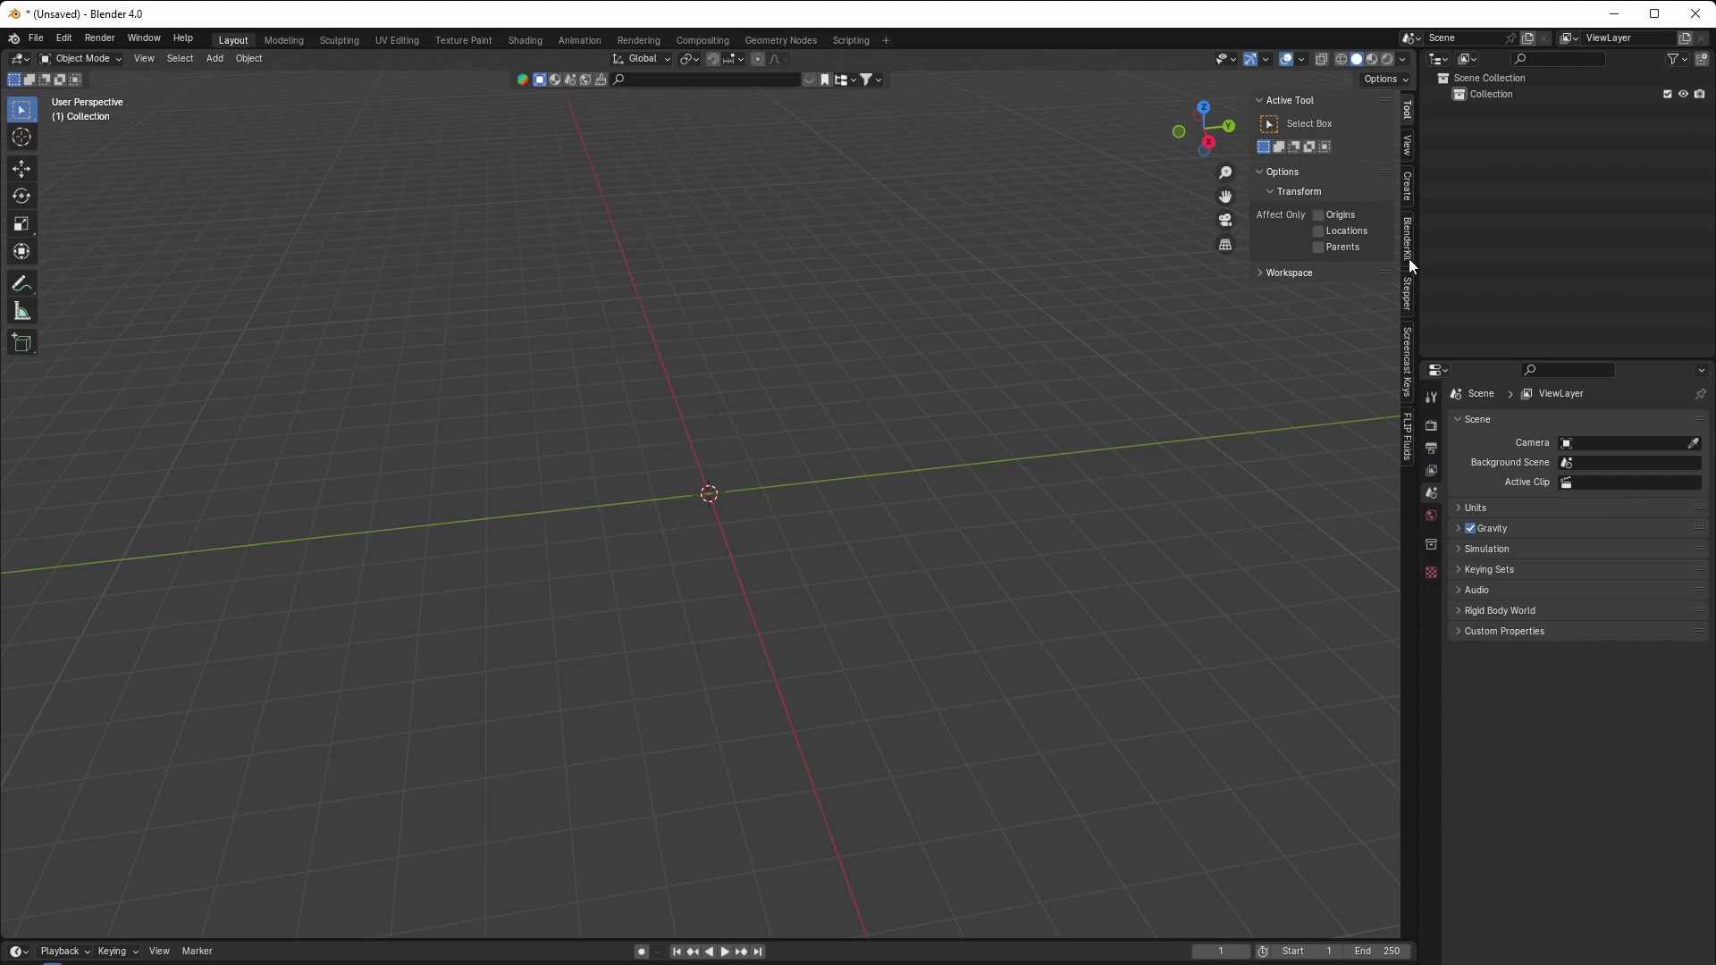
# Enable the Screencast Keys overlay and hide the 3D viewport's sidebar
pyautogui.click(1408, 358)
pyautogui.click(1275, 100)
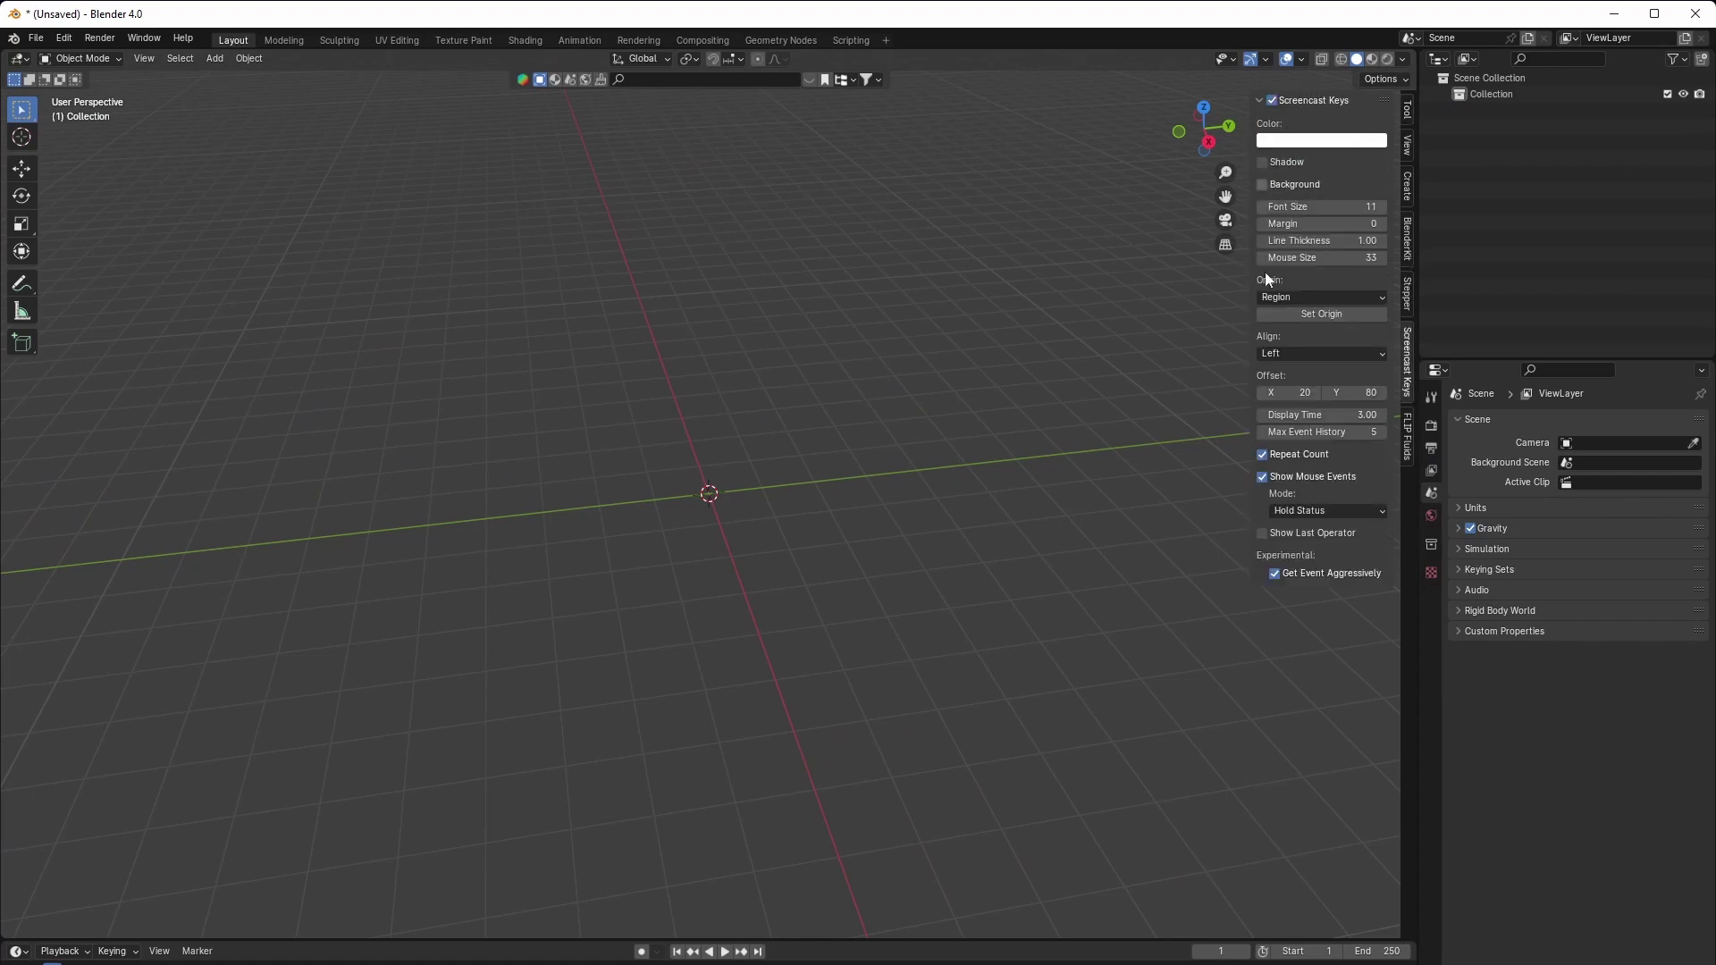
pyautogui.click(1408, 161)
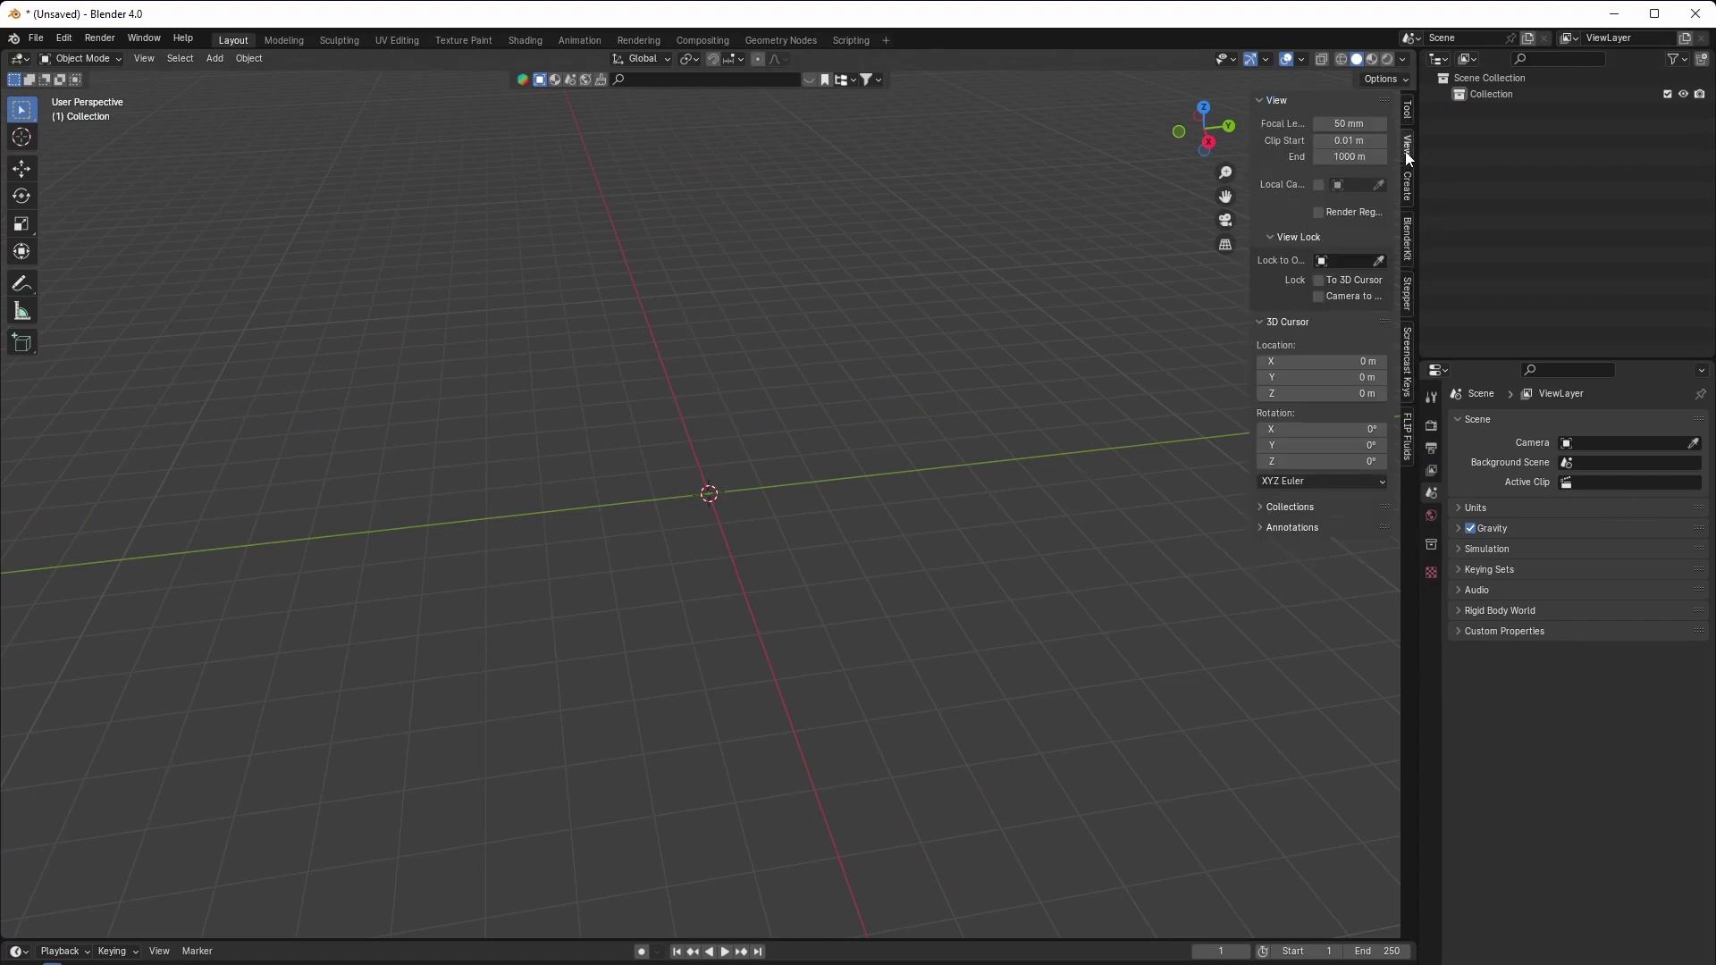
pyautogui.click(1409, 109)
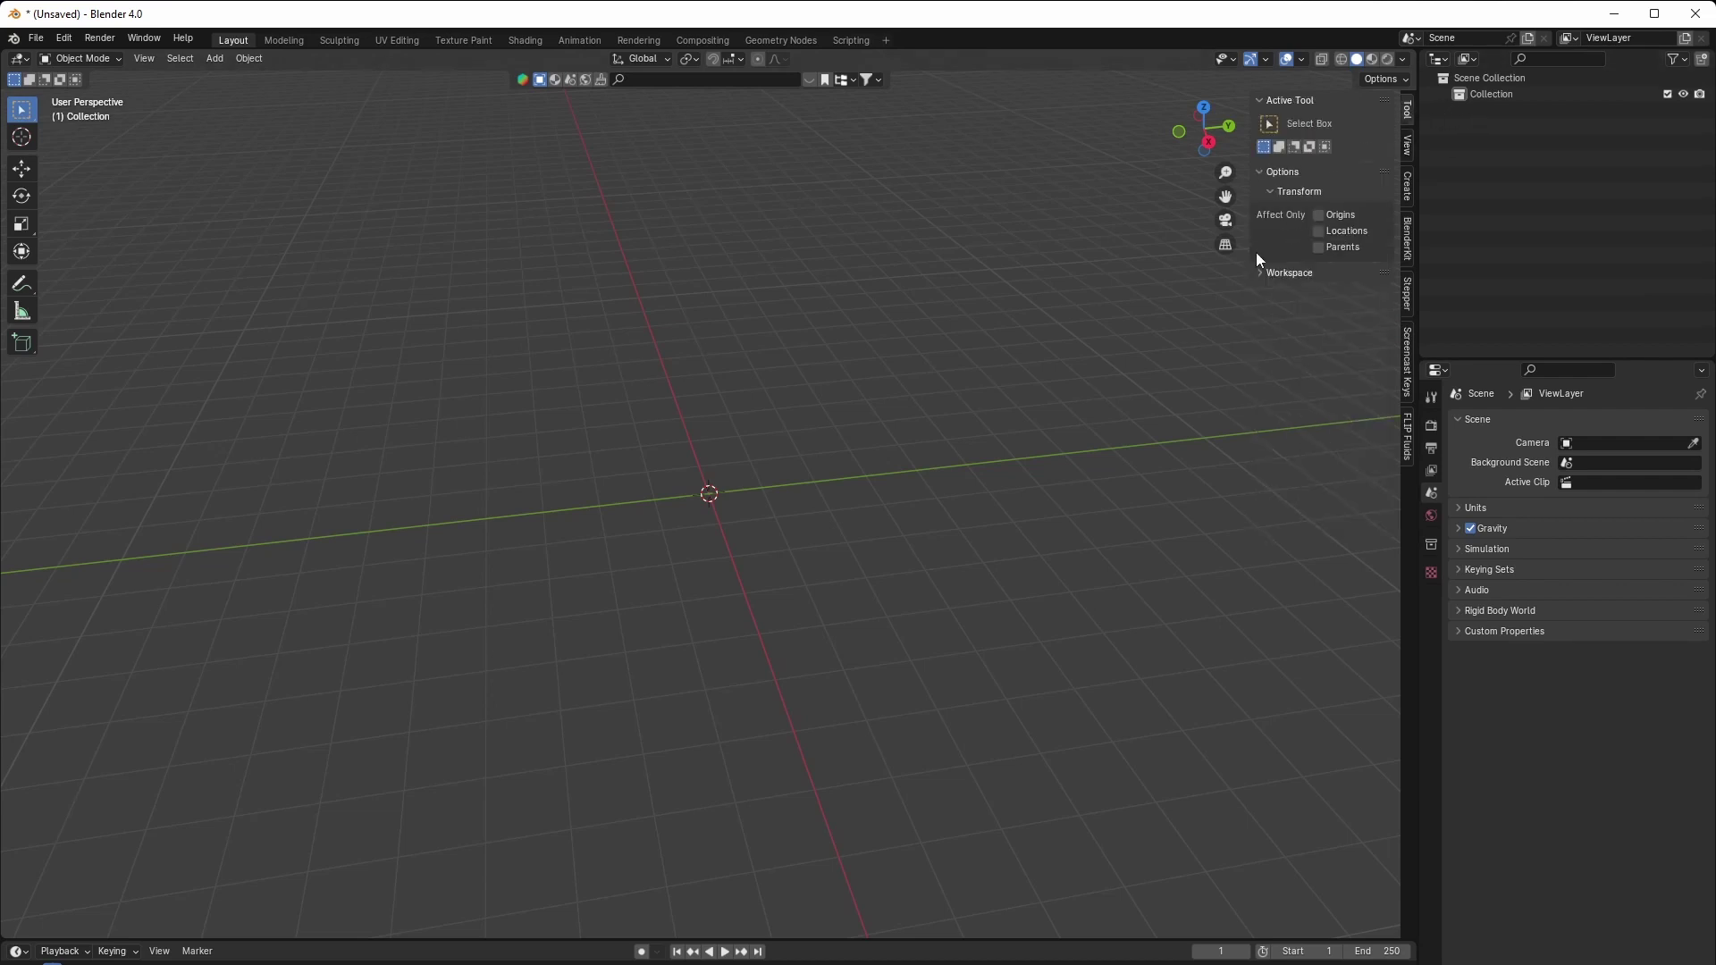
pyautogui.press('n')
# Add a mesh plane at the world origin
pyautogui.moveTo(820, 430); pyautogui.dragTo(721, 485, button='middle')
pyautogui.hotkey('shift', 'a')
pyautogui.moveTo(705, 499)
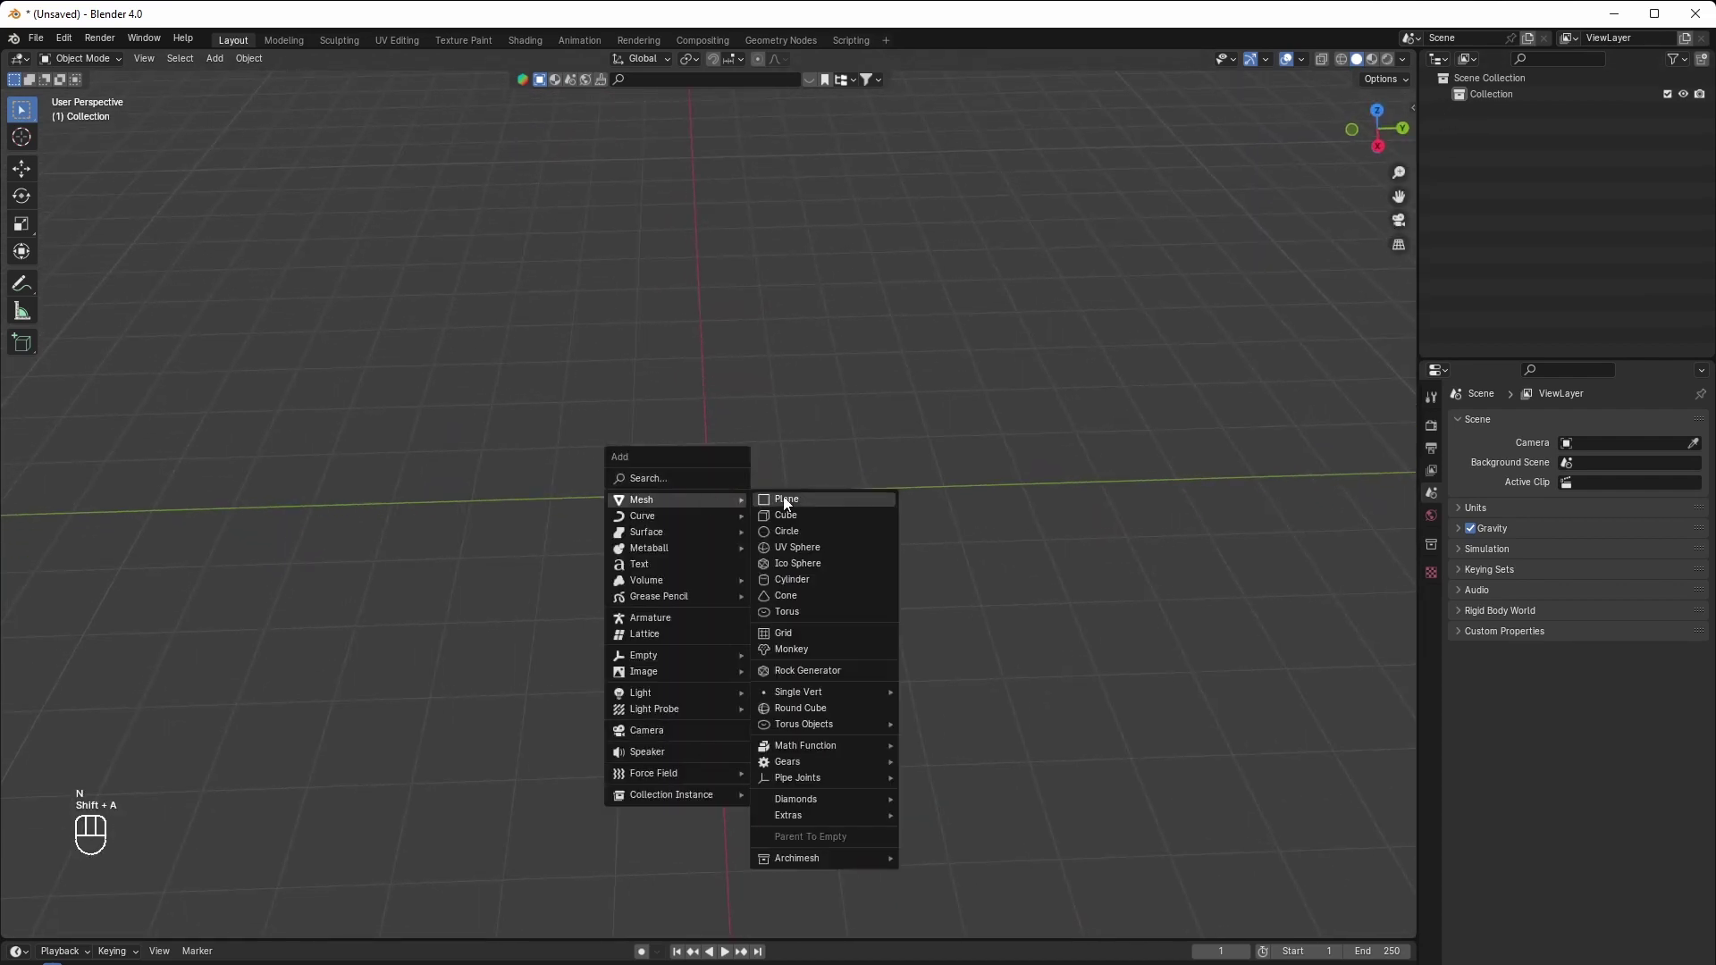
pyautogui.click(785, 498)
# In Edit Mode, scale the plane's whole mesh uniformly by a factor of 10 from the top view
pyautogui.press('KP_7')
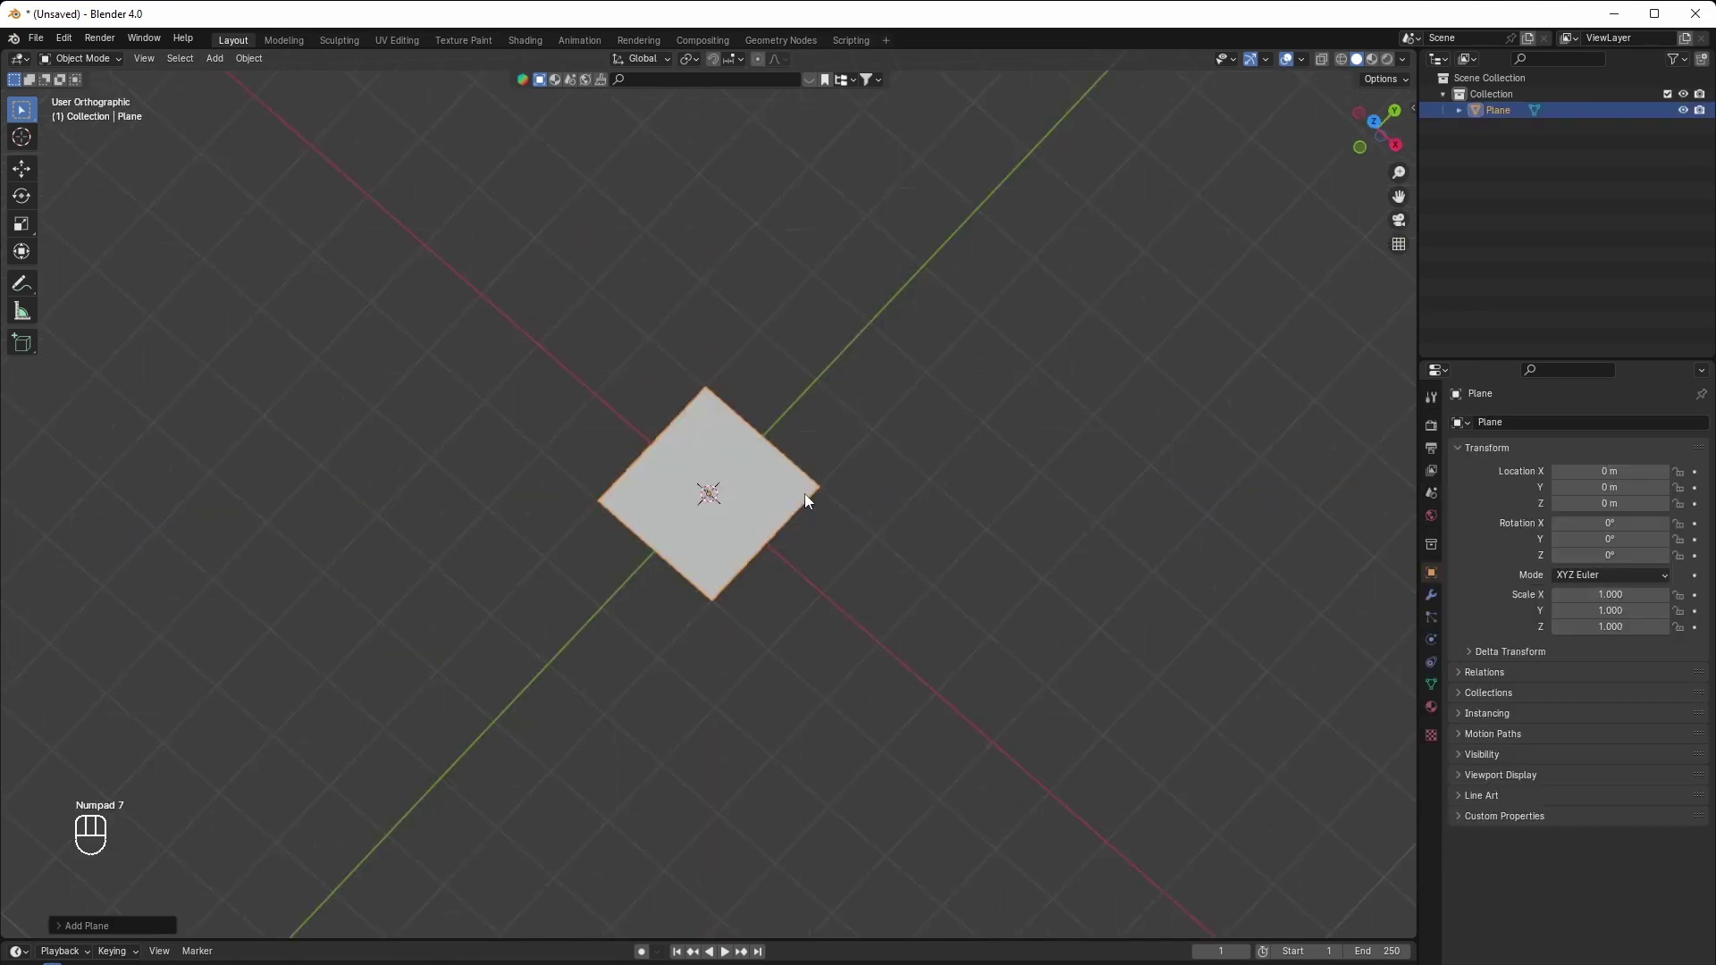
pyautogui.press('Tab')
pyautogui.scroll(-1, 818, 495)
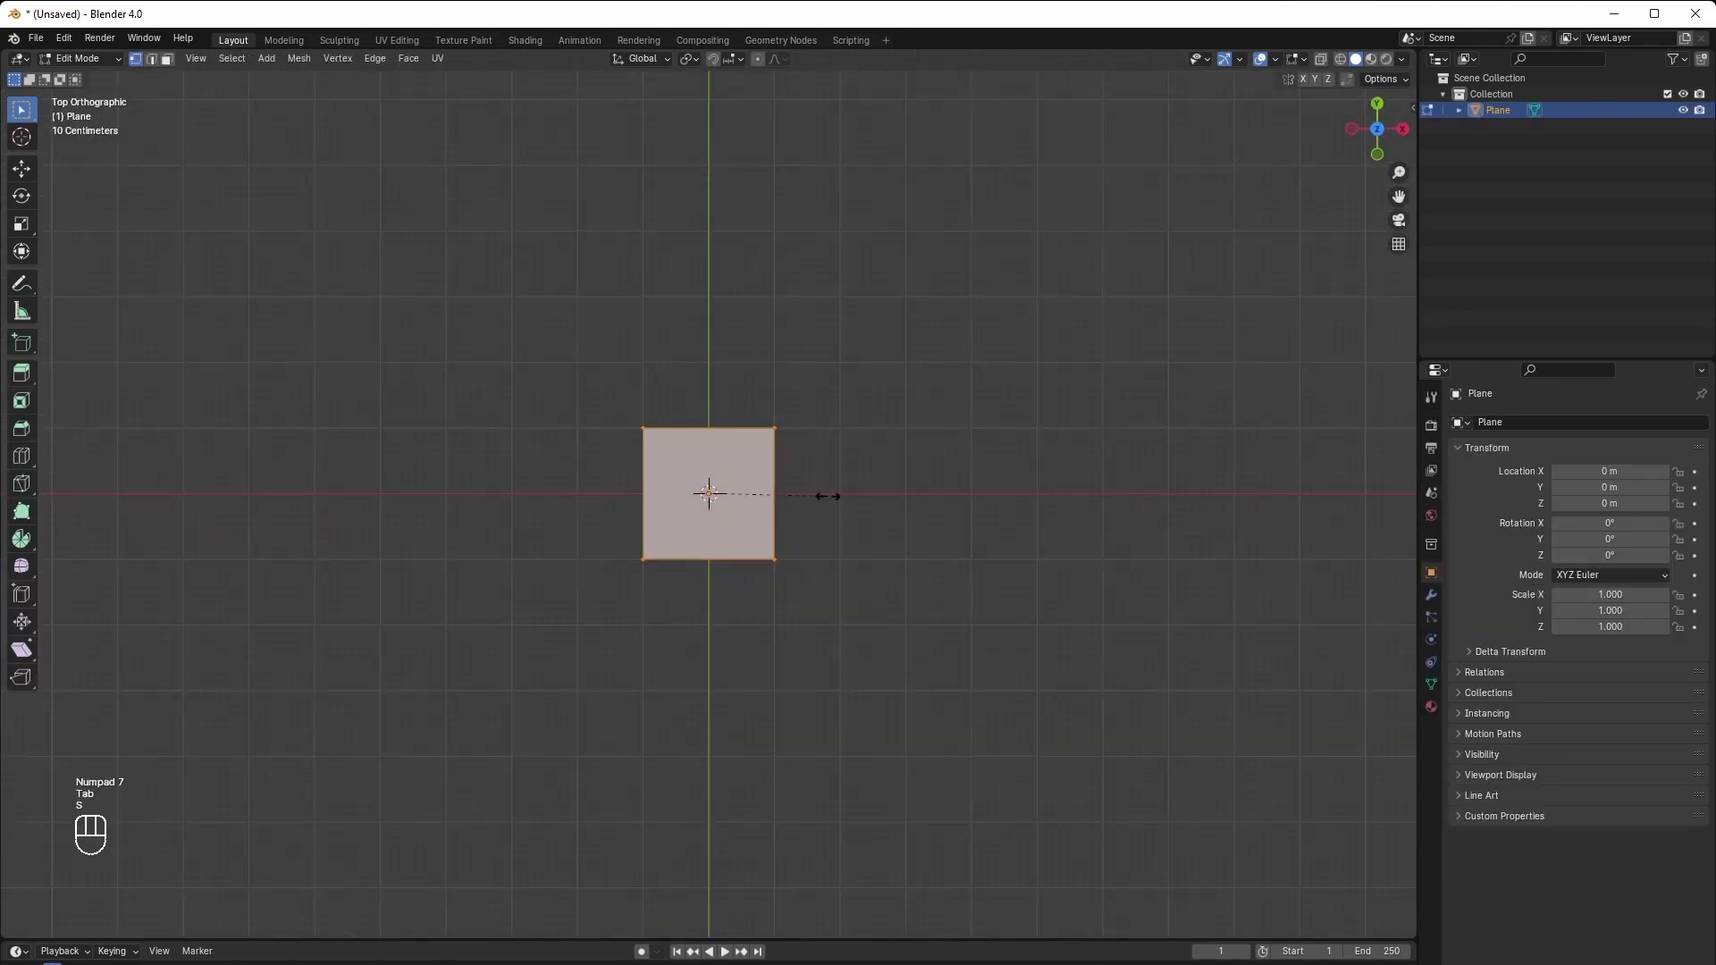
pyautogui.press('s')
pyautogui.press('KP_1')
pyautogui.press('KP_0')
pyautogui.press('KP_Enter')
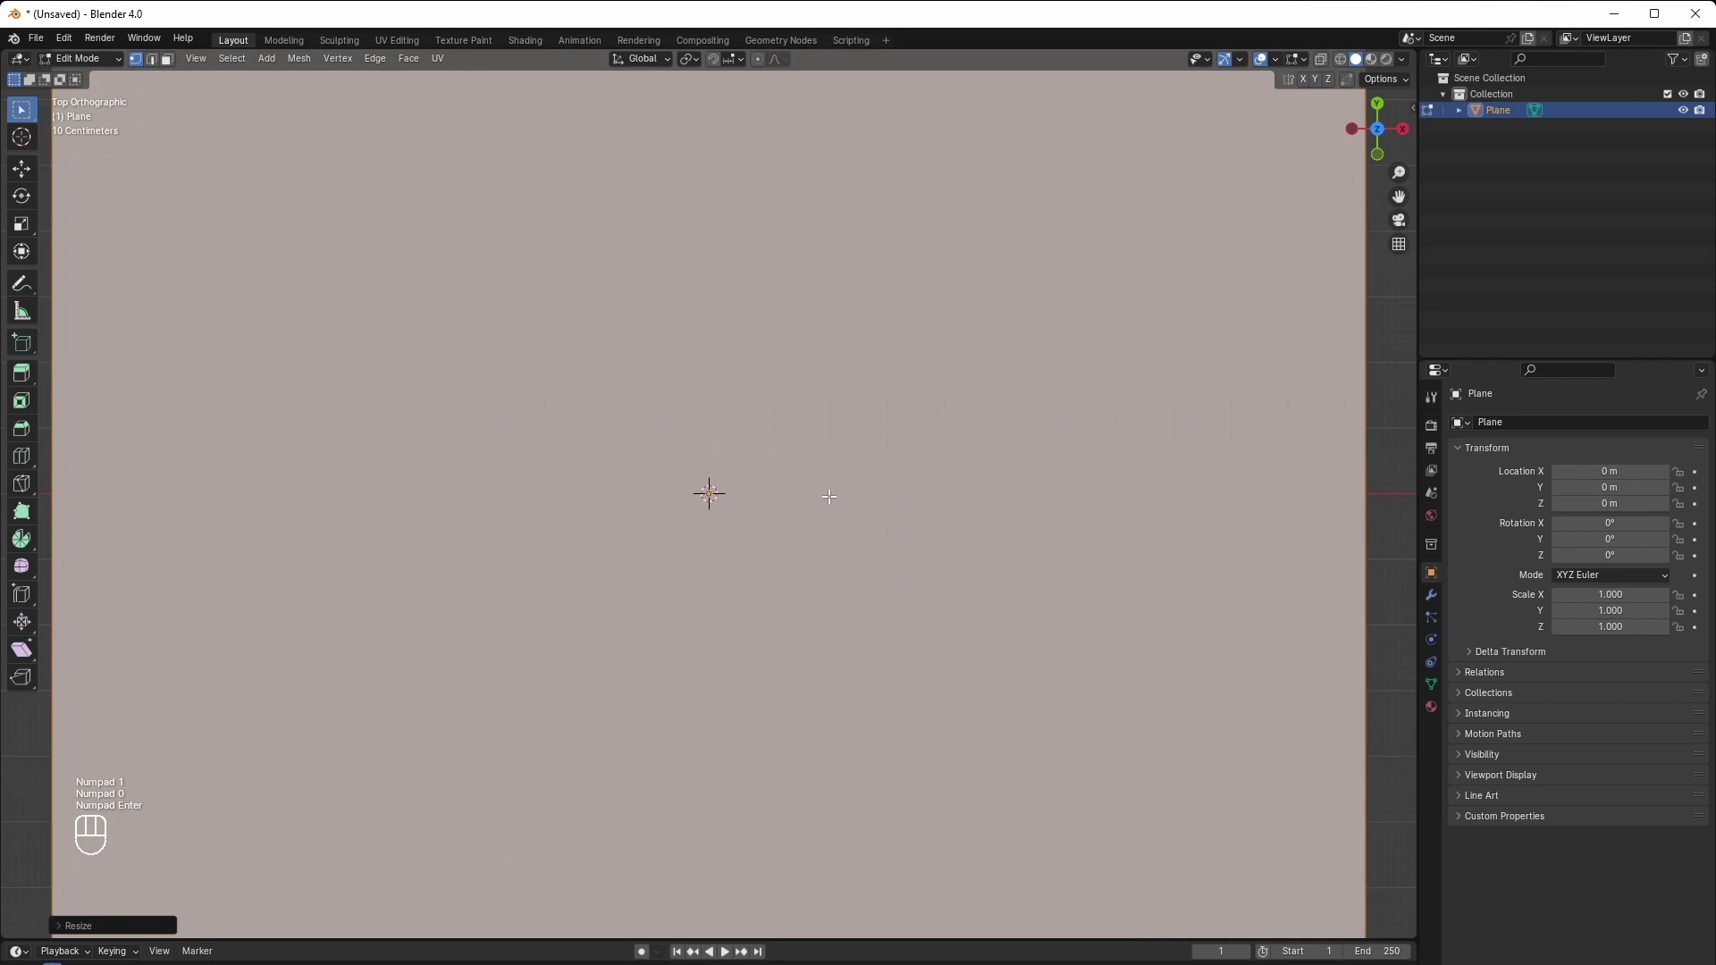
pyautogui.scroll(-5, 830, 496)
pyautogui.click(139, 925)
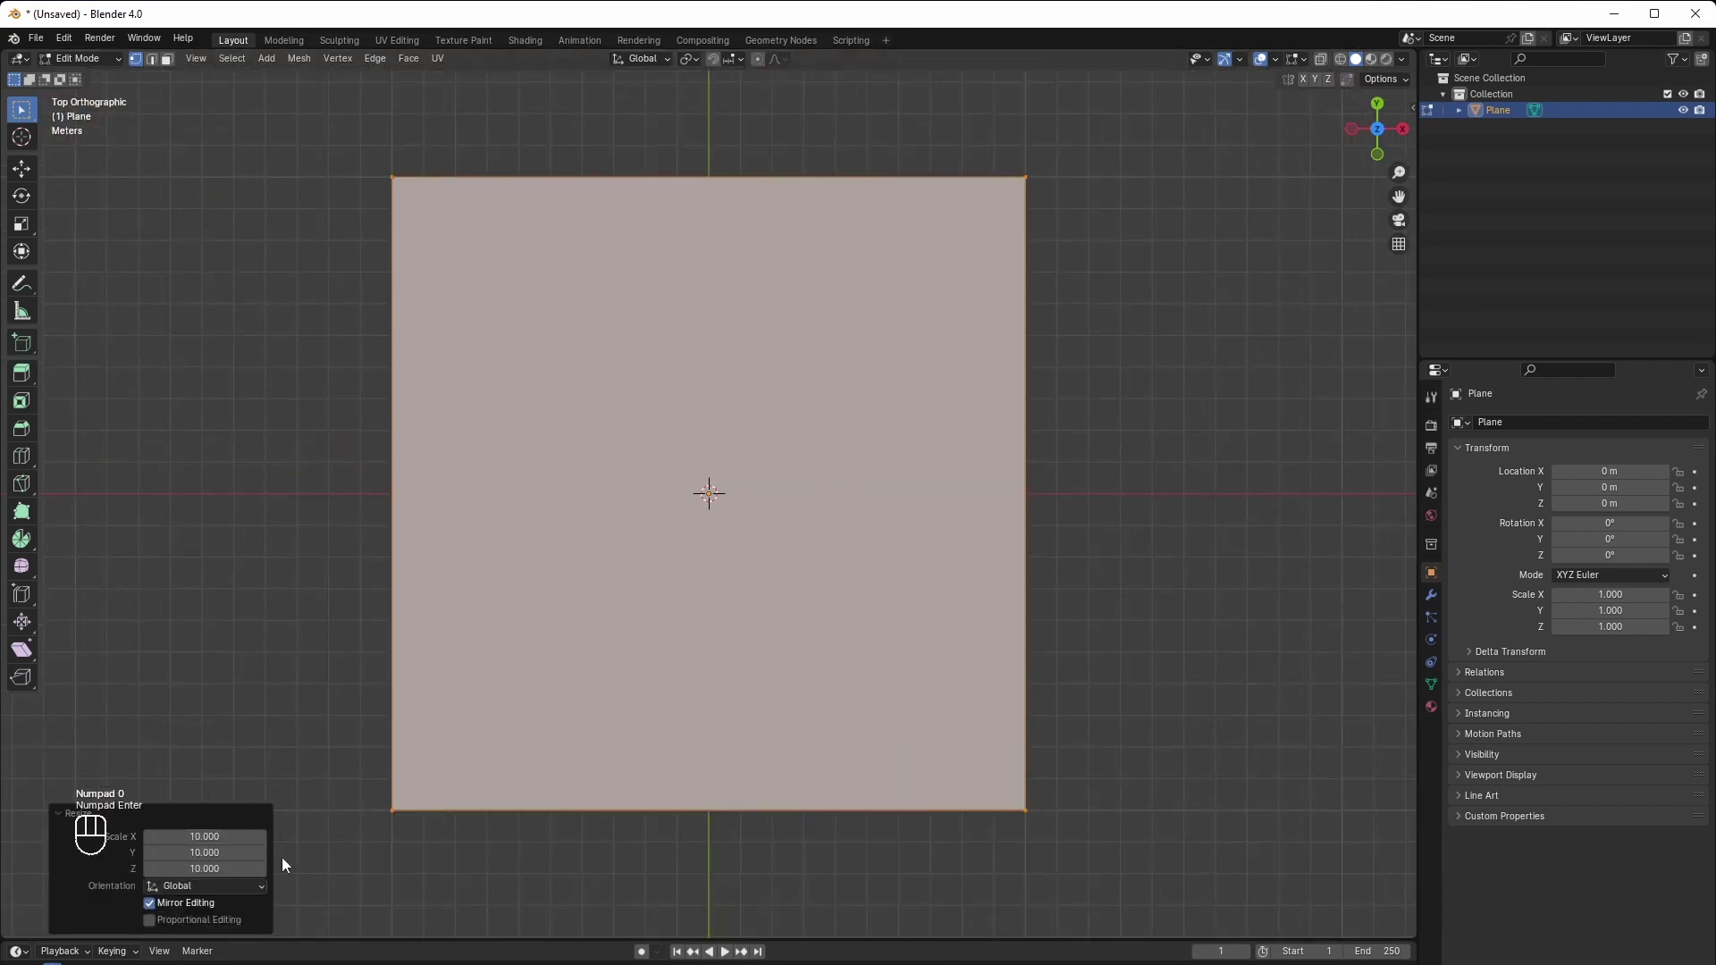
pyautogui.scroll(-2, 849, 581)
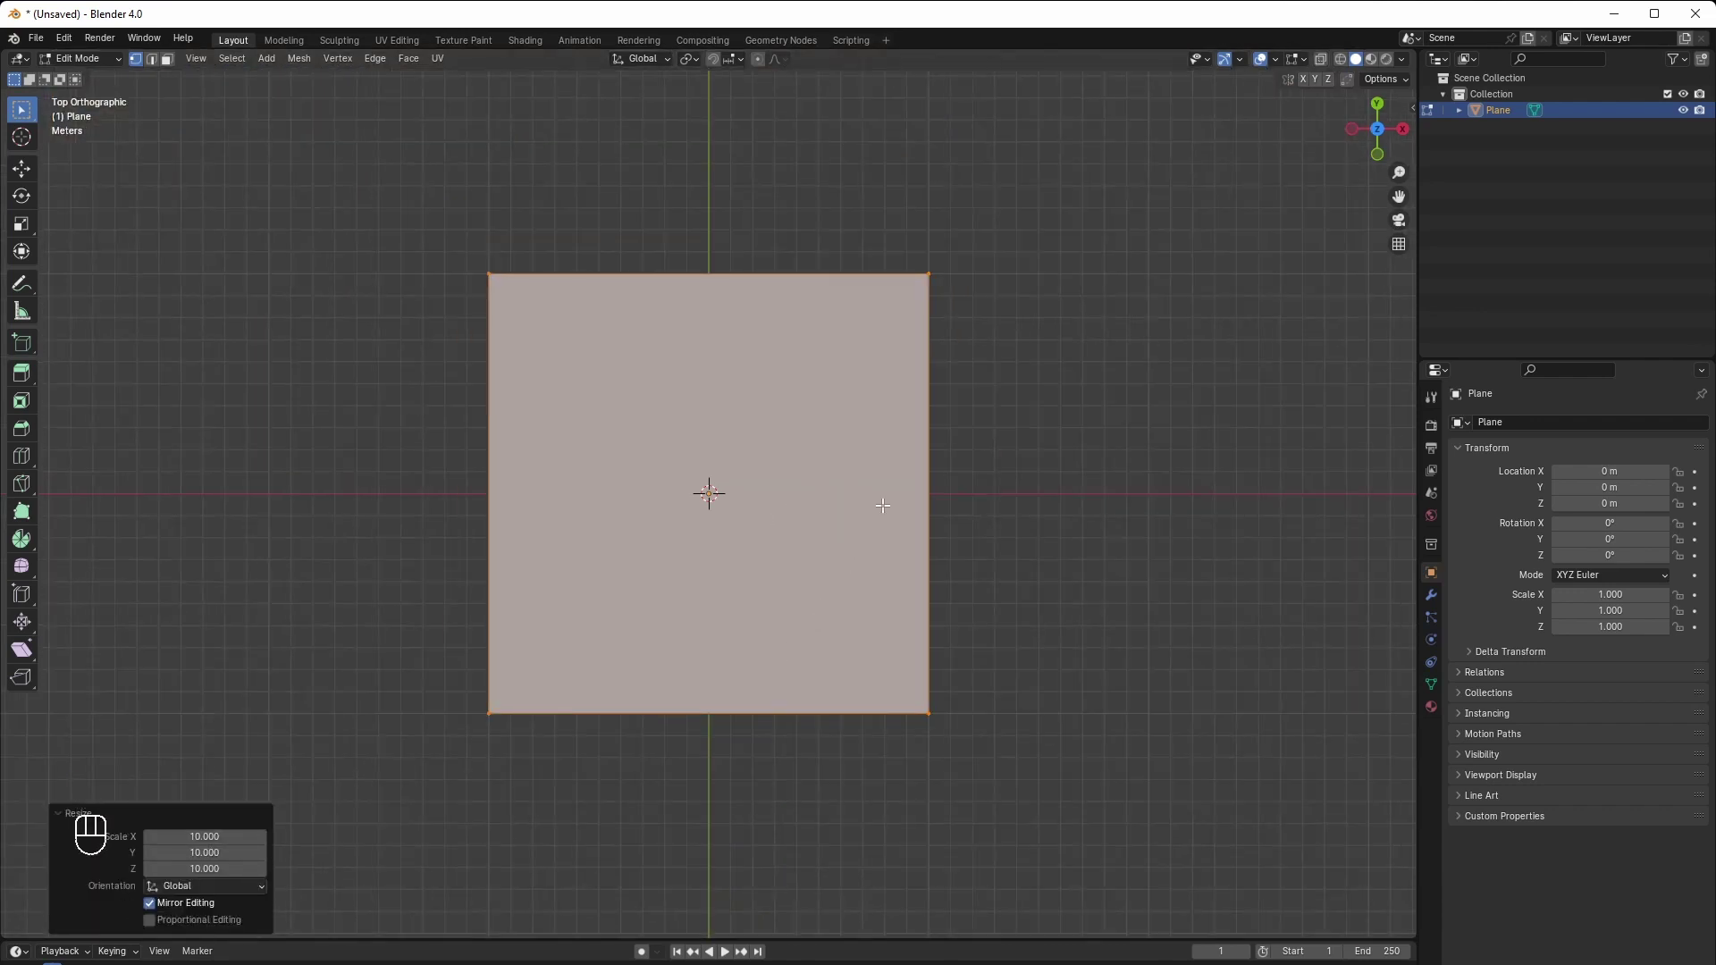
# Scale the plane's mesh along the X axis by a factor of 1.6
pyautogui.press('s')
pyautogui.press('x')
pyautogui.press('ctrl')
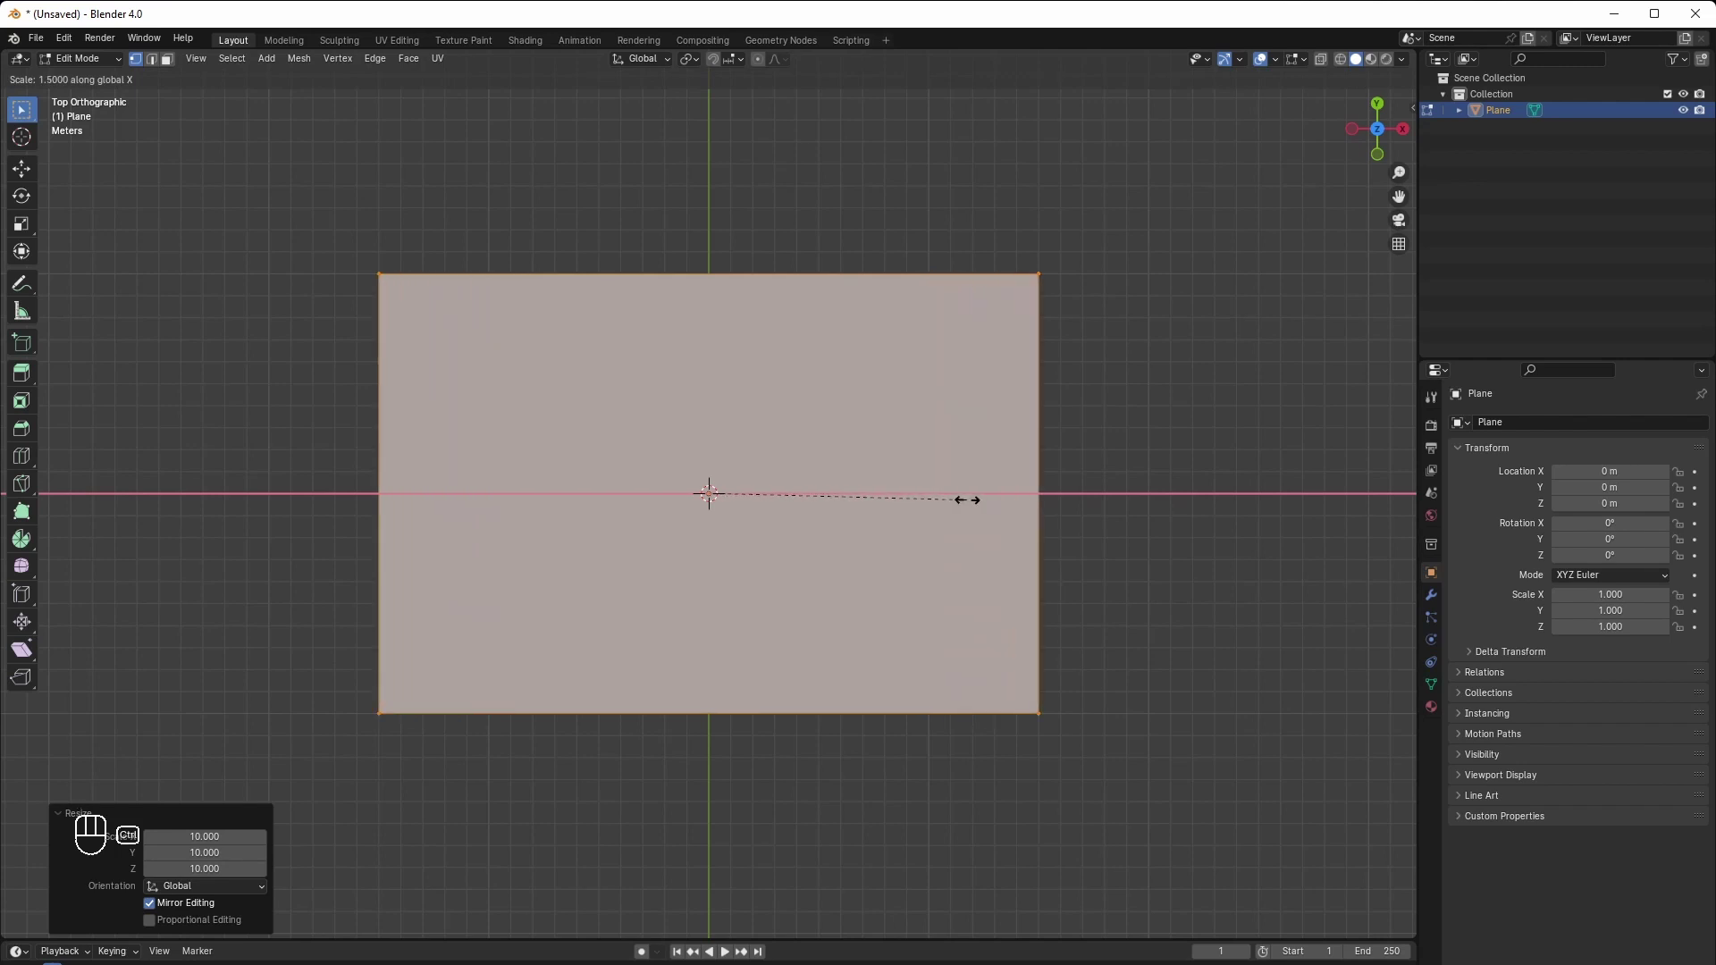
pyautogui.click(983, 497)
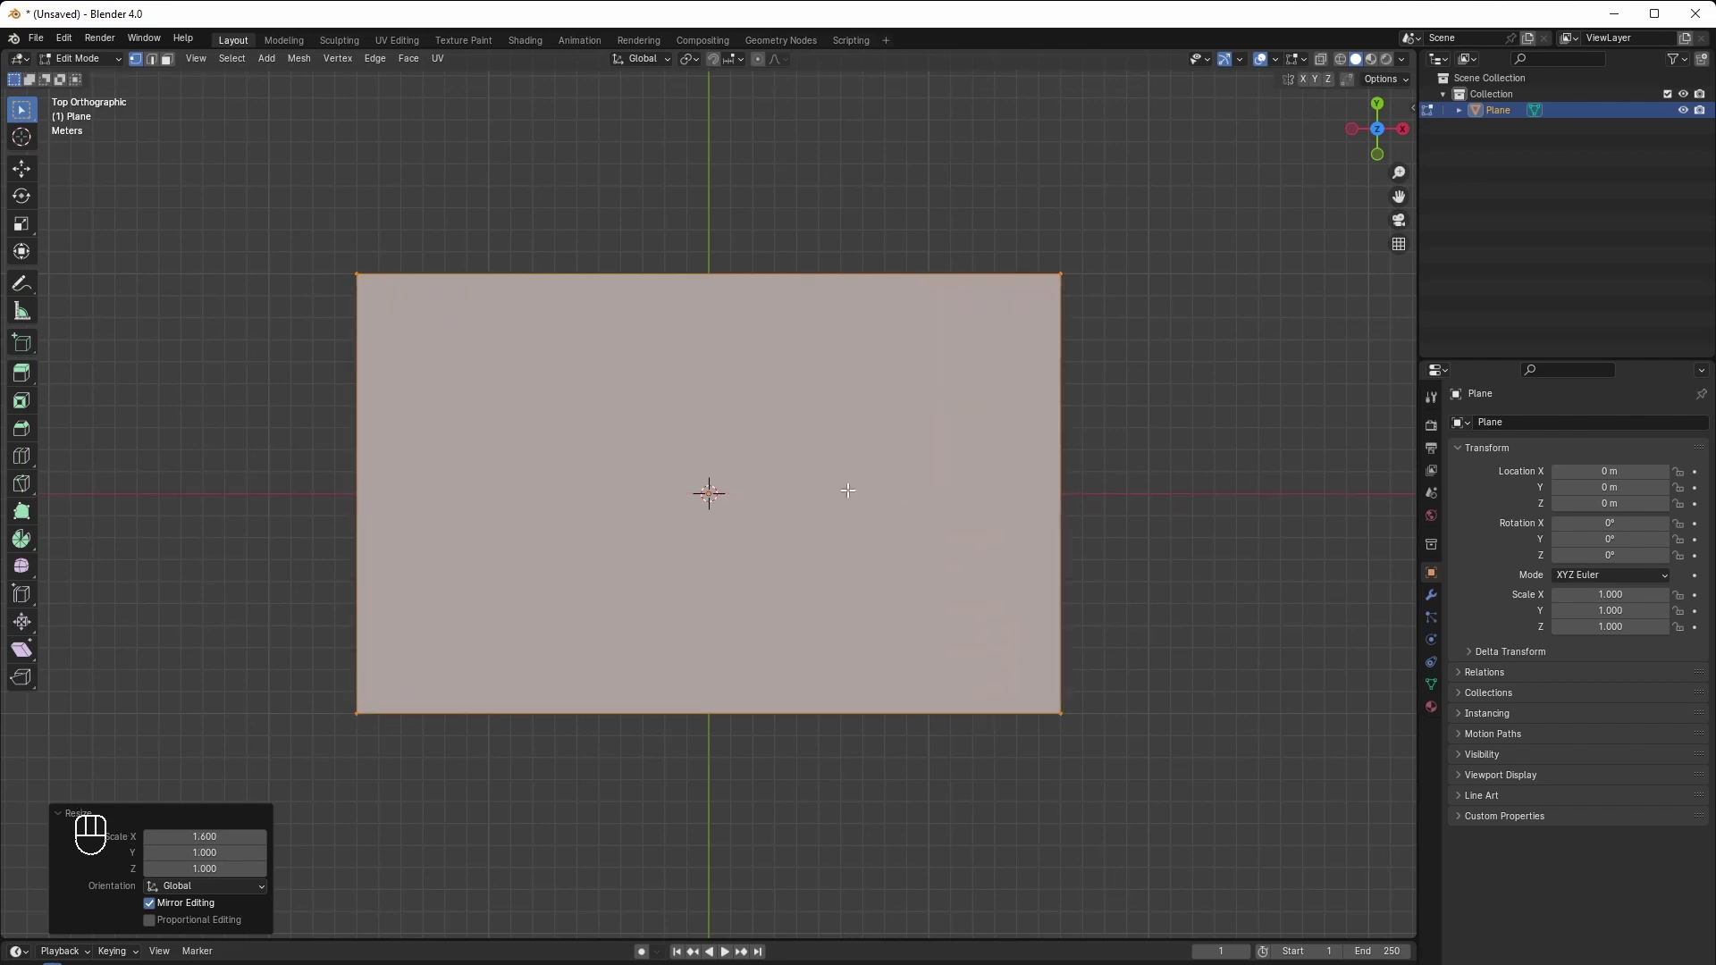
# Subdivide the plane's mesh once with 1 cut and again with 50 cuts, and return to Object Mode
pyautogui.rightClick(751, 482)
pyautogui.click(738, 499)
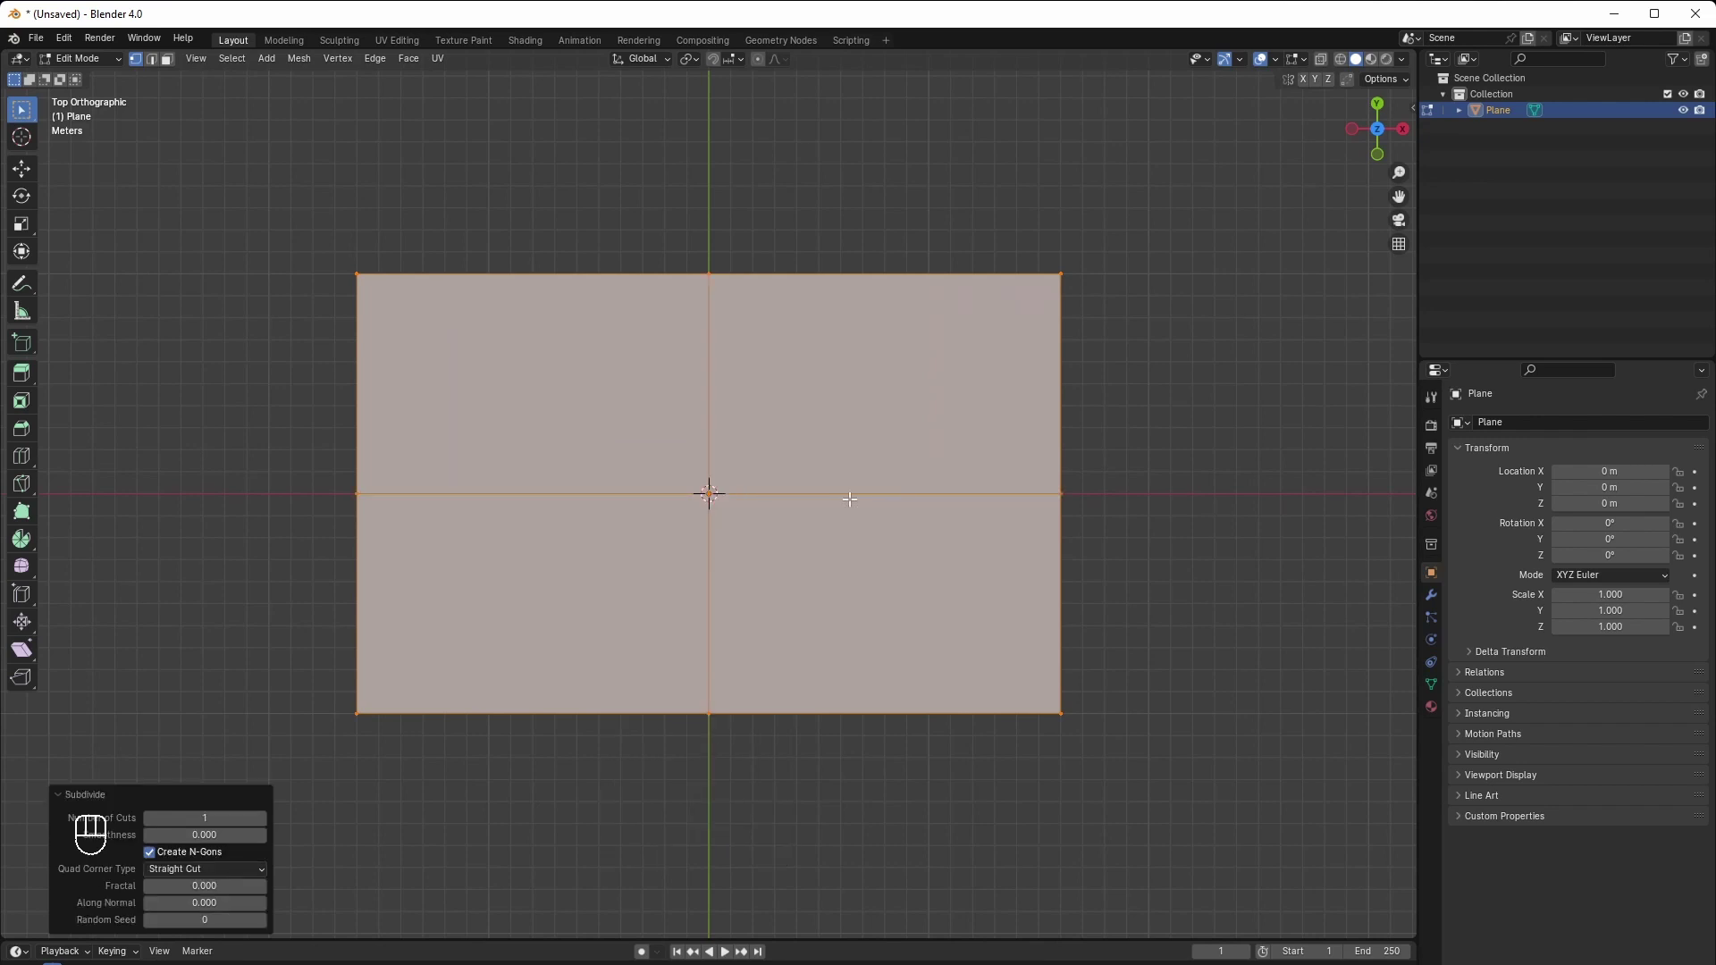
pyautogui.rightClick(849, 500)
pyautogui.click(848, 496)
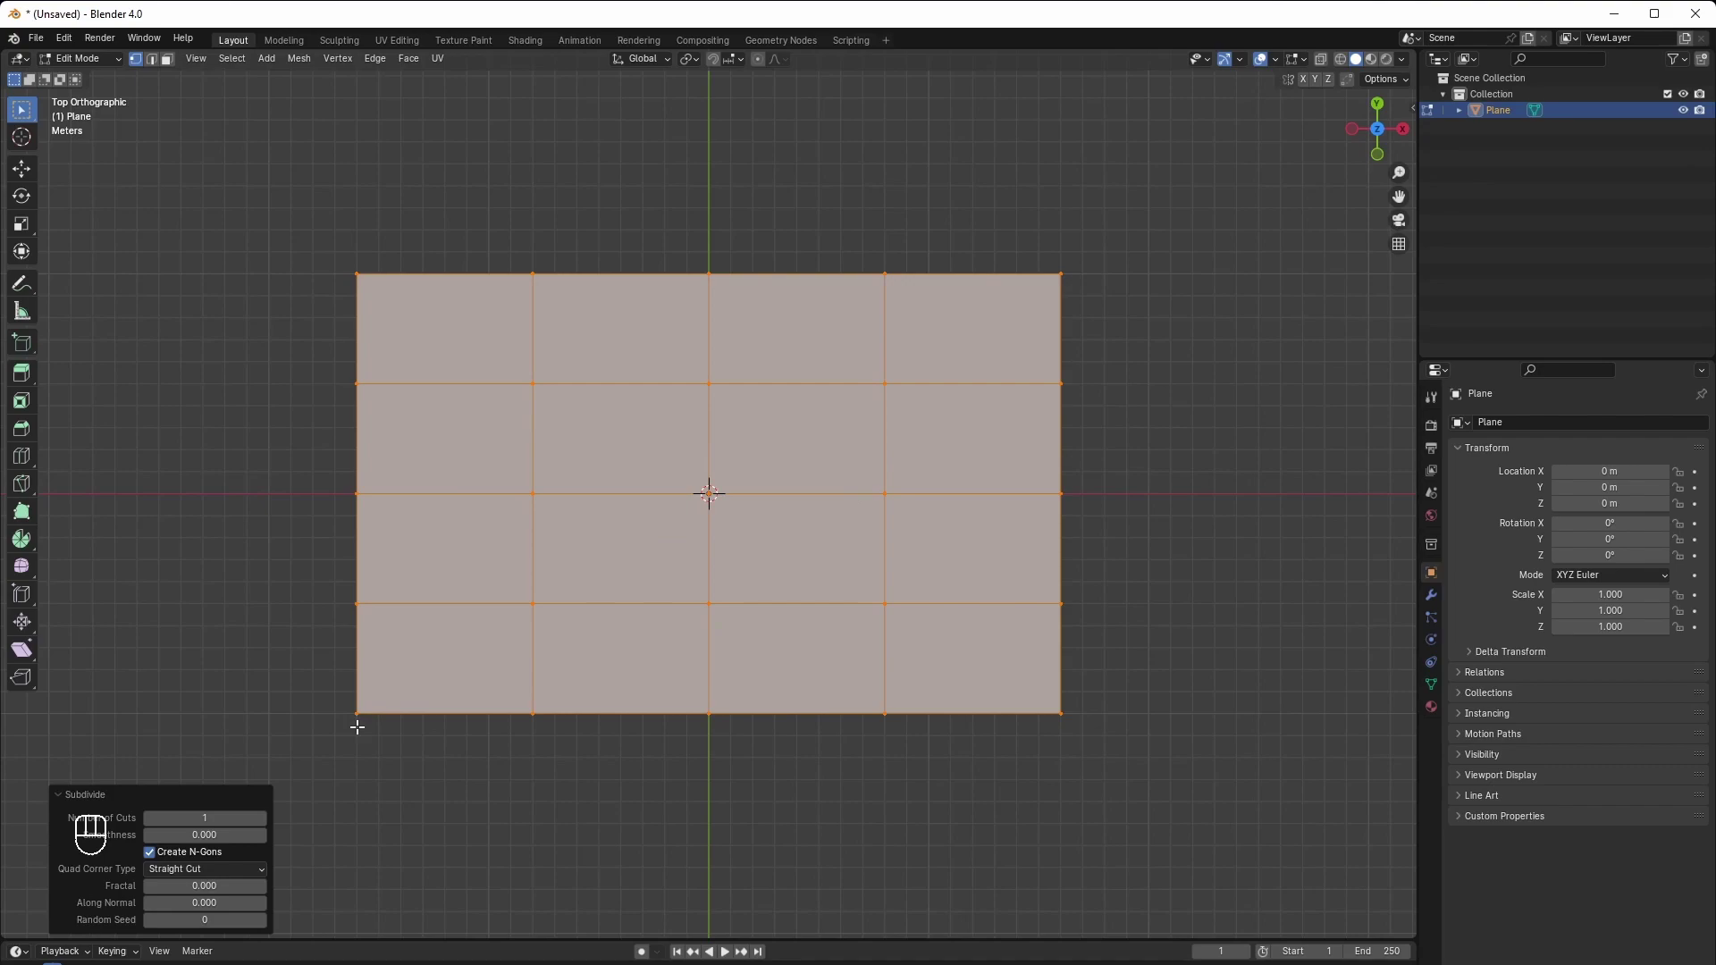
pyautogui.click(212, 819)
pyautogui.write('50')
pyautogui.press('Return')
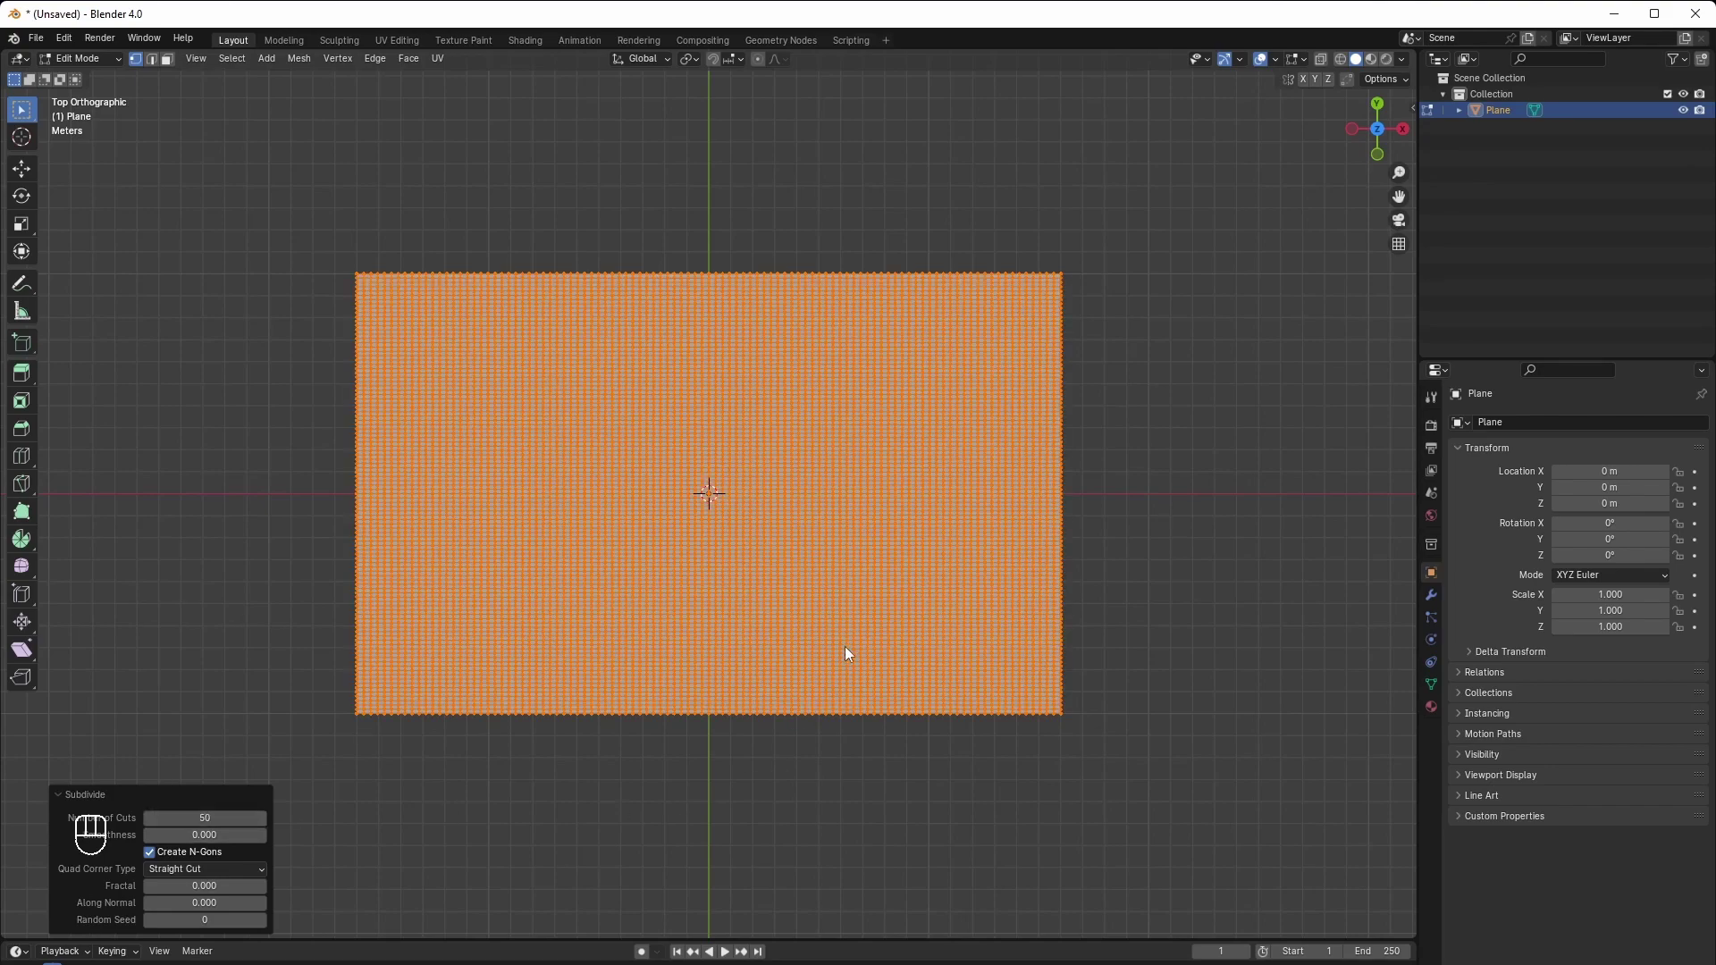
pyautogui.scroll(10, 845, 643)
pyautogui.moveTo(842, 654); pyautogui.dragTo(850, 612, button='middle')
pyautogui.press('Tab')
# Add a vertex group to the plane and name it Pinned
pyautogui.click(1431, 684)
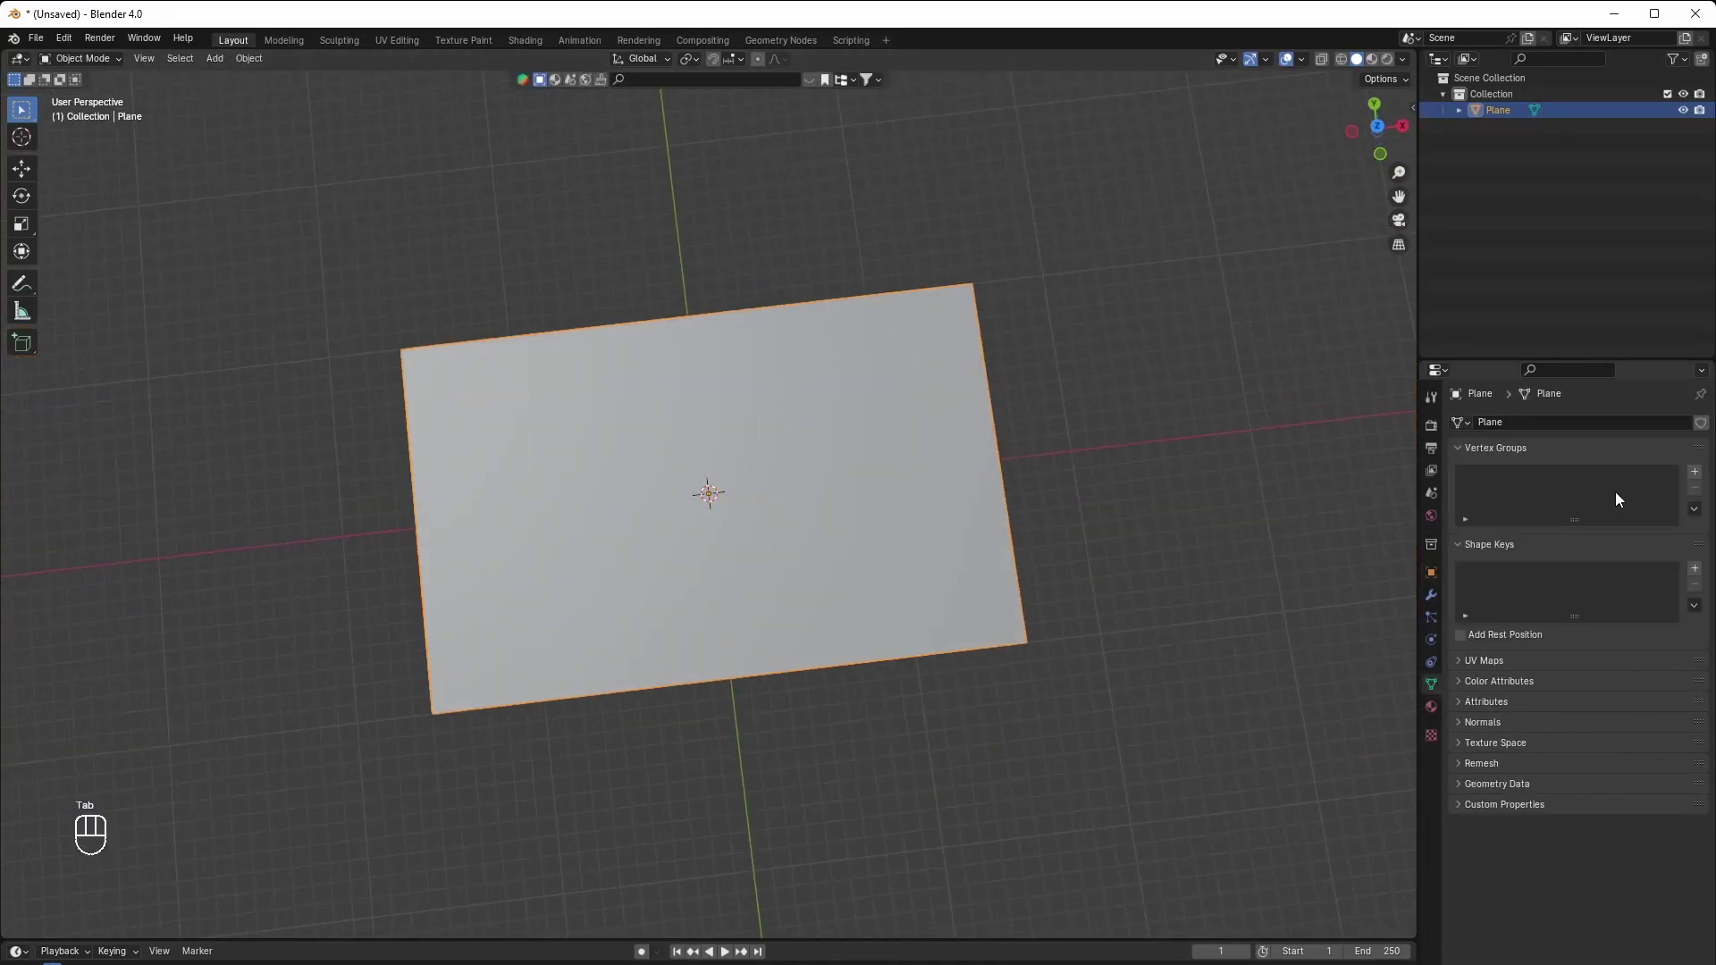
pyautogui.click(1694, 472)
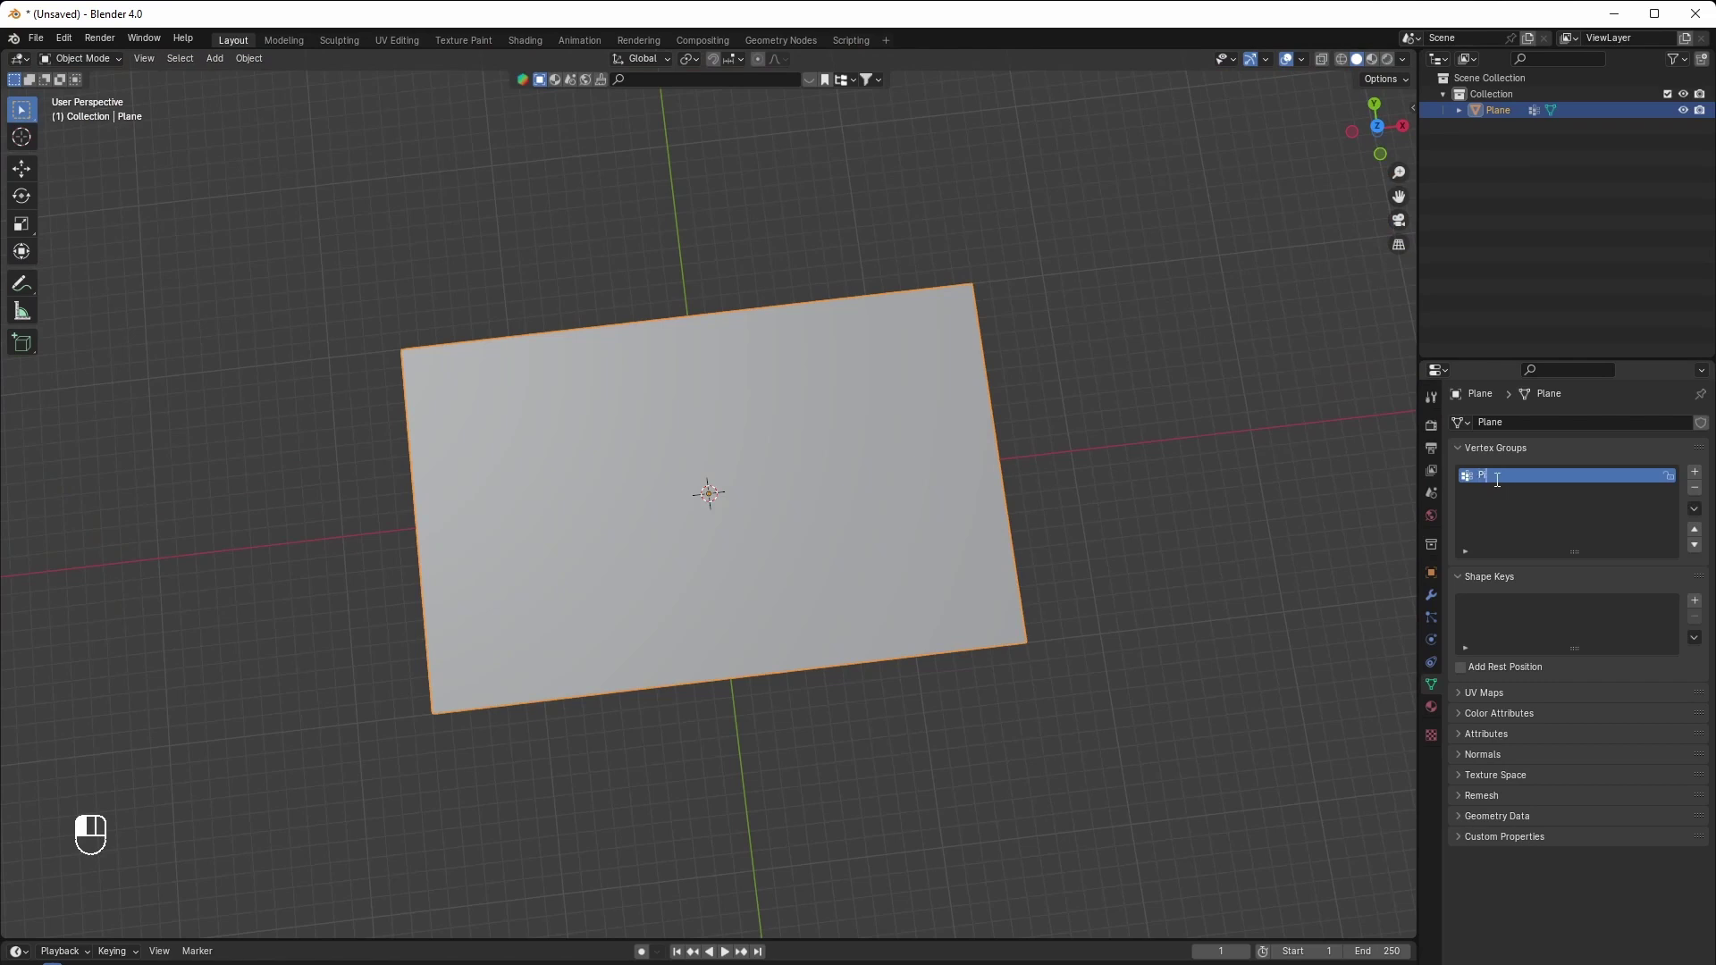
pyautogui.press('Tab')
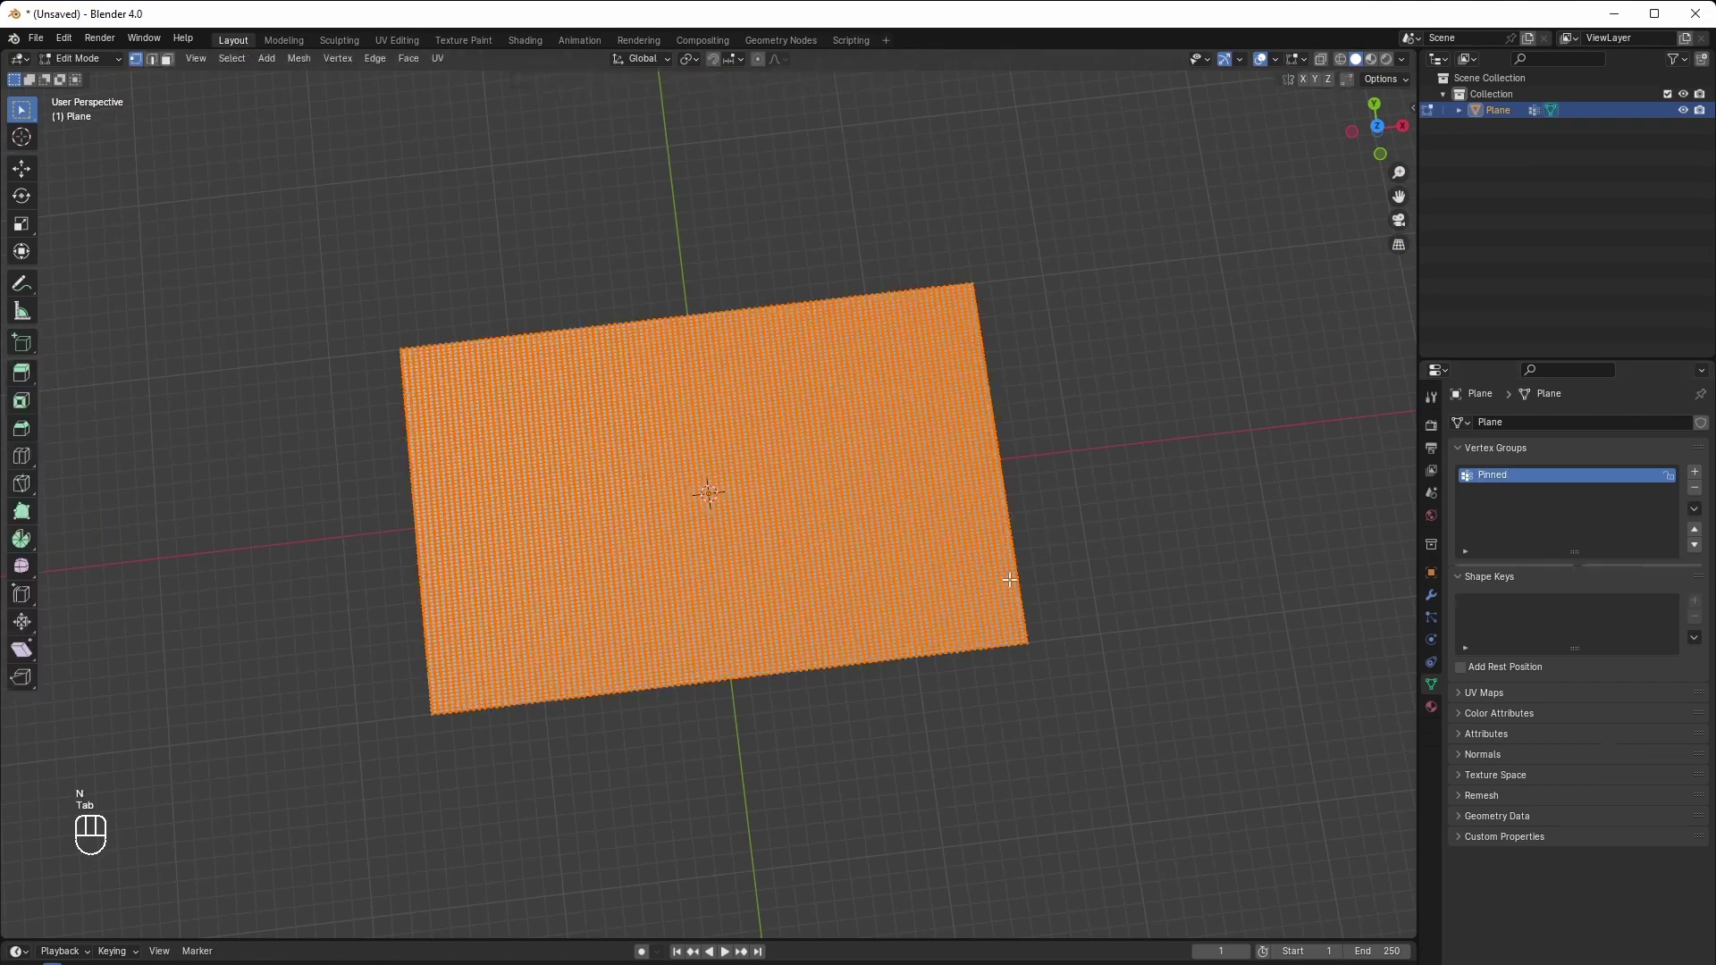
pyautogui.click(1483, 570)
pyautogui.press('Tab')
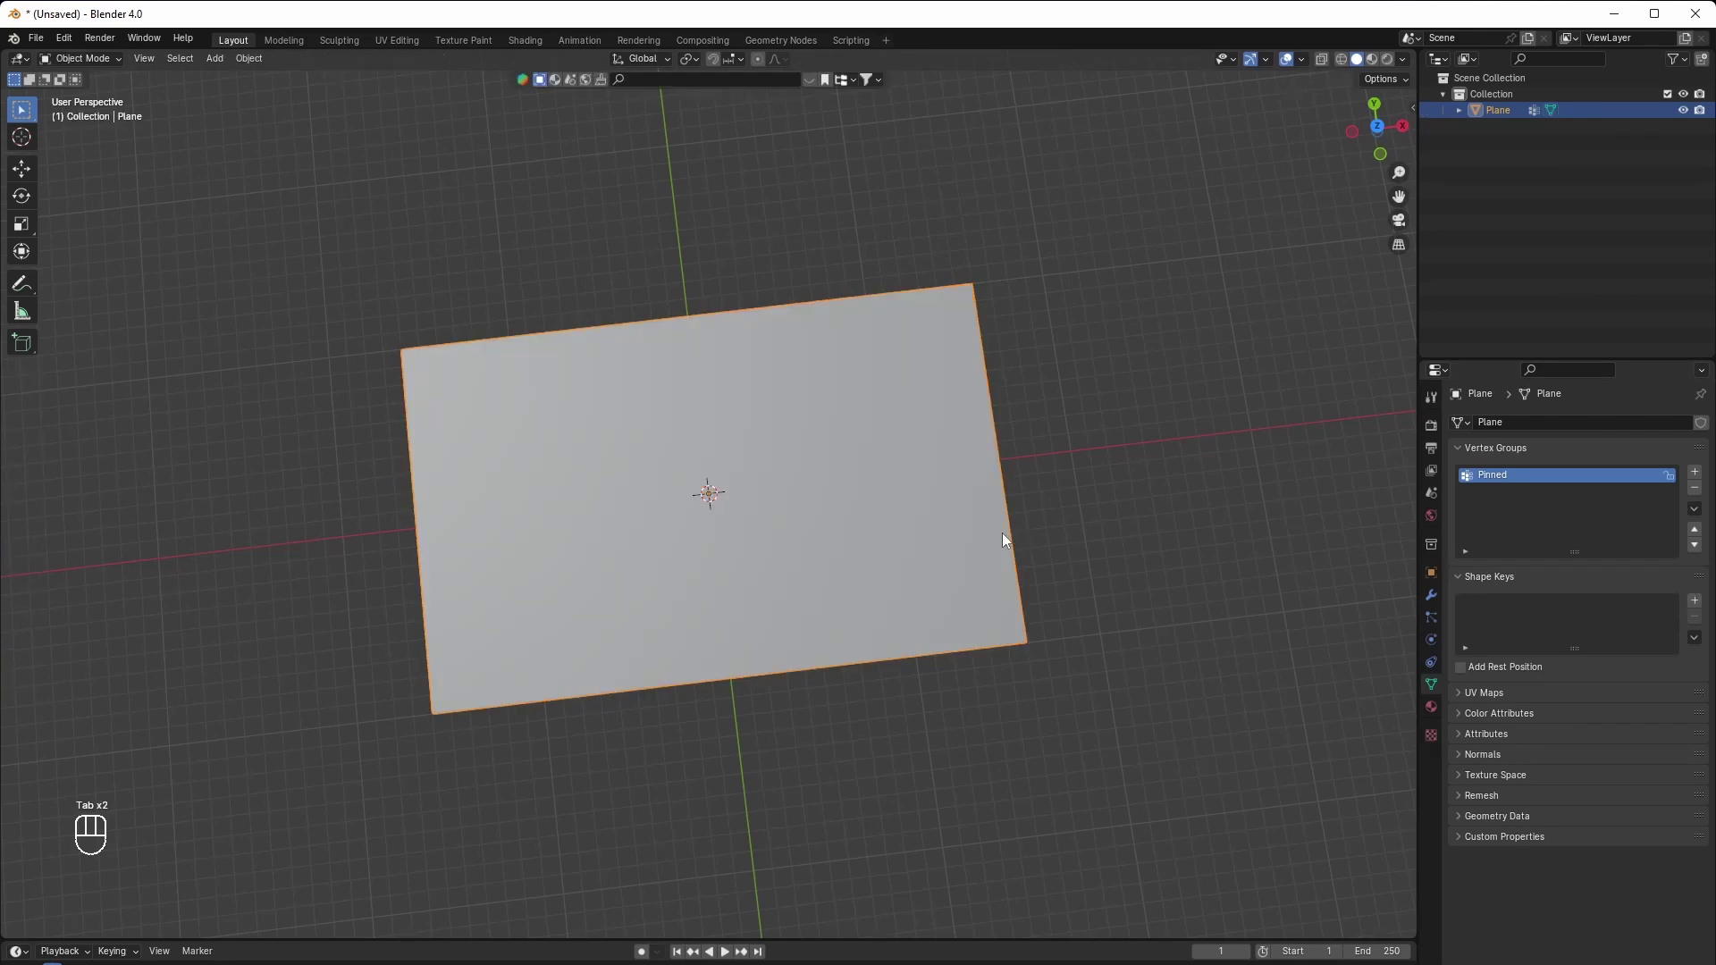
# Add a Vertex Weight Proximity modifier to the plane and set its vertex group to Pinned
pyautogui.moveTo(1001, 532); pyautogui.dragTo(1450, 549, button='middle')
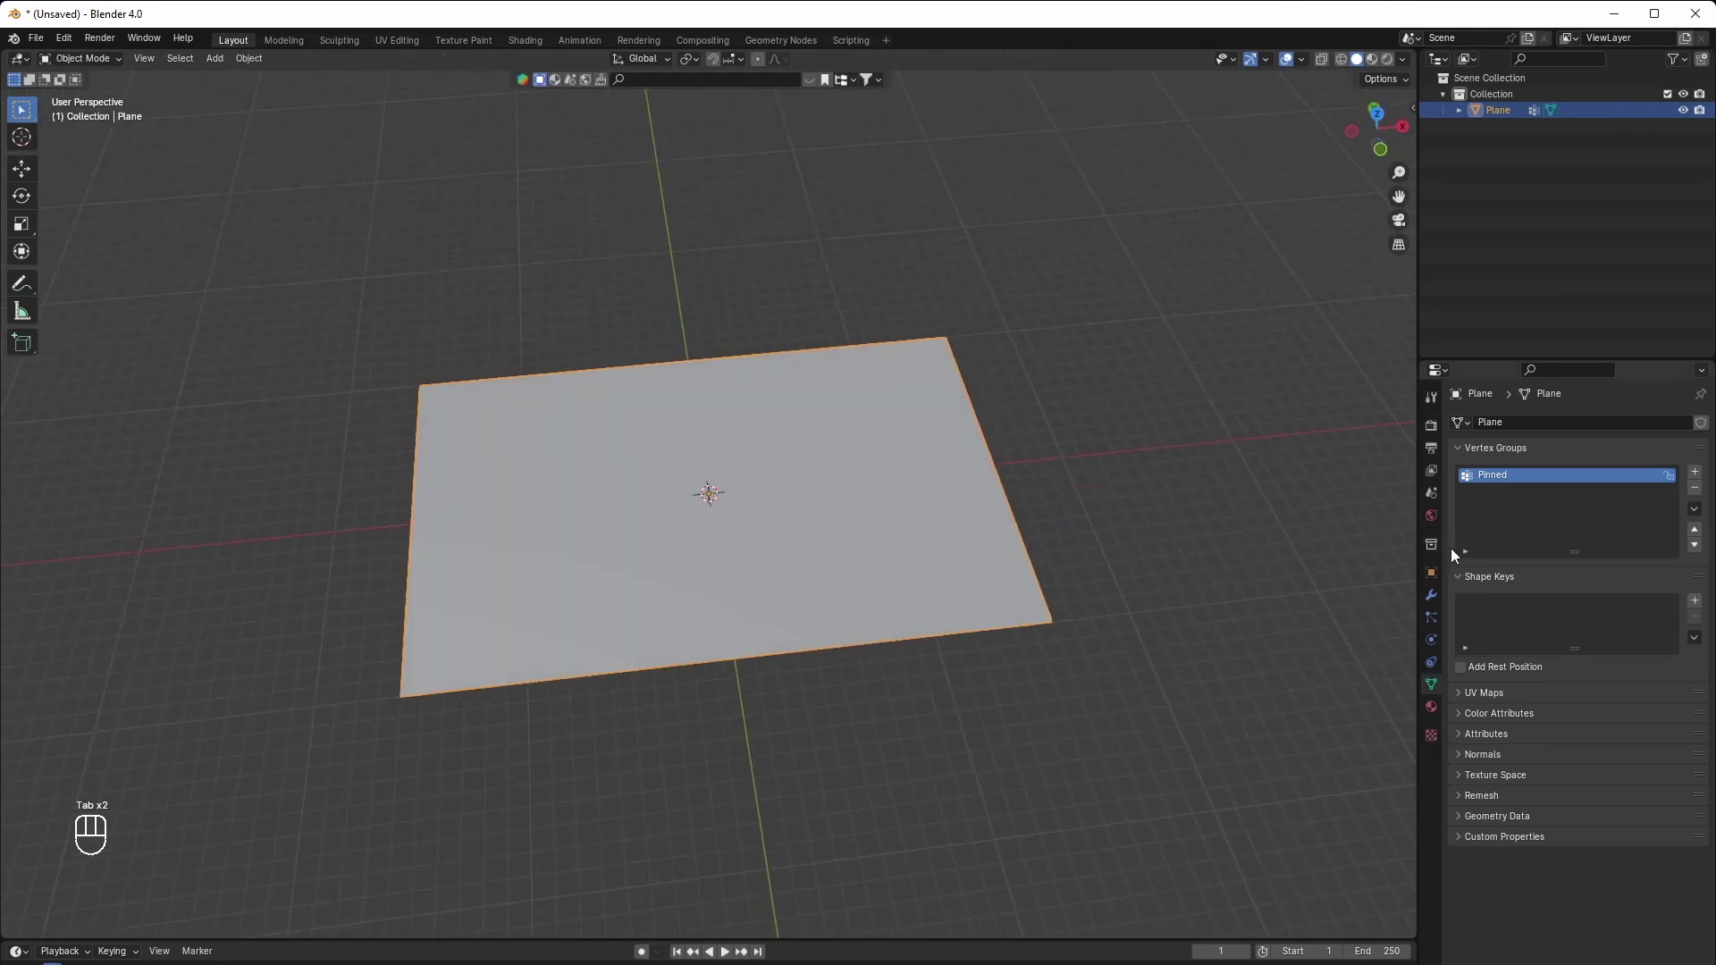
pyautogui.click(1433, 597)
pyautogui.click(1487, 418)
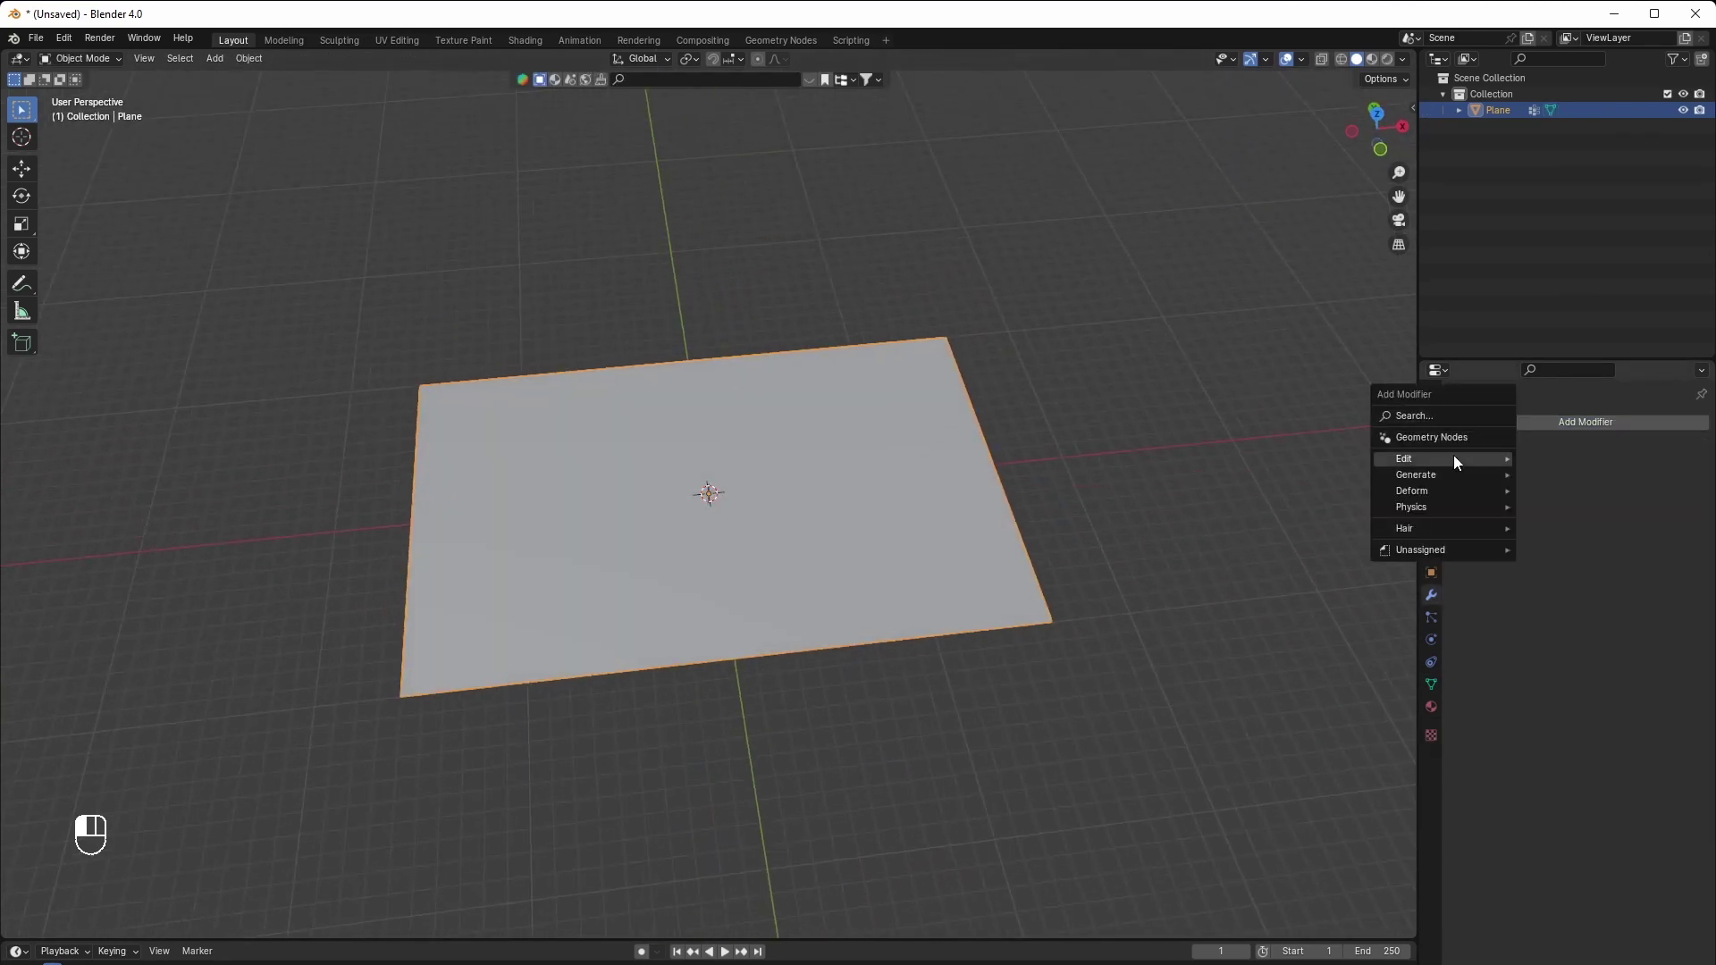
pyautogui.moveTo(1454, 456)
pyautogui.click(1613, 602)
pyautogui.scroll(2, 1050, 606)
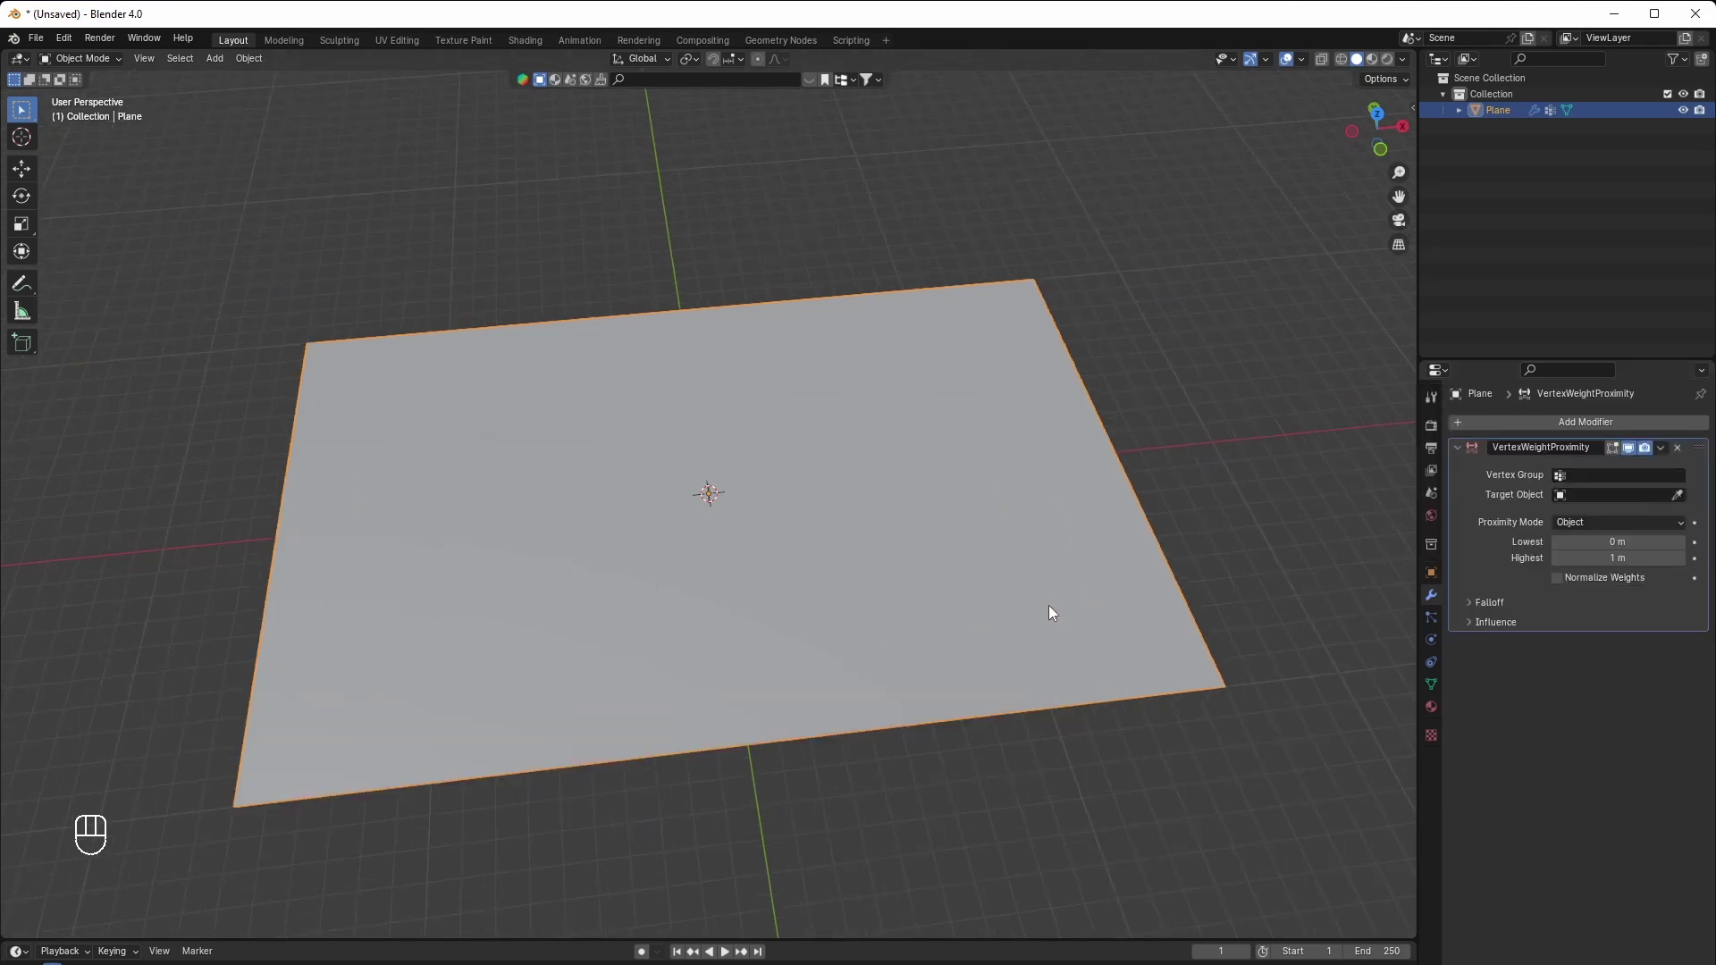
pyautogui.moveTo(1049, 604); pyautogui.dragTo(1038, 569, button='middle')
pyautogui.click(1577, 480)
pyautogui.click(1581, 494)
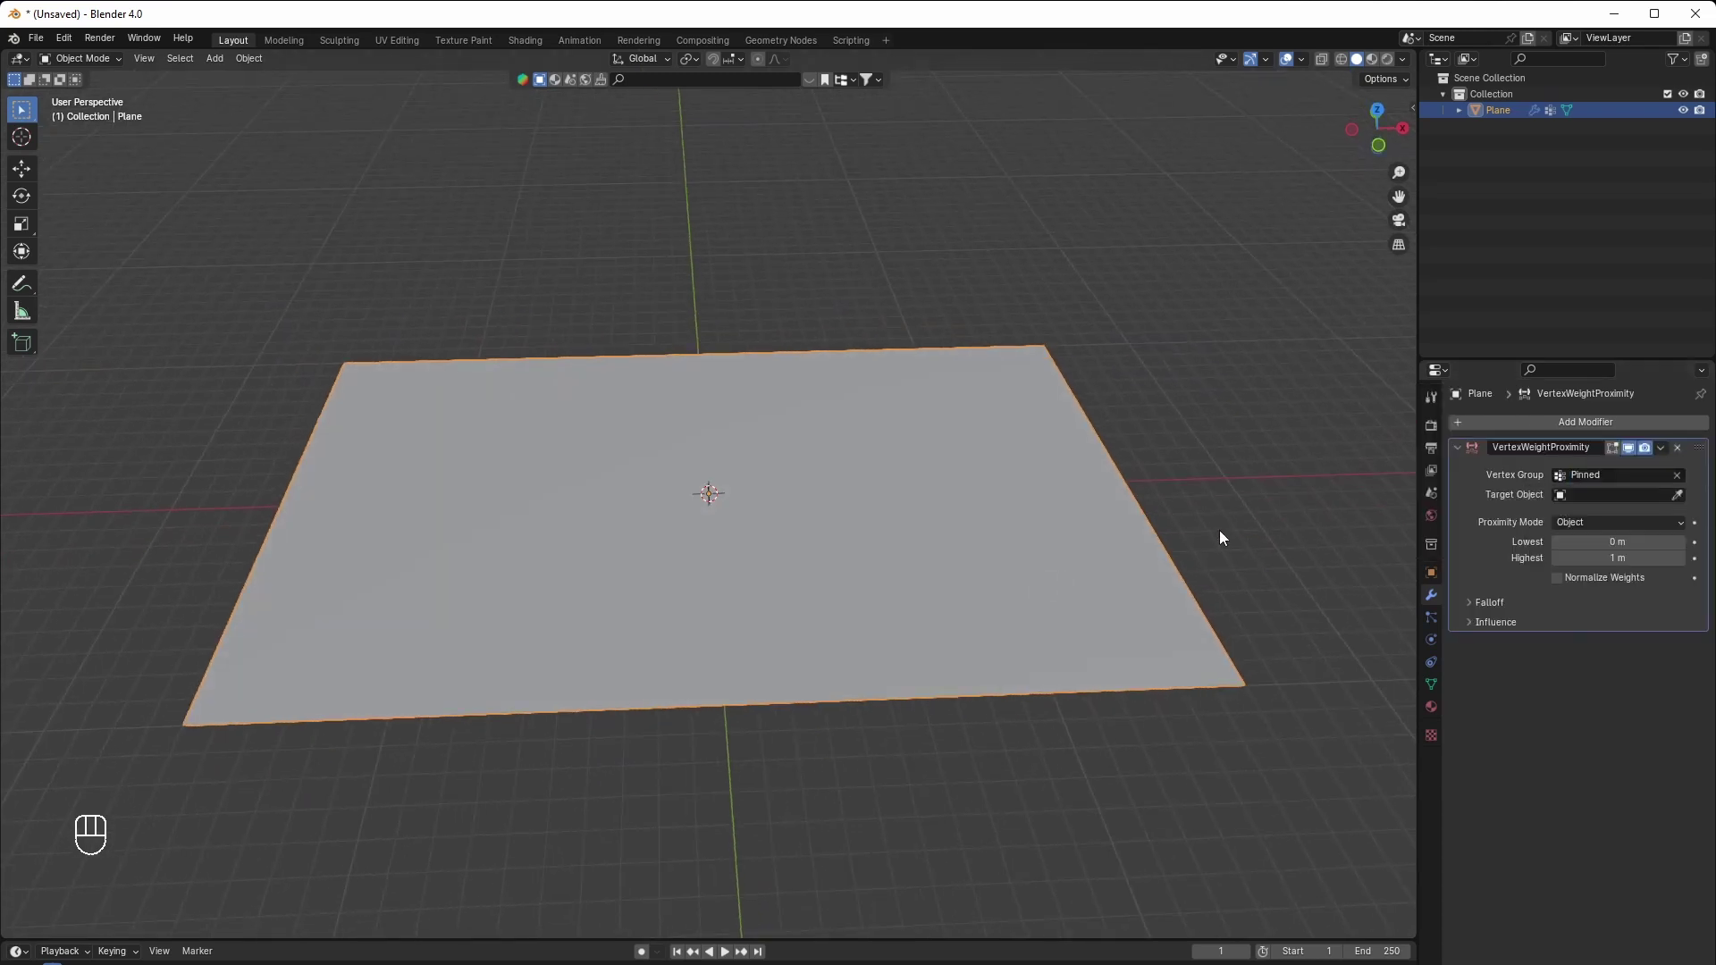
# Add a Plain Axes empty at the plane's centre
pyautogui.moveTo(1220, 529); pyautogui.dragTo(754, 511, button='middle')
pyautogui.hotkey('shift', 'a')
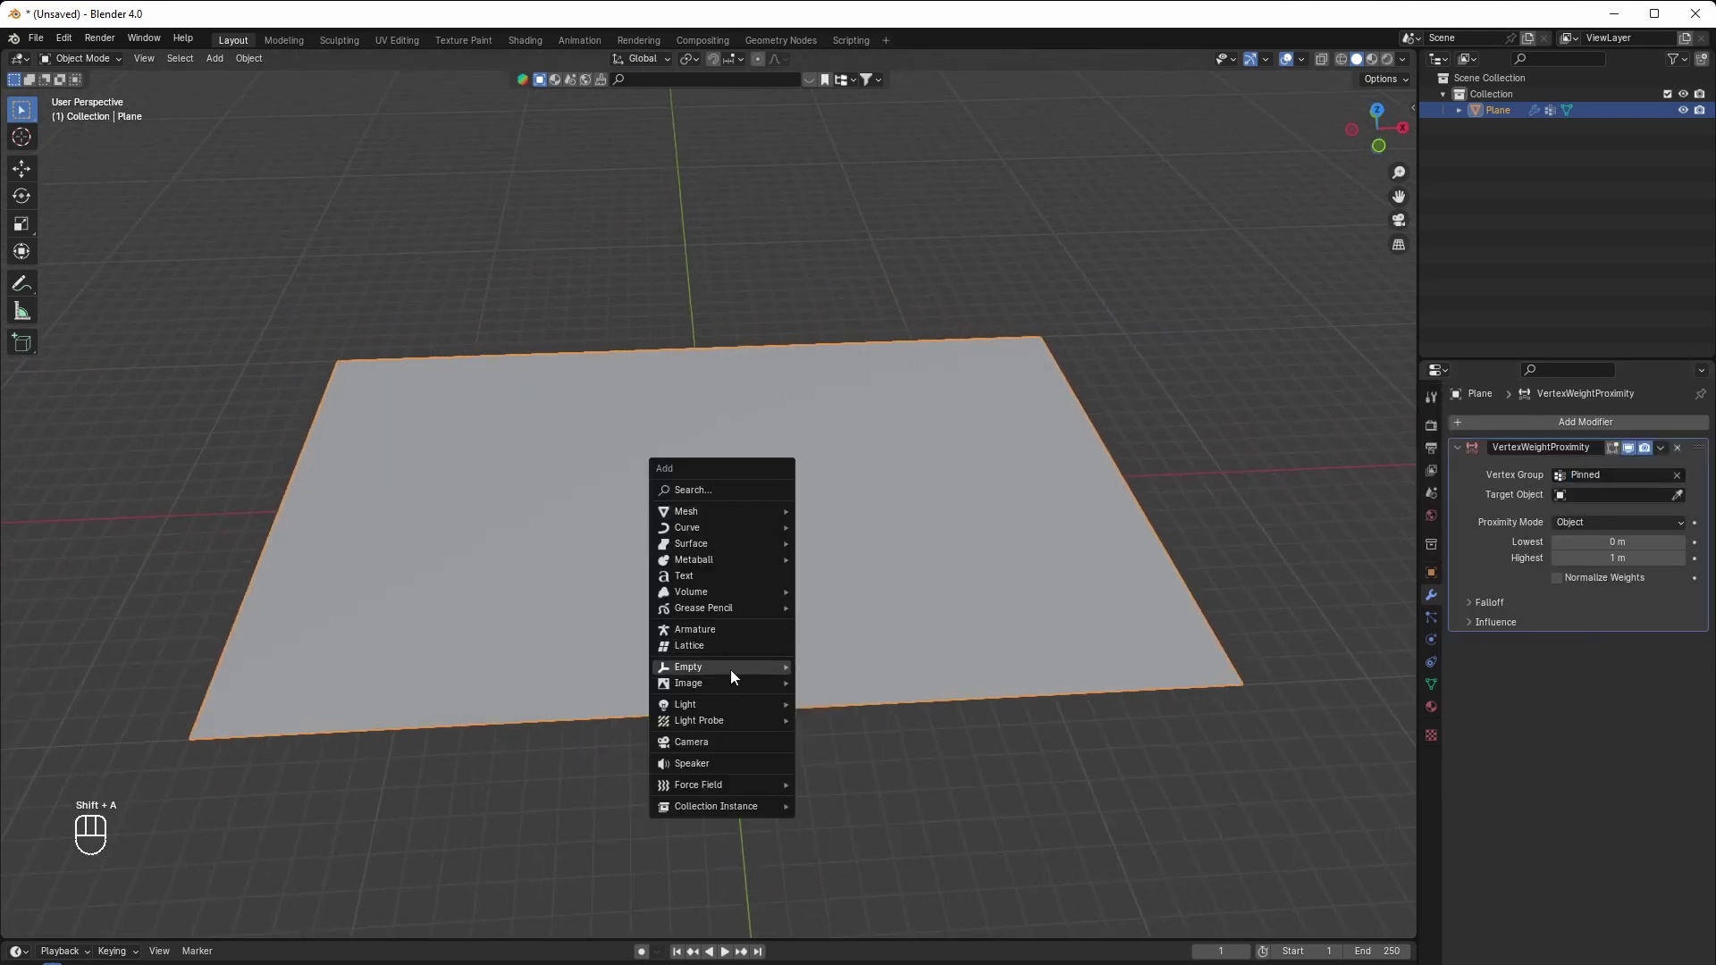
pyautogui.moveTo(731, 668)
pyautogui.click(830, 665)
pyautogui.scroll(3, 831, 655)
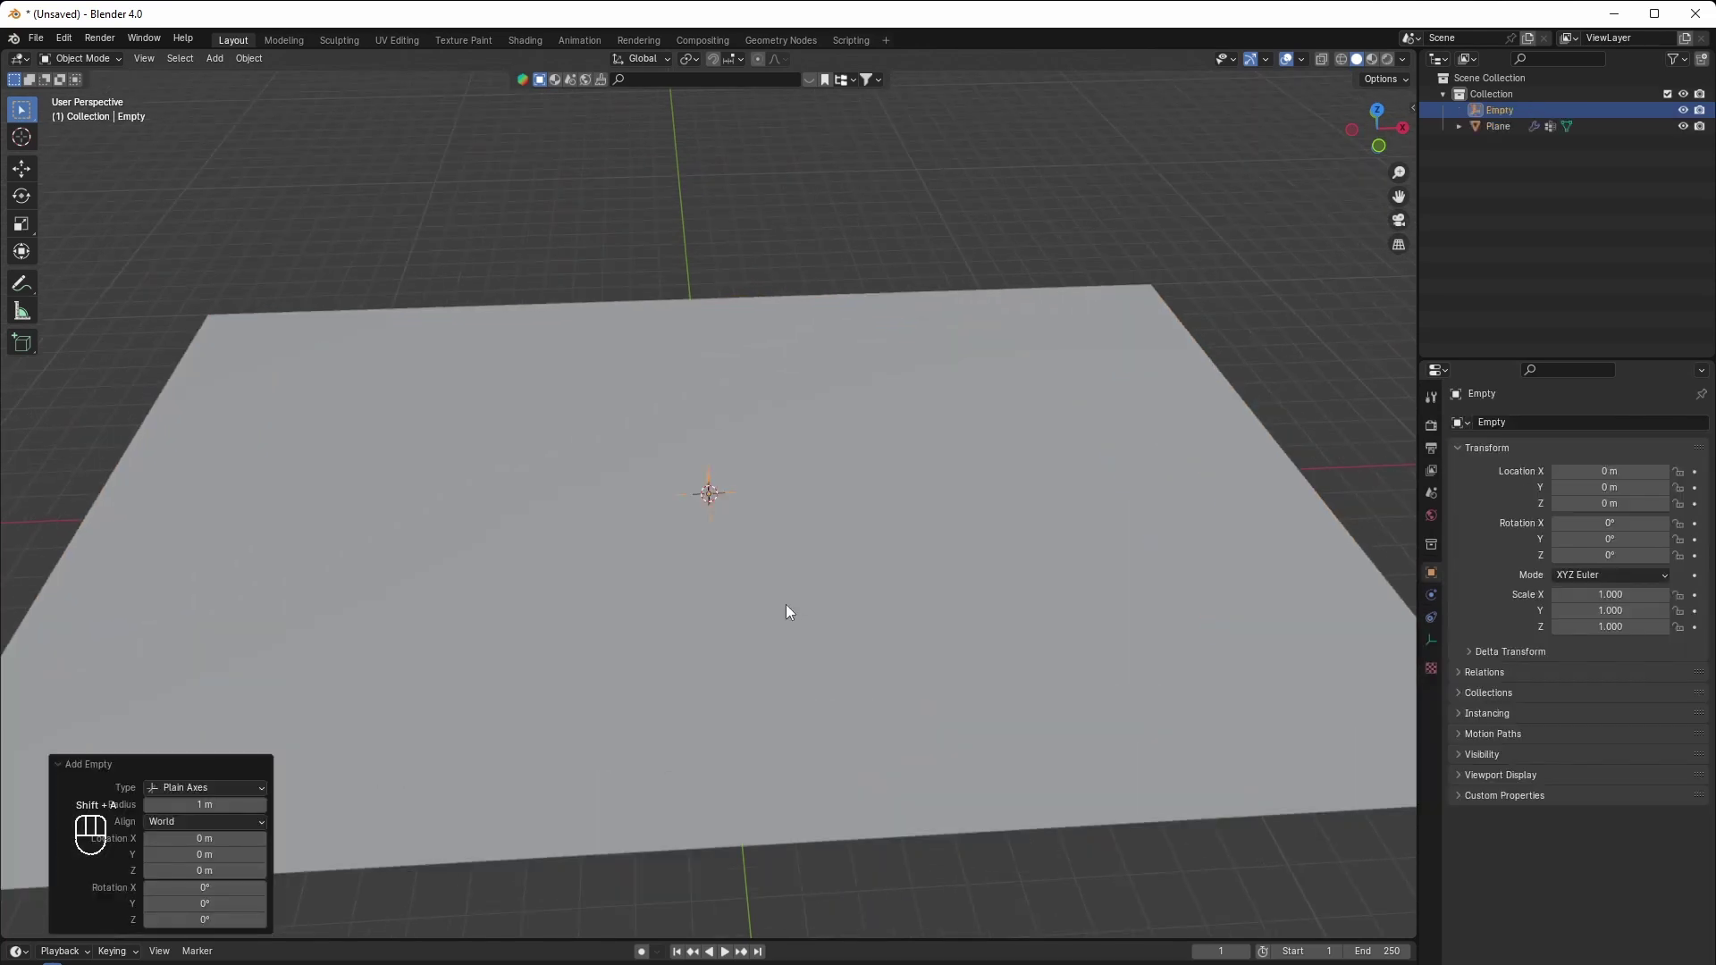
# Set the empty as the target object of the plane's Vertex Weight Proximity modifier
pyautogui.click(881, 583)
pyautogui.scroll(1, 873, 585)
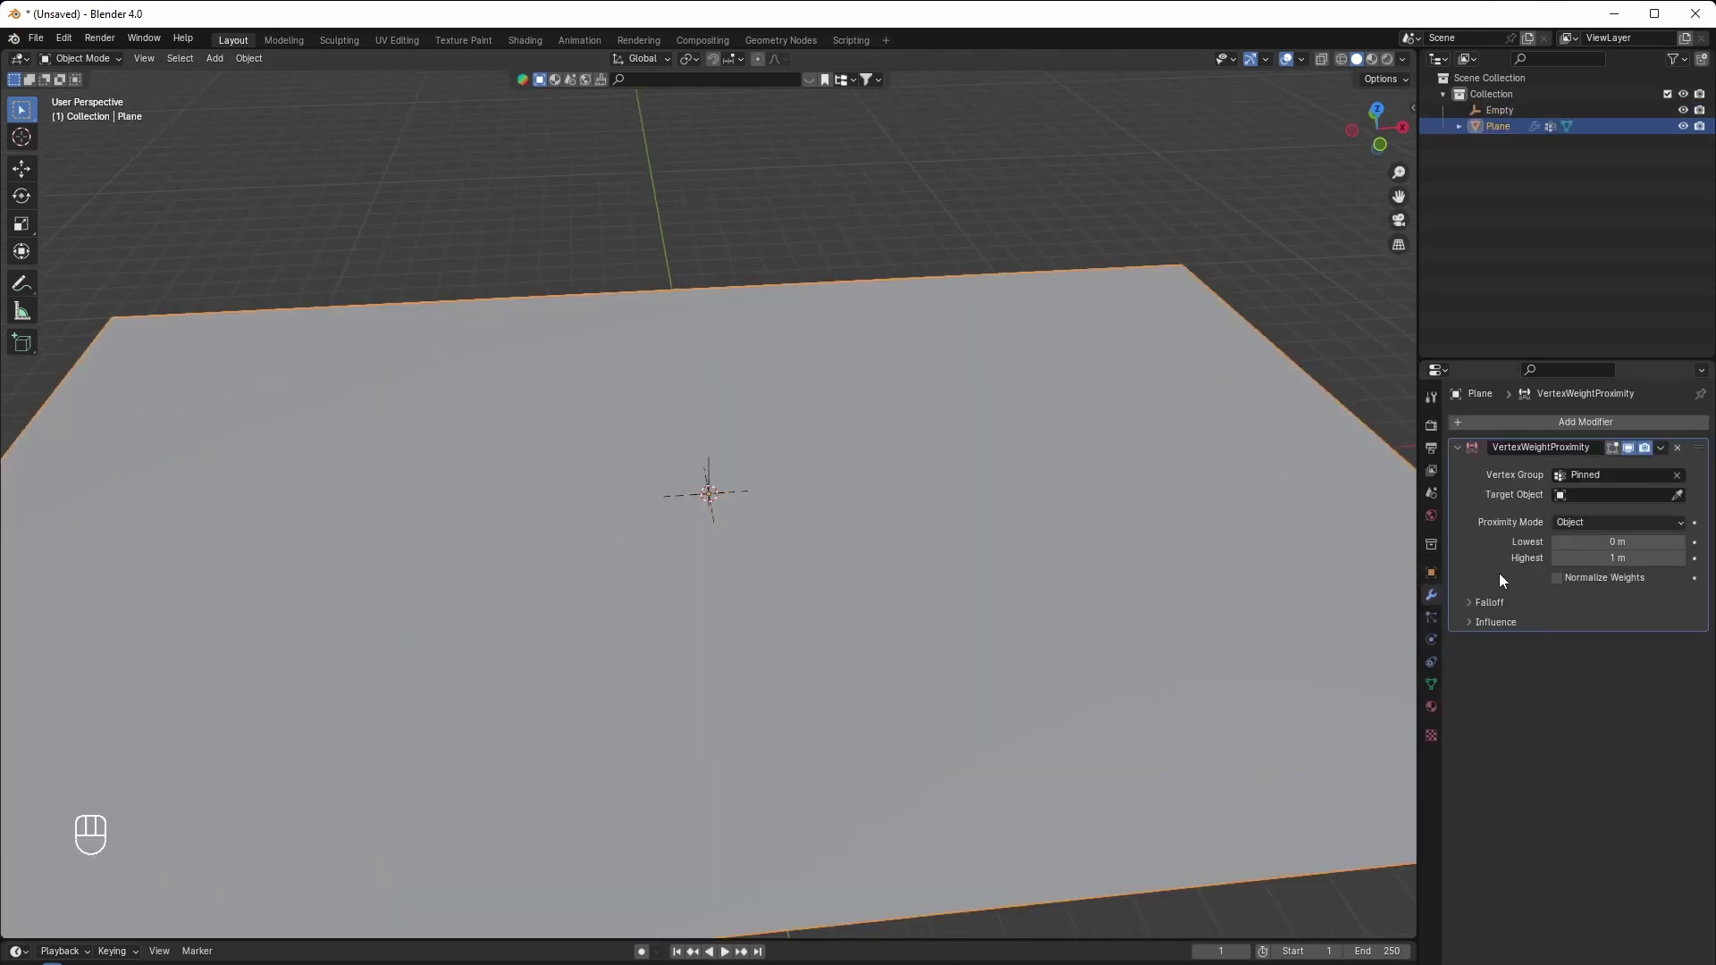
pyautogui.click(1677, 496)
pyautogui.click(708, 456)
# Switch the plane to Weight Paint mode and set the modifier's proximity mode to Geometry
pyautogui.click(87, 61)
pyautogui.click(79, 148)
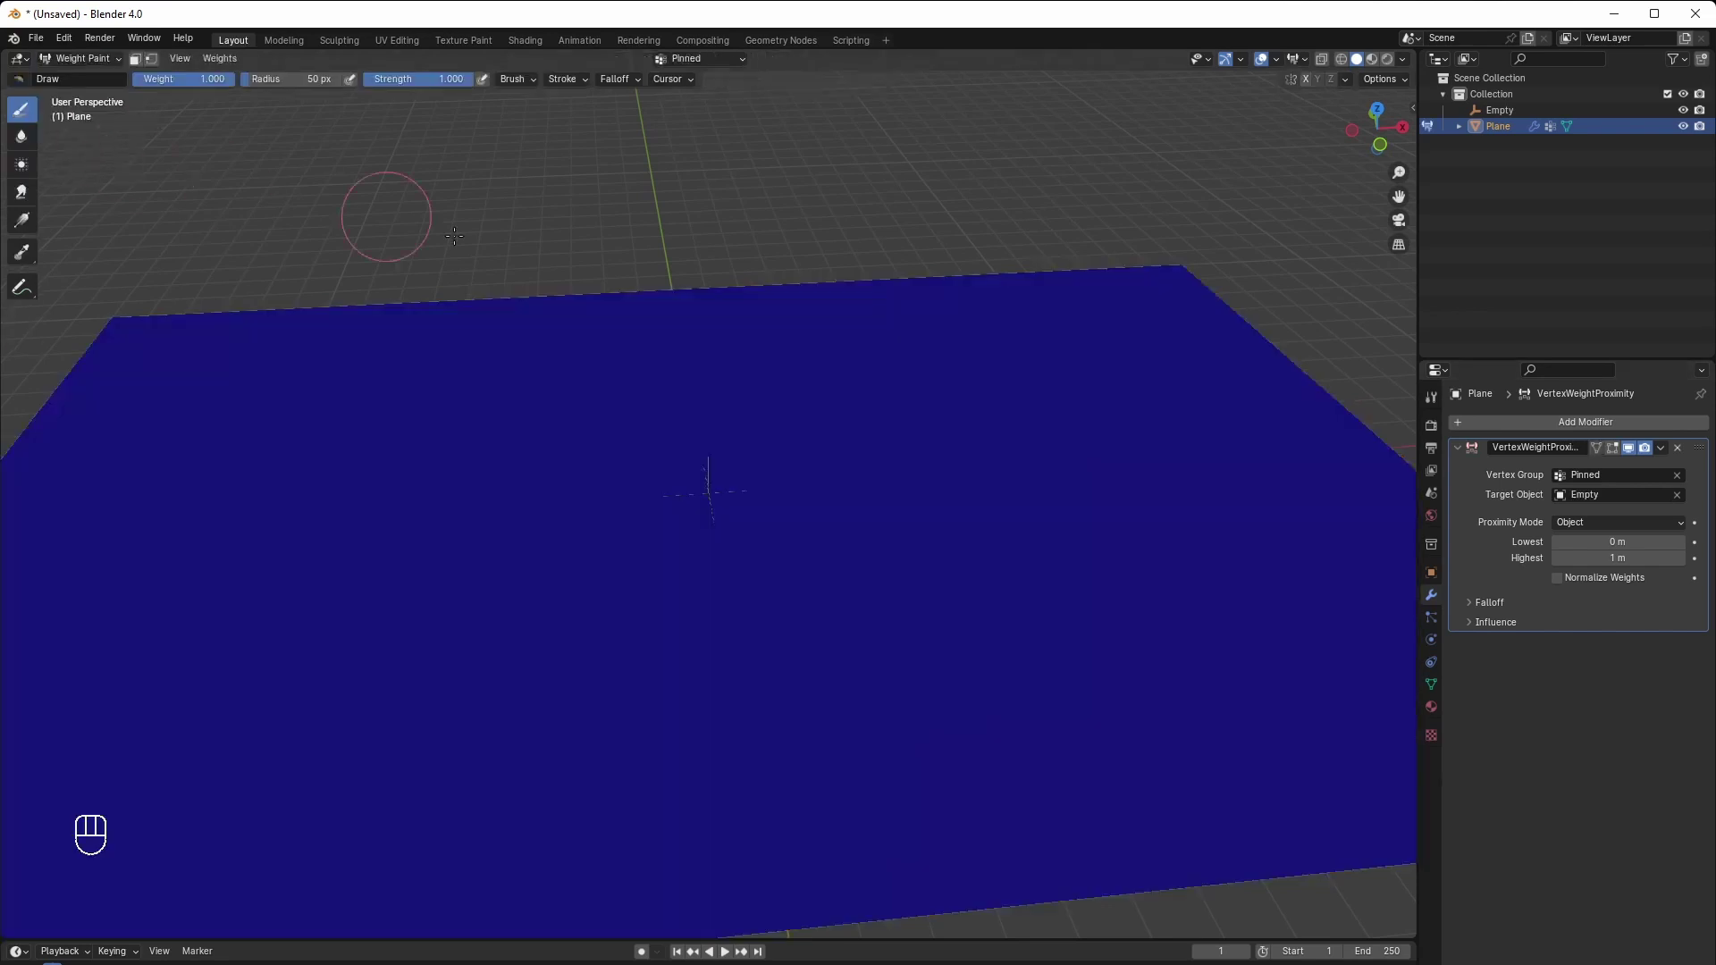
pyautogui.scroll(-4, 702, 293)
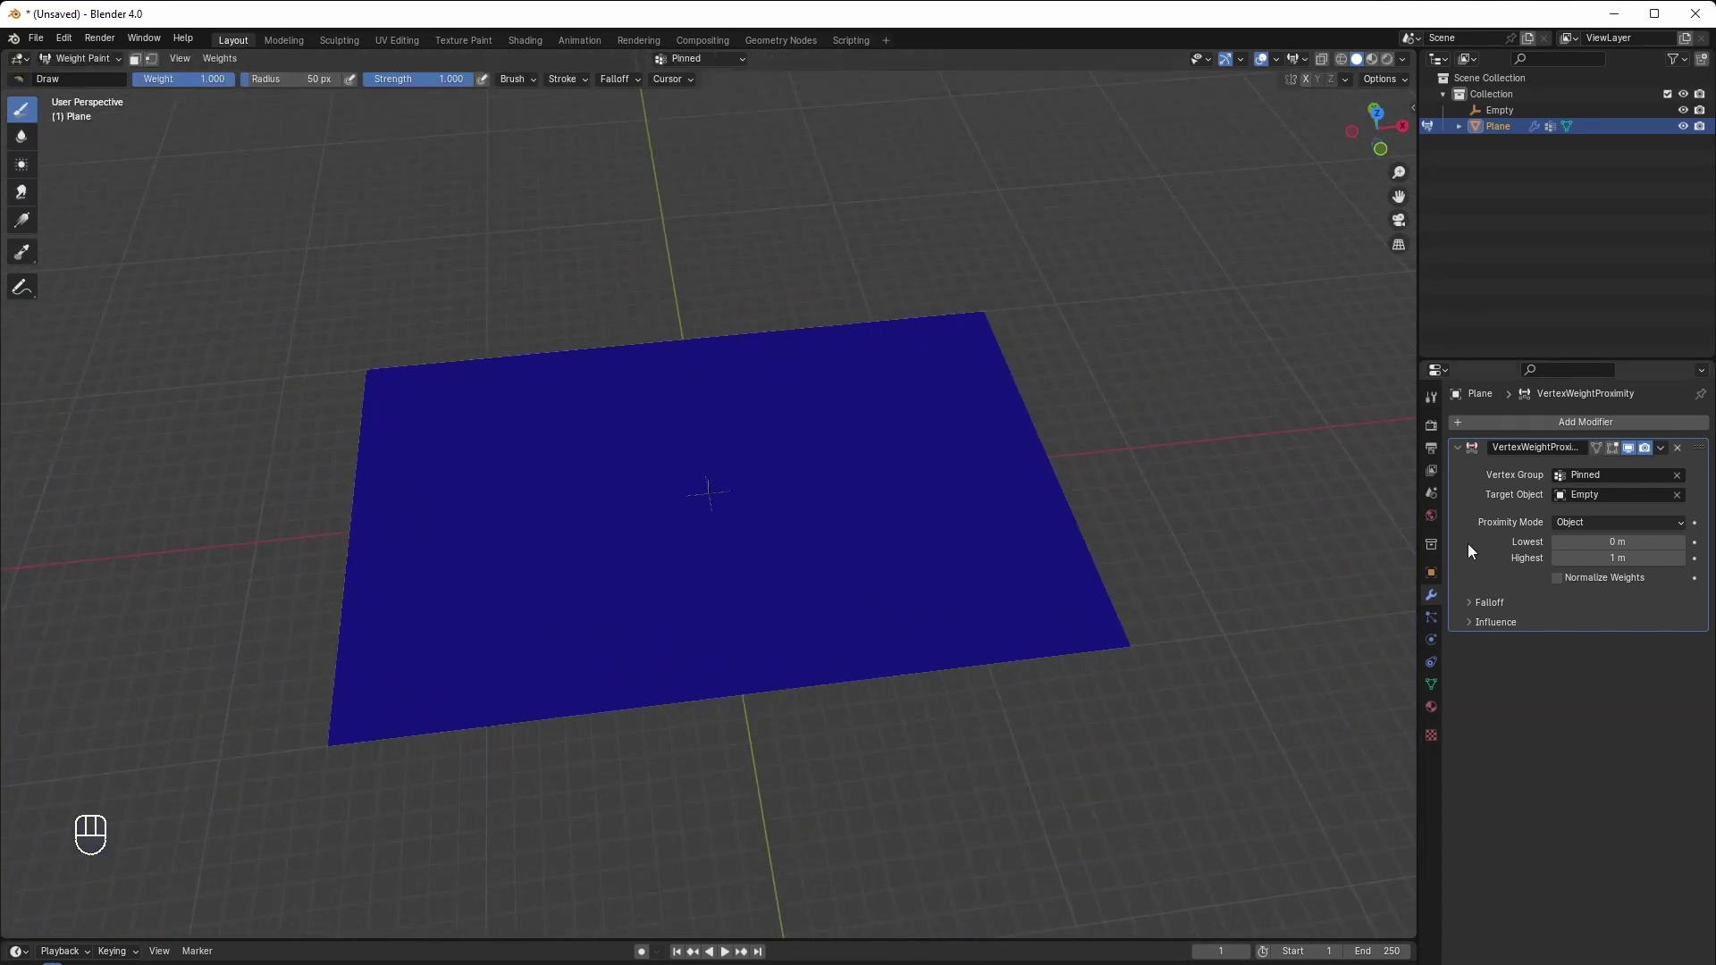
pyautogui.click(1591, 526)
pyautogui.click(1570, 552)
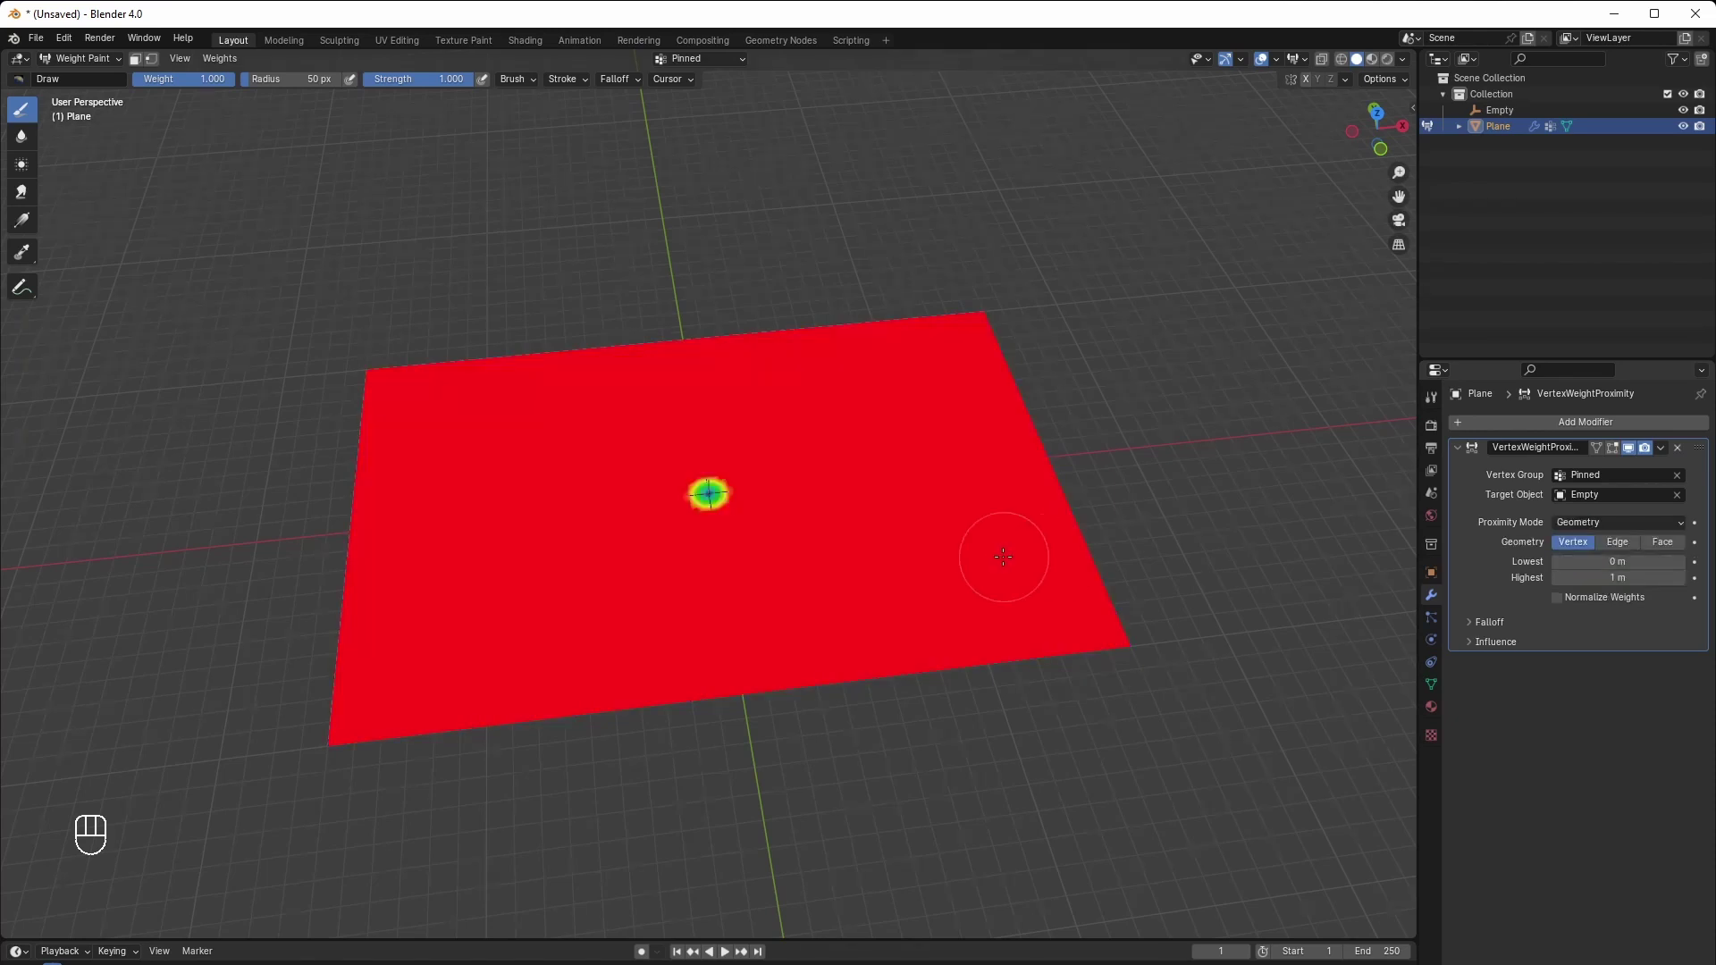
pyautogui.moveTo(1004, 555); pyautogui.dragTo(1015, 490, button='middle')
pyautogui.scroll(5, 1015, 536)
pyautogui.scroll(-5, 1020, 528)
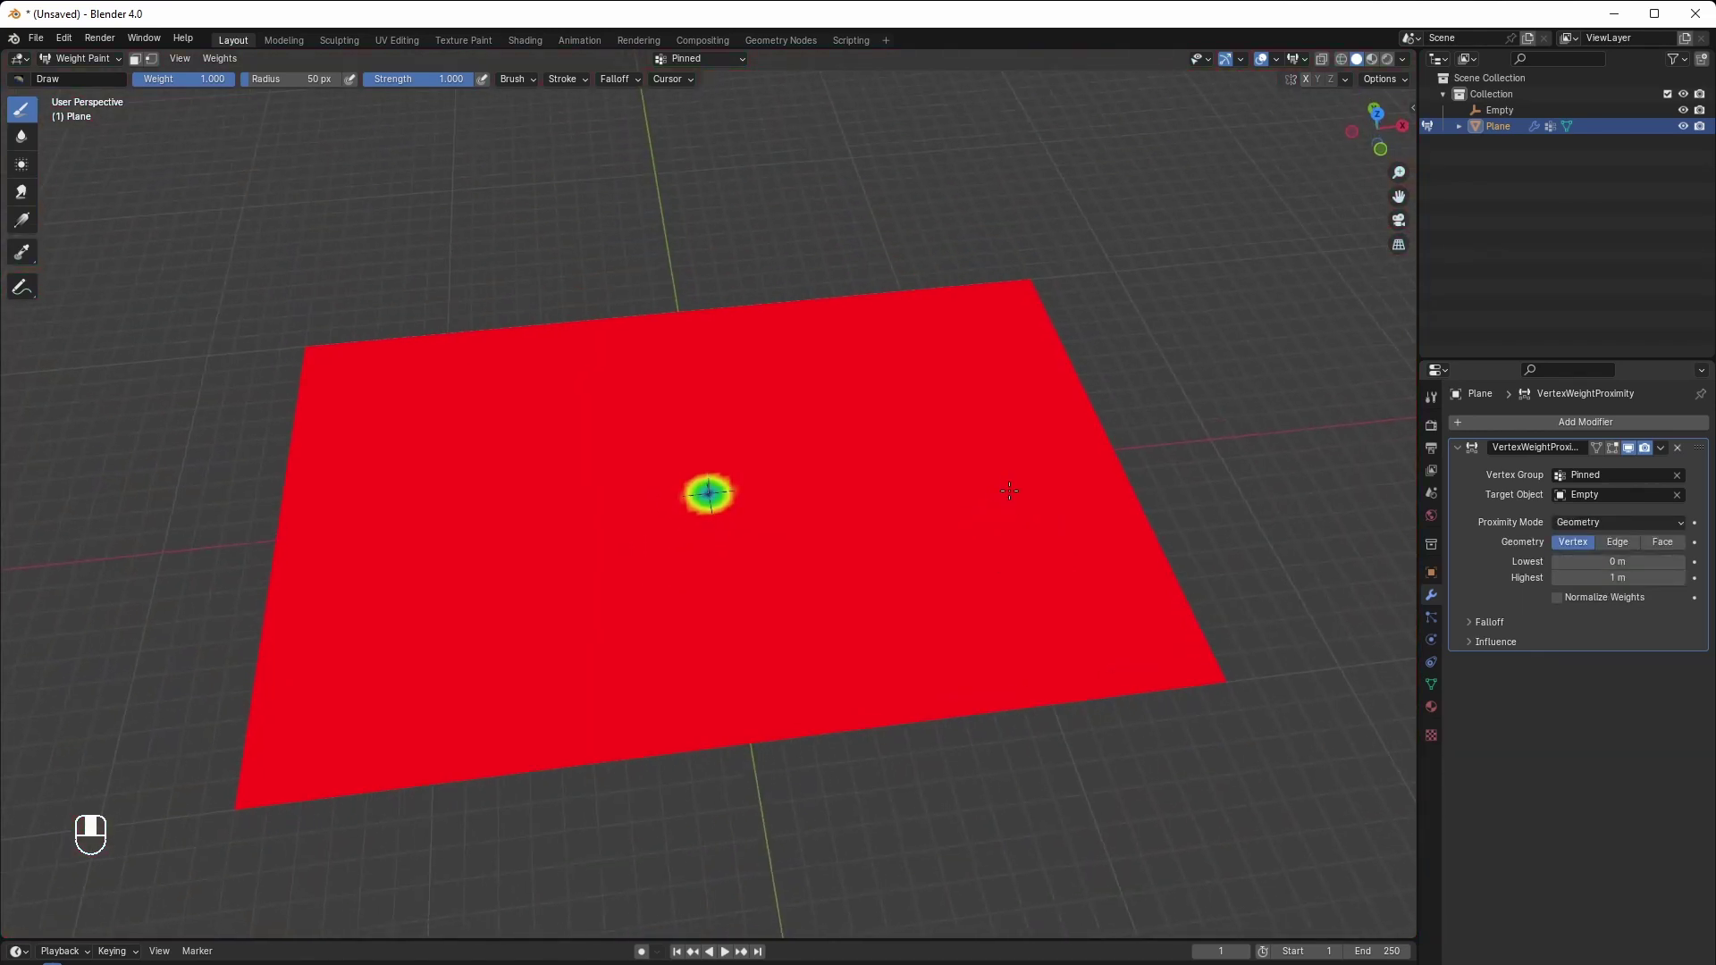
# Set the falloff type of the Vertex Weight Proximity modifier to Sharp
pyautogui.click(1492, 623)
pyautogui.click(1585, 645)
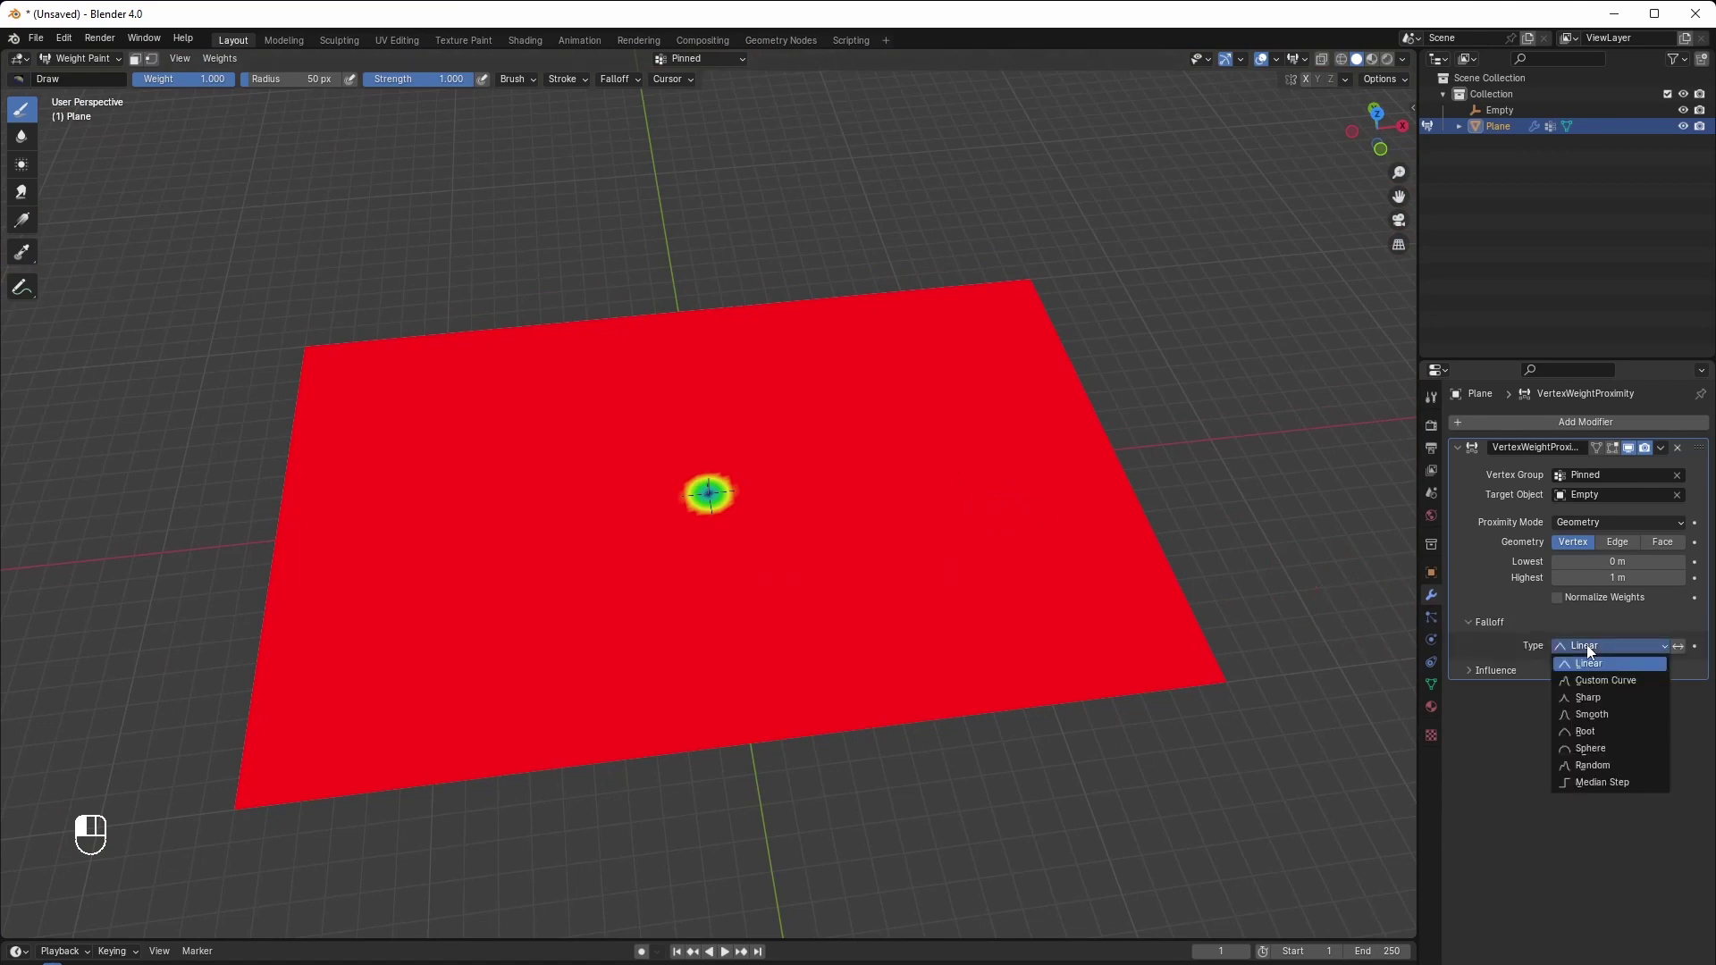
pyautogui.click(1587, 698)
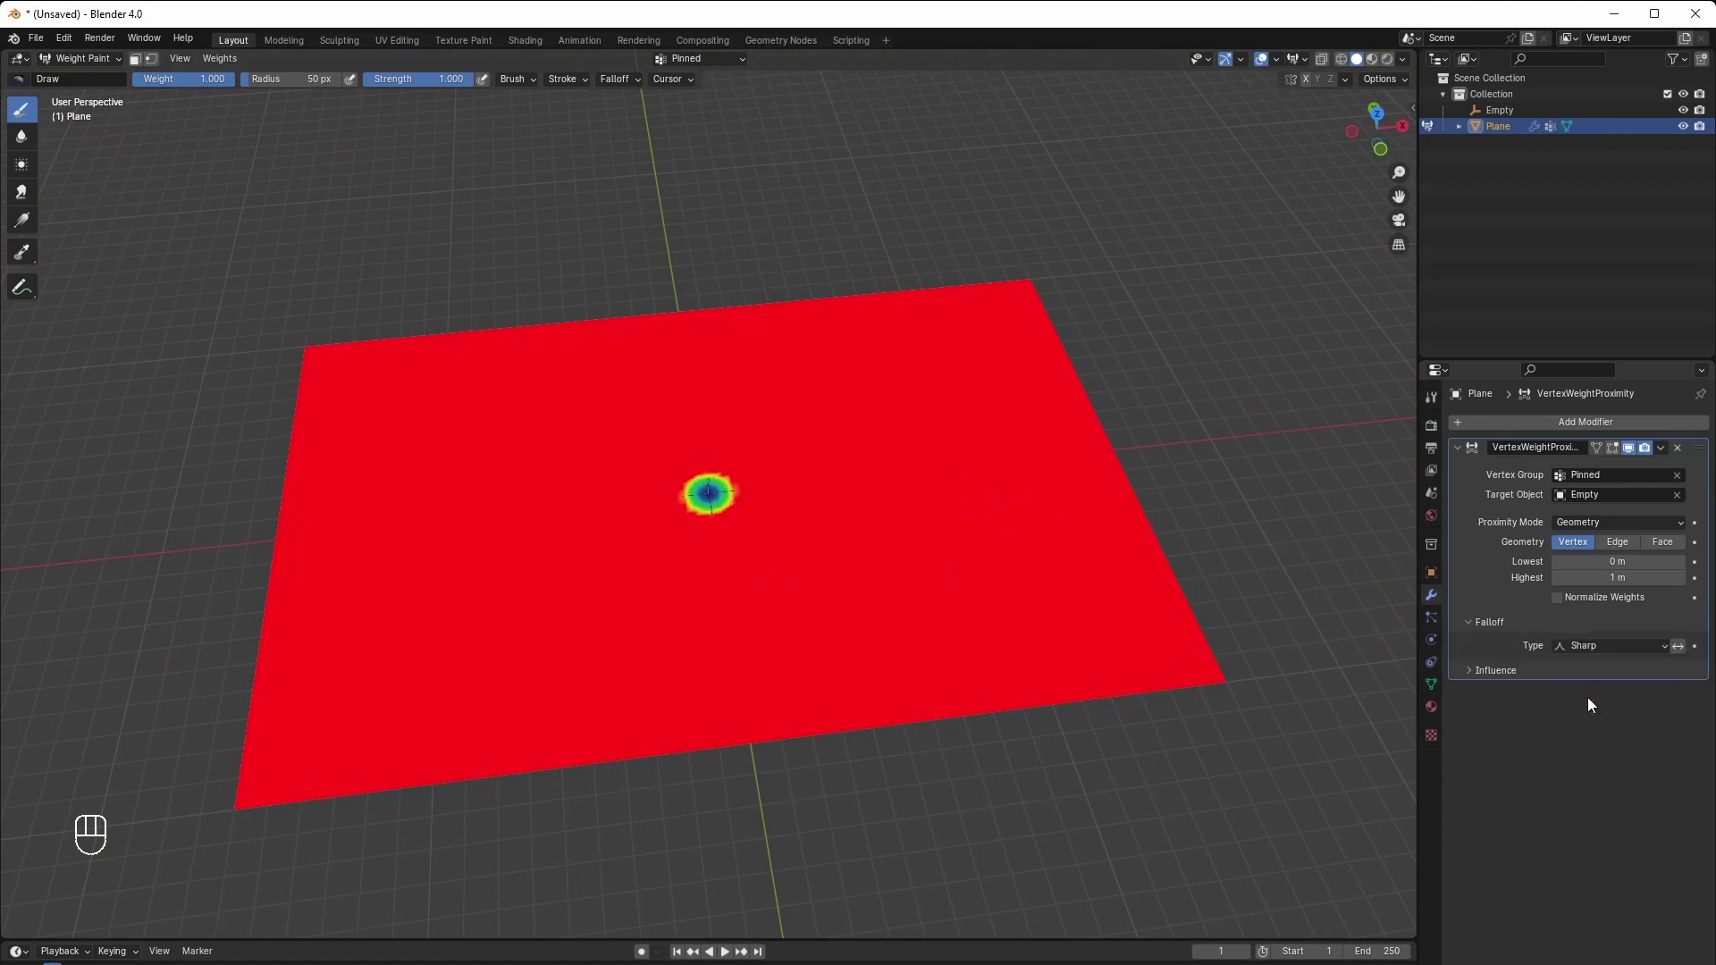
pyautogui.click(1466, 621)
# Create a new mask texture for the modifier's influence and set the texture type to Wood
pyautogui.click(1493, 642)
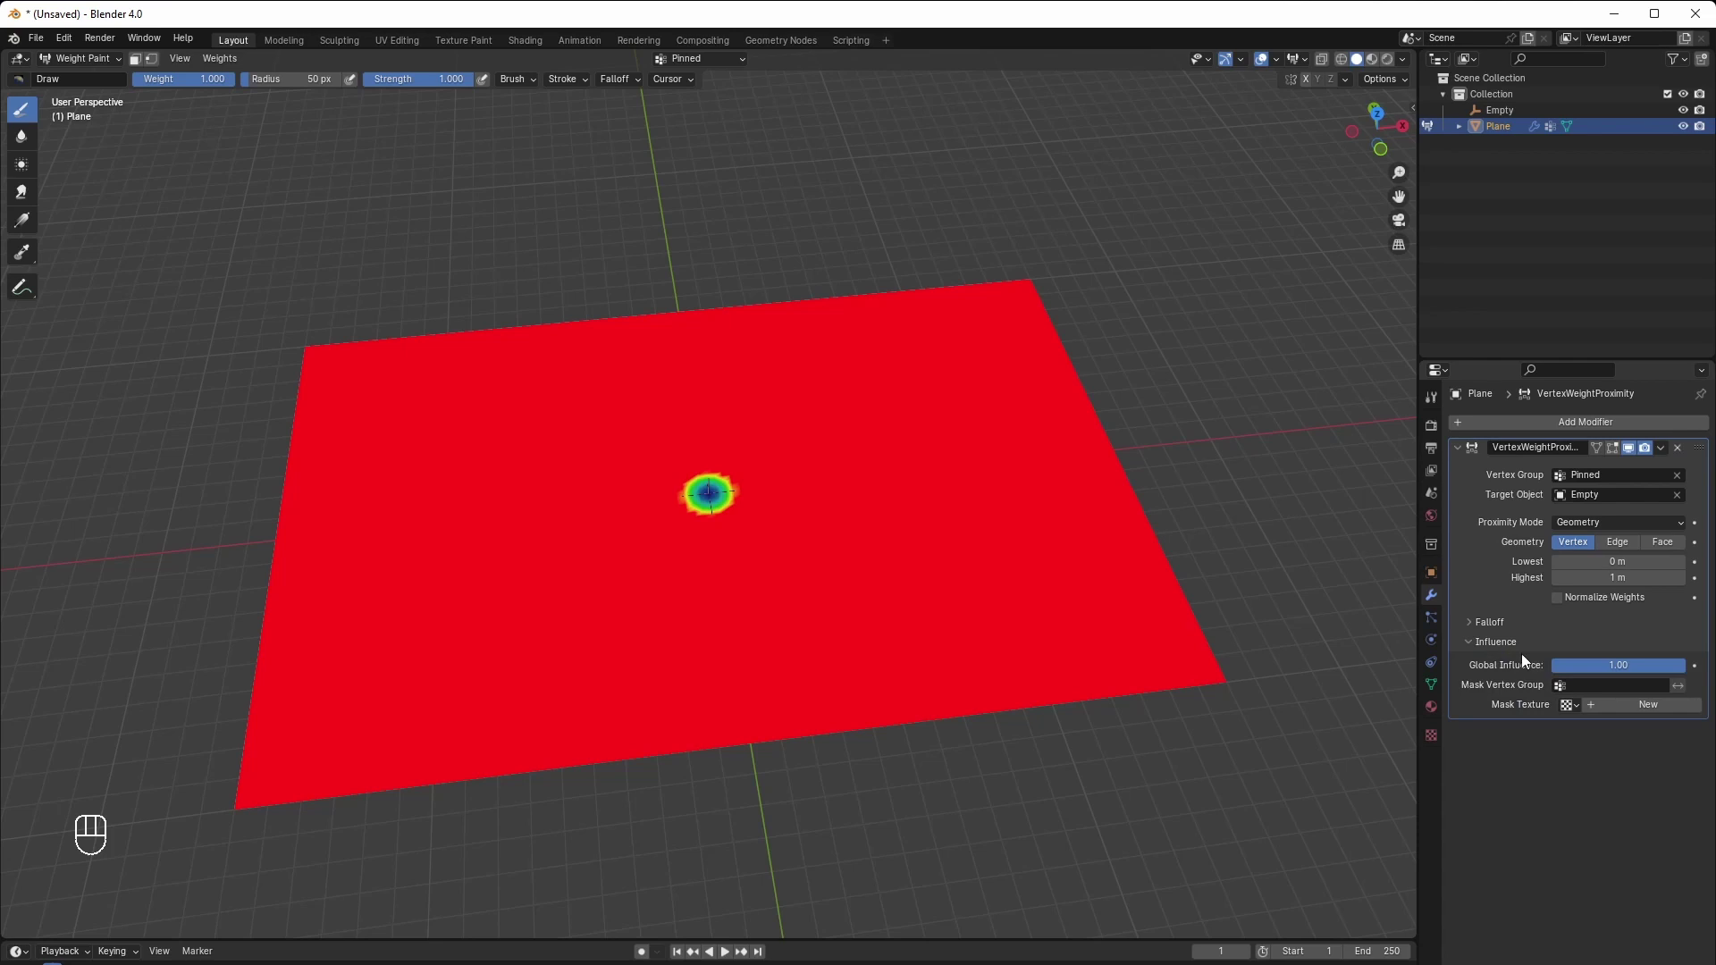
pyautogui.click(1665, 703)
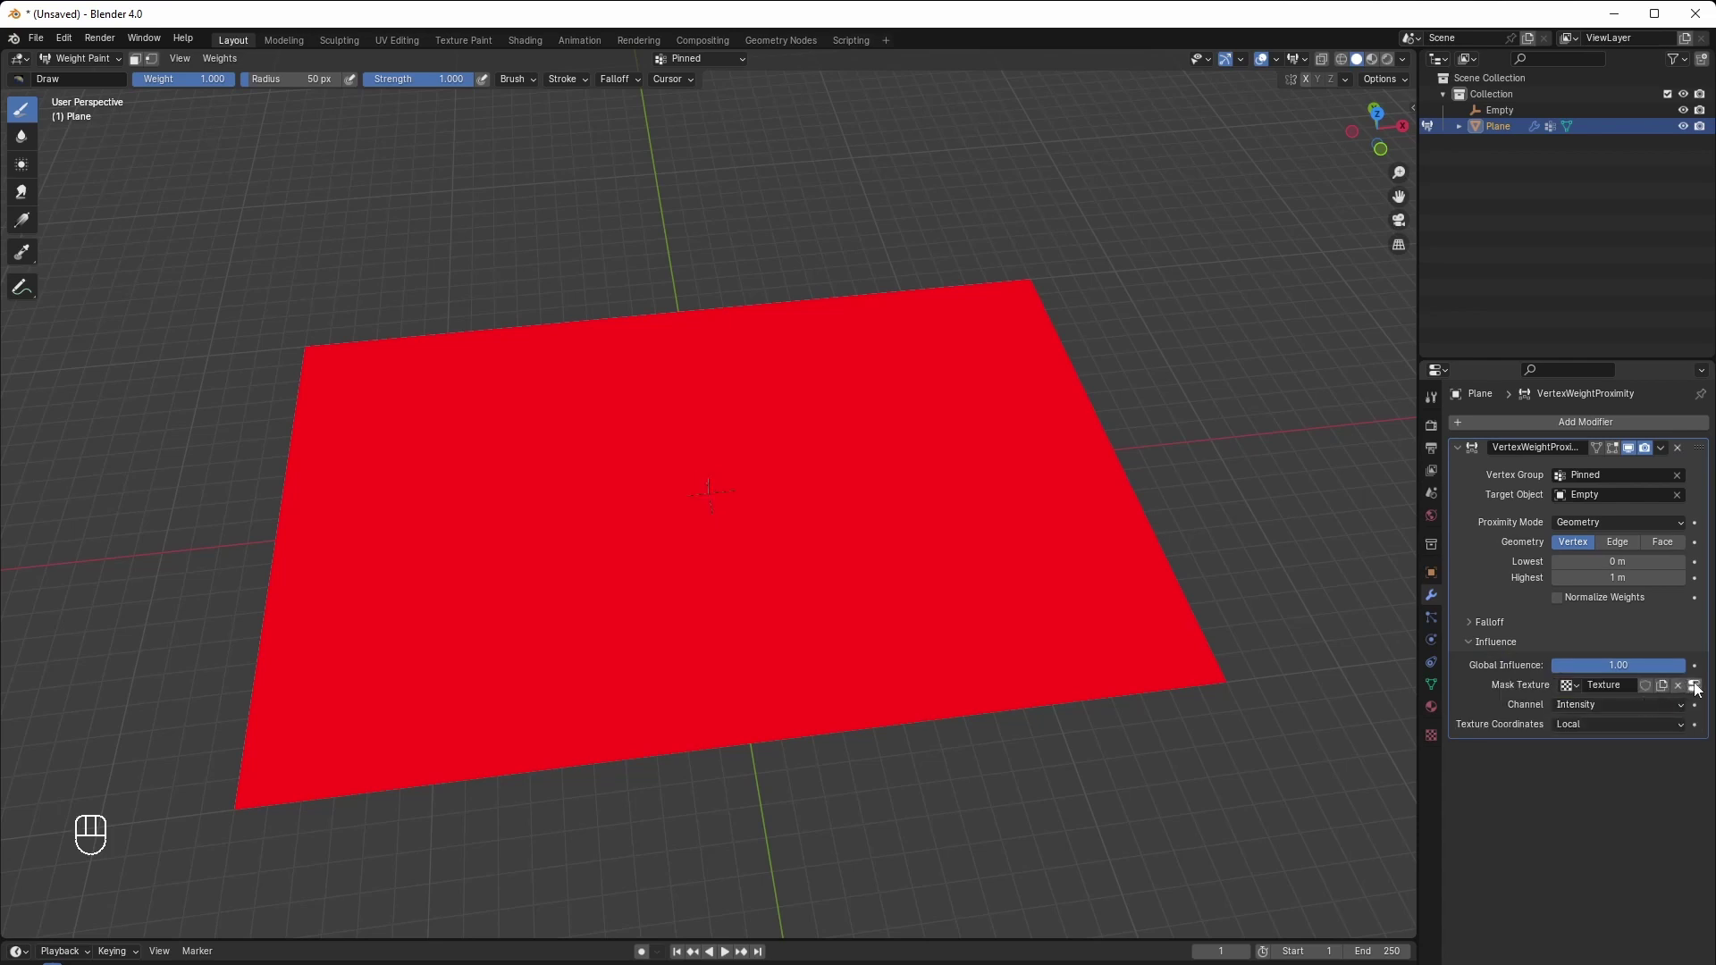
pyautogui.click(1694, 686)
pyautogui.click(1552, 466)
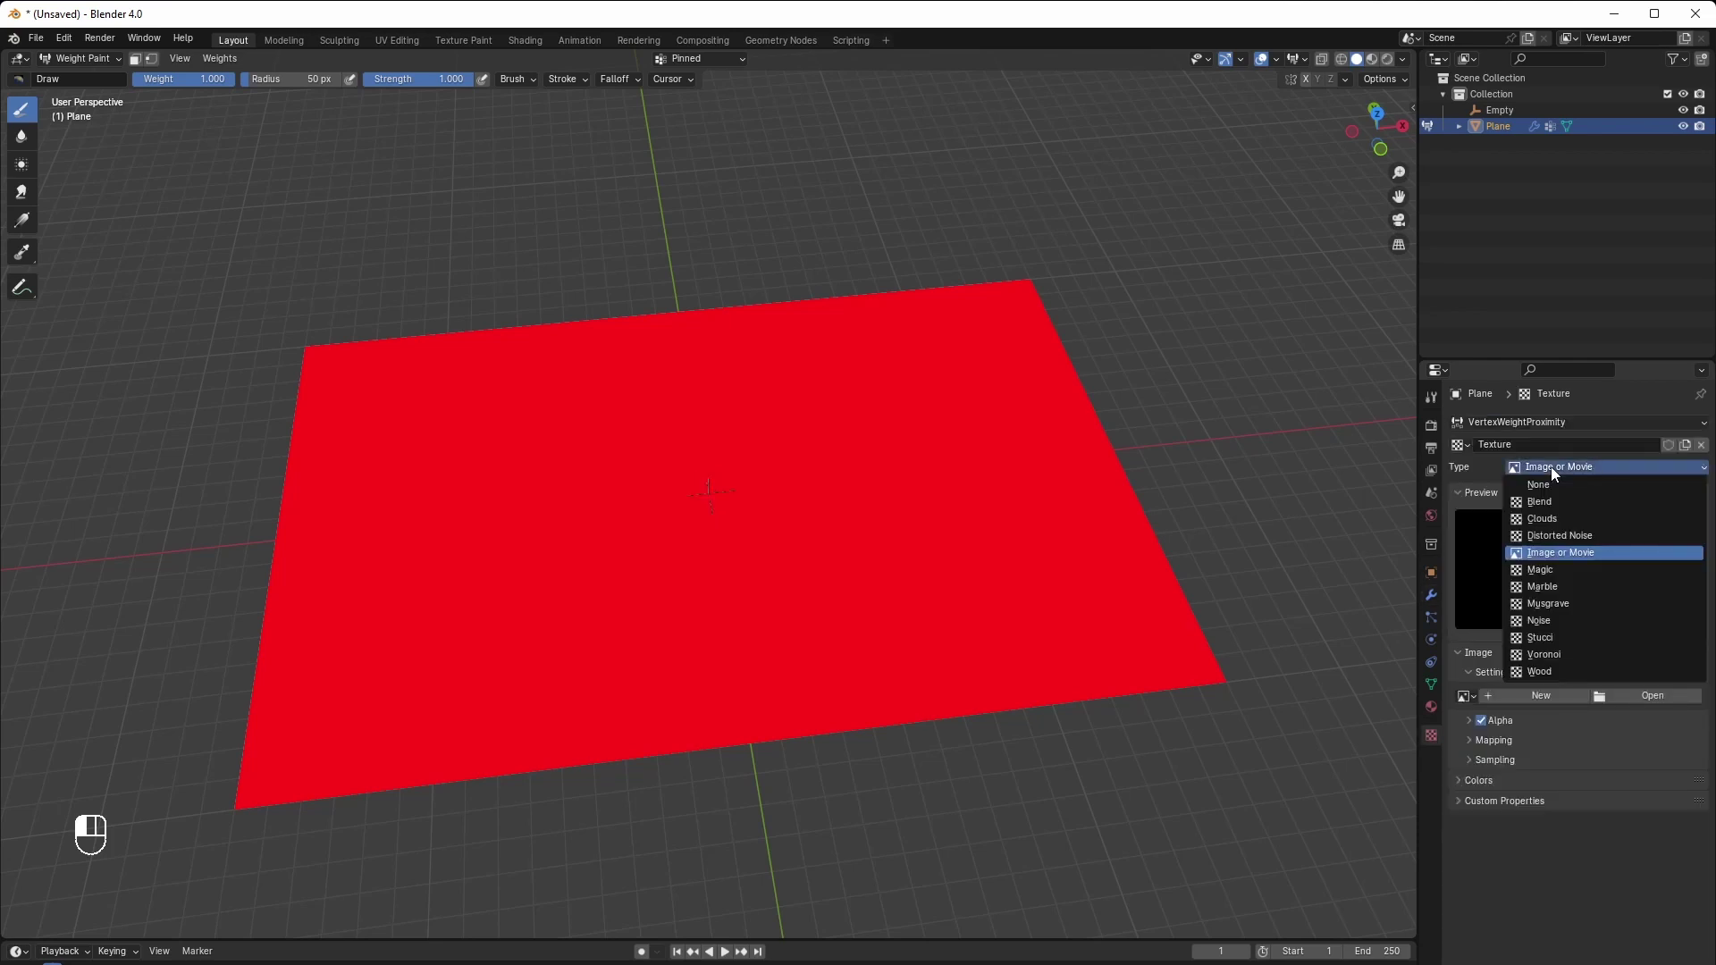
pyautogui.click(1562, 673)
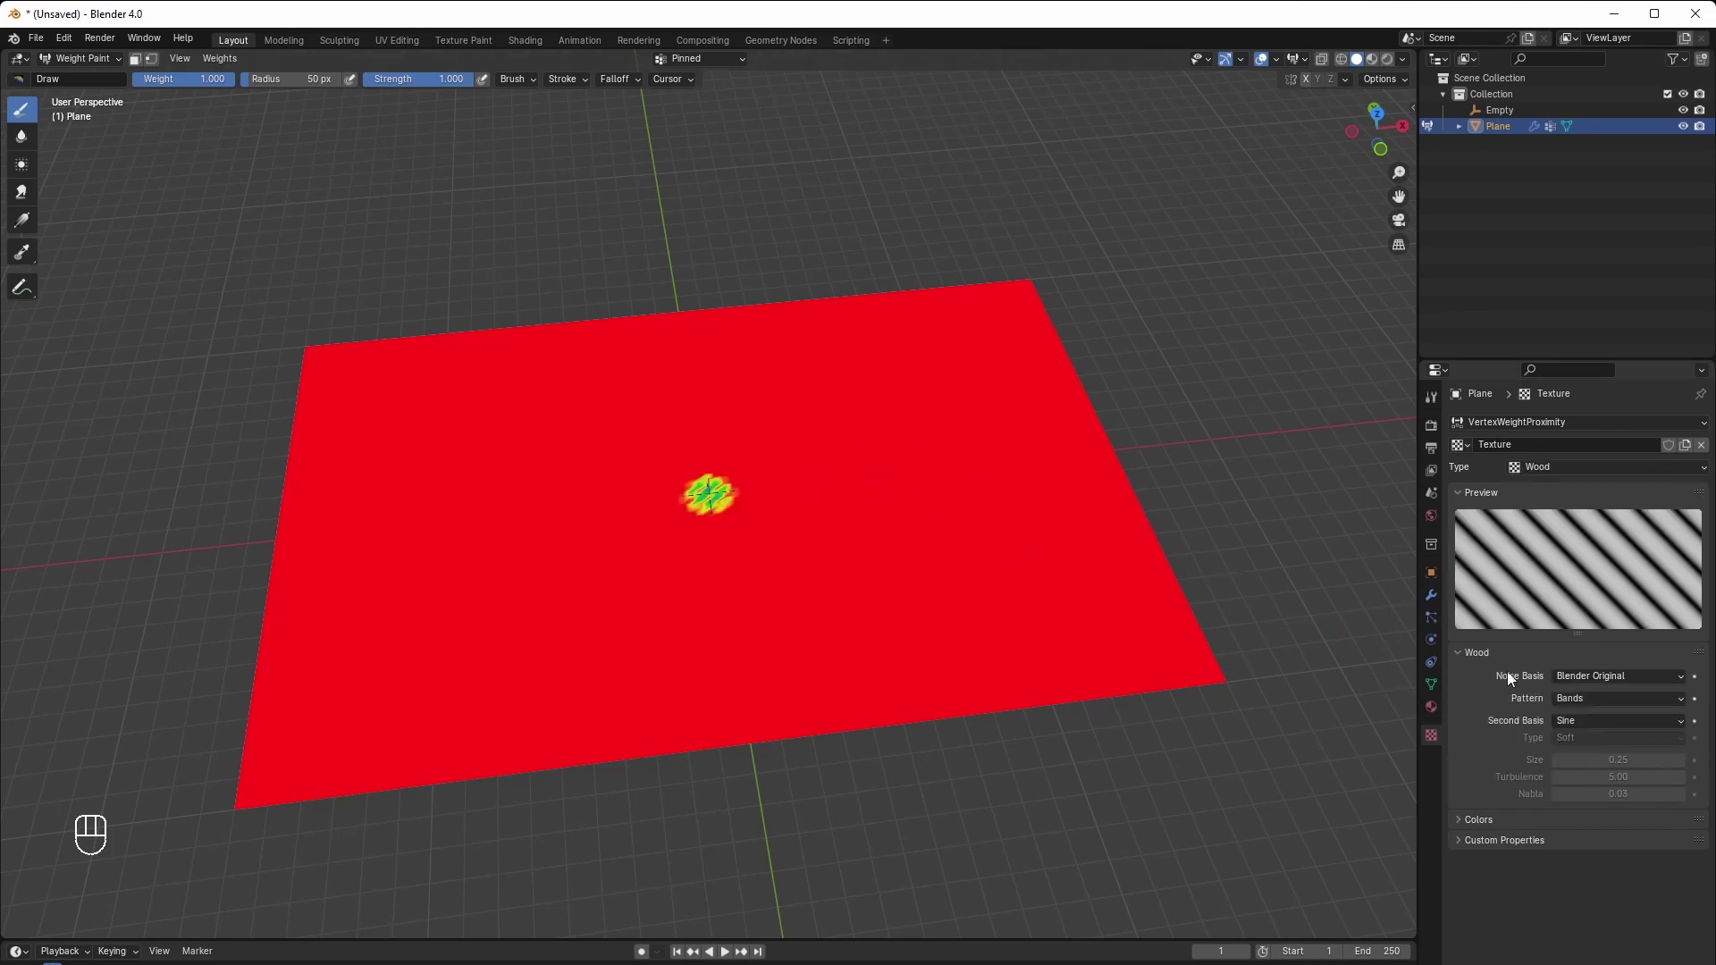
# Set the pattern of the Wood mask texture to Rings
pyautogui.click(1584, 699)
pyautogui.click(1584, 729)
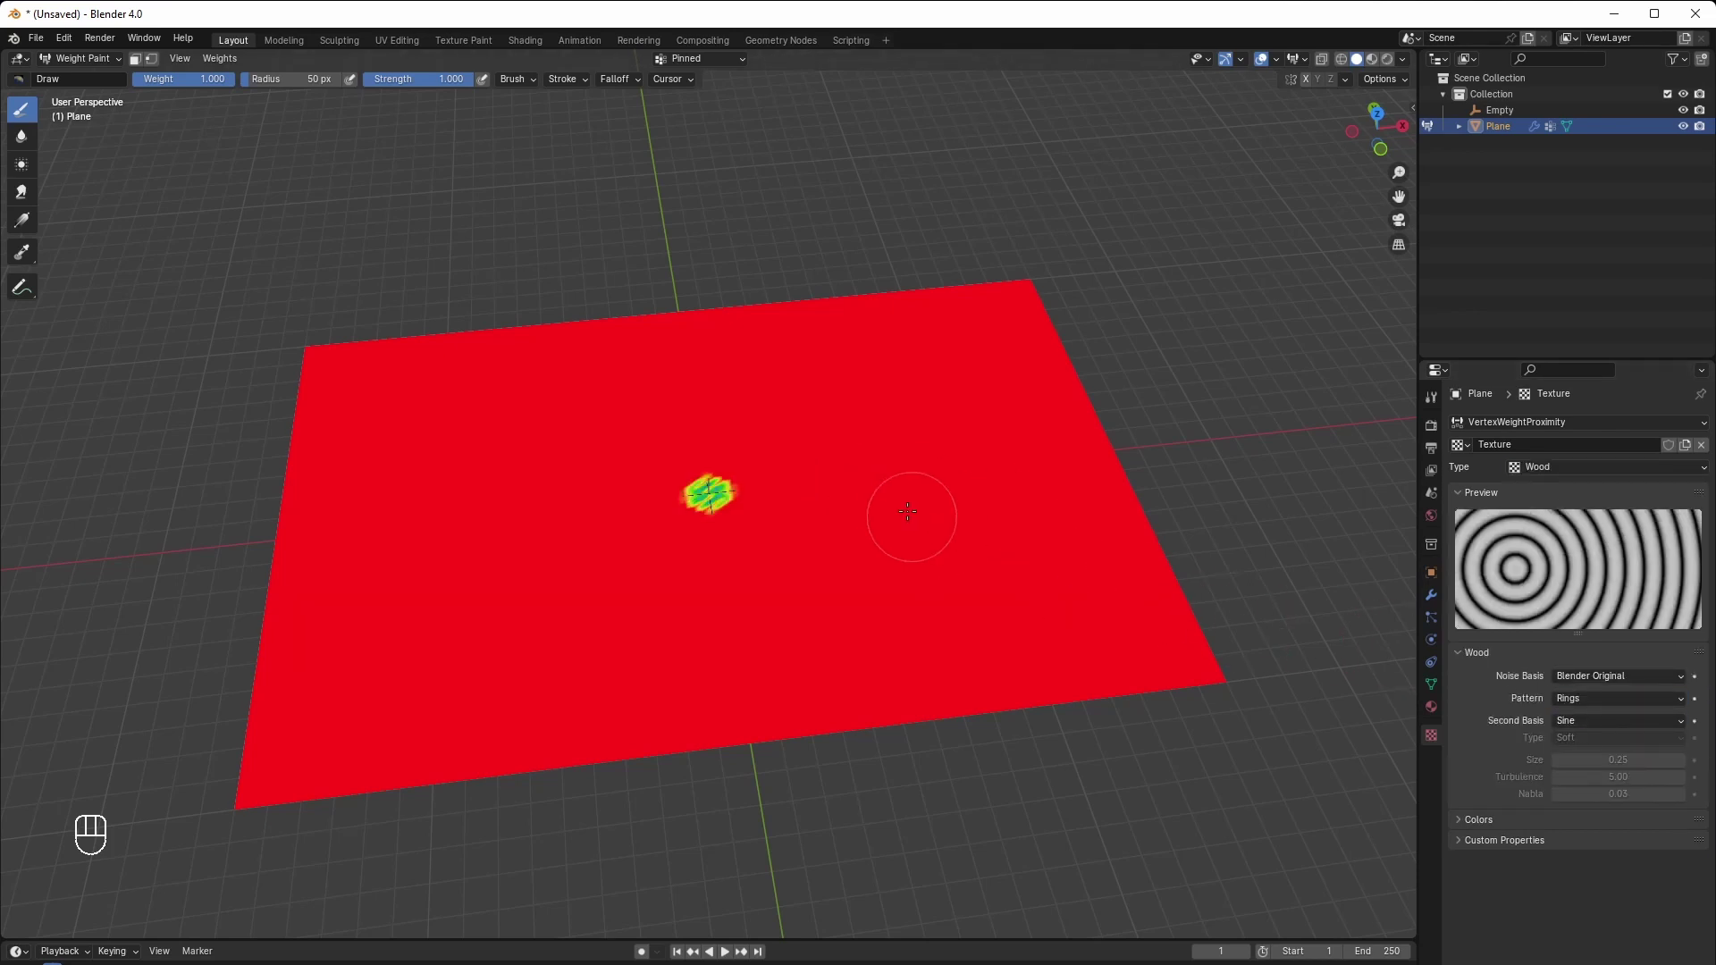
pyautogui.scroll(3, 909, 503)
pyautogui.moveTo(908, 503)
pyautogui.mouseDown(button='middle')
pyautogui.moveTo(887, 458)
pyautogui.moveTo(926, 553)
pyautogui.moveTo(947, 537)
pyautogui.moveTo(934, 483)
pyautogui.moveTo(872, 402)
pyautogui.moveTo(874, 334)
pyautogui.moveTo(889, 464)
pyautogui.mouseUp(button='middle')
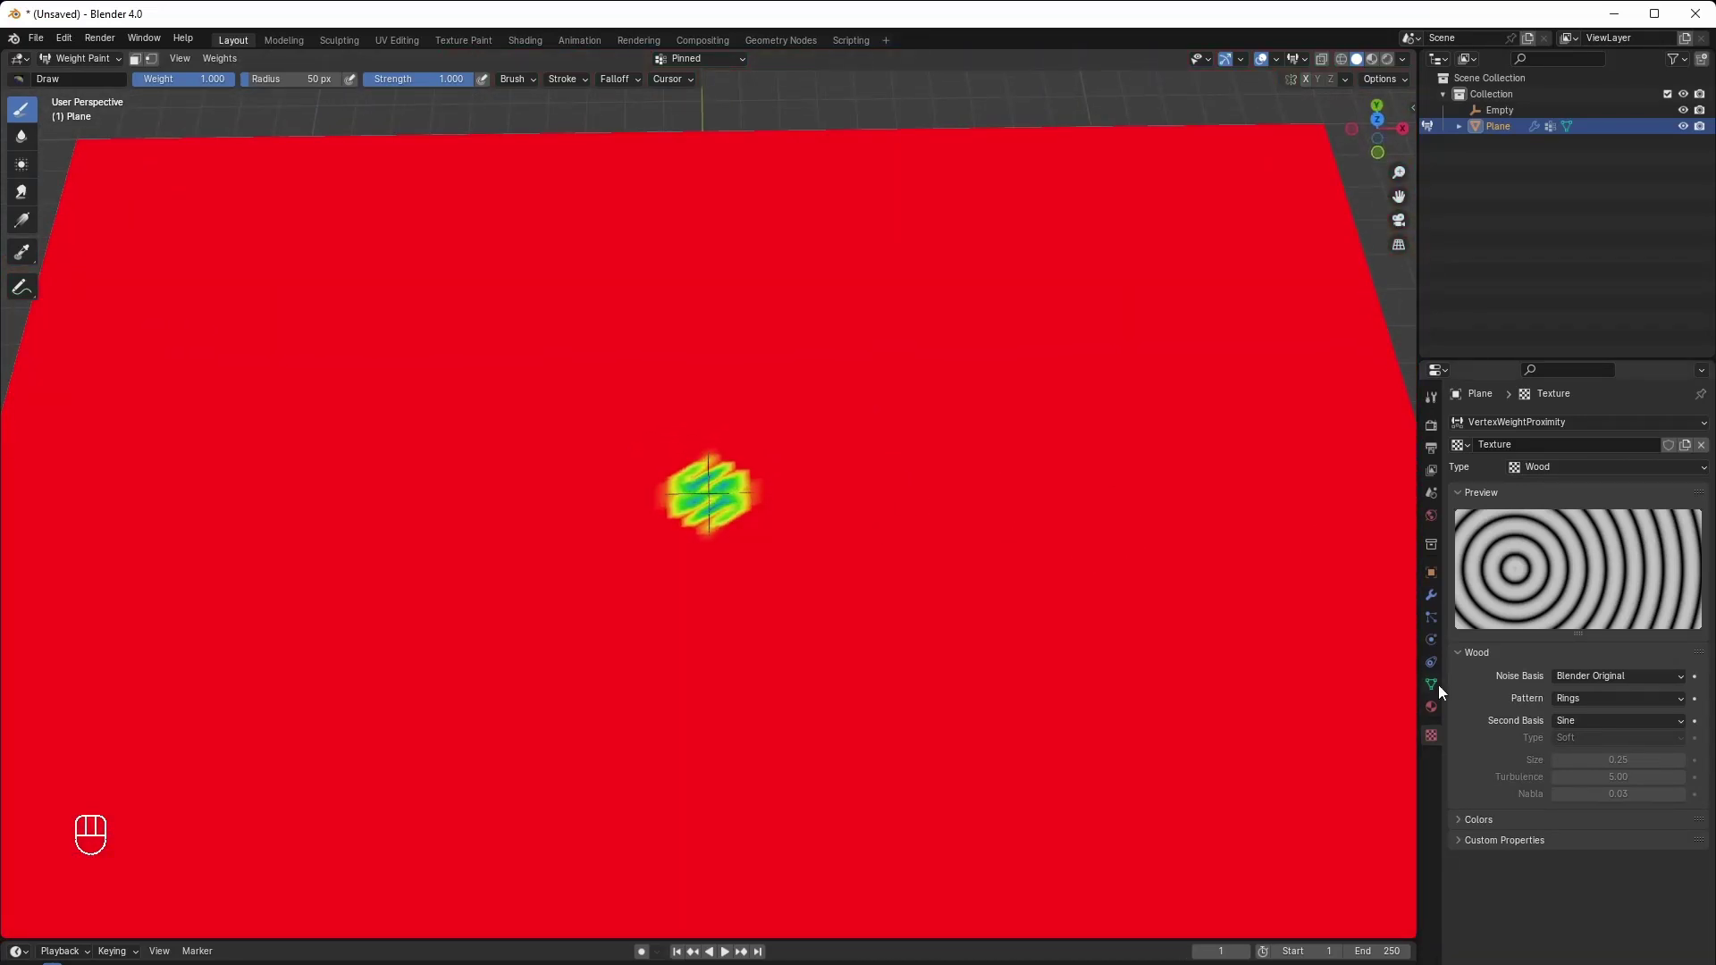
# Set the Vertex Weight Proximity modifier's mask texture coordinates to UV and its highest distance to 8.5 m
pyautogui.click(1432, 594)
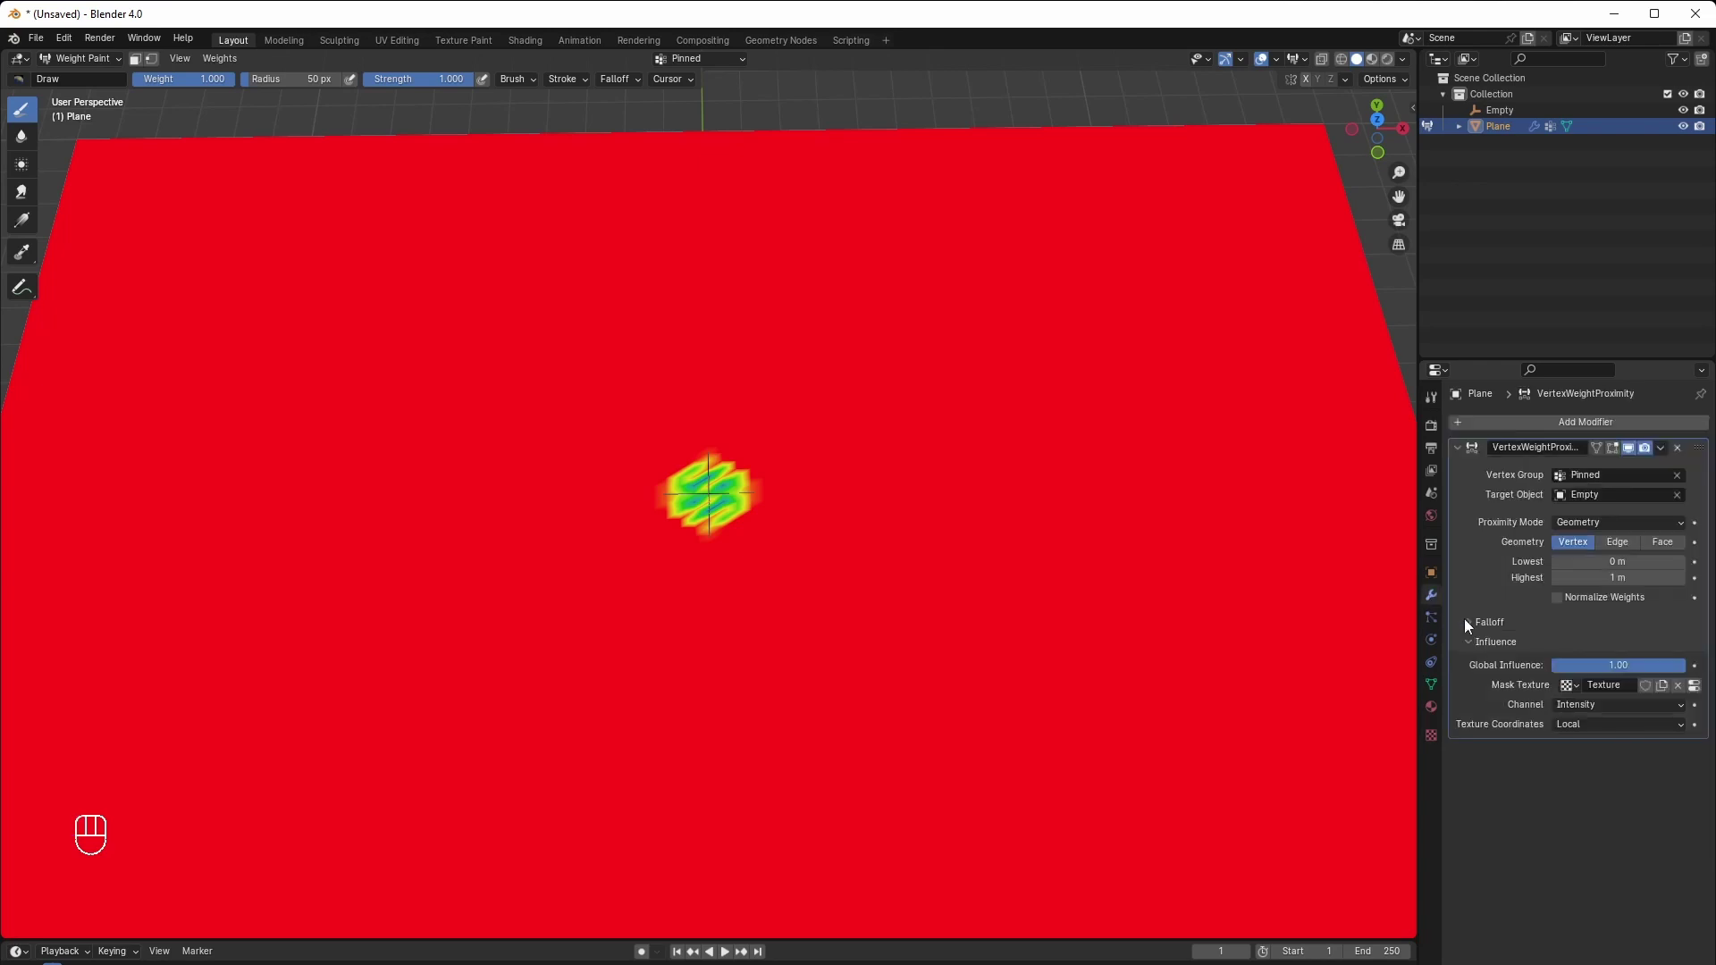
pyautogui.click(1588, 723)
pyautogui.click(1585, 788)
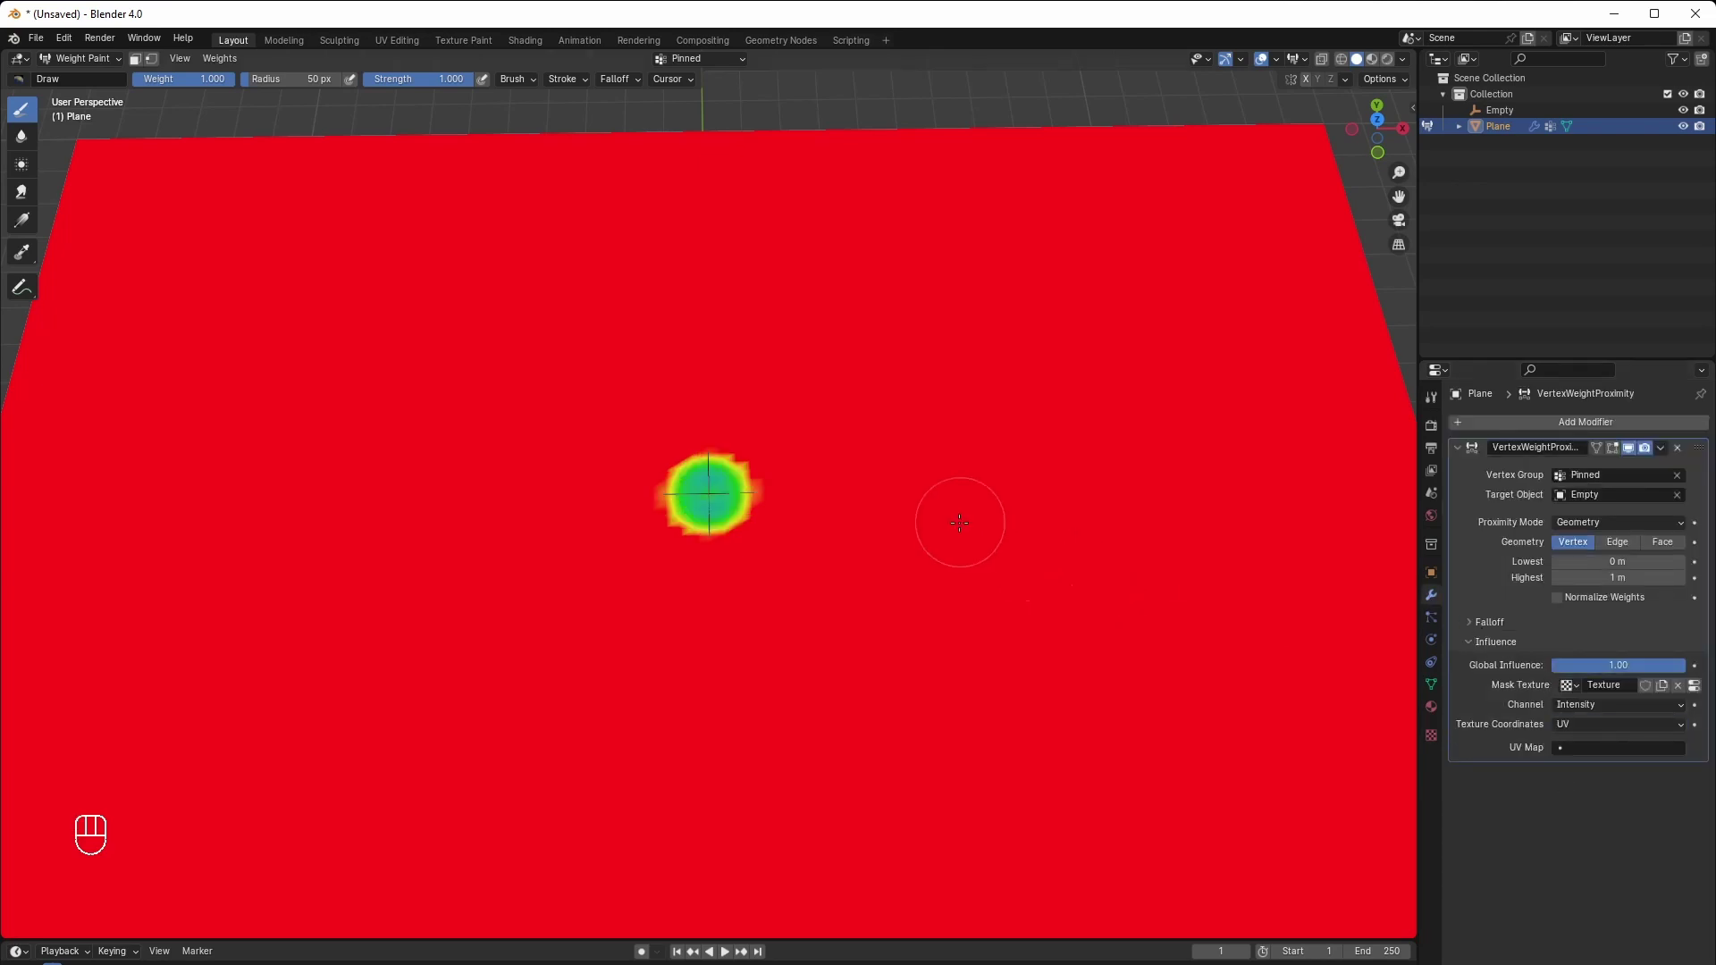
pyautogui.scroll(-5, 922, 528)
pyautogui.moveTo(922, 529); pyautogui.dragTo(1306, 602, button='middle')
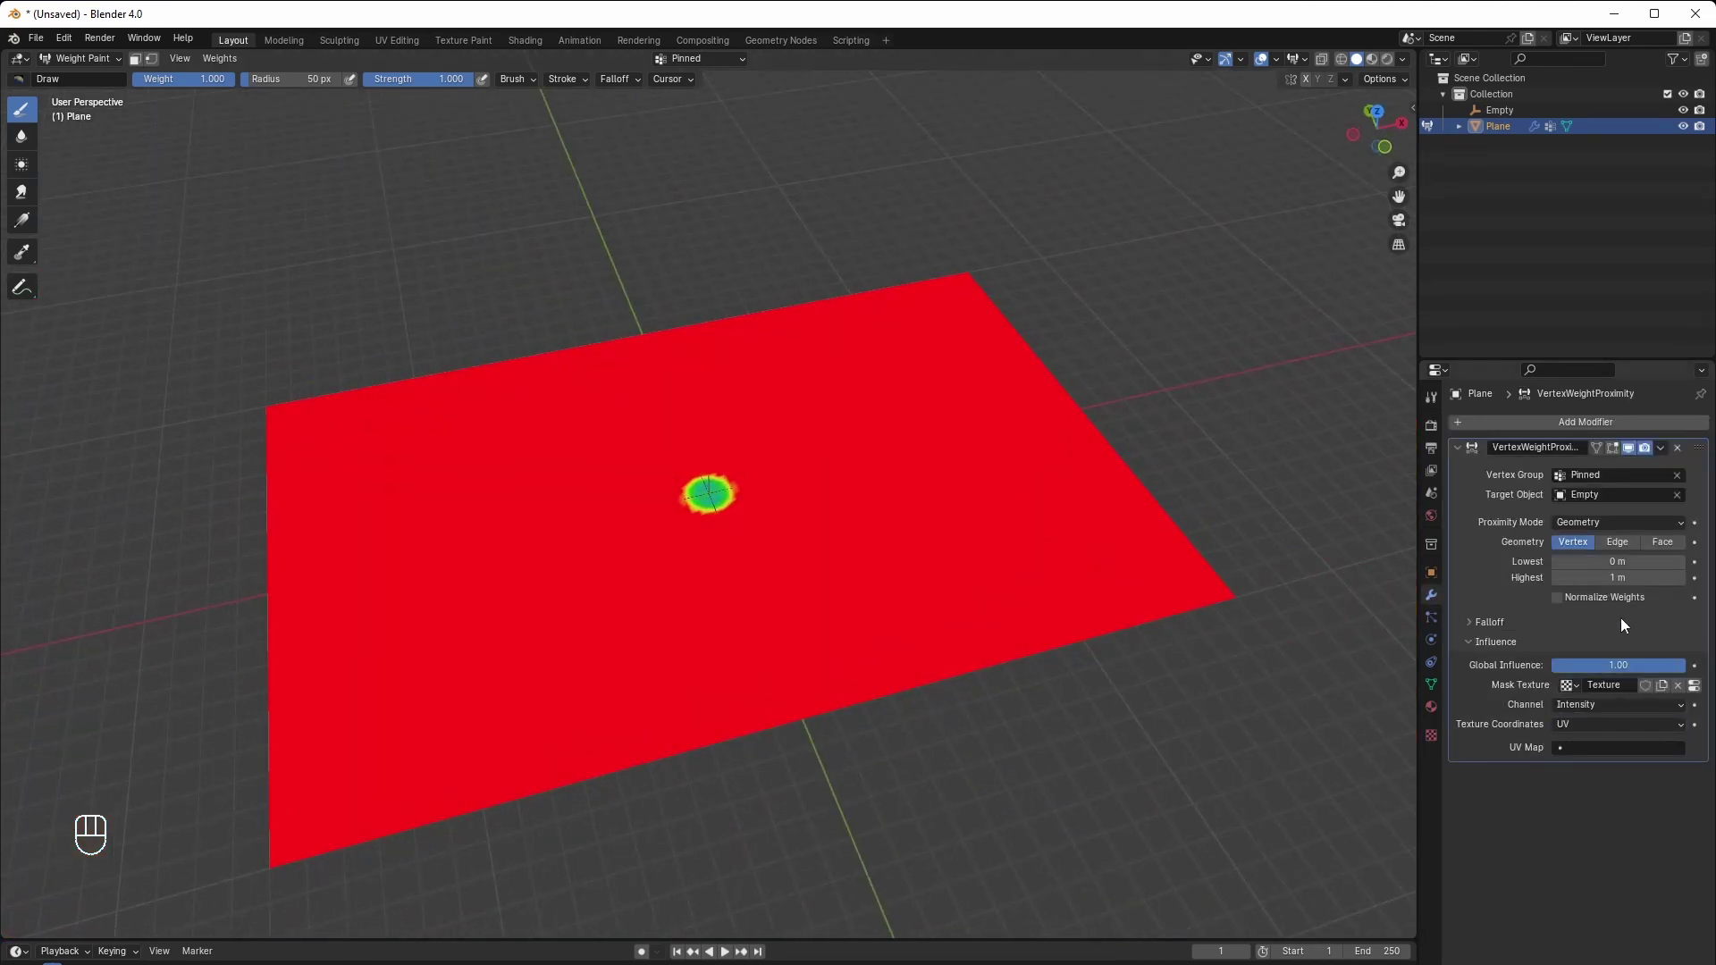
pyautogui.moveTo(1615, 578)
pyautogui.mouseDown()
pyautogui.moveTo(1709, 578)
pyautogui.moveTo(1547, 578)
pyautogui.moveTo(1703, 578)
pyautogui.moveTo(1613, 579)
pyautogui.mouseUp()
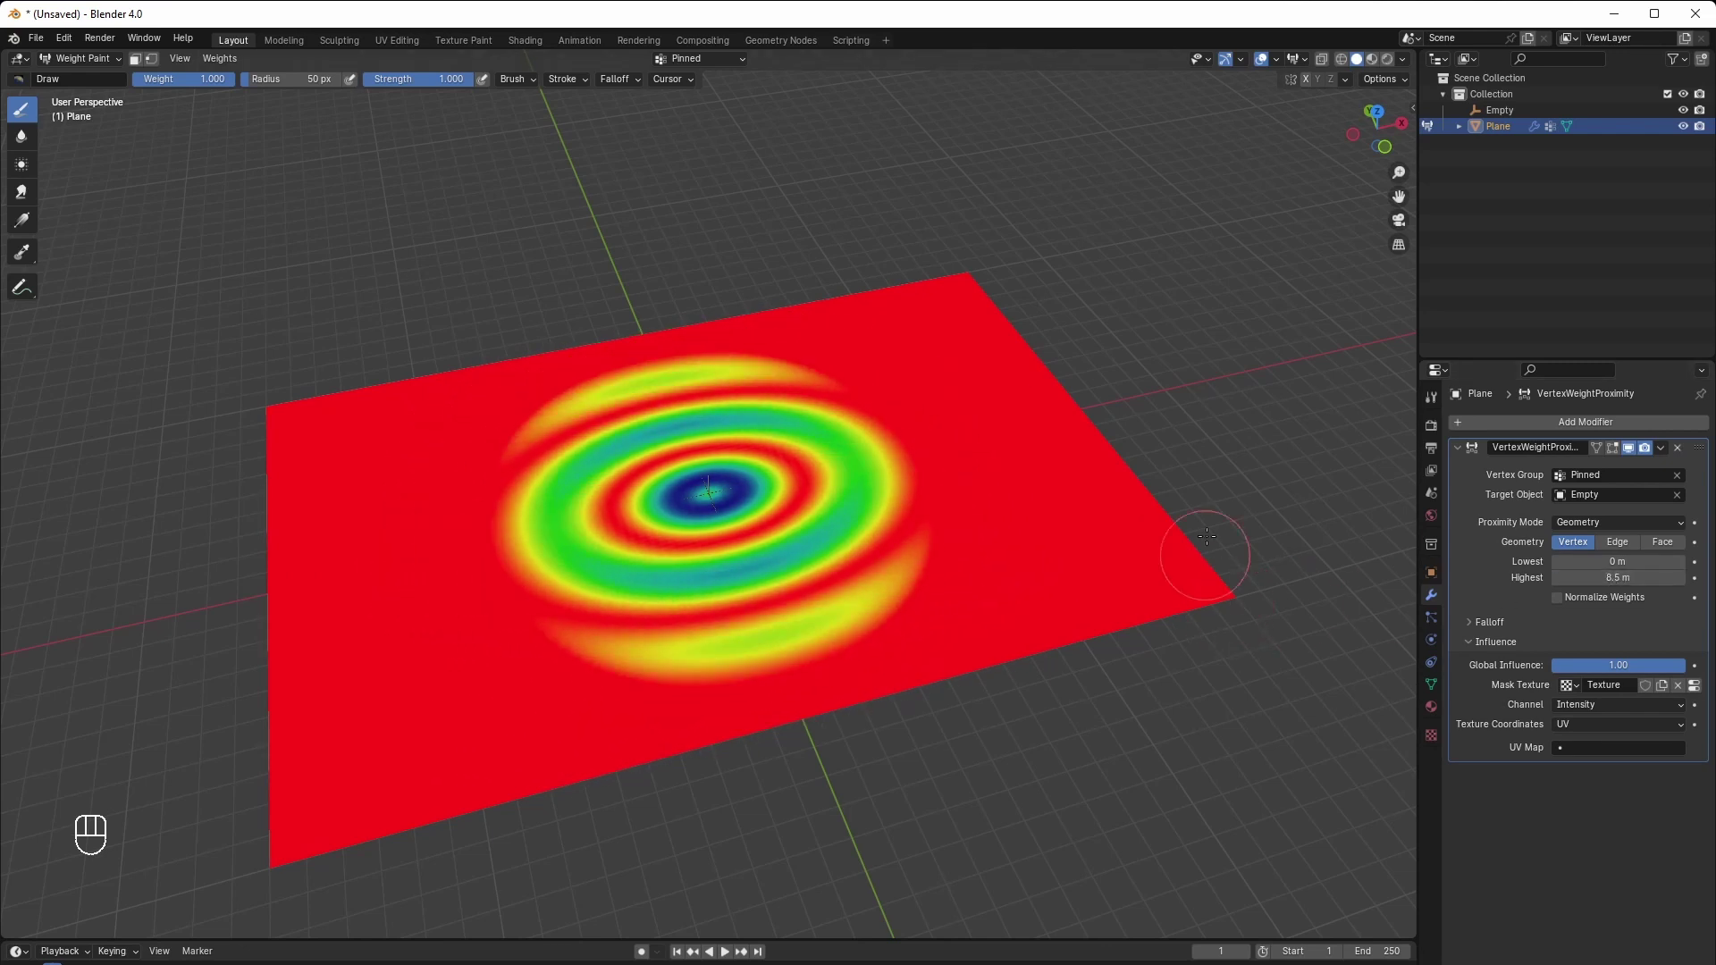
# Replace the Outliner with a UV Editor and widen that area
pyautogui.click(1441, 59)
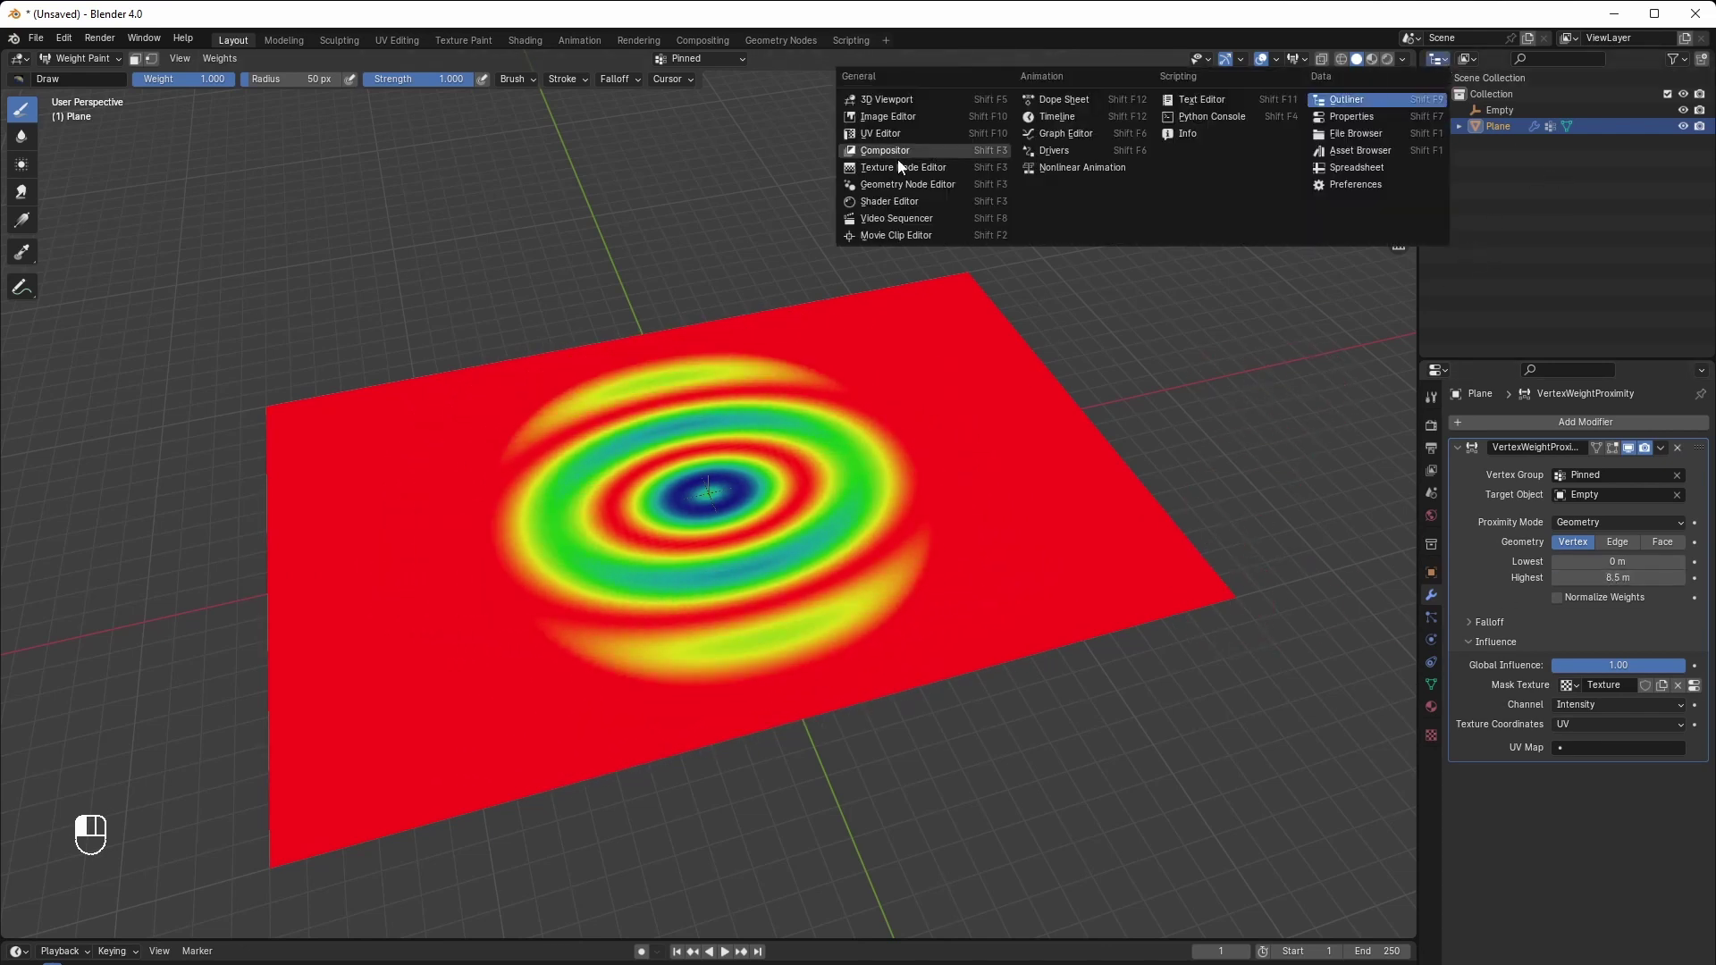
pyautogui.click(894, 136)
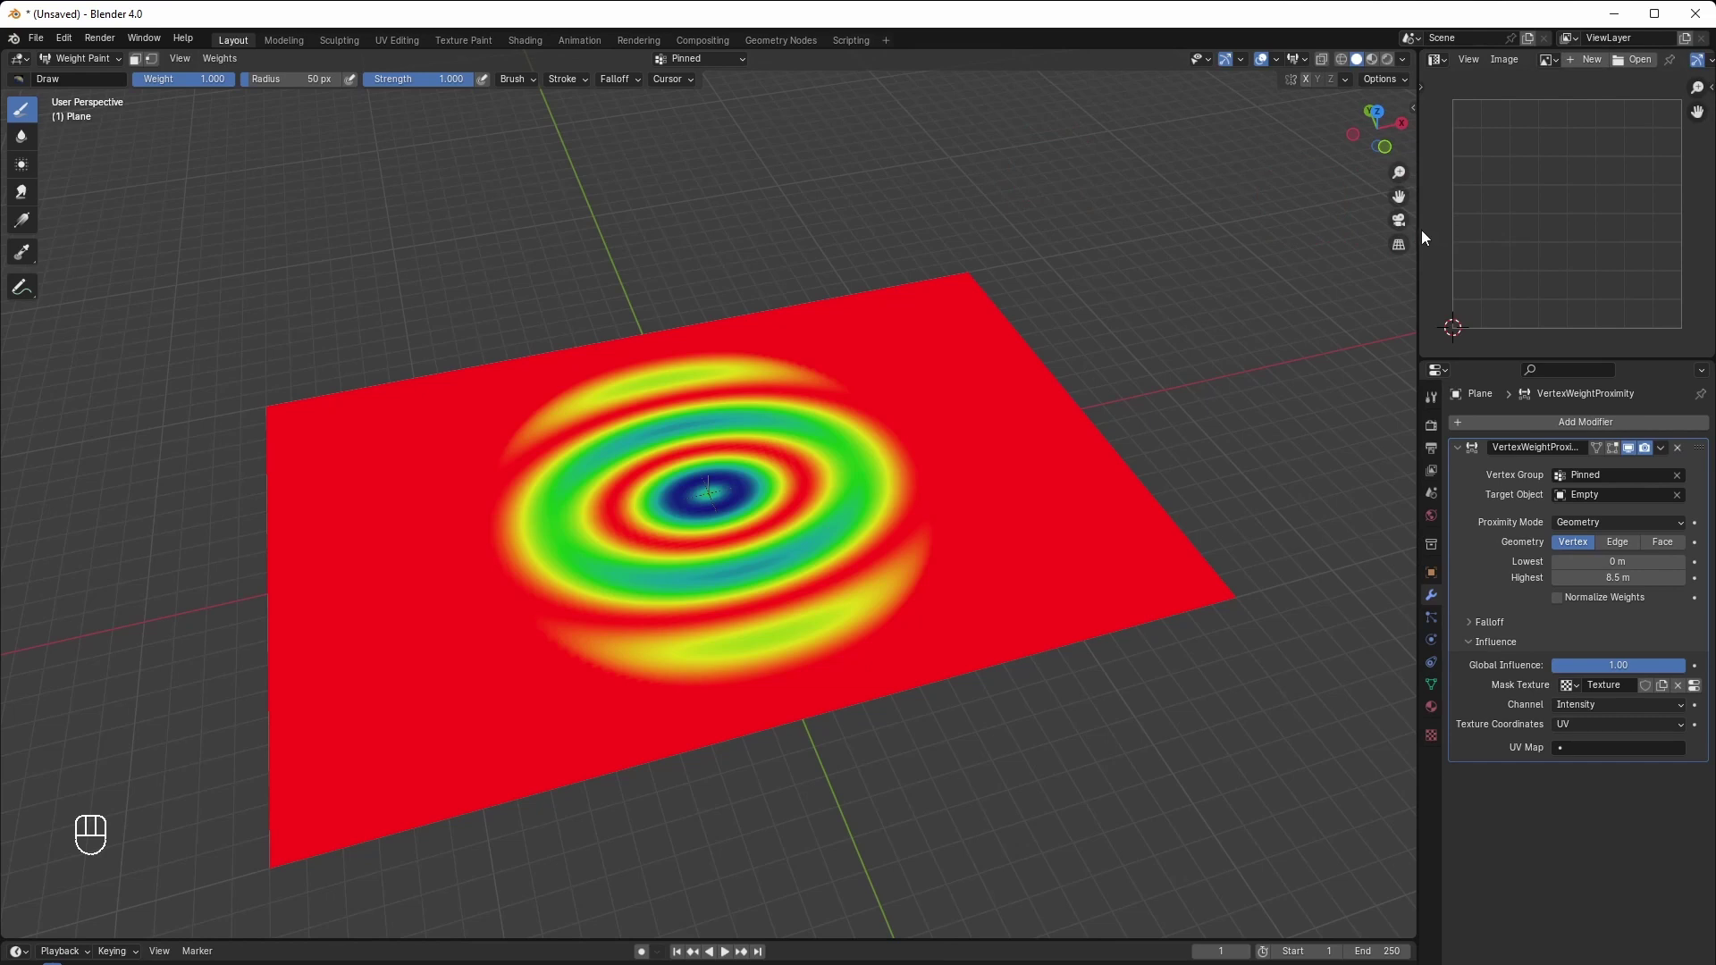
pyautogui.moveTo(1421, 229); pyautogui.dragTo(1167, 228)
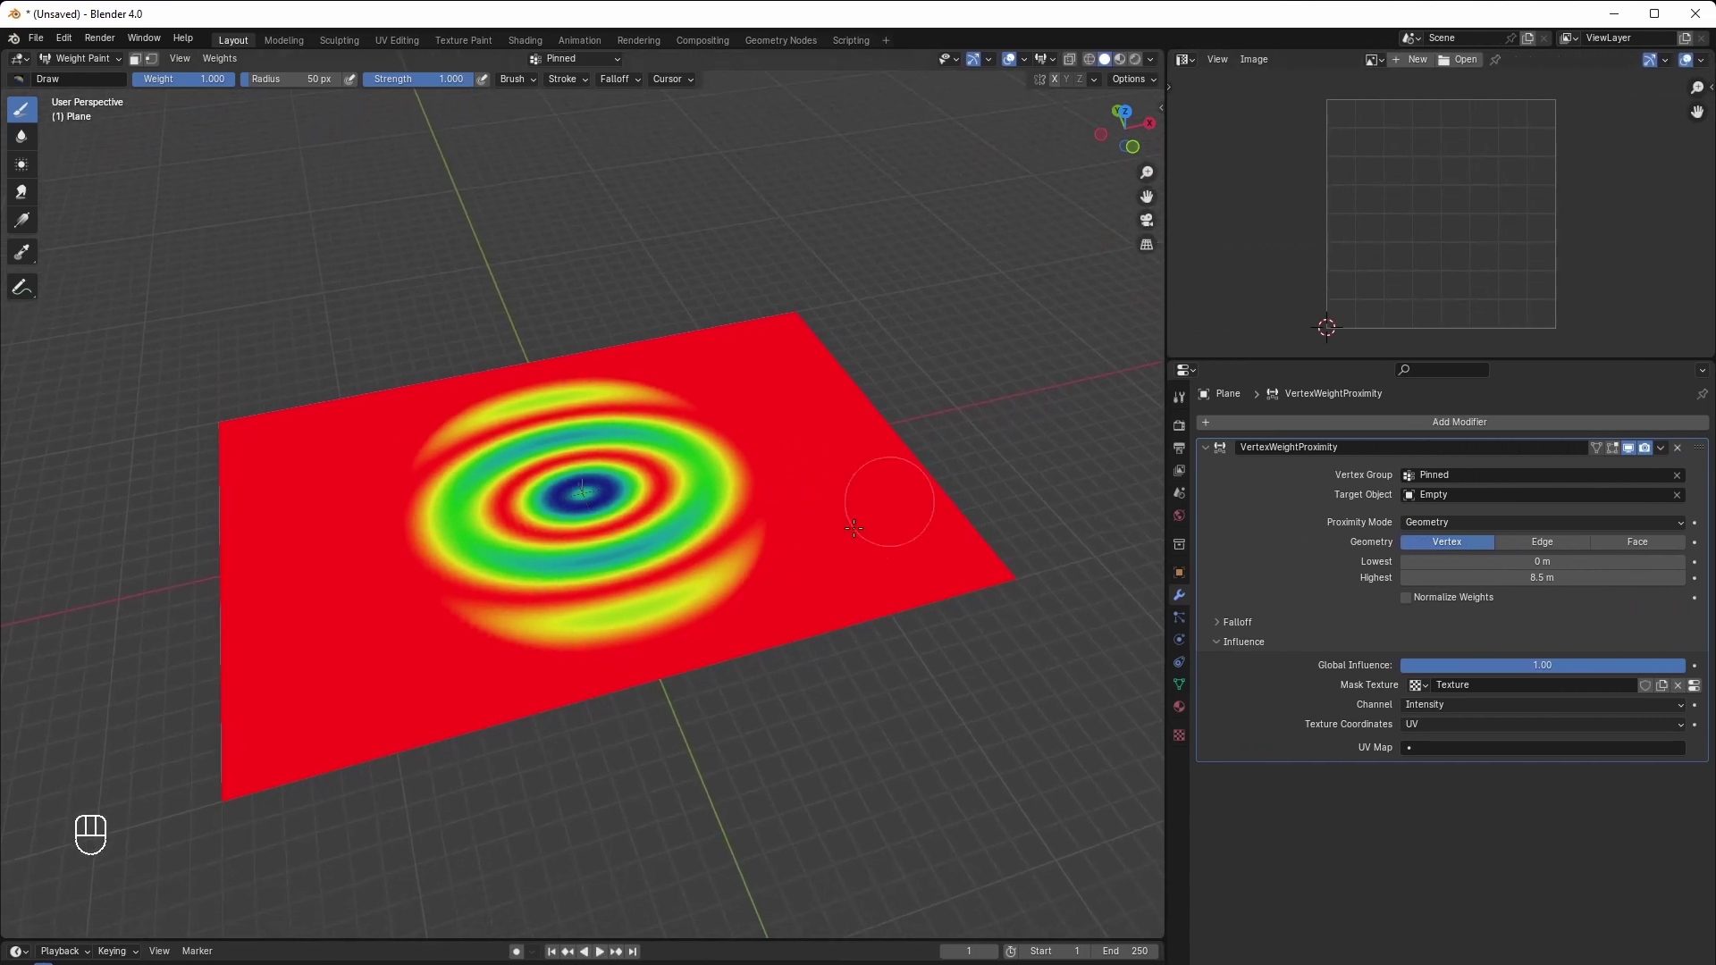
# Scale the plane's entire UV layout up along X in Edit Mode, then return to Weight Paint mode
pyautogui.press('Tab')
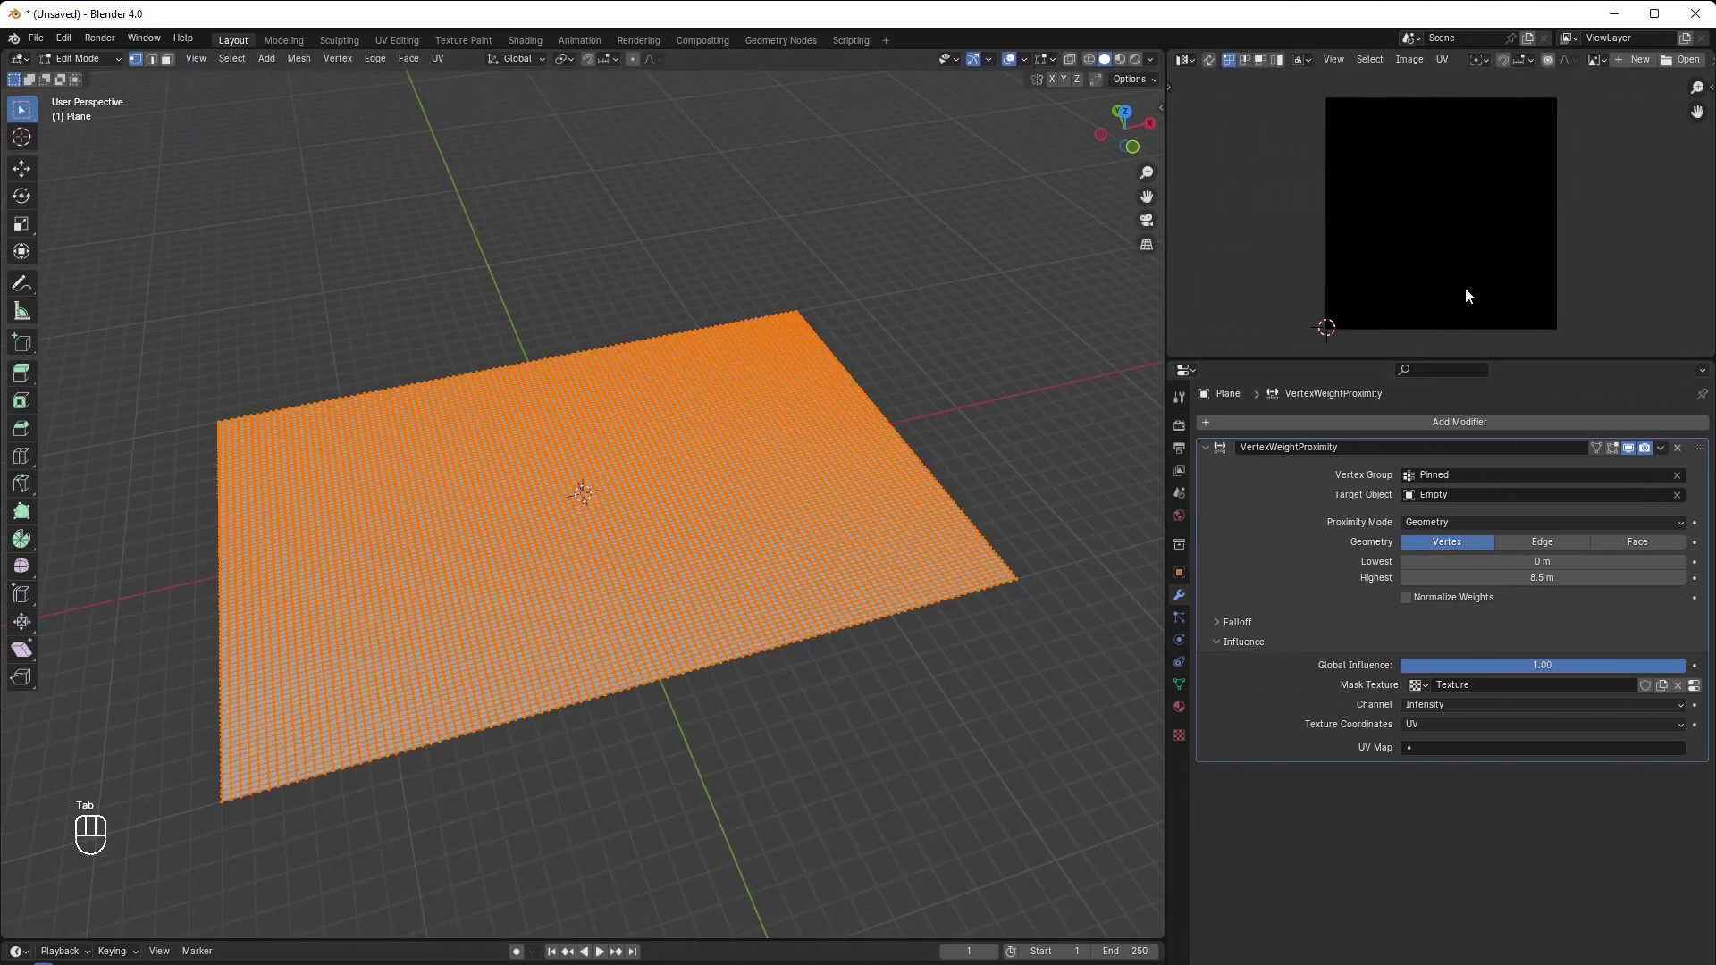
pyautogui.press('a')
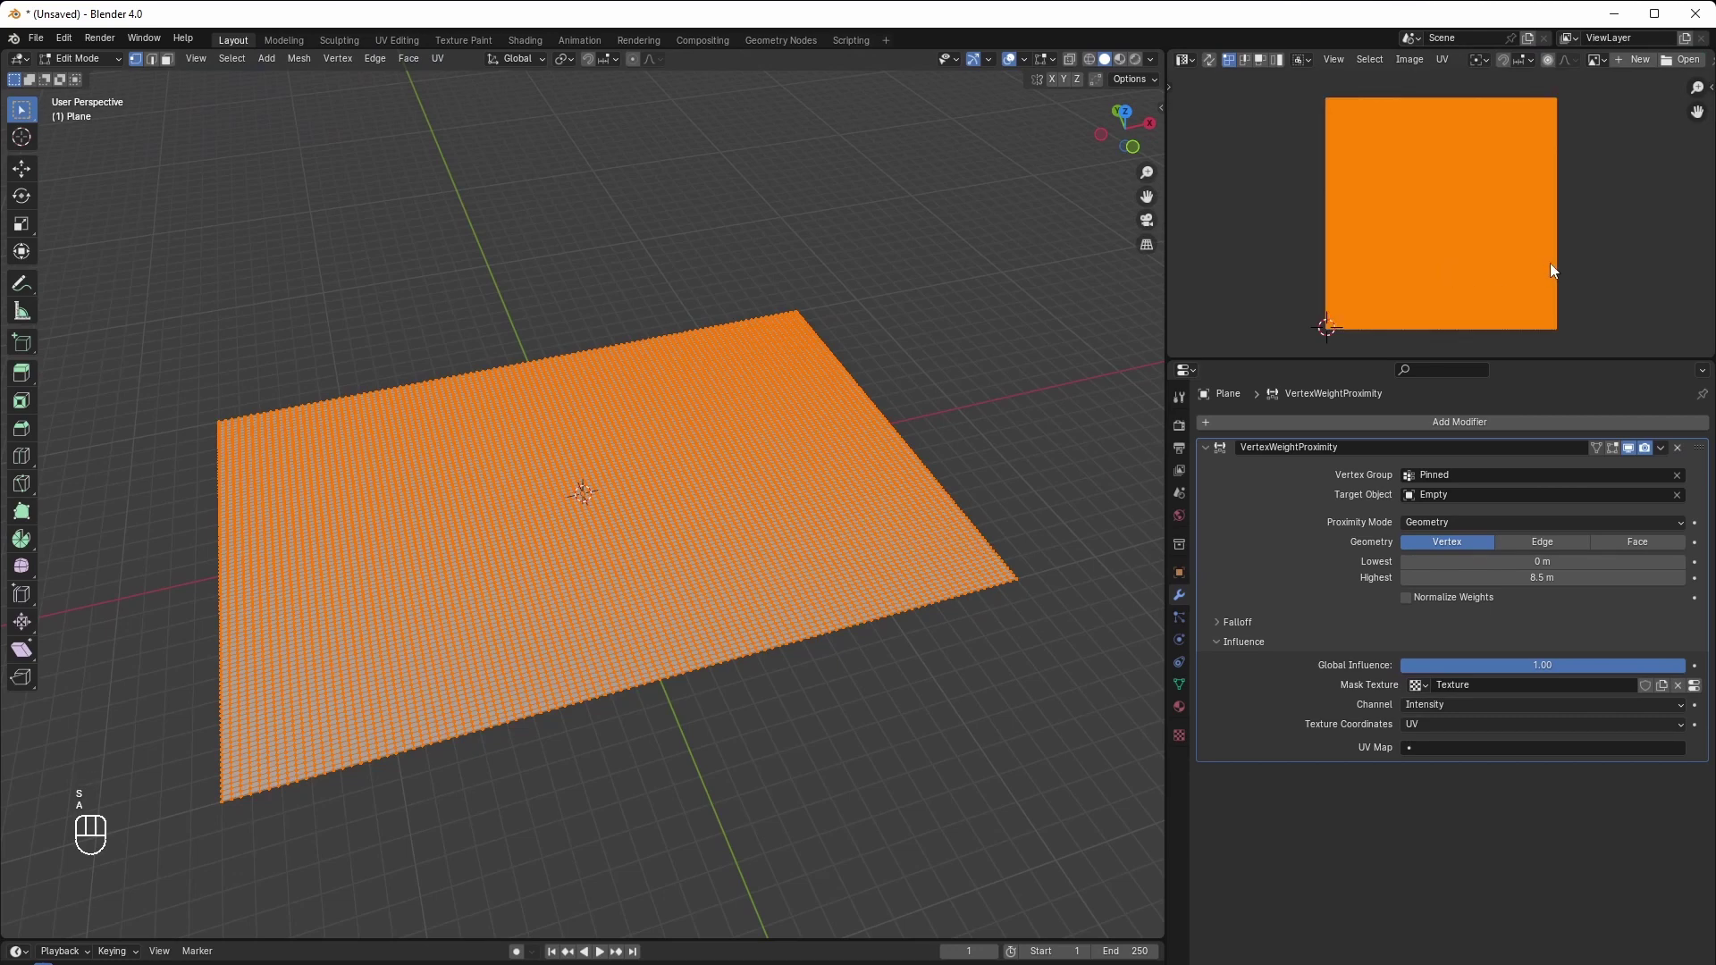
pyautogui.press('s')
pyautogui.press('x')
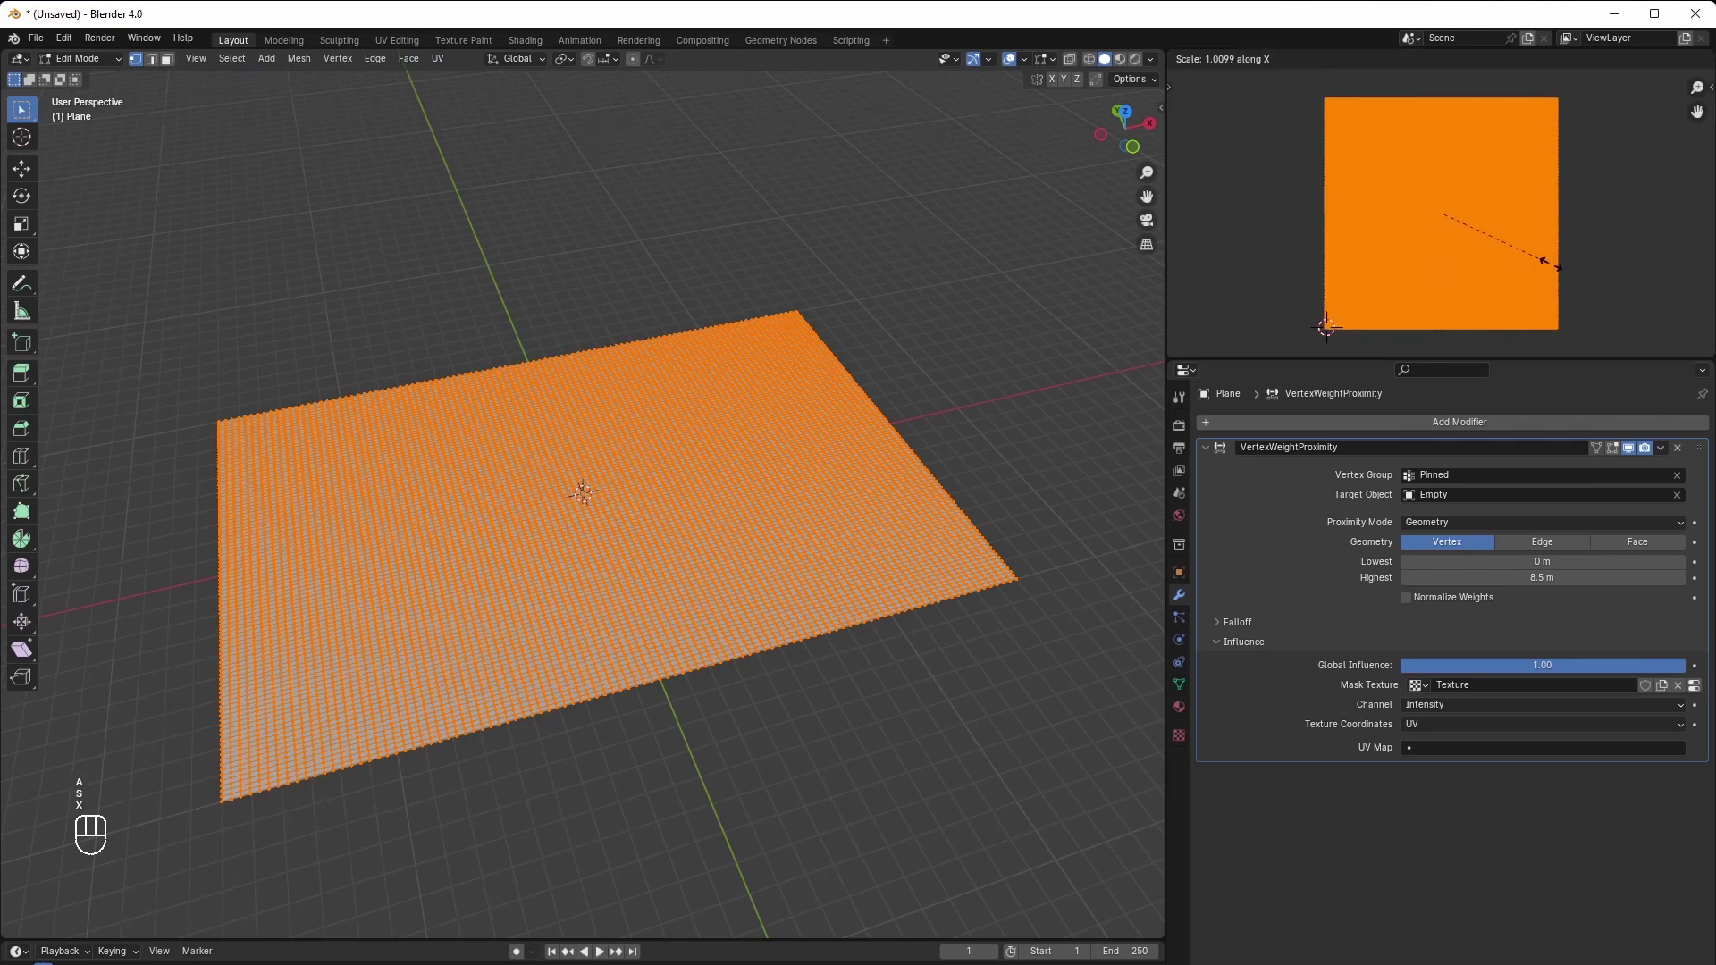
pyautogui.click(1603, 271)
pyautogui.press('Tab')
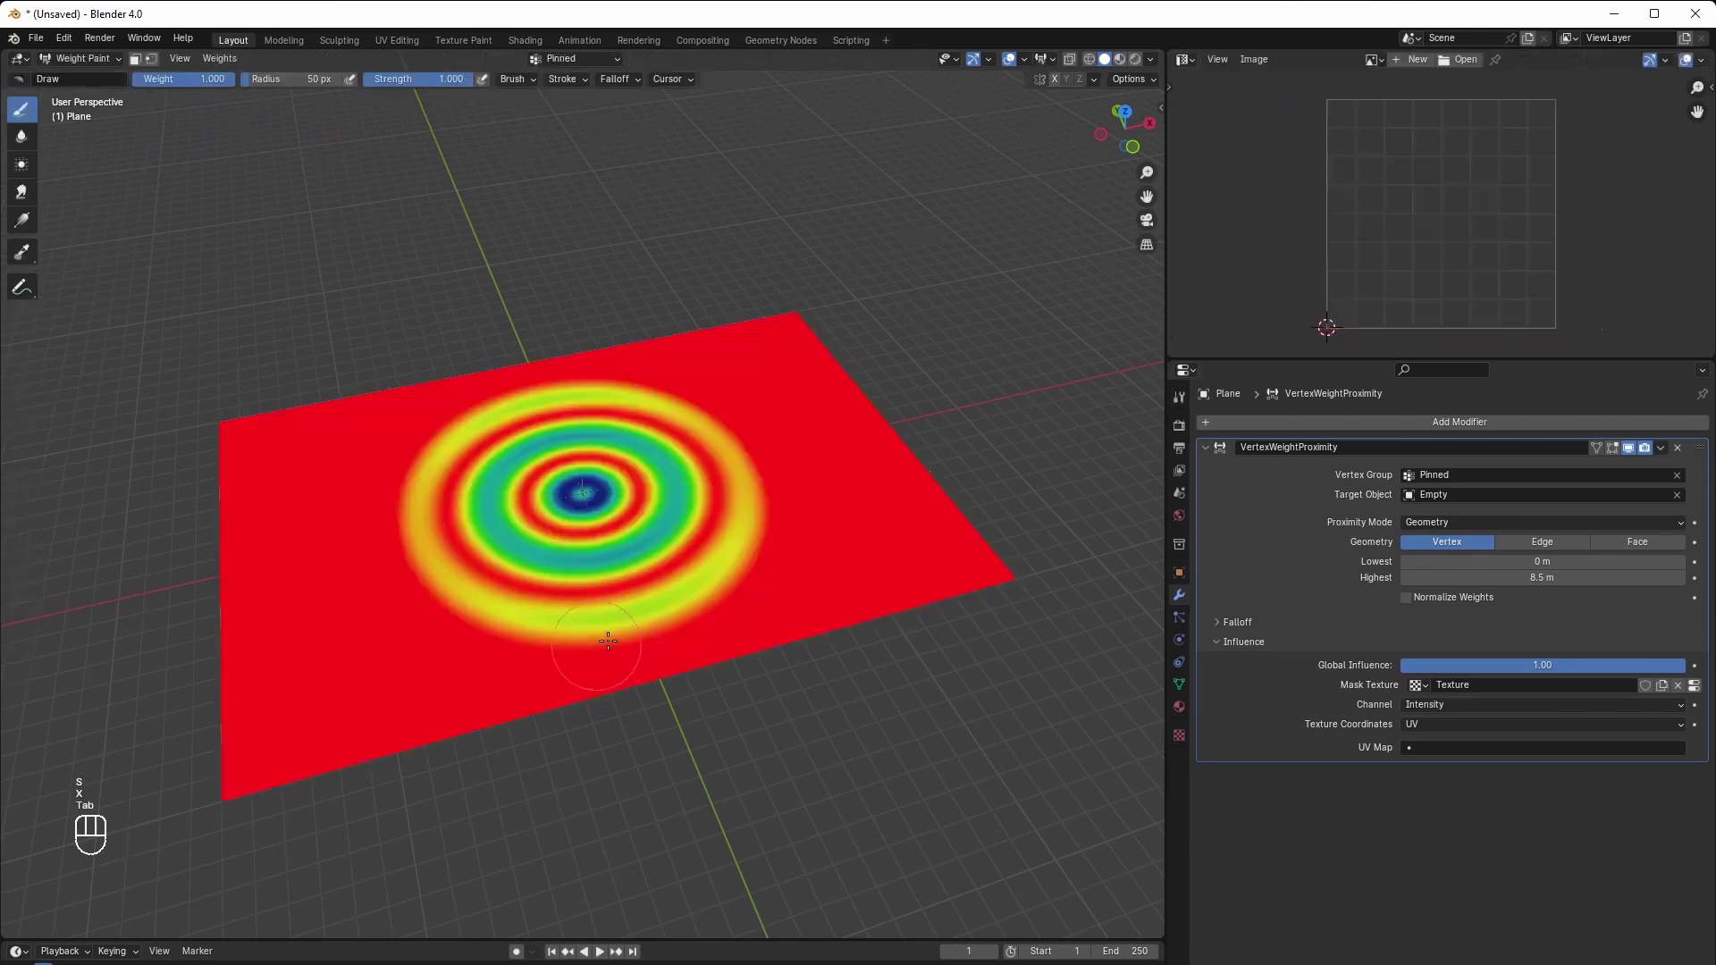
pyautogui.moveTo(722, 592)
pyautogui.mouseDown(button='middle')
pyautogui.moveTo(681, 639)
pyautogui.moveTo(1111, 451)
pyautogui.mouseUp(button='middle')
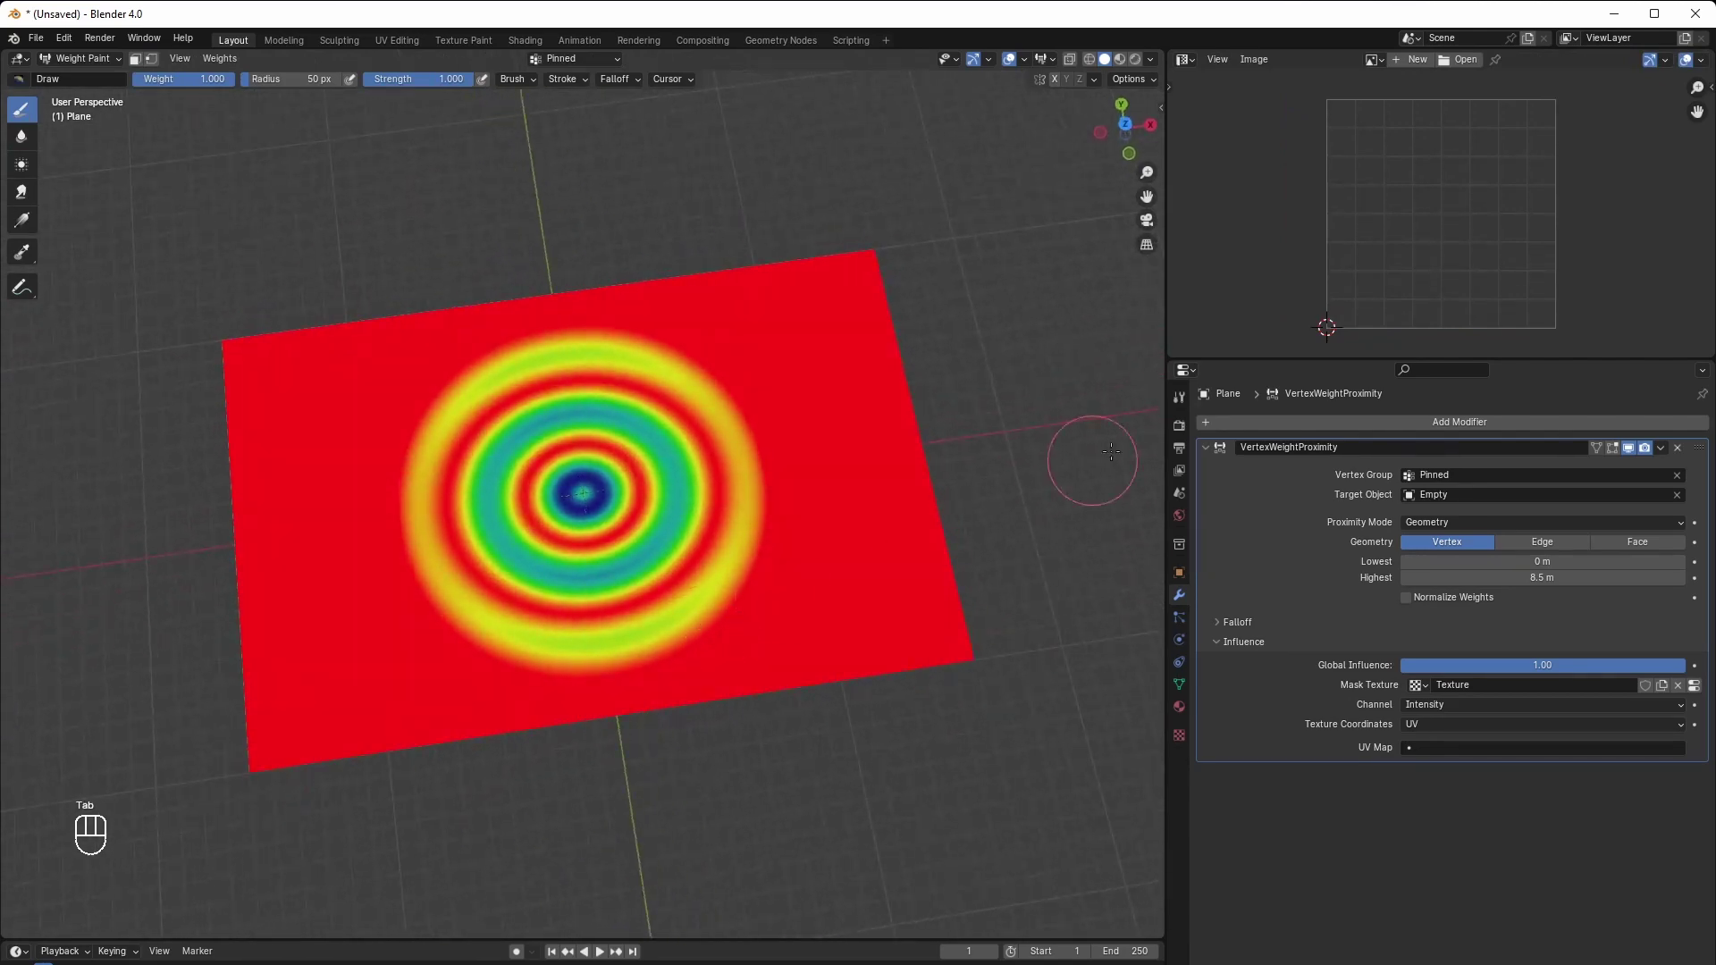
# Stretch the plane's UV layout further along X so the weight rings look circular in Weight Paint mode
pyautogui.press('Tab')
pyautogui.scroll(-2, 1459, 238)
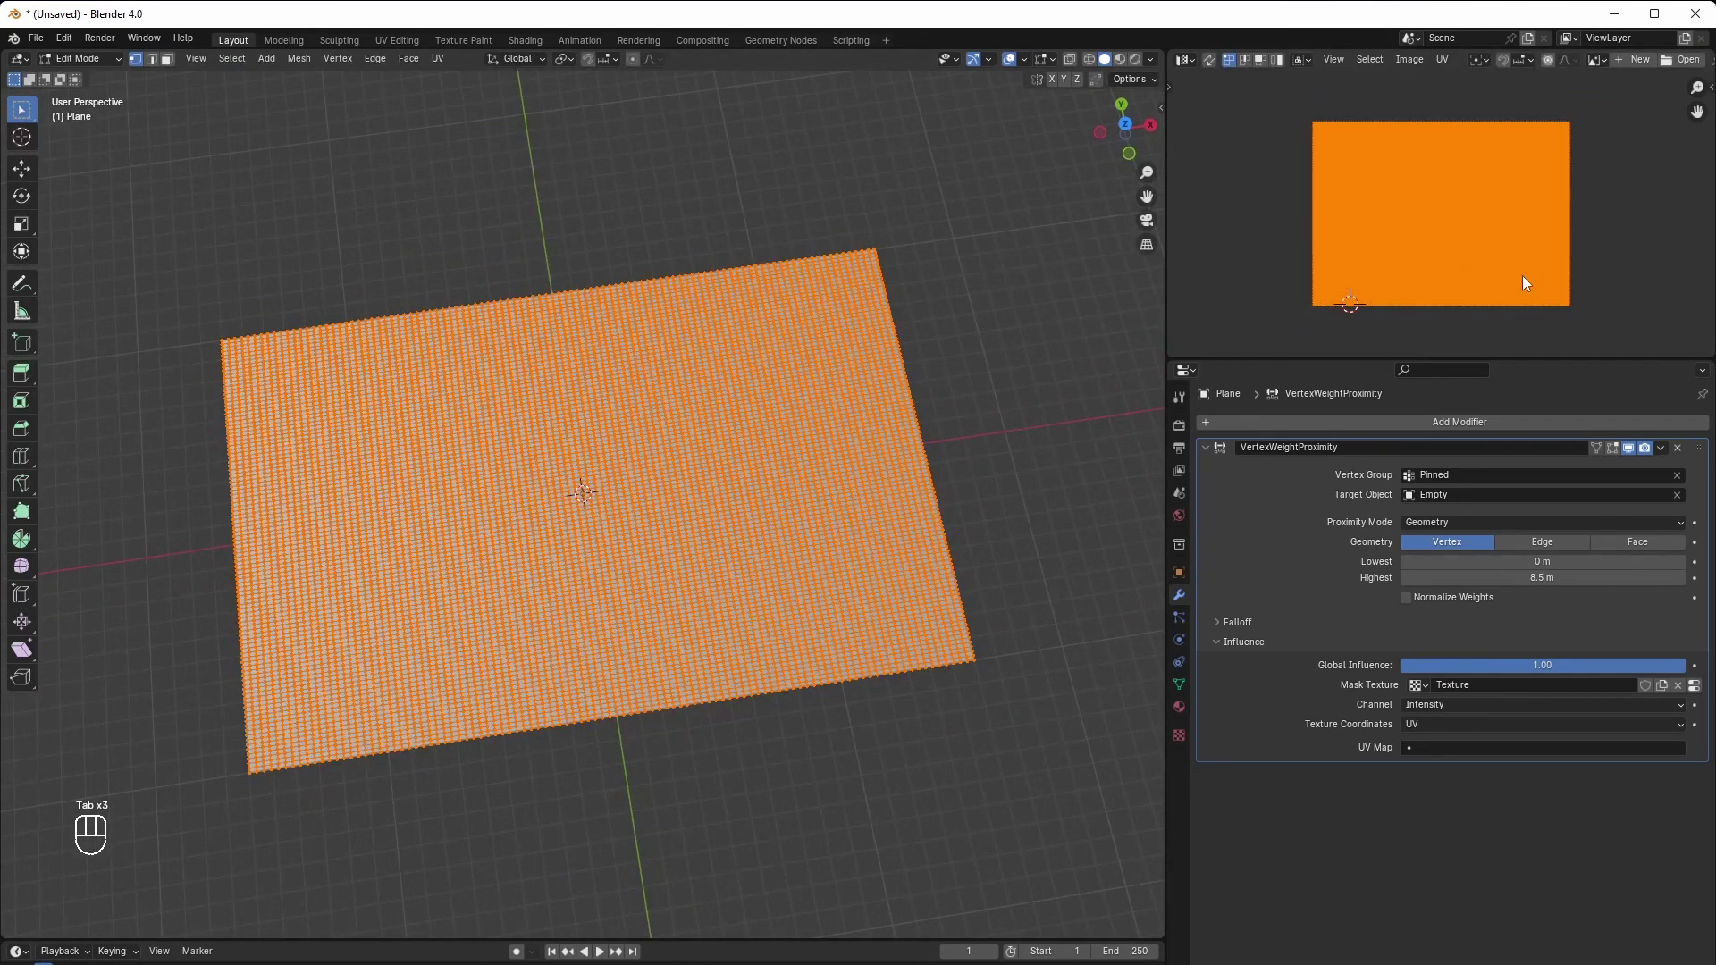
pyautogui.press('s')
pyautogui.press('x')
pyautogui.click(1548, 276)
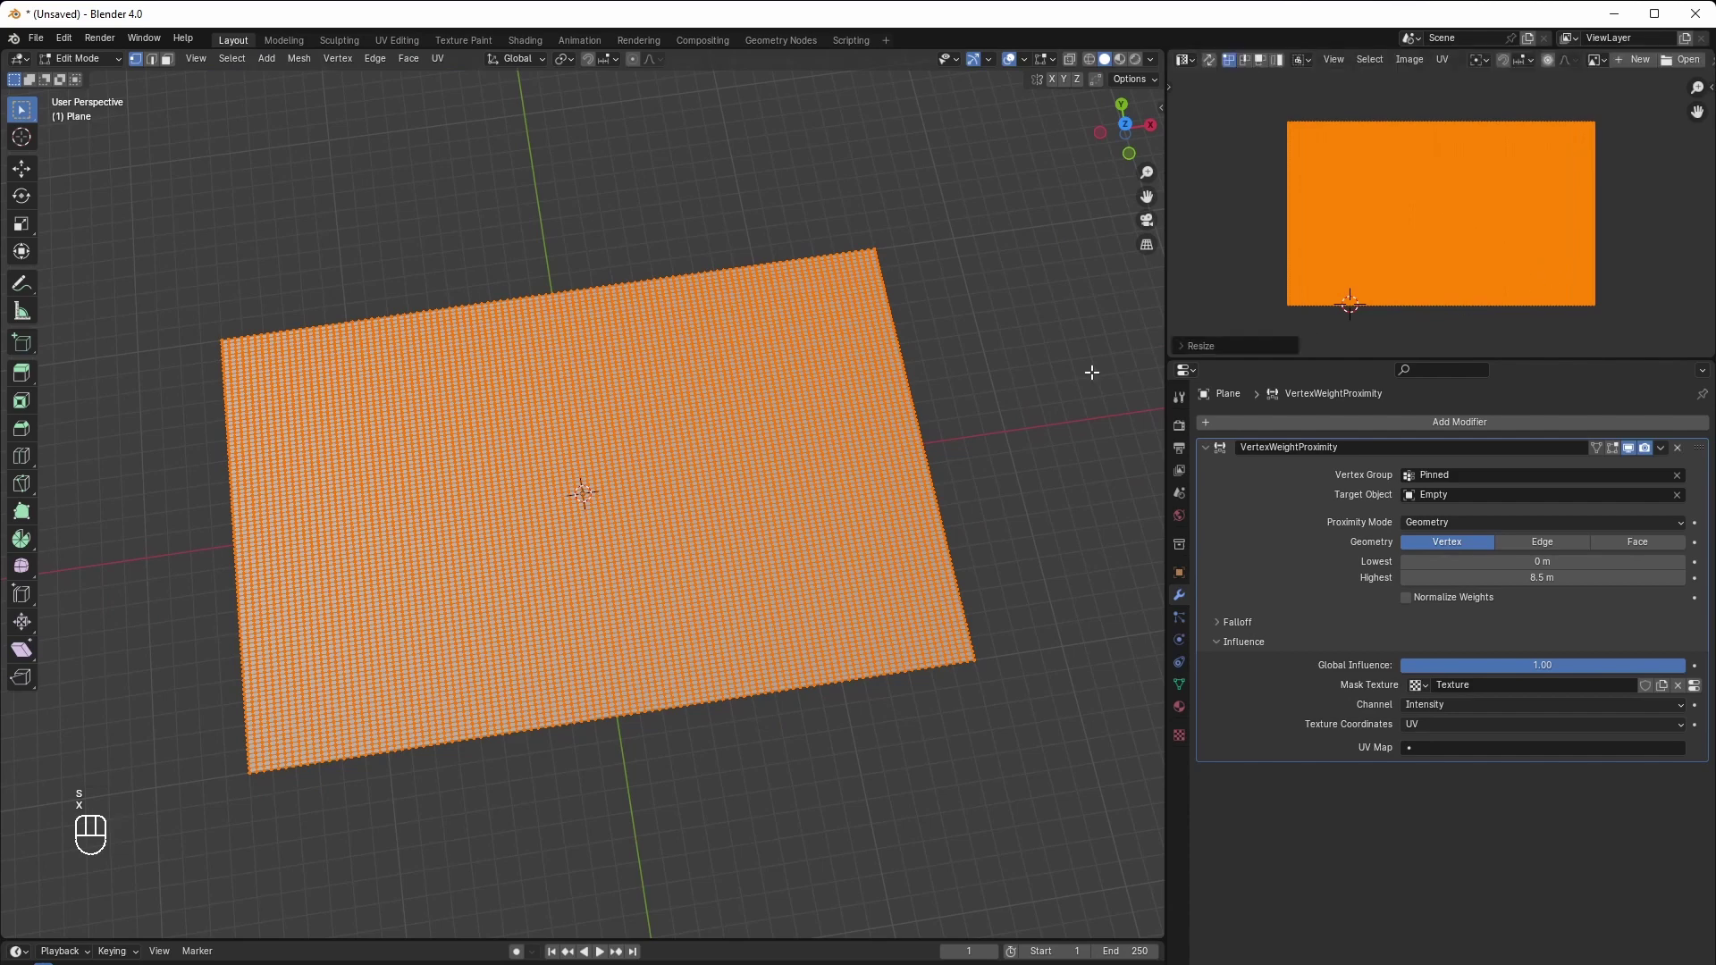
pyautogui.press('Tab')
pyautogui.moveTo(842, 467)
pyautogui.mouseDown(button='middle')
pyautogui.moveTo(978, 351)
pyautogui.moveTo(856, 401)
pyautogui.moveTo(827, 451)
pyautogui.mouseUp(button='middle')
pyautogui.scroll(3, 827, 451)
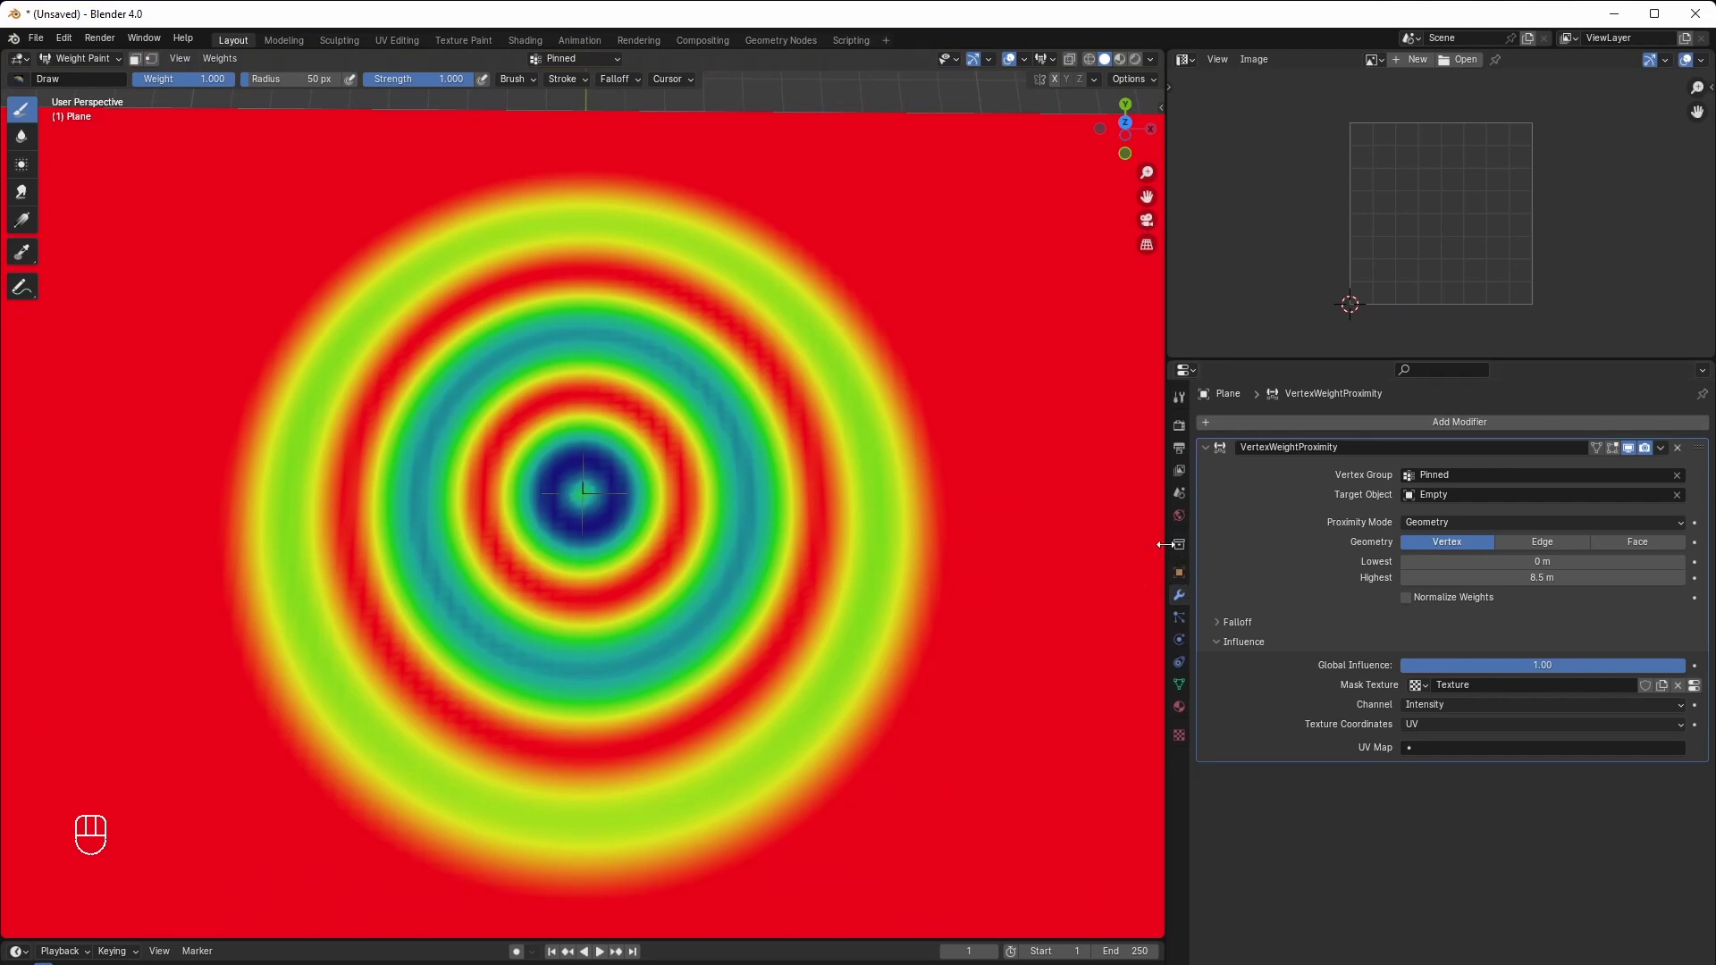
pyautogui.moveTo(1203, 540); pyautogui.dragTo(1248, 541)
pyautogui.scroll(-3, 1055, 540)
pyautogui.moveTo(907, 556); pyautogui.dragTo(941, 499, button='middle')
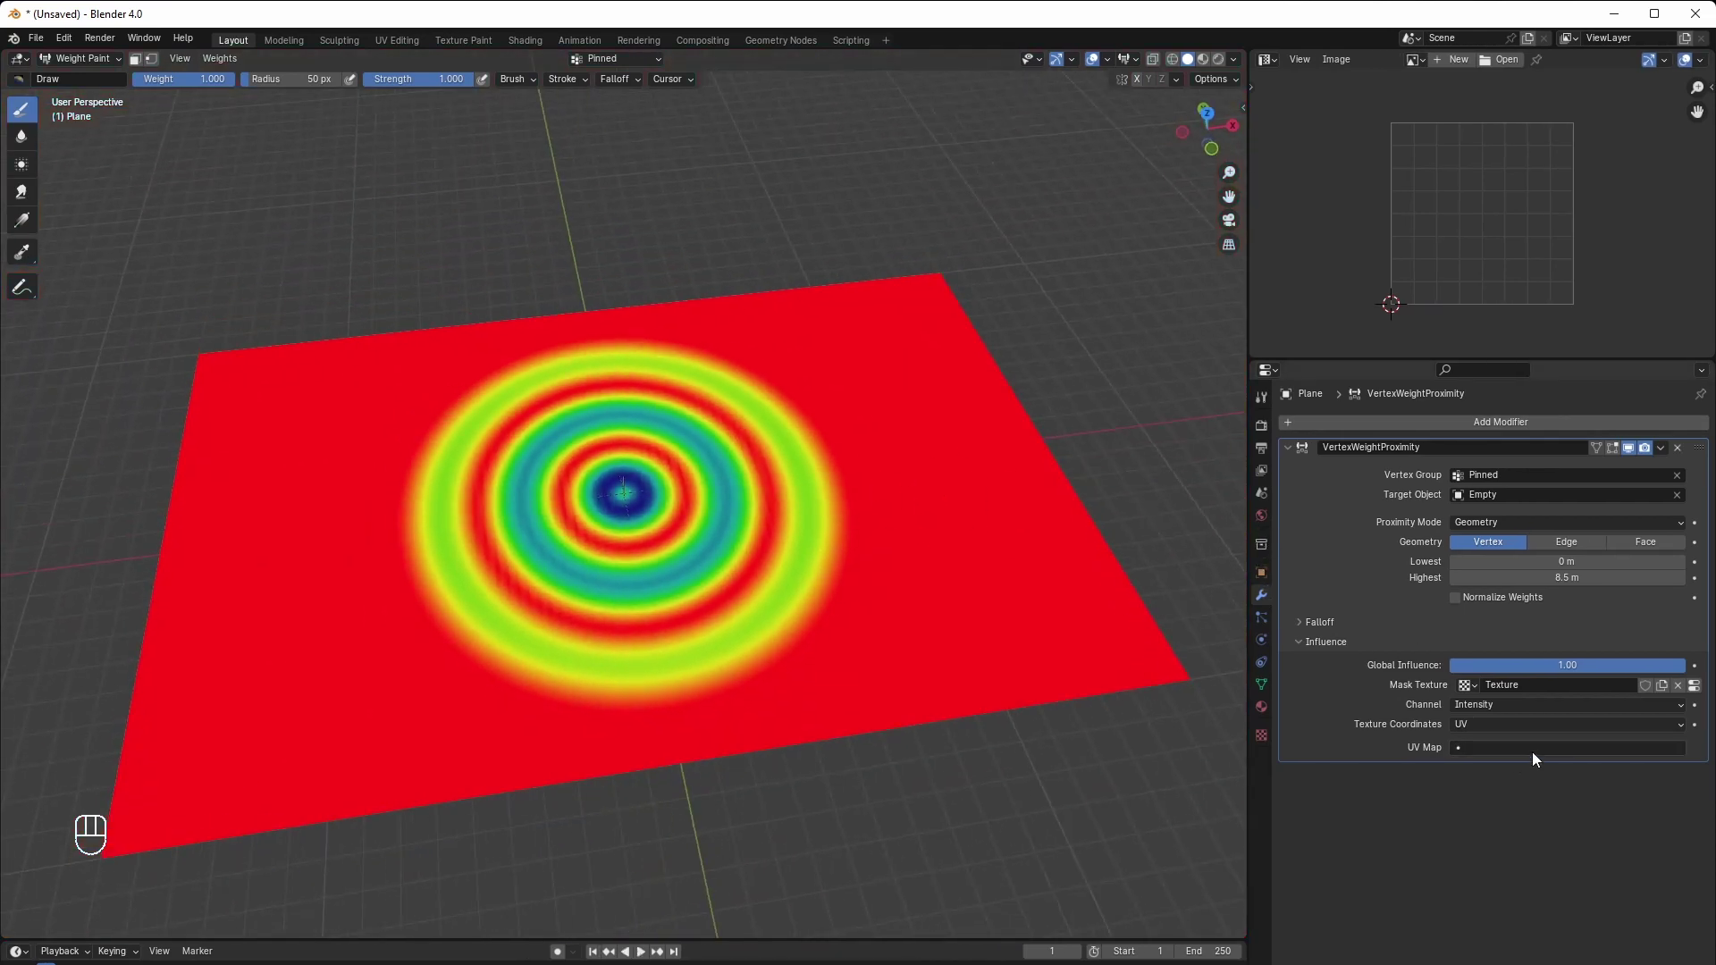
# Set the Wood mask texture's brightness to 2.000 and its contrast to 2.567
pyautogui.click(1694, 686)
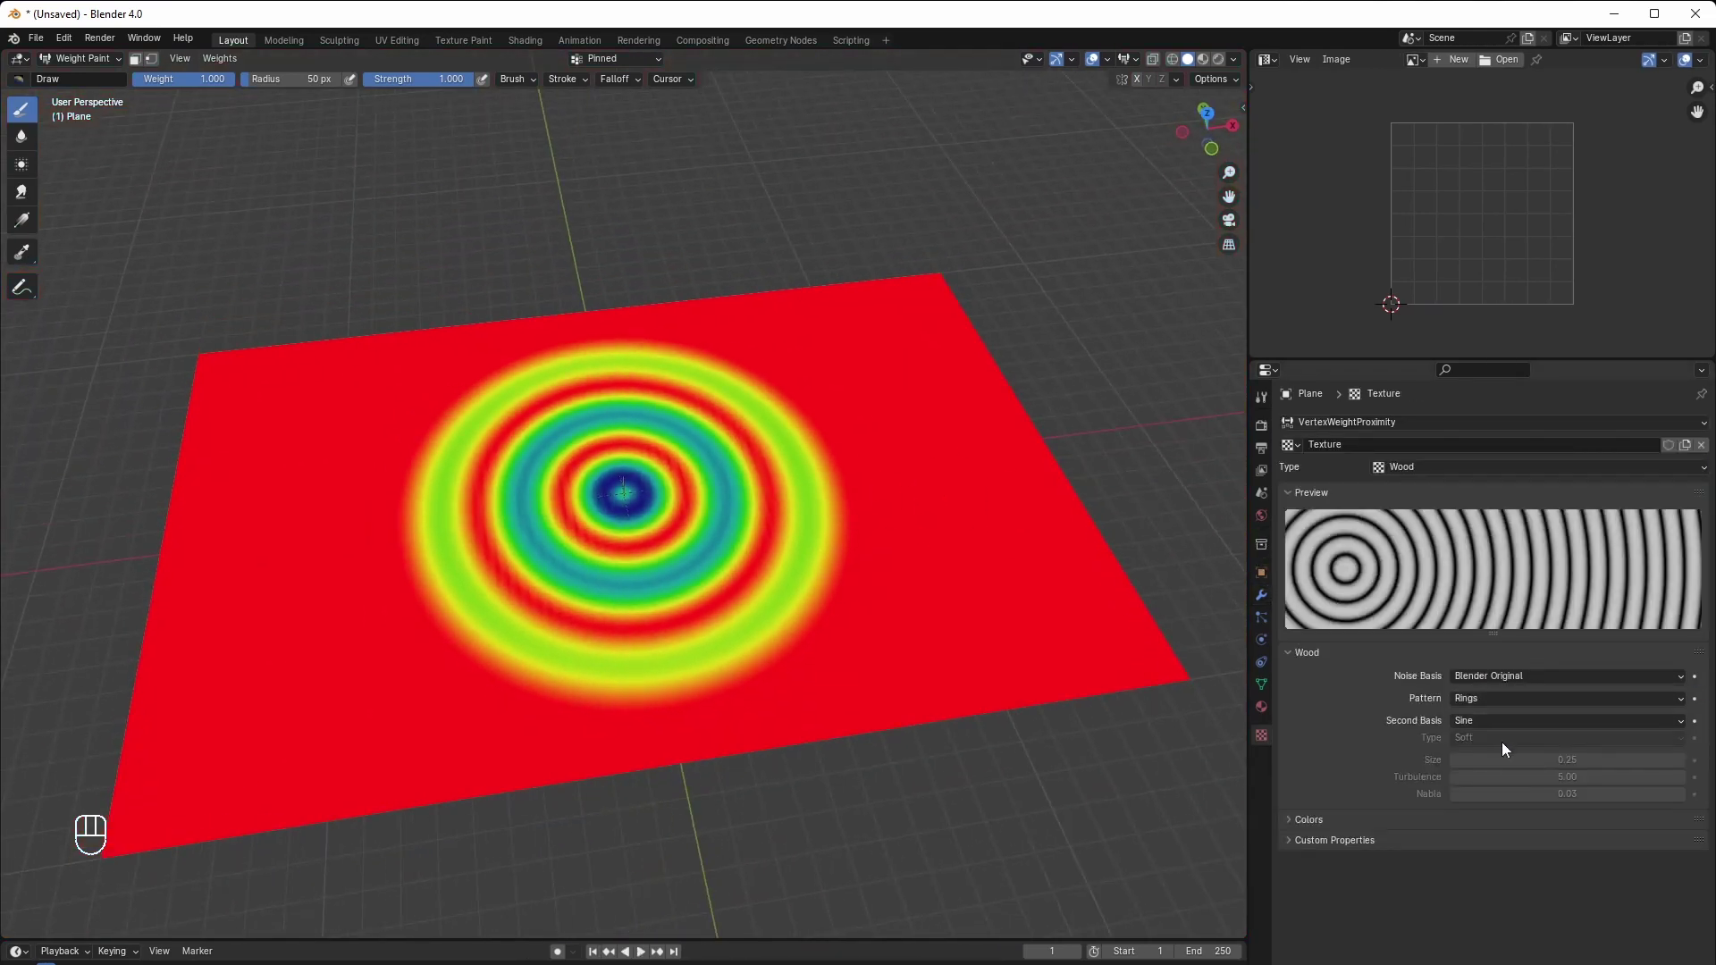
pyautogui.click(1339, 824)
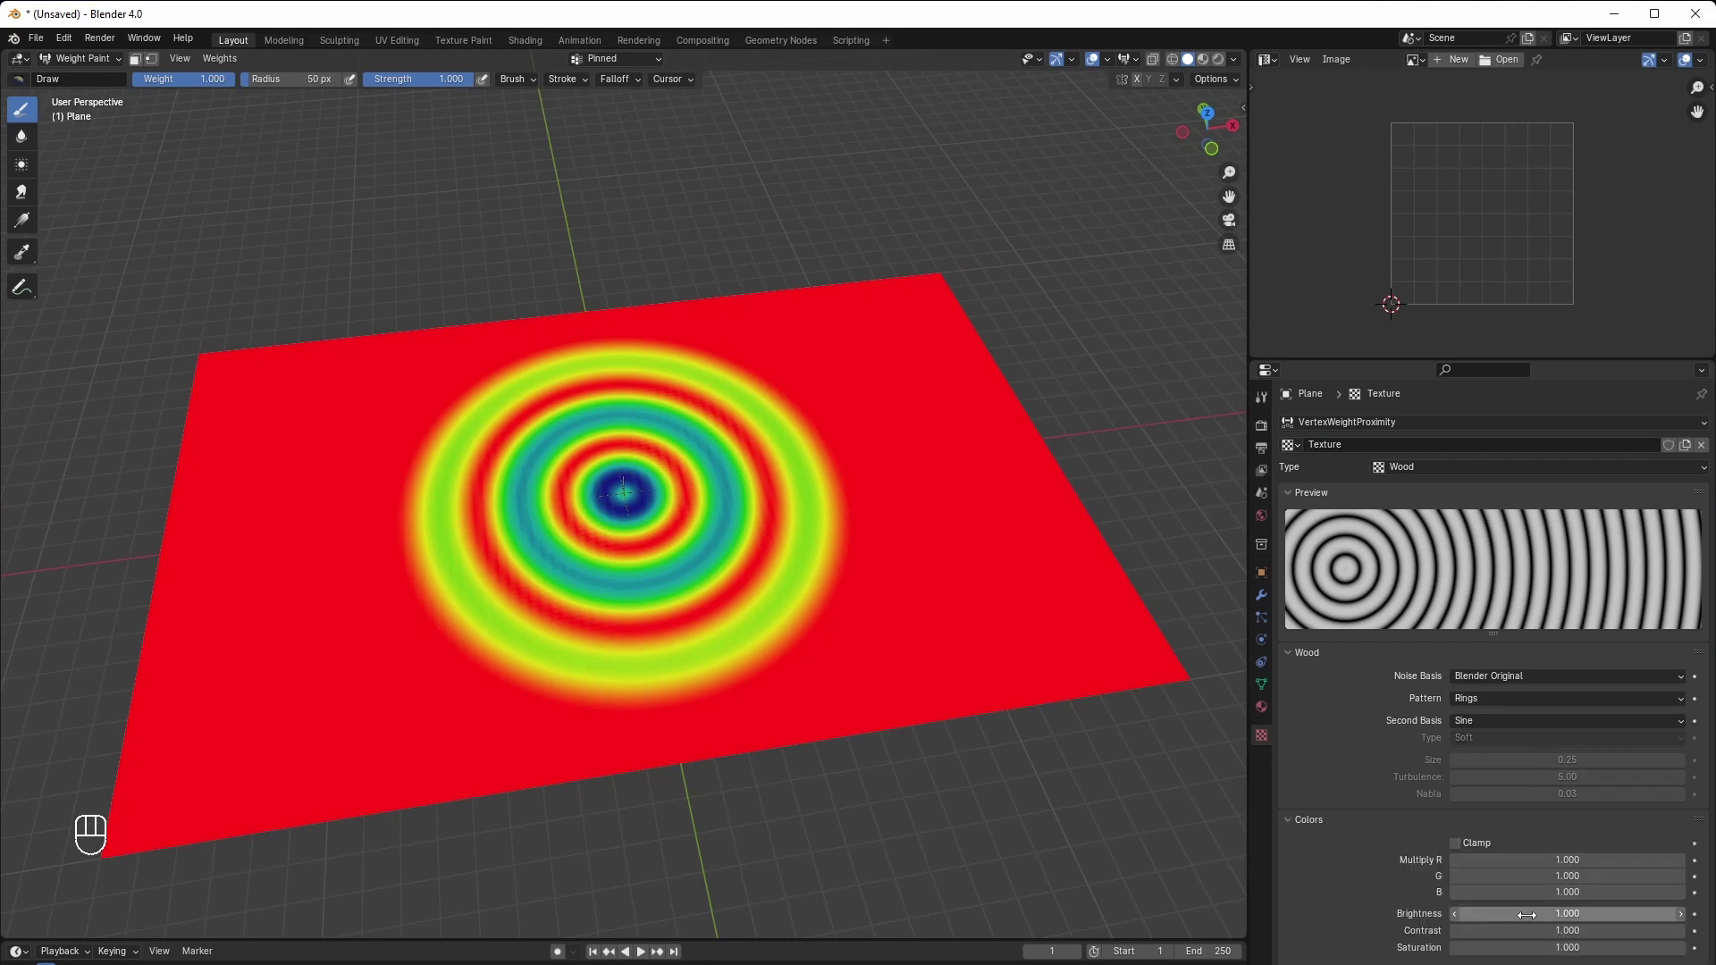
pyautogui.moveTo(1529, 919); pyautogui.dragTo(1668, 930)
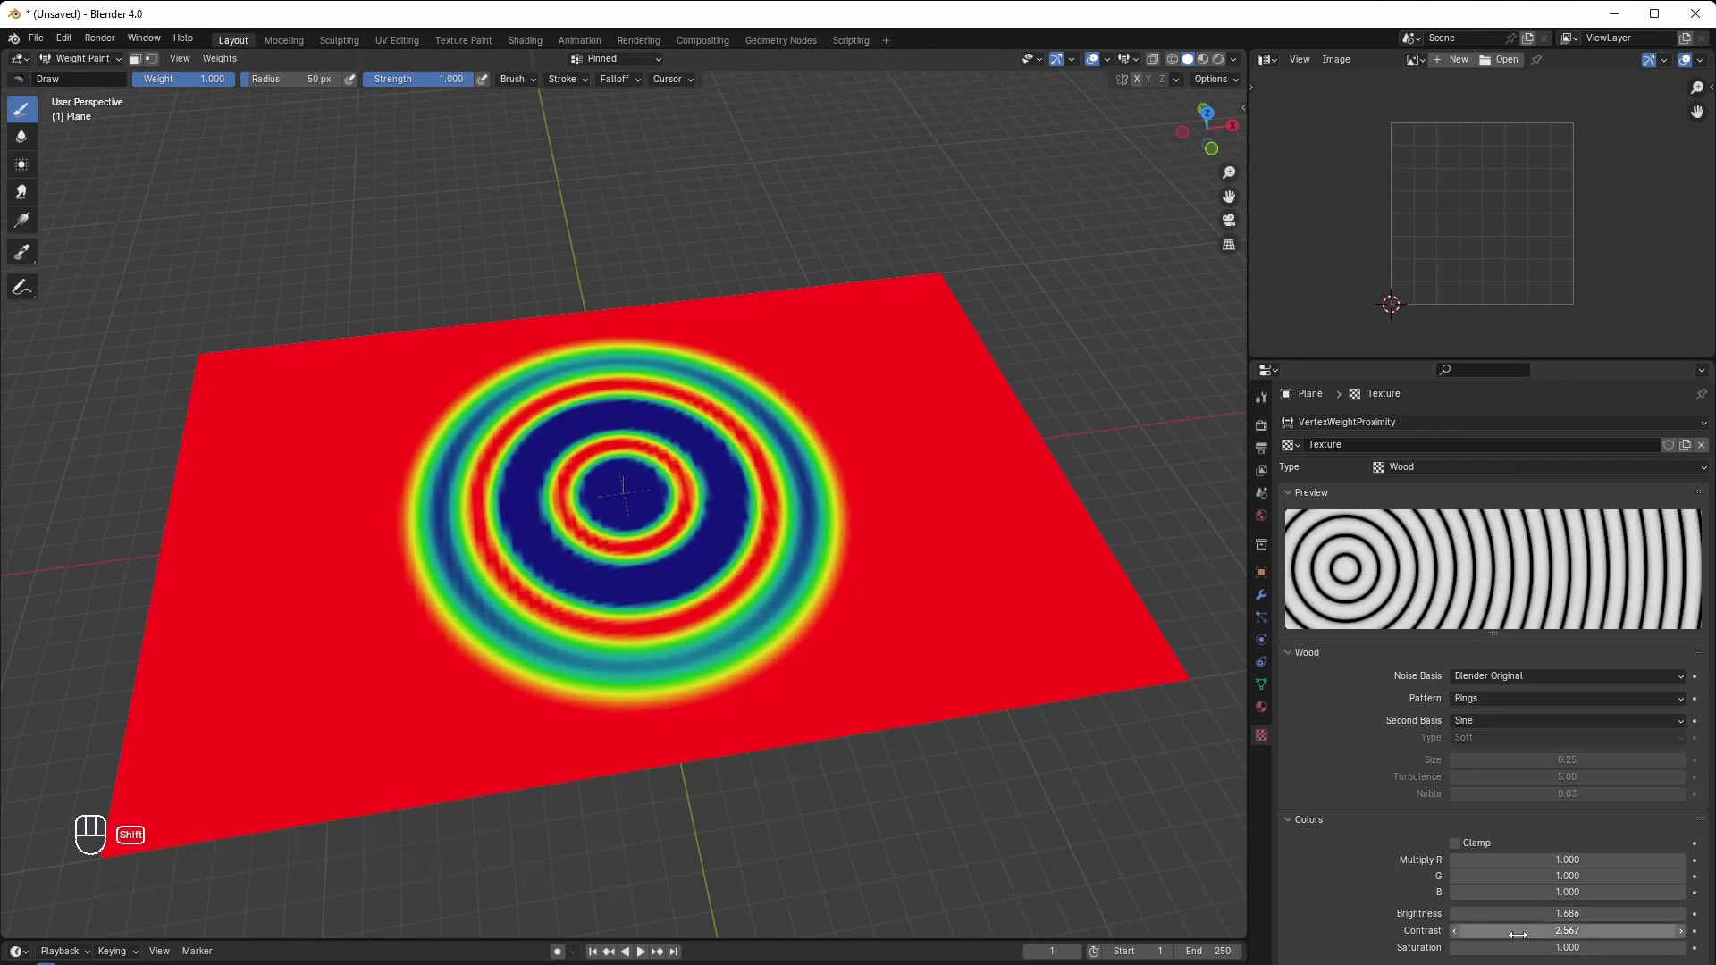
pyautogui.keyDown('shift'); pyautogui.moveTo(1519, 918); pyautogui.dragTo(1562, 918); pyautogui.keyUp('shift')
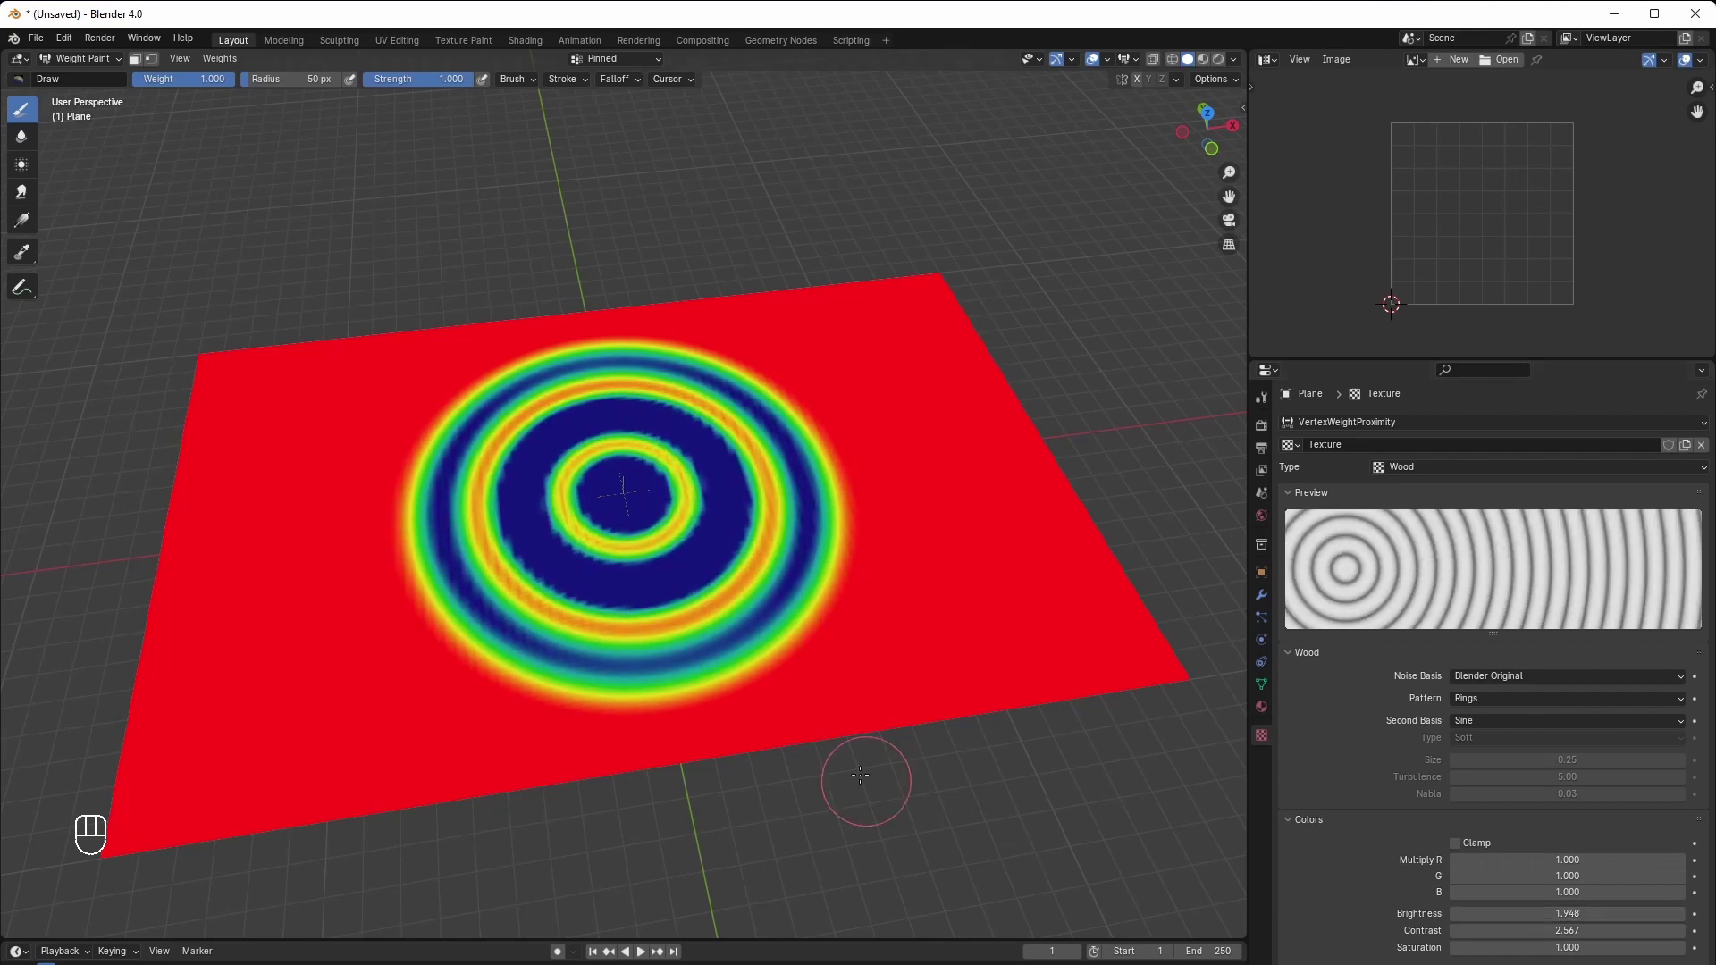
pyautogui.moveTo(862, 786); pyautogui.dragTo(820, 744, button='middle')
pyautogui.scroll(2, 754, 678)
pyautogui.keyDown('shift'); pyautogui.moveTo(1518, 917); pyautogui.dragTo(1530, 913); pyautogui.keyUp('shift')
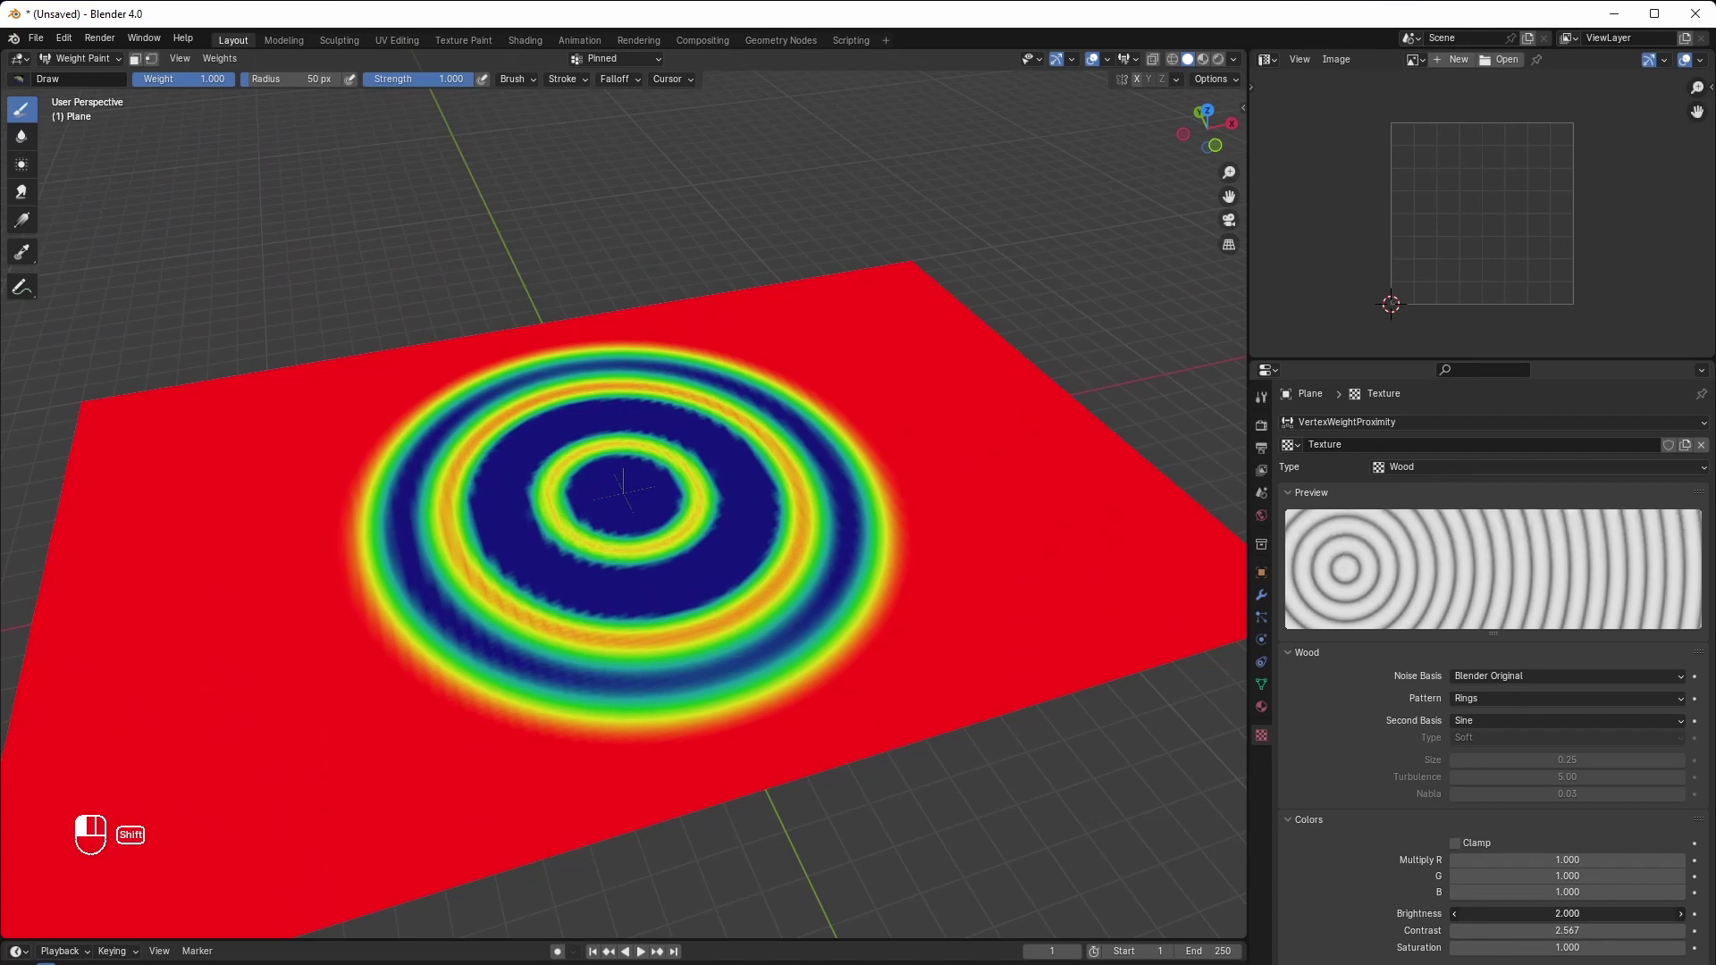
# Lower the Vertex Weight Proximity modifier's highest distance to 6.5 m
pyautogui.scroll(4, 950, 542)
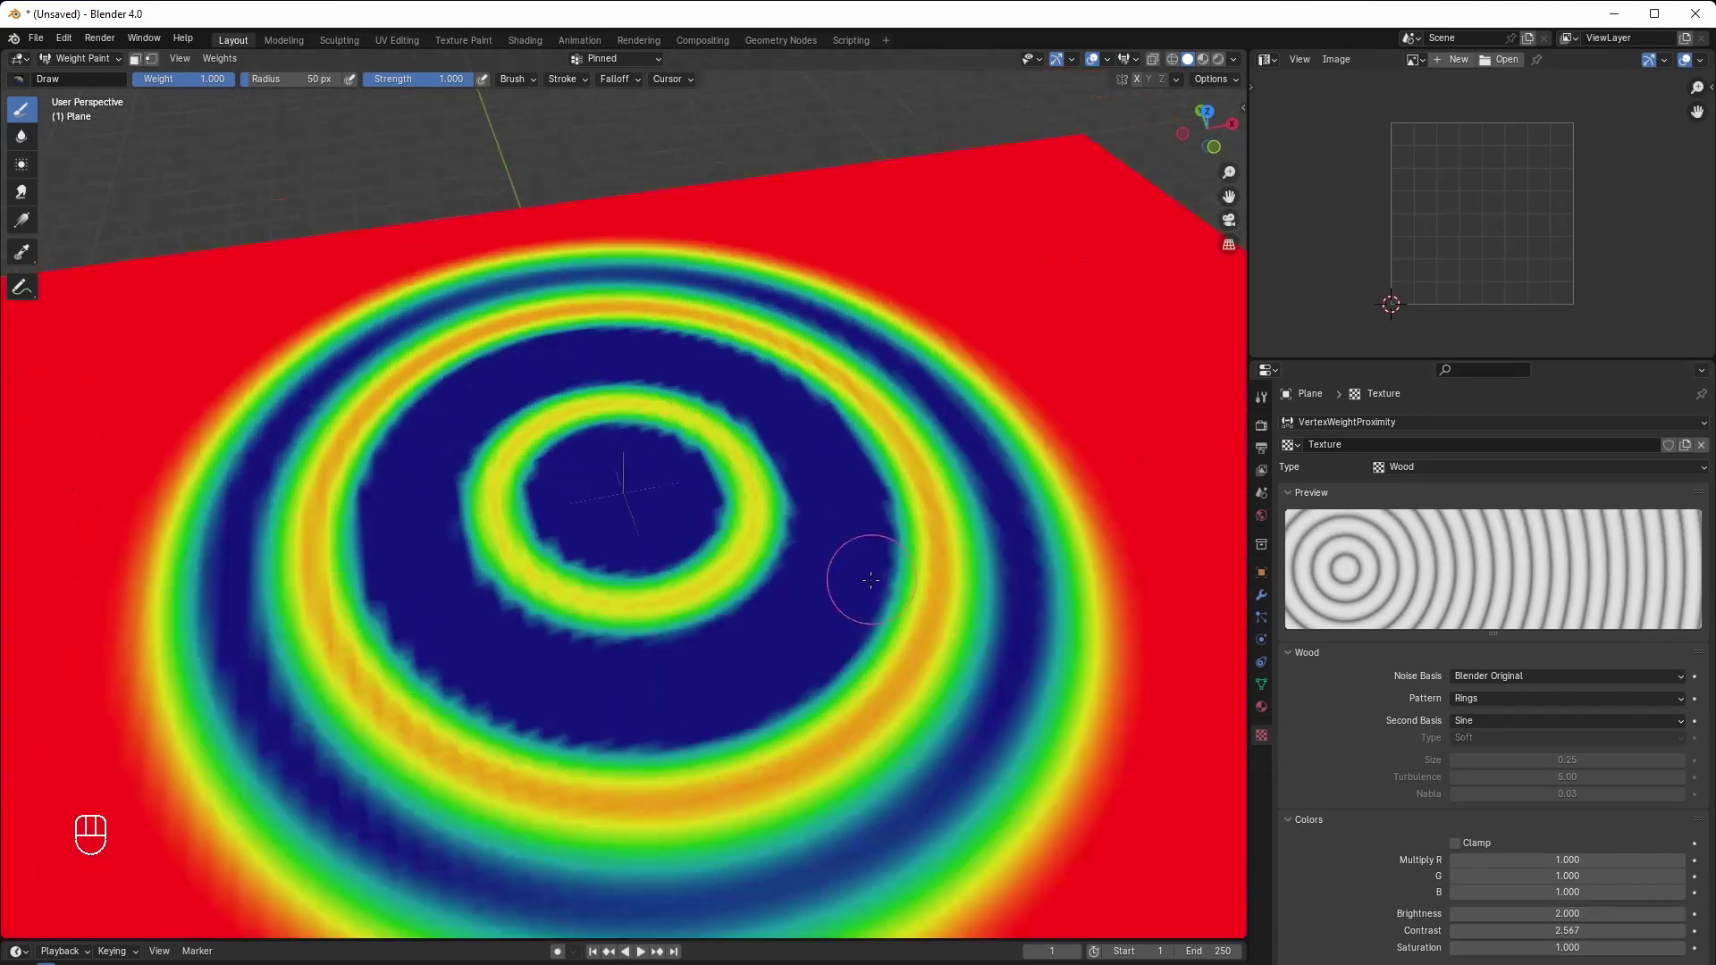
pyautogui.scroll(2, 876, 581)
pyautogui.scroll(-5, 885, 583)
pyautogui.moveTo(857, 617); pyautogui.dragTo(917, 601, button='middle')
pyautogui.click(1261, 595)
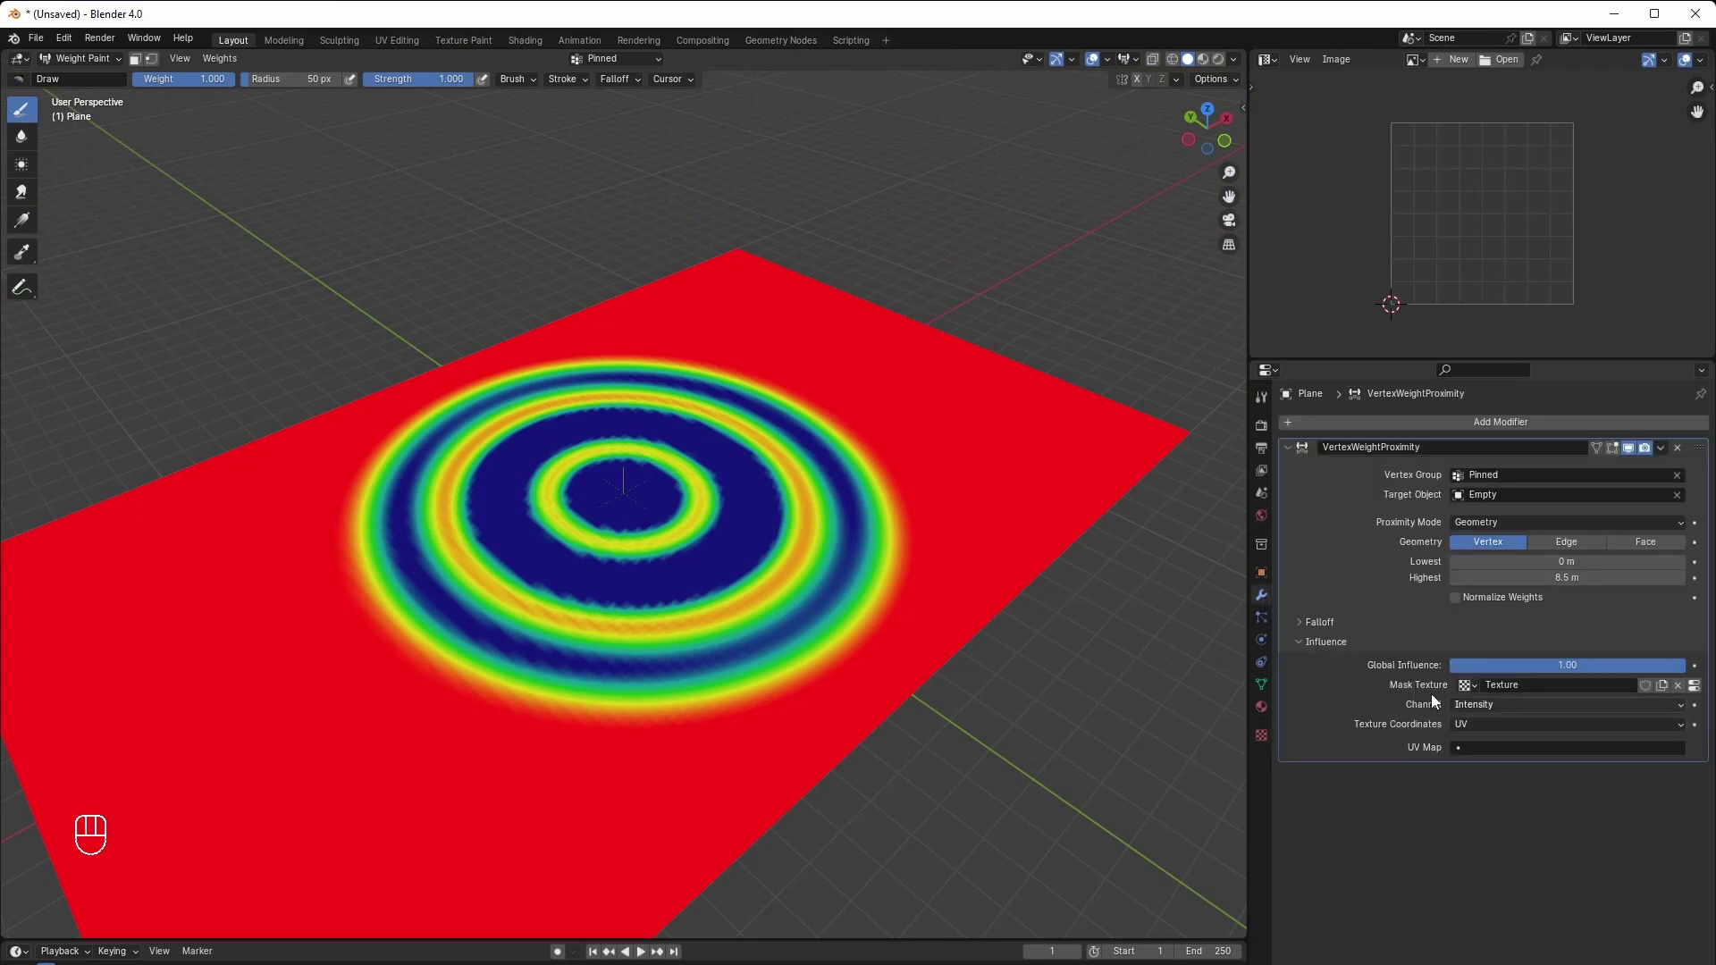
pyautogui.moveTo(1596, 577)
pyautogui.mouseDown()
pyautogui.moveTo(1703, 577)
pyautogui.moveTo(1551, 578)
pyautogui.moveTo(1674, 578)
pyautogui.moveTo(1578, 578)
pyautogui.mouseUp()
pyautogui.scroll(-2, 973, 647)
pyautogui.moveTo(965, 684); pyautogui.dragTo(832, 721, button='middle')
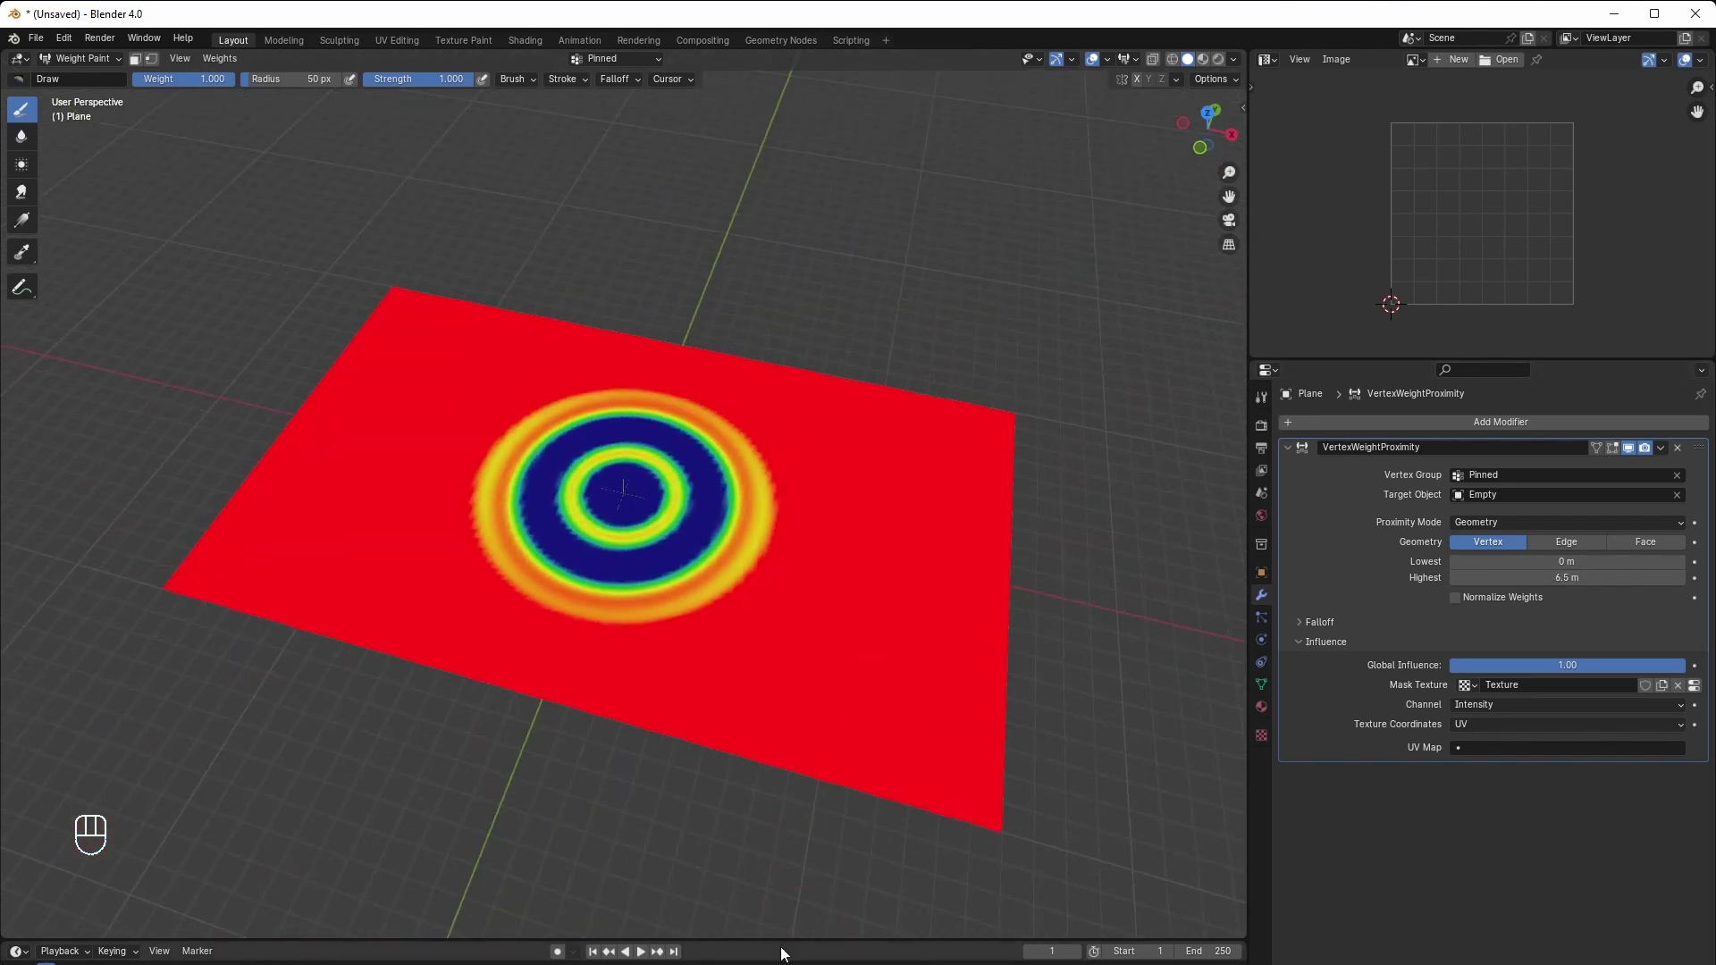
# Enlarge the timeline and keyframe the modifier's highest distance at 0 m on frame 1
pyautogui.moveTo(784, 941); pyautogui.dragTo(784, 676)
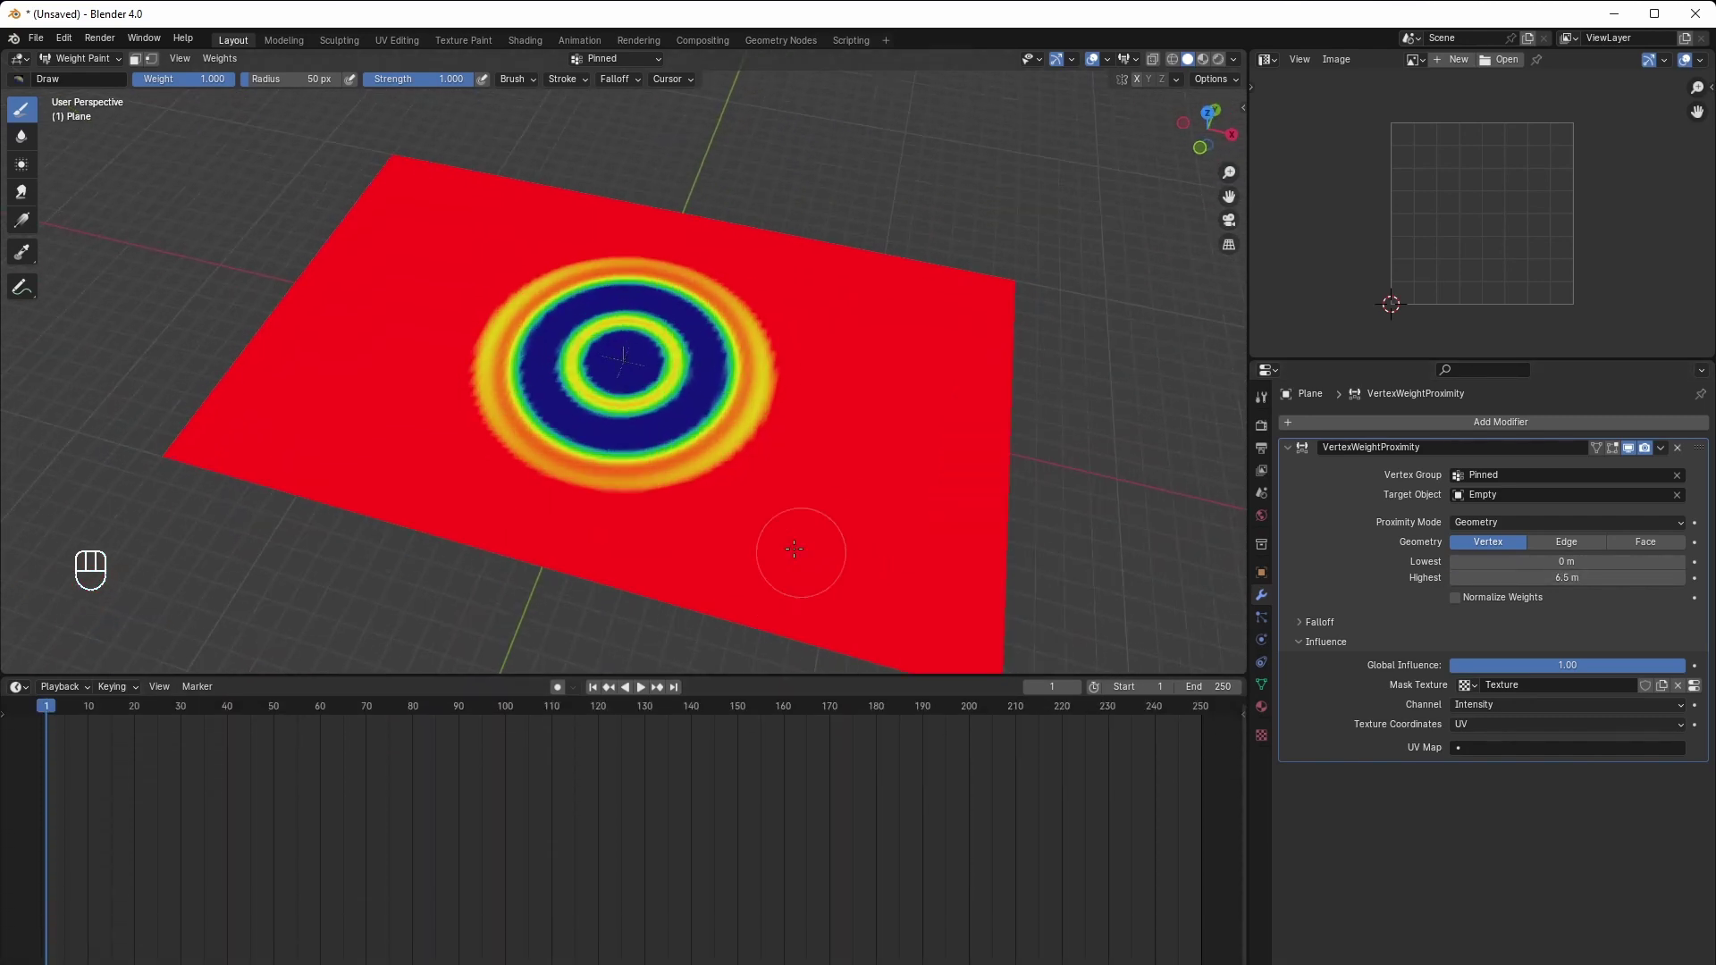
pyautogui.moveTo(797, 548); pyautogui.dragTo(877, 506, button='middle')
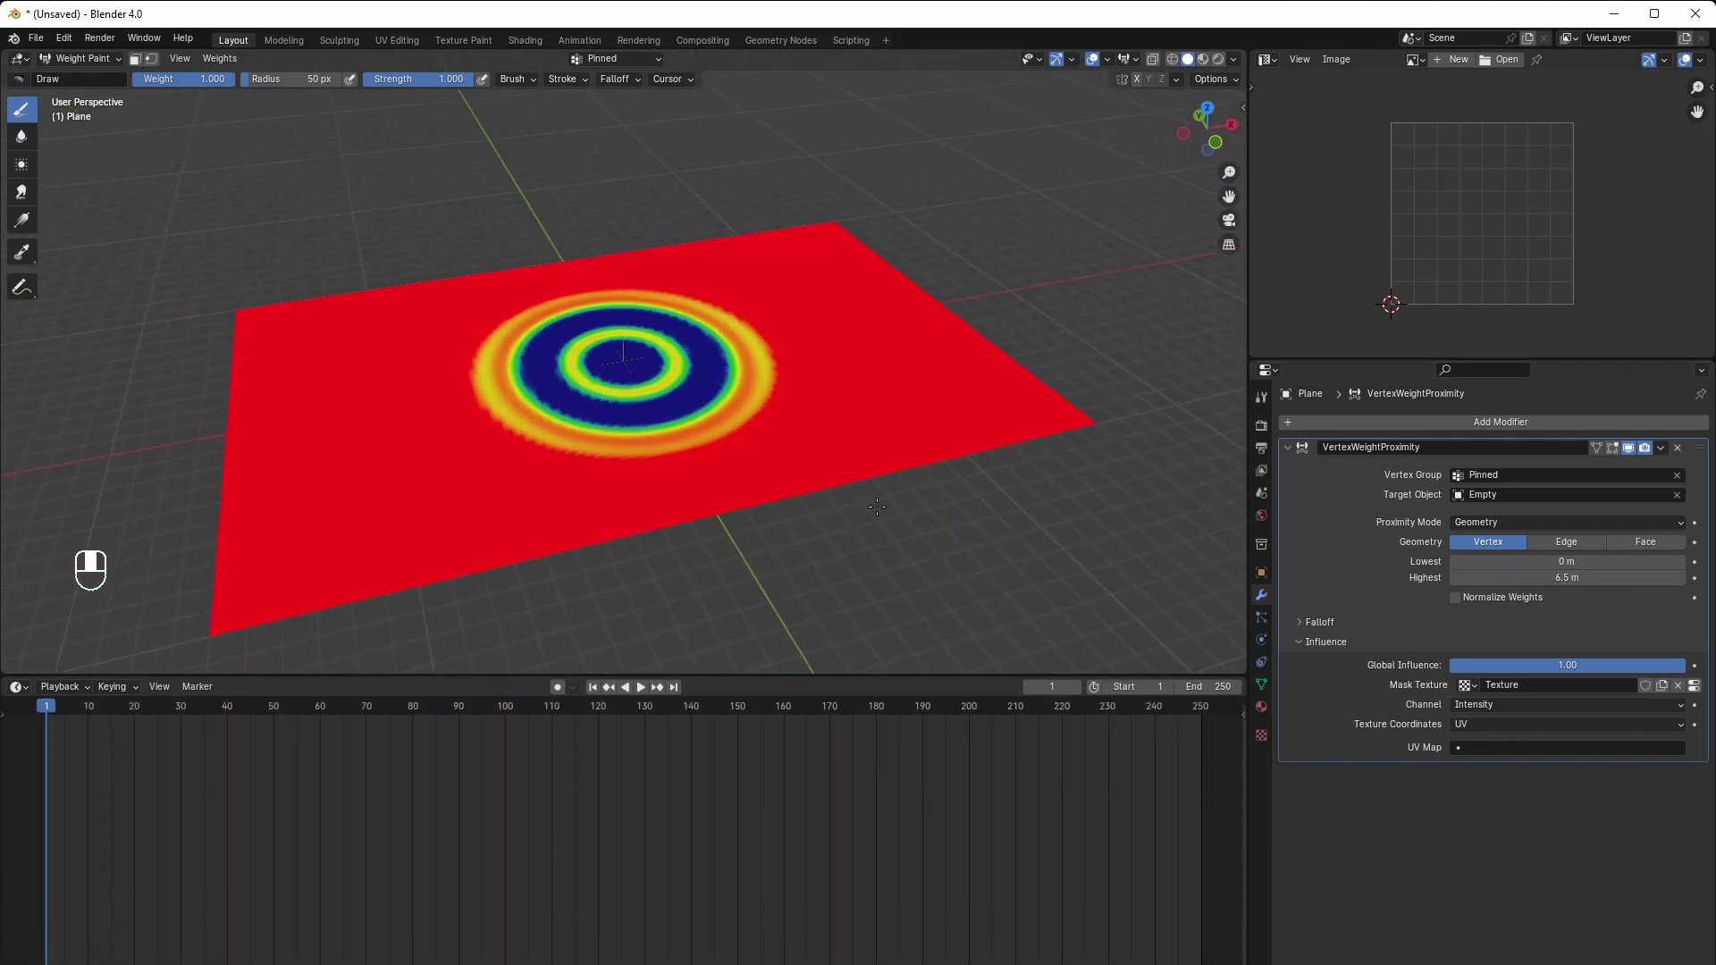
pyautogui.click(1575, 579)
pyautogui.write('0')
pyautogui.press('Return')
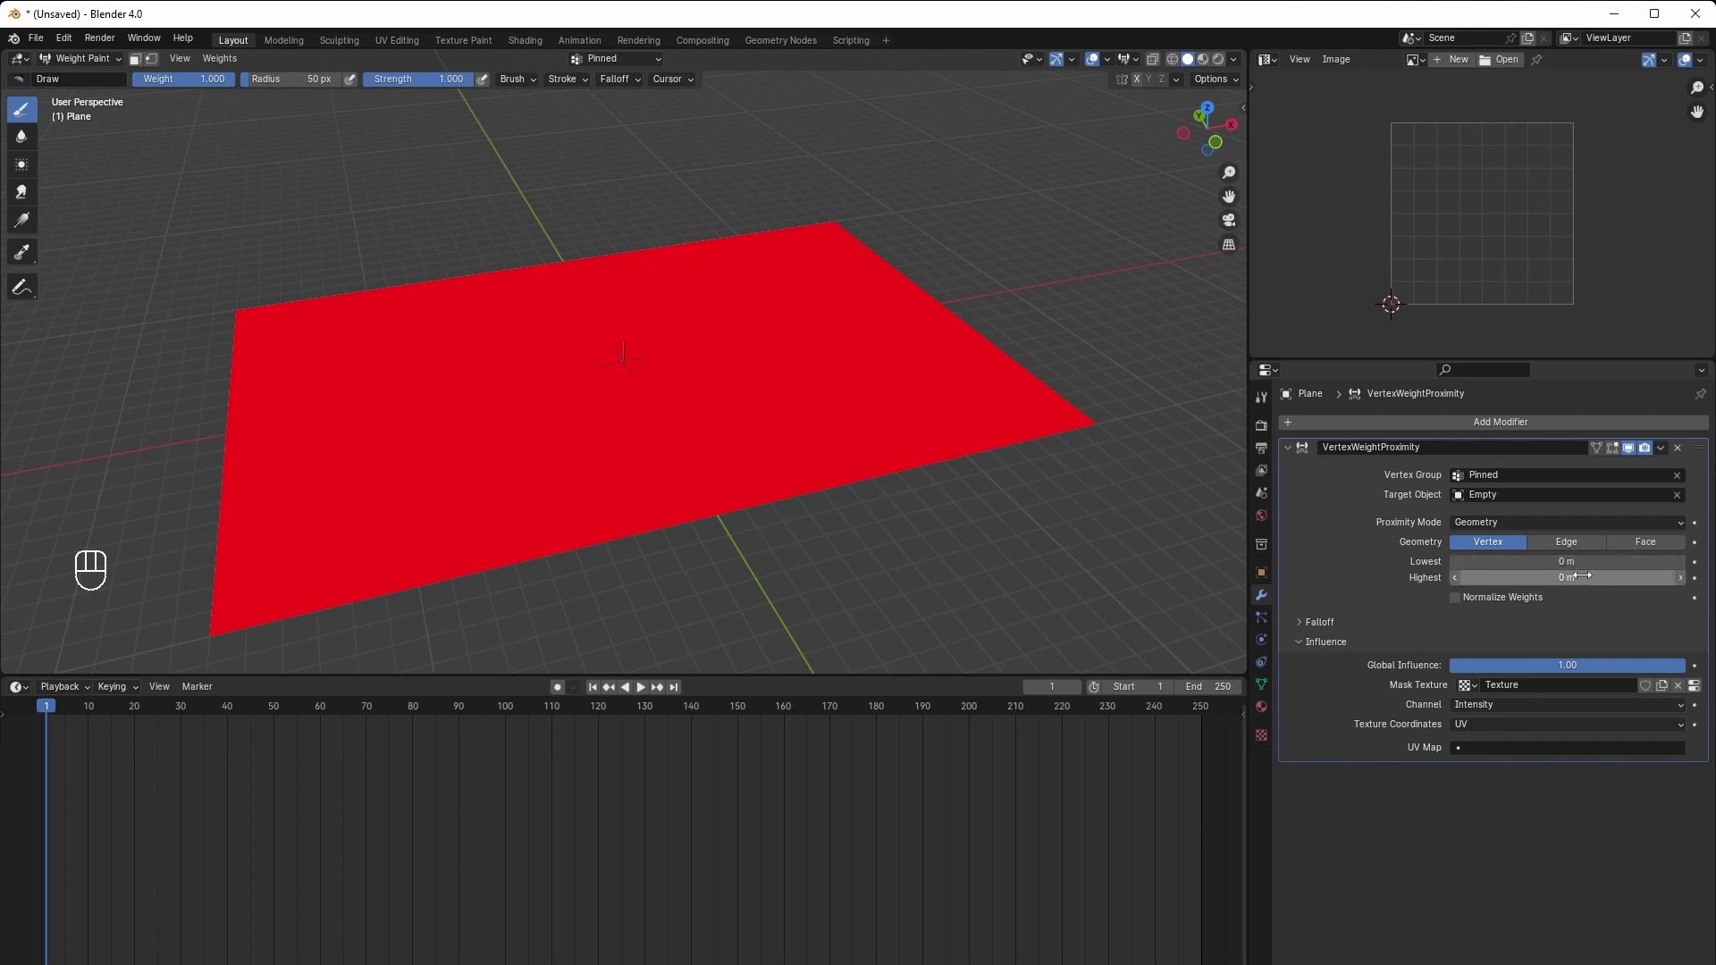
pyautogui.click(1695, 579)
# Keyframe the Vertex Weight Proximity modifier's highest distance at 3 m on frame 10
pyautogui.moveTo(47, 712); pyautogui.dragTo(88, 712)
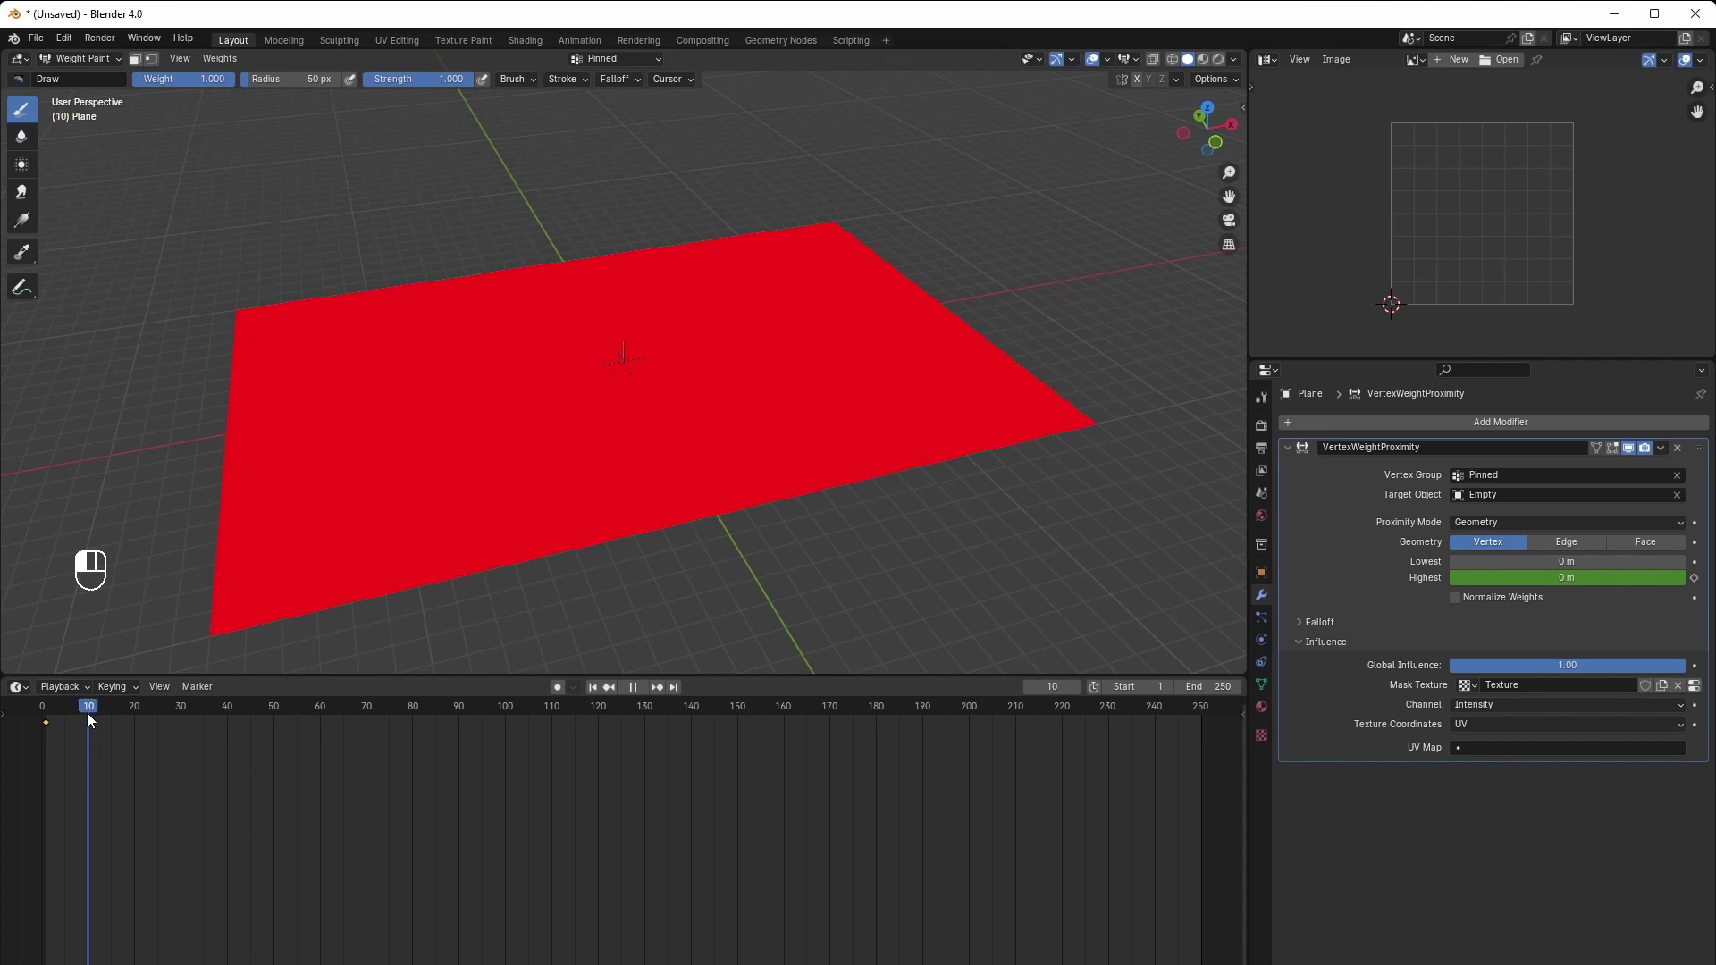
pyautogui.moveTo(1565, 579); pyautogui.dragTo(1604, 579)
pyautogui.click(1562, 582)
pyautogui.write('3')
pyautogui.press('Return')
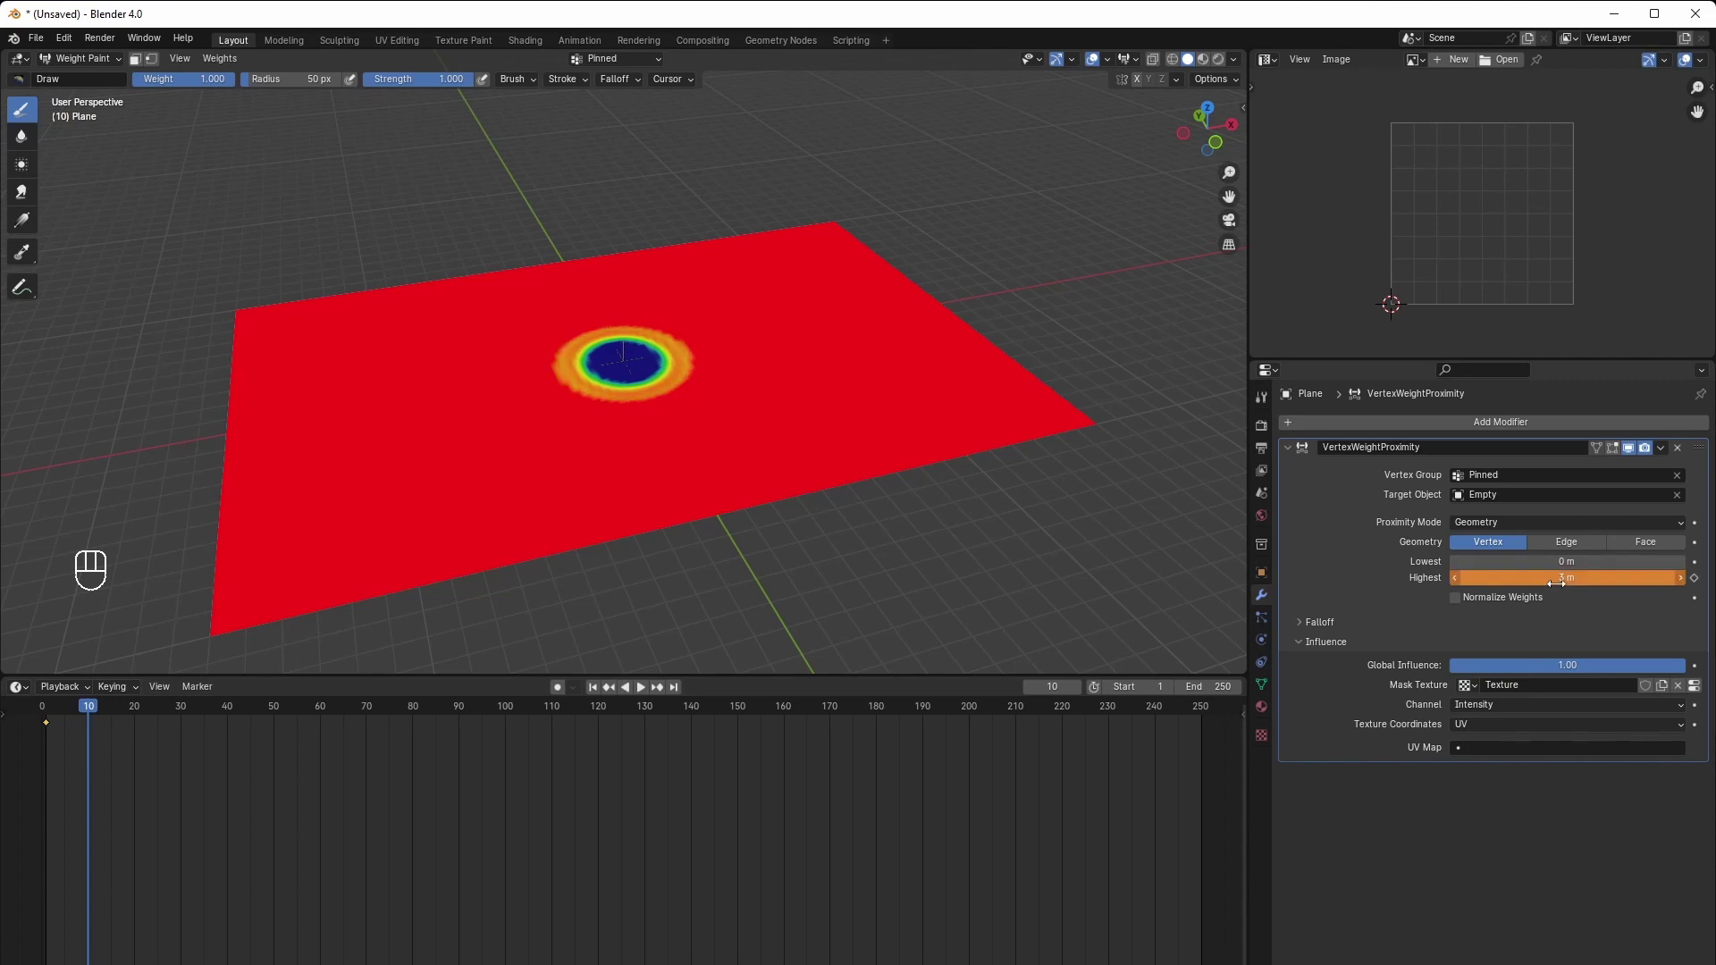
pyautogui.click(1562, 583)
pyautogui.click(1595, 626)
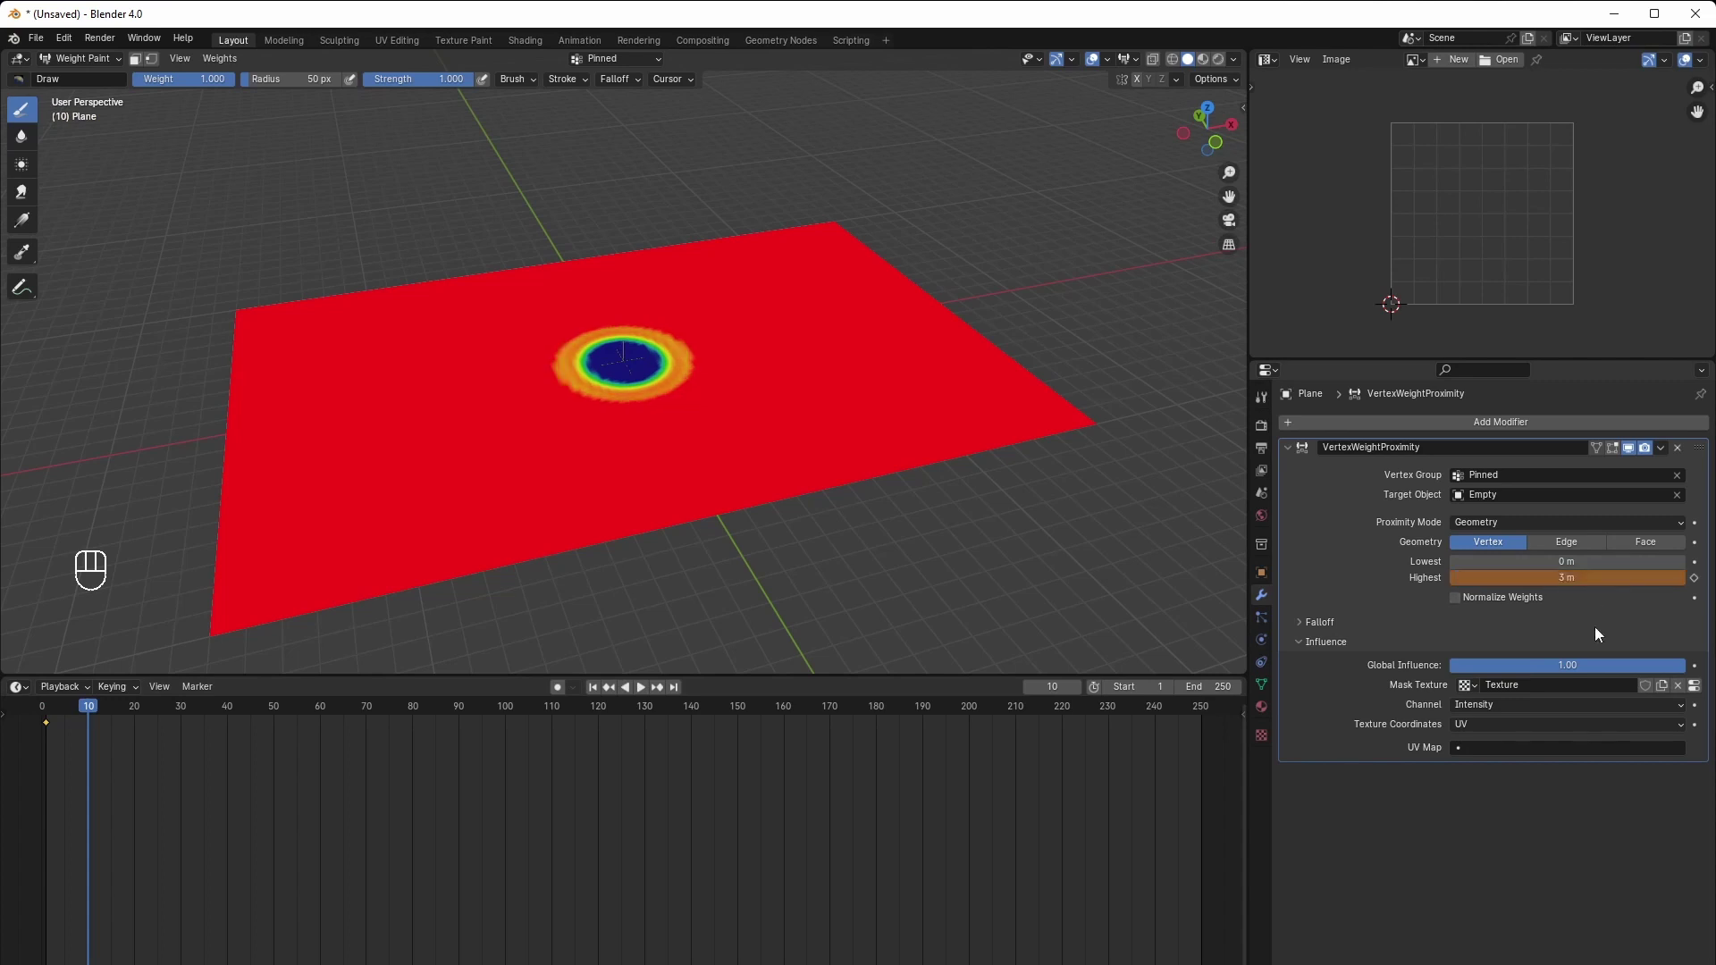
pyautogui.click(1696, 579)
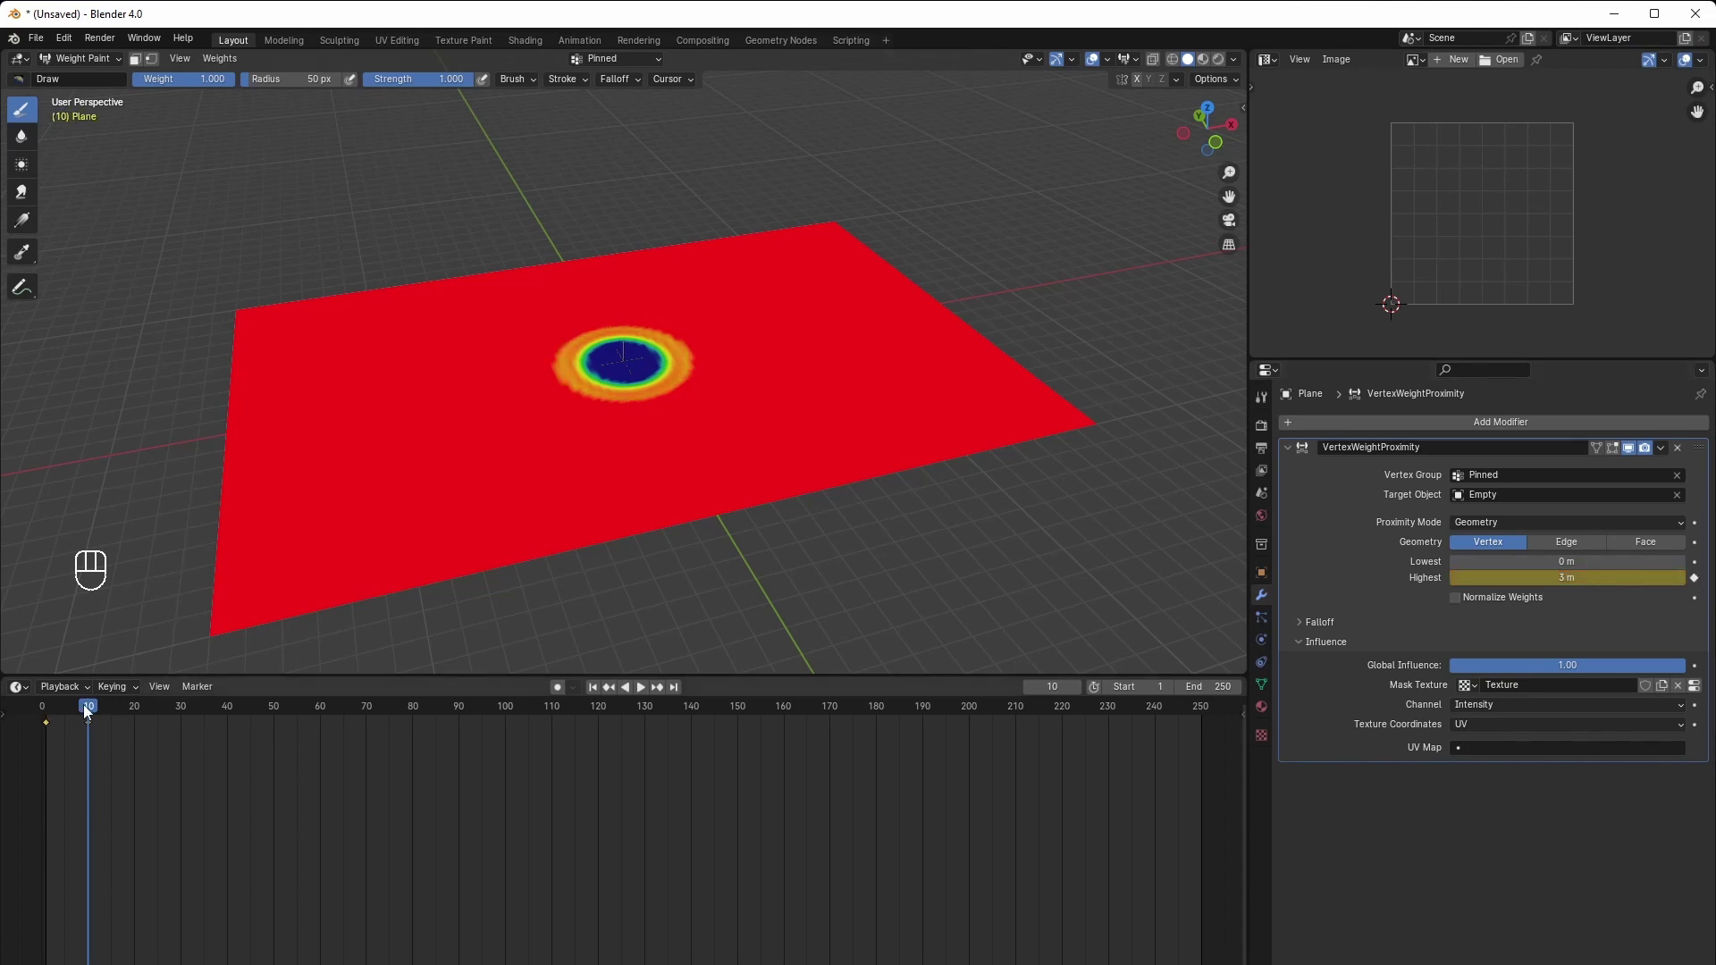
# Keyframe the Vertex Weight Proximity modifier's highest distance at 6 m on frame 20
pyautogui.moveTo(87, 710); pyautogui.dragTo(135, 713)
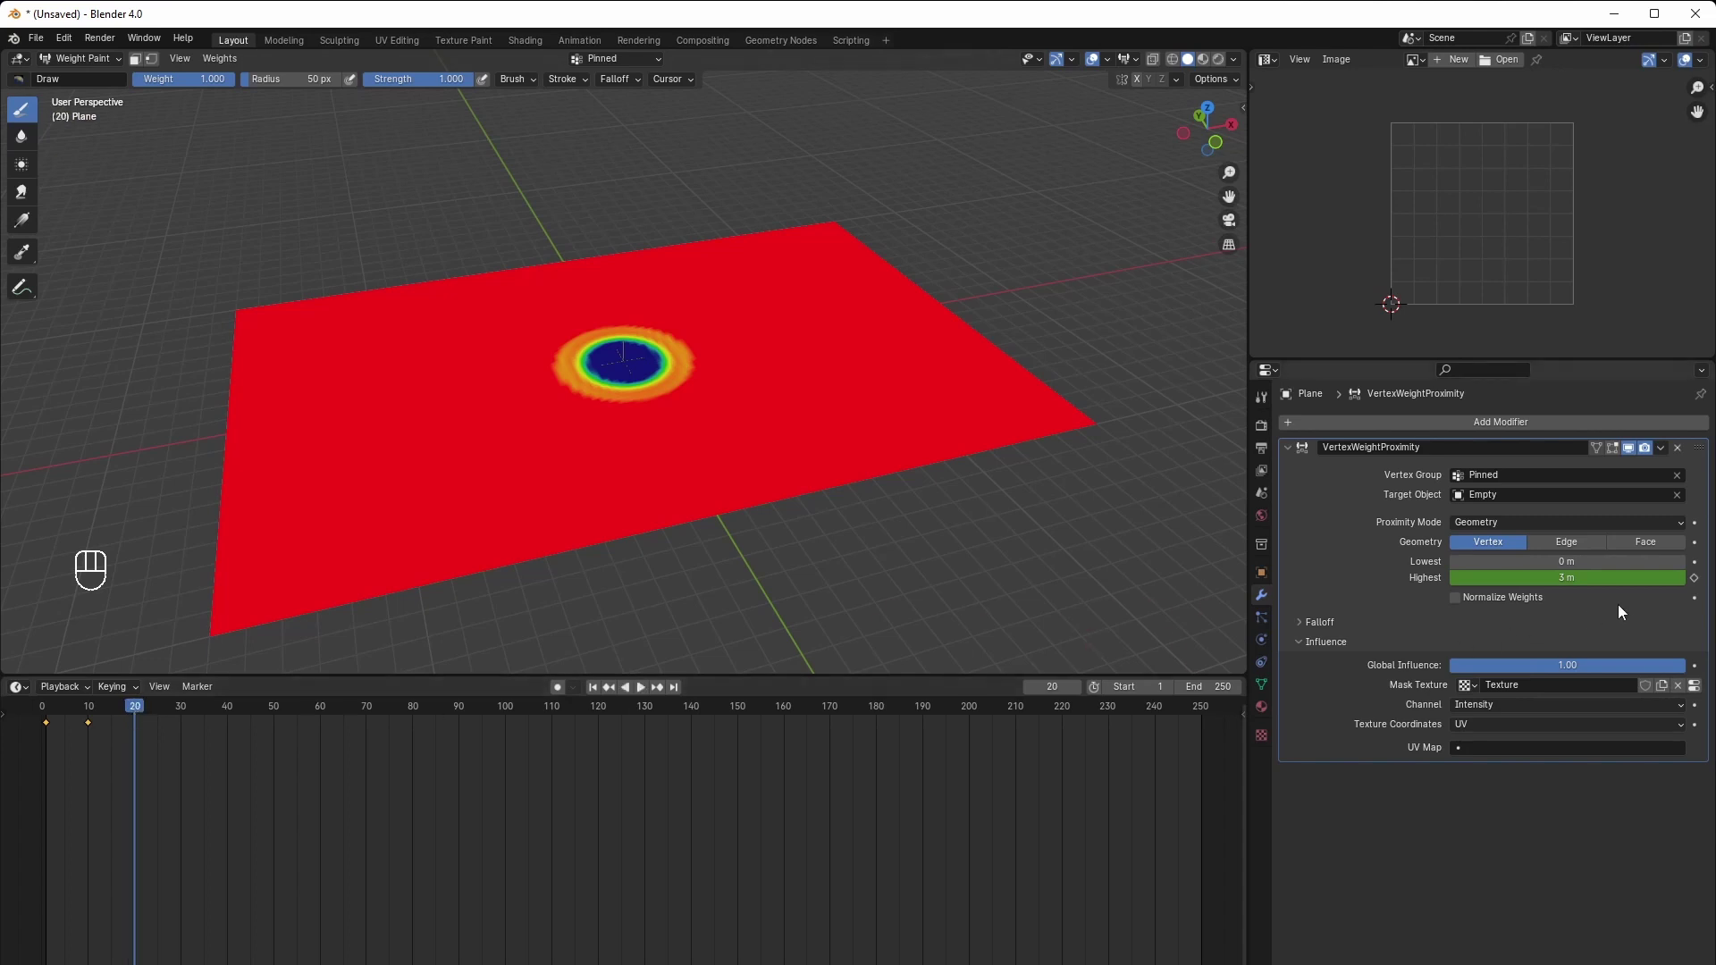
pyautogui.click(1578, 583)
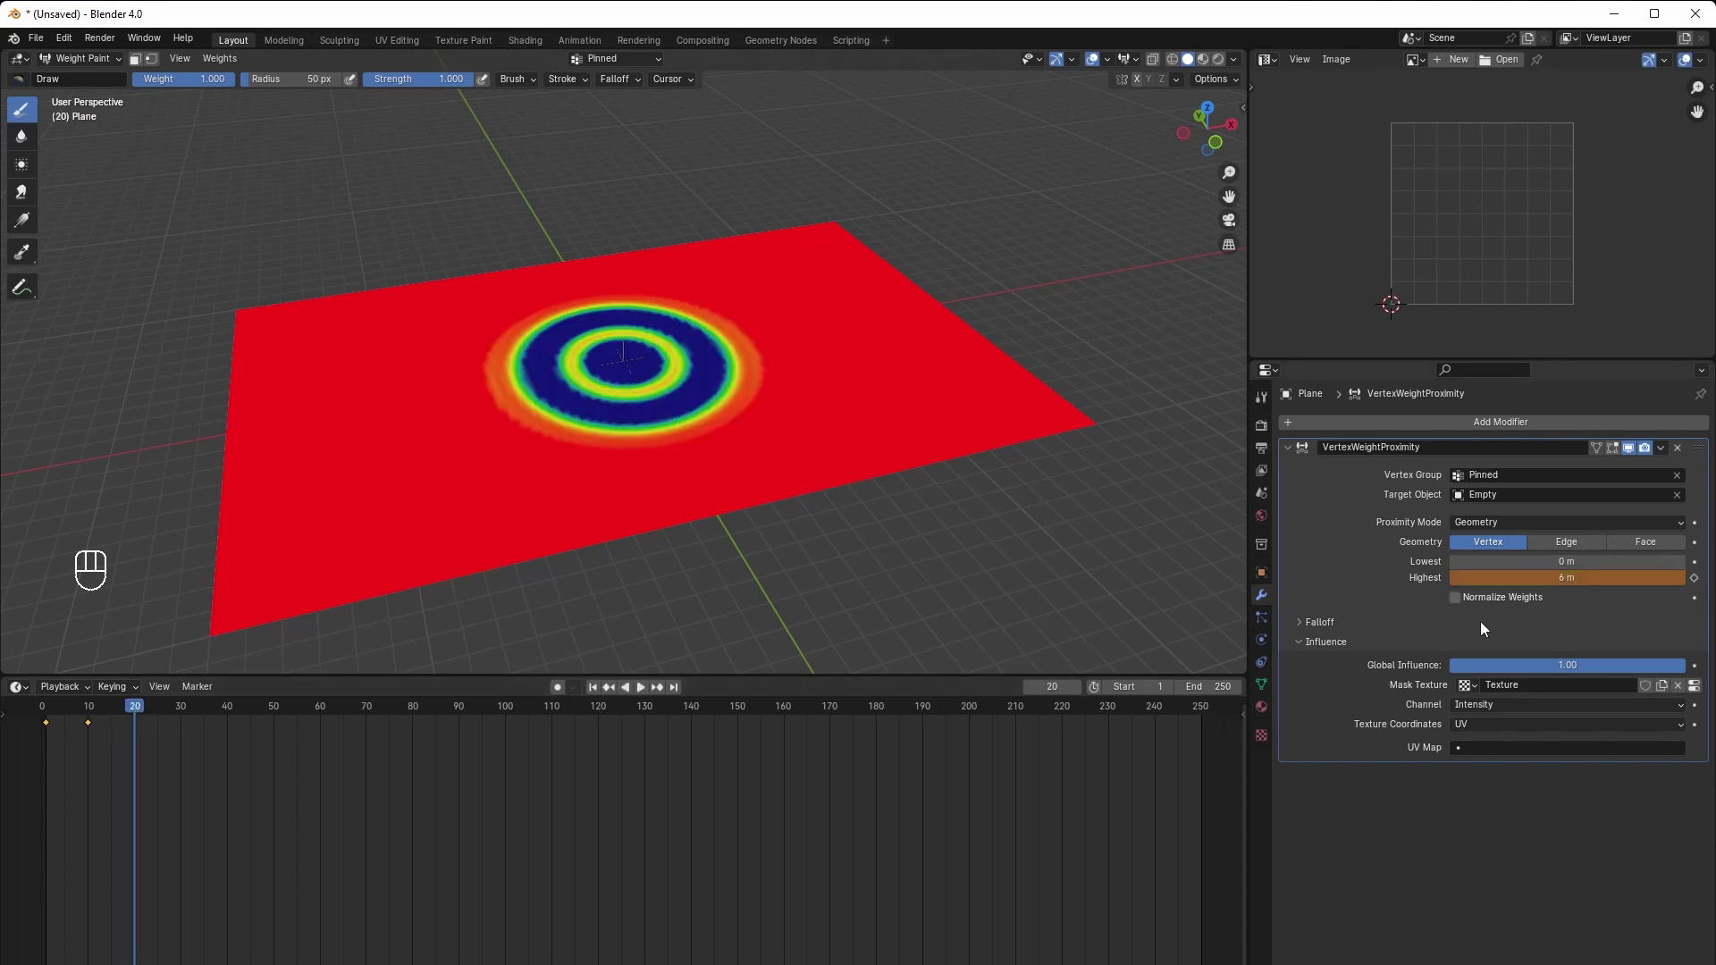
pyautogui.click(1695, 579)
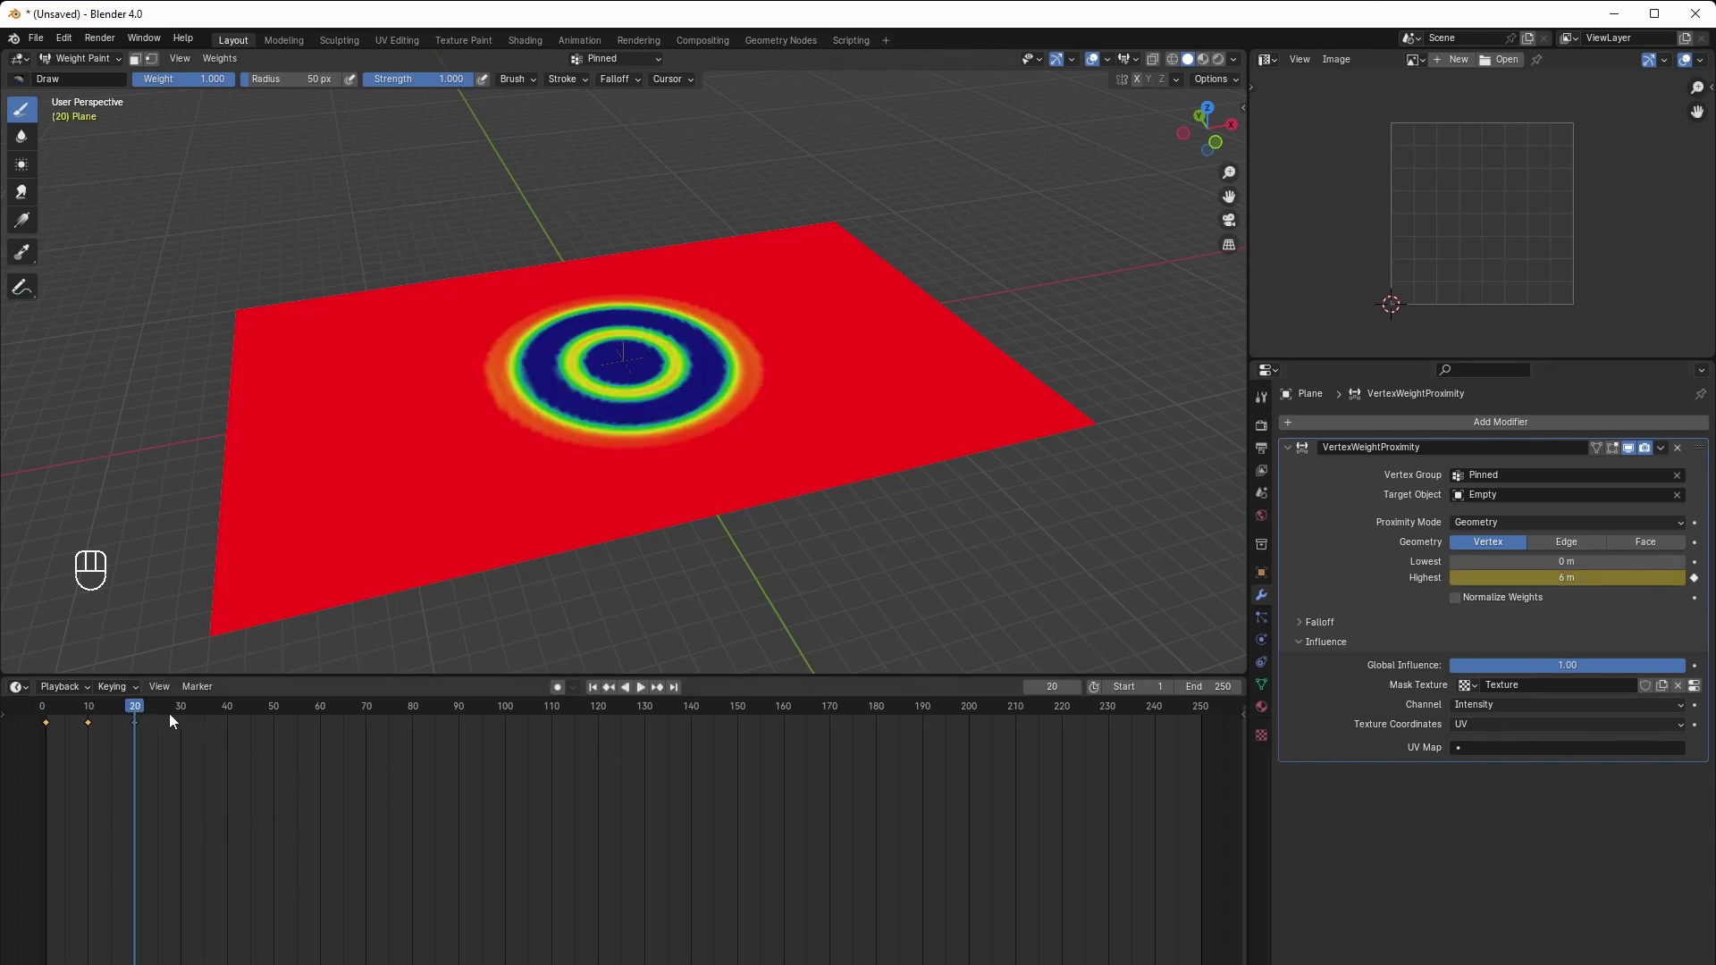
# Keyframe the Vertex Weight Proximity modifier's highest distance at 9 m on frame 30
pyautogui.moveTo(142, 706); pyautogui.dragTo(179, 710)
pyautogui.click(1531, 577)
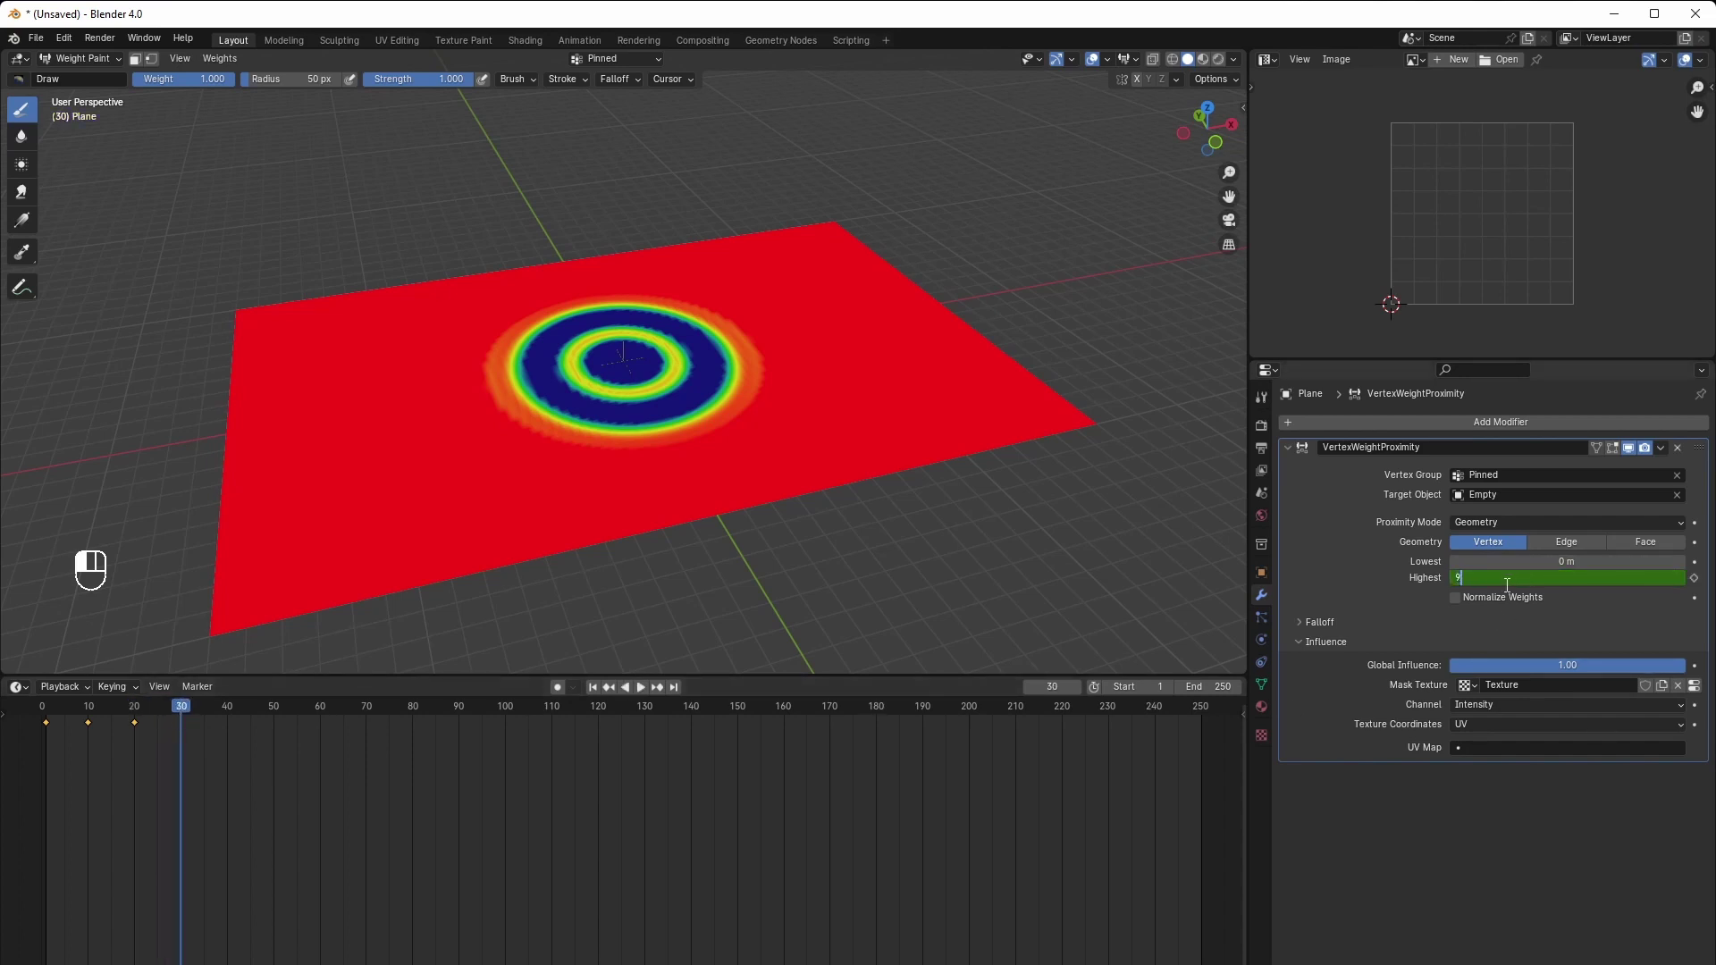
pyautogui.press('Return')
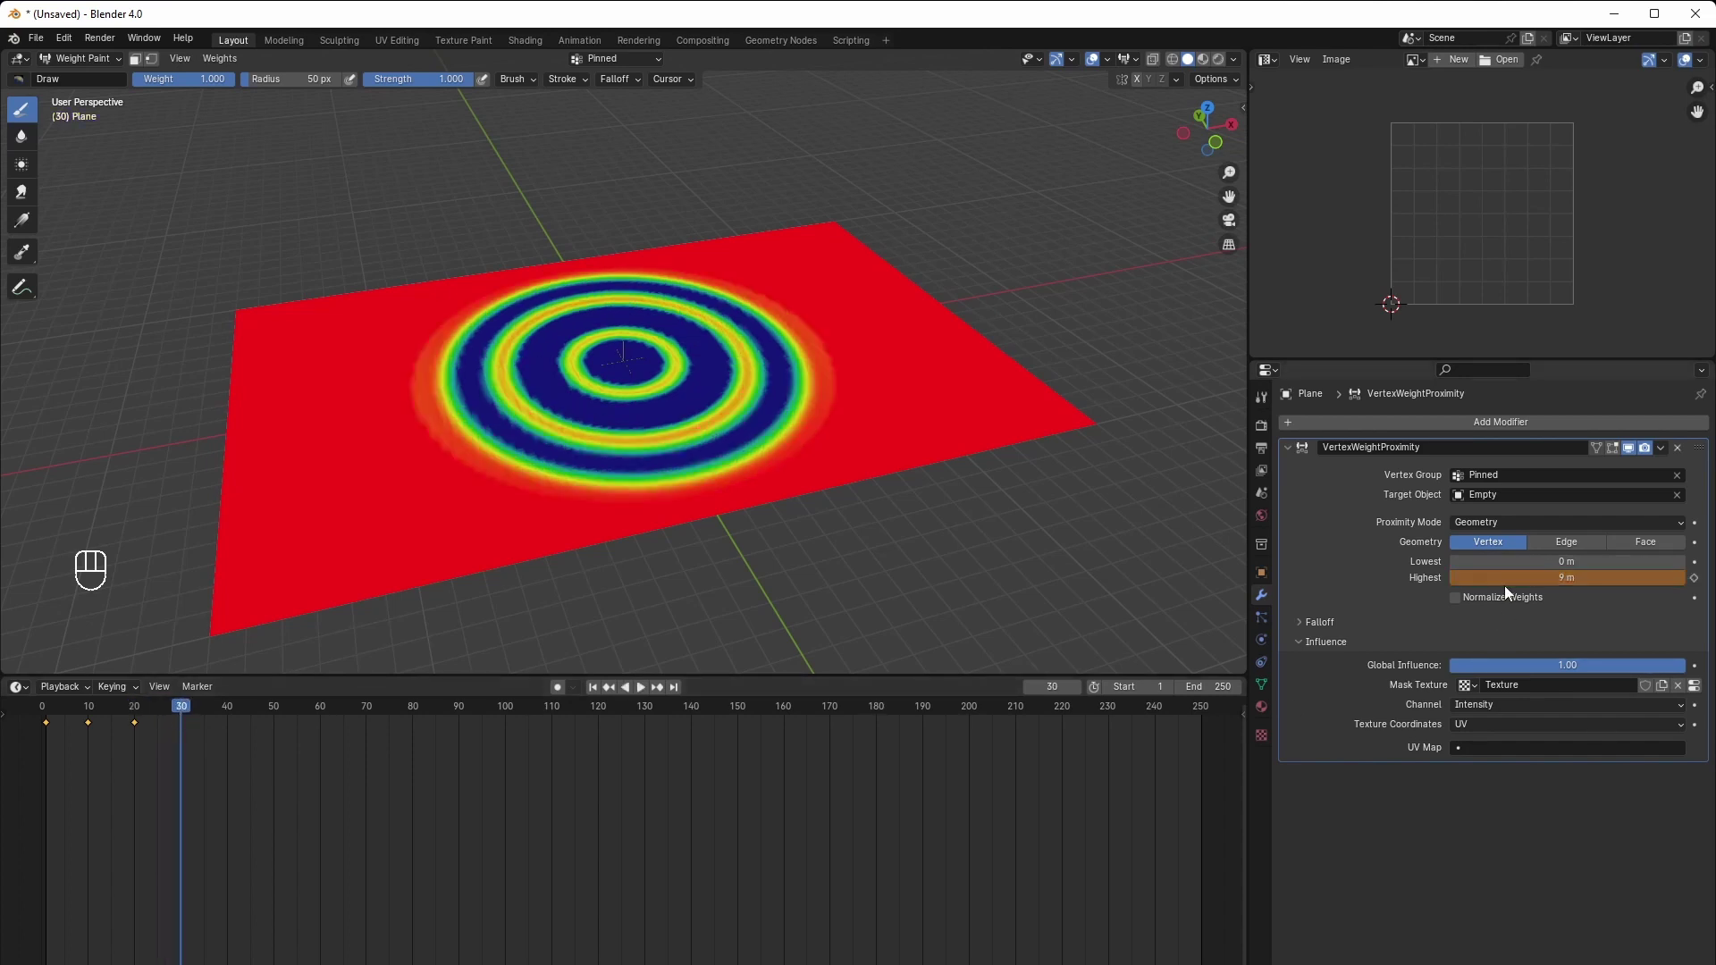
pyautogui.click(1694, 579)
# Keyframe the Vertex Weight Proximity modifier's highest distance at 12 m on frame 40
pyautogui.moveTo(190, 711); pyautogui.dragTo(227, 716)
pyautogui.click(1623, 583)
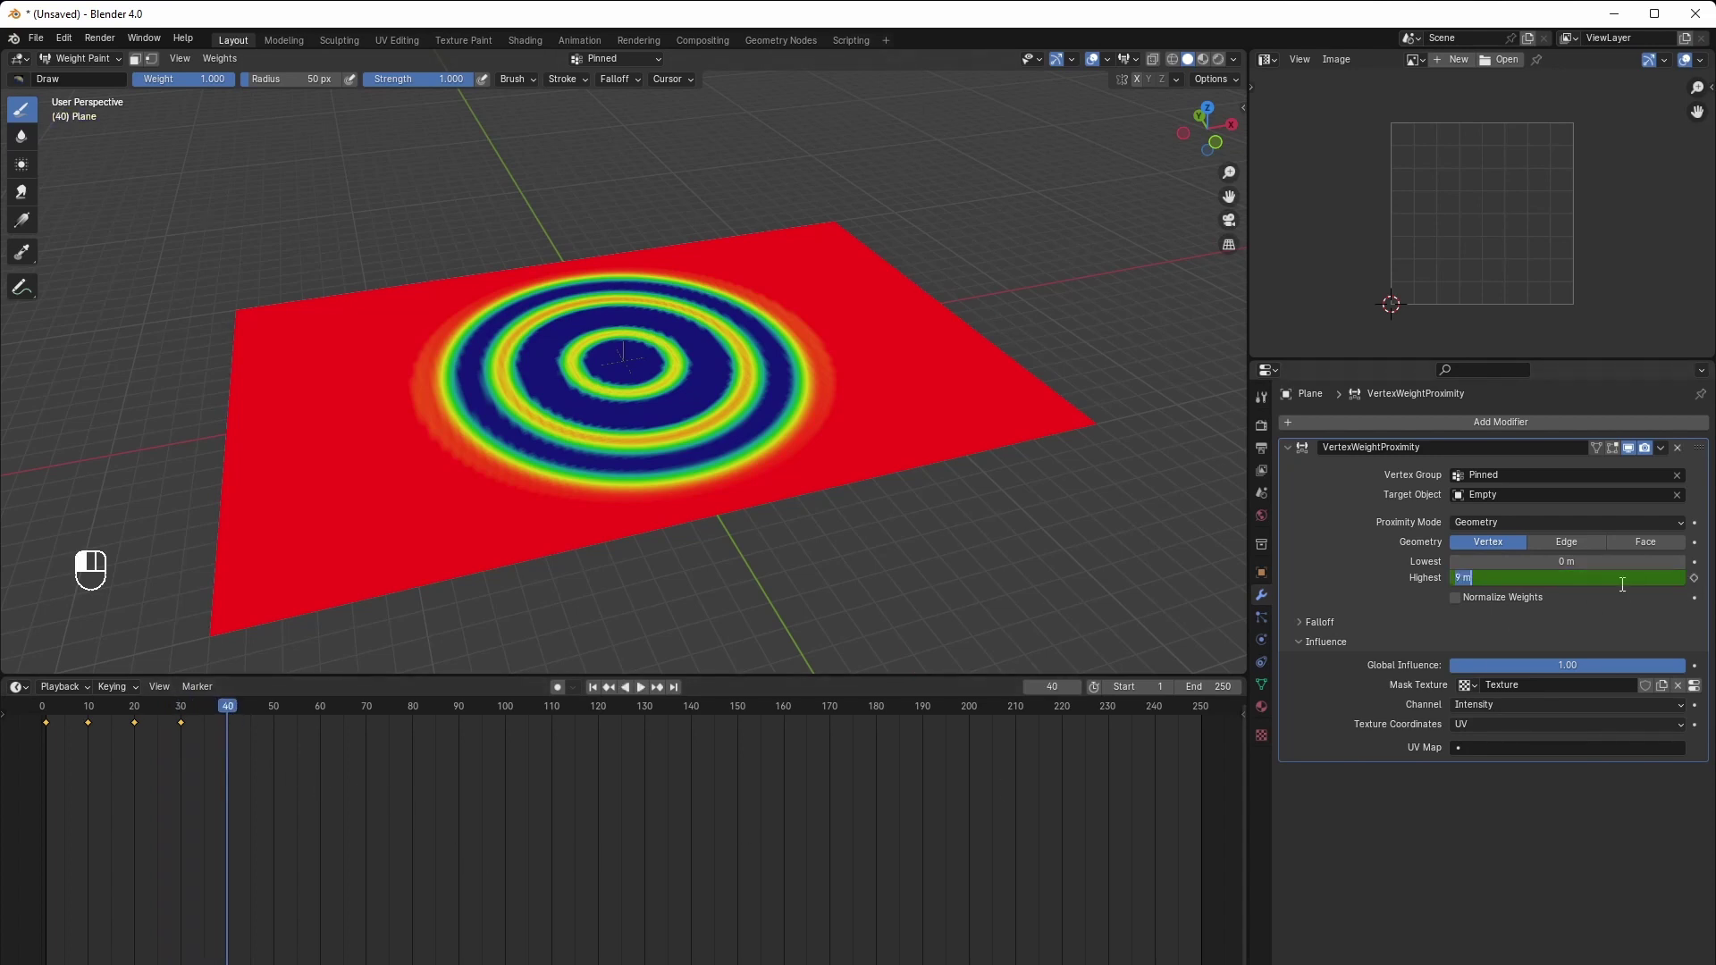
pyautogui.write('12')
pyautogui.press('Return')
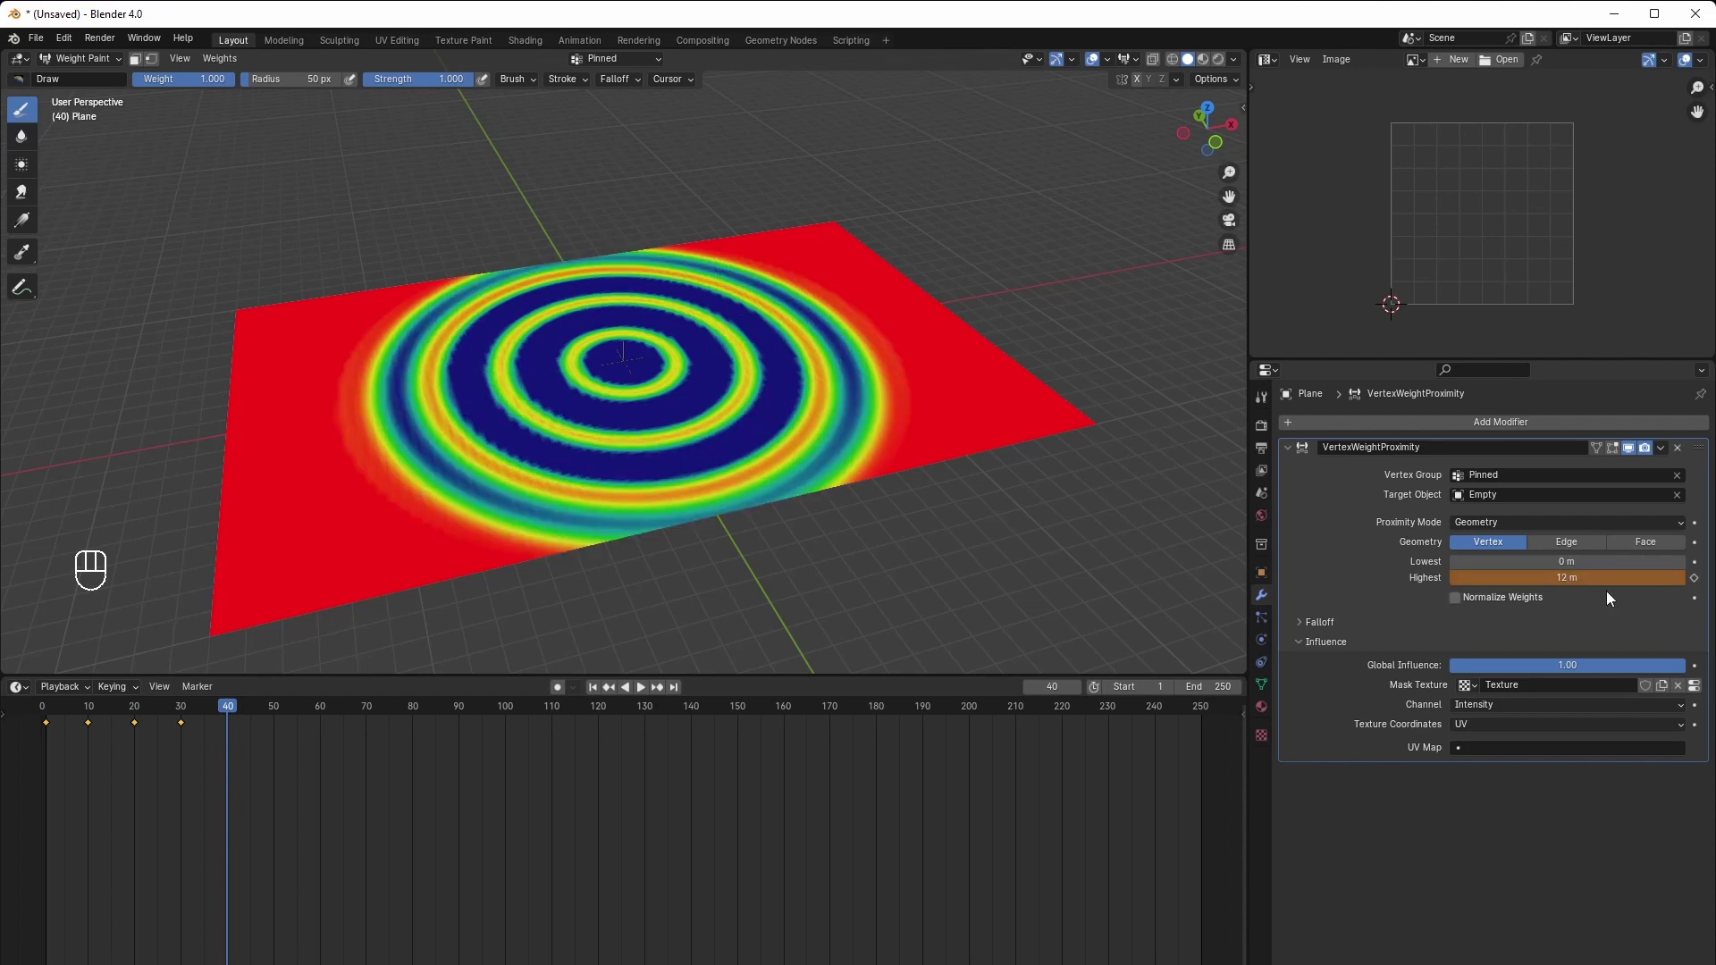
pyautogui.click(1694, 578)
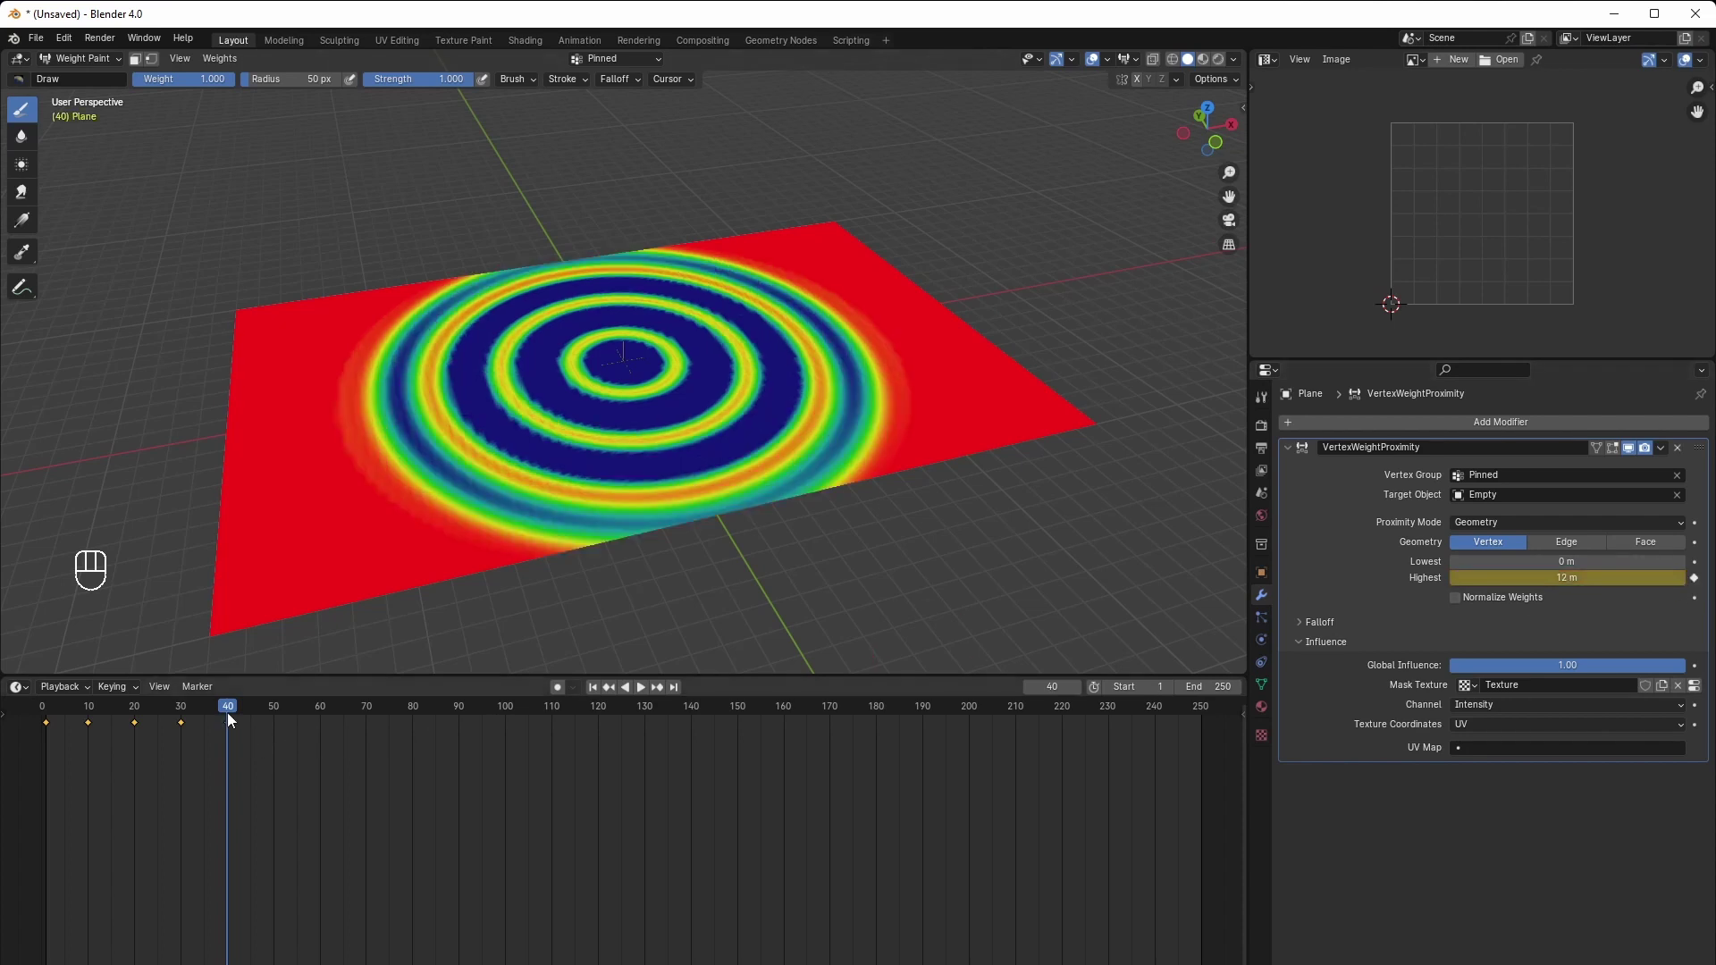
# Keyframe the Vertex Weight Proximity modifier's highest distance at 15 m on frame 50
pyautogui.moveTo(227, 712); pyautogui.dragTo(274, 707)
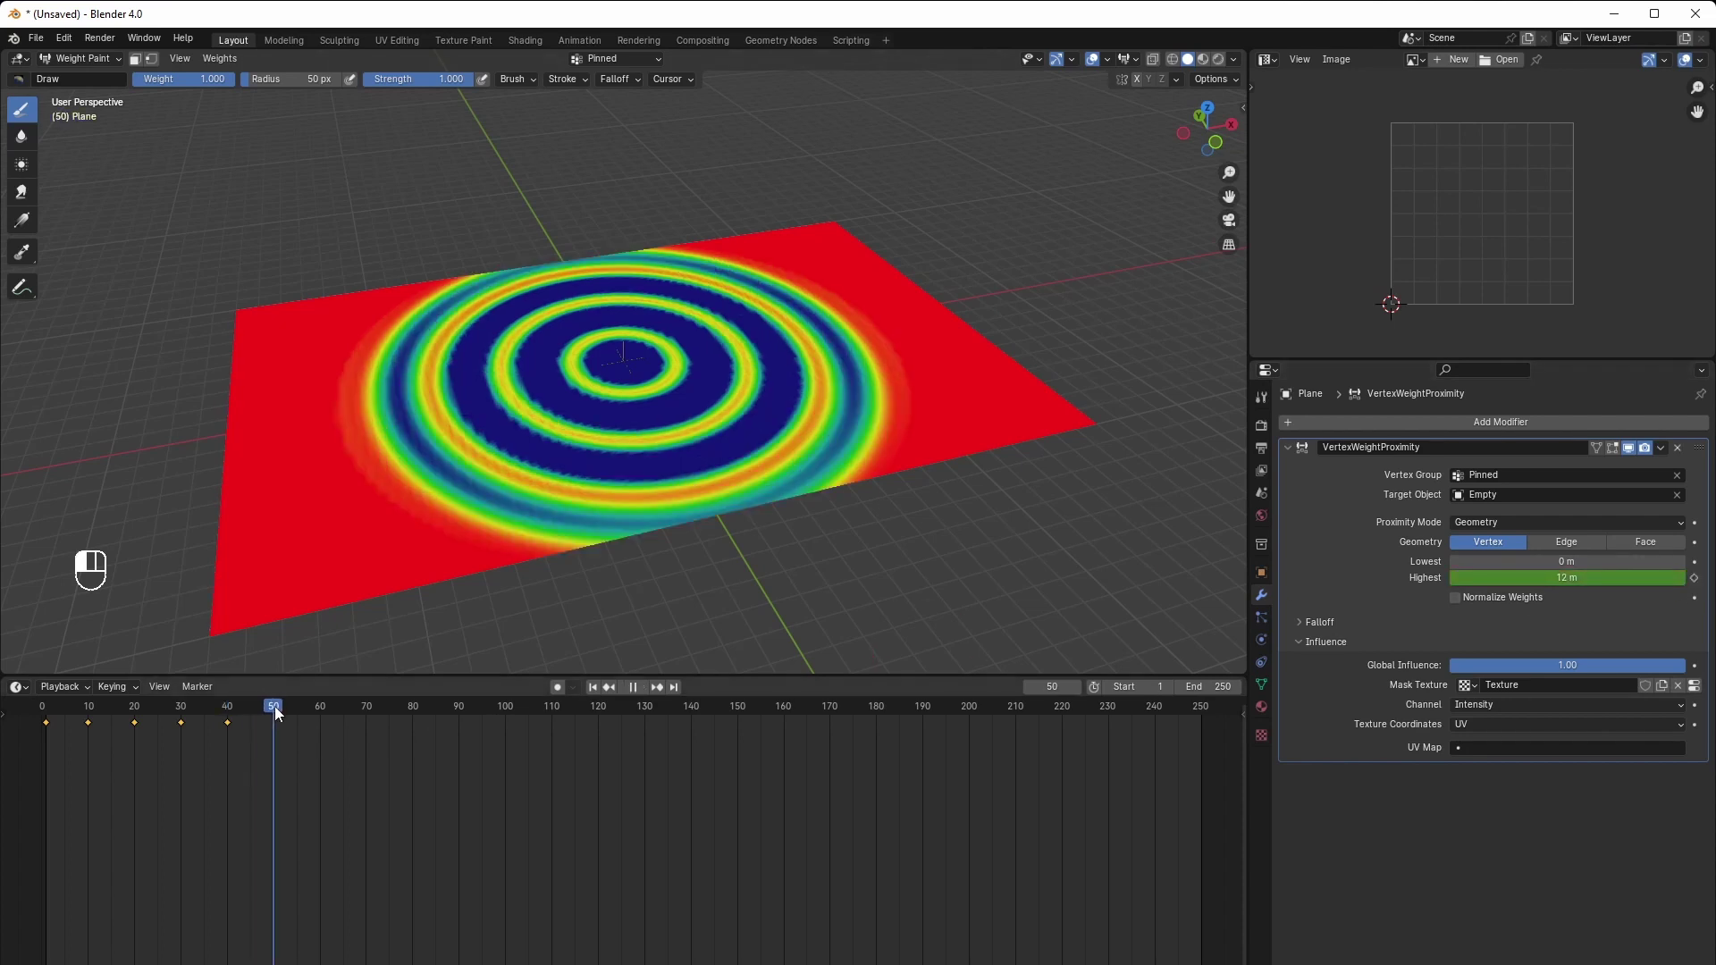
pyautogui.click(1527, 580)
pyautogui.write('15')
pyautogui.press('Return')
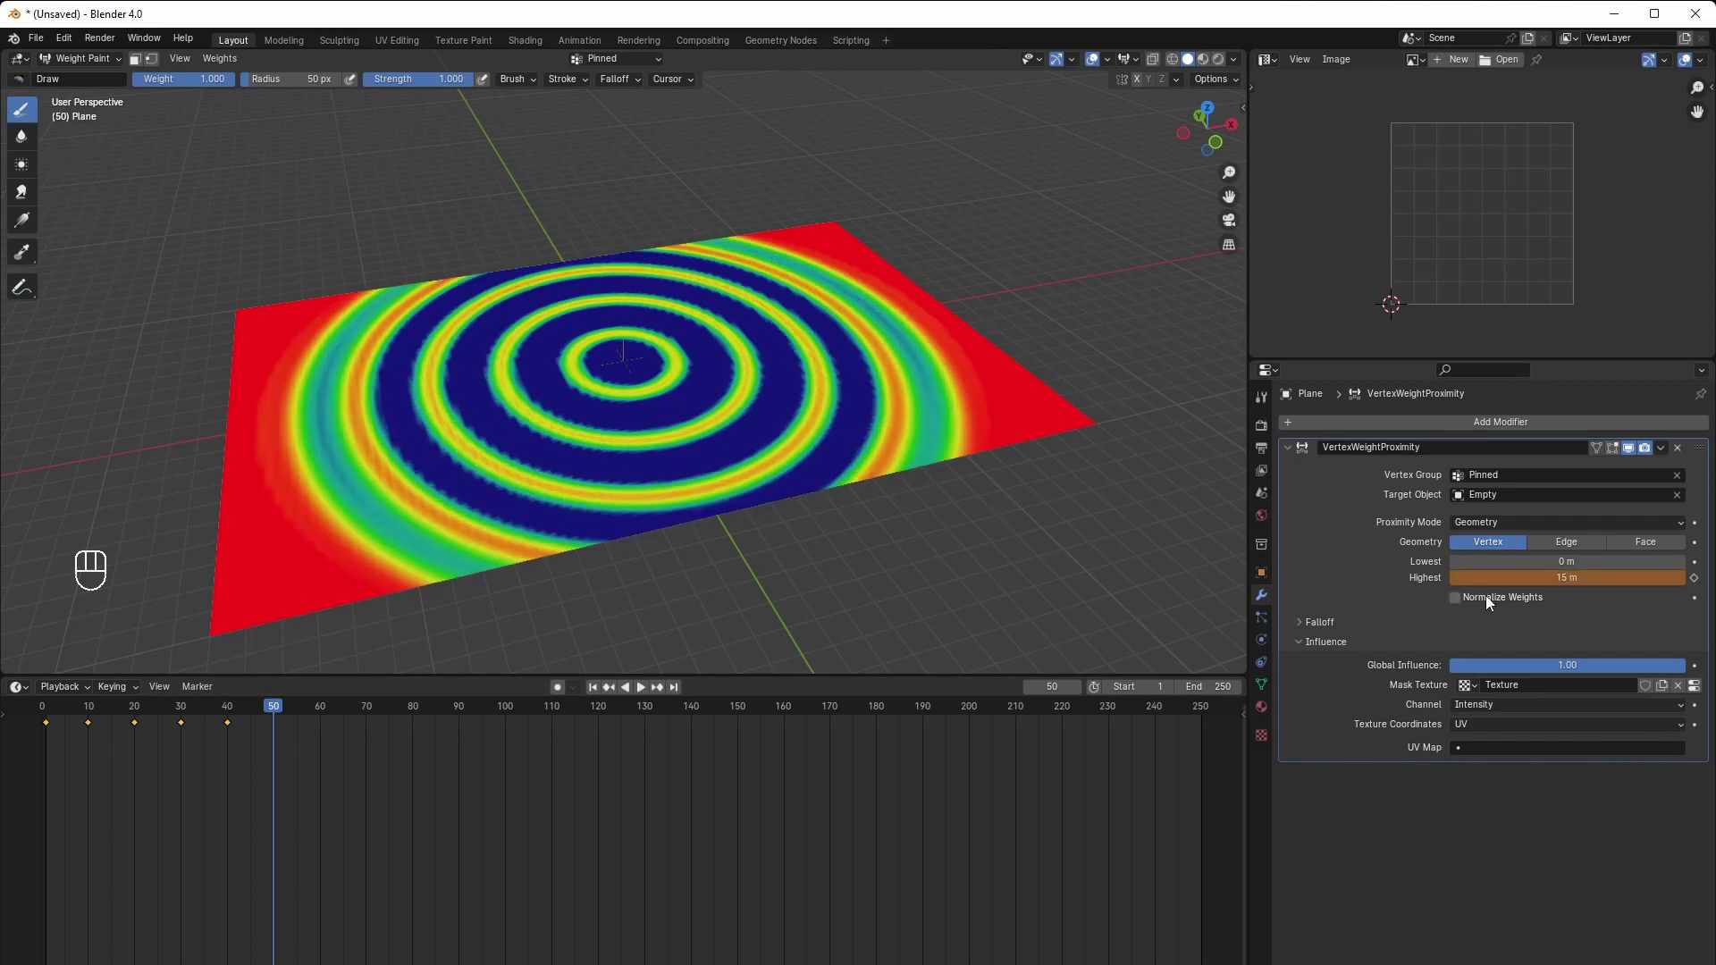
pyautogui.click(1693, 579)
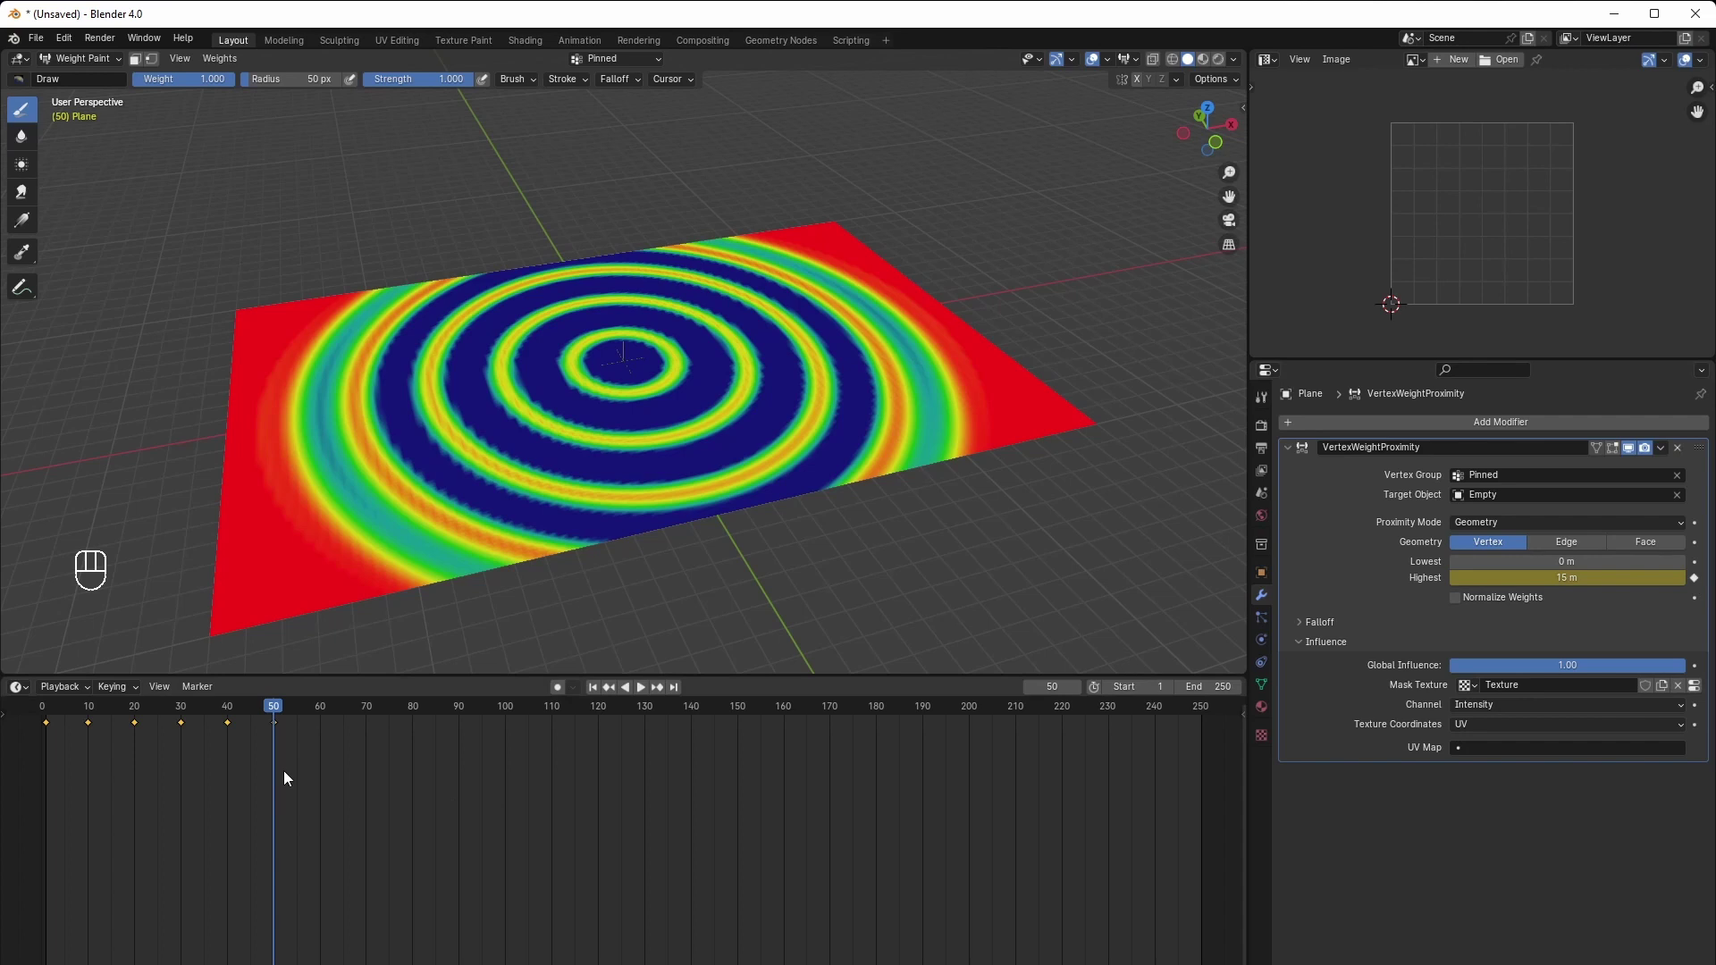
# Set the highest-distance keyframes to Constant interpolation and return to the first frame
pyautogui.press('t')
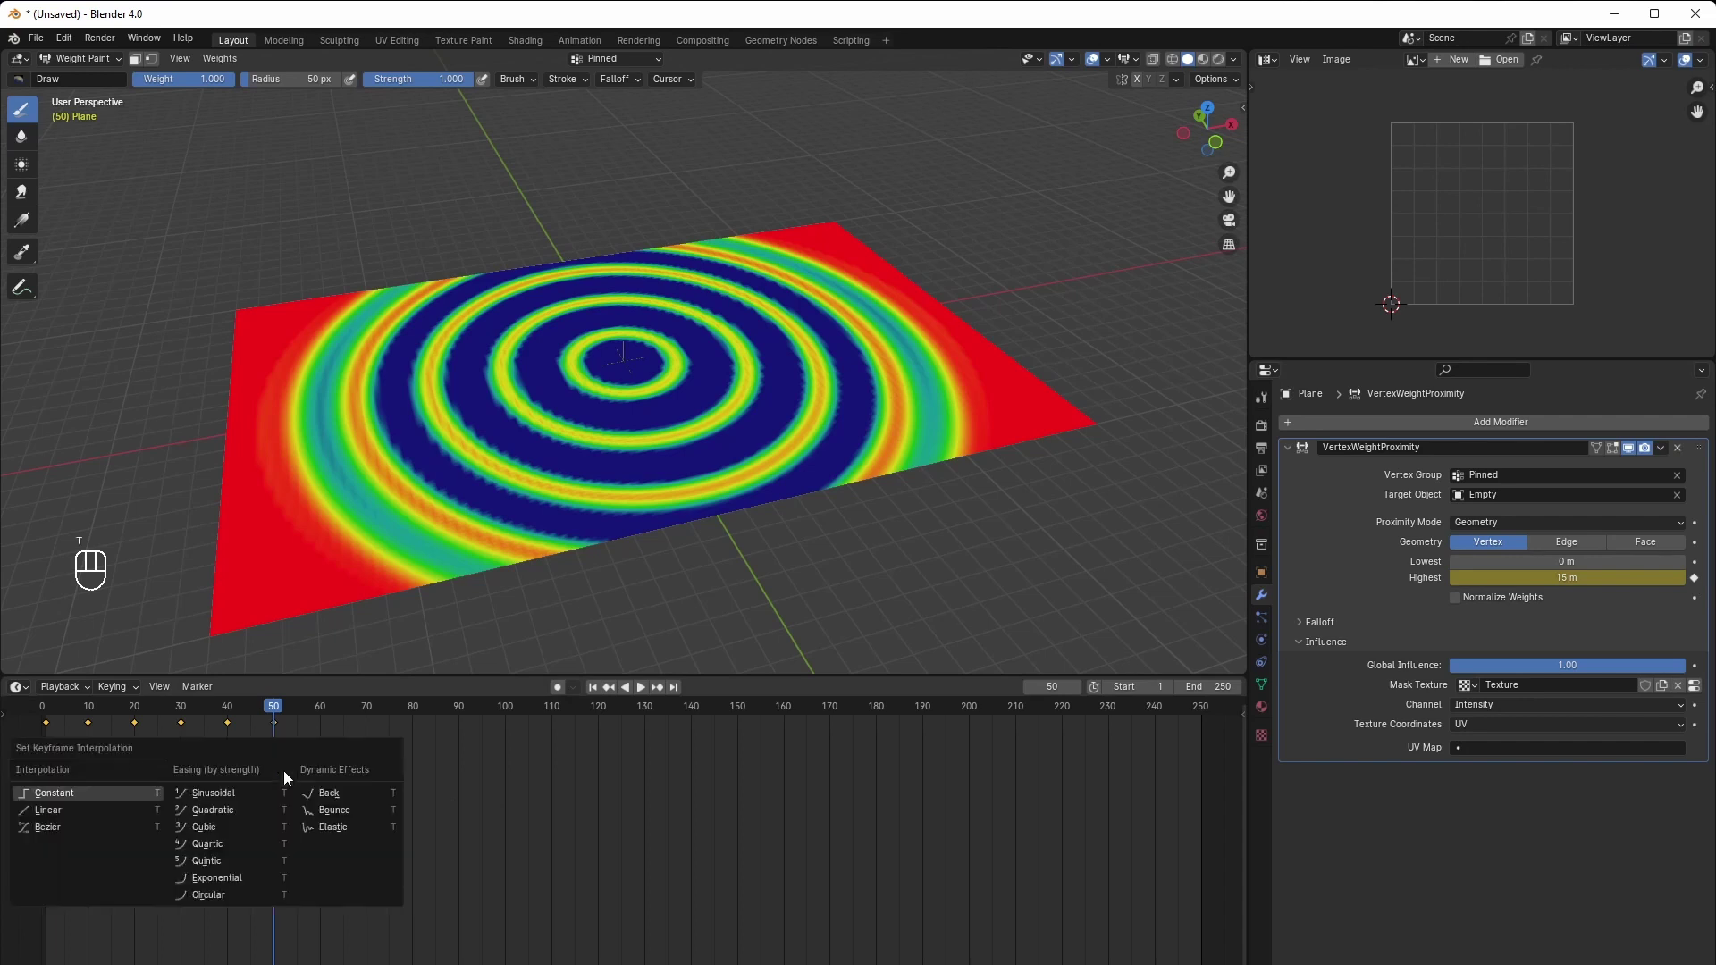
pyautogui.click(73, 792)
pyautogui.click(593, 687)
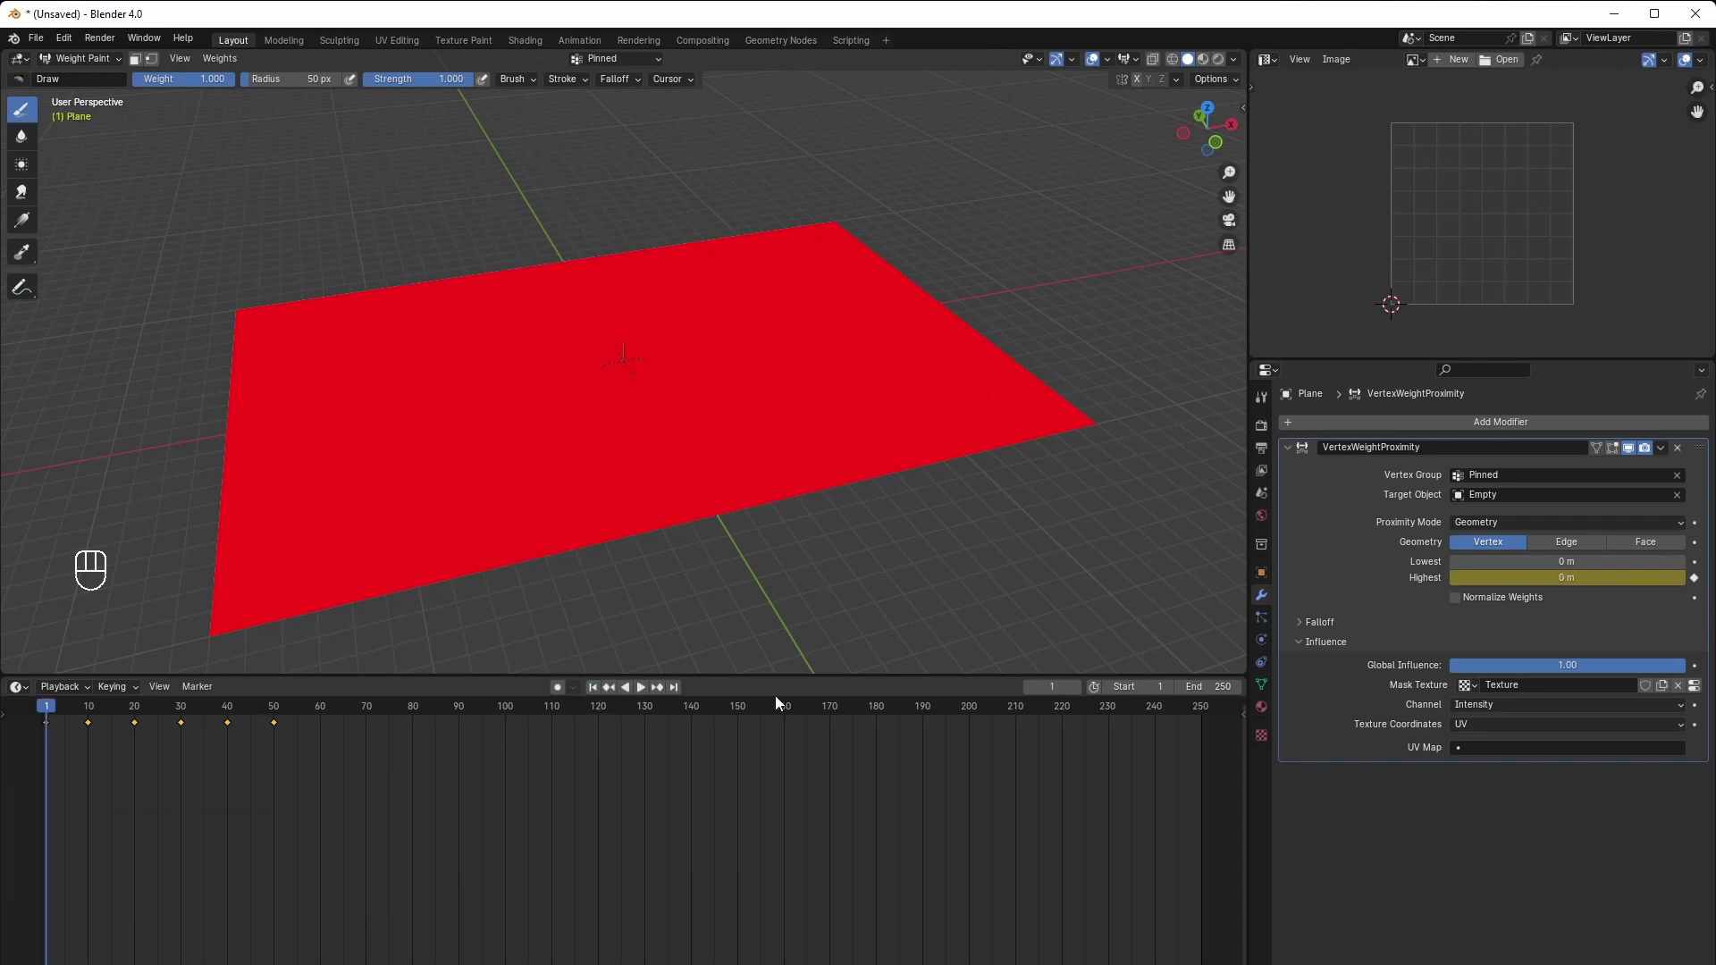
# Set the animation's end frame to 80
pyautogui.click(1198, 689)
pyautogui.write('80')
pyautogui.press('Return')
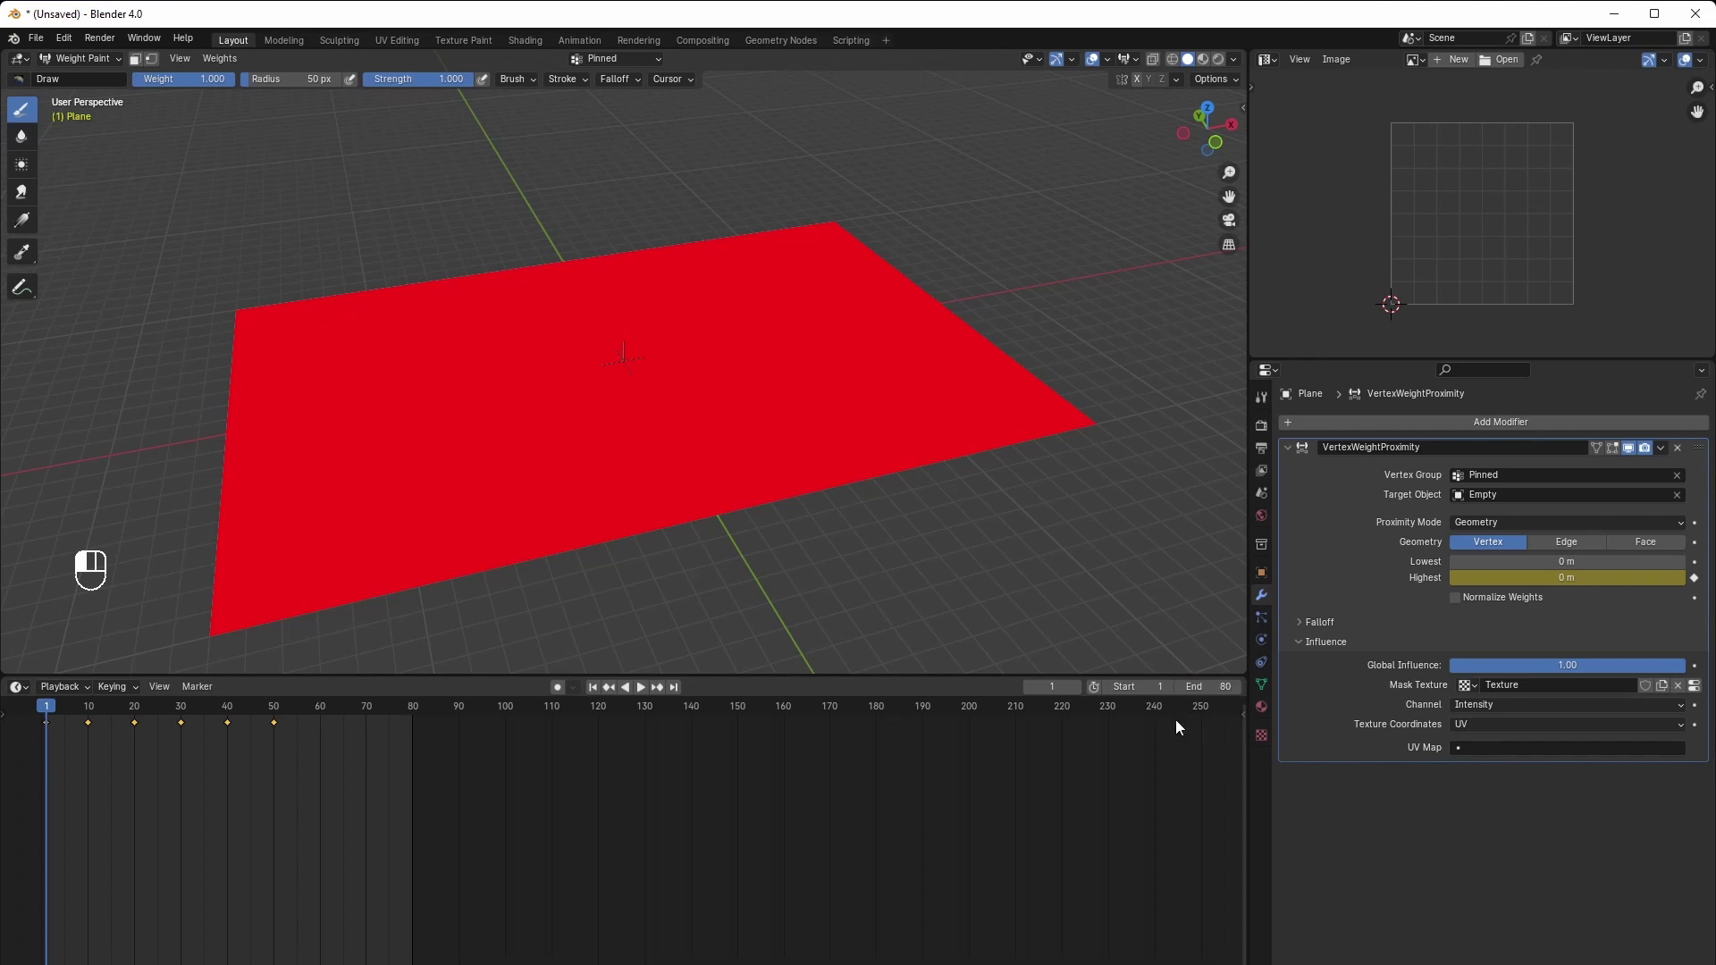
# Switch the plane from Weight Paint to Object Mode and enlarge the 3D viewport by shrinking the timeline and side editors
pyautogui.moveTo(990, 579); pyautogui.dragTo(529, 437, button='middle')
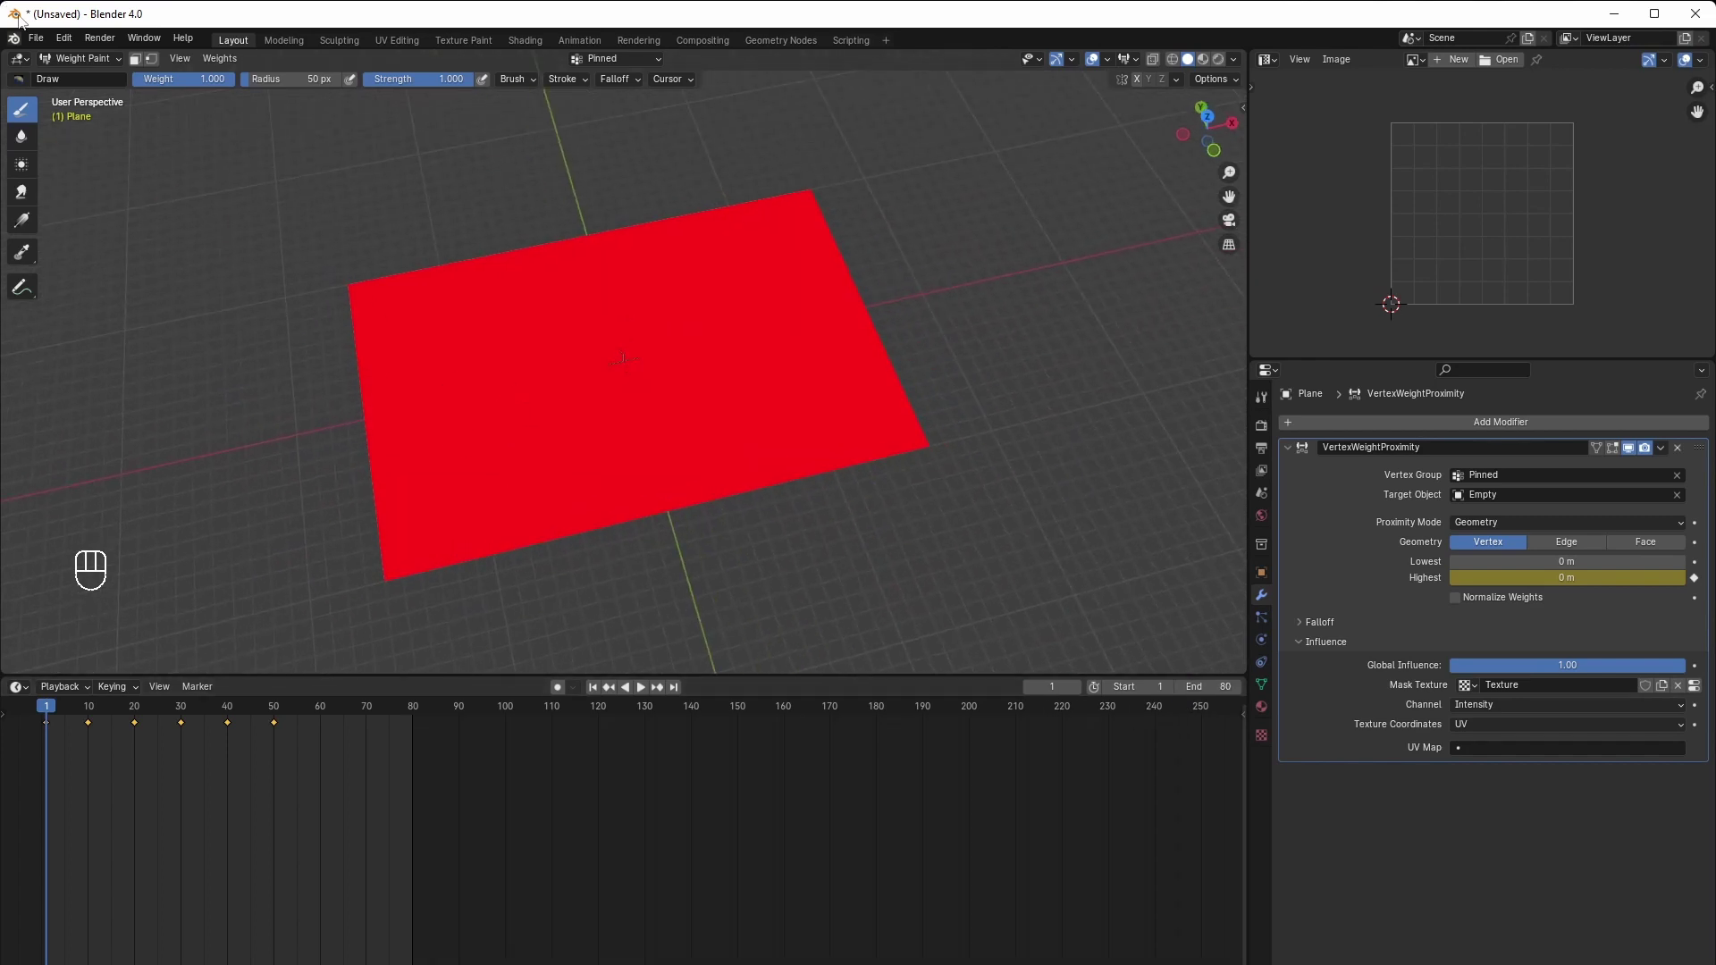
pyautogui.click(79, 58)
pyautogui.click(79, 82)
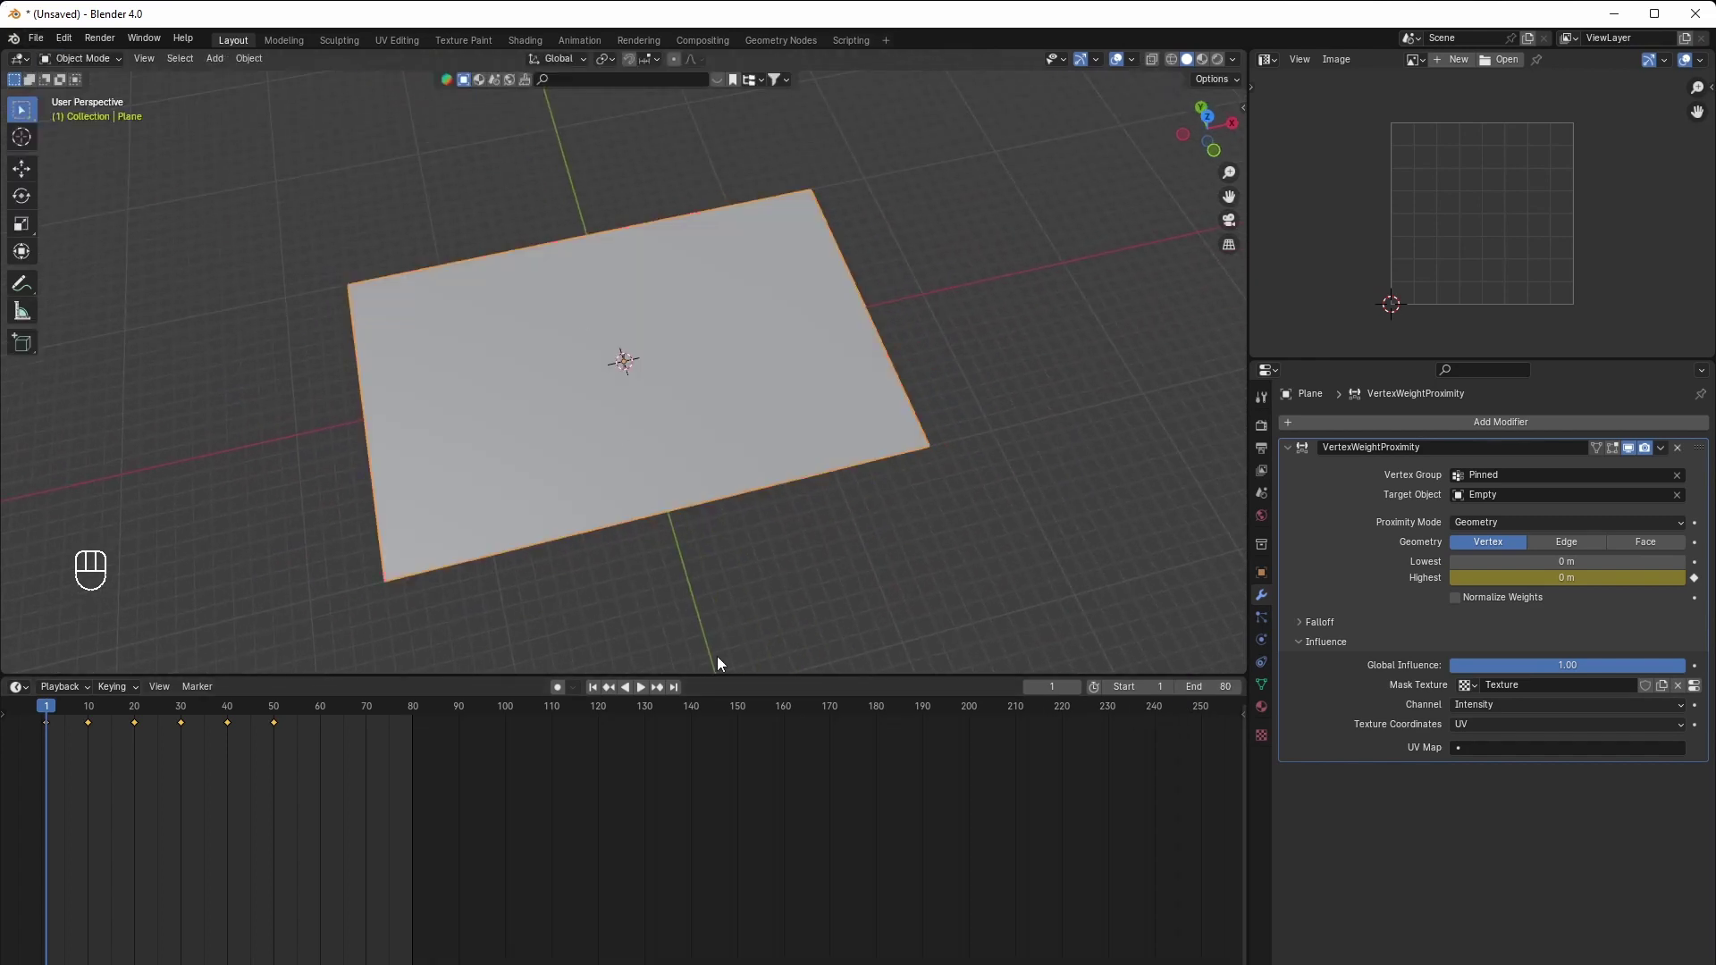
pyautogui.moveTo(733, 674); pyautogui.dragTo(858, 829)
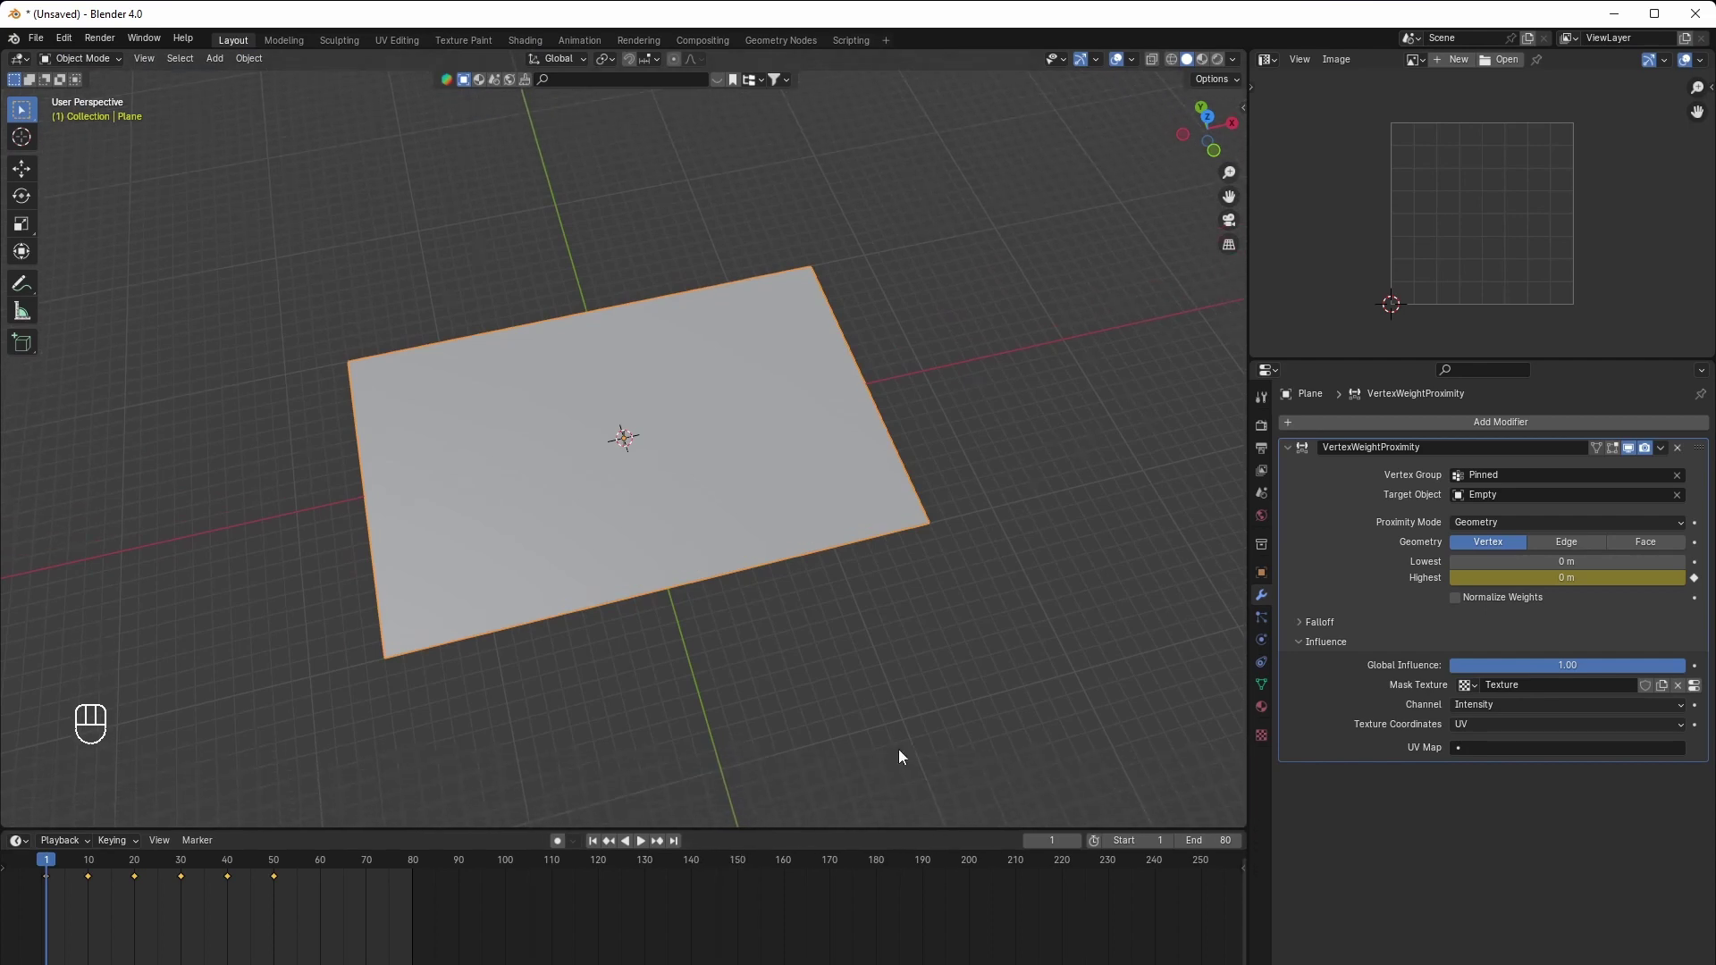
pyautogui.moveTo(1247, 535); pyautogui.dragTo(1287, 537)
# Add Cloth physics to the plane with 10 quality steps and a vertex mass of 3 kg
pyautogui.click(1302, 640)
pyautogui.click(1453, 457)
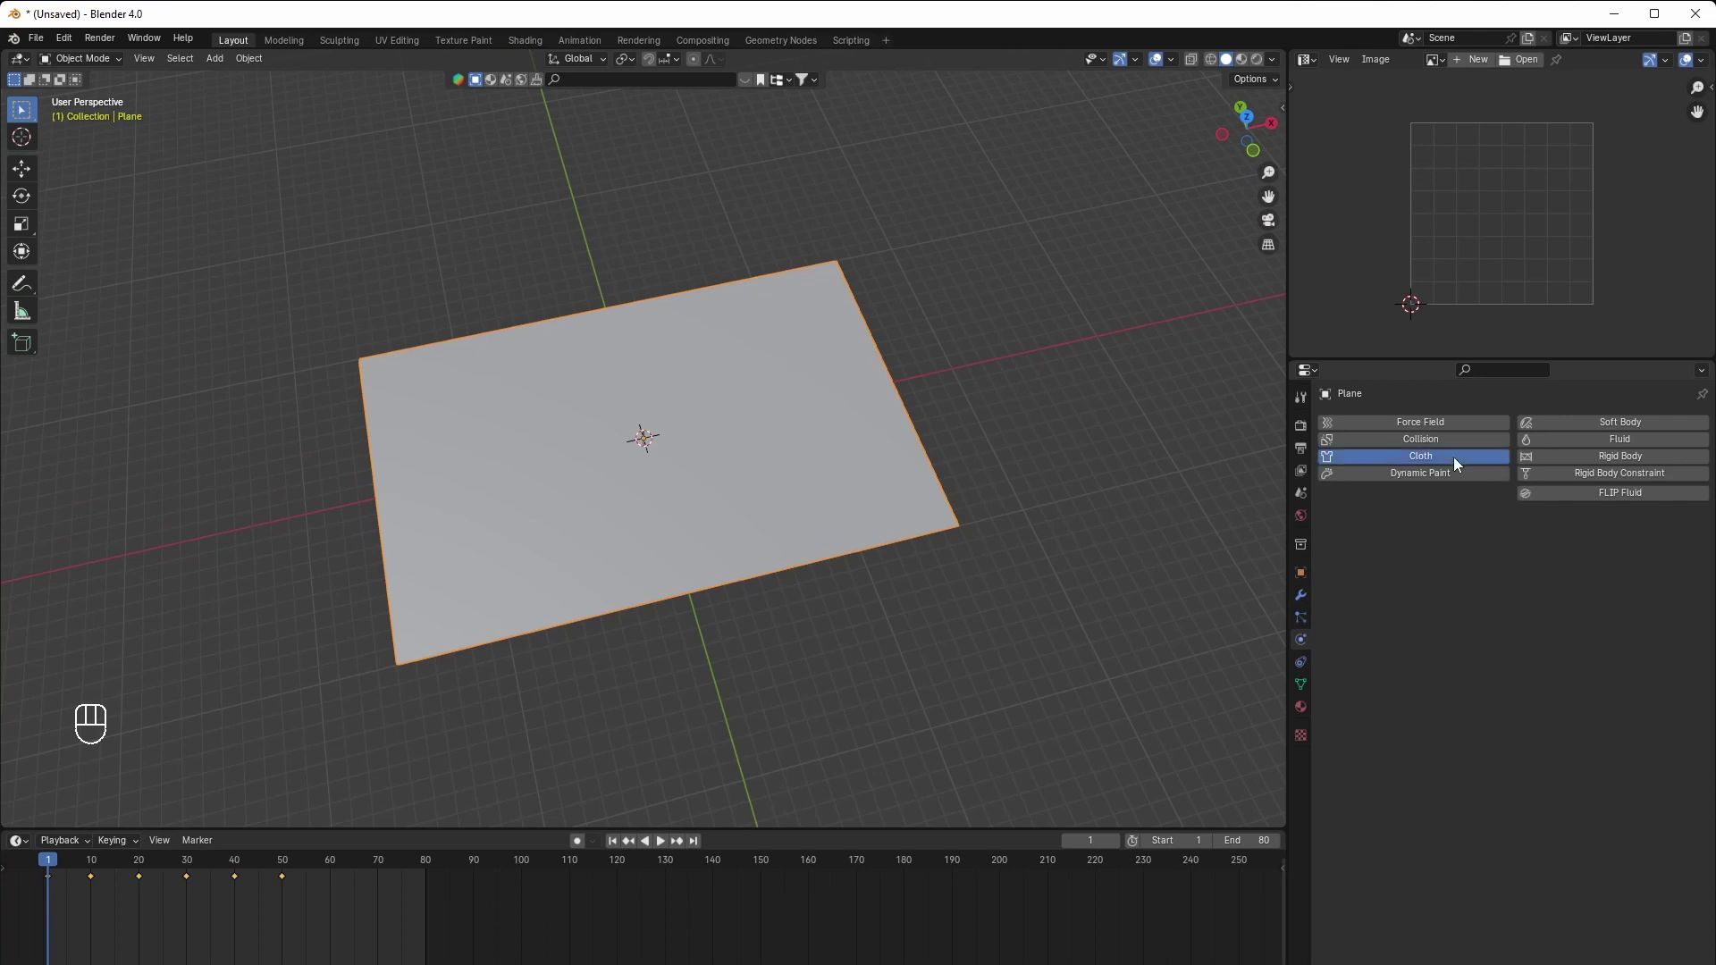
pyautogui.moveTo(888, 617); pyautogui.dragTo(858, 536, button='middle')
pyautogui.click(1530, 543)
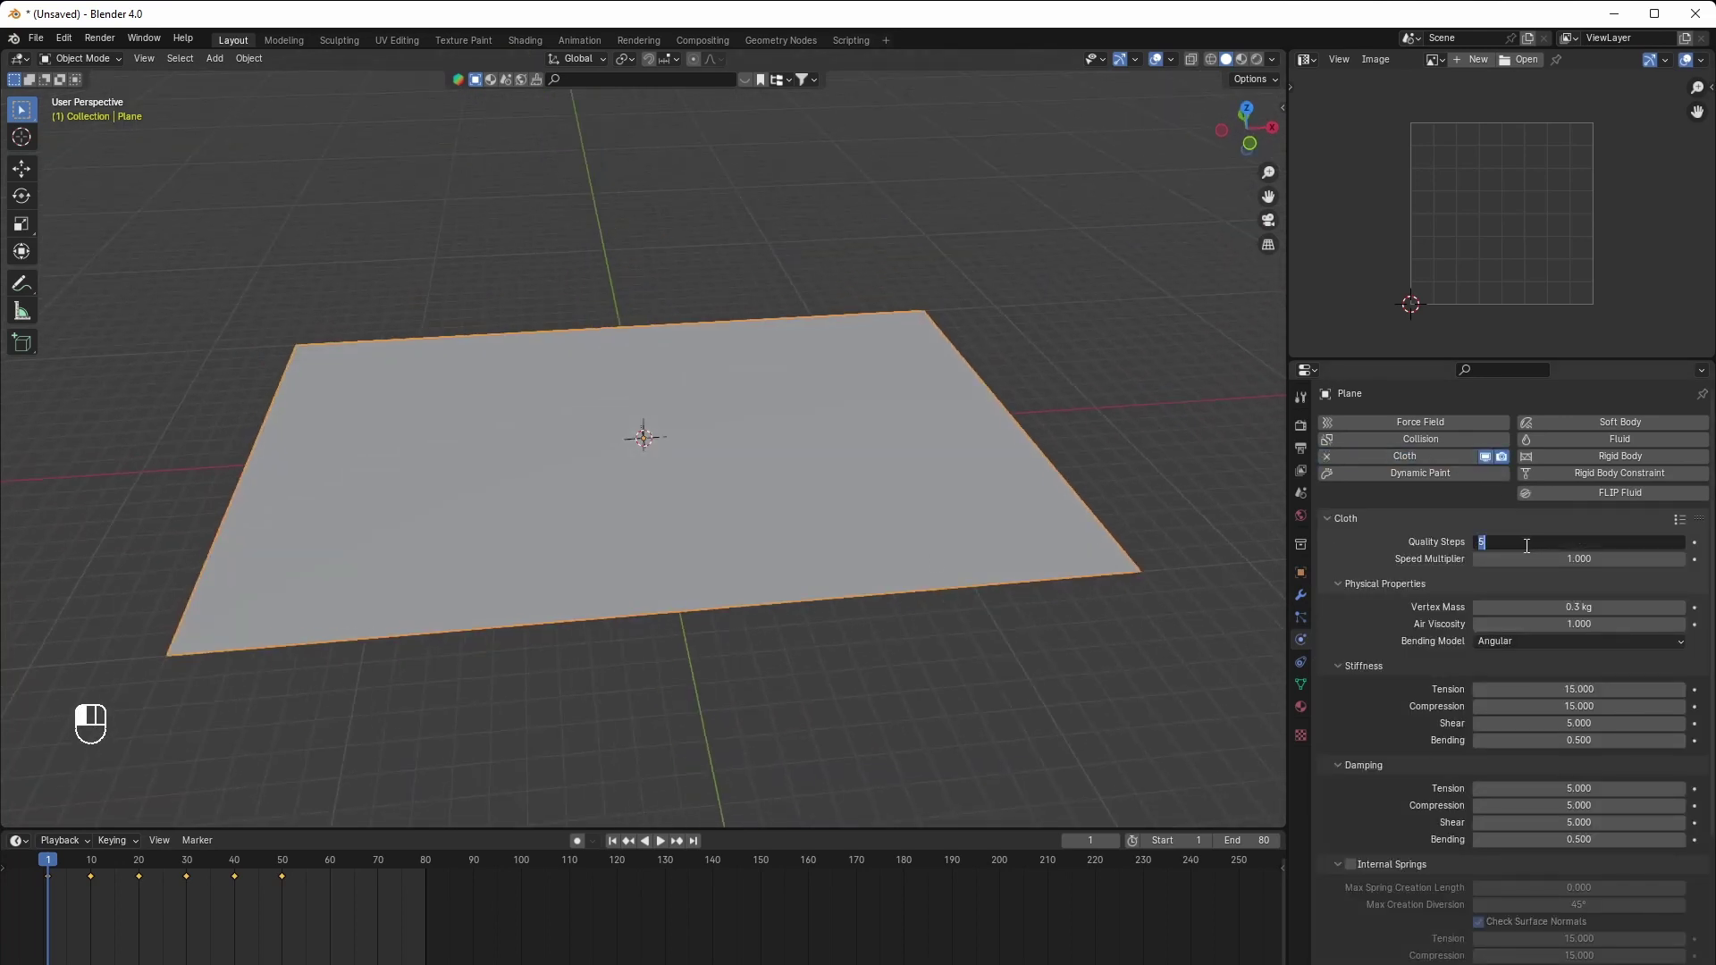
pyautogui.write('10')
pyautogui.press('Return')
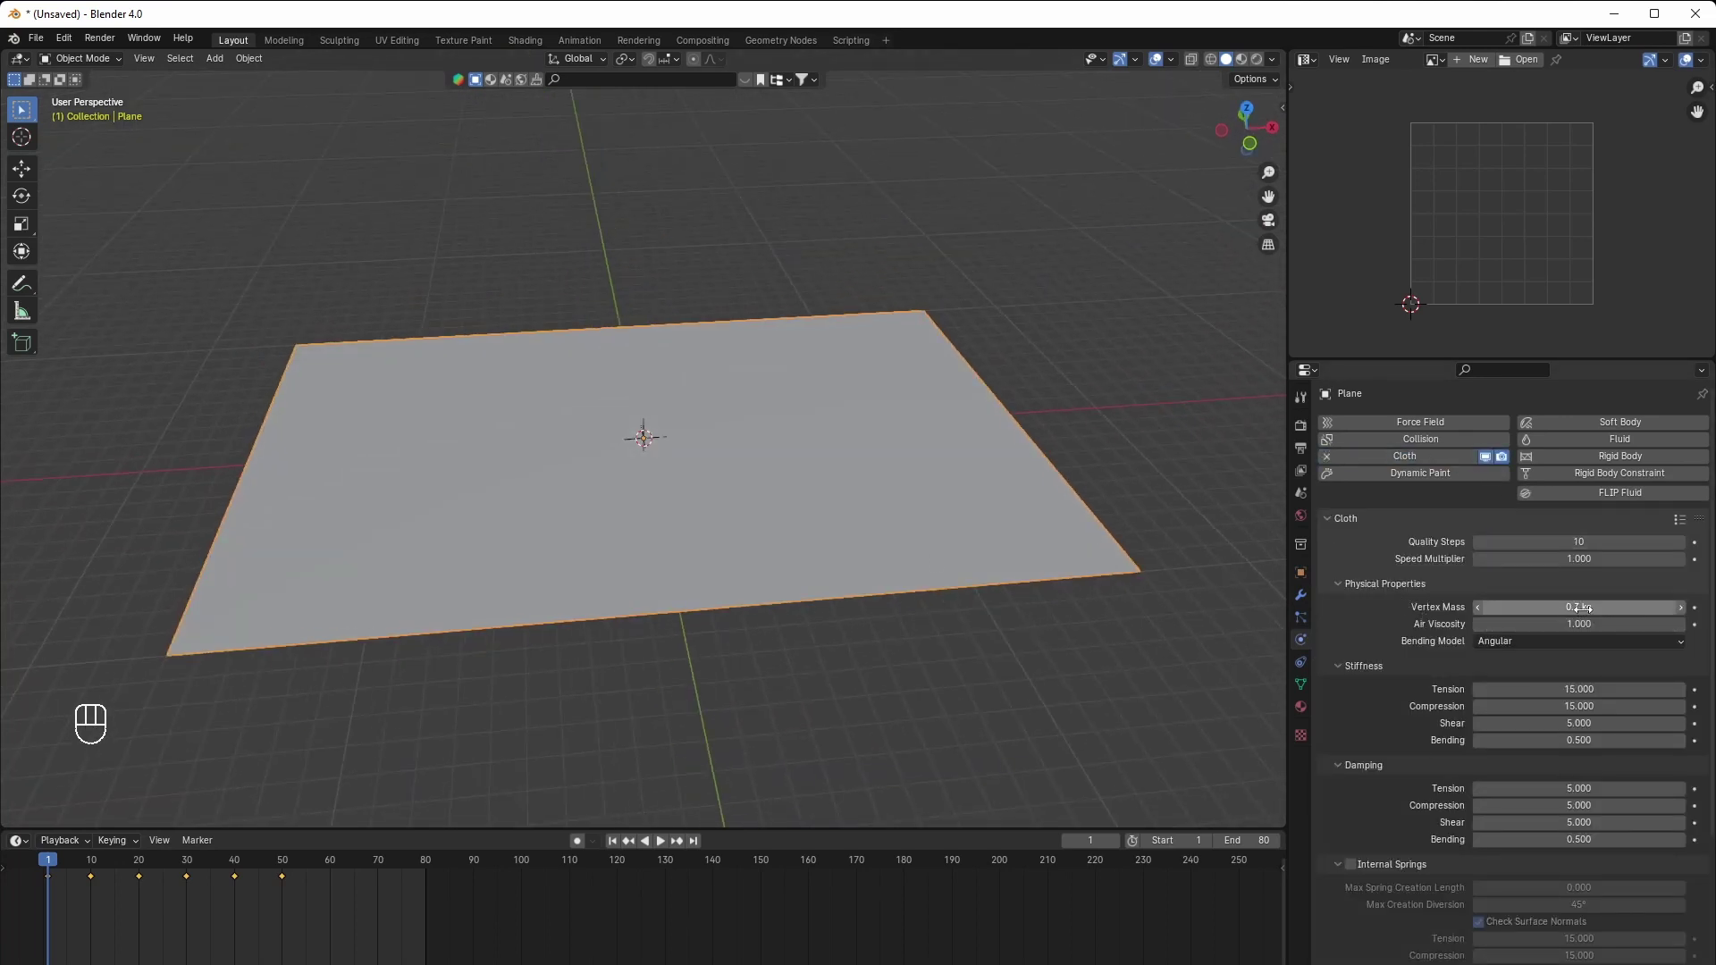
pyautogui.click(1569, 608)
pyautogui.write('3')
pyautogui.press('Return')
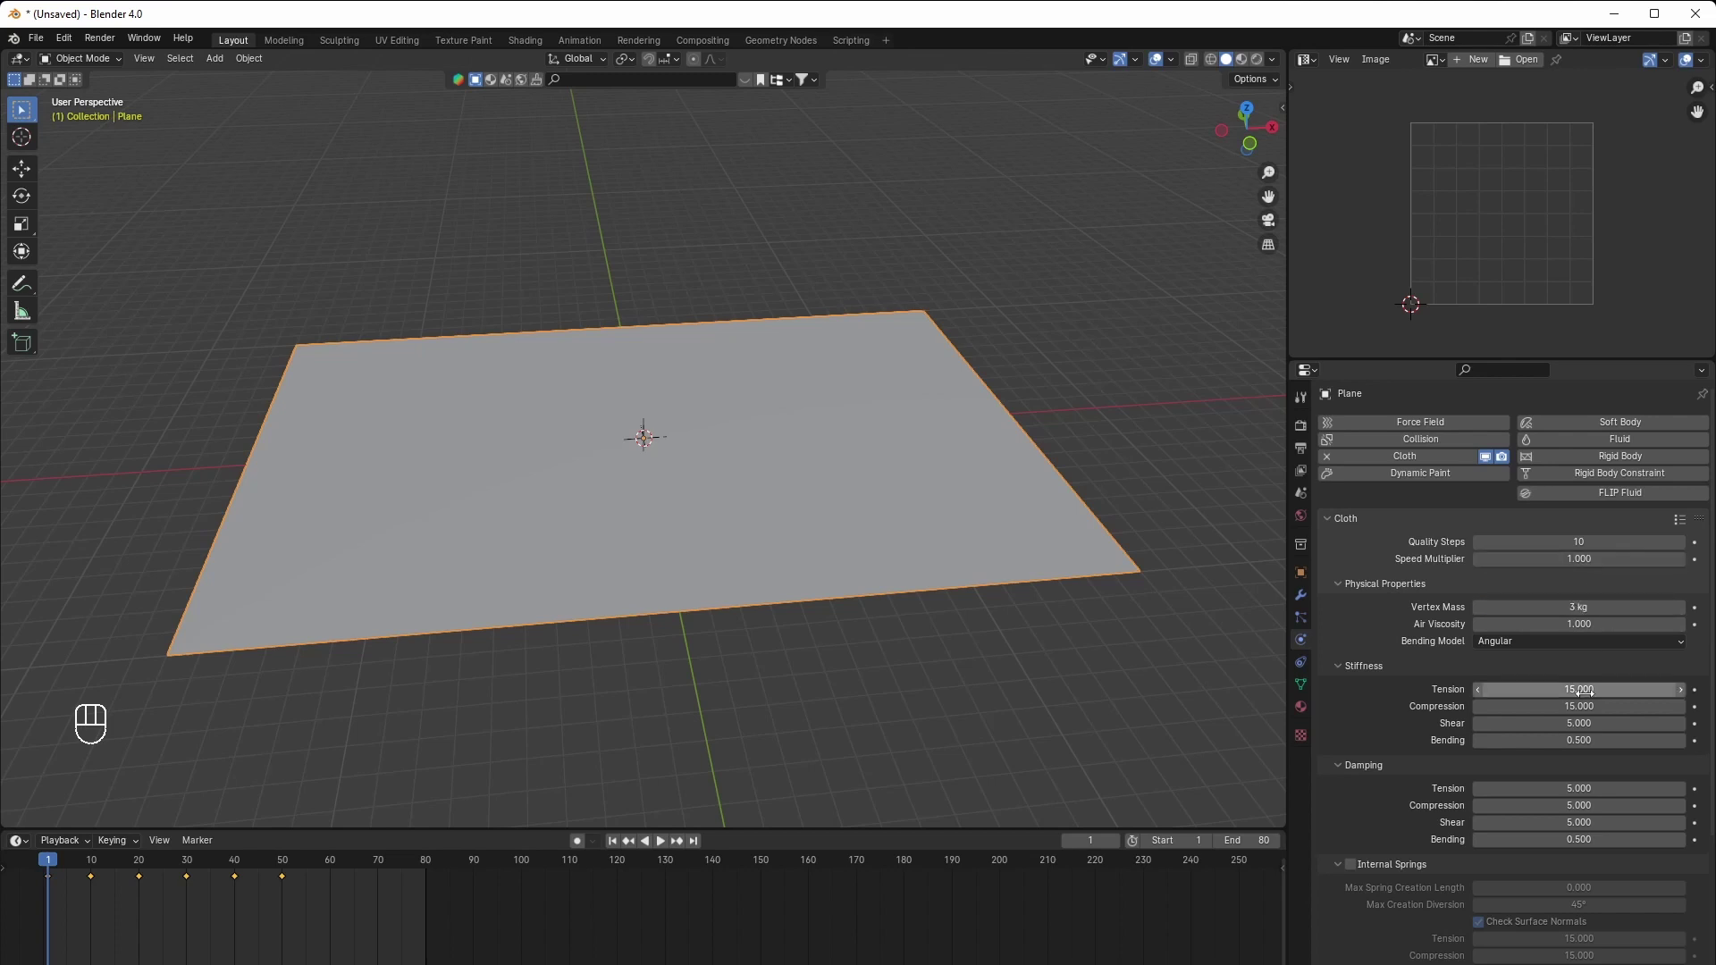
# Set the cloth's tension, compression and shear stiffness to 30 and its bending stiffness to 5
pyautogui.moveTo(1581, 689); pyautogui.dragTo(1571, 725)
pyautogui.click(1517, 662)
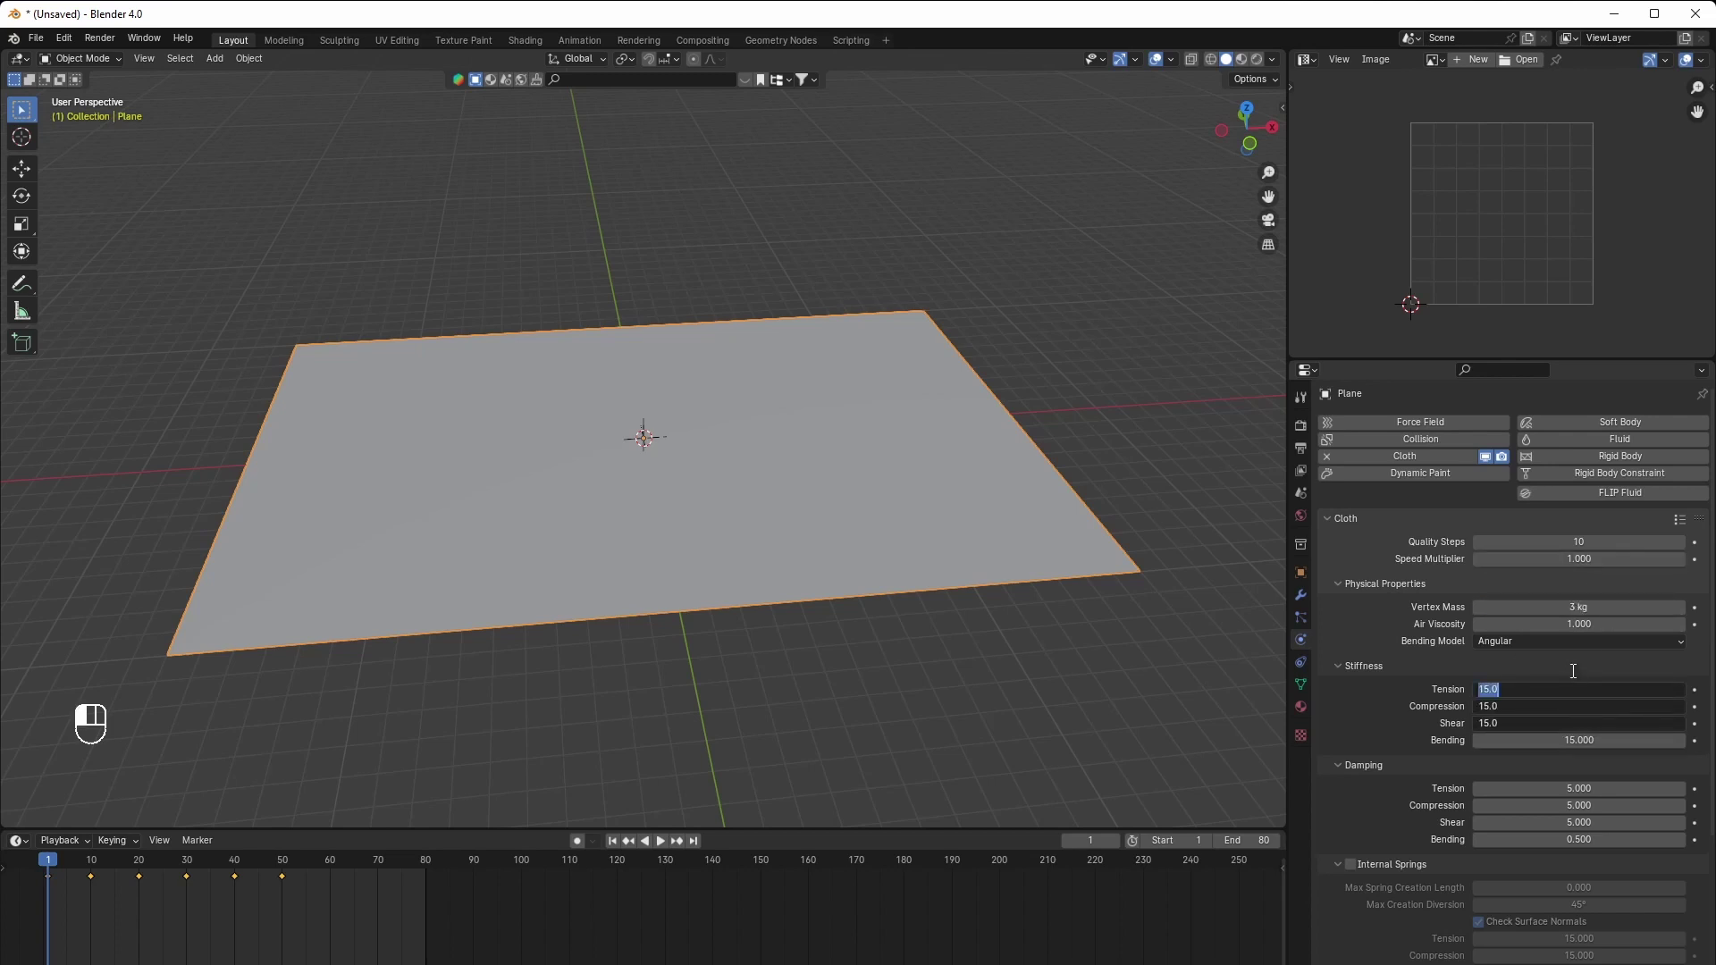
pyautogui.write('30')
pyautogui.press('Return')
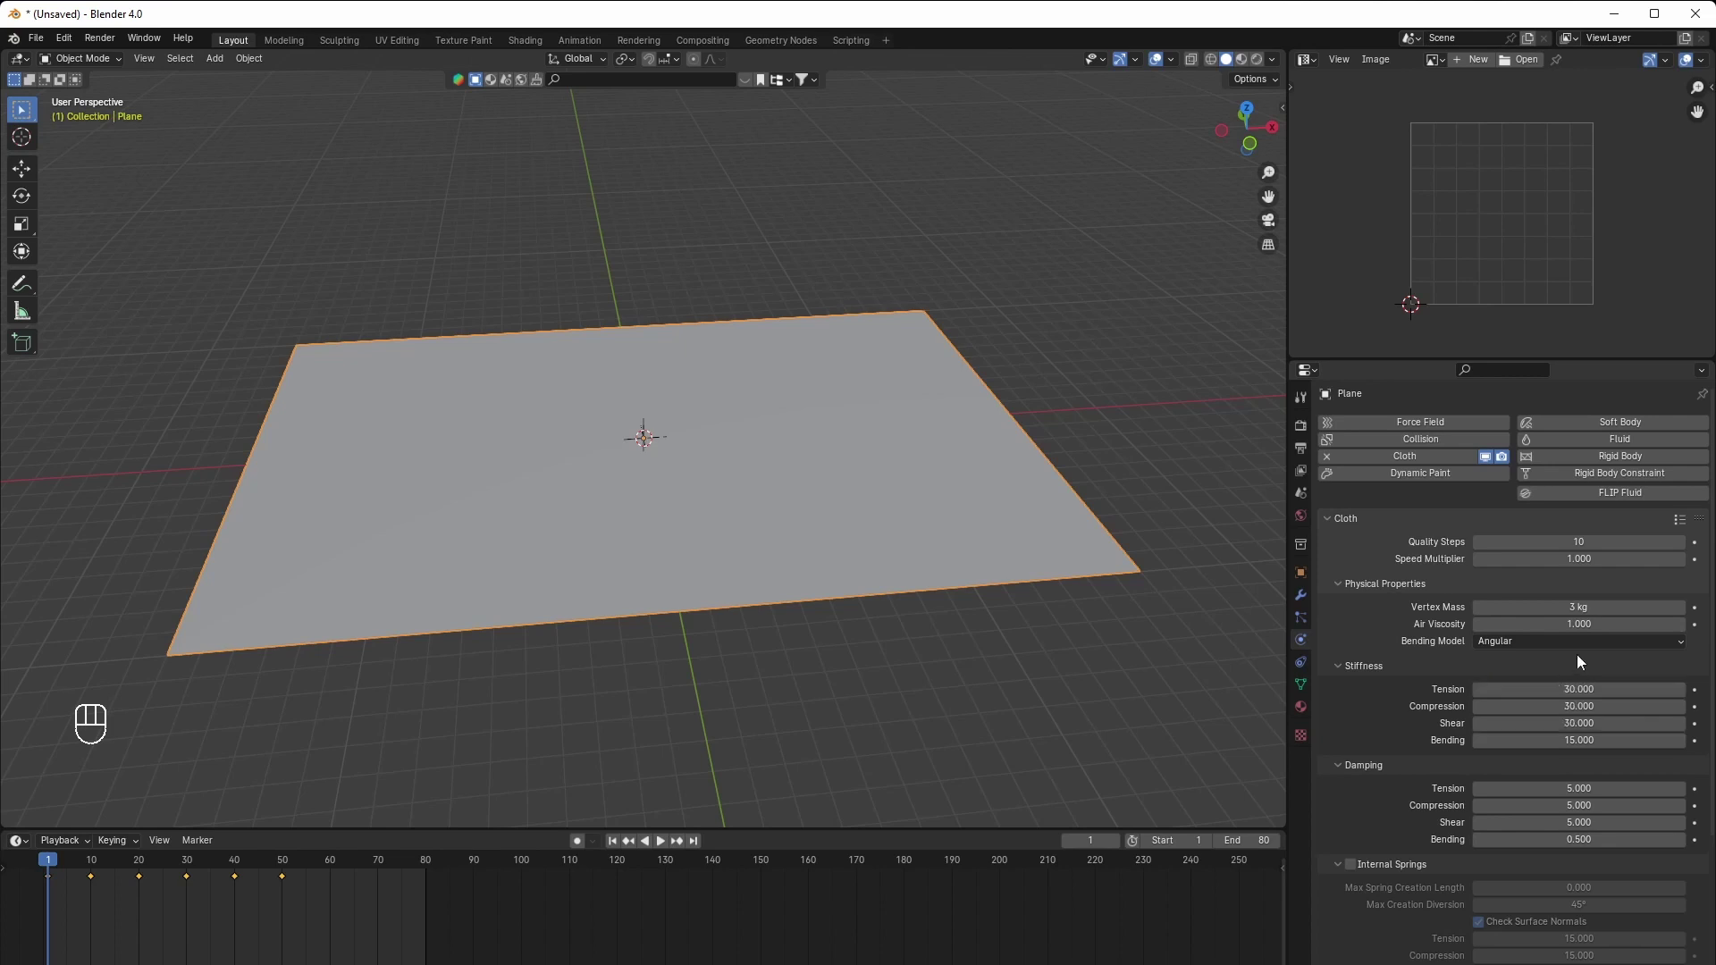
pyautogui.click(1579, 740)
pyautogui.write('5')
pyautogui.press('Return')
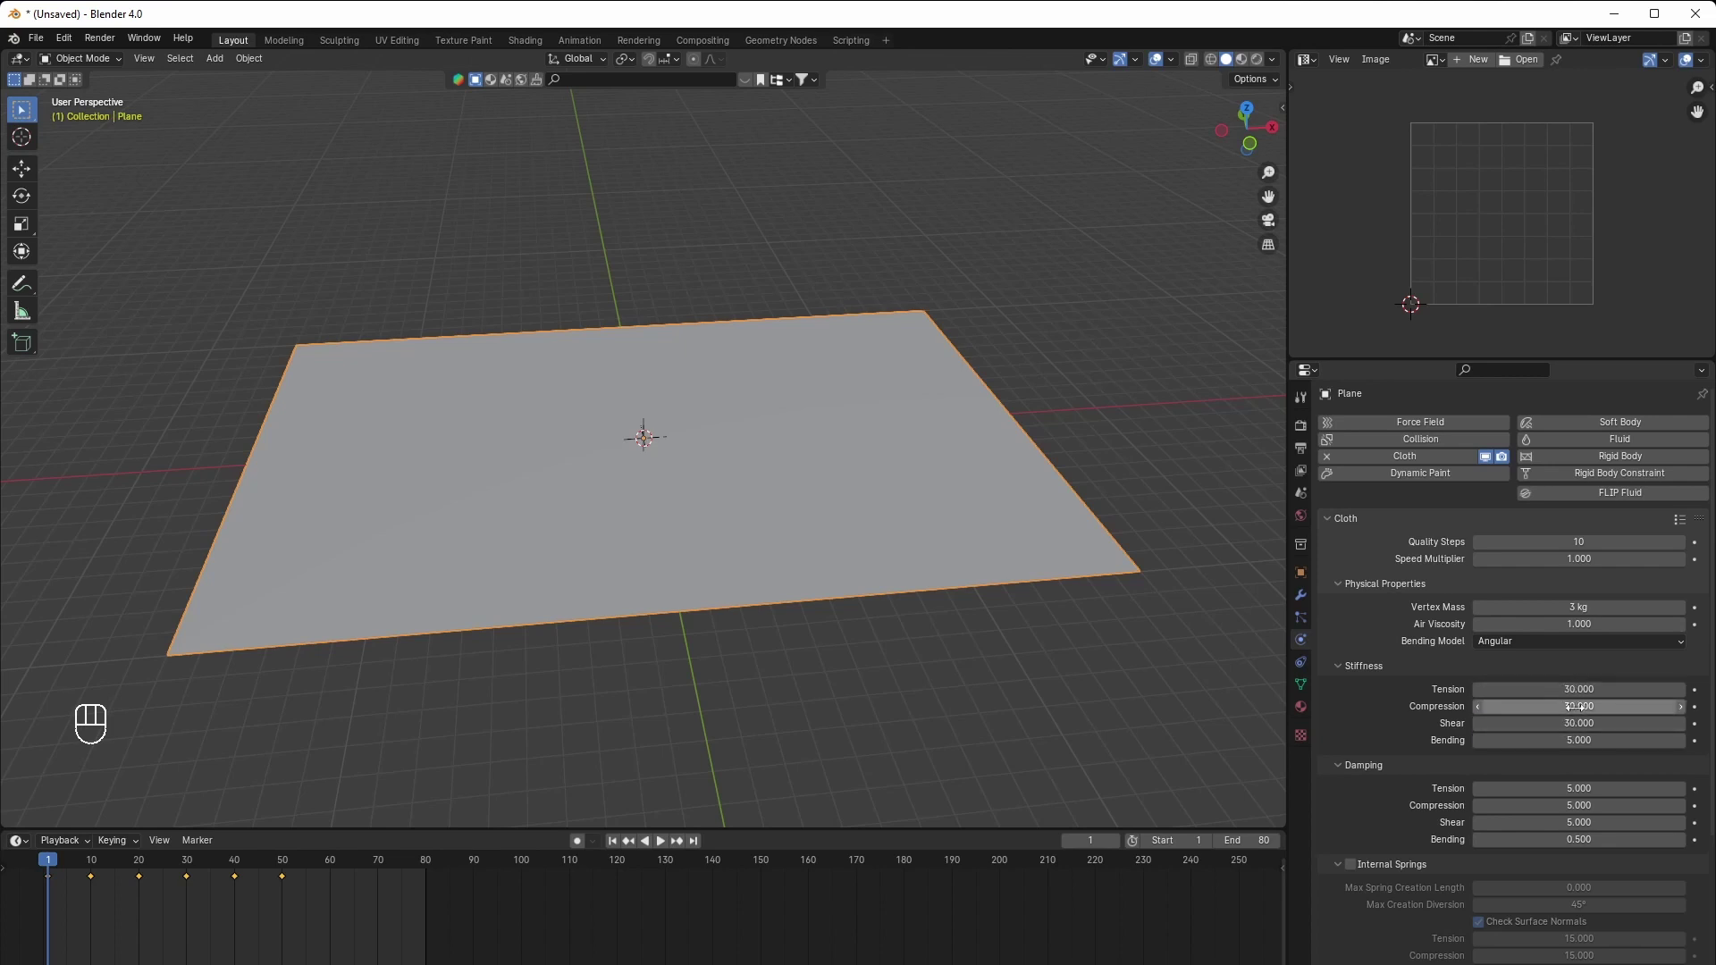
# Enable Pressure for the cloth and set it to 20
pyautogui.scroll(-4, 1405, 715)
pyautogui.scroll(-4, 1413, 720)
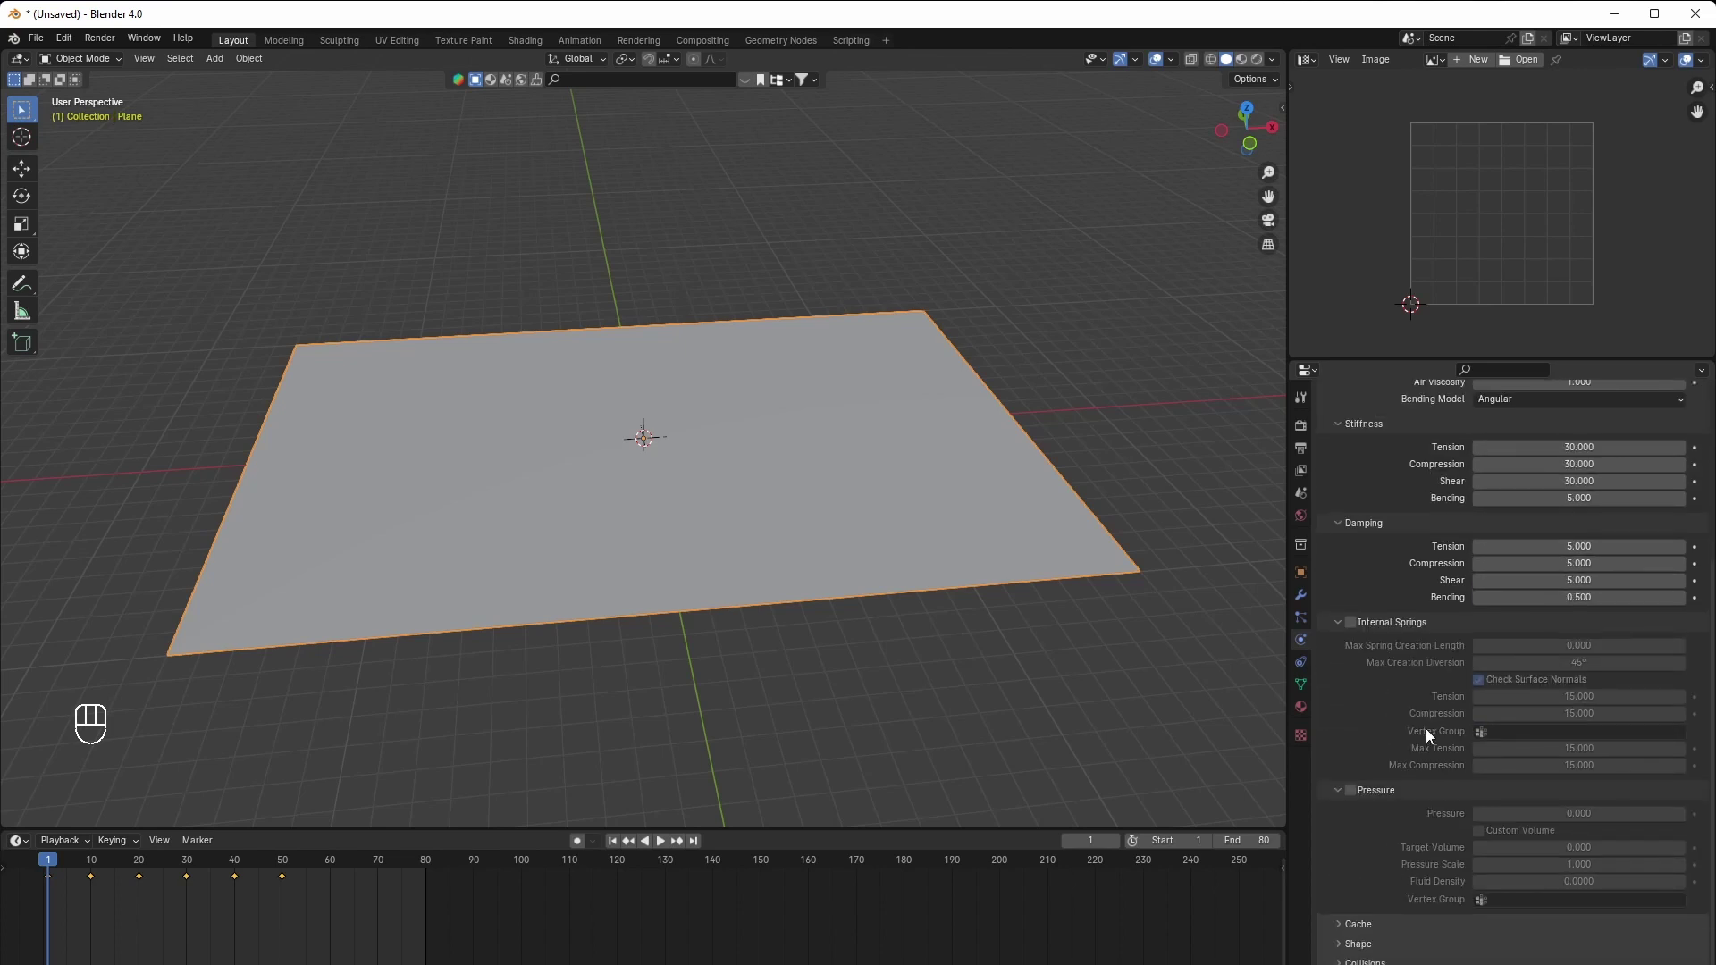
pyautogui.click(1369, 792)
pyautogui.click(1571, 812)
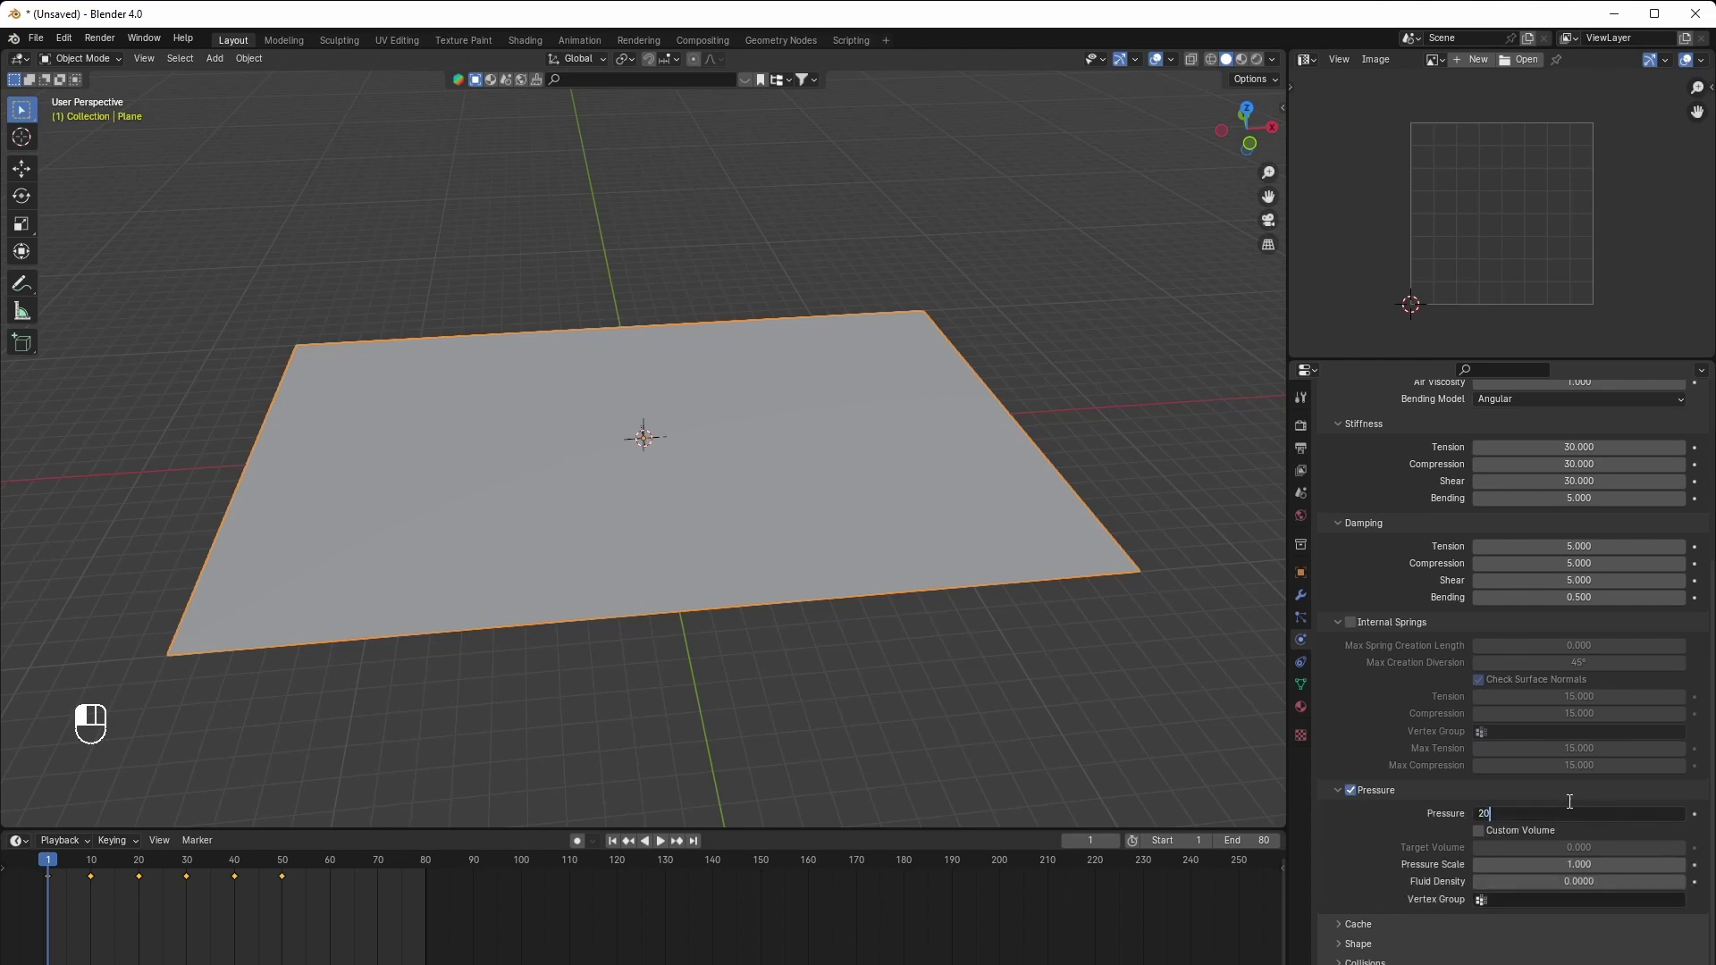
pyautogui.press('Return')
# Assign Pinned as the cloth's pin group and set the shrinking factor to -0.3
pyautogui.click(1375, 939)
pyautogui.scroll(-4, 1450, 818)
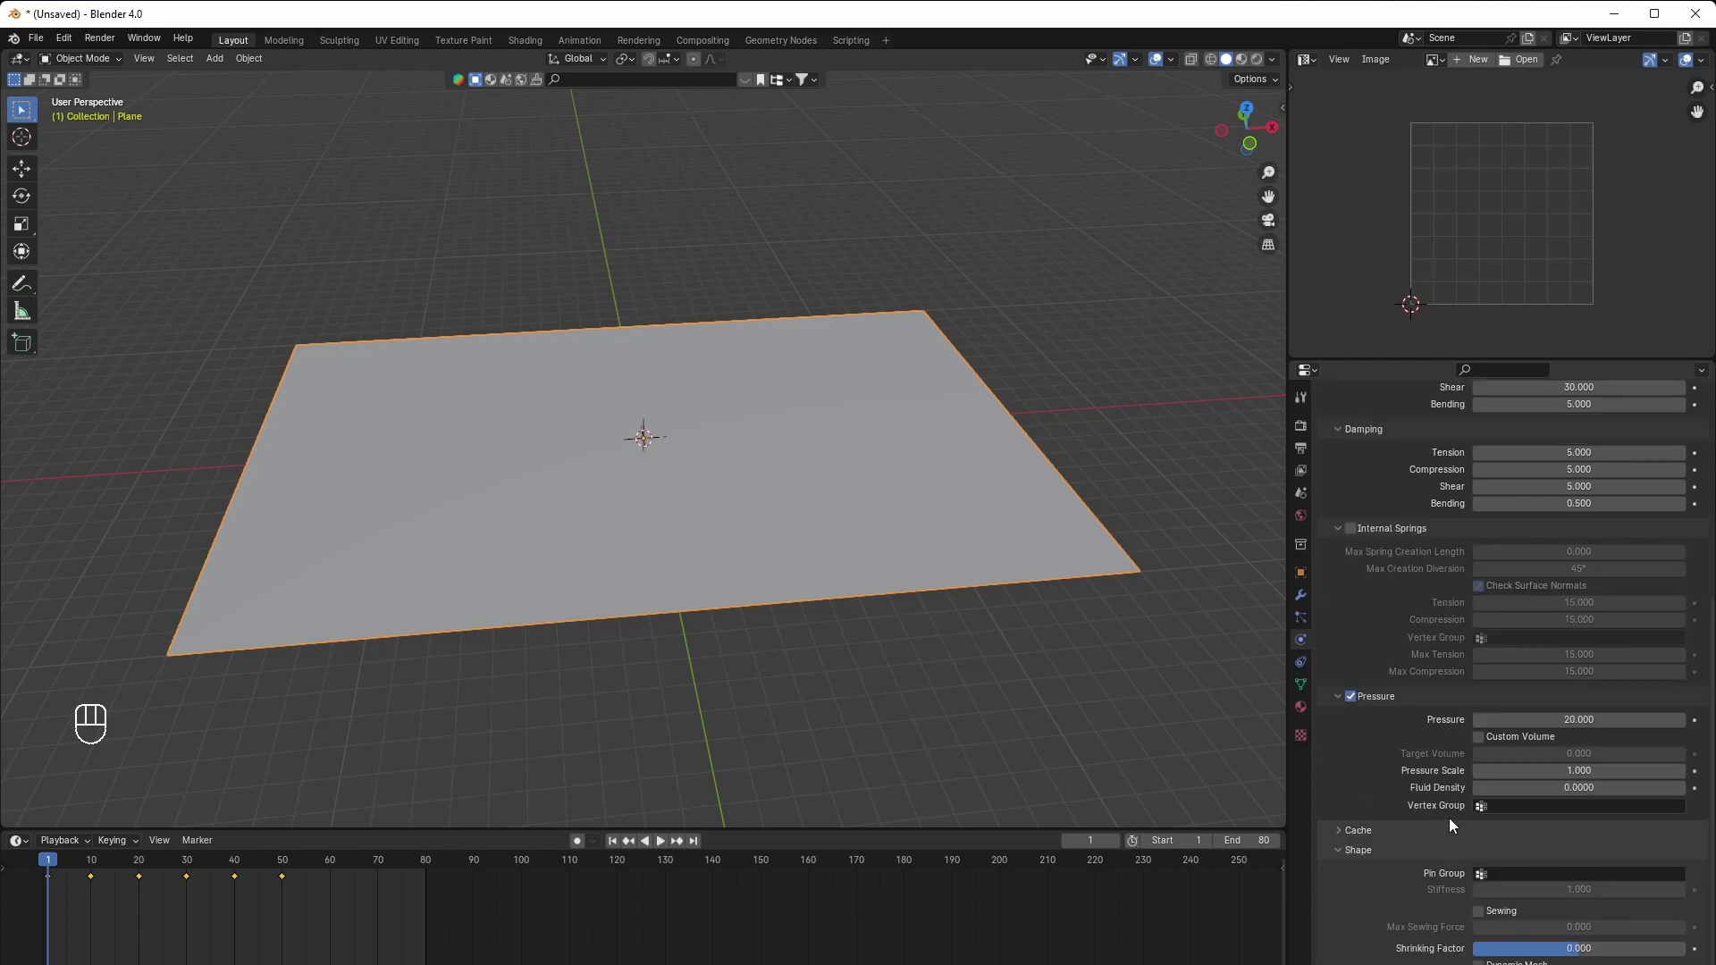
pyautogui.click(1528, 849)
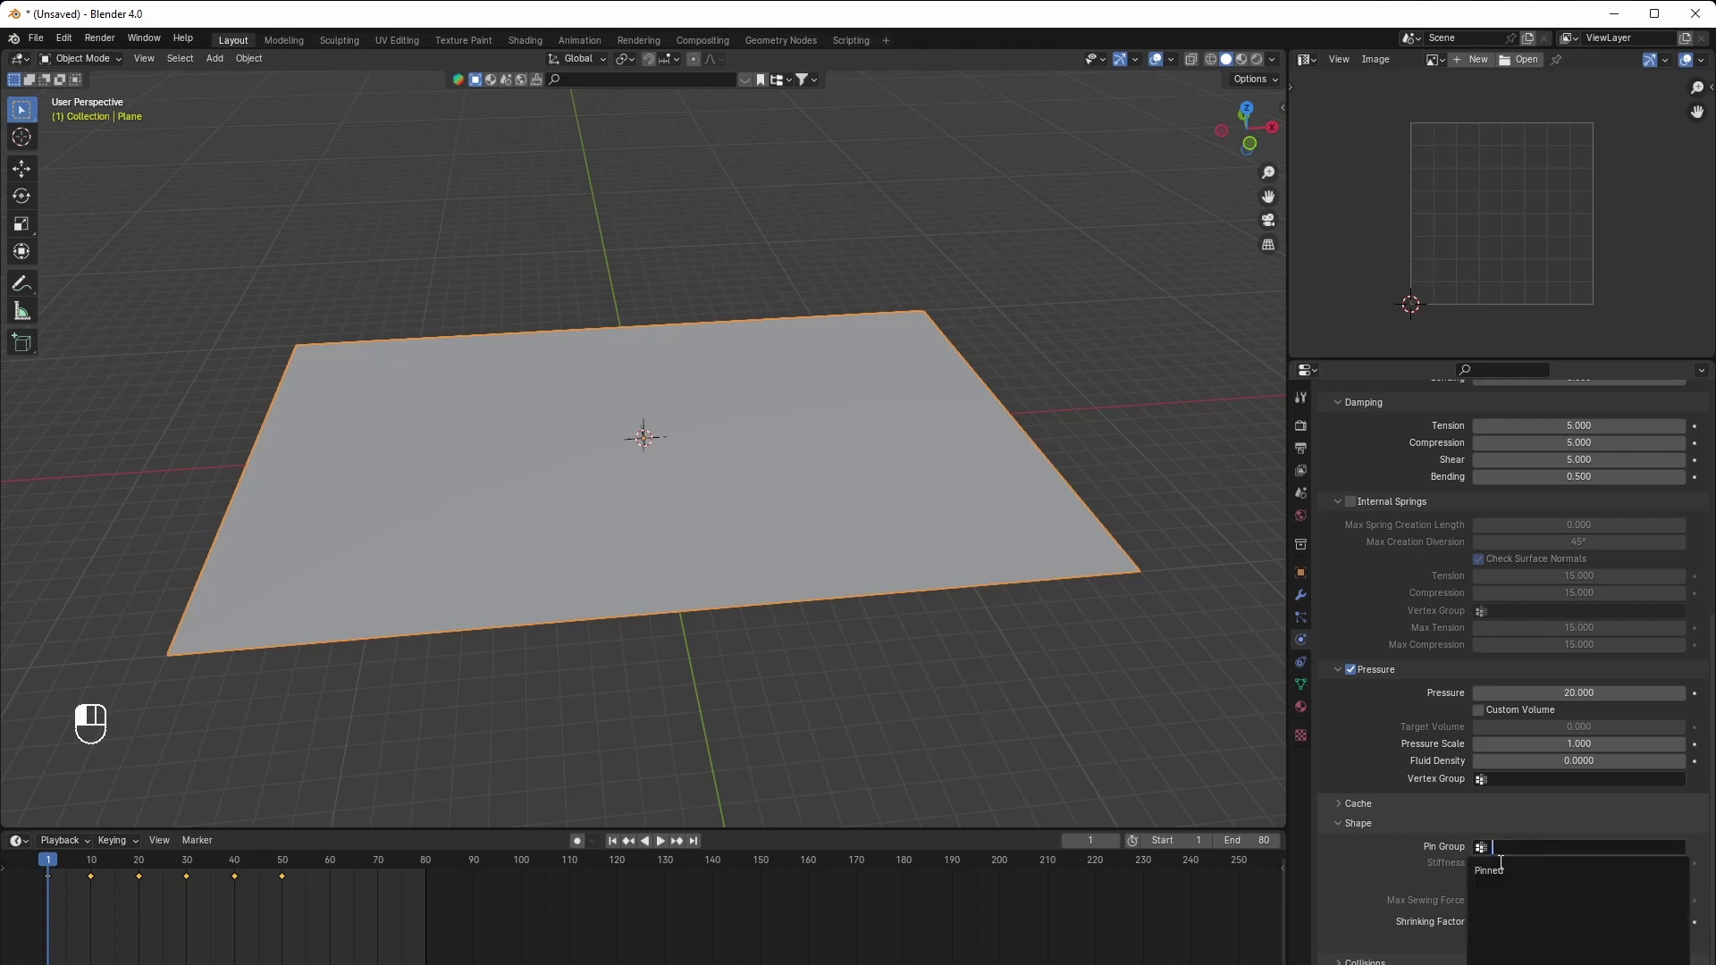
pyautogui.click(1495, 869)
pyautogui.click(1549, 922)
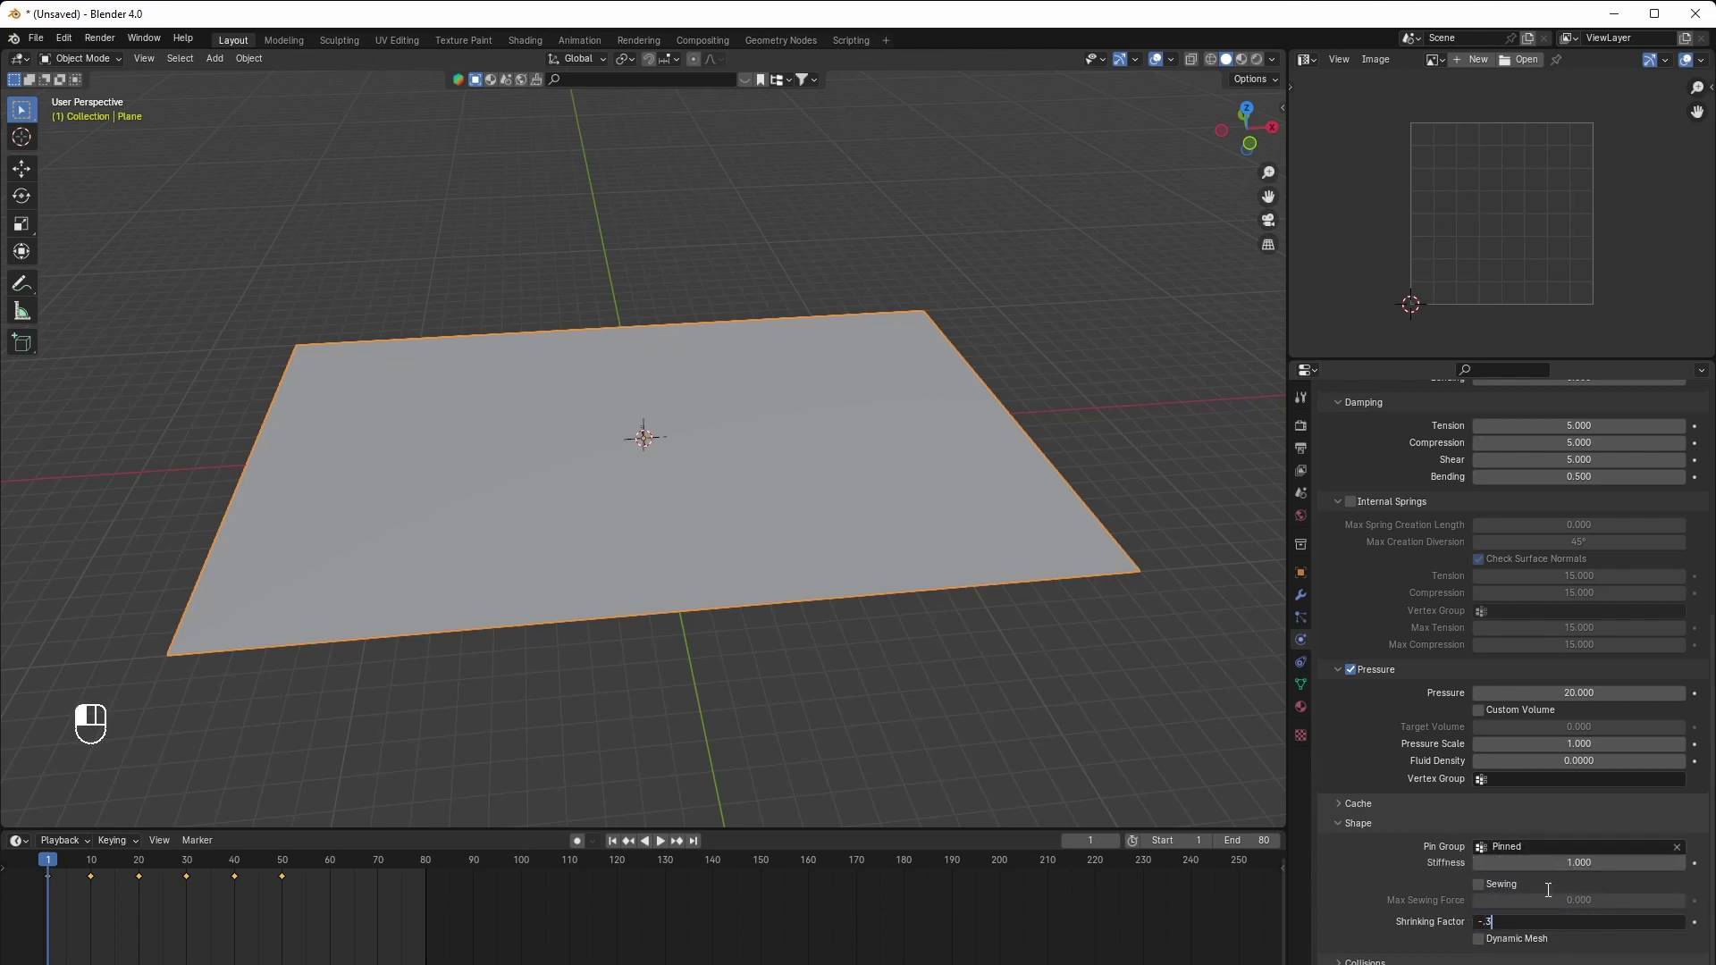
pyautogui.press('Return')
# Set the cloth's collision quality to 4
pyautogui.scroll(-4, 1472, 831)
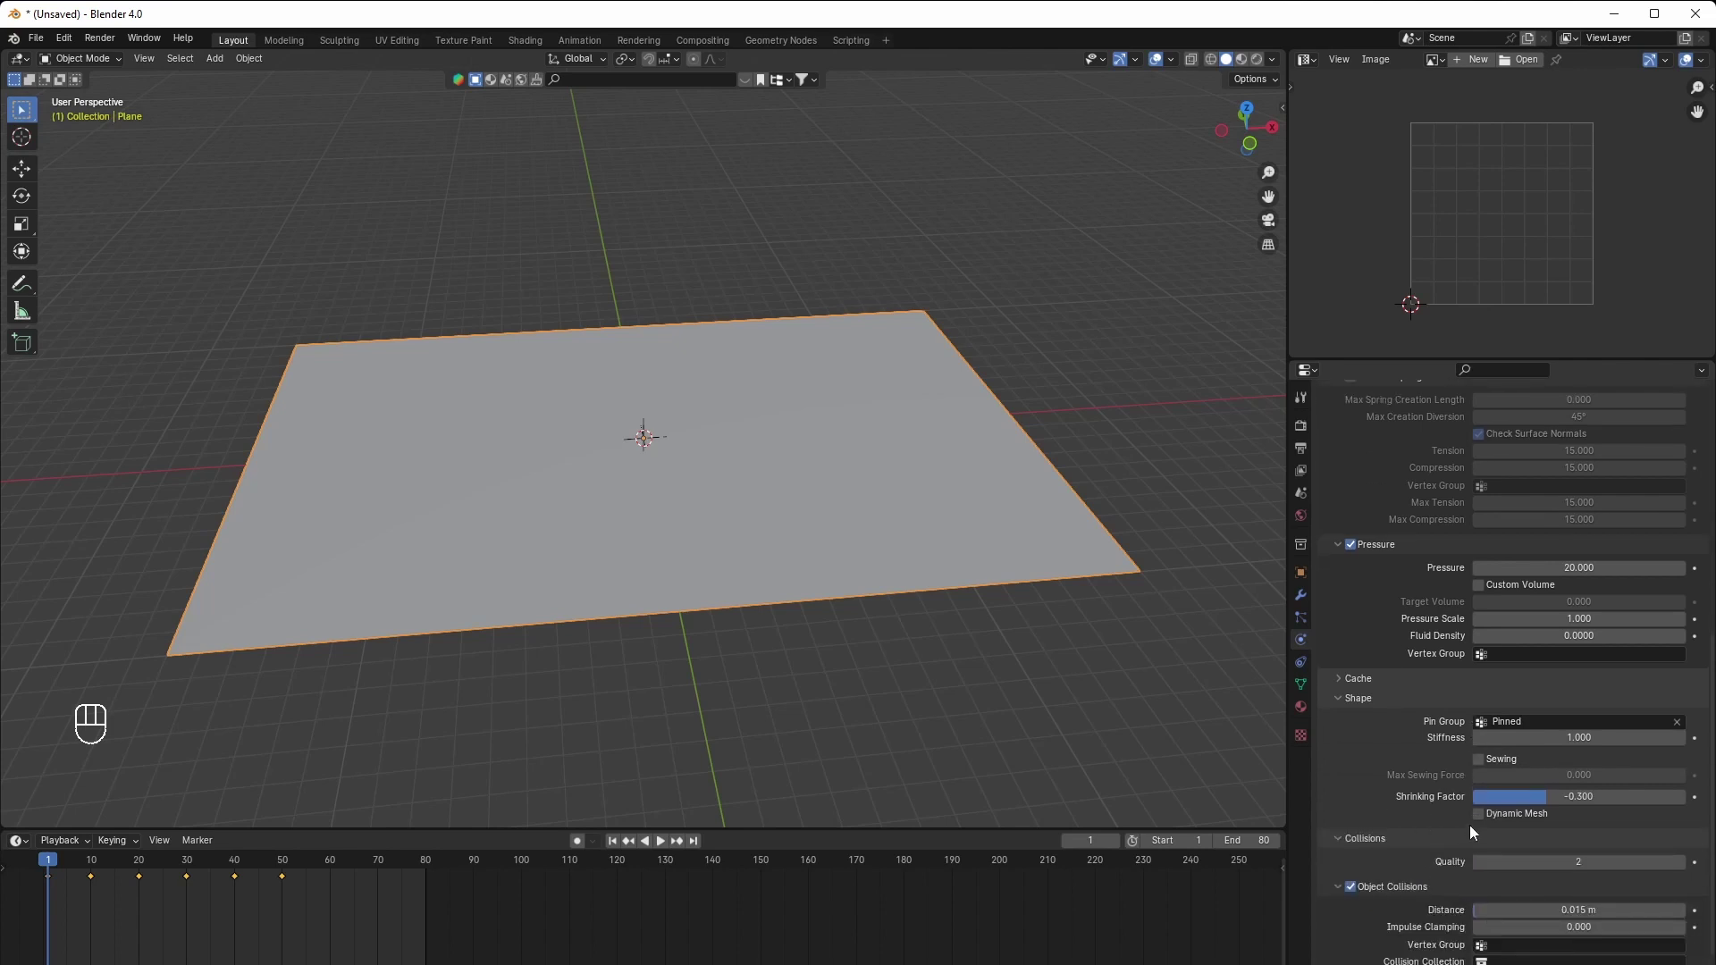
pyautogui.scroll(-3, 1470, 824)
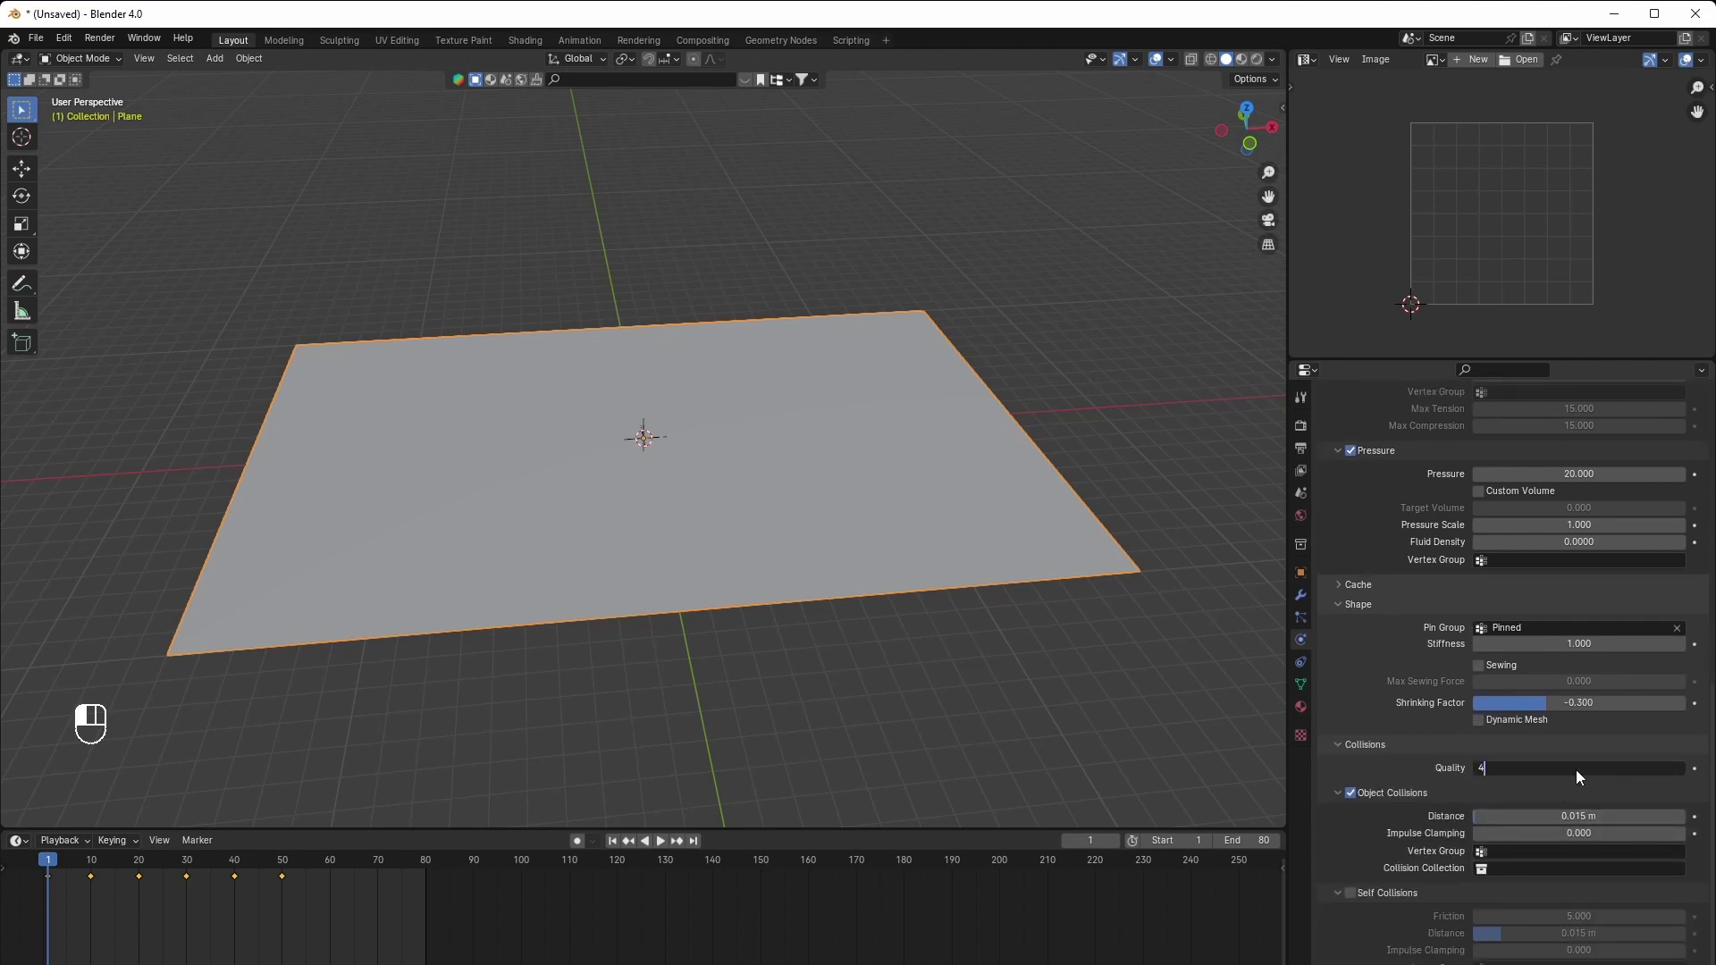
pyautogui.press('Return')
# Enable Self Collisions for the cloth with a distance of 0.001 m
pyautogui.scroll(-1, 1485, 745)
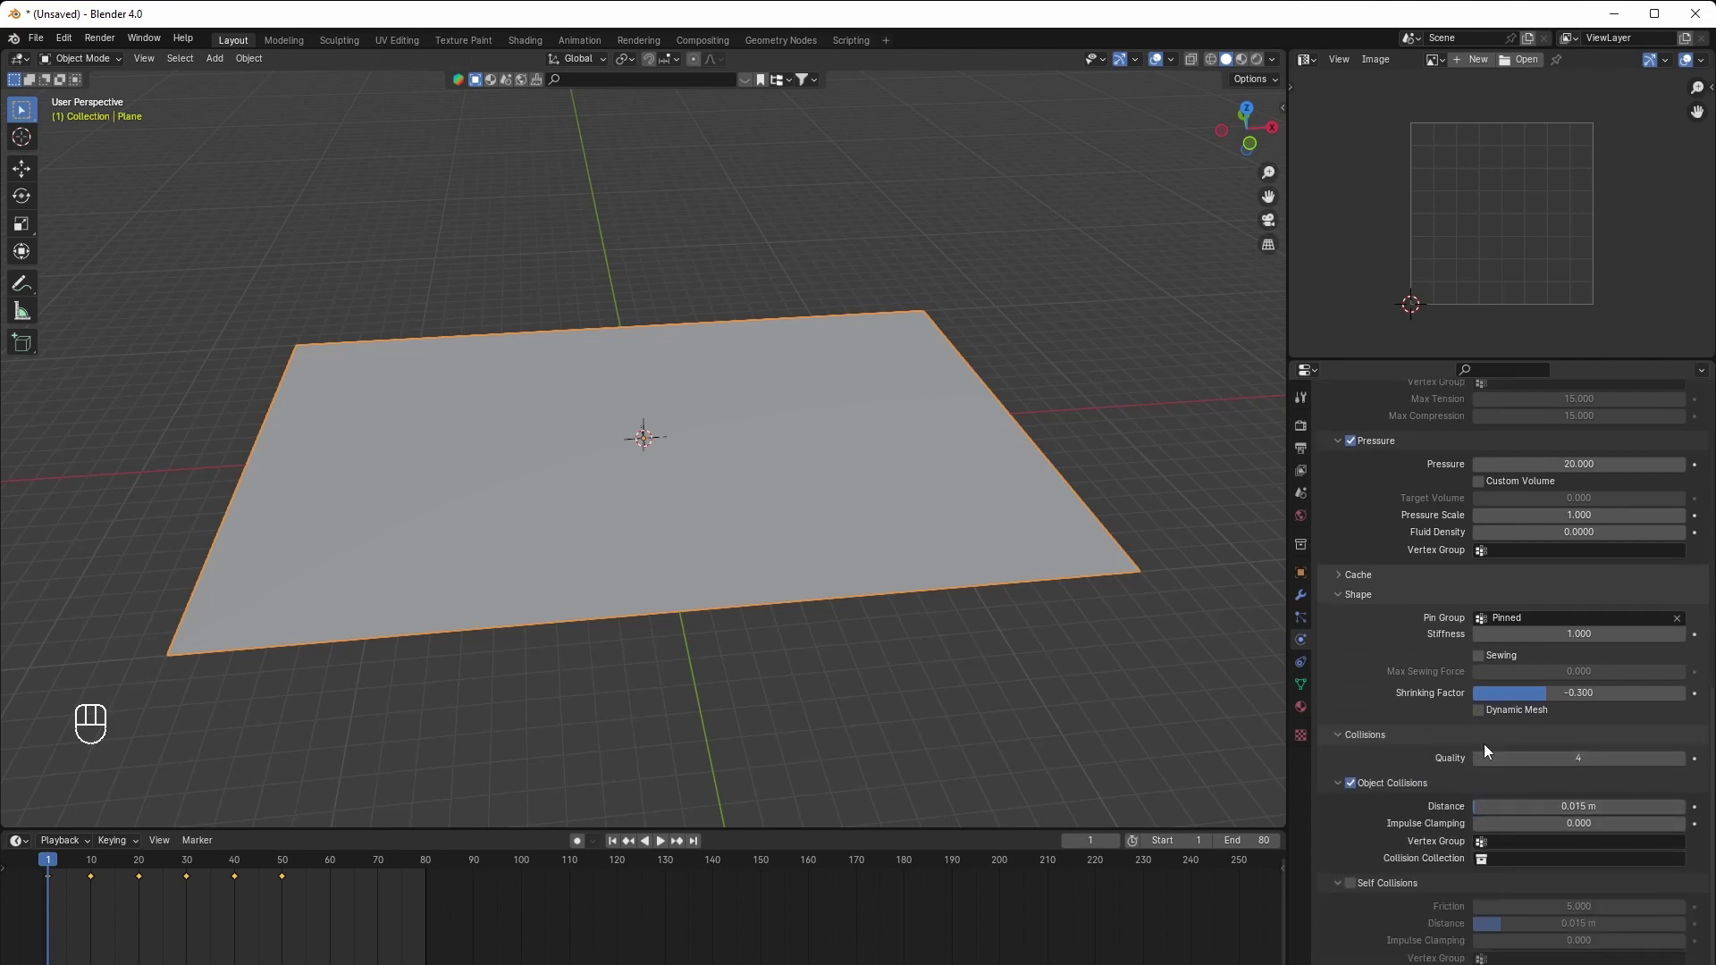
pyautogui.click(1350, 883)
pyautogui.click(1535, 924)
pyautogui.write('.00')
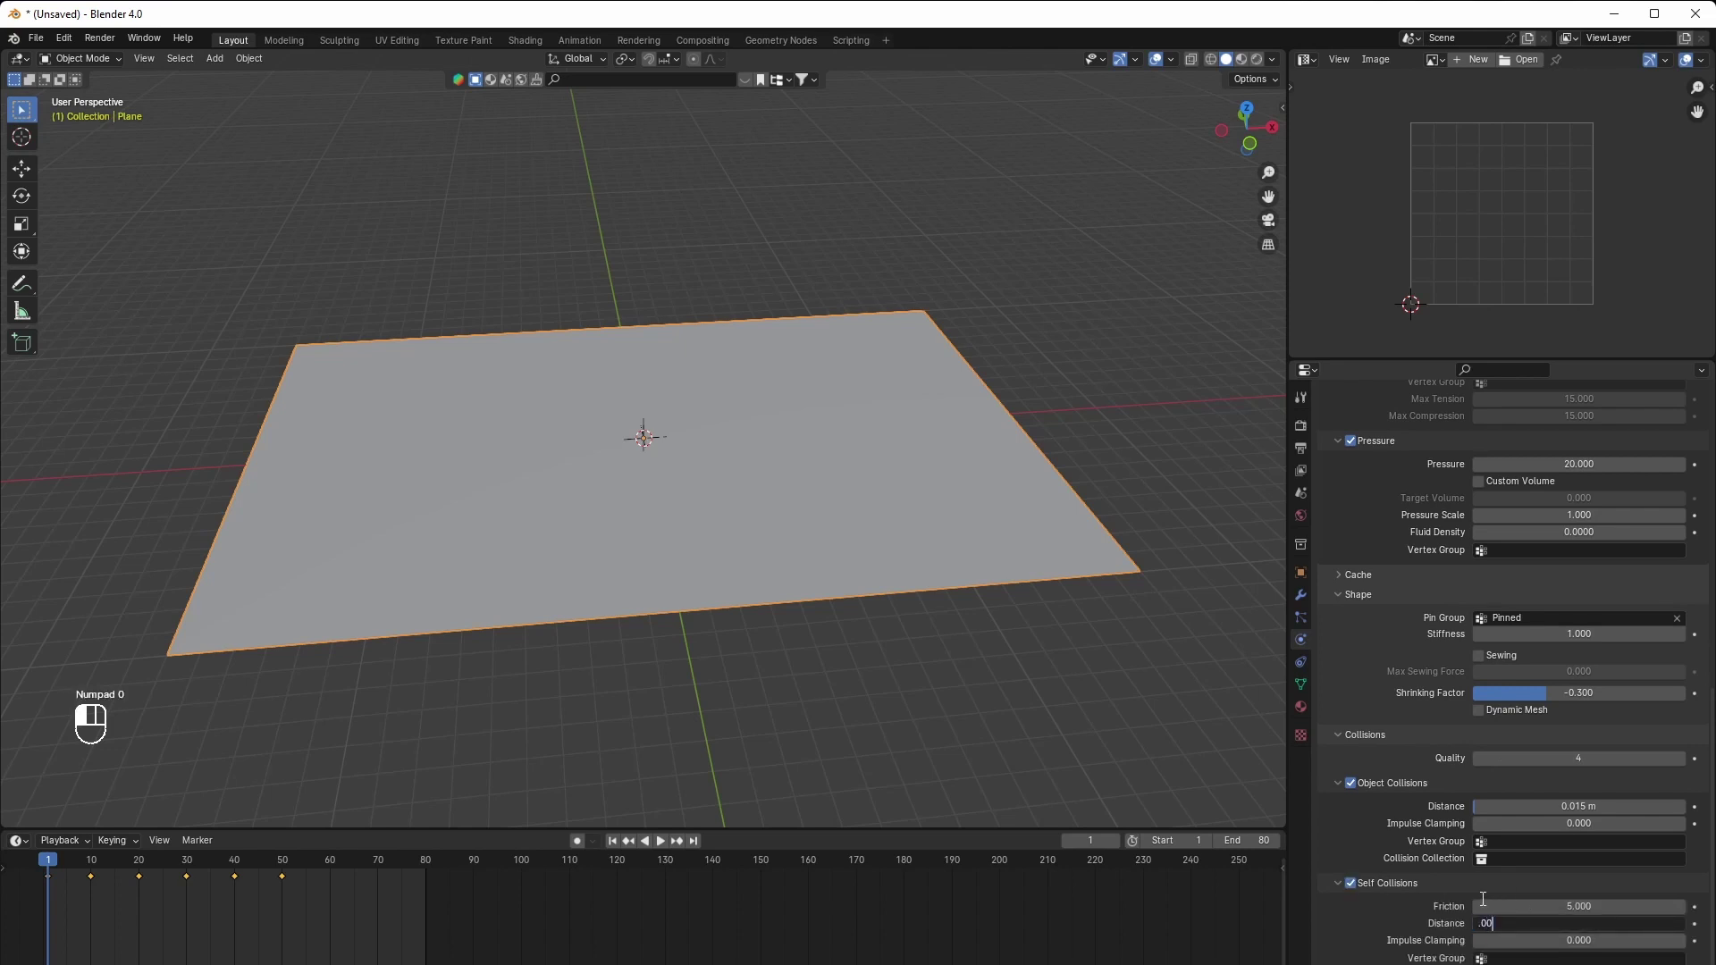
pyautogui.write('1')
pyautogui.press('Return')
# Play the cloth simulation from frame 1 and stop it at about frame 39
pyautogui.press('space')
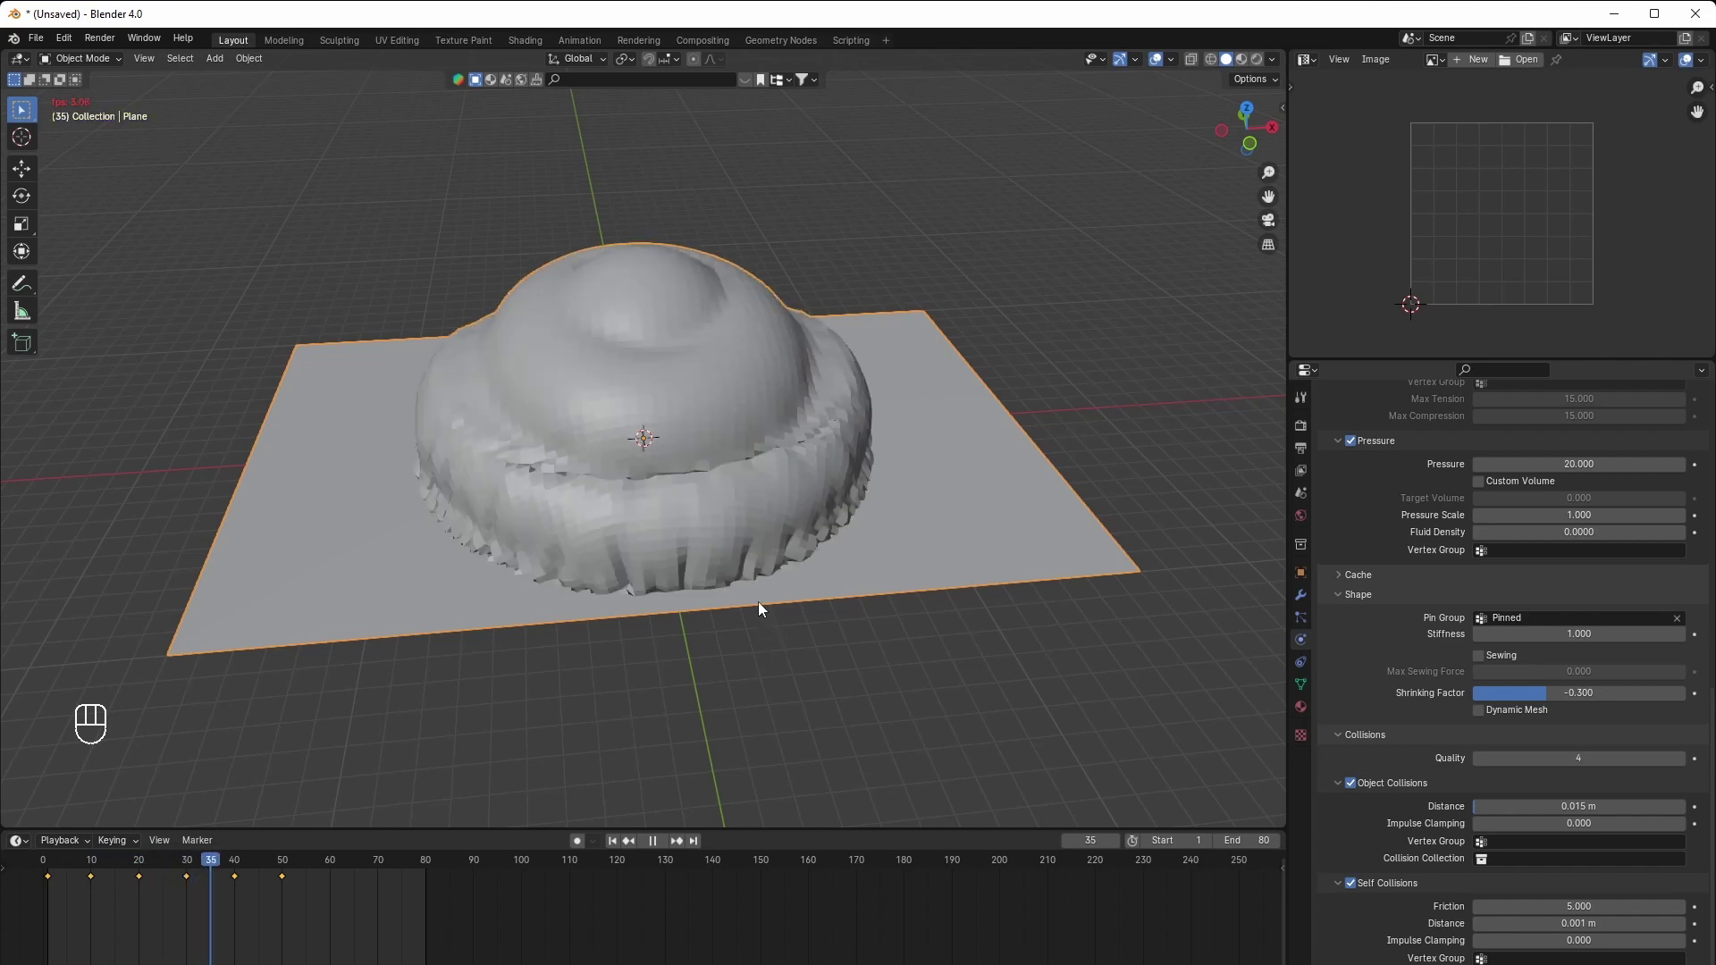
pyautogui.press('space')
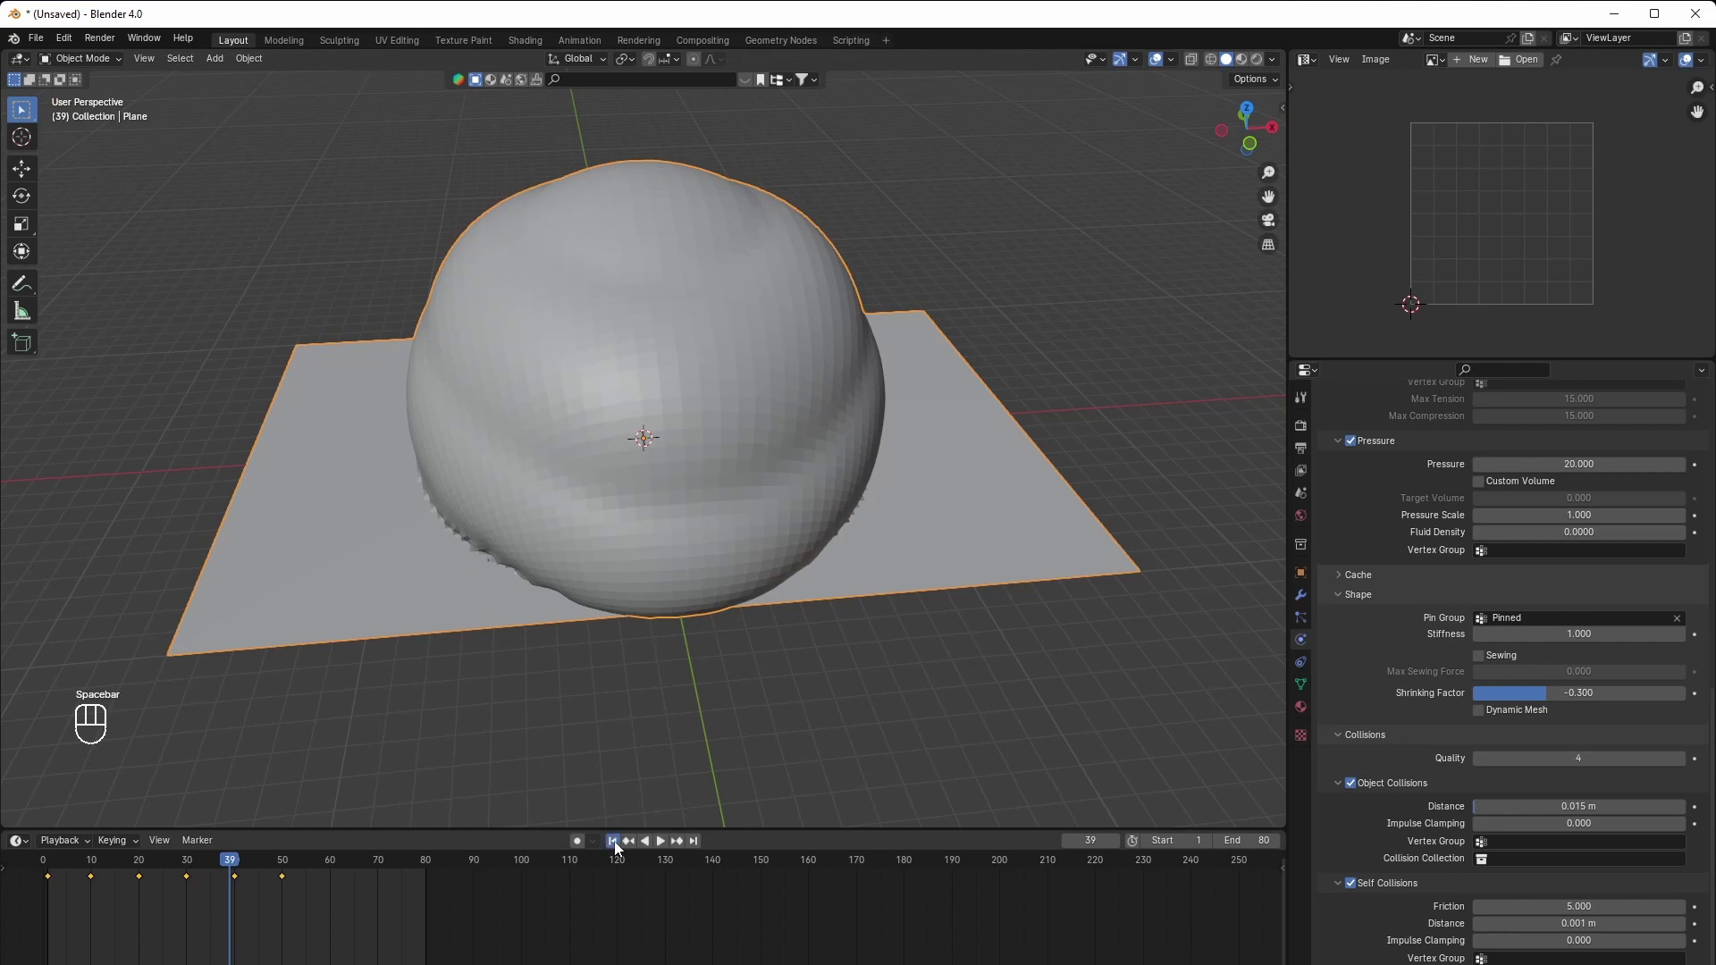
# Put the plane in Weight Paint mode and advance the animation from frame 1 to frame 32 to inspect the Pinned weights
pyautogui.click(614, 843)
pyautogui.moveTo(772, 631); pyautogui.dragTo(785, 631, button='middle')
pyautogui.click(1301, 592)
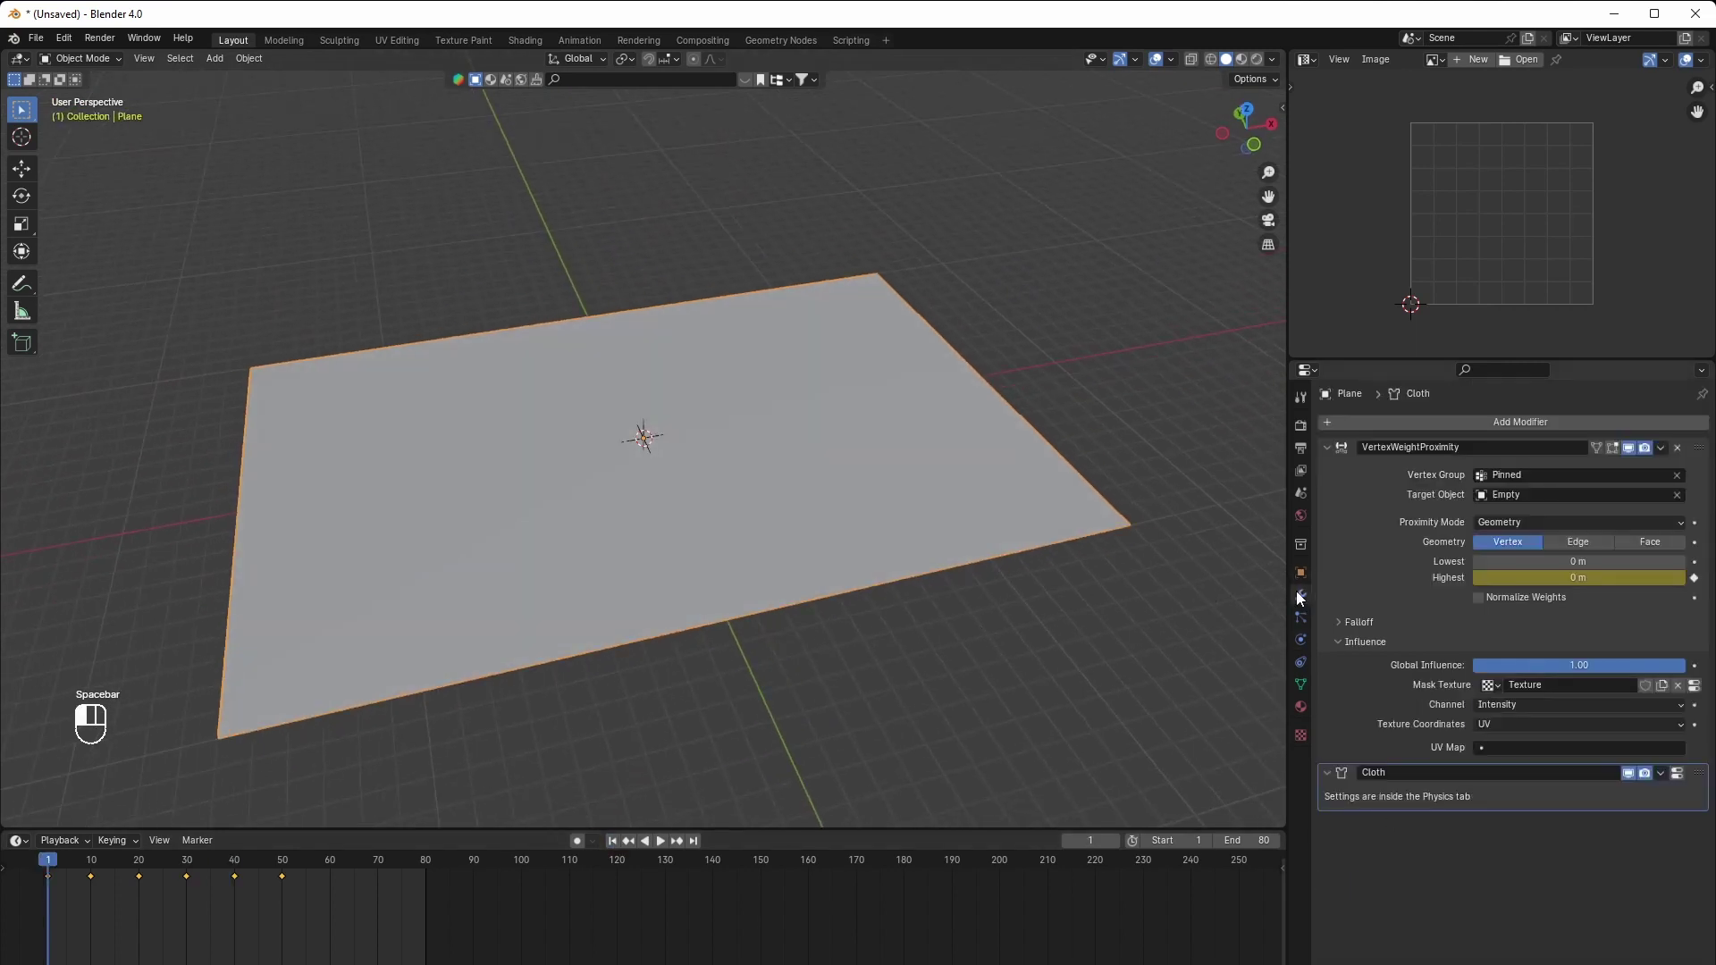
pyautogui.click(81, 58)
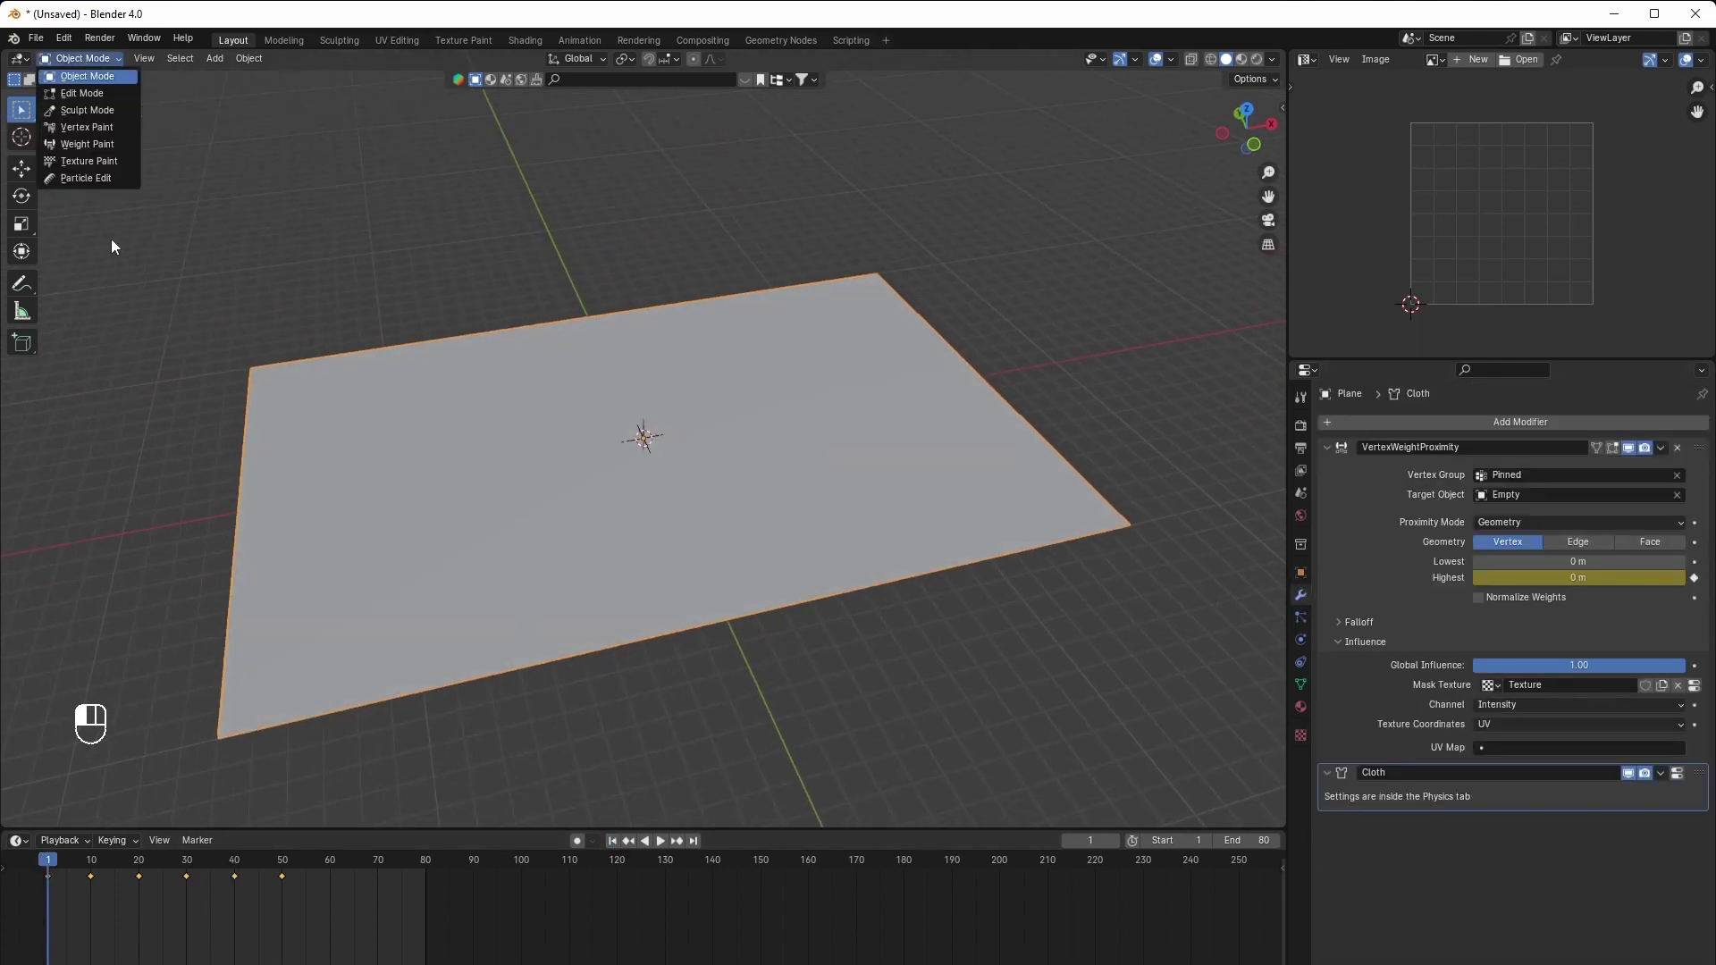
pyautogui.click(88, 144)
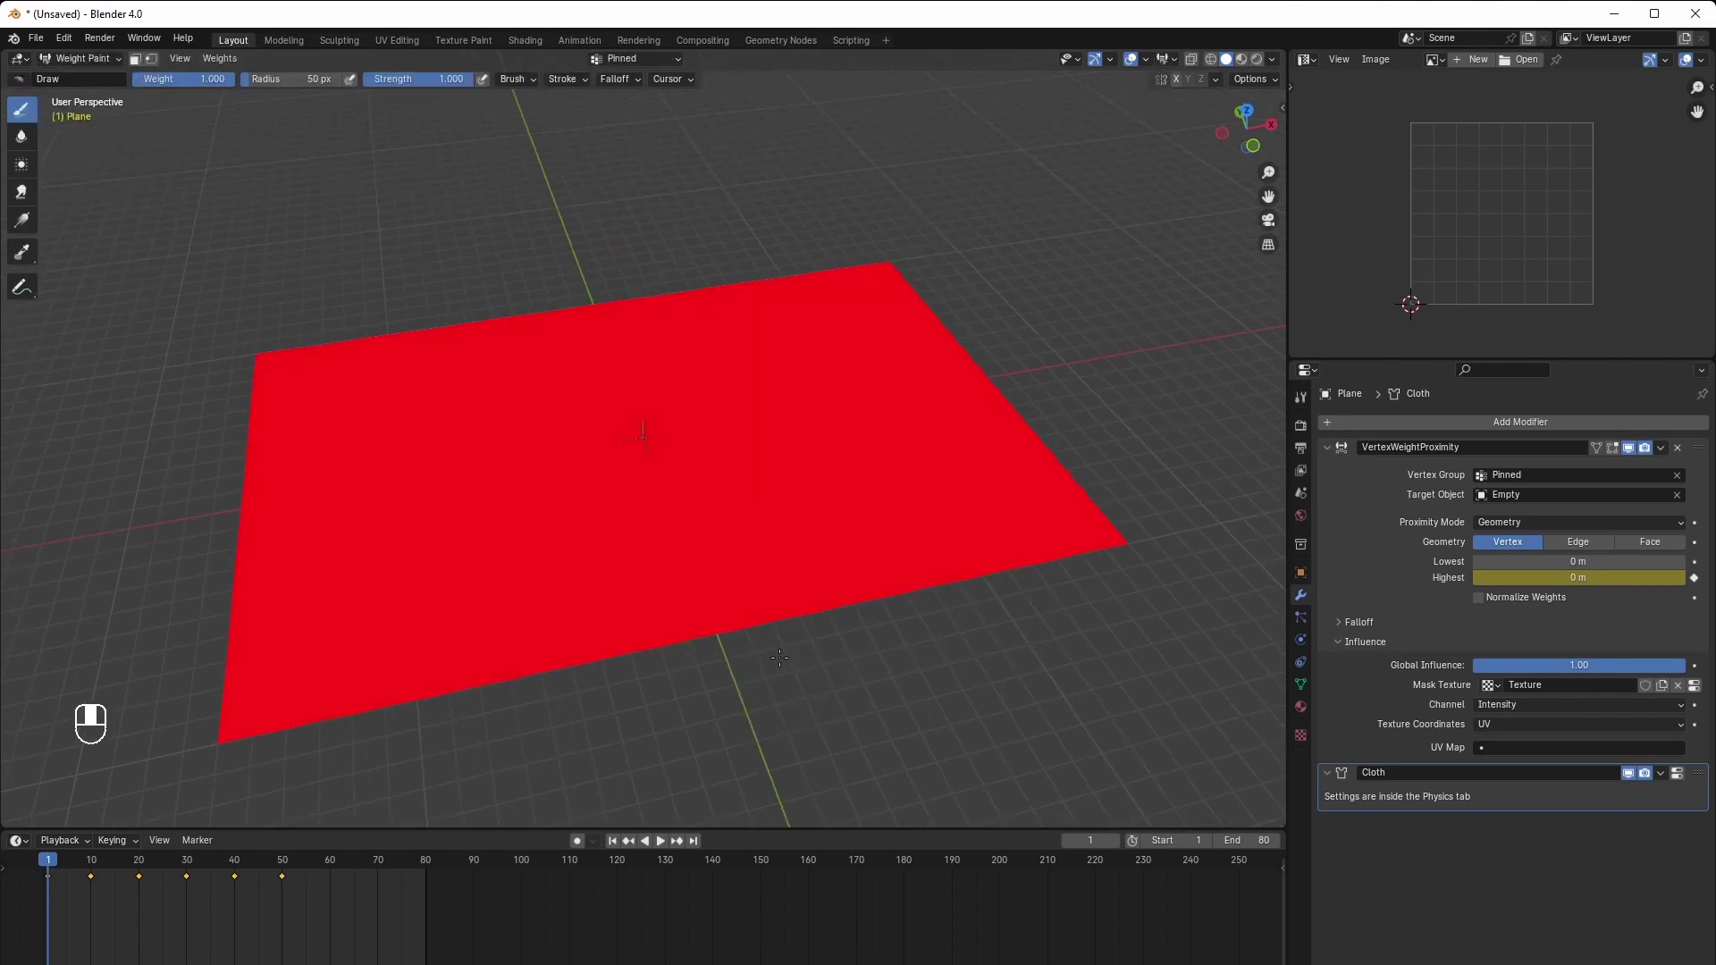
pyautogui.moveTo(53, 867); pyautogui.dragTo(196, 870)
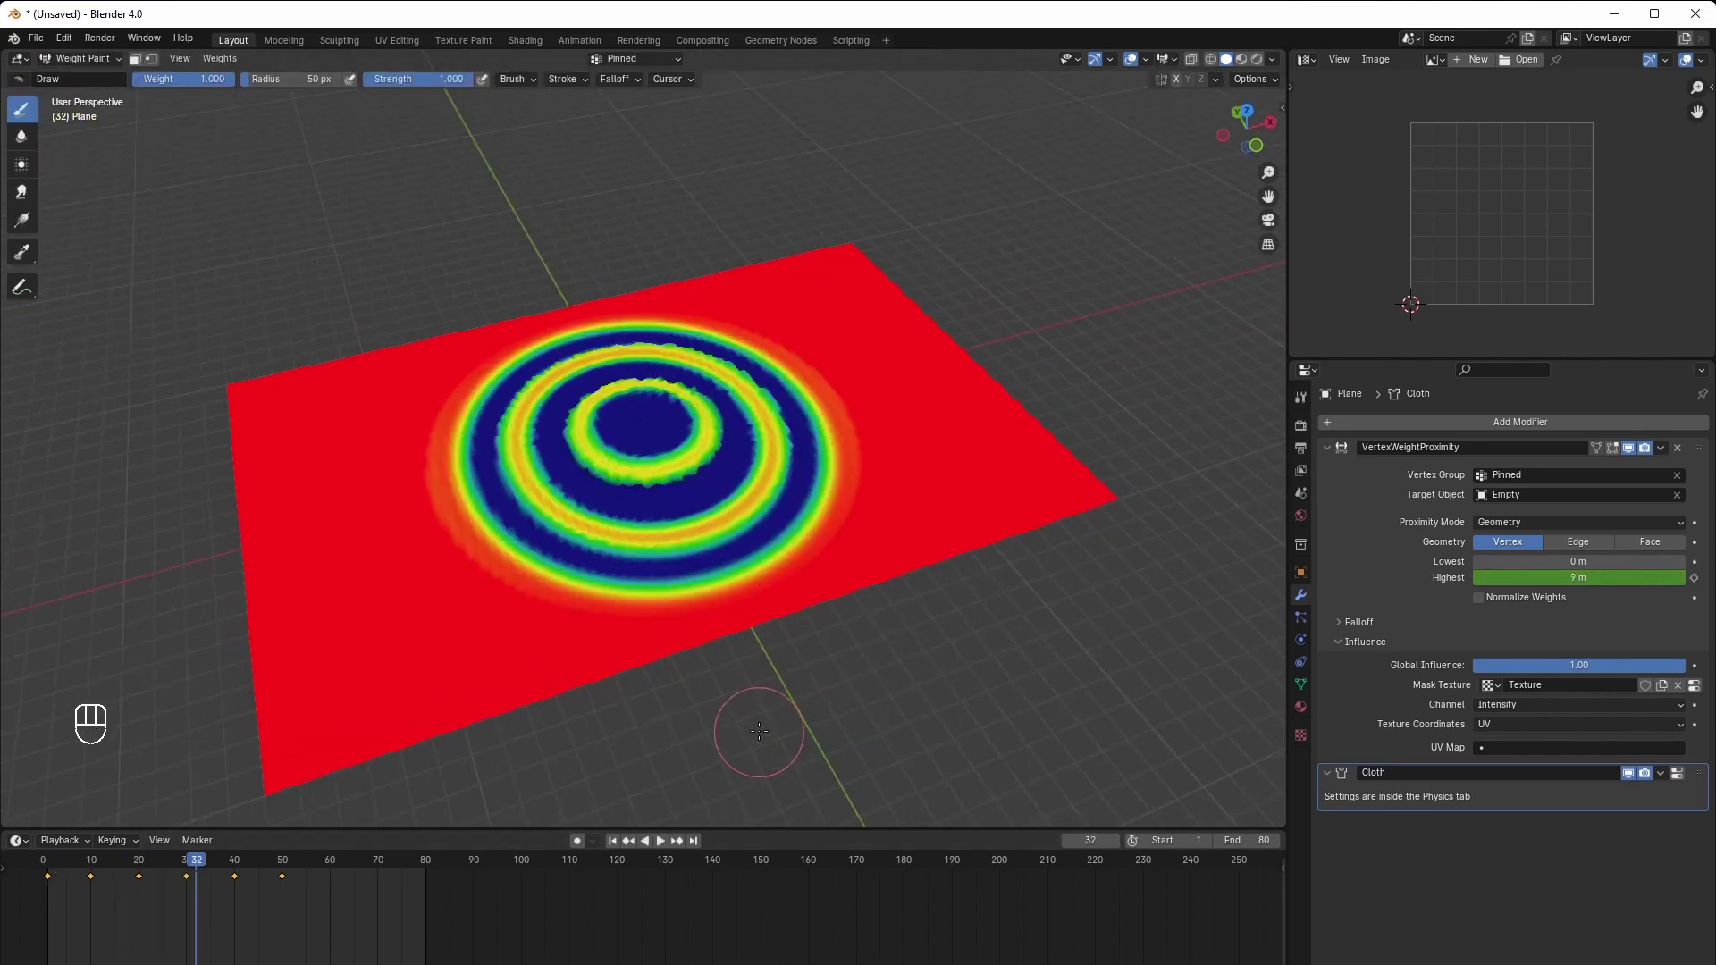
# Set the Wood texture's contrast to 2.972 and return the plane to Object Mode
pyautogui.click(1301, 734)
pyautogui.moveTo(1566, 931); pyautogui.dragTo(1591, 931)
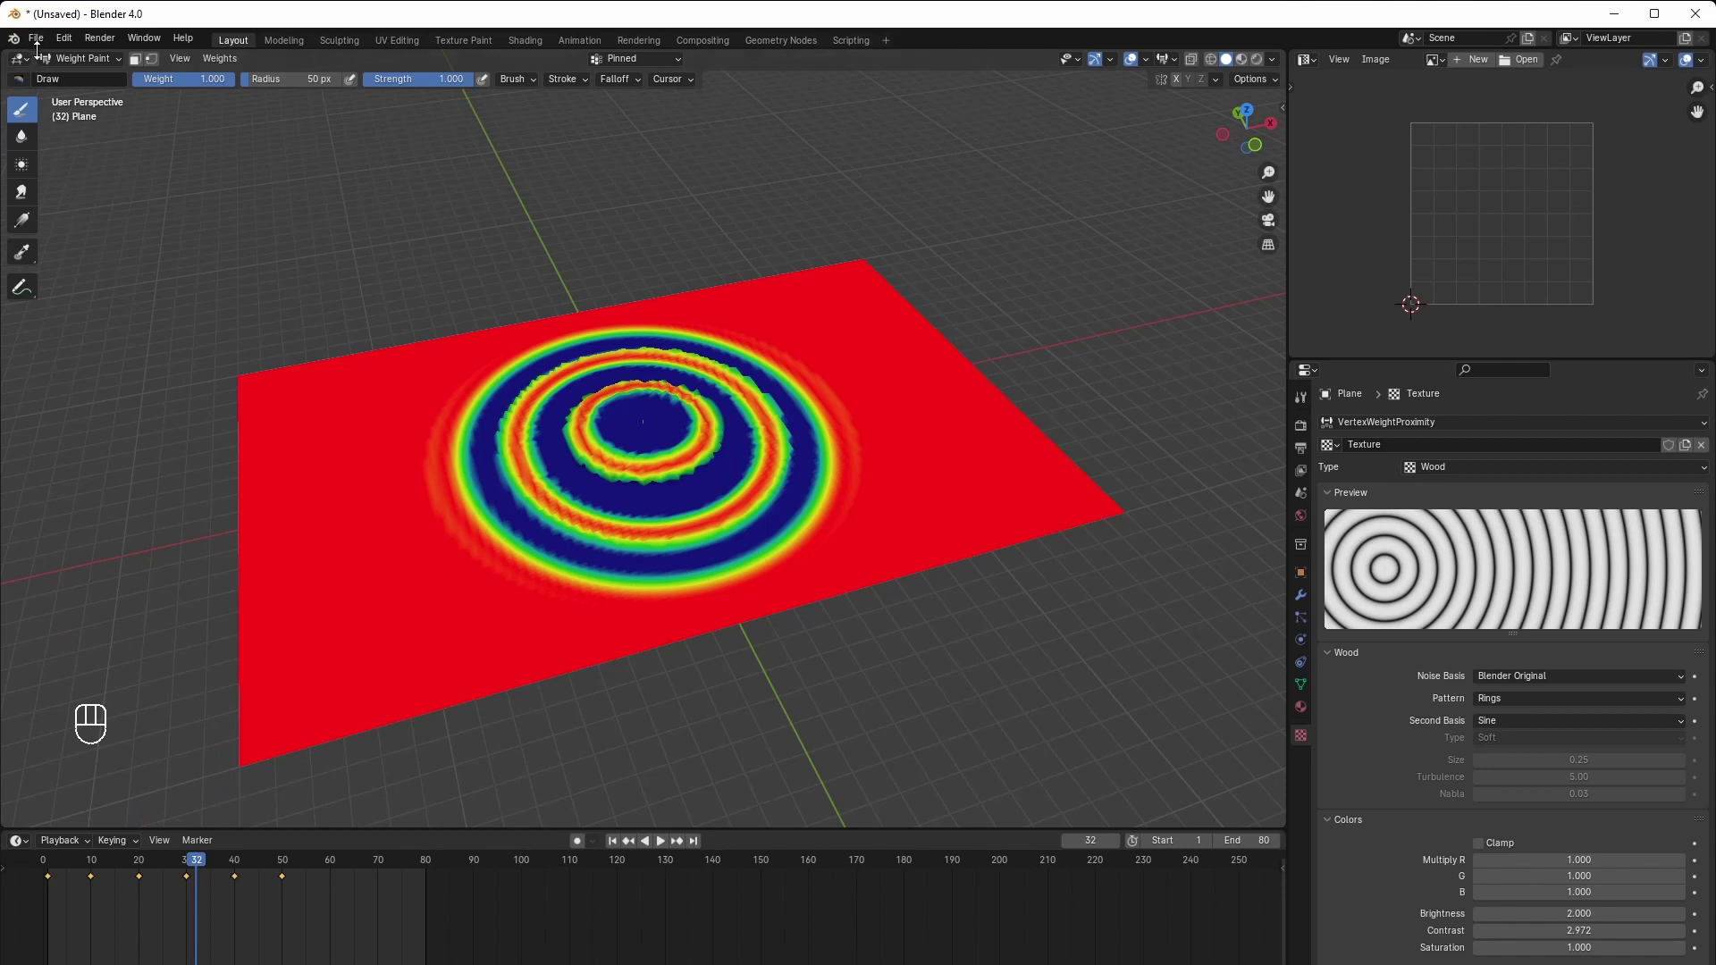
pyautogui.click(83, 59)
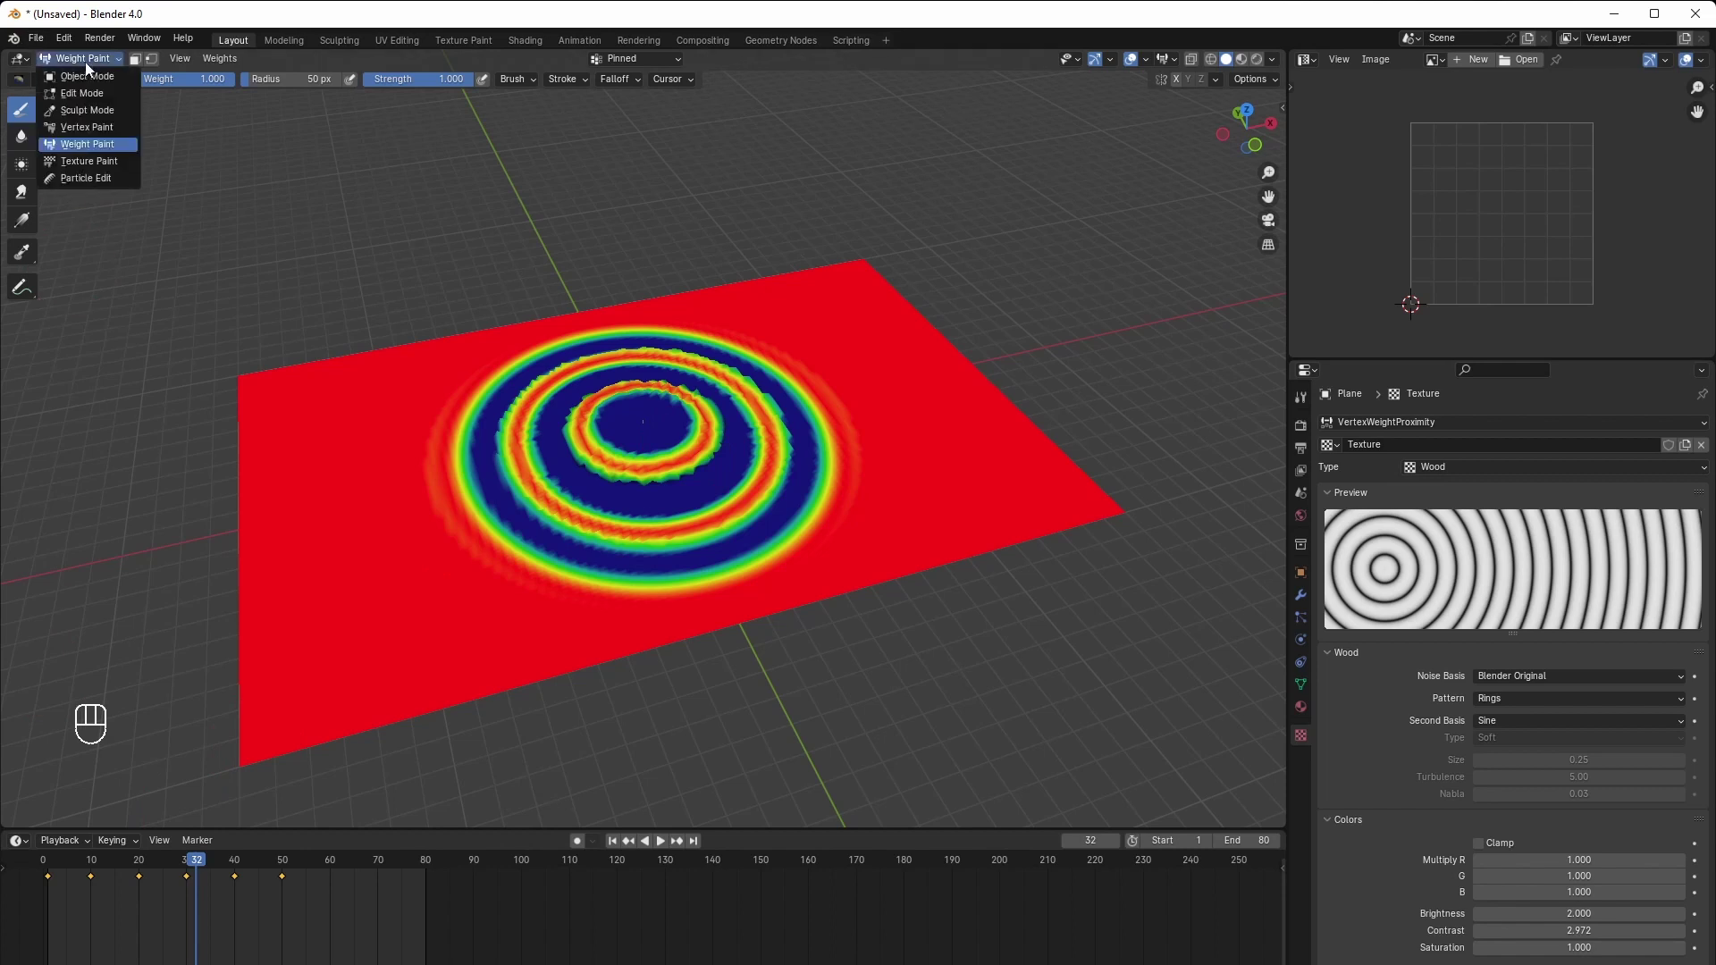
pyautogui.click(86, 76)
# Play the cloth simulation from frame 1, stop it at about frame 28 and return to the first frame
pyautogui.click(615, 841)
pyautogui.press('space')
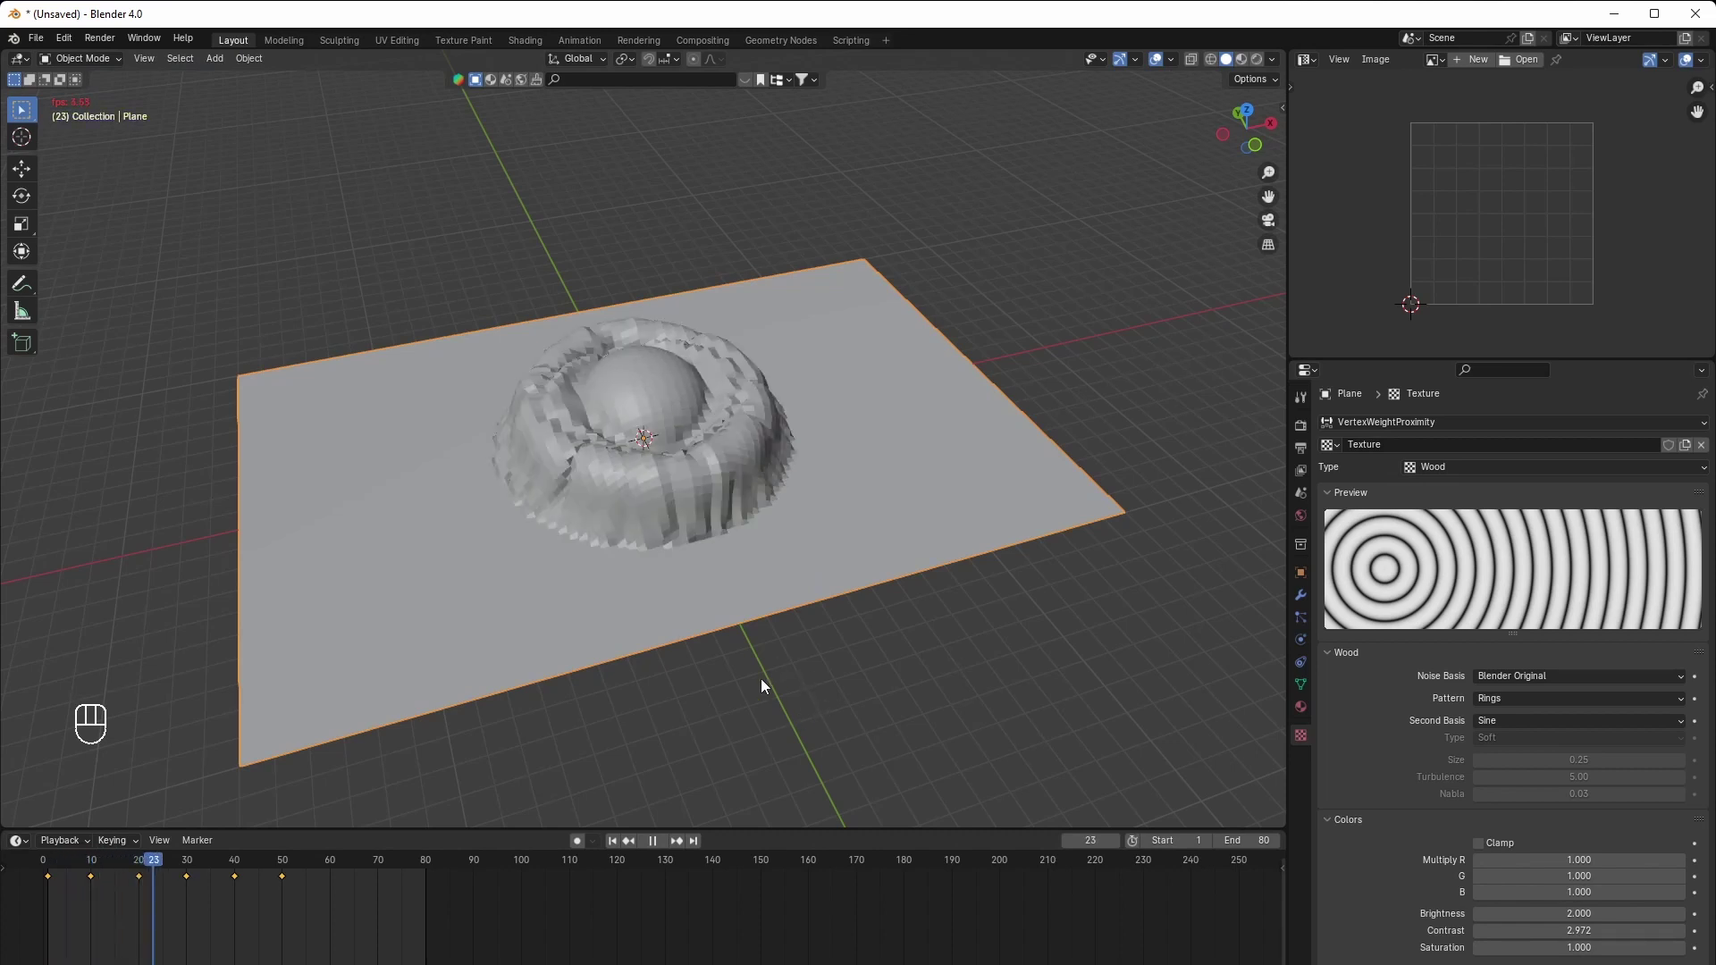
pyautogui.press('space')
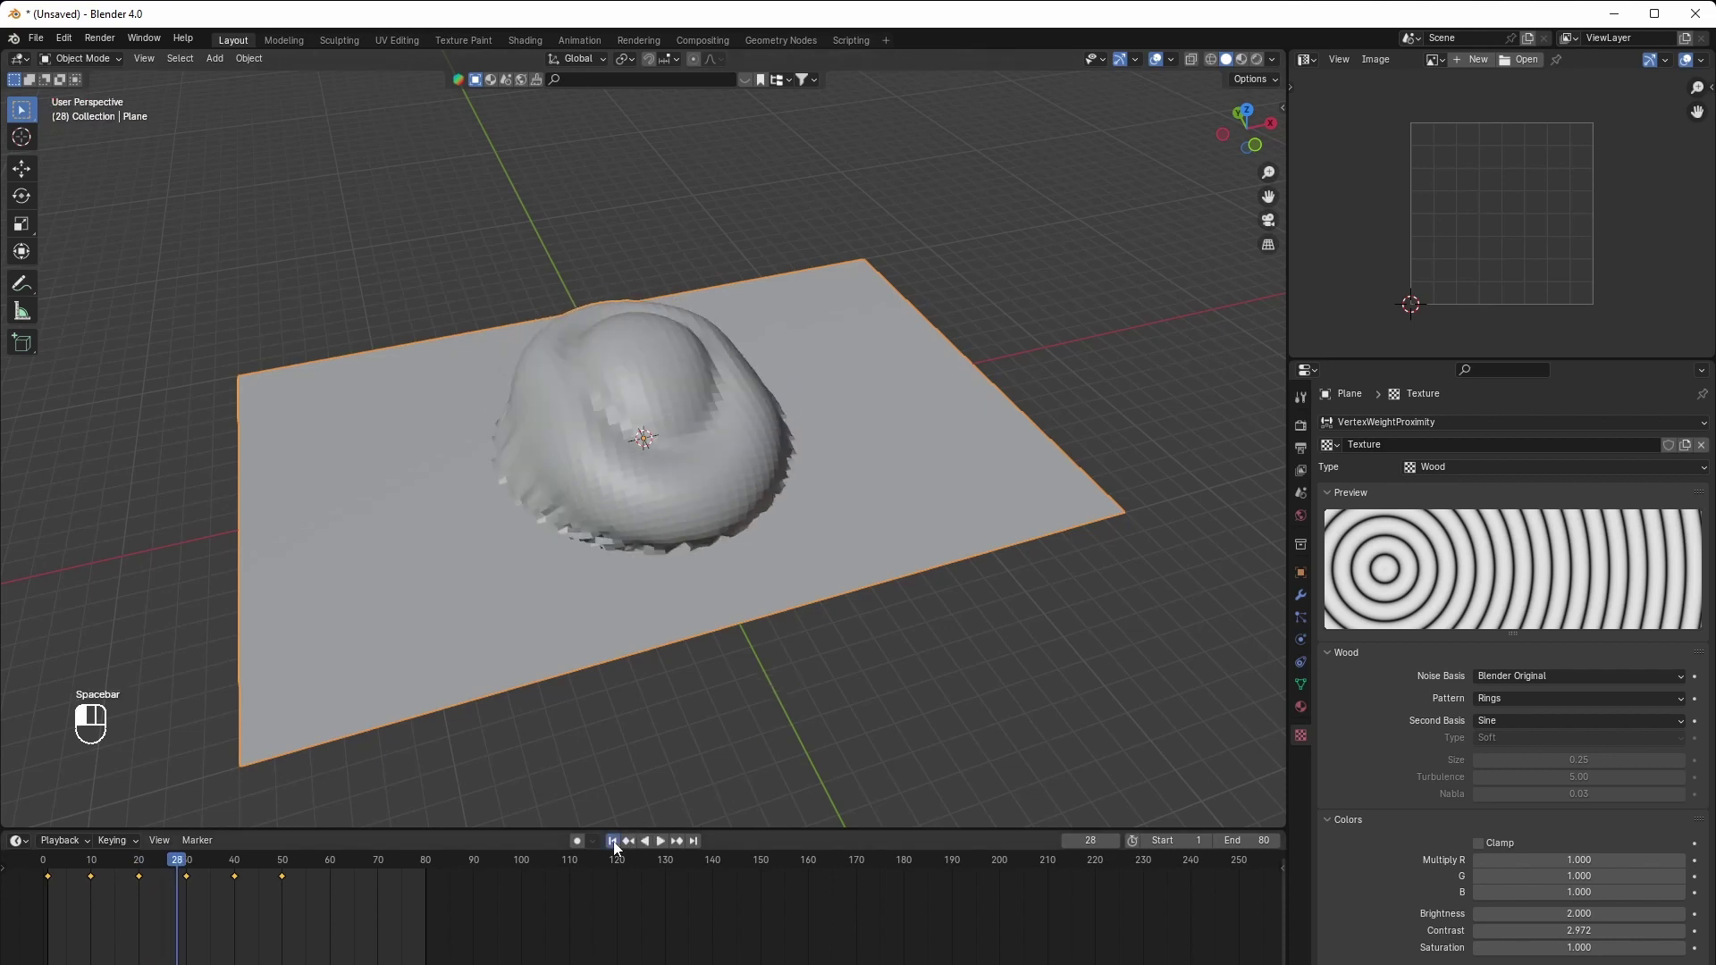
pyautogui.click(613, 841)
# Set the cloth's pressure to 10
pyautogui.click(1302, 595)
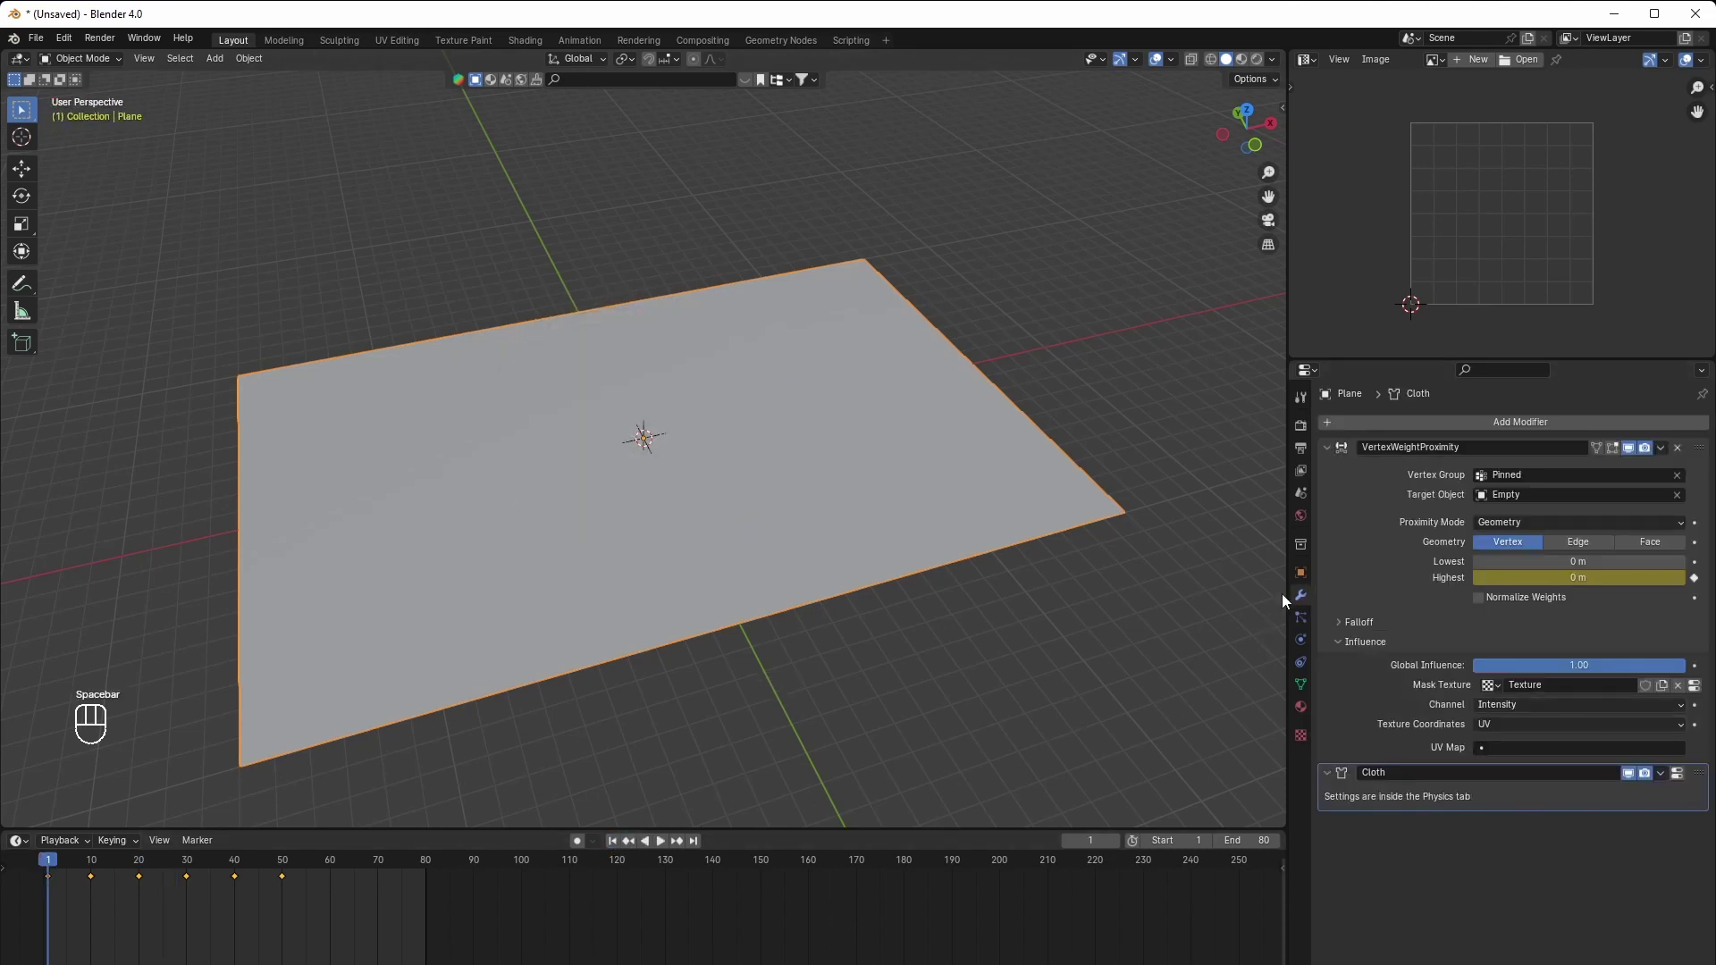
pyautogui.click(1301, 640)
pyautogui.scroll(-10, 1488, 811)
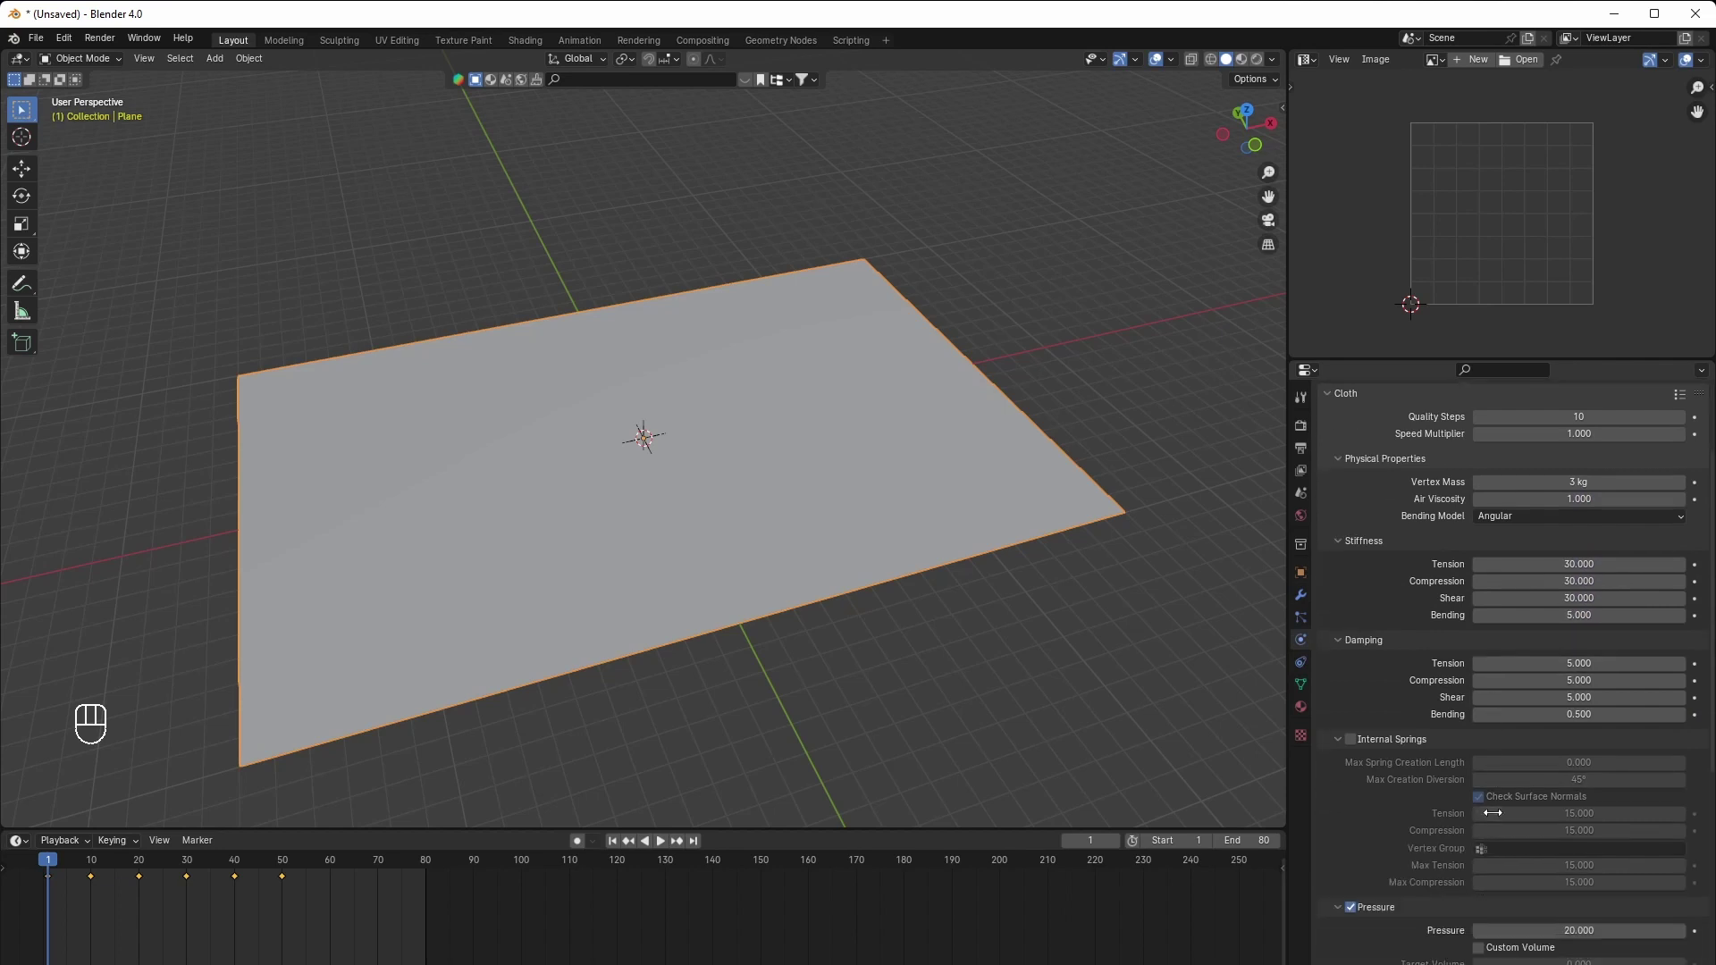
pyautogui.scroll(-5, 1502, 812)
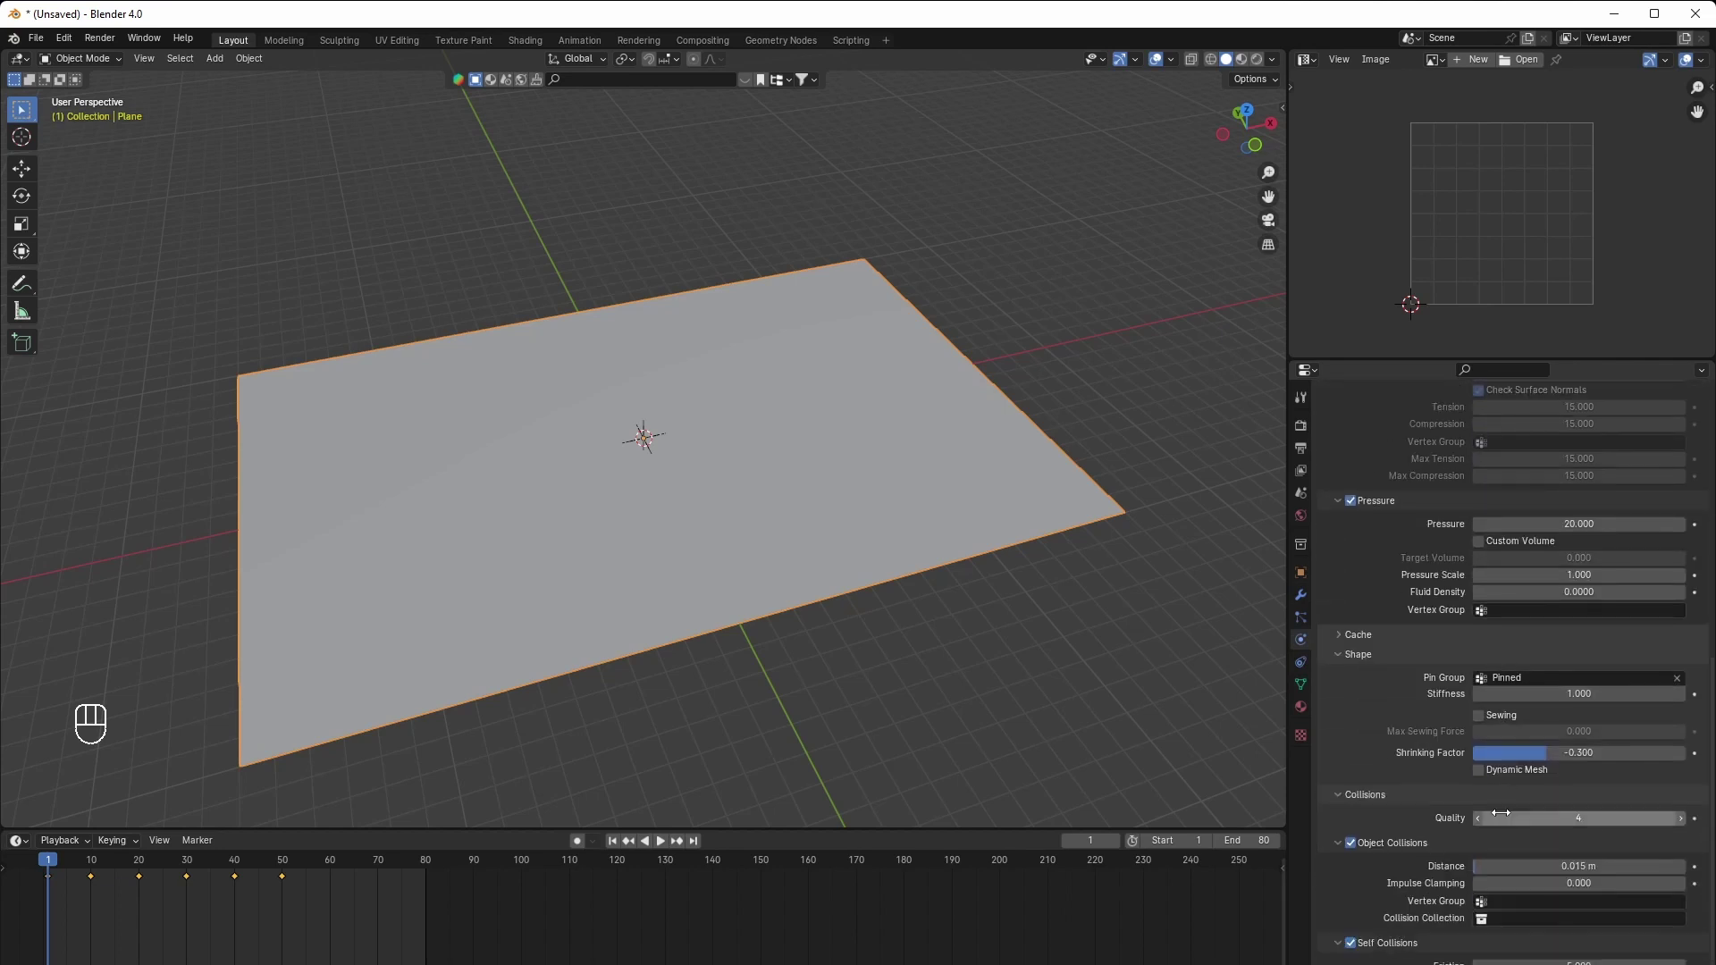
pyautogui.click(1552, 465)
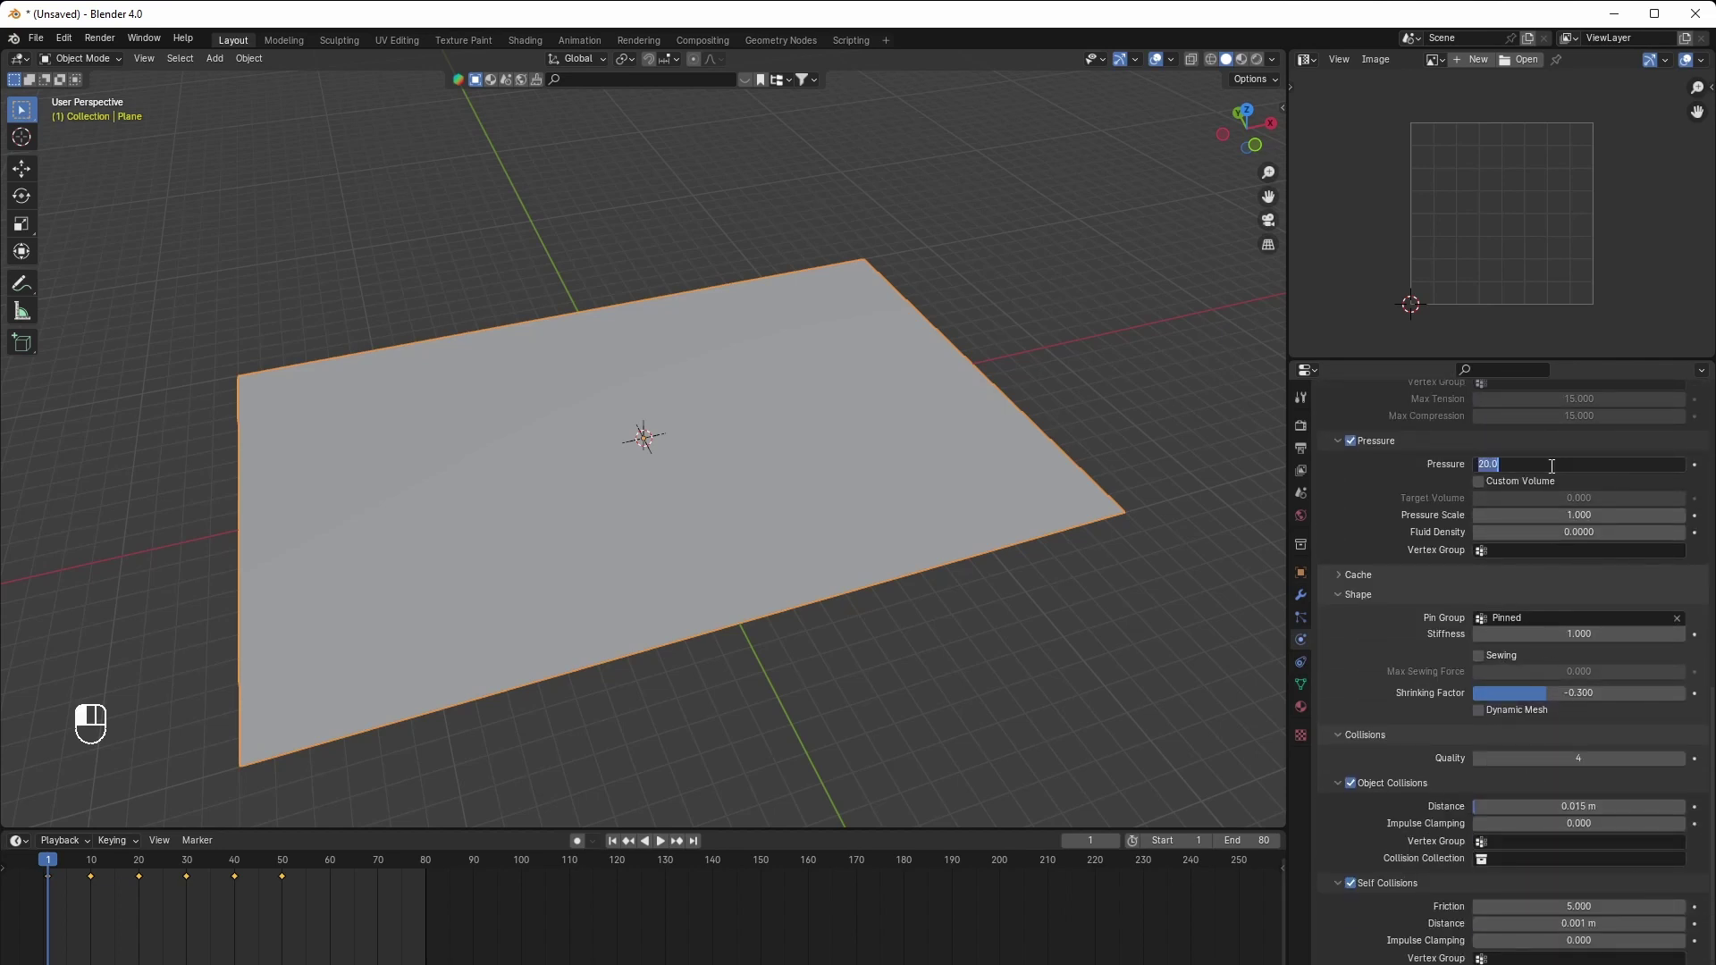
pyautogui.write('10')
pyautogui.press('Return')
# Play the cloth simulation to about frame 47 and return to frame 1
pyautogui.press('space')
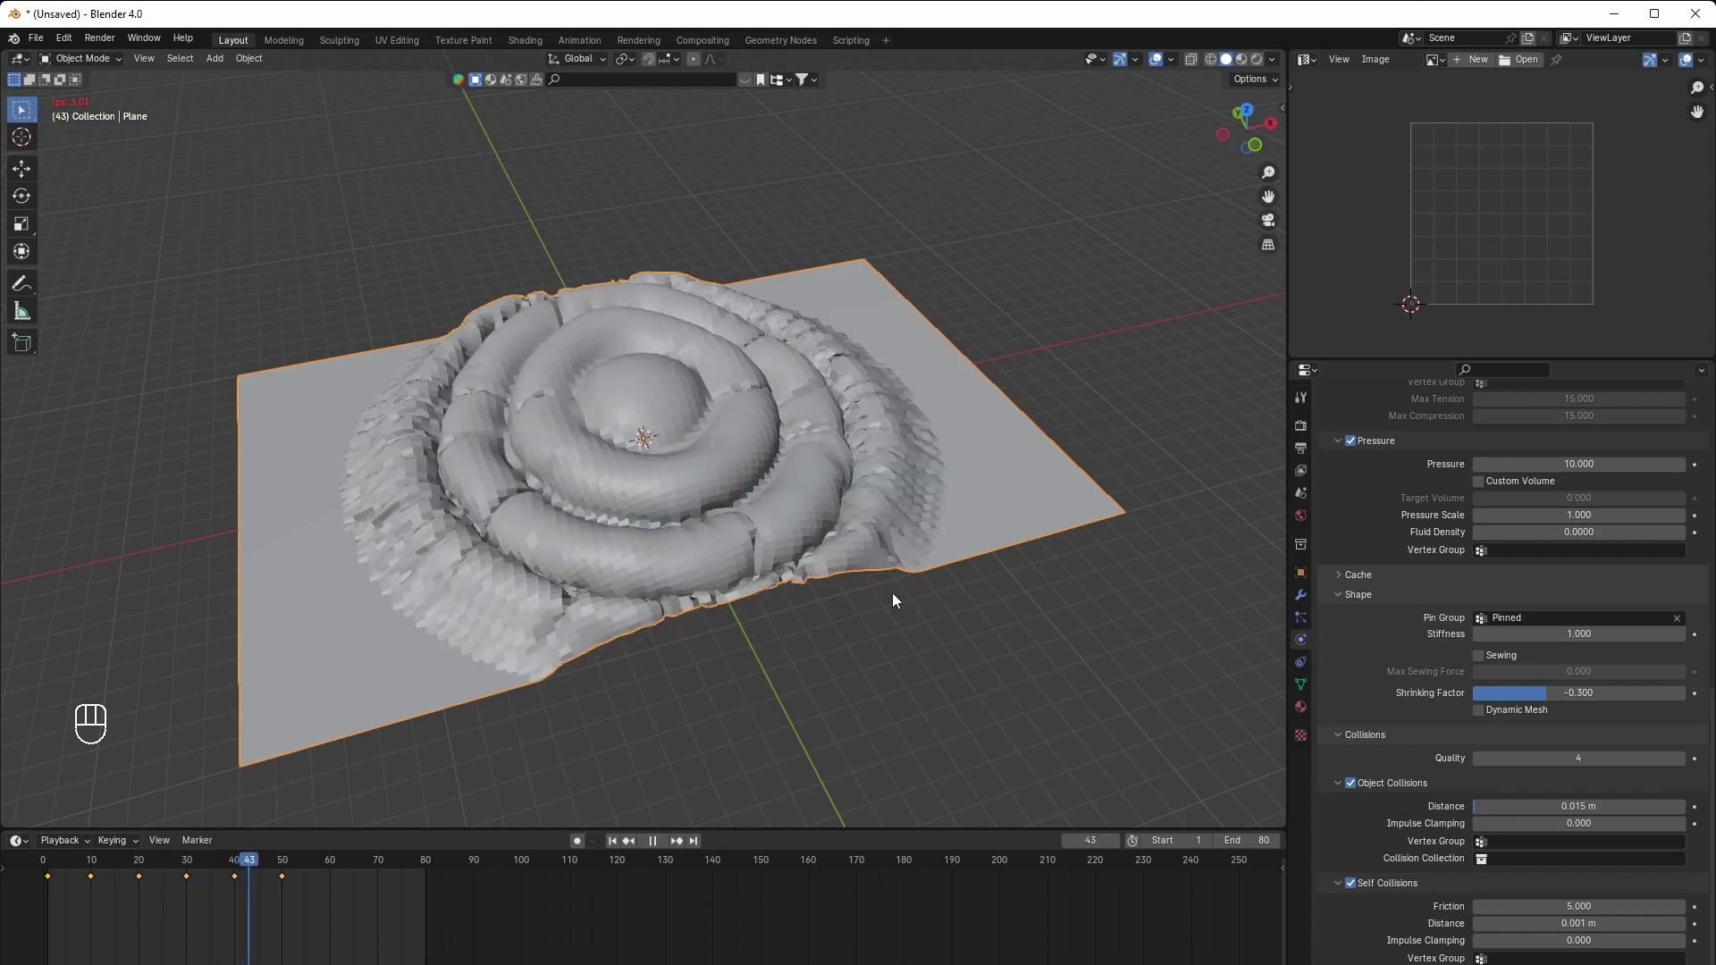
pyautogui.press('space')
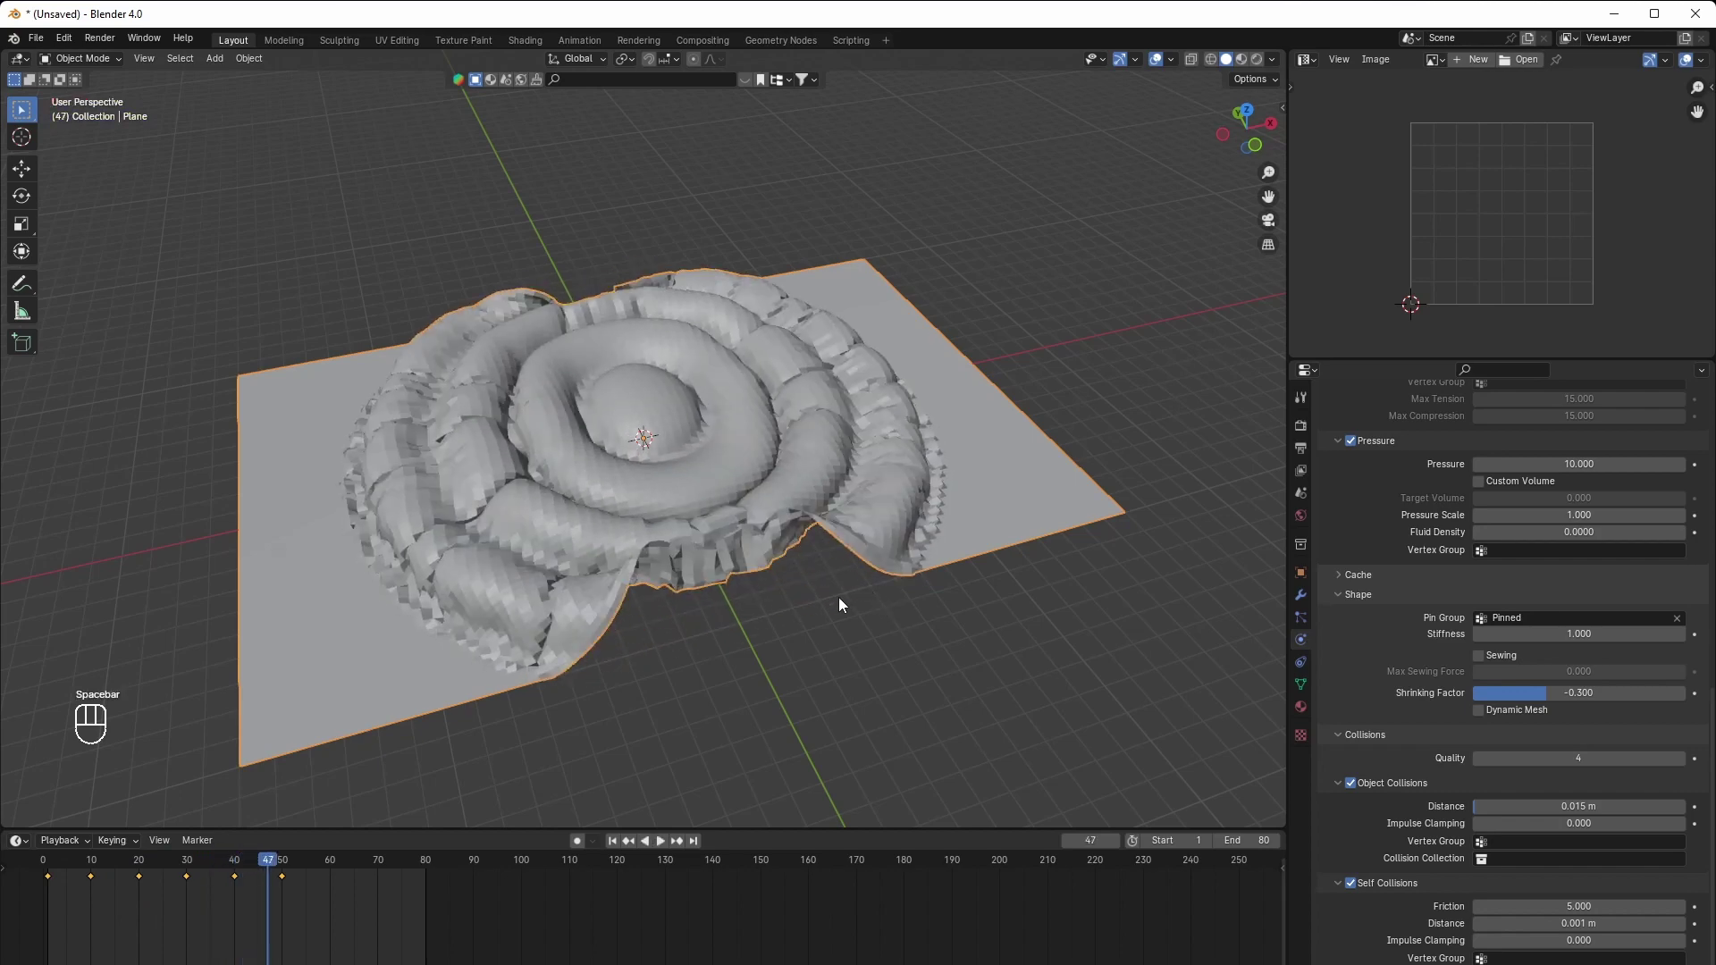
pyautogui.click(613, 840)
# Extrude the whole plane mesh along its normal by about 0.02 m in Edit Mode and return to Object Mode
pyautogui.moveTo(735, 633); pyautogui.dragTo(682, 563, button='middle')
pyautogui.scroll(3, 739, 606)
pyautogui.press('Tab')
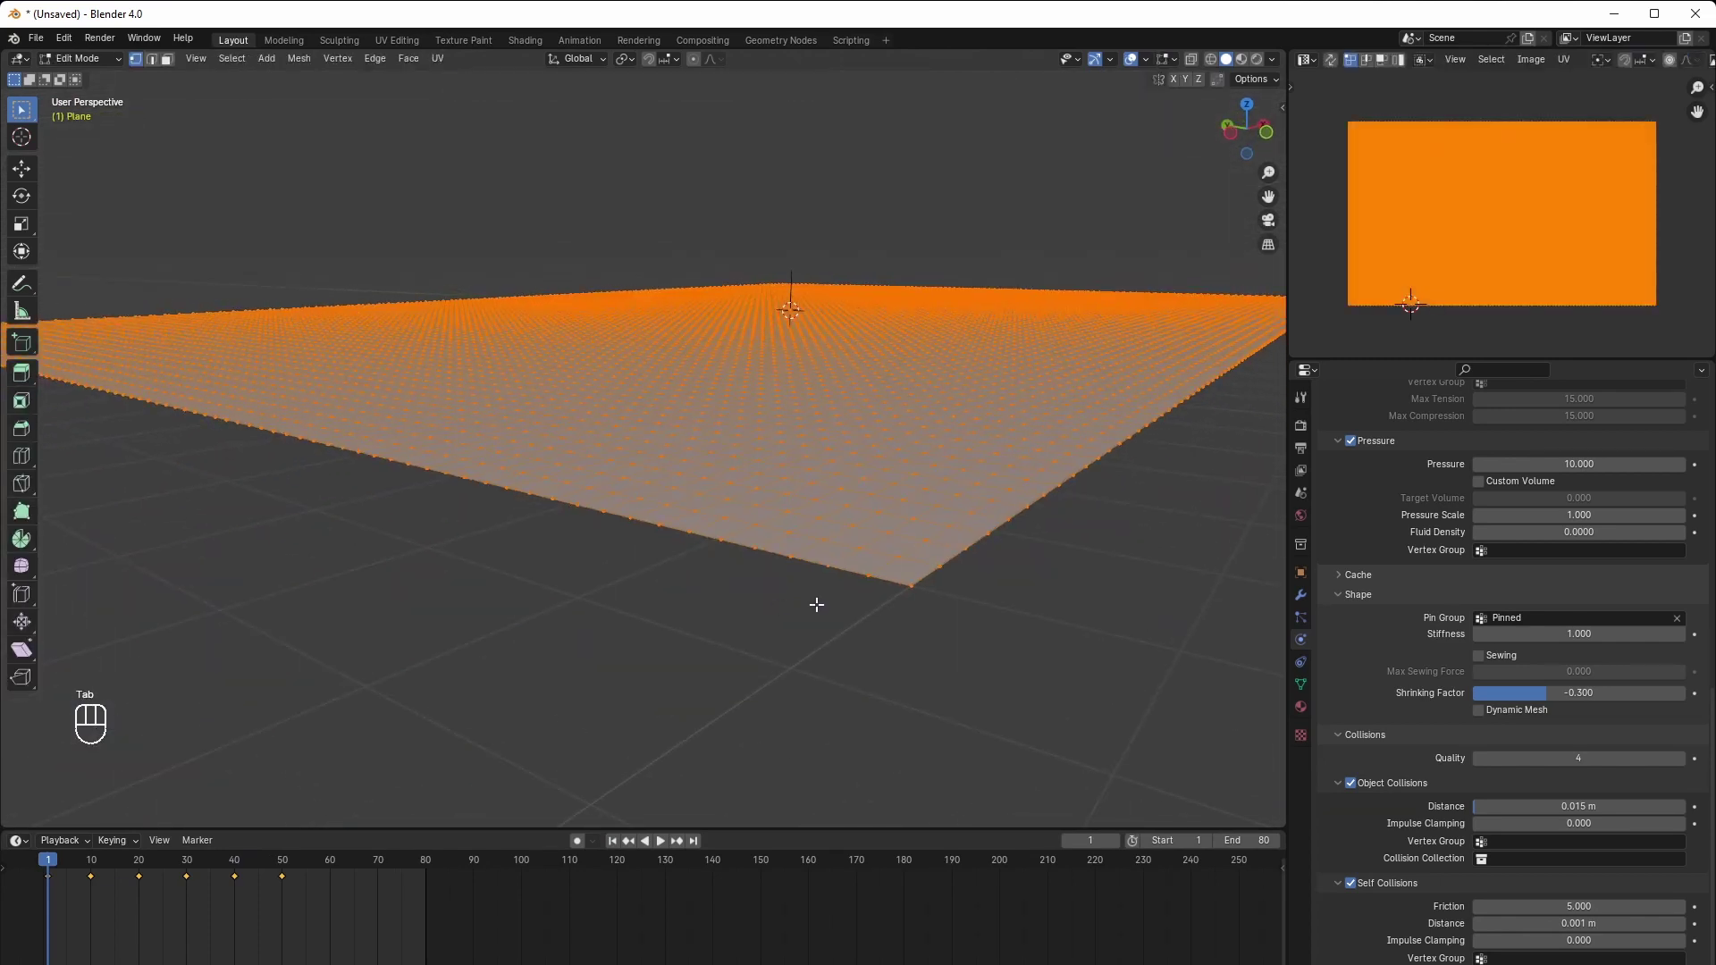
pyautogui.press('e')
pyautogui.press('shift')
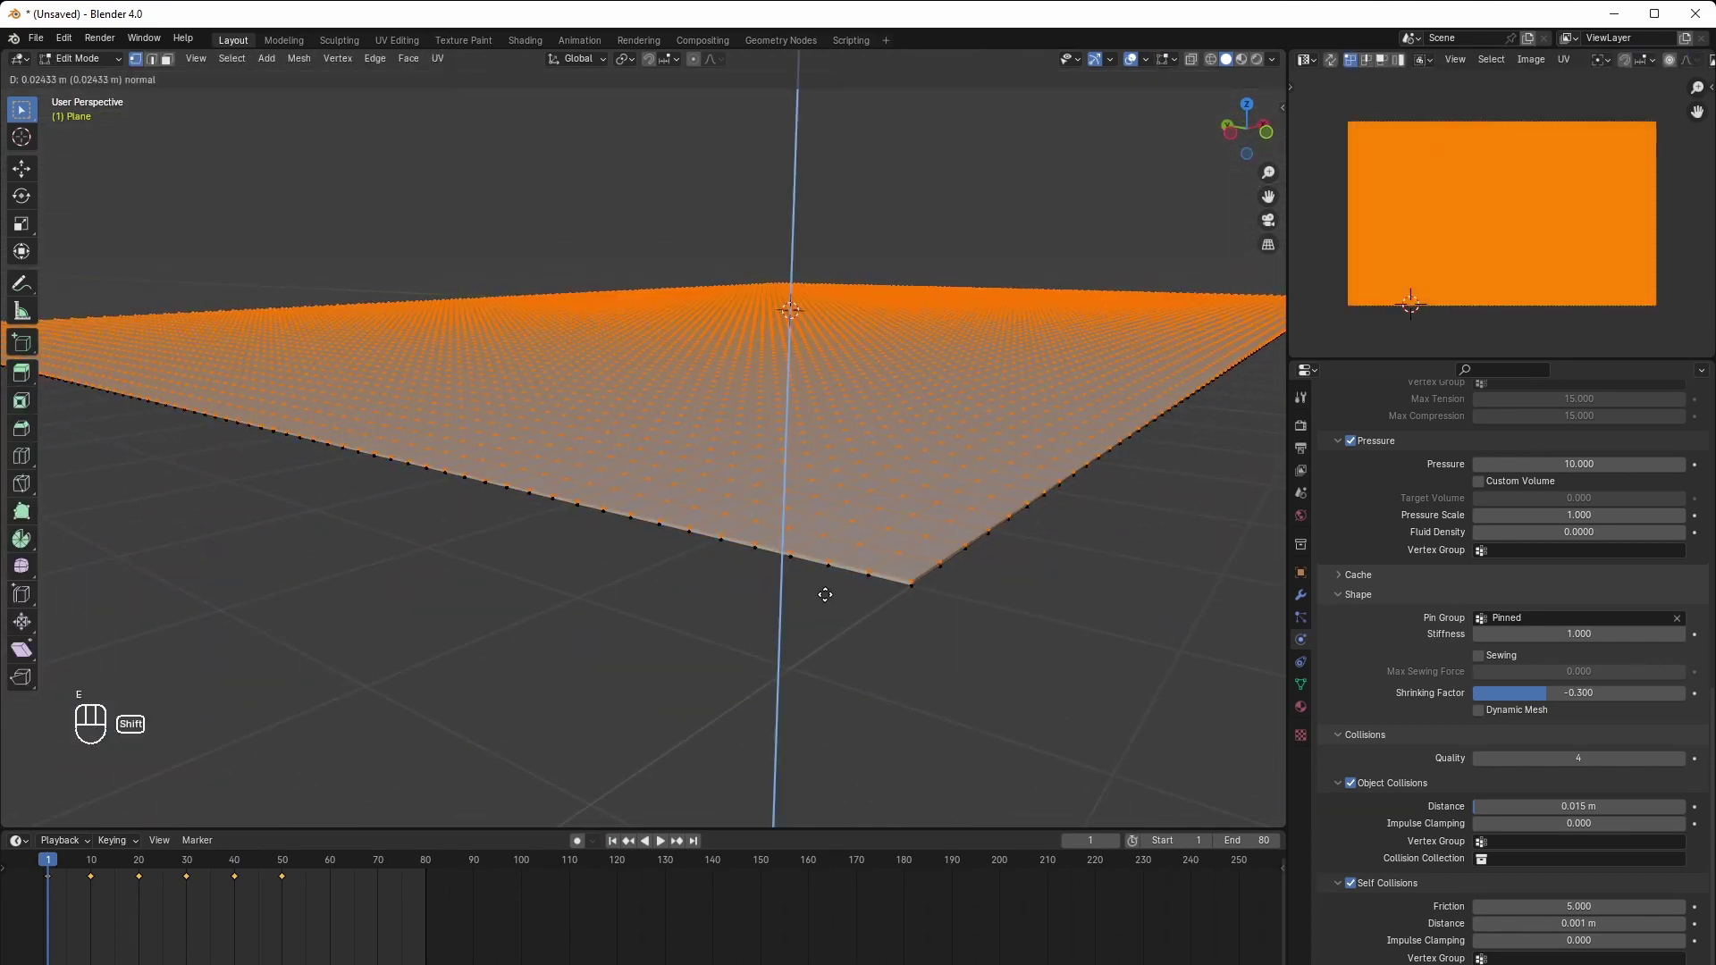
pyautogui.click(845, 597)
pyautogui.press('Tab')
pyautogui.scroll(-3, 885, 606)
pyautogui.moveTo(886, 606); pyautogui.dragTo(774, 694, button='middle')
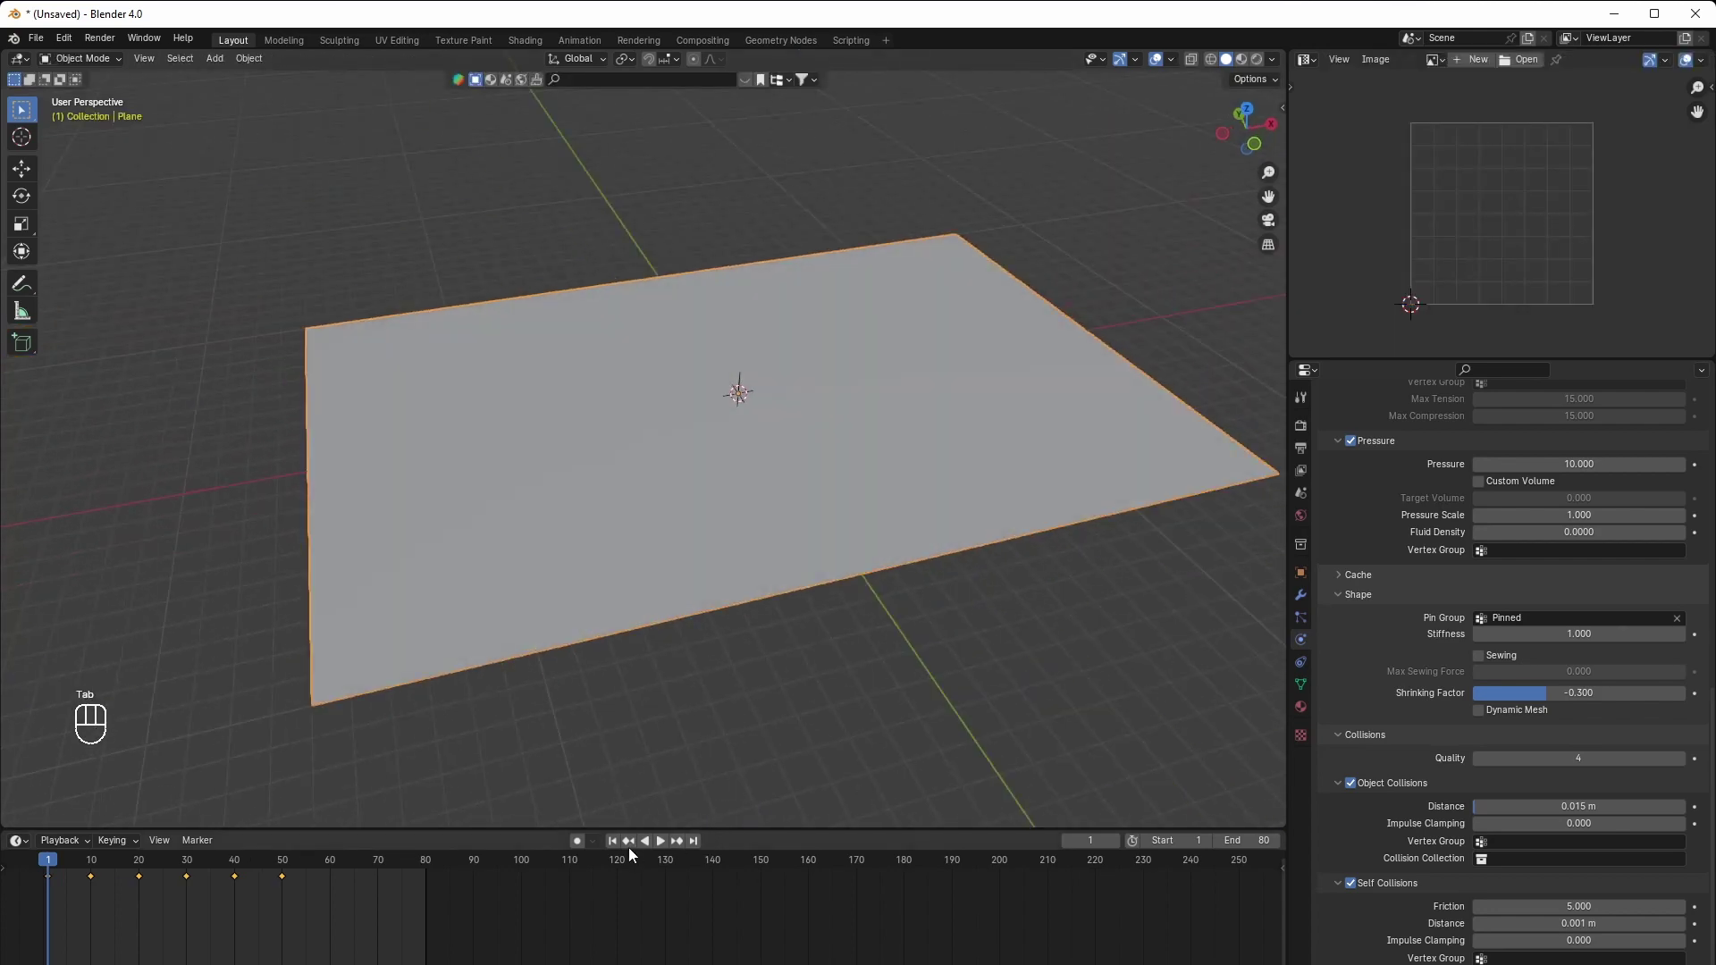
# Run the simulation of the thickened plane from frame 1 to about frame 28, and go back to the first frame
pyautogui.moveTo(638, 804); pyautogui.dragTo(668, 705, button='middle')
pyautogui.press('space')
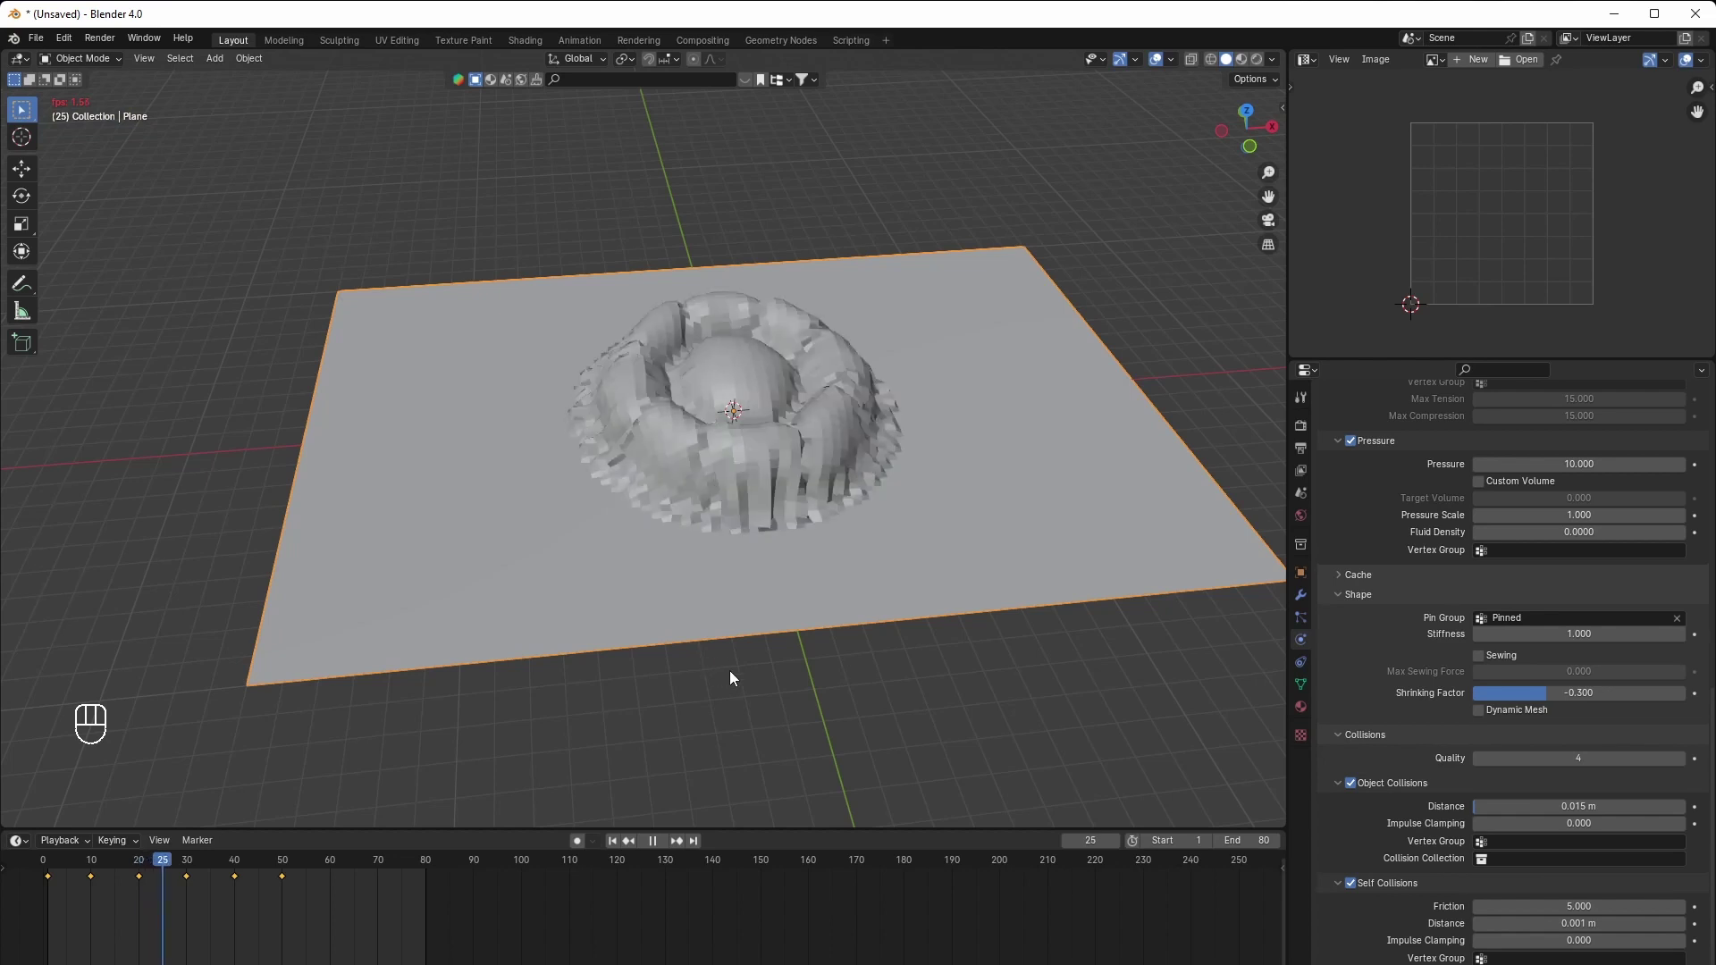
pyautogui.press('space')
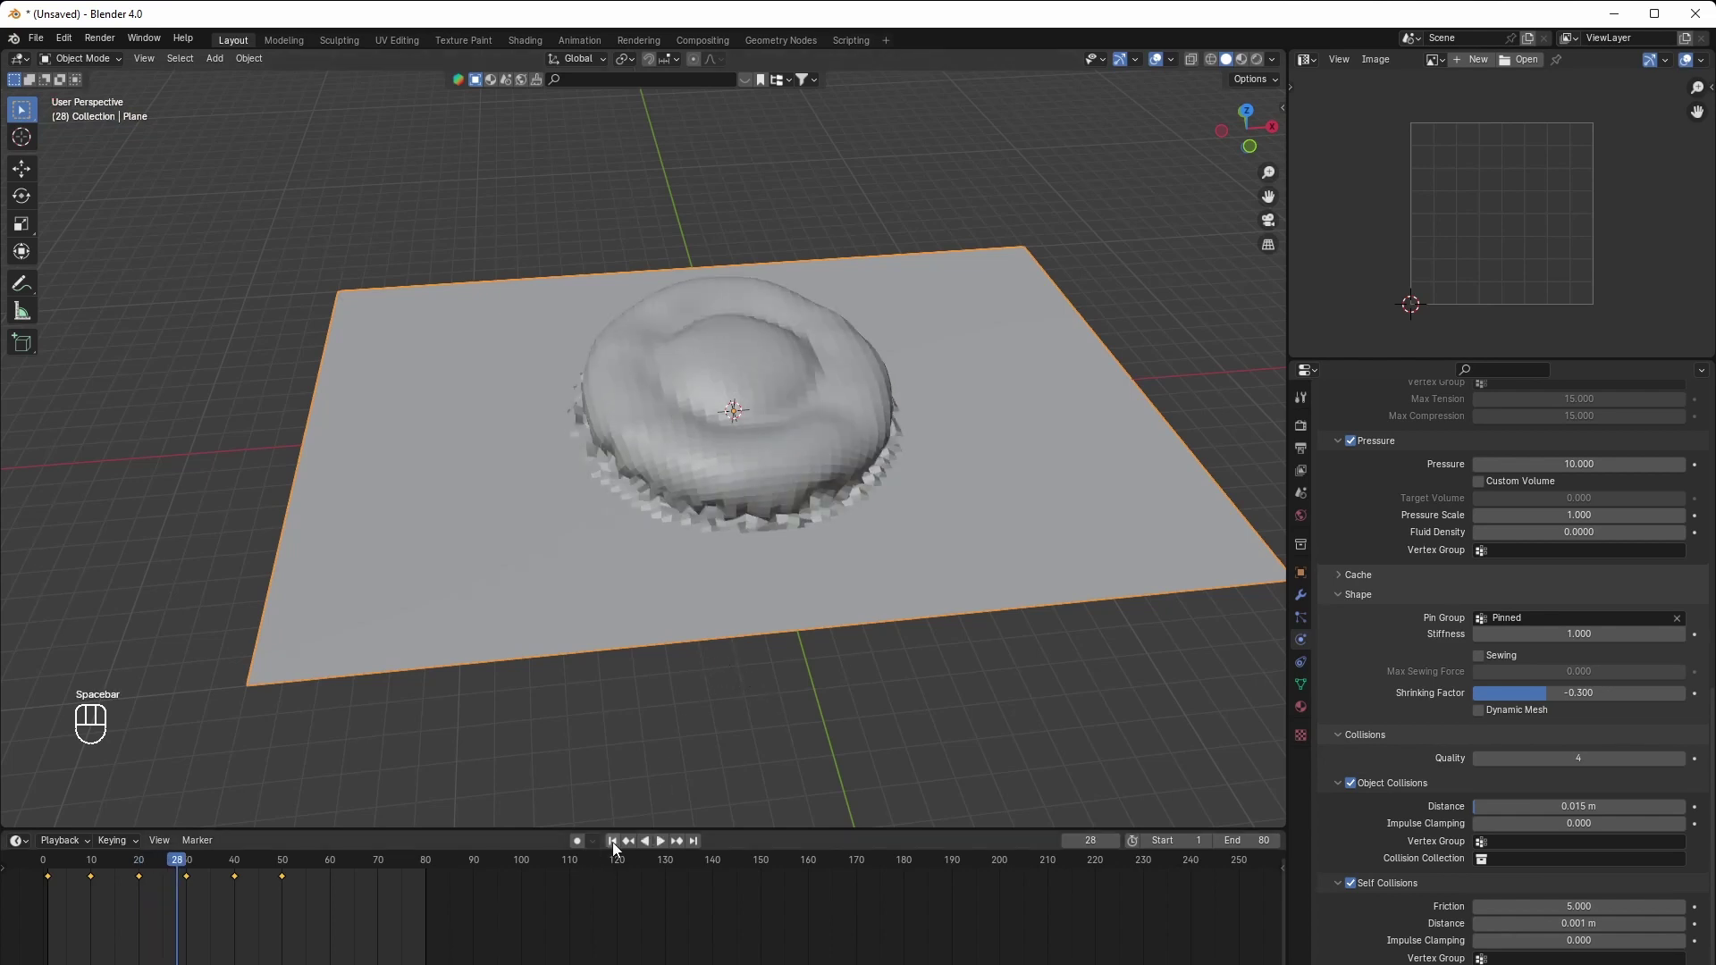
pyautogui.click(613, 842)
# Apply Shade Auto Smooth to the plane
pyautogui.rightClick(921, 461)
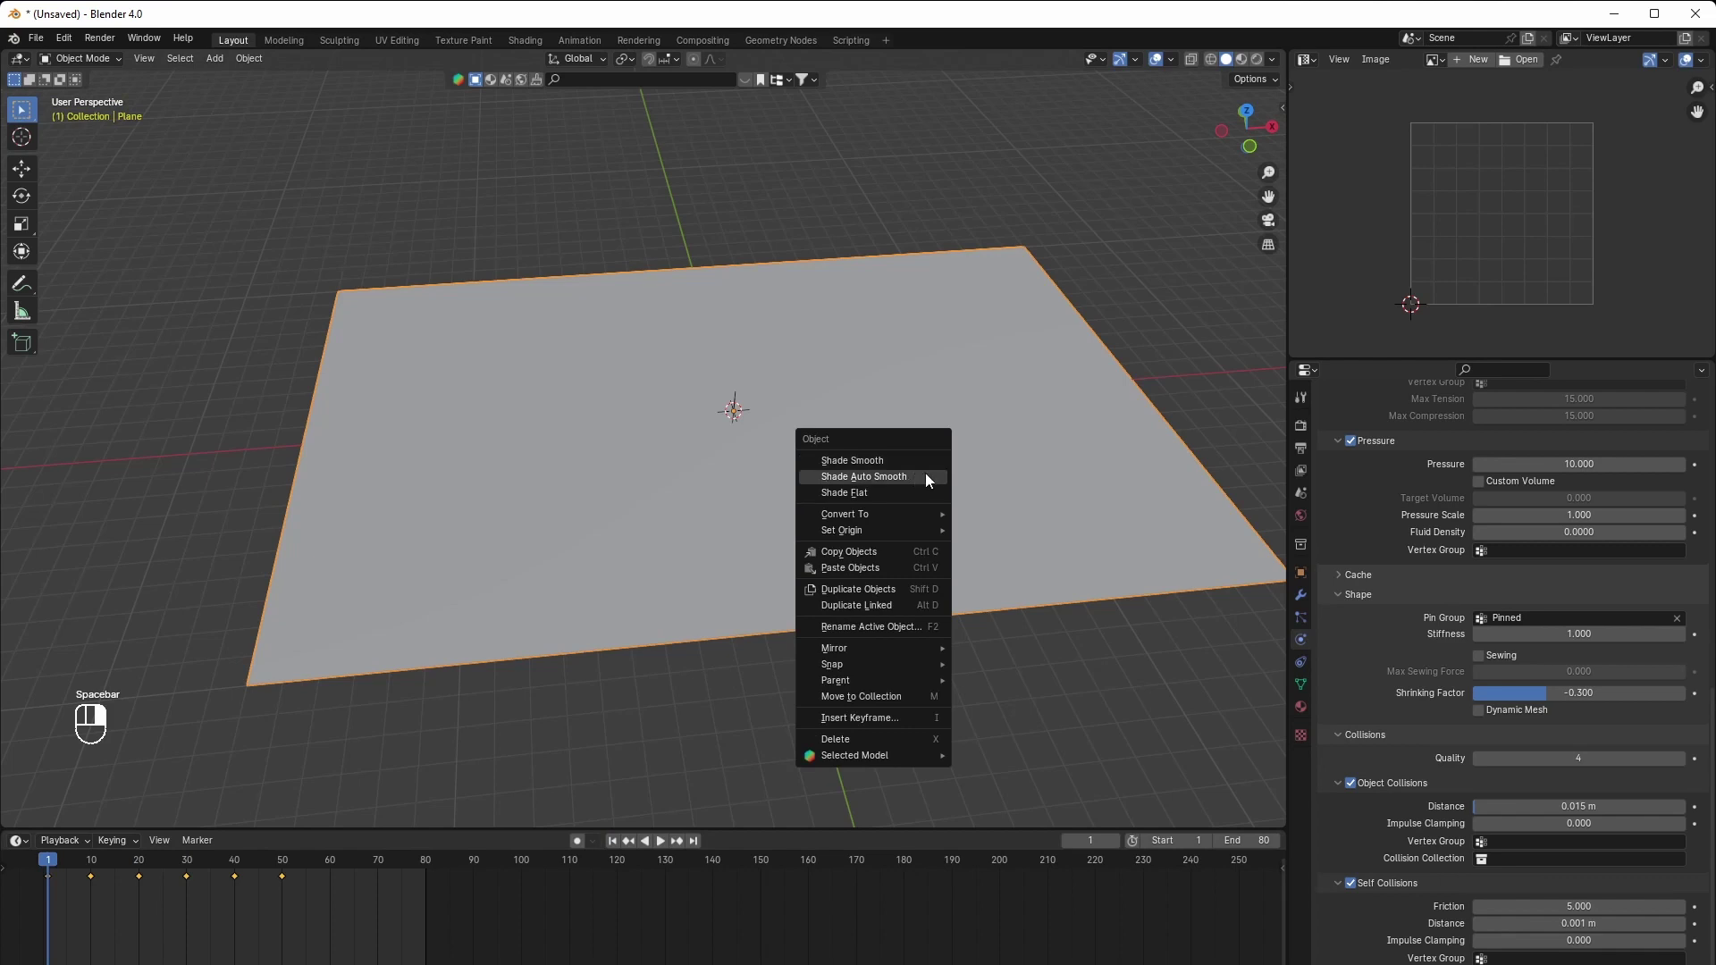
pyautogui.click(925, 473)
# Fine-tune the Wood texture's contrast with the plane's weights displayed in Weight Paint mode at frame 43
pyautogui.click(1301, 701)
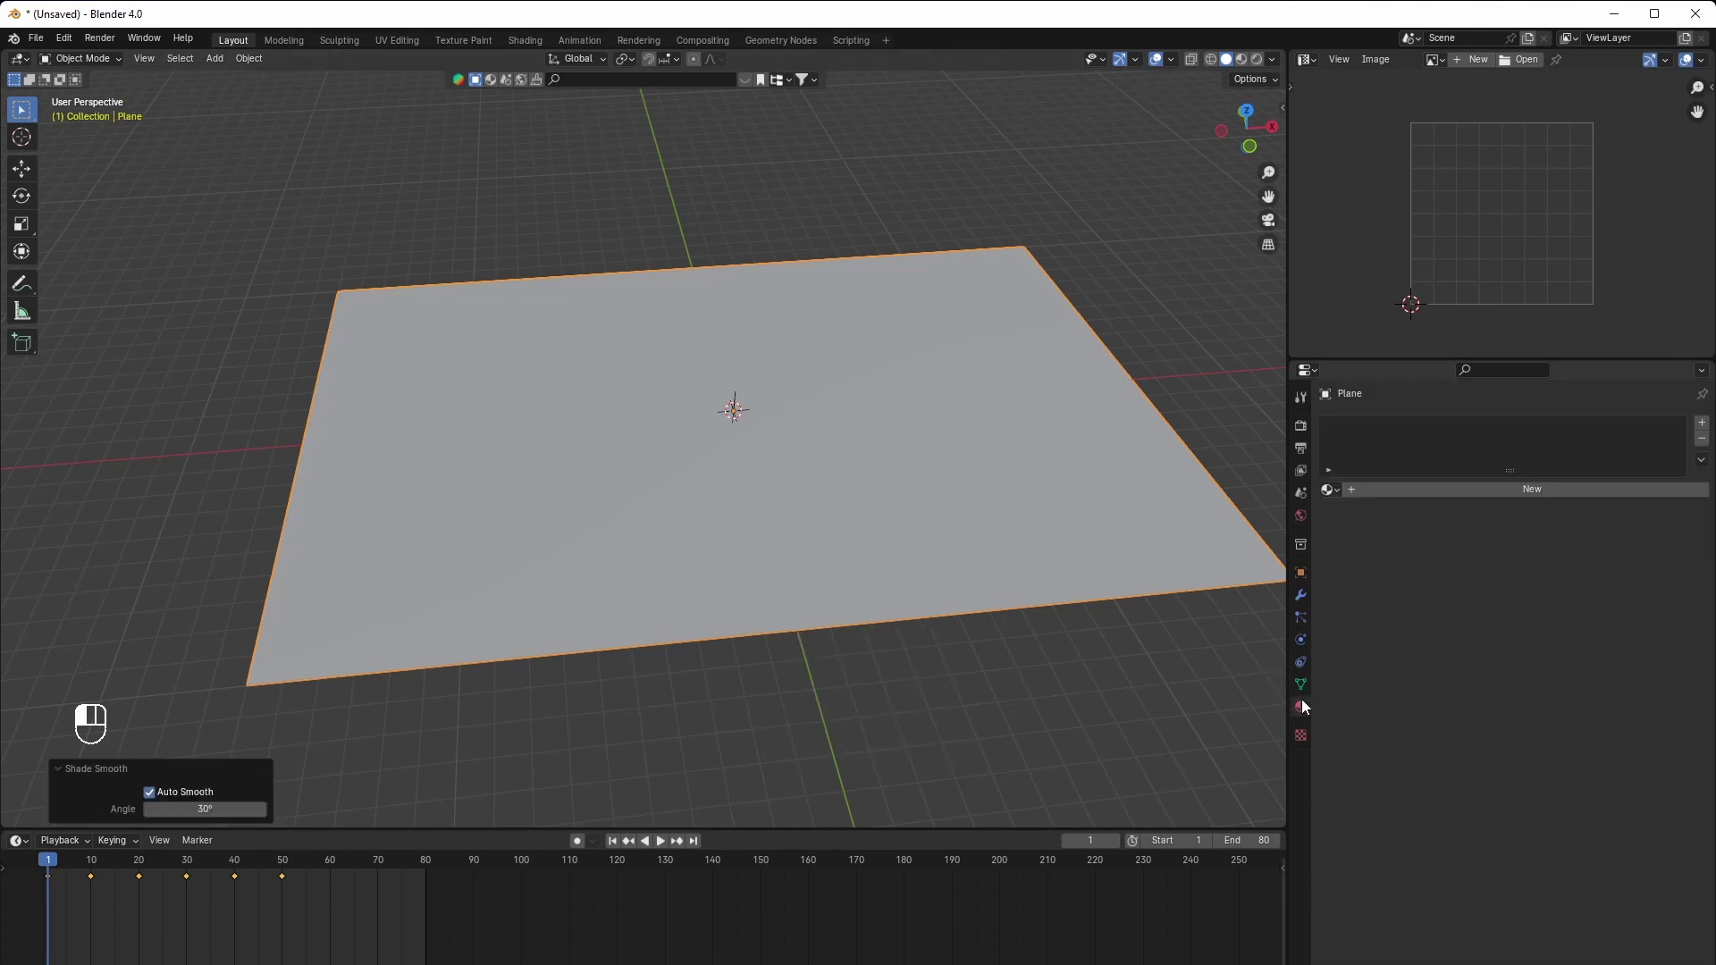
pyautogui.click(1300, 684)
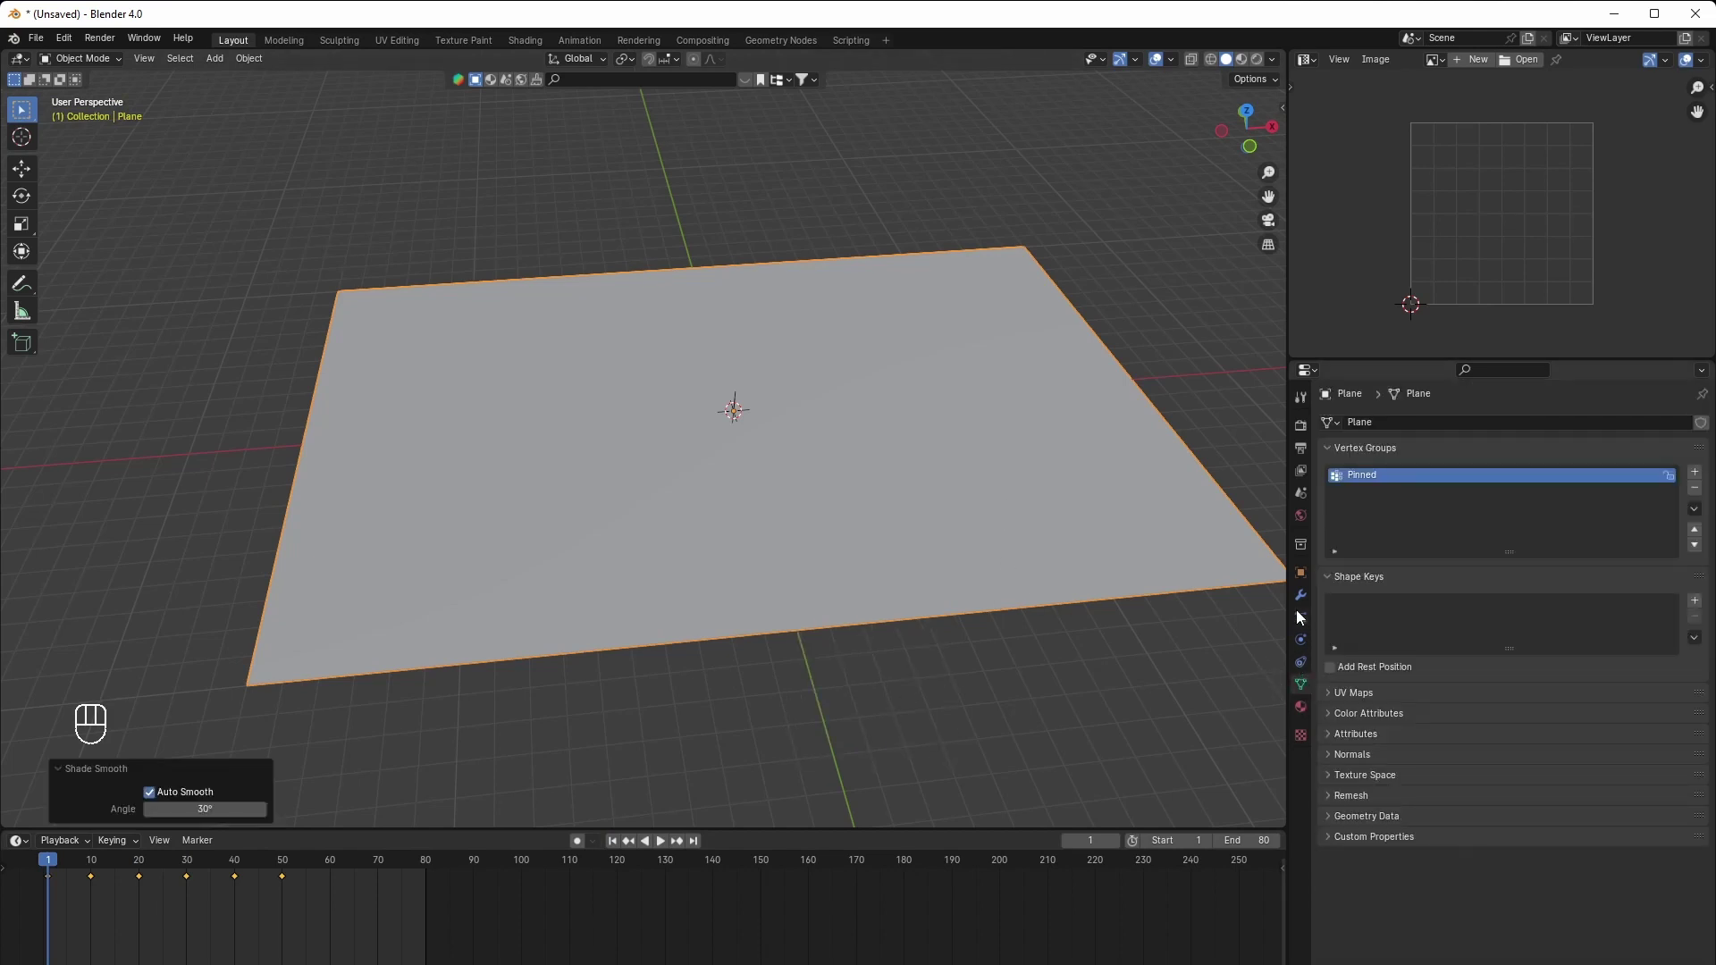
pyautogui.click(1301, 735)
pyautogui.click(80, 58)
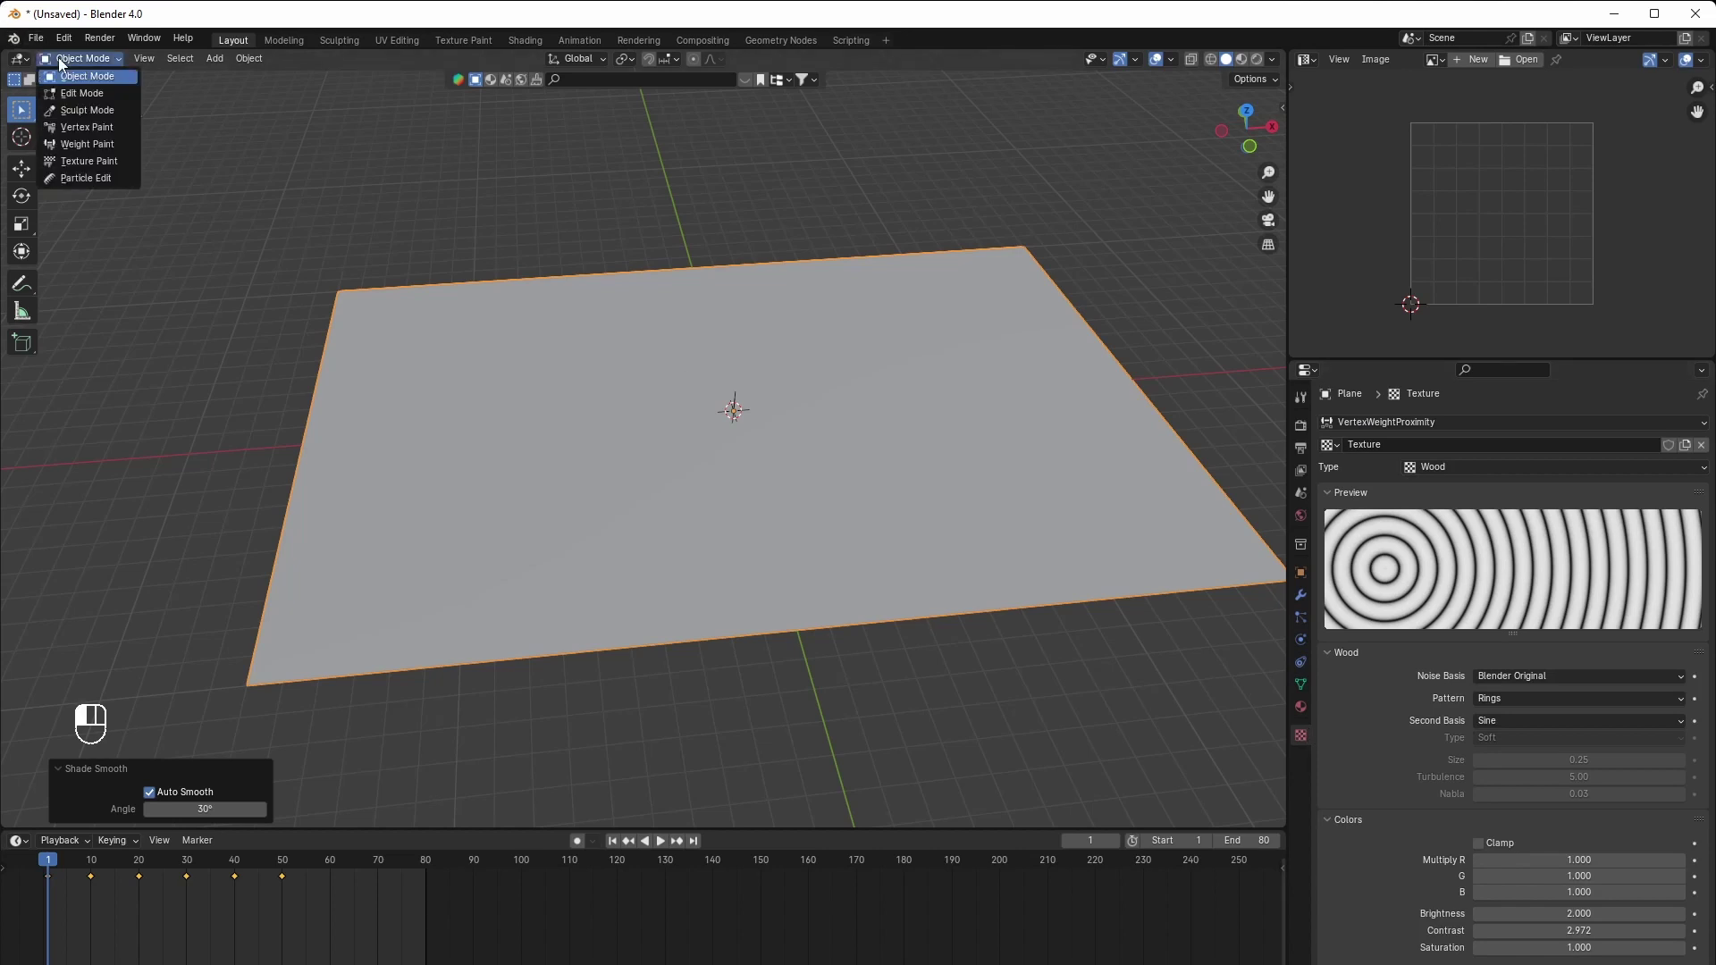
pyautogui.click(116, 143)
pyautogui.moveTo(726, 493); pyautogui.dragTo(736, 494, button='middle')
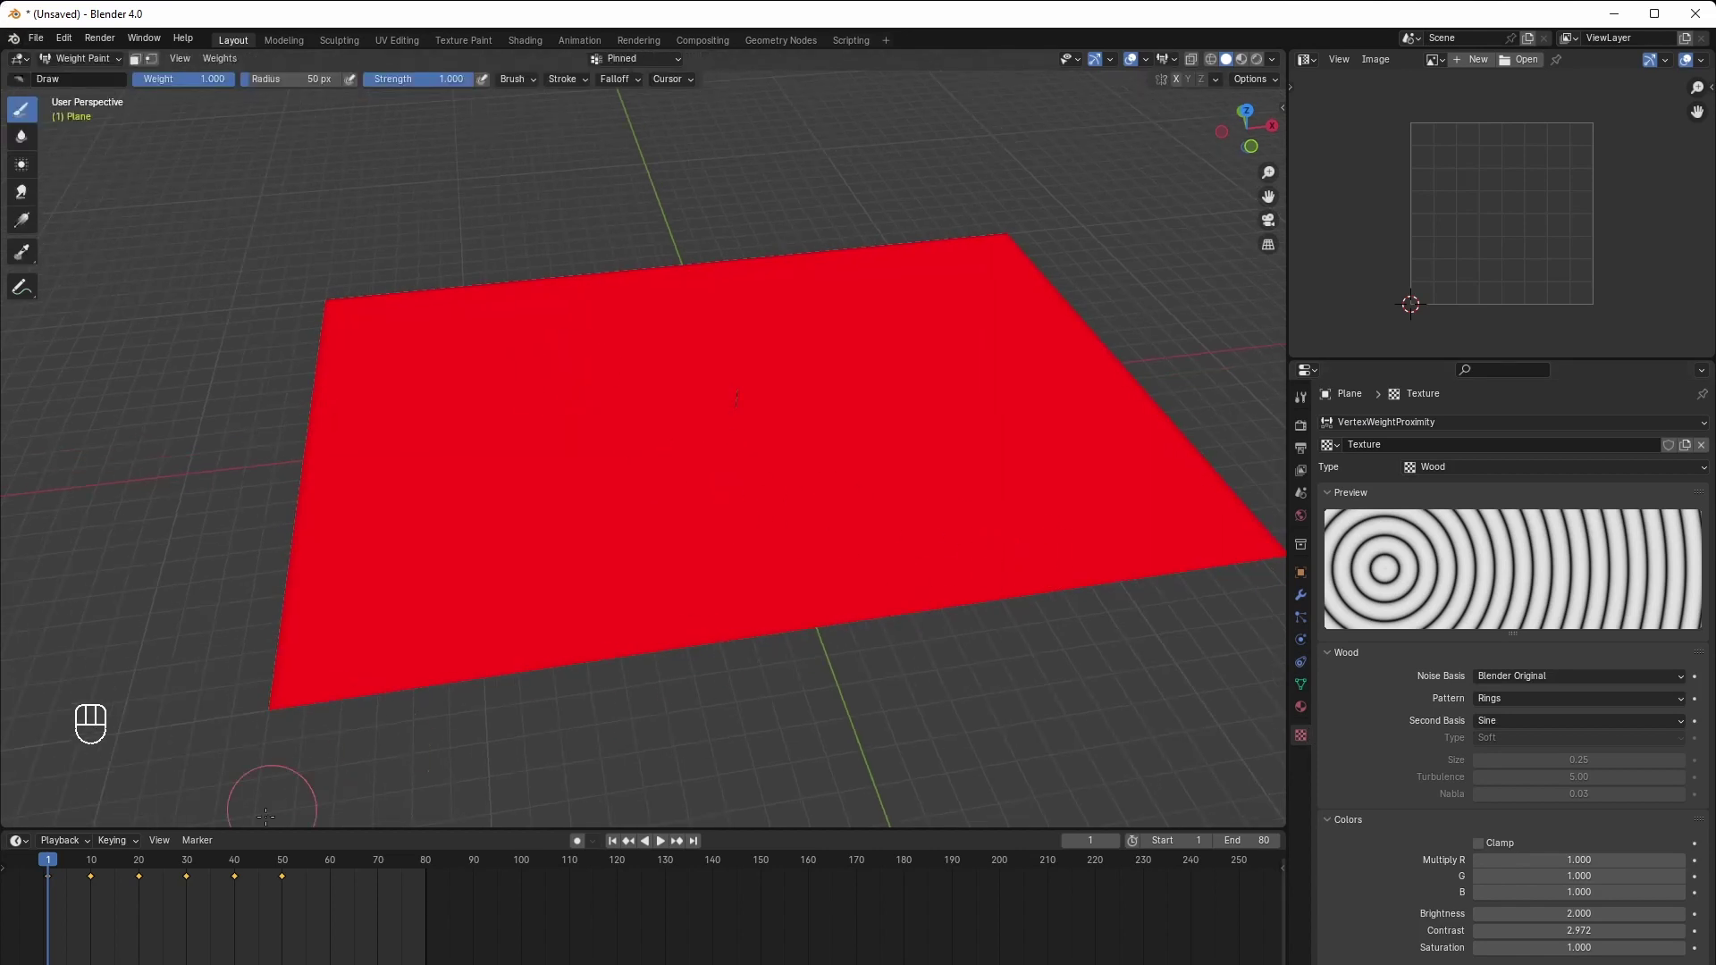
pyautogui.click(248, 867)
pyautogui.moveTo(809, 597); pyautogui.dragTo(827, 588, button='middle')
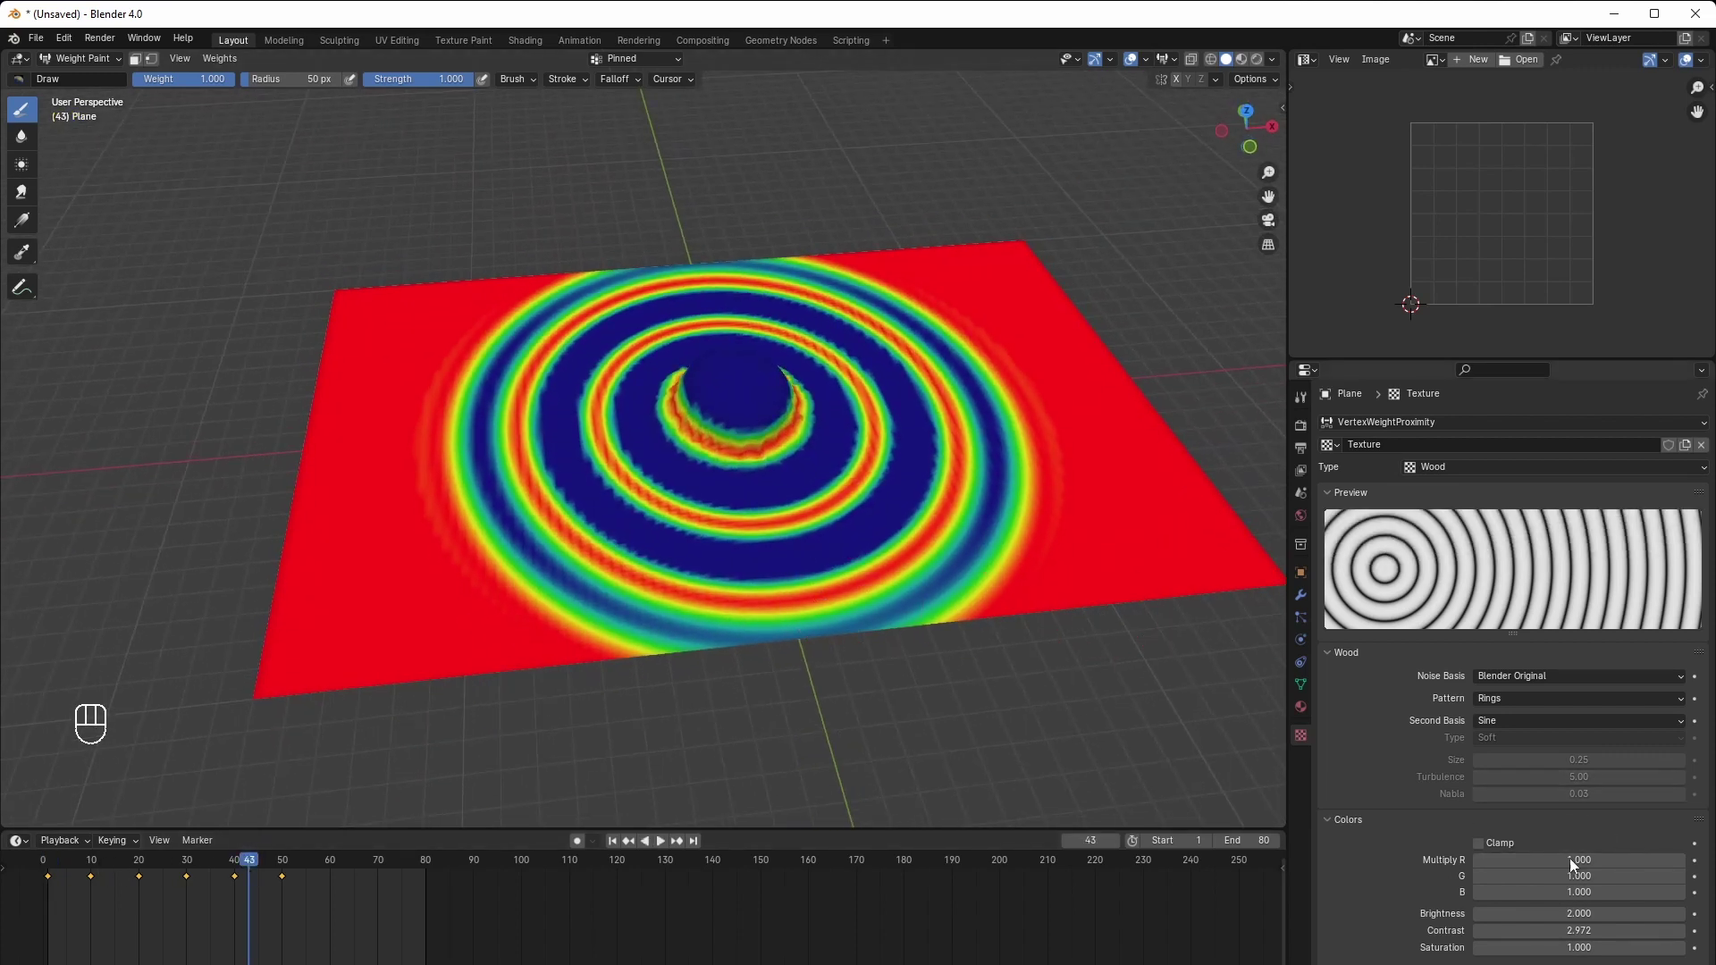
pyautogui.moveTo(1579, 931)
pyautogui.keyDown('shift'); pyautogui.mouseDown()
pyautogui.moveTo(1649, 930)
pyautogui.moveTo(1555, 913)
pyautogui.mouseUp(); pyautogui.keyUp('shift')
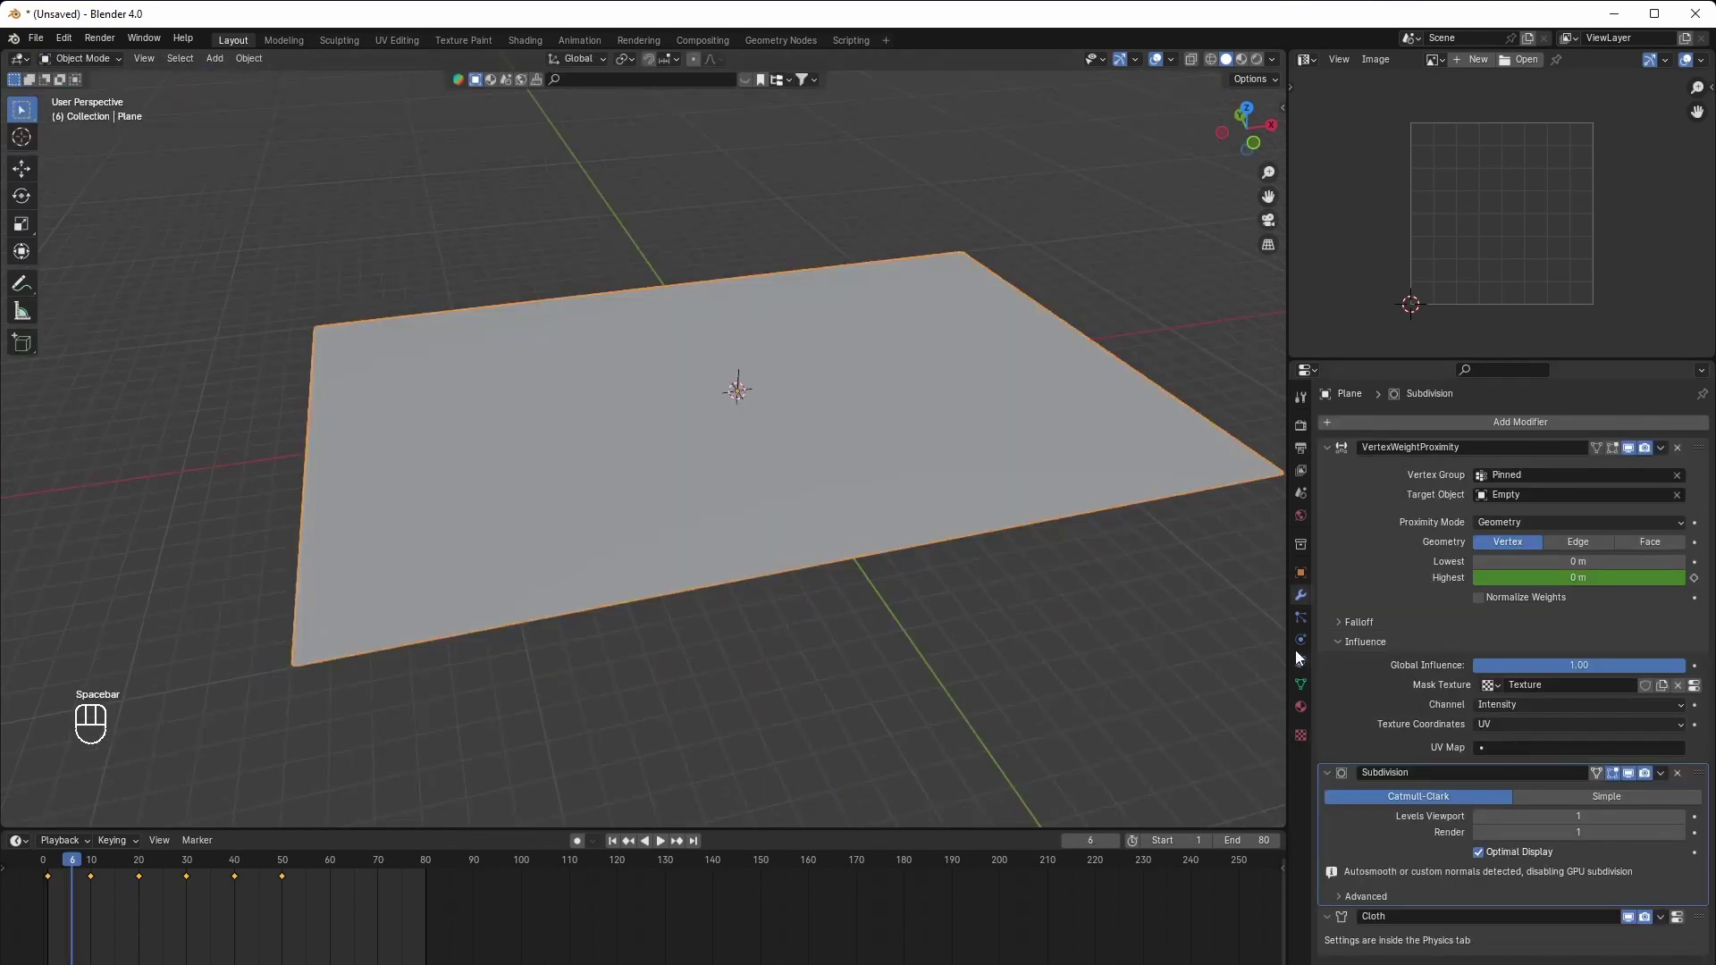
# Set the cloth cache's simulation end to frame 80 and bake the simulation
pyautogui.click(1300, 640)
pyautogui.scroll(-12, 1570, 865)
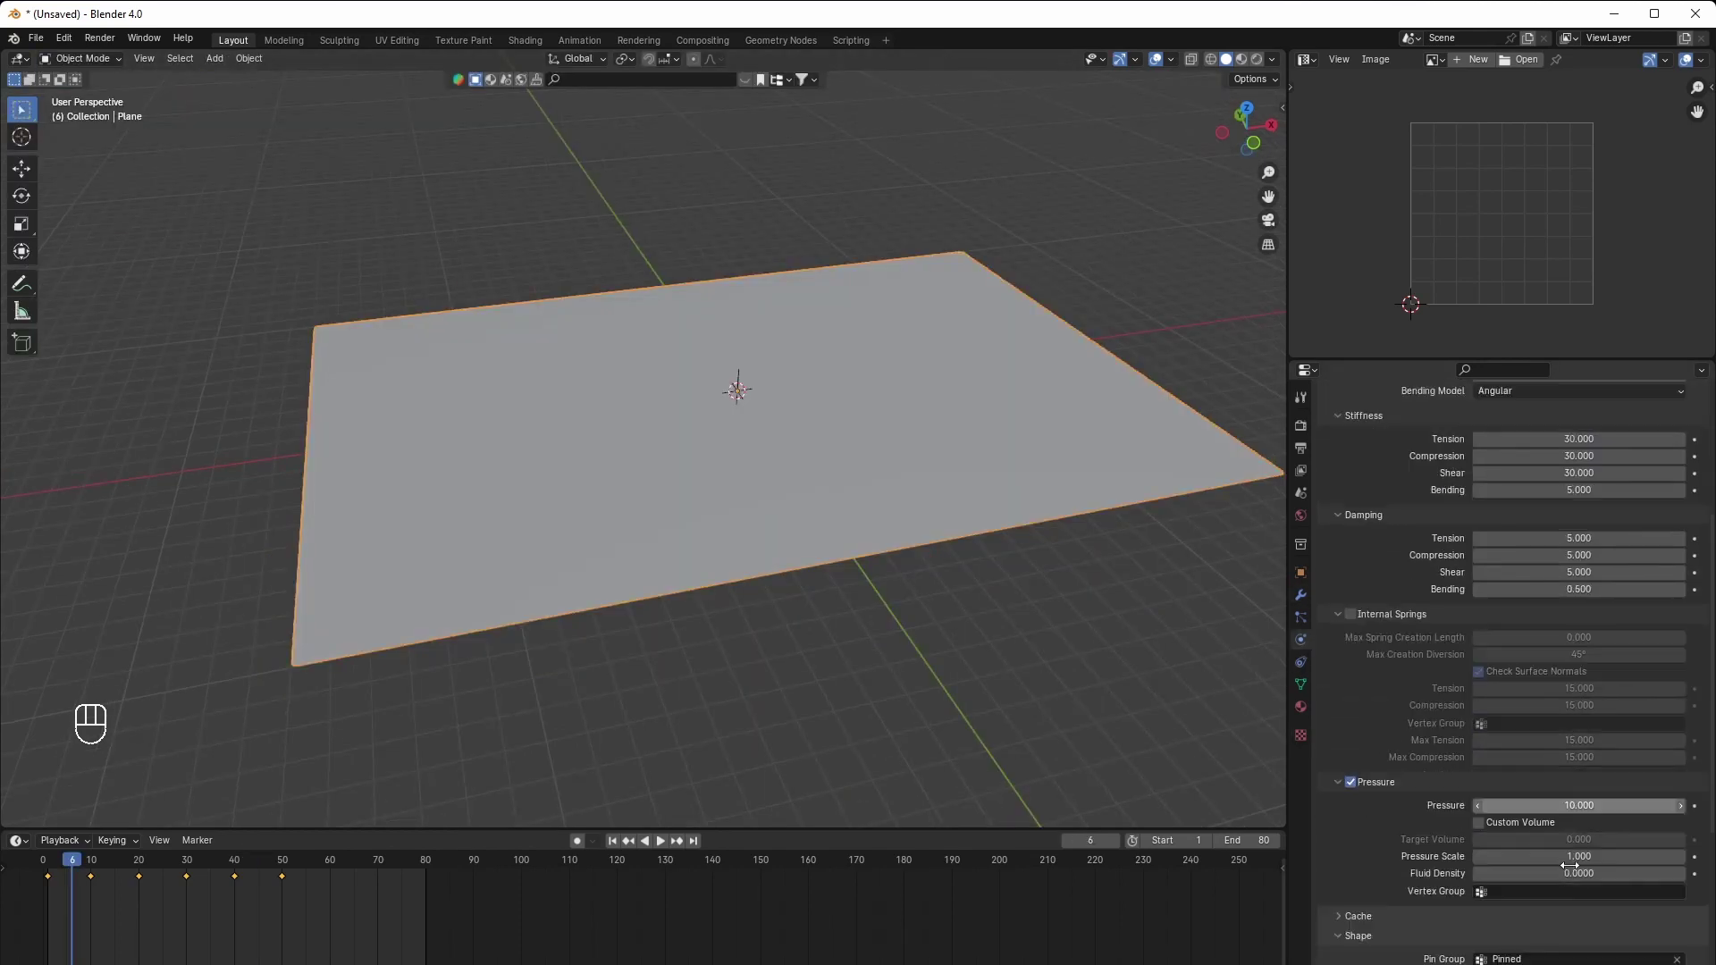
pyautogui.scroll(-10, 1569, 866)
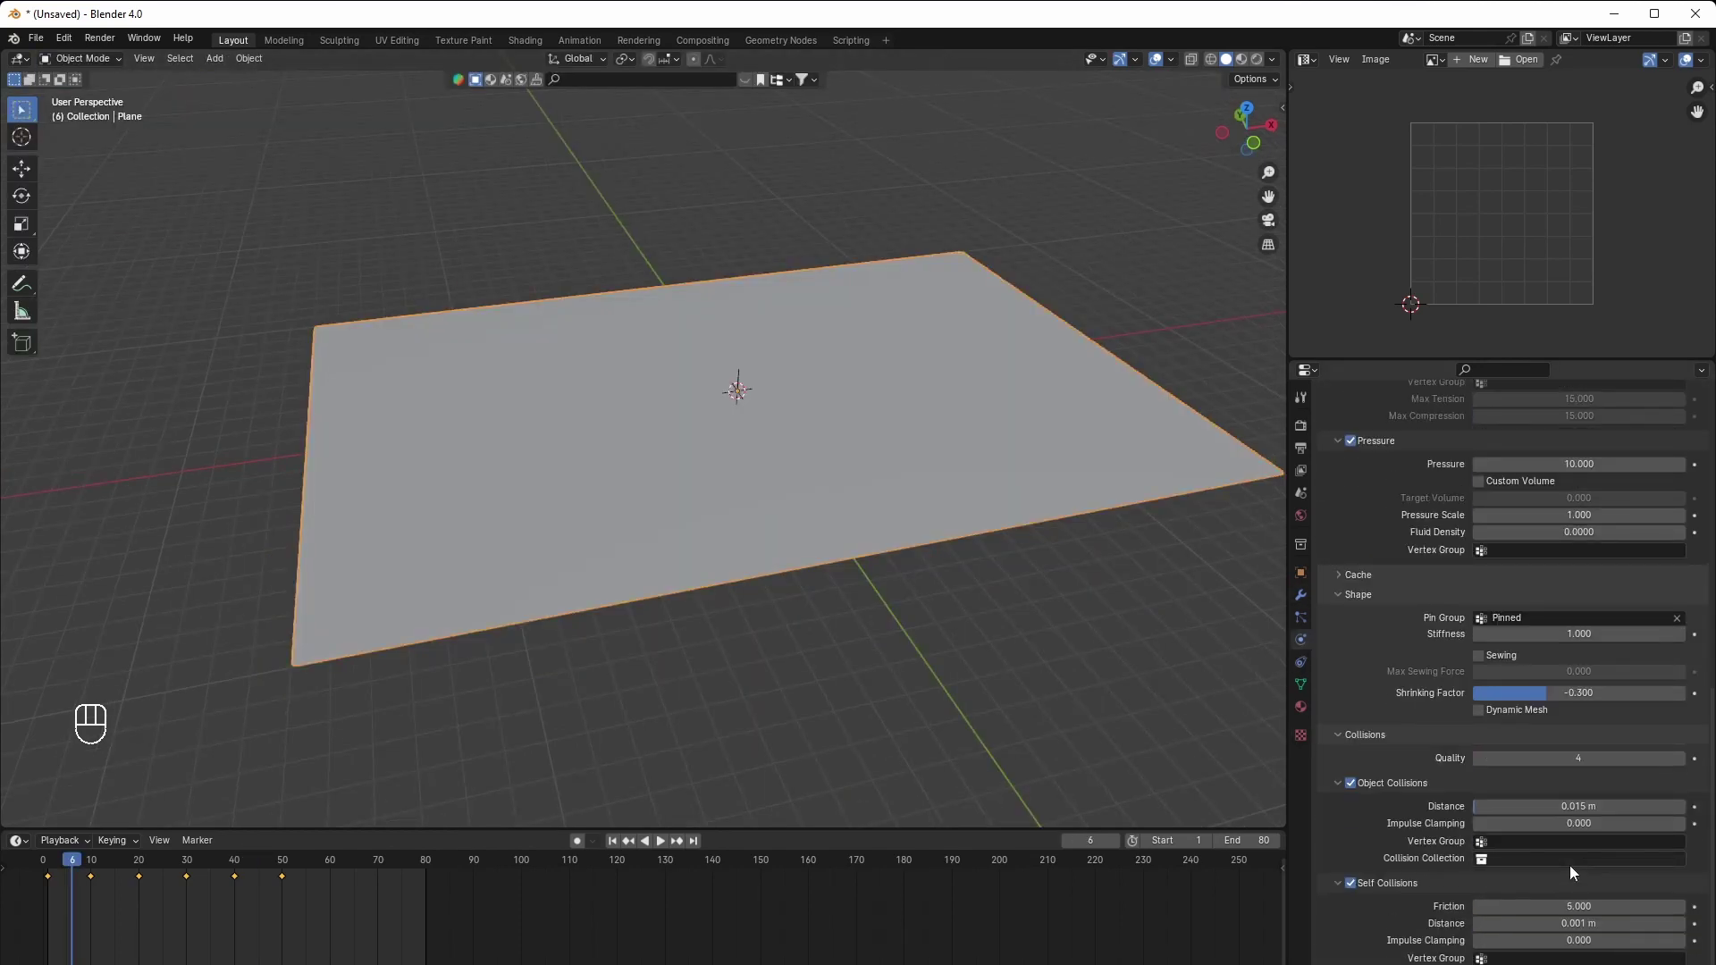
pyautogui.click(1383, 572)
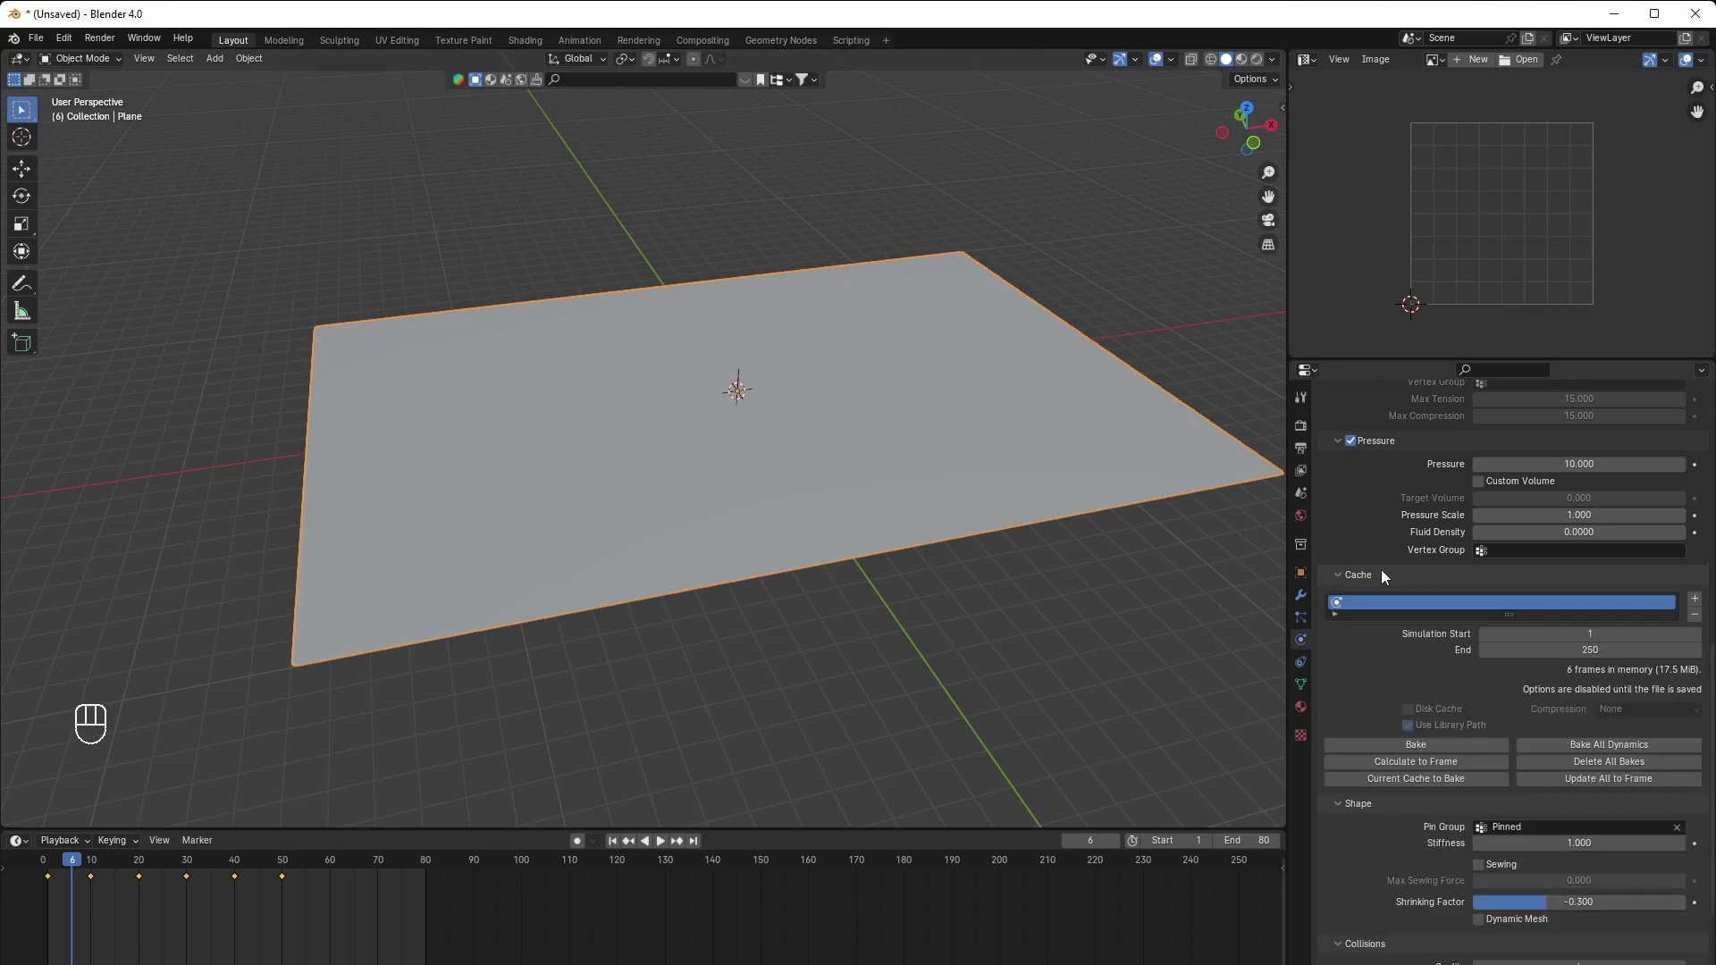
pyautogui.click(1599, 651)
pyautogui.write('80')
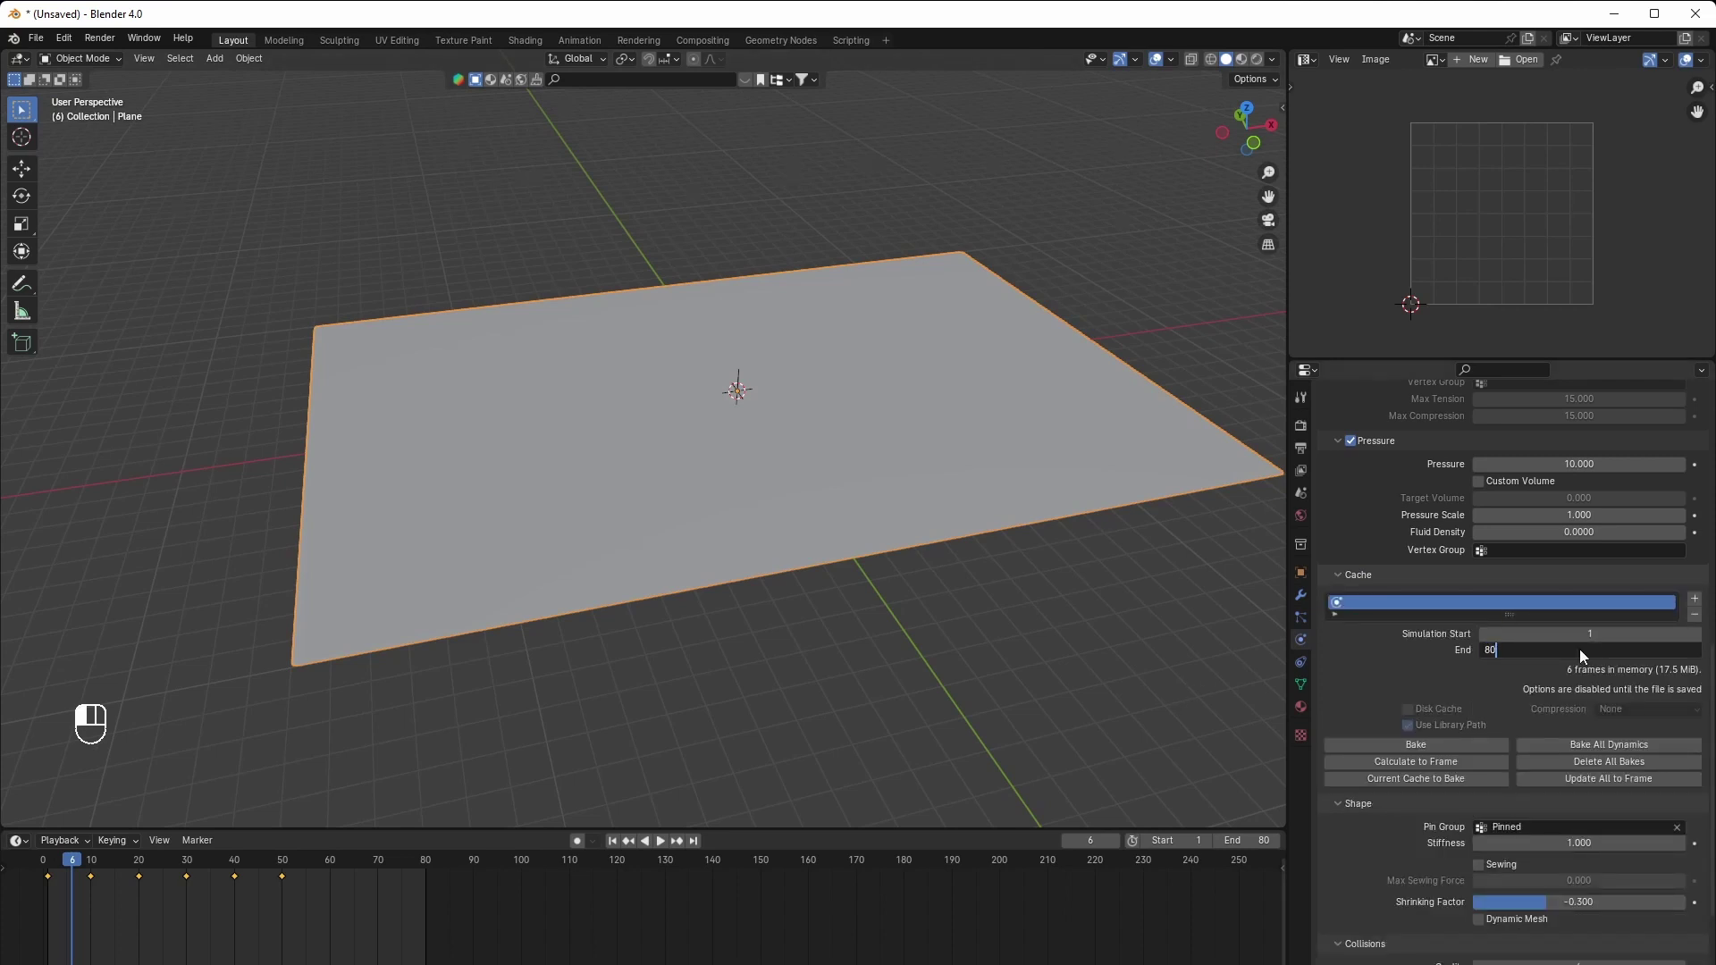
pyautogui.press('Return')
pyautogui.press('space')
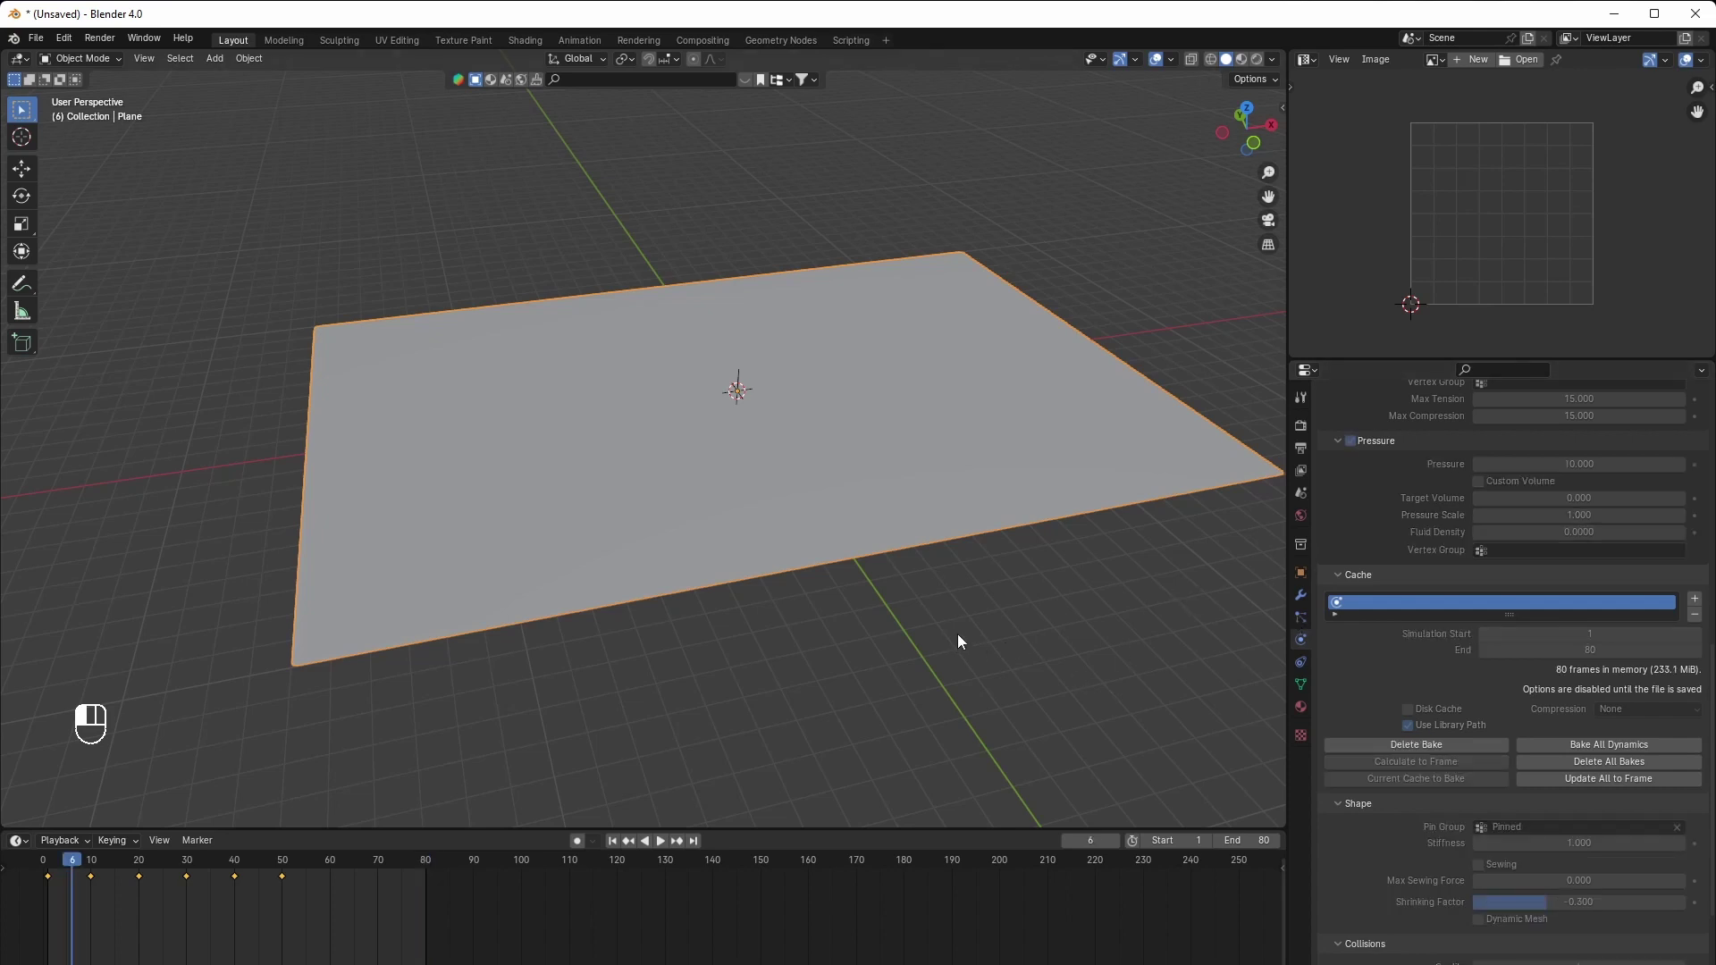
# Play the baked cloth animation to about frame 73, then replay it from the start and stop at frame 32
pyautogui.press('space')
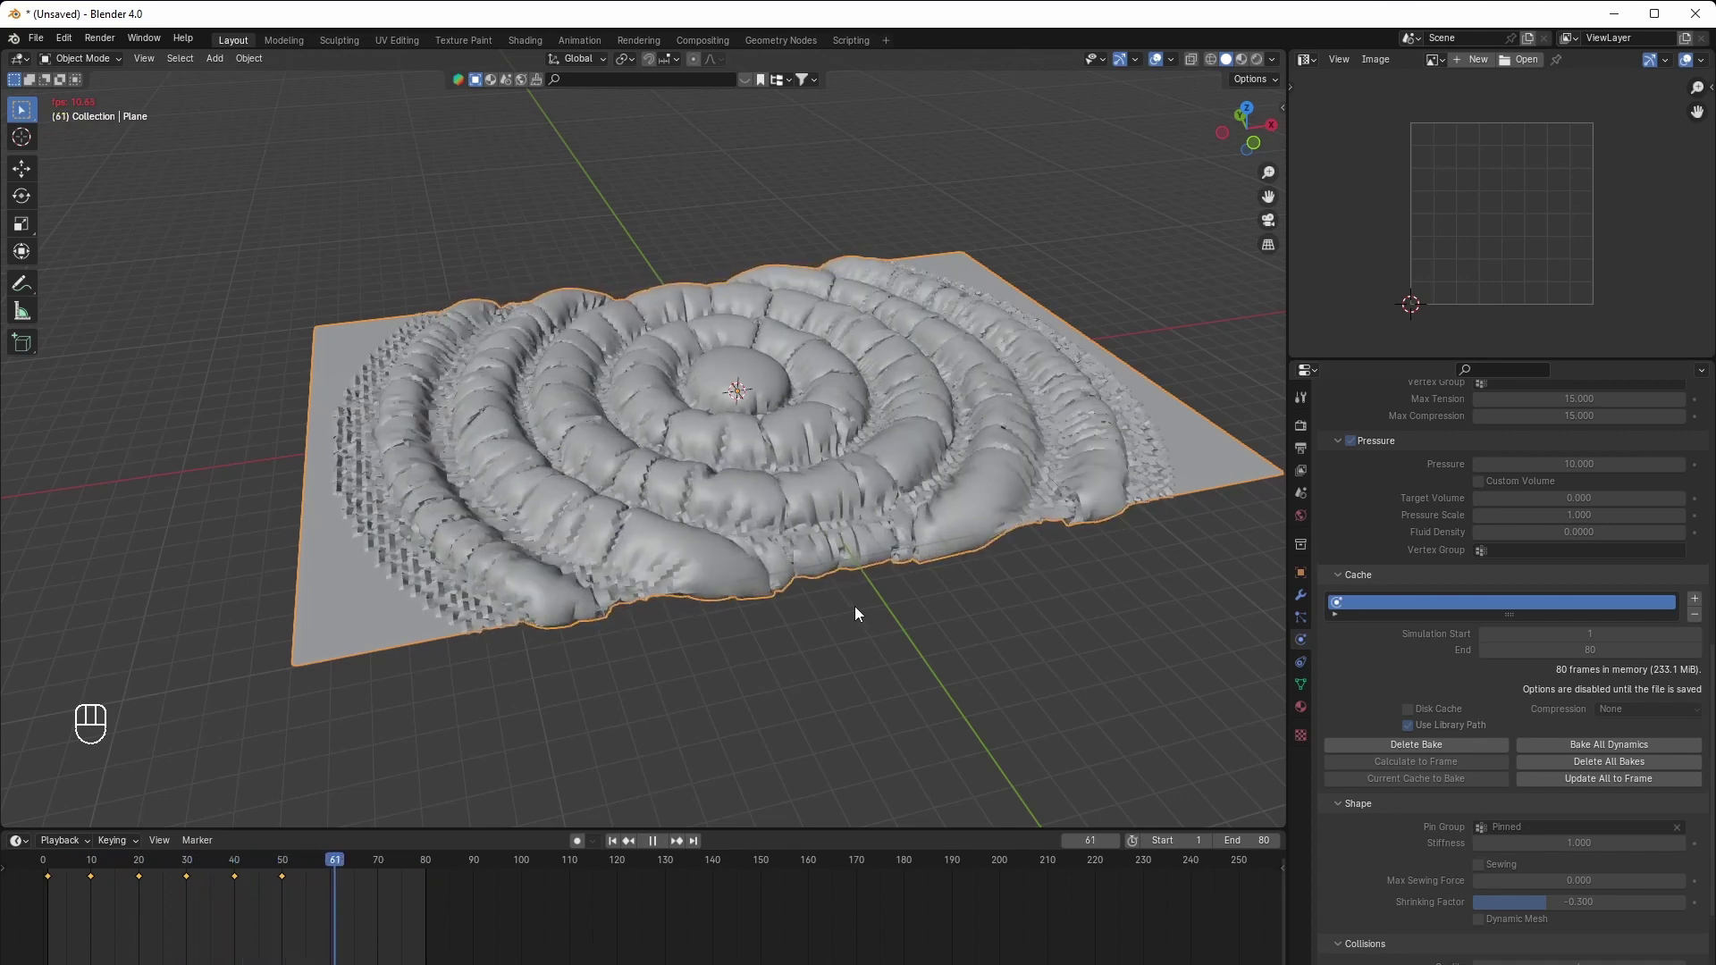
pyautogui.press('space')
pyautogui.moveTo(854, 606); pyautogui.dragTo(831, 643, button='middle')
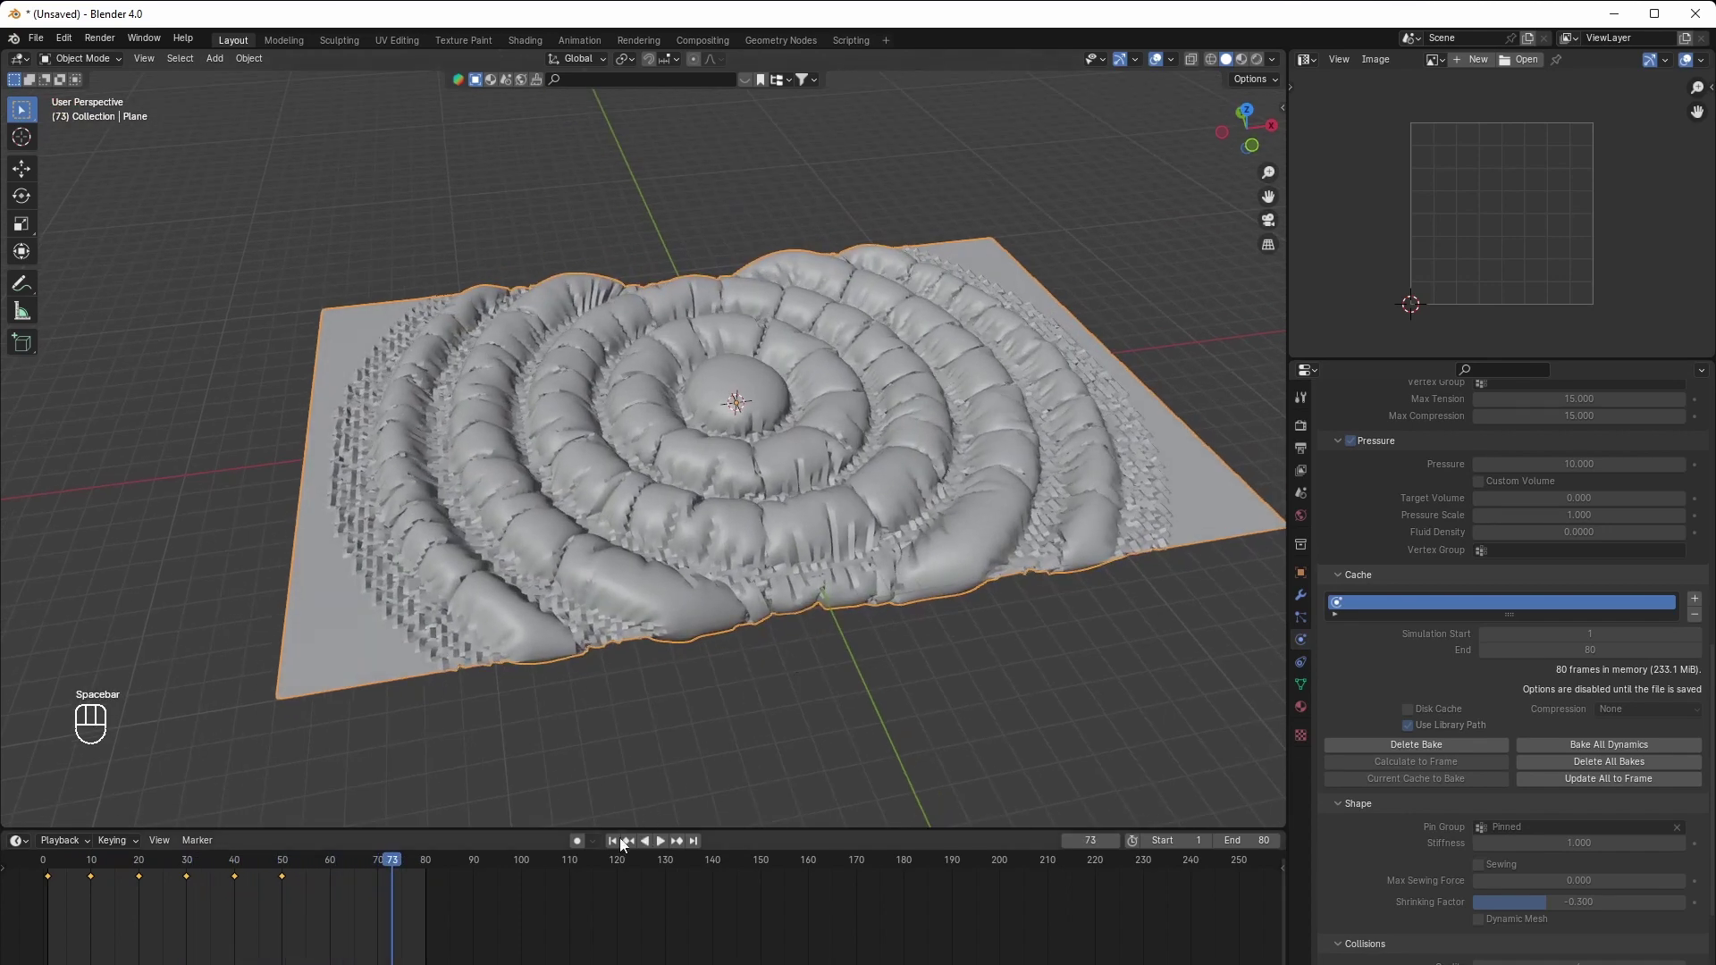
pyautogui.moveTo(724, 731); pyautogui.dragTo(703, 744, button='middle')
pyautogui.press('space')
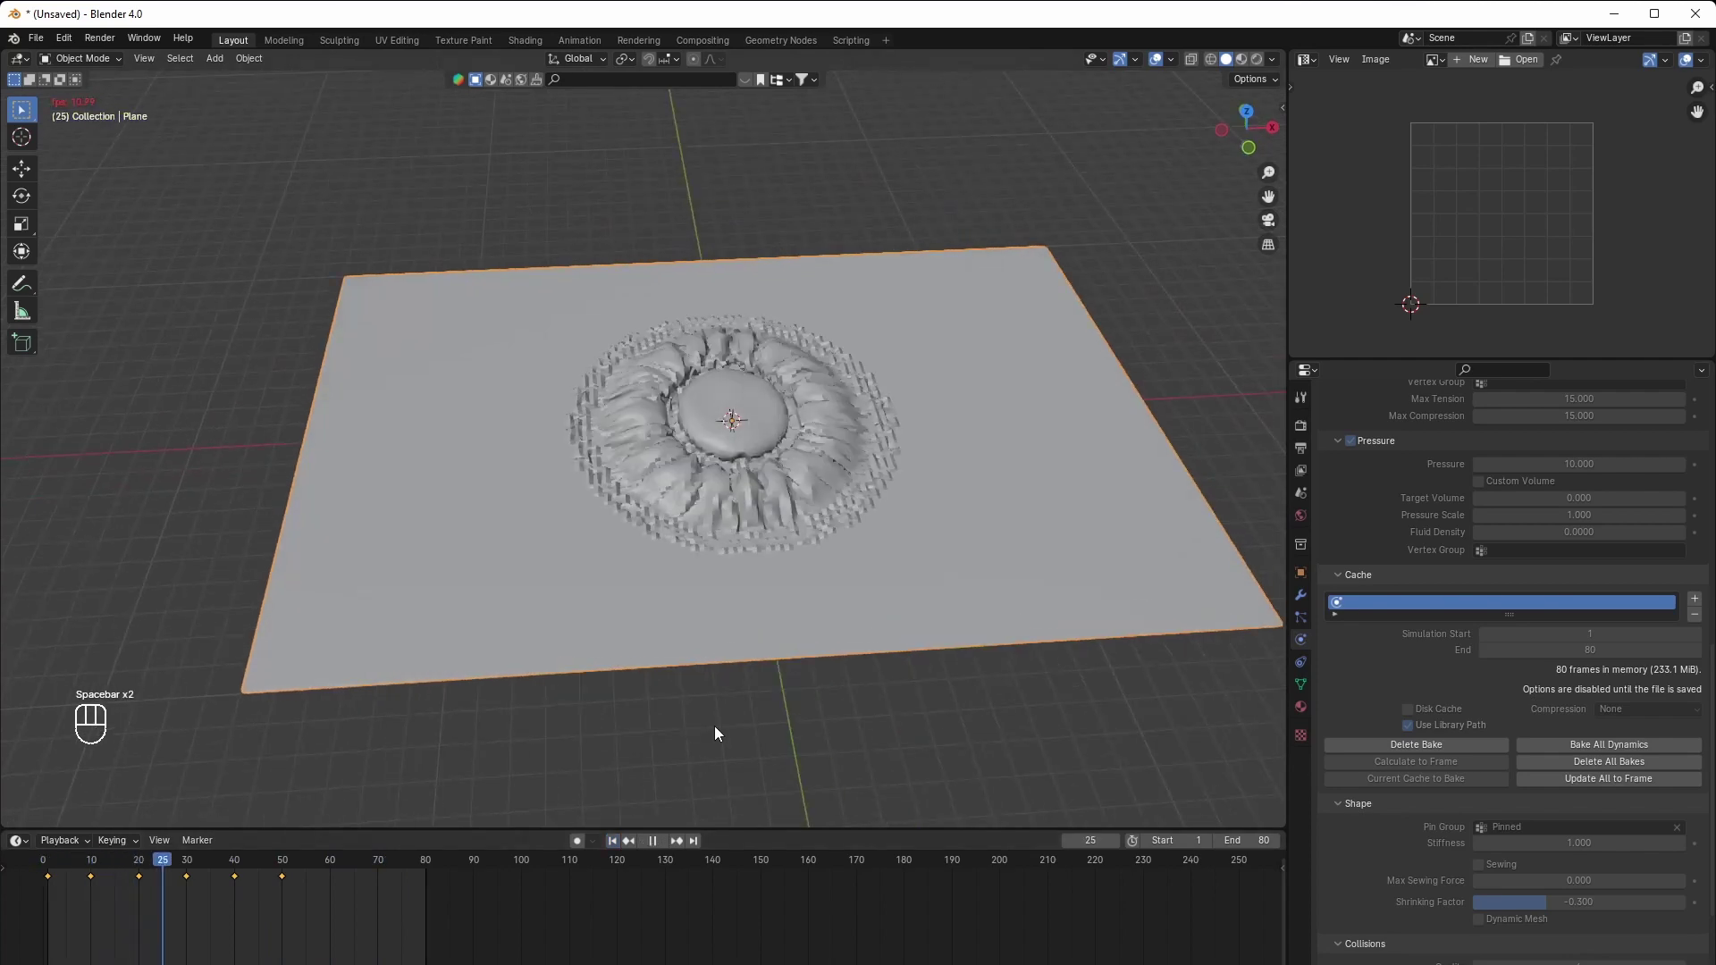
pyautogui.press('space')
# Apply Shade Smooth to the baked cloth plane
pyautogui.rightClick(769, 485)
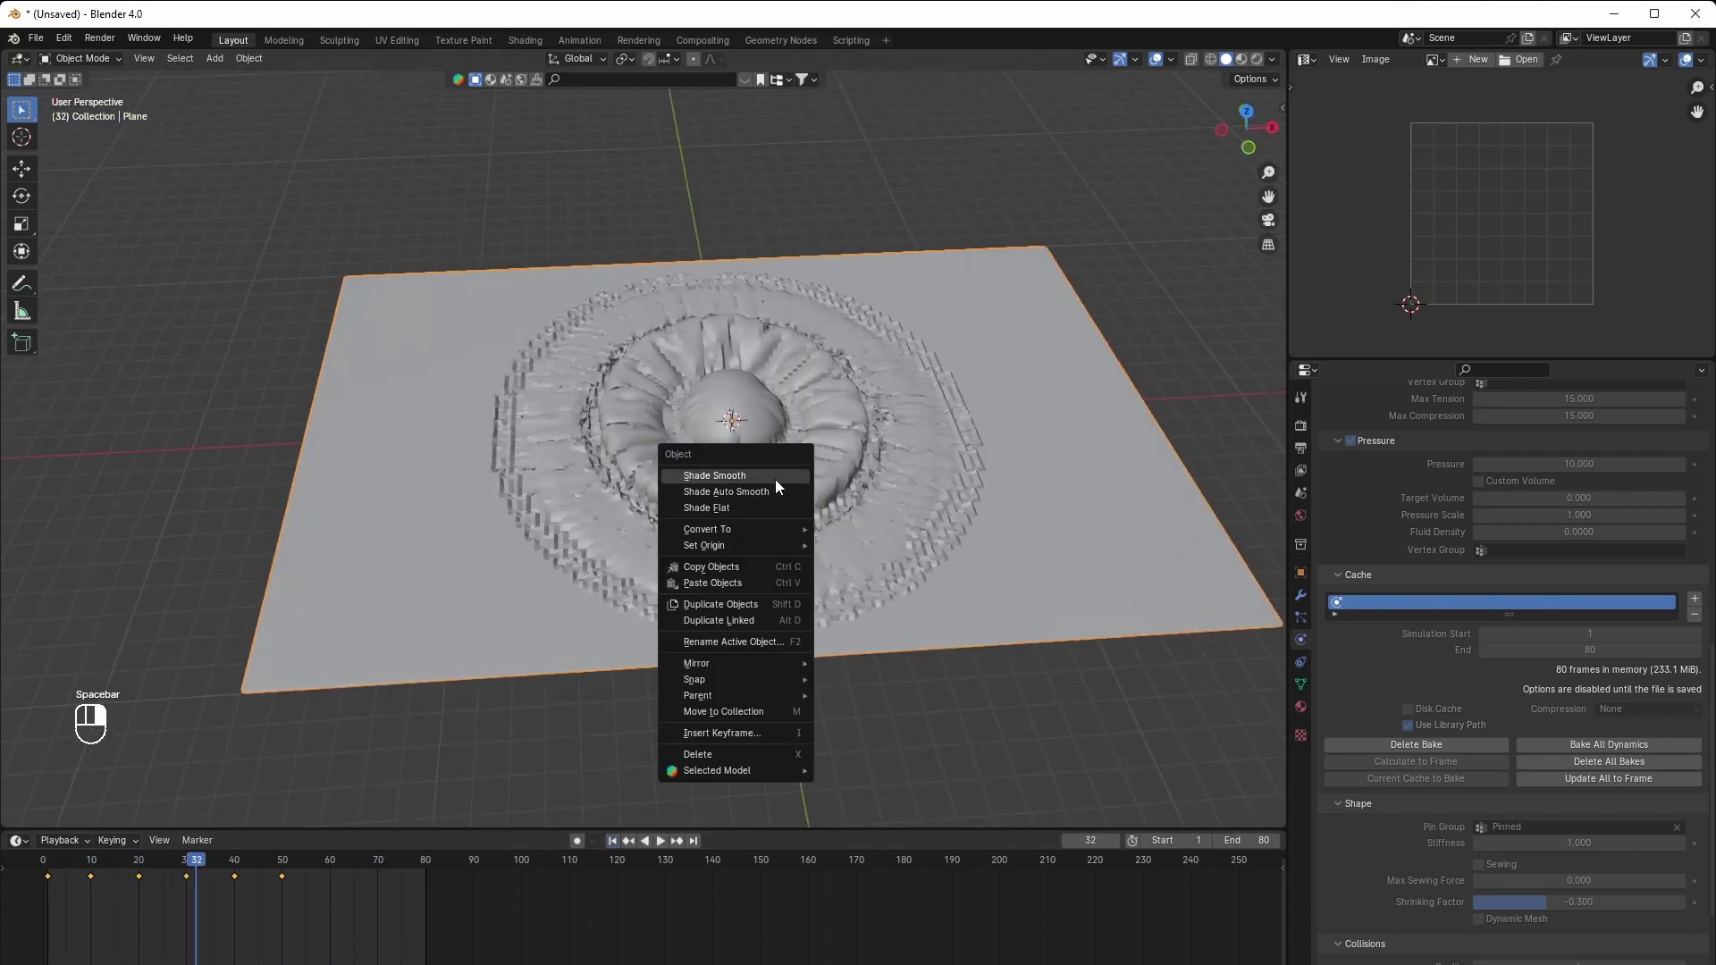
pyautogui.press('Return')
pyautogui.scroll(3, 871, 572)
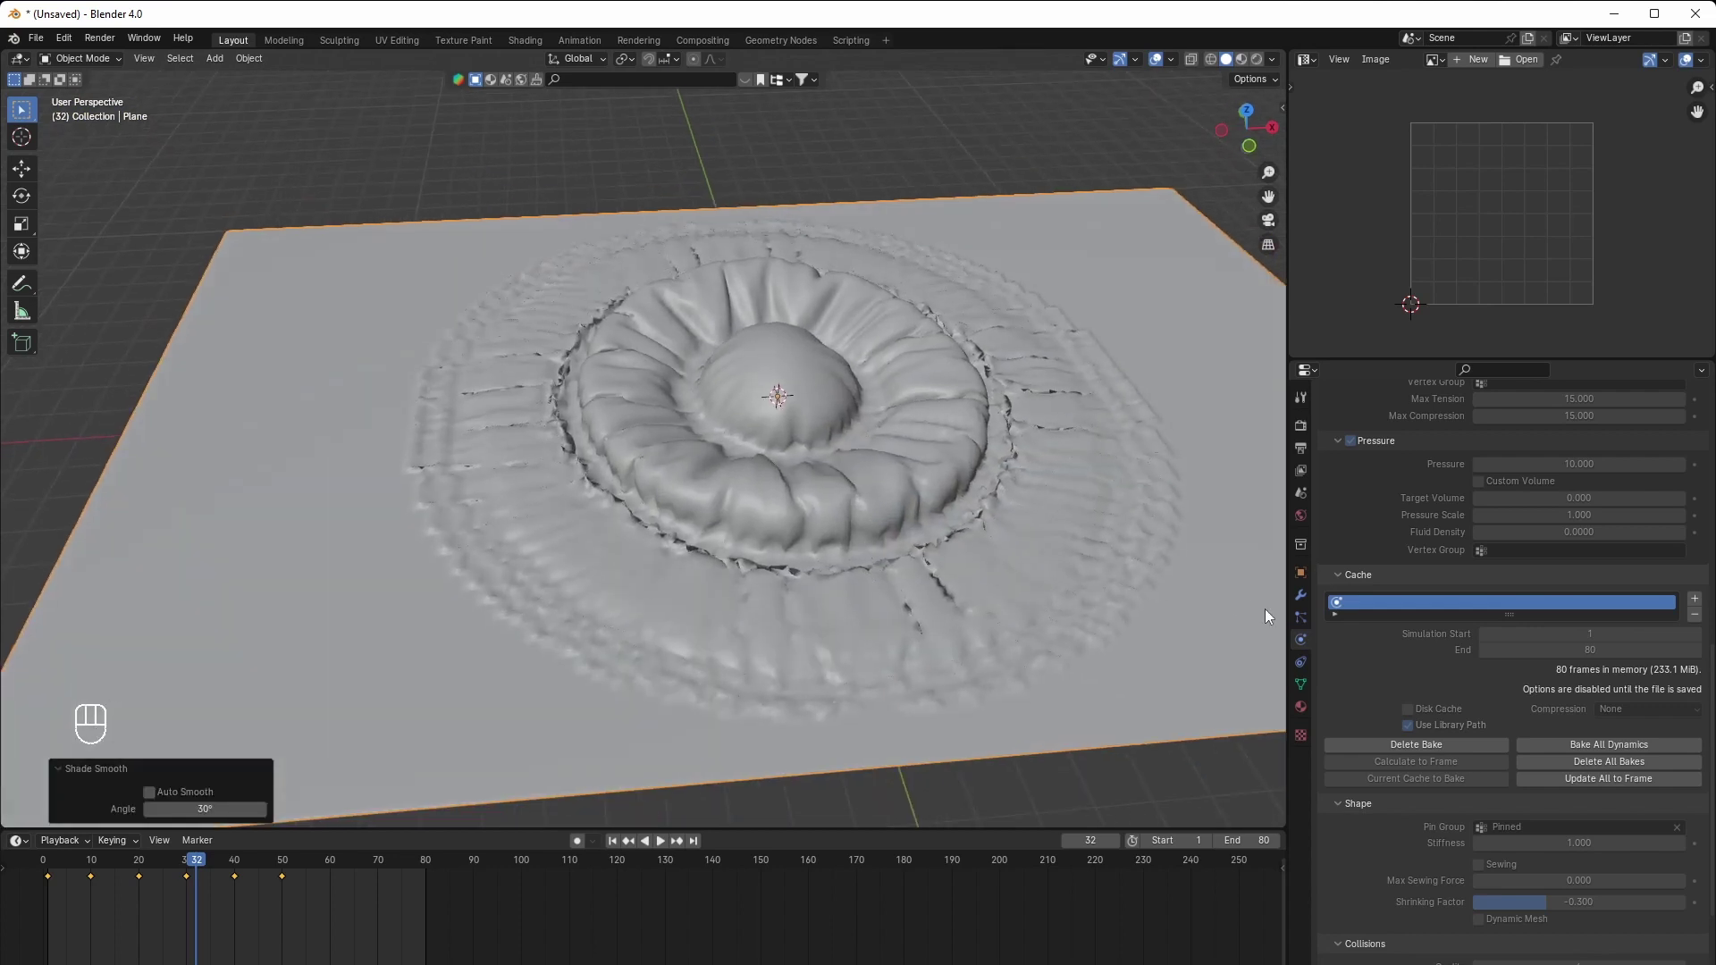
# Add a second Subdivision Surface modifier after Cloth, set its viewport levels to 2, and play the animation
pyautogui.click(1301, 596)
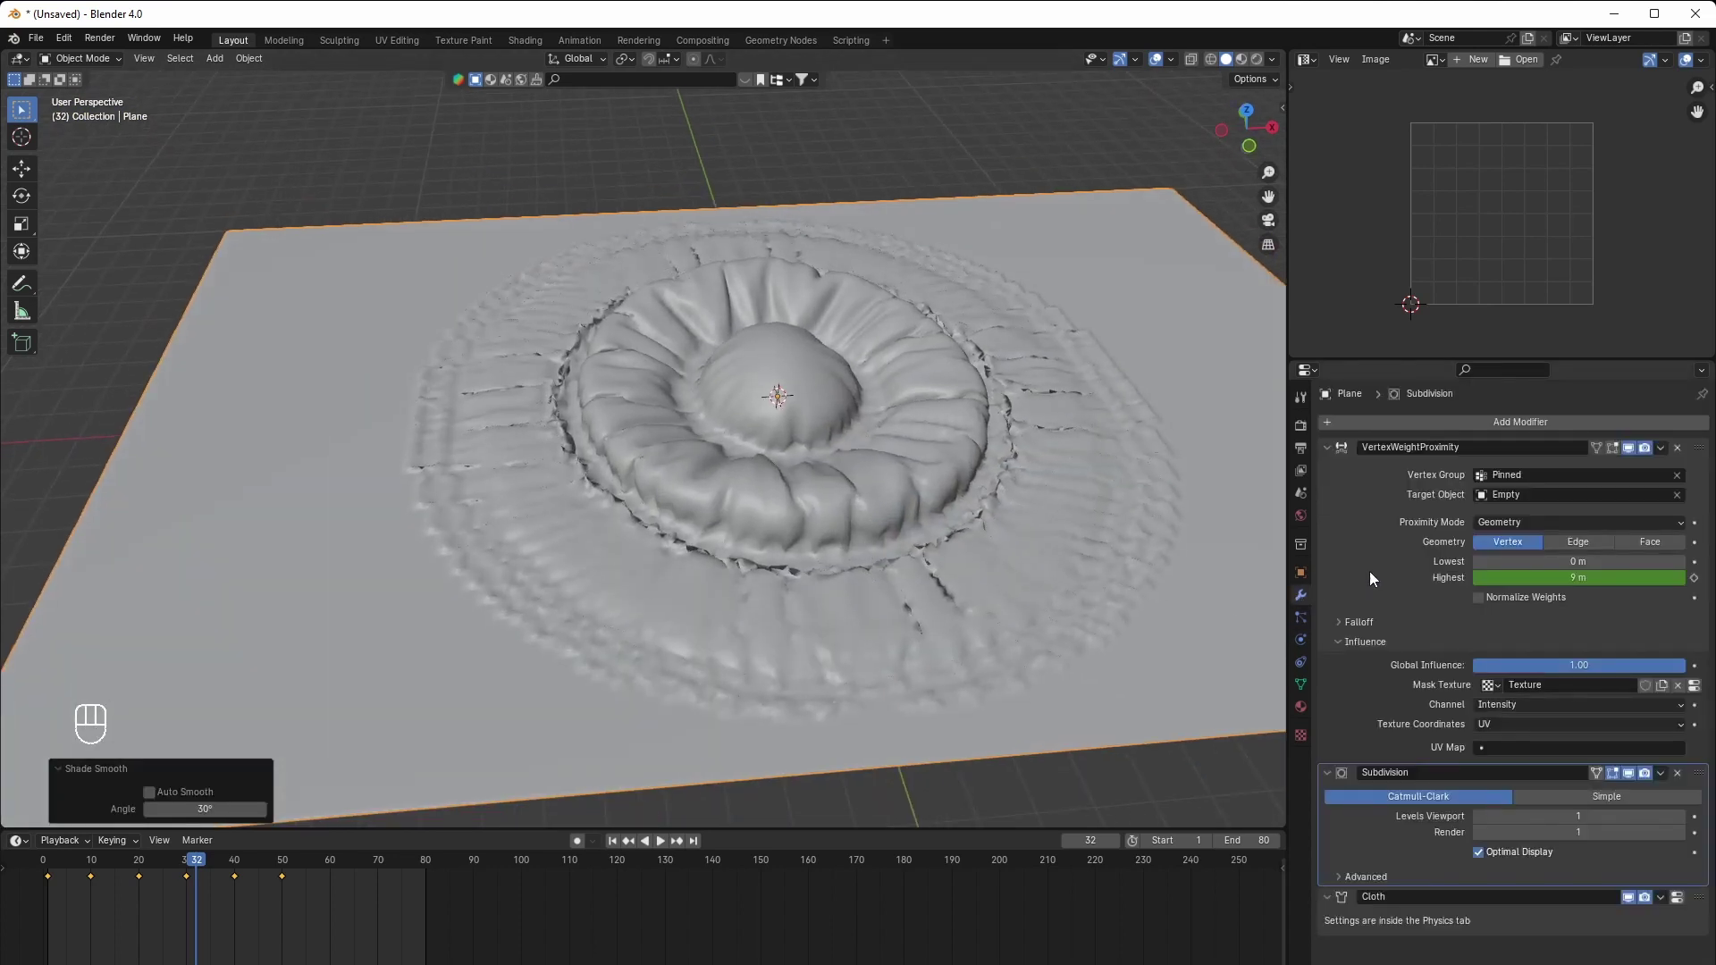
pyautogui.click(1329, 448)
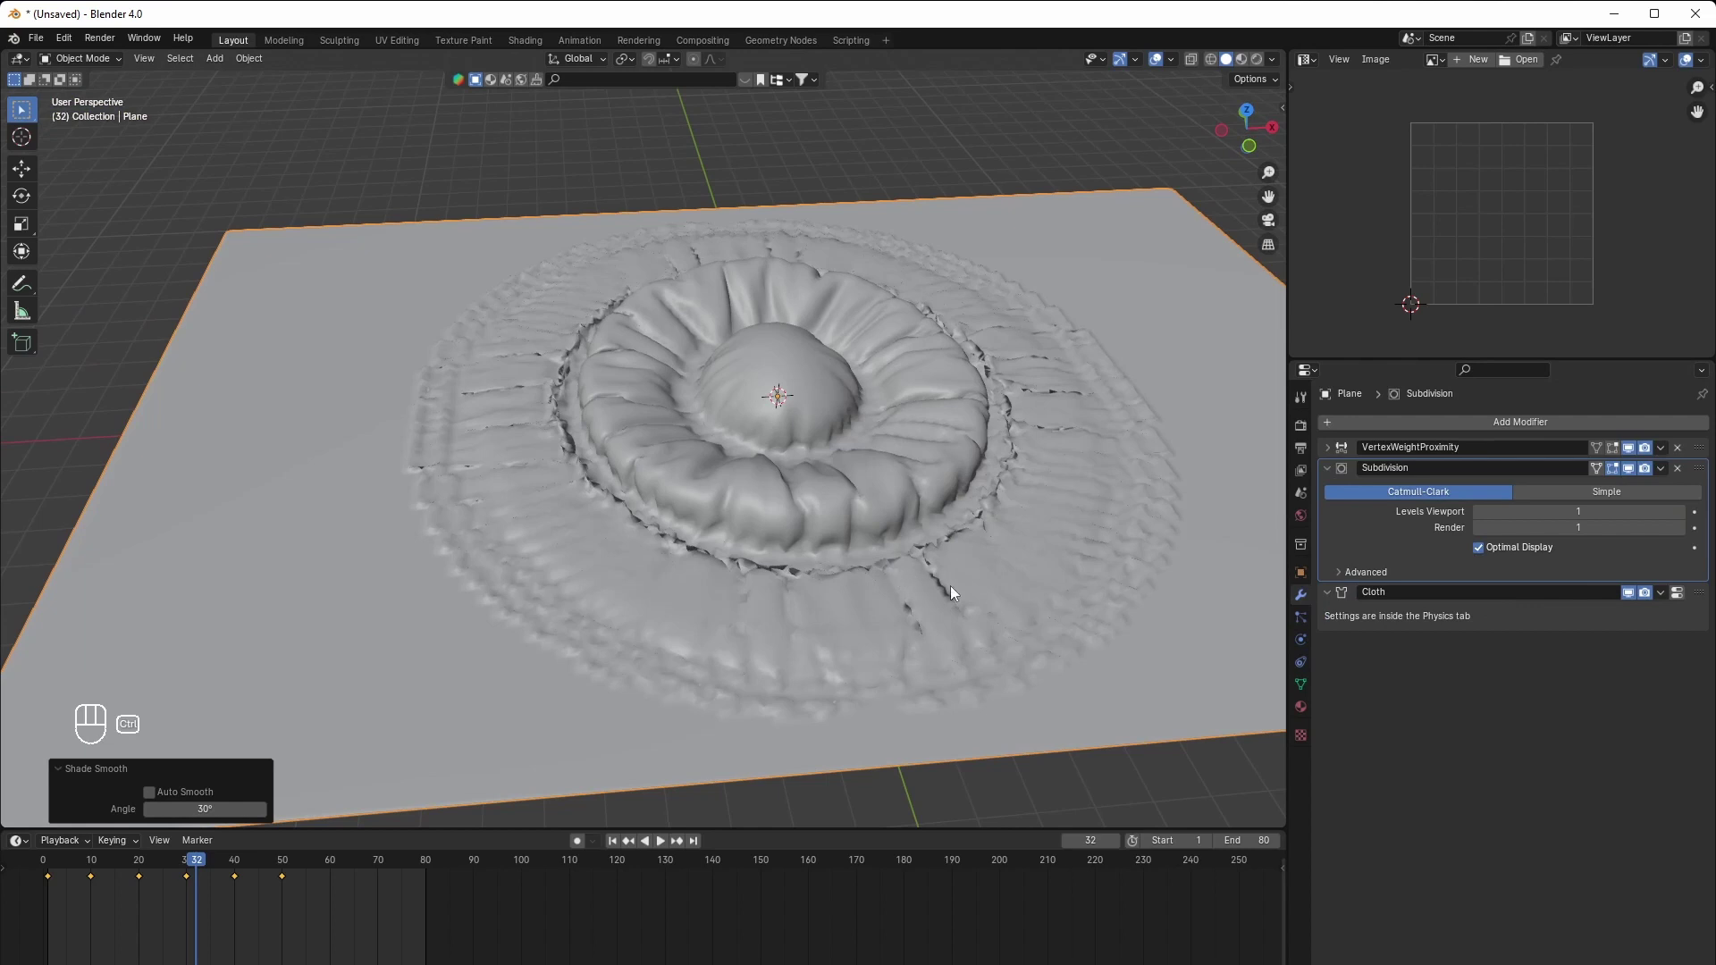
pyautogui.hotkey('ctrl', '1')
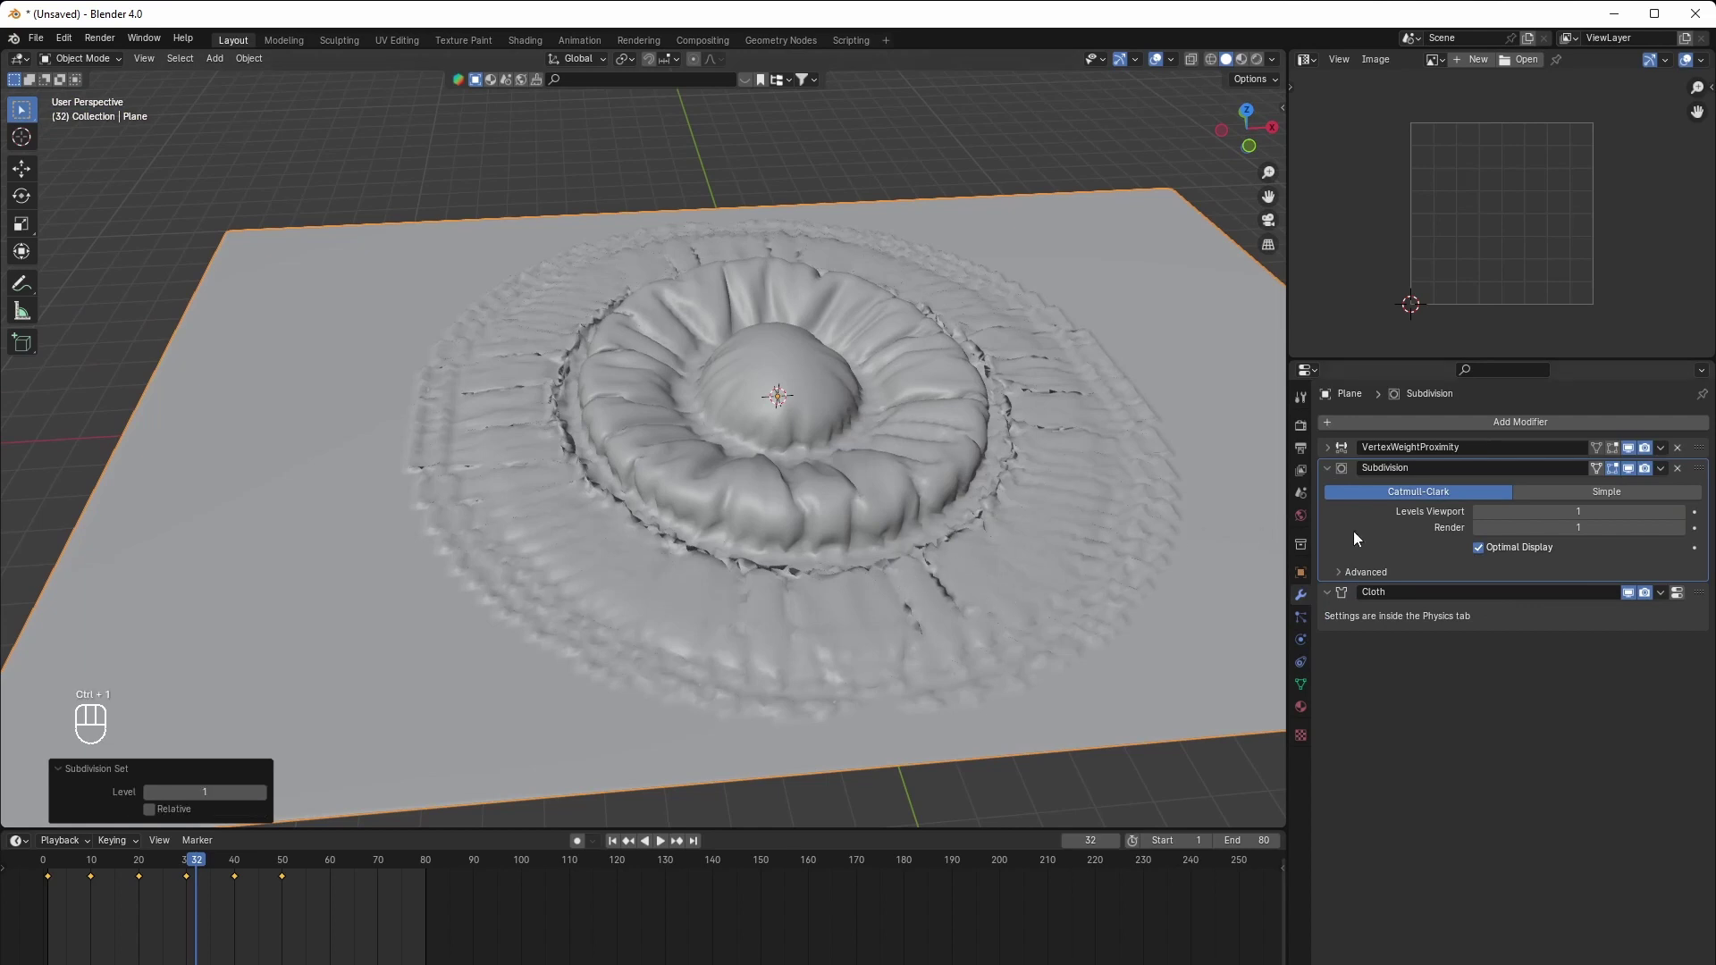
pyautogui.click(1370, 425)
pyautogui.write('s')
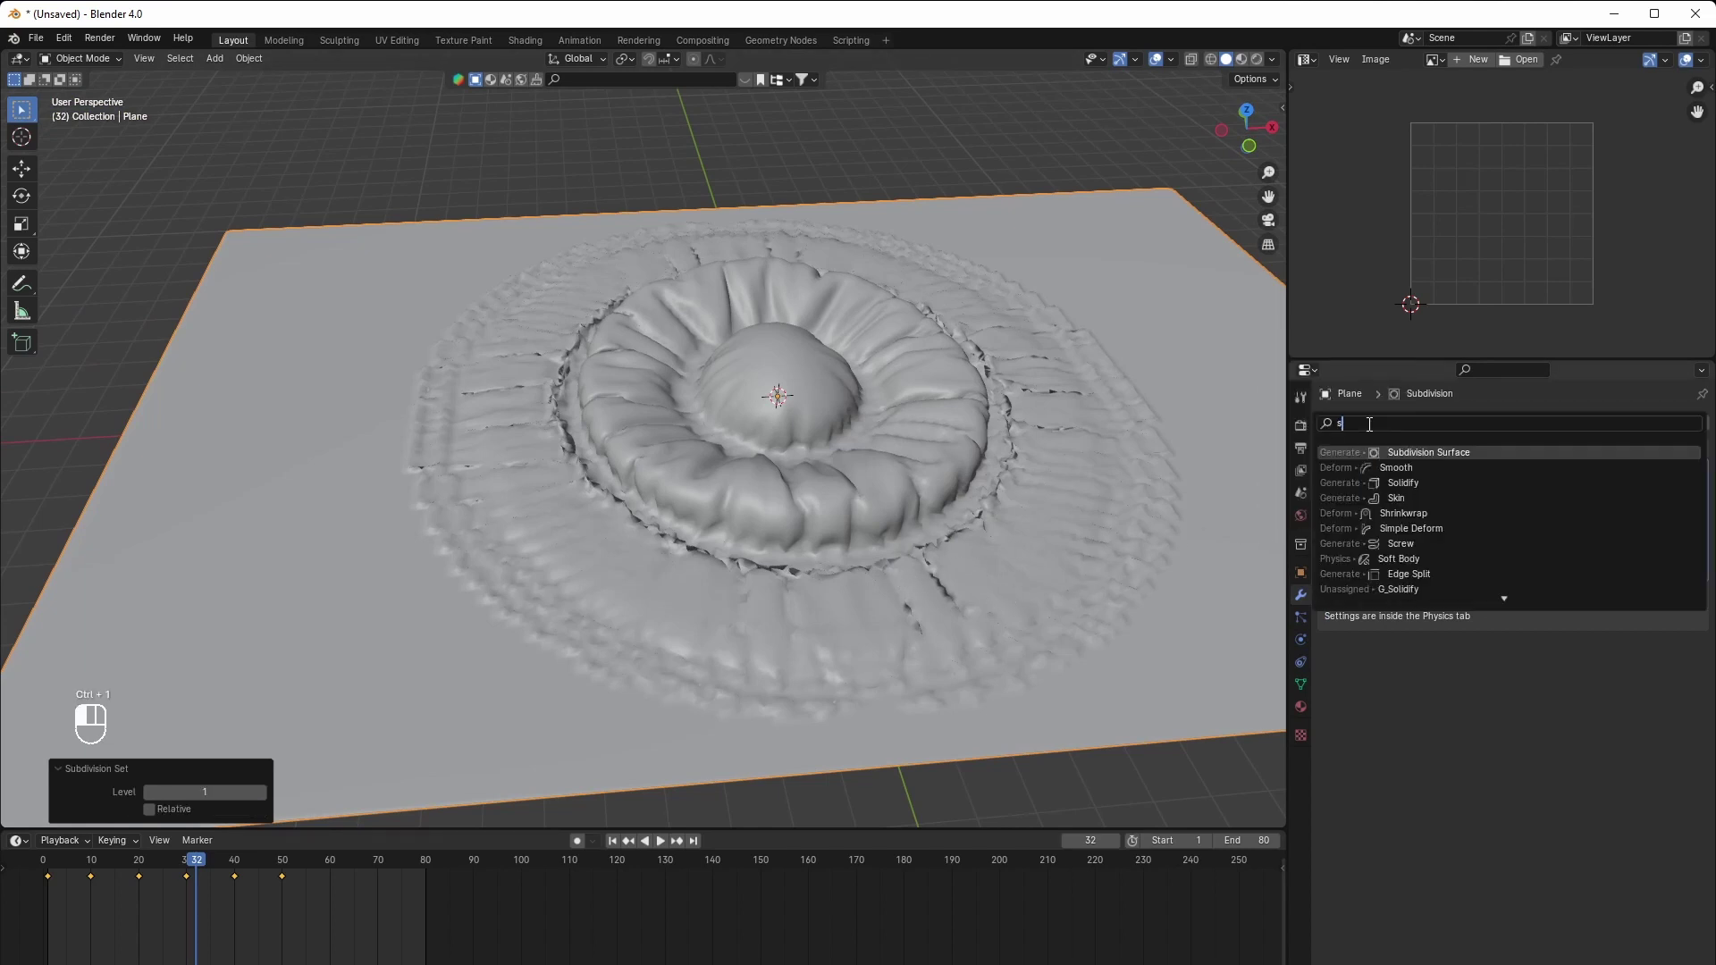
pyautogui.write('uvb')
pyautogui.press('BackSpace')
pyautogui.press('BackSpace')
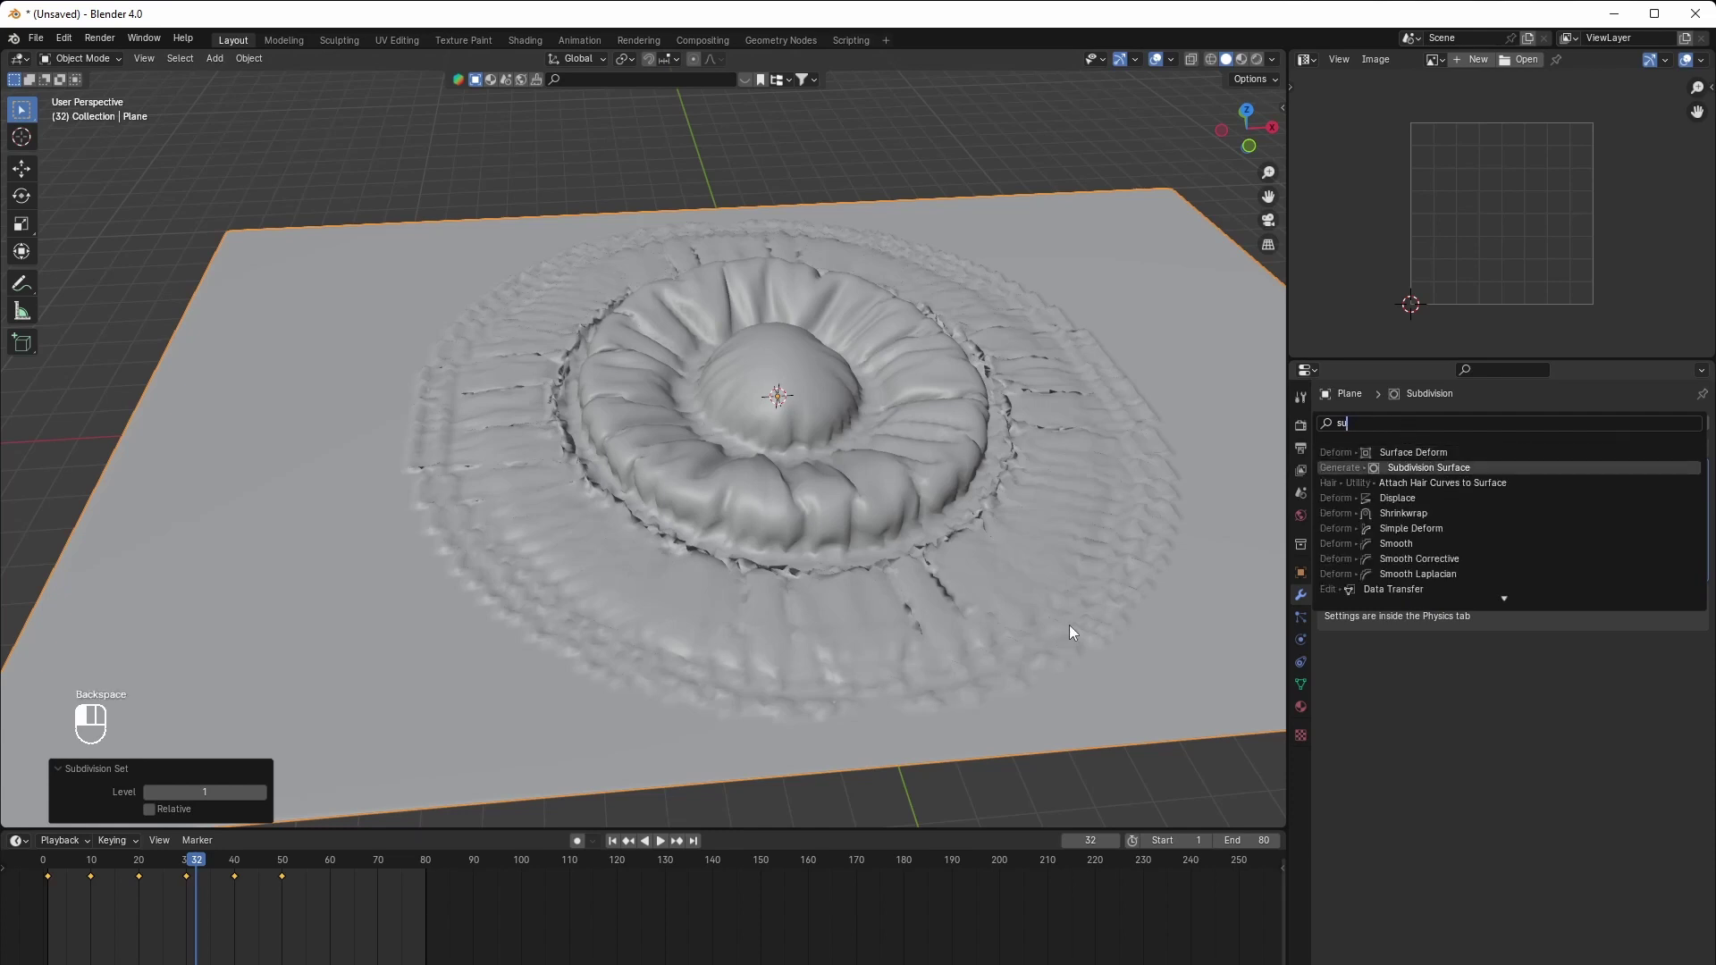
pyautogui.press('Return')
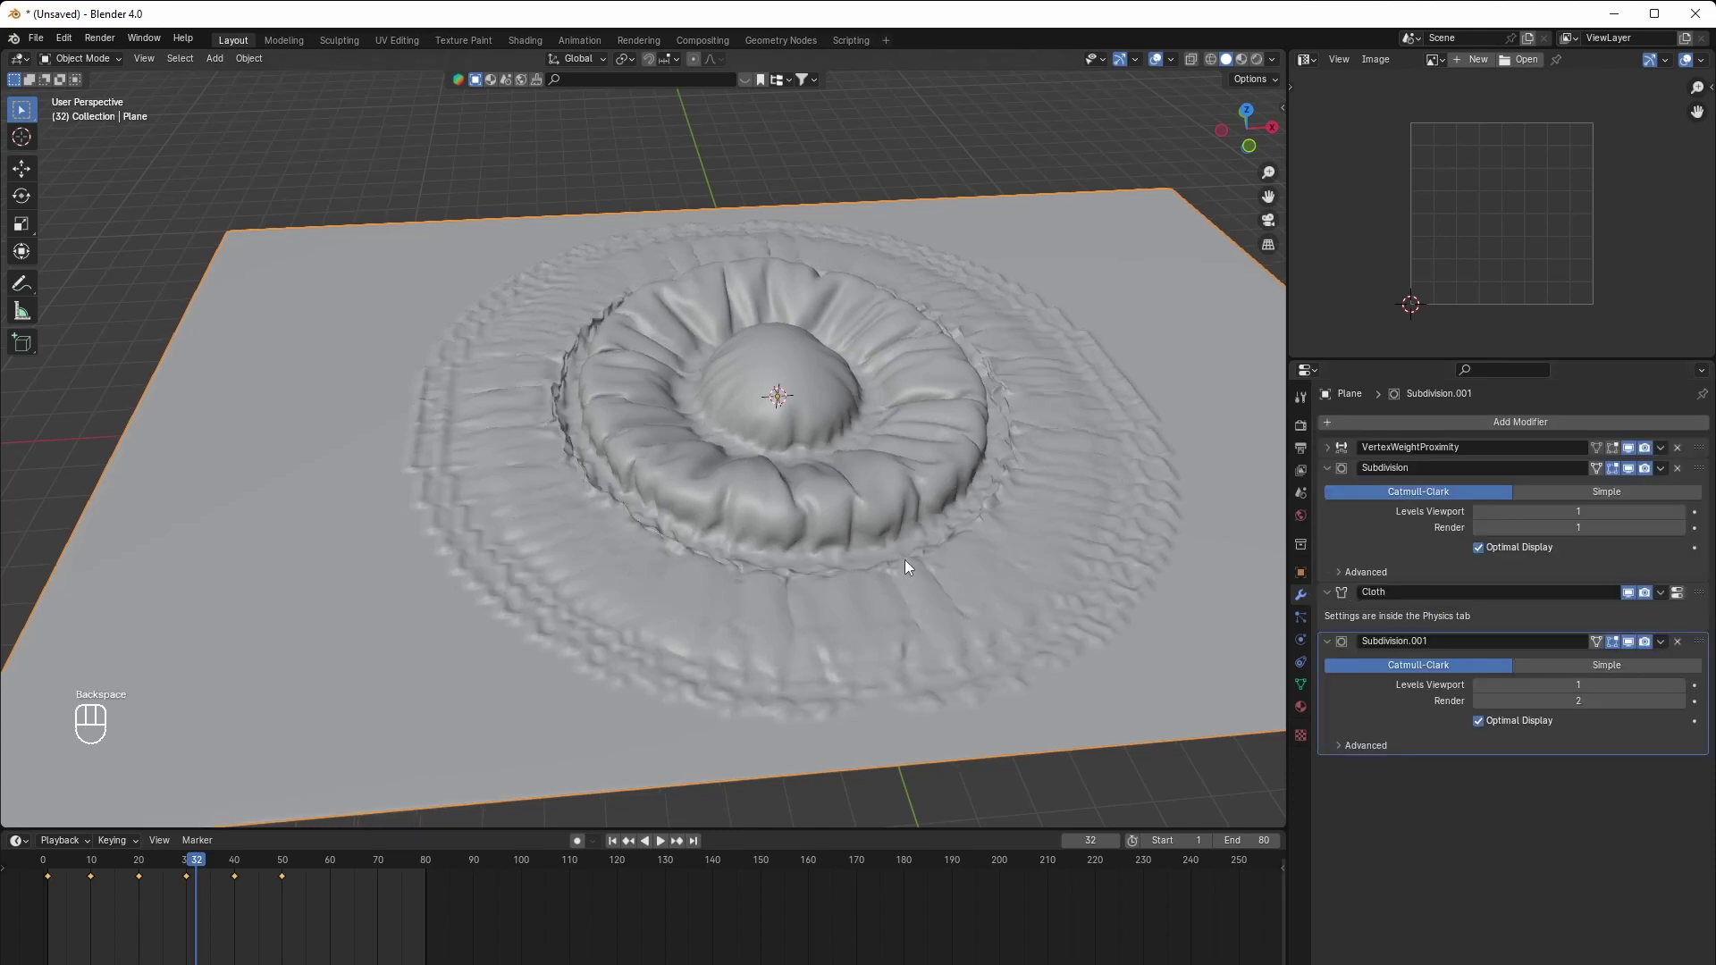
pyautogui.click(1681, 686)
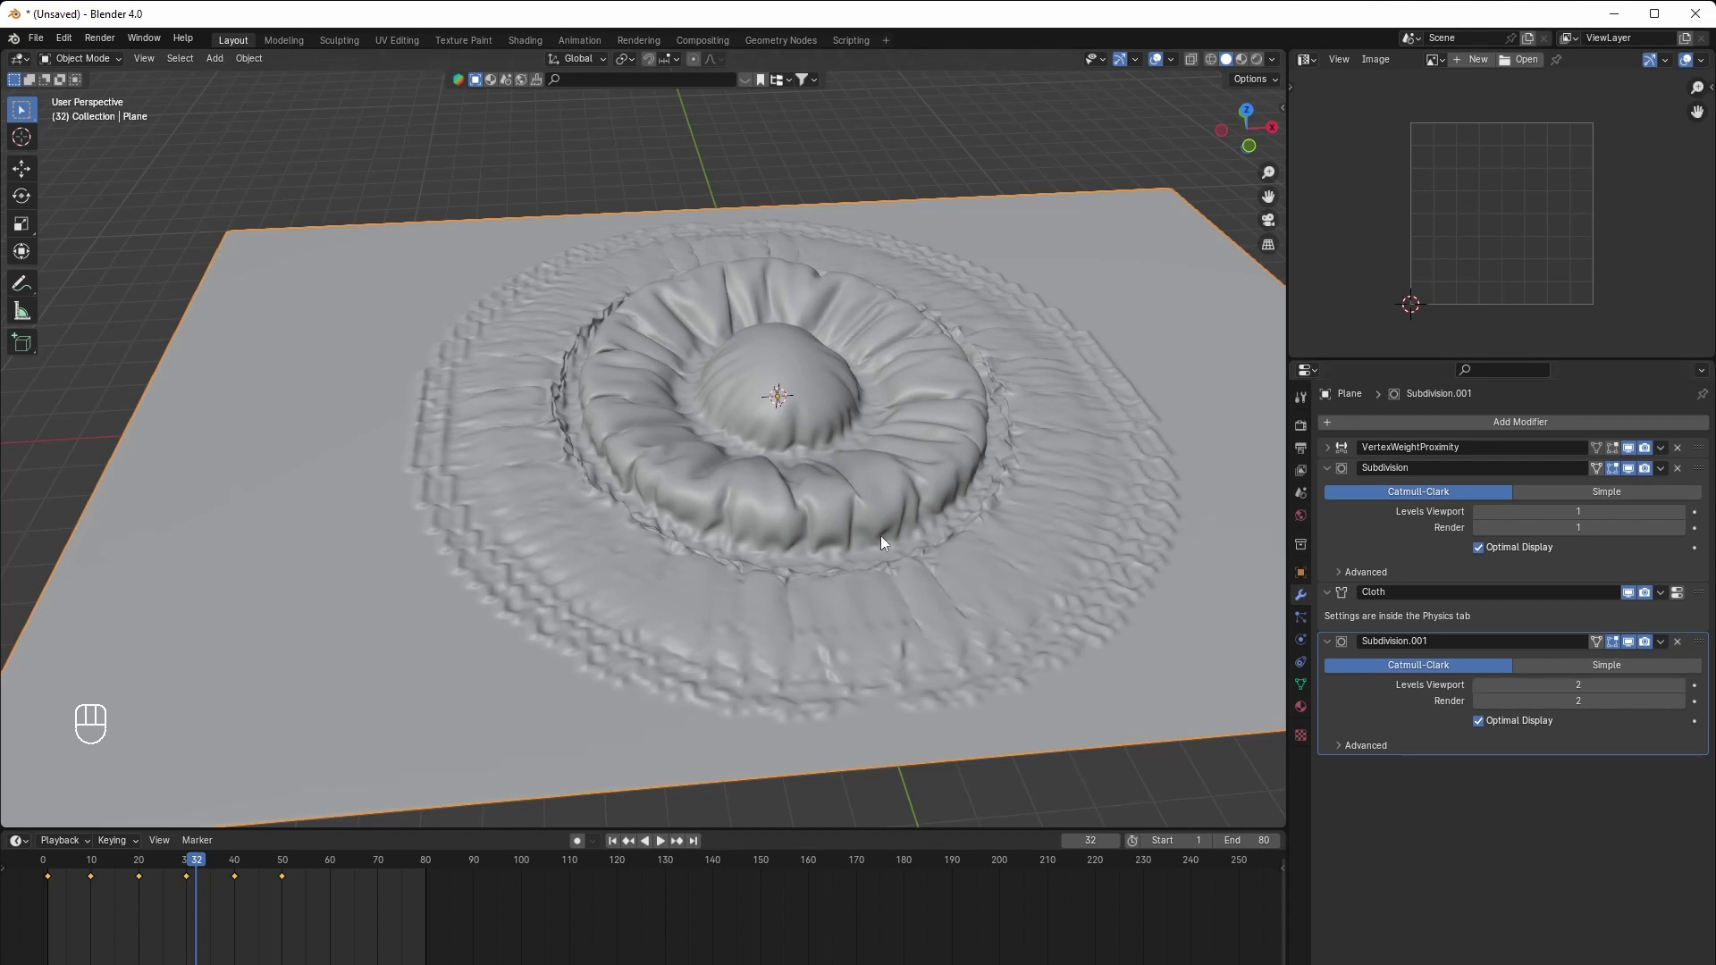
pyautogui.moveTo(881, 535); pyautogui.dragTo(899, 504, button='middle')
pyautogui.press('space')
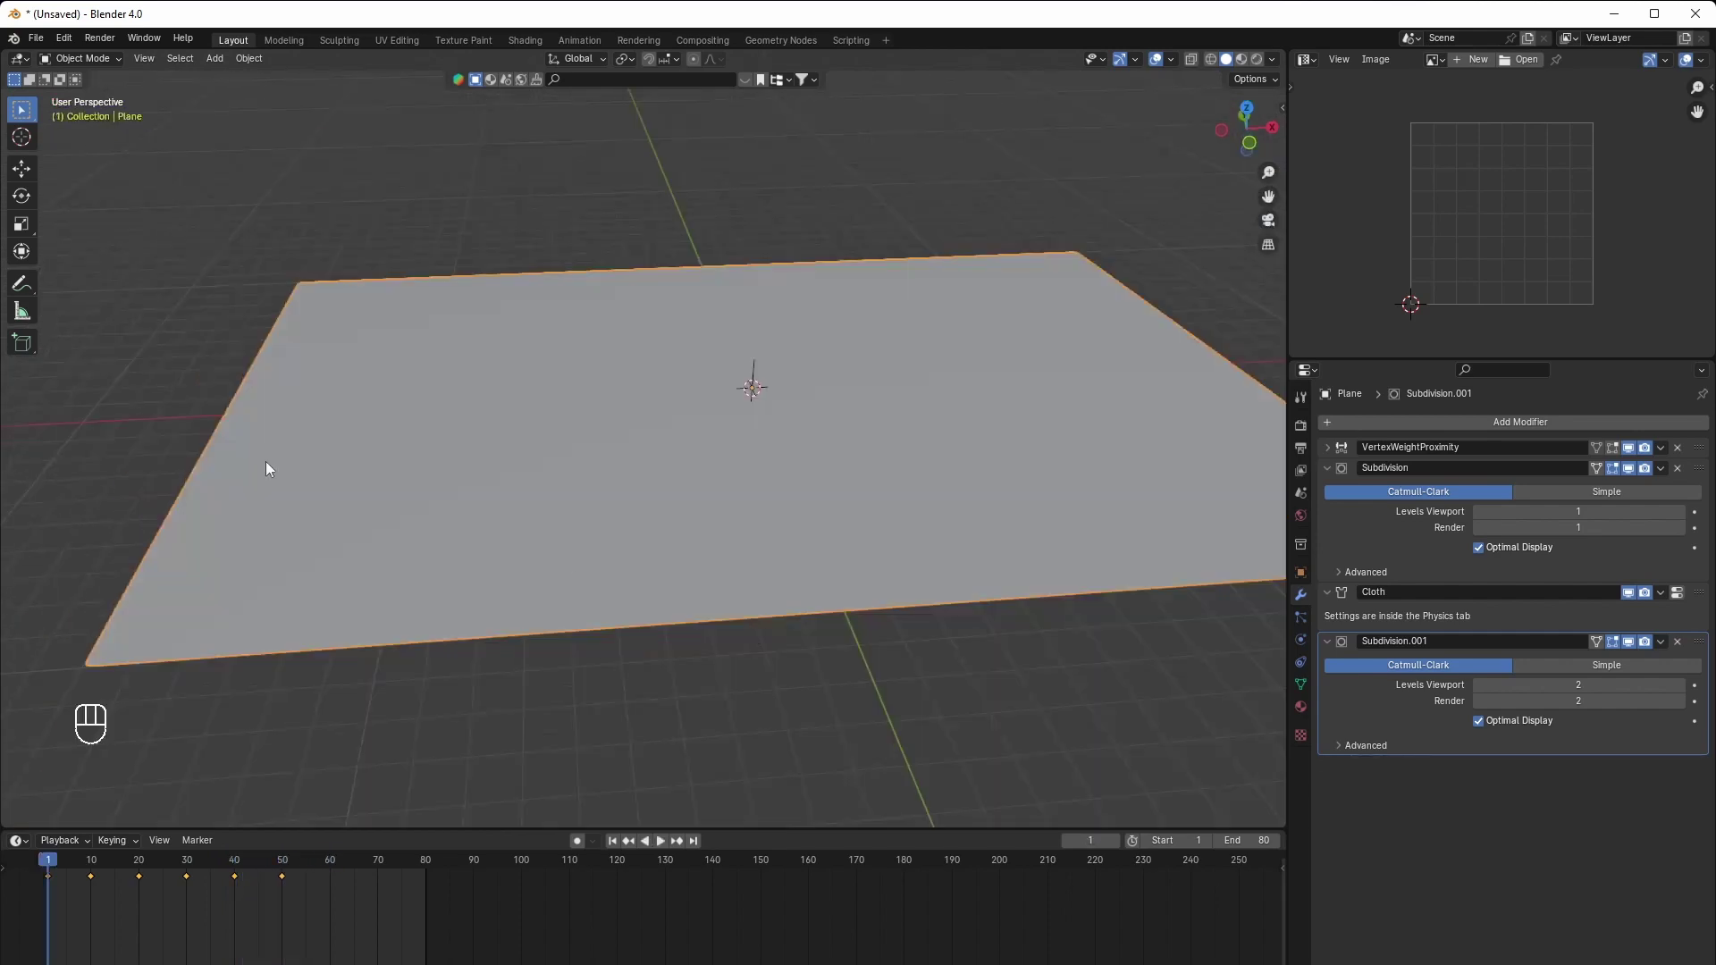
# Export the baked animation as an Alembic file named "Cloth inflate" to the D: drive
pyautogui.click(41, 43)
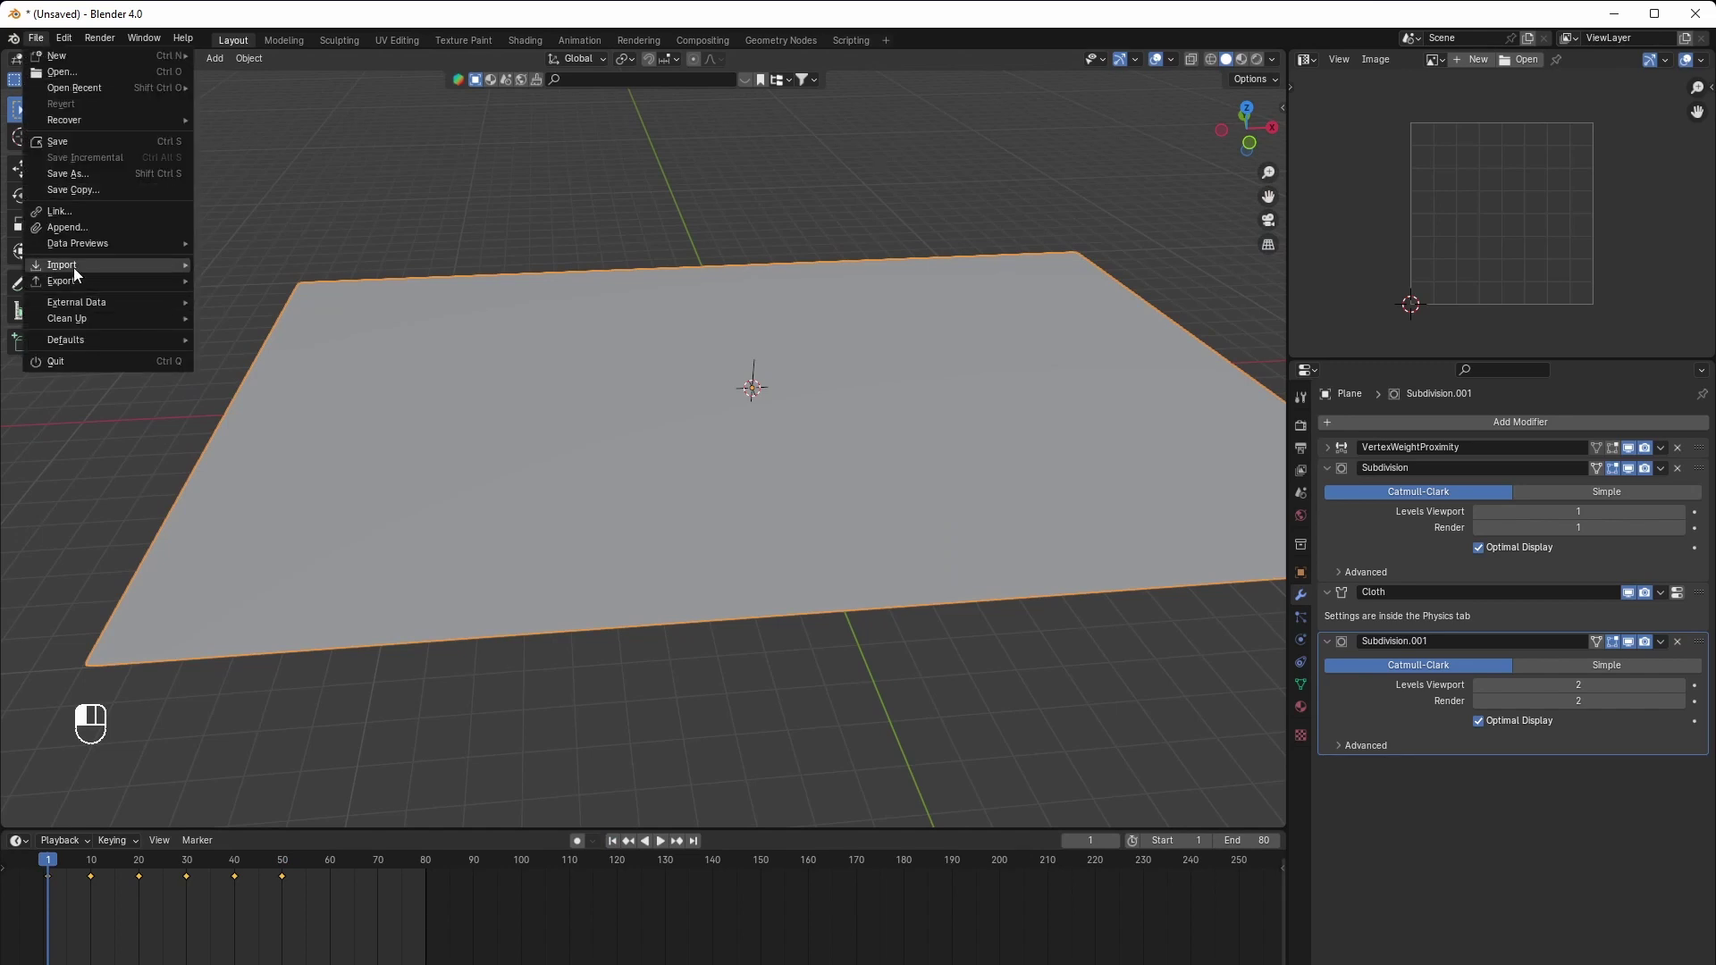
pyautogui.moveTo(75, 283)
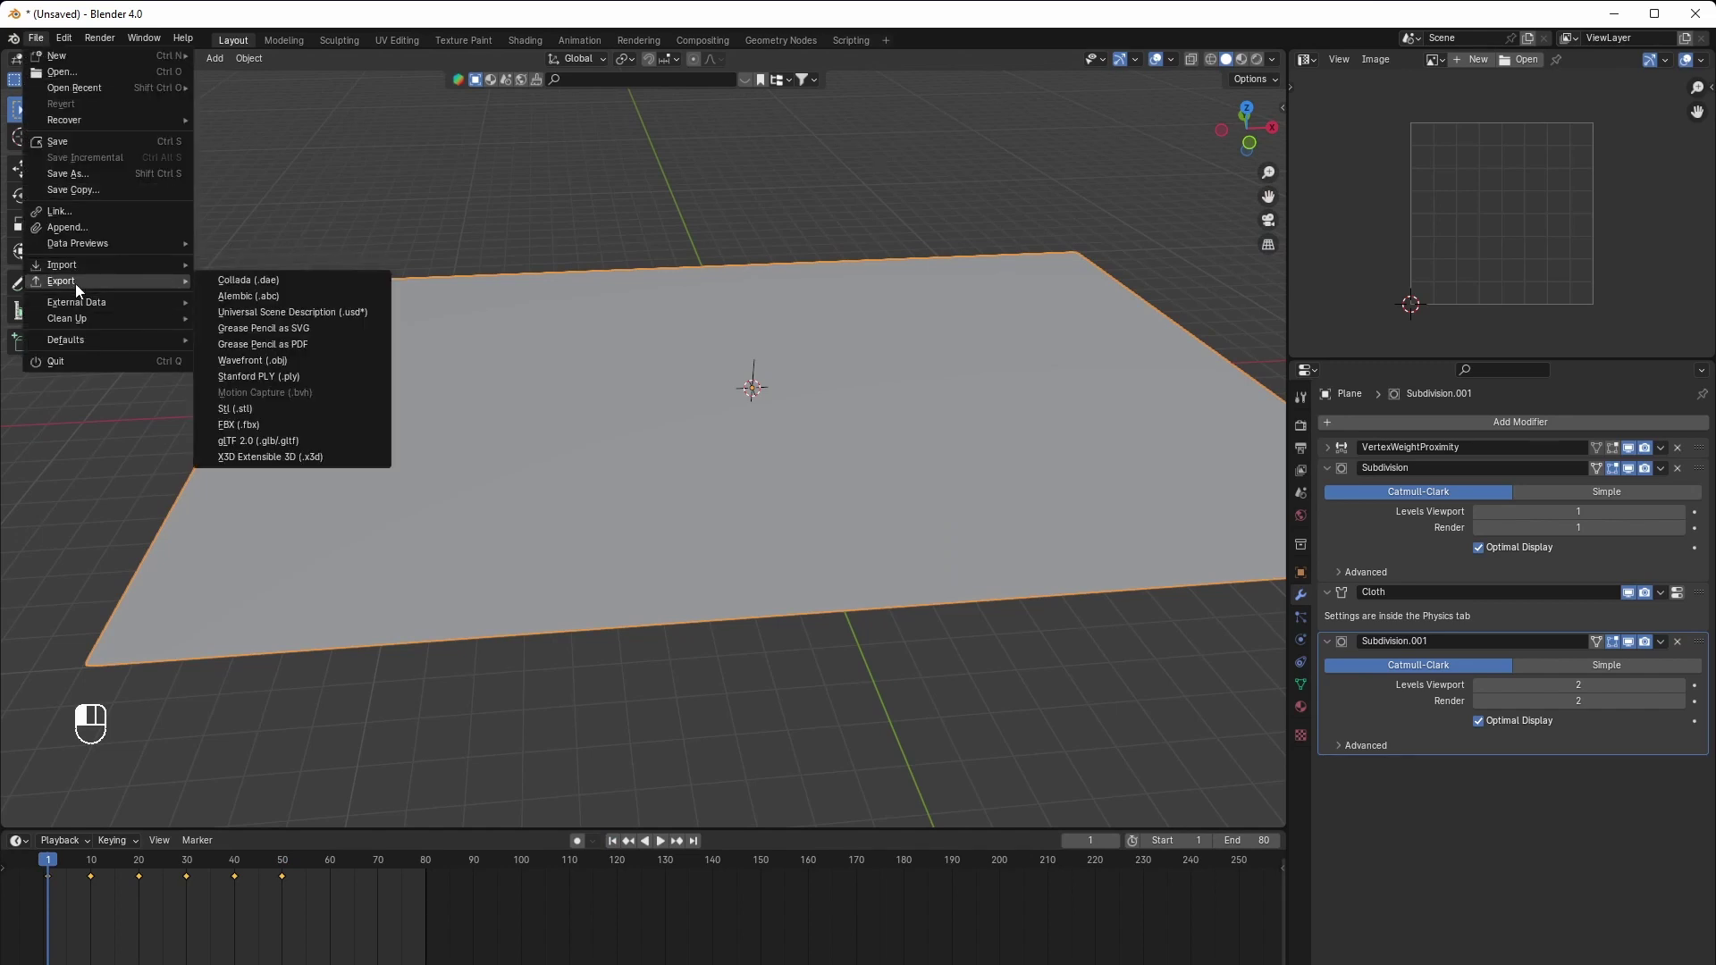
pyautogui.click(252, 296)
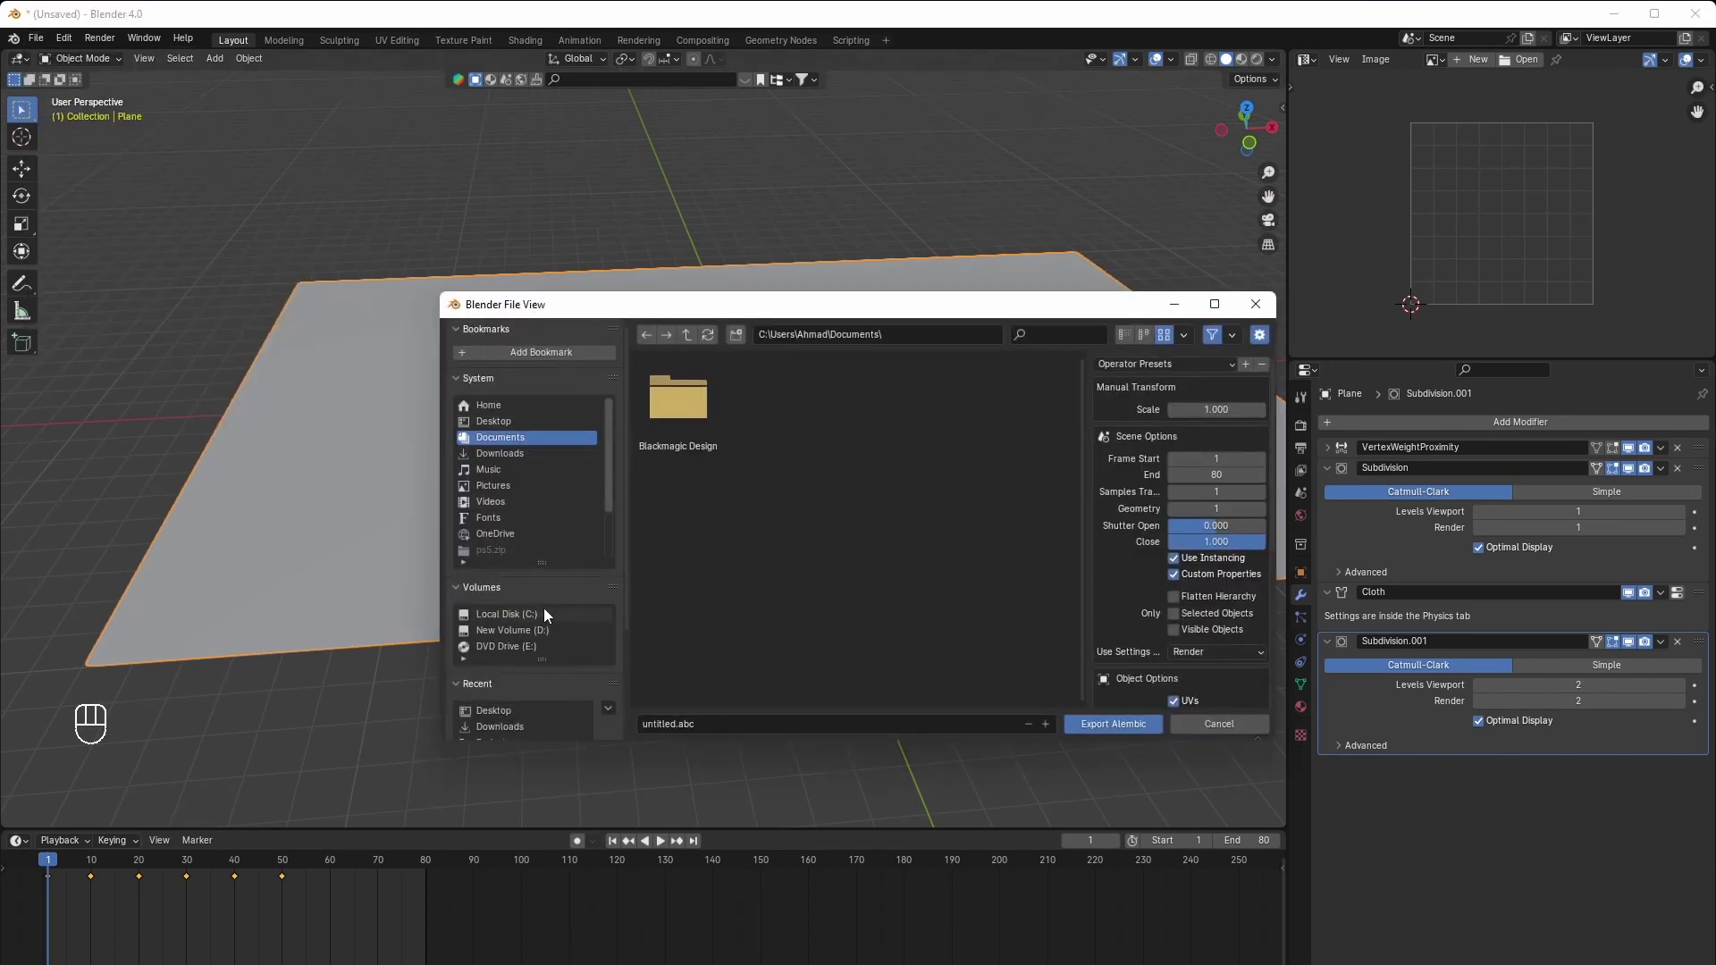
pyautogui.click(548, 631)
pyautogui.click(714, 724)
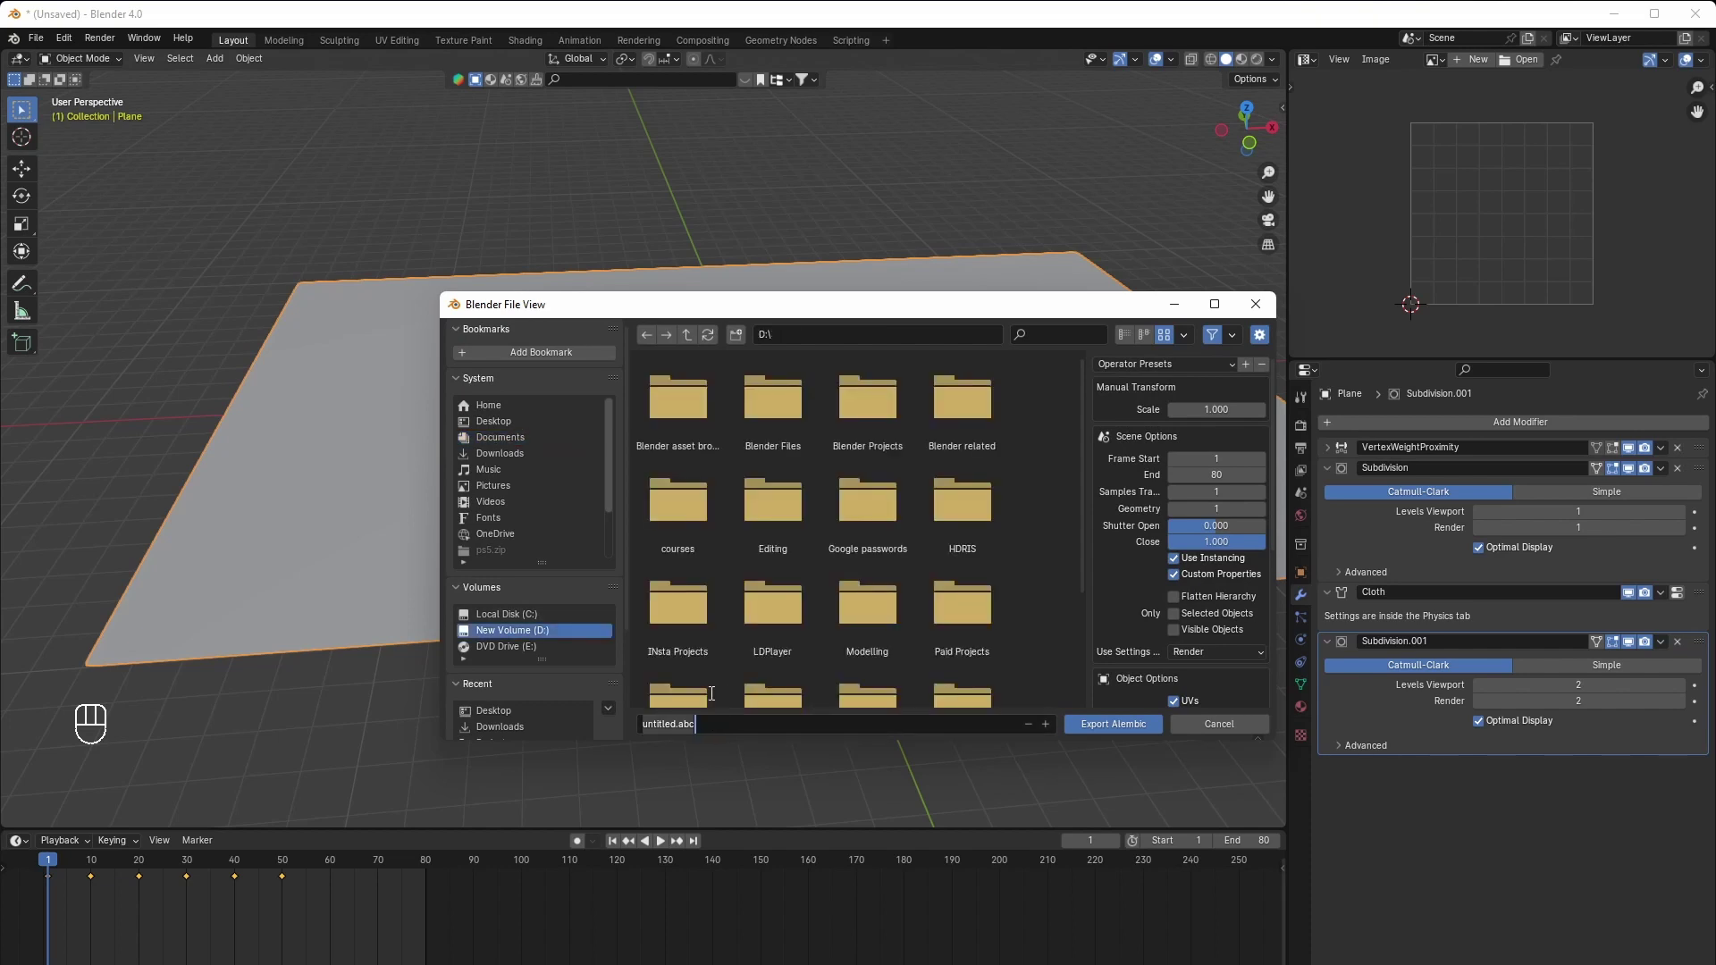
pyautogui.write('c')
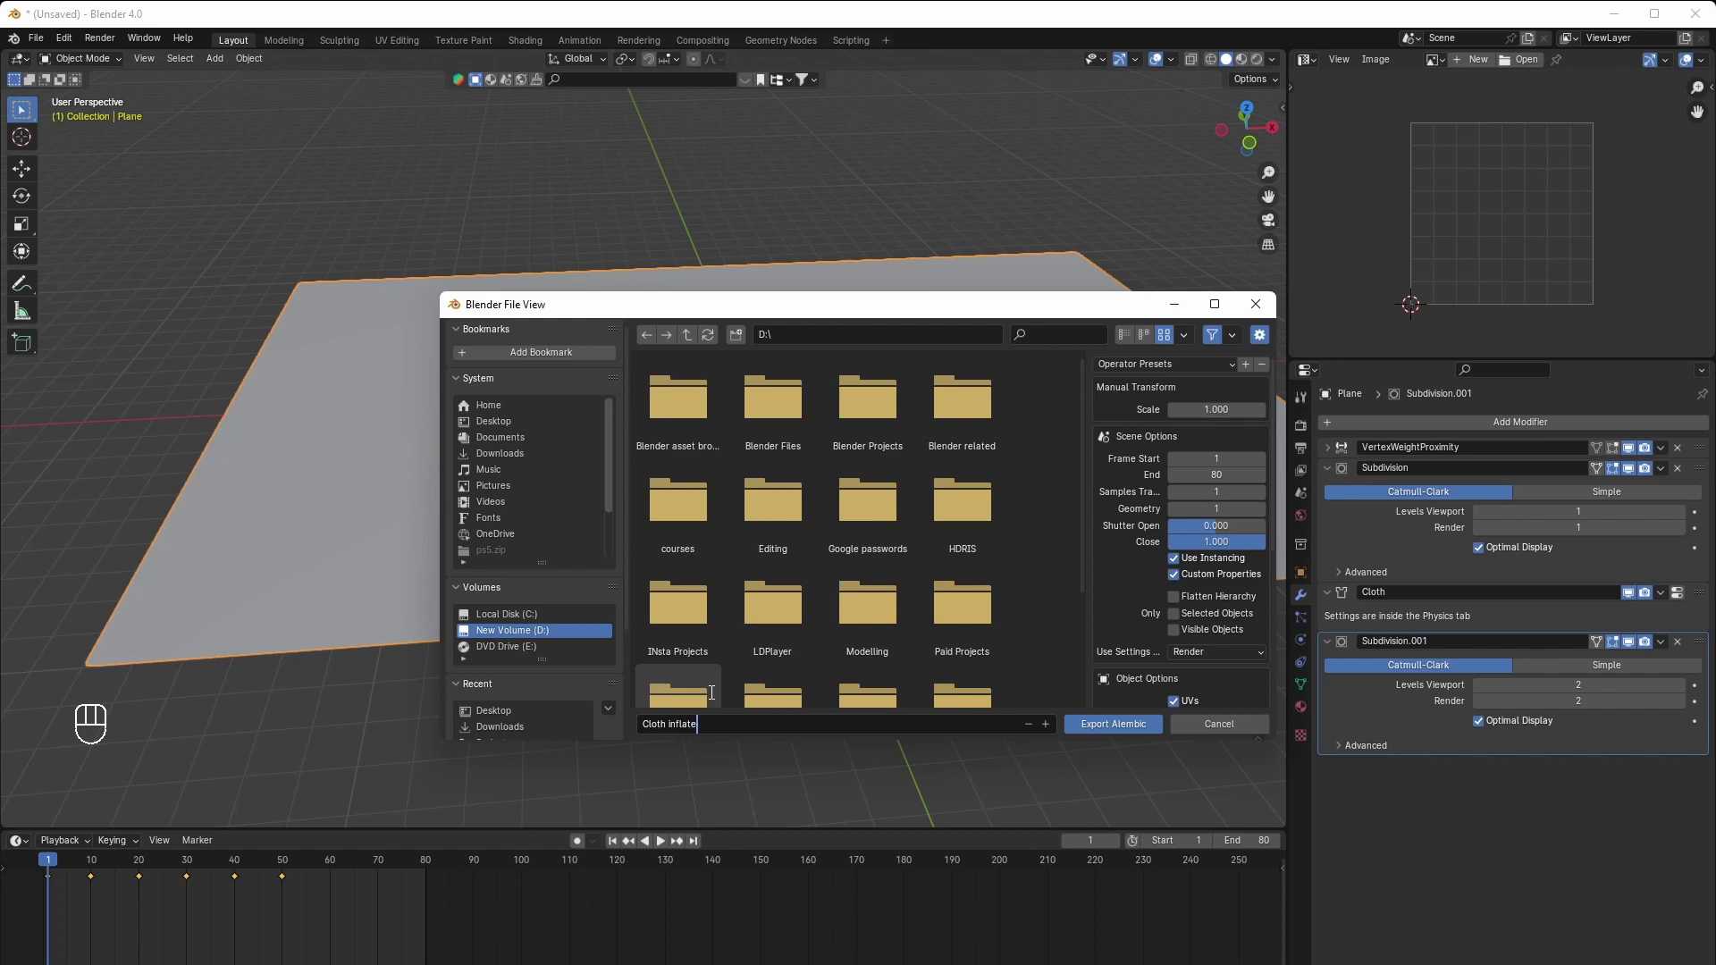
pyautogui.write('loth inflate')
pyautogui.press('Return')
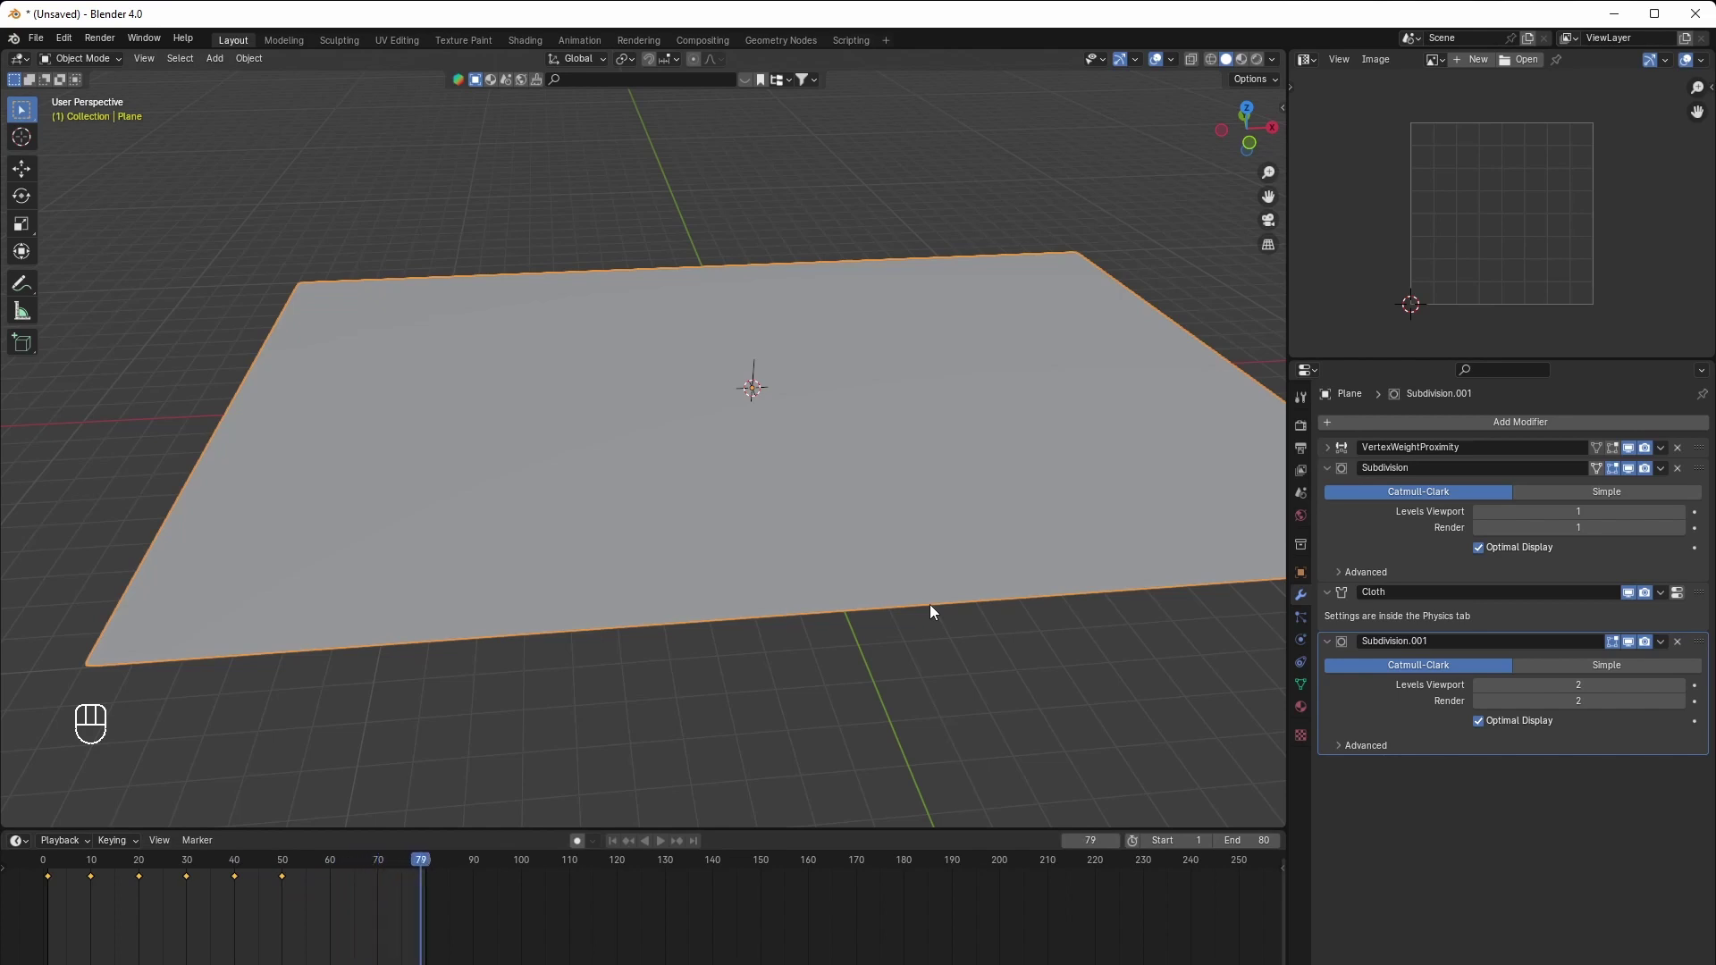
# Delete the cloth plane and its empty from the scene
pyautogui.scroll(-8, 869, 534)
pyautogui.moveTo(789, 594); pyautogui.dragTo(780, 529, button='middle')
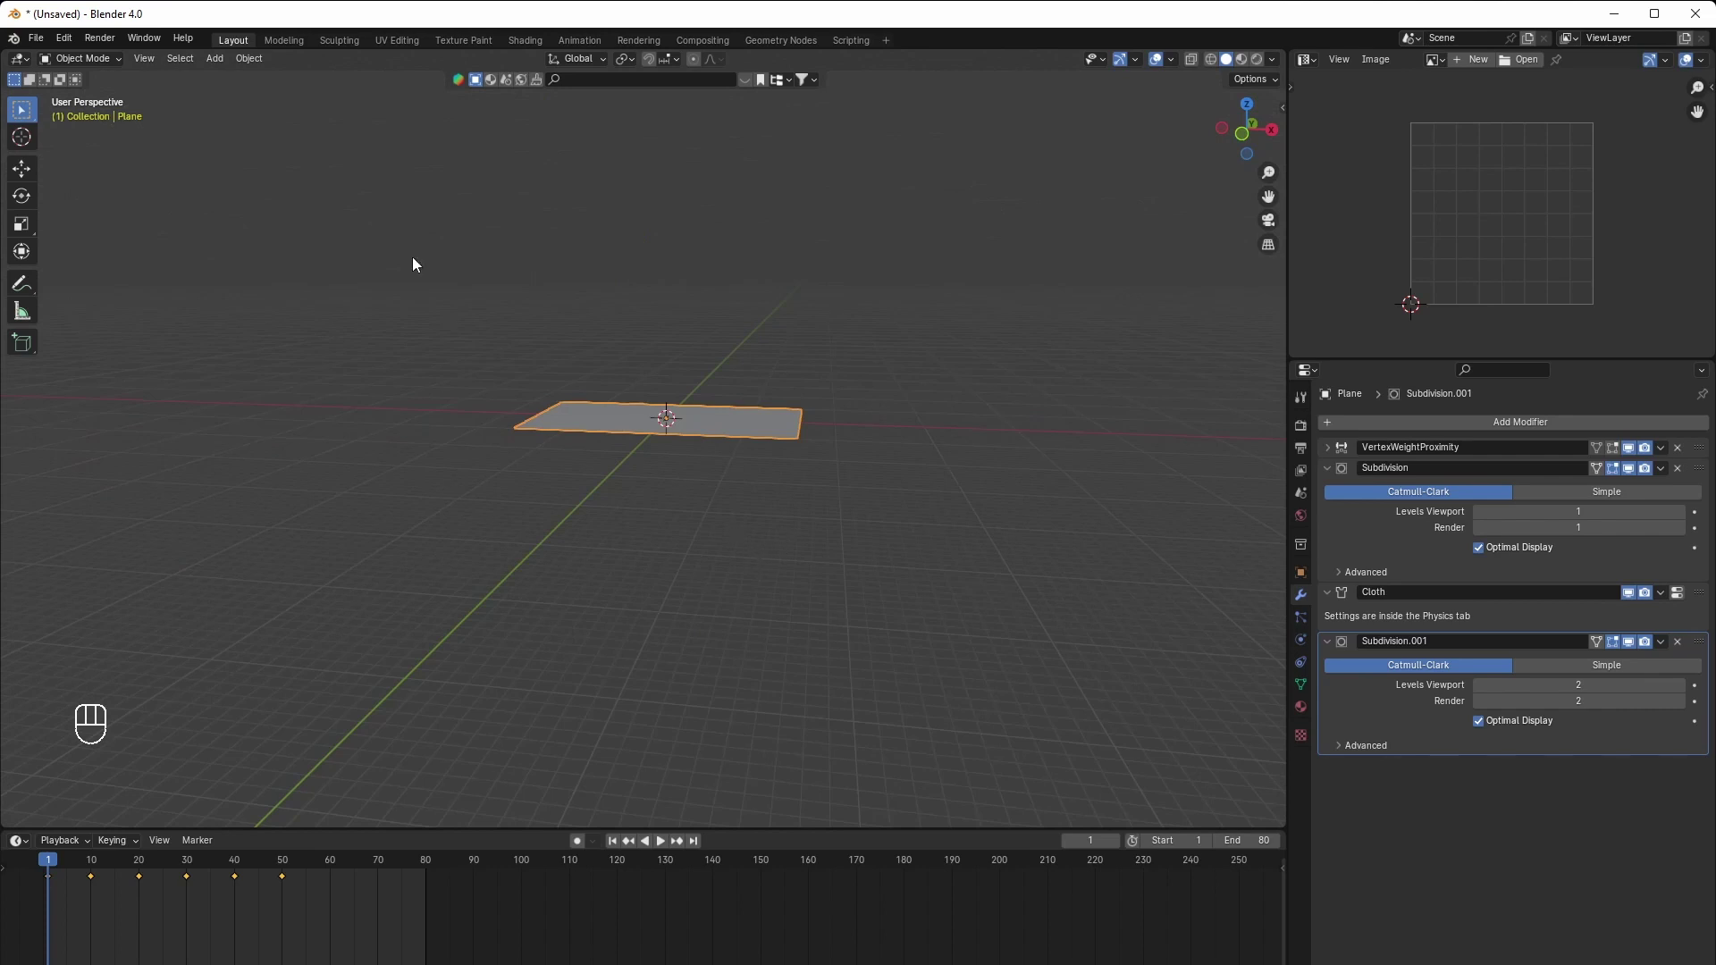
pyautogui.moveTo(465, 257); pyautogui.dragTo(946, 615)
pyautogui.press('Delete')
pyautogui.moveTo(748, 528); pyautogui.dragTo(743, 538, button='middle')
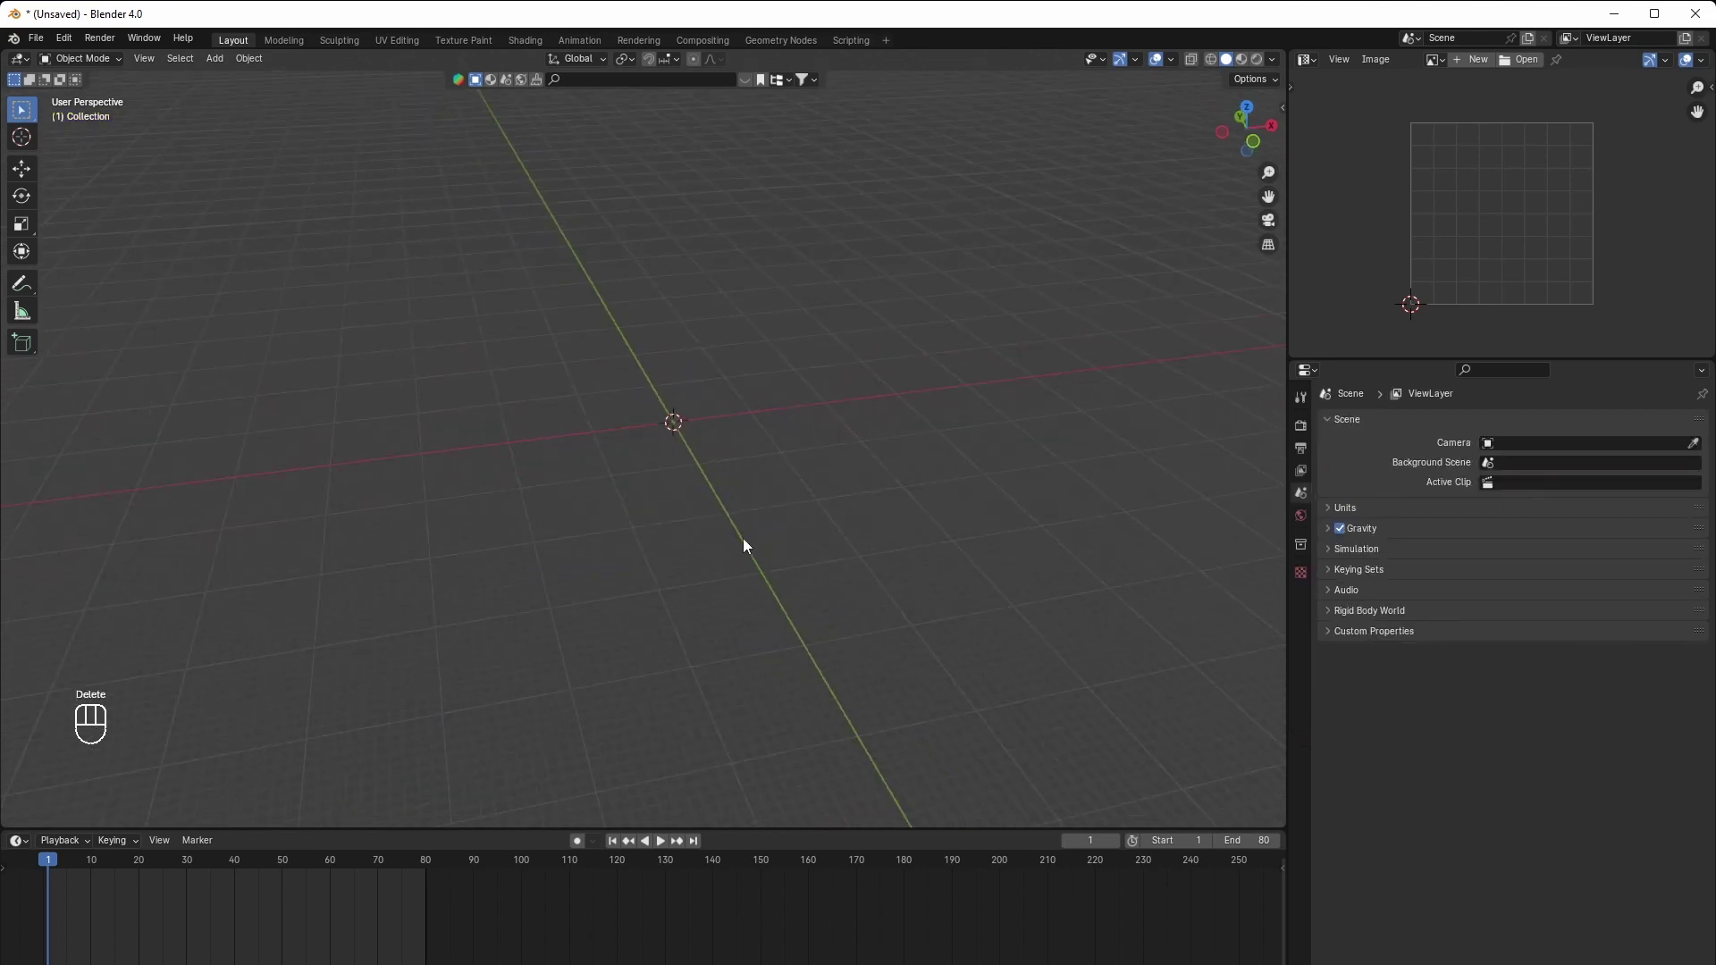
# Import the Alembic file Cloth inflate.abc from the D: drive
pyautogui.click(35, 38)
pyautogui.moveTo(90, 264)
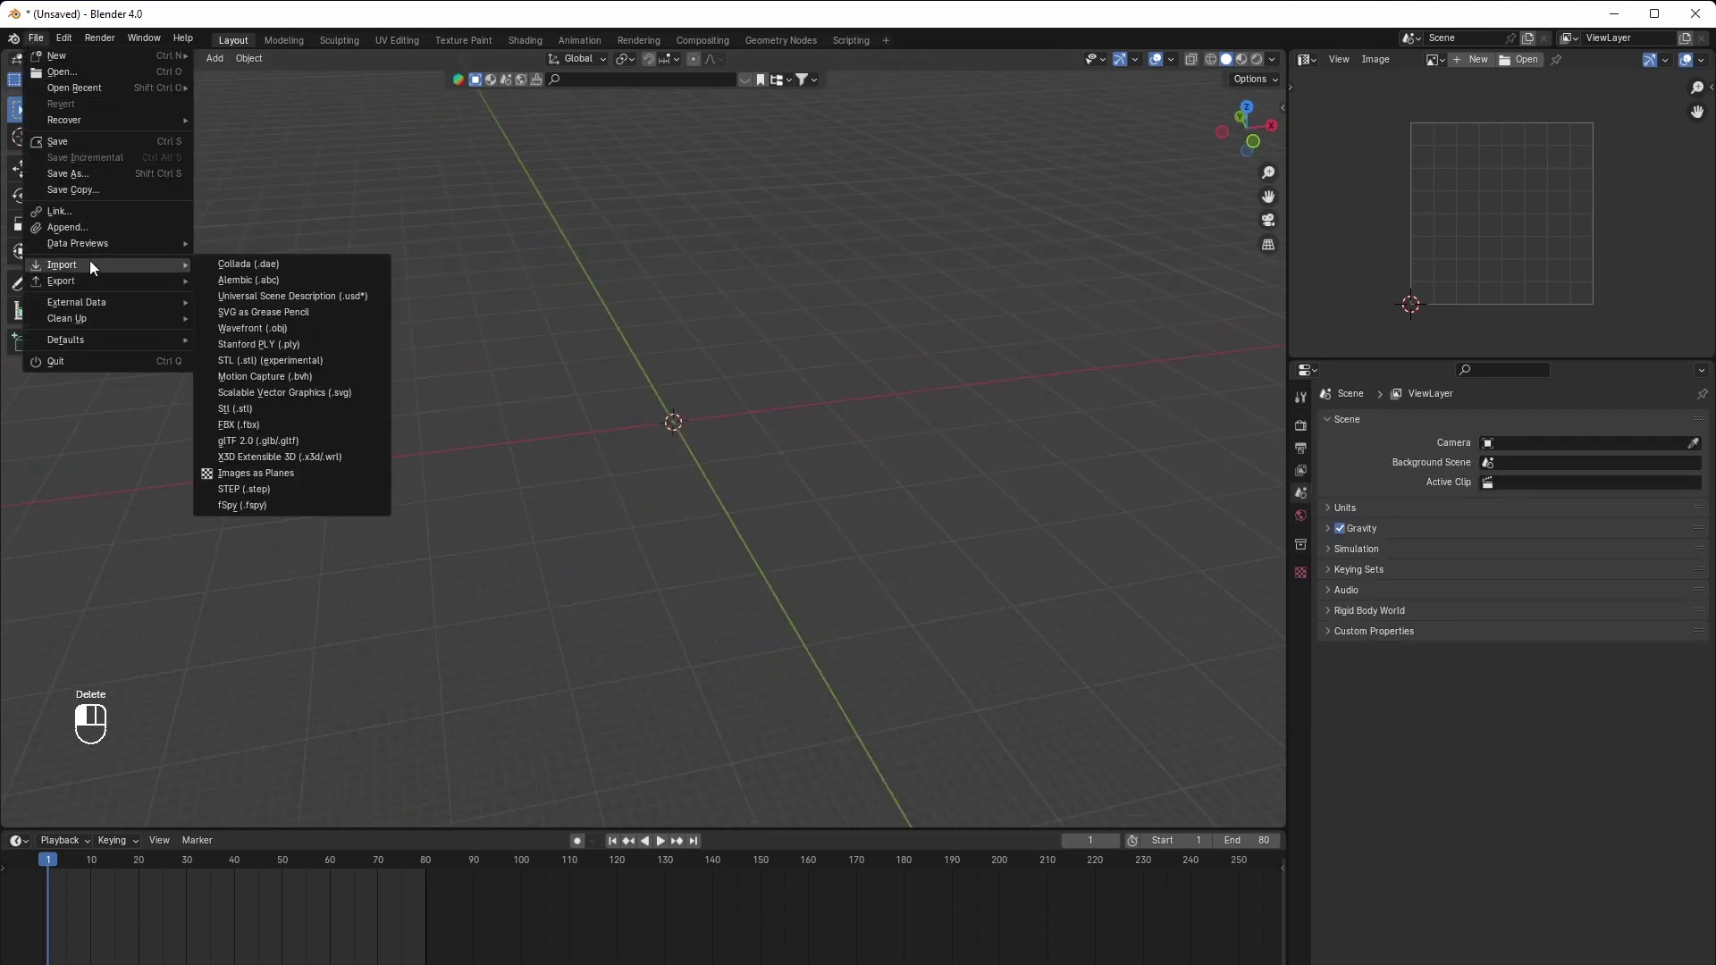
pyautogui.click(275, 281)
pyautogui.click(554, 631)
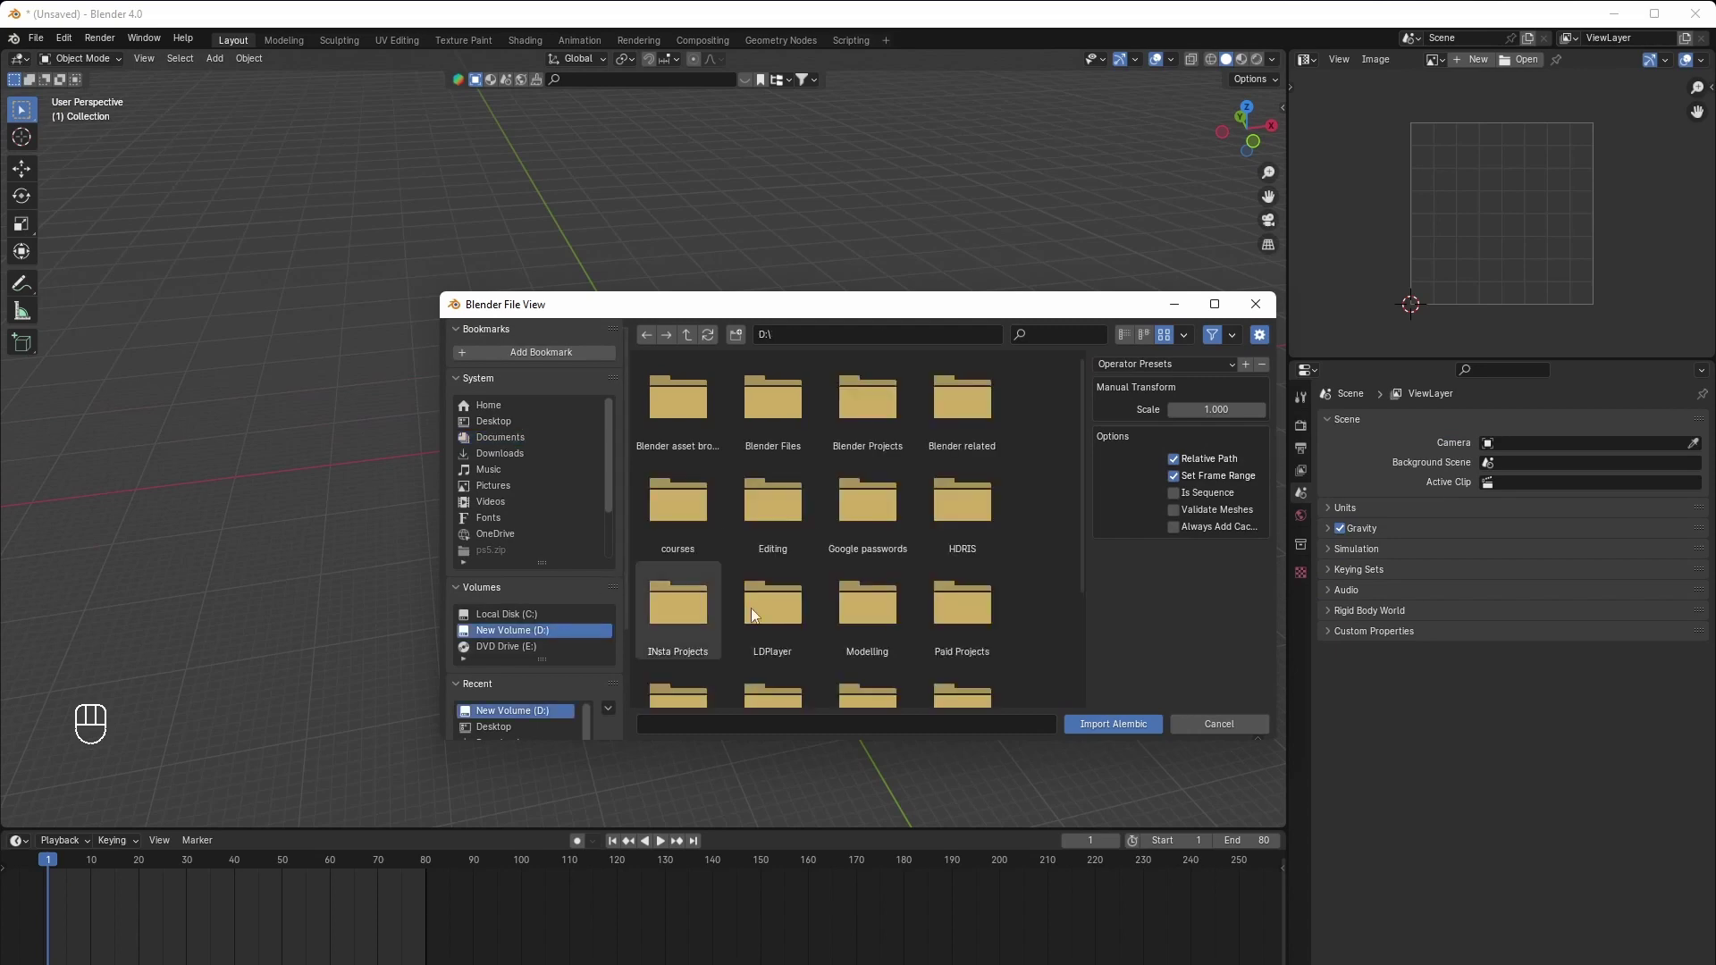
pyautogui.scroll(-4, 804, 617)
pyautogui.doubleClick(872, 642)
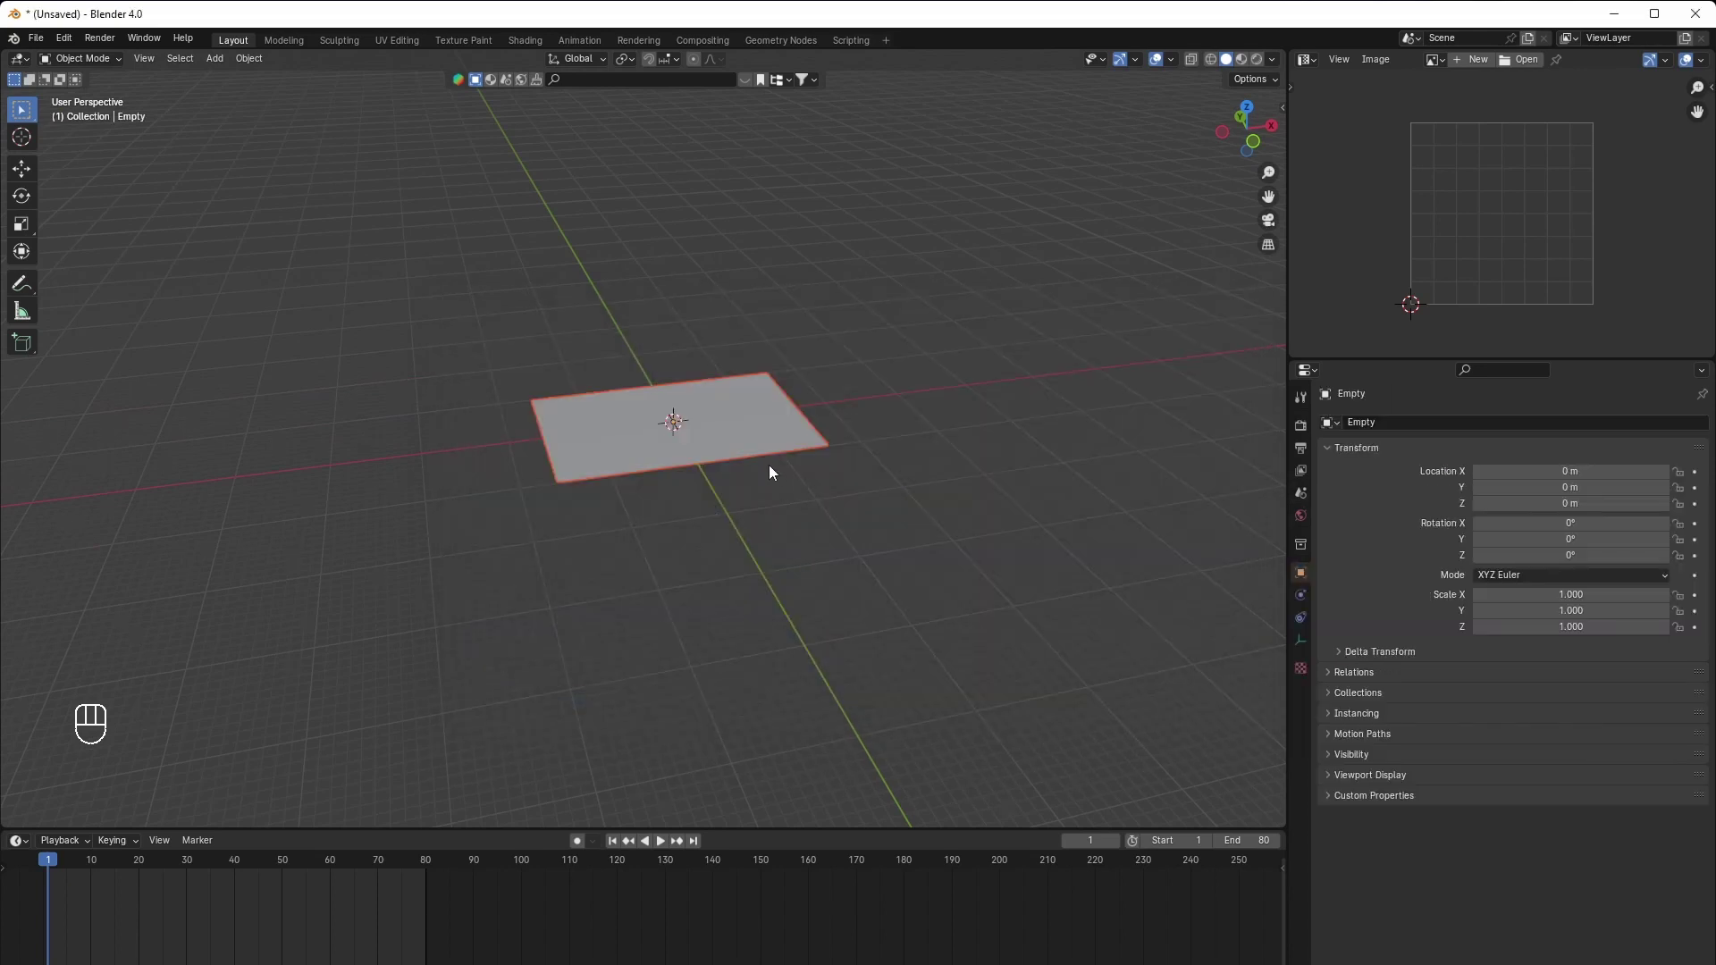
# Apply Shade Smooth to the imported plane and play its animation to frame 36
pyautogui.moveTo(769, 465); pyautogui.dragTo(806, 469, button='middle')
pyautogui.click(822, 546)
pyautogui.scroll(4, 795, 545)
pyautogui.press('space')
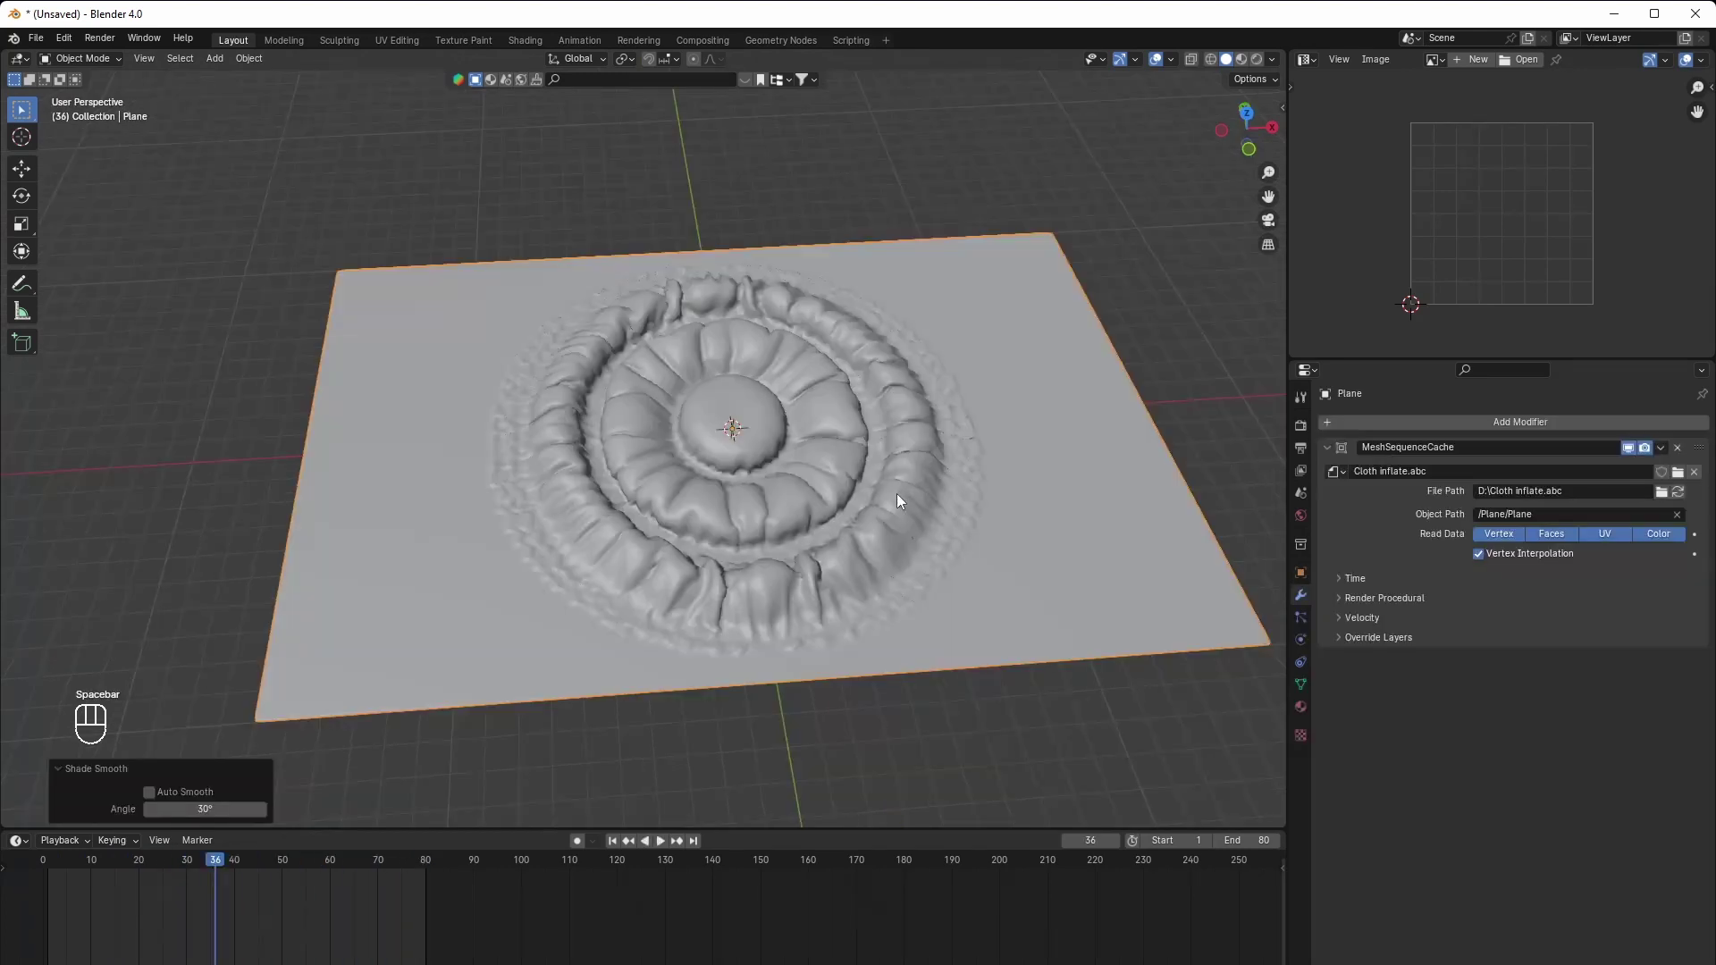
# Add a camera at the world origin from the top view, and replace the UV Editor with the Outliner
pyautogui.press('KP_7')
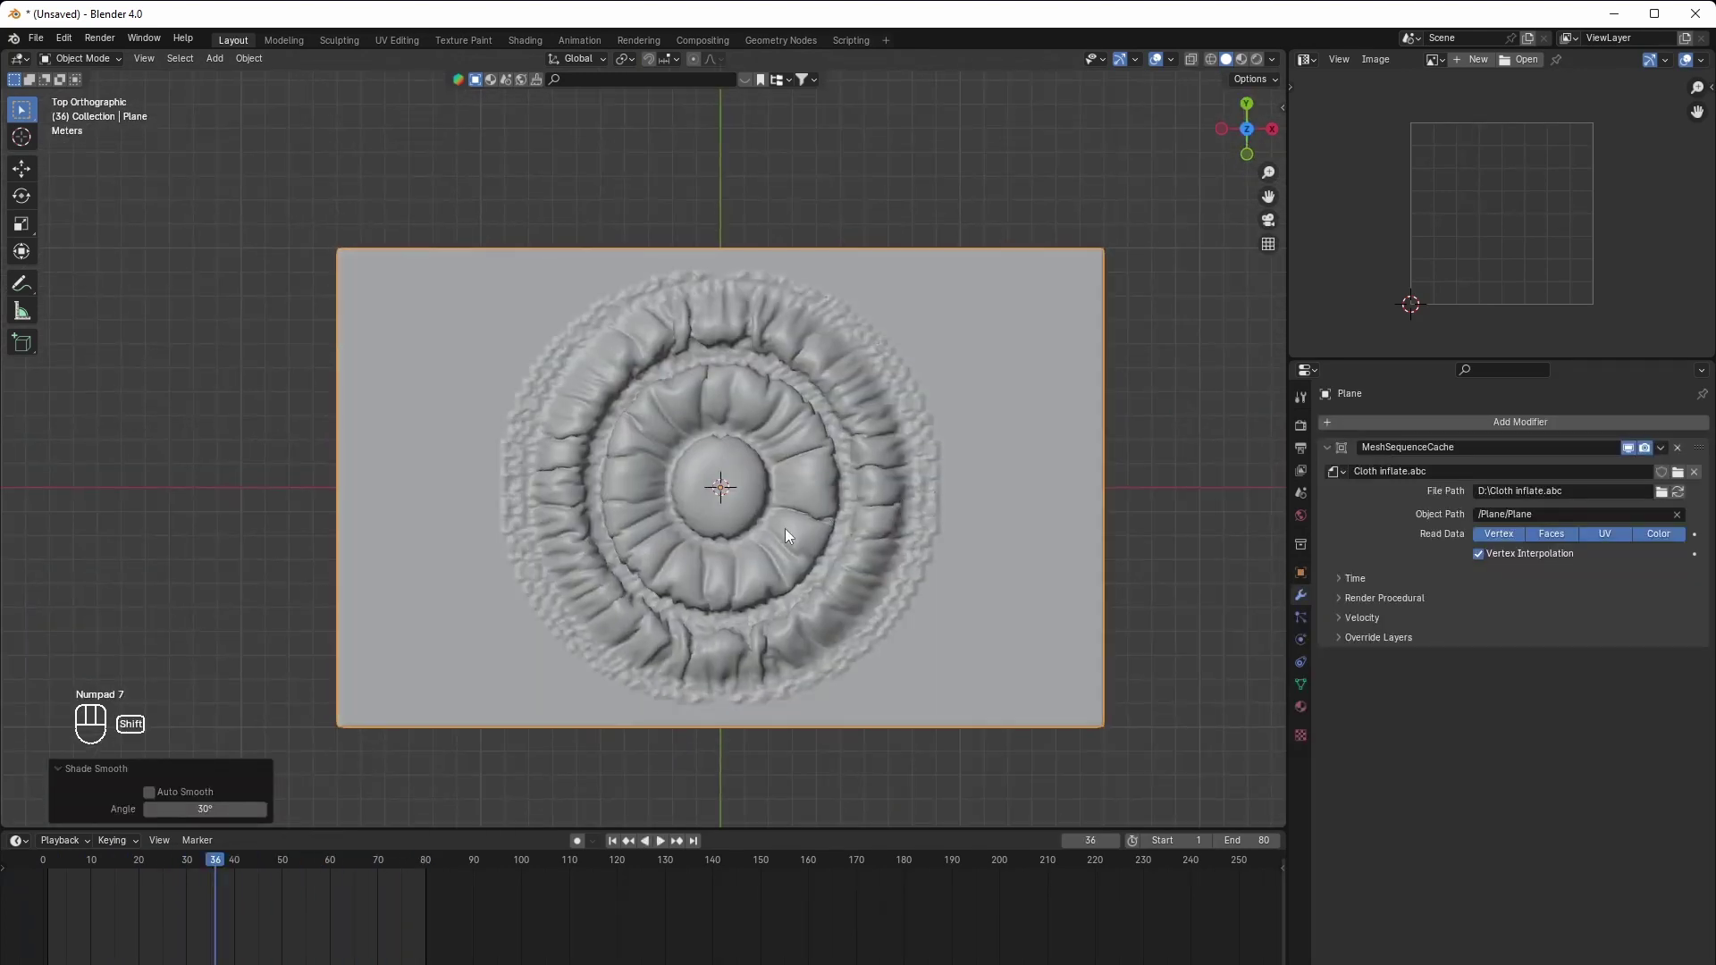
pyautogui.hotkey('shift', 'a')
pyautogui.click(756, 599)
pyautogui.keyDown('shift'); pyautogui.moveTo(794, 606); pyautogui.dragTo(789, 576, button='middle'); pyautogui.keyUp('shift')
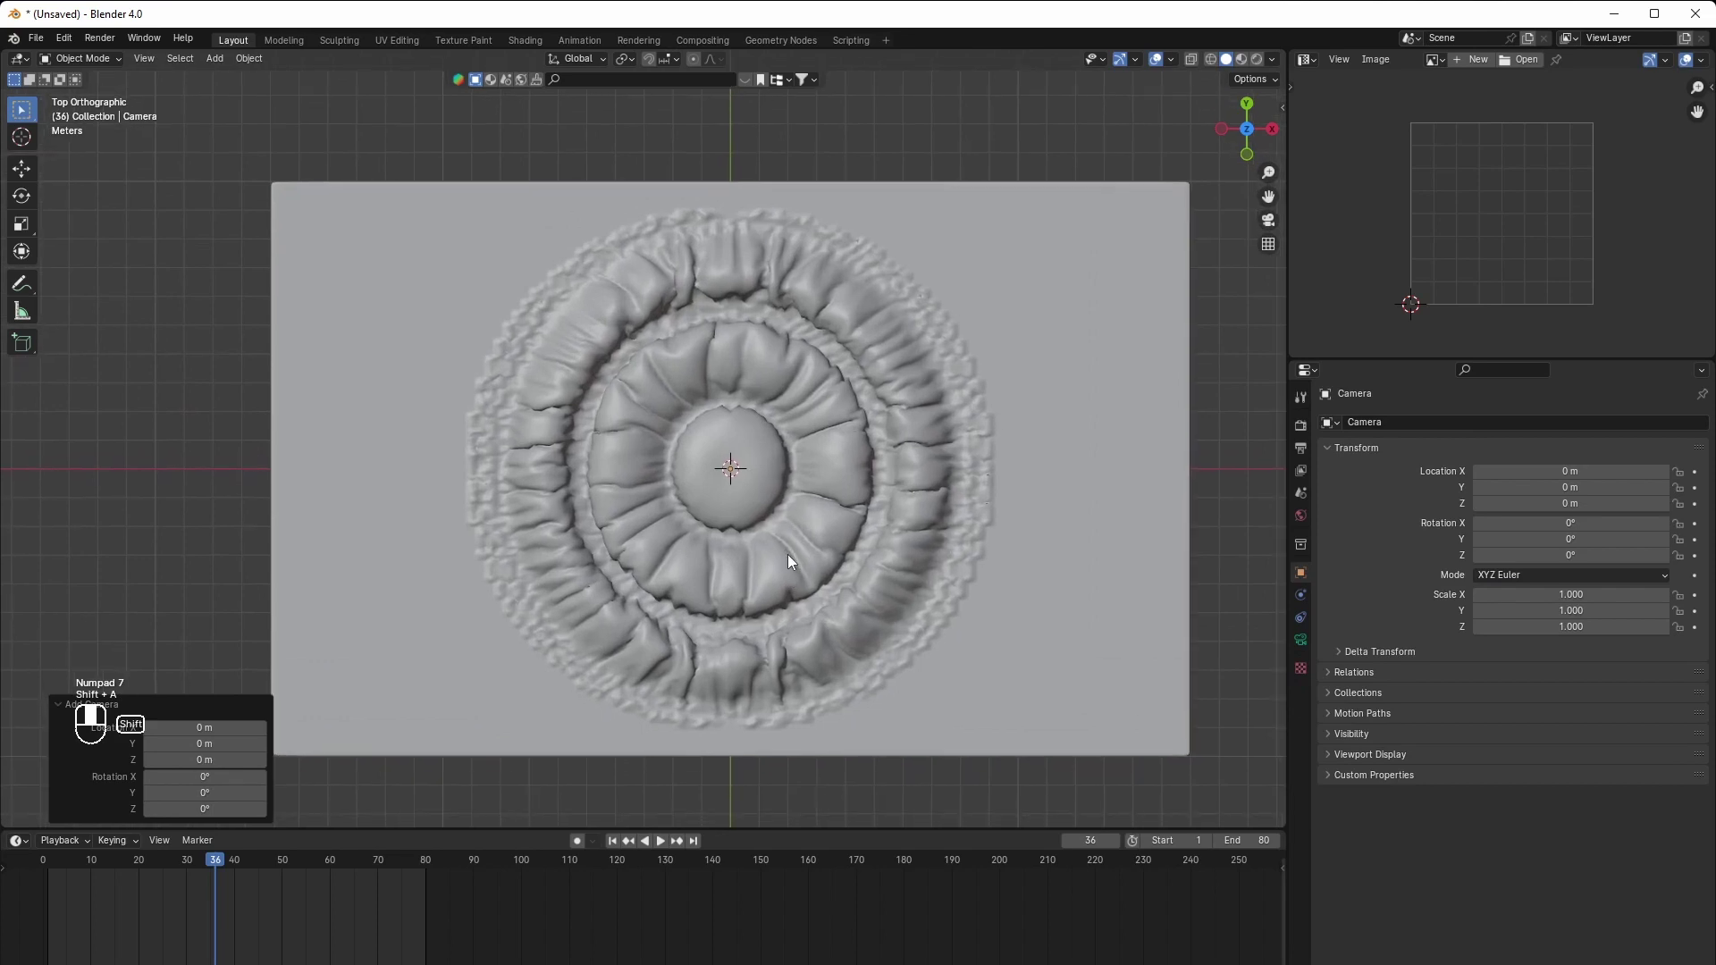
pyautogui.click(1307, 59)
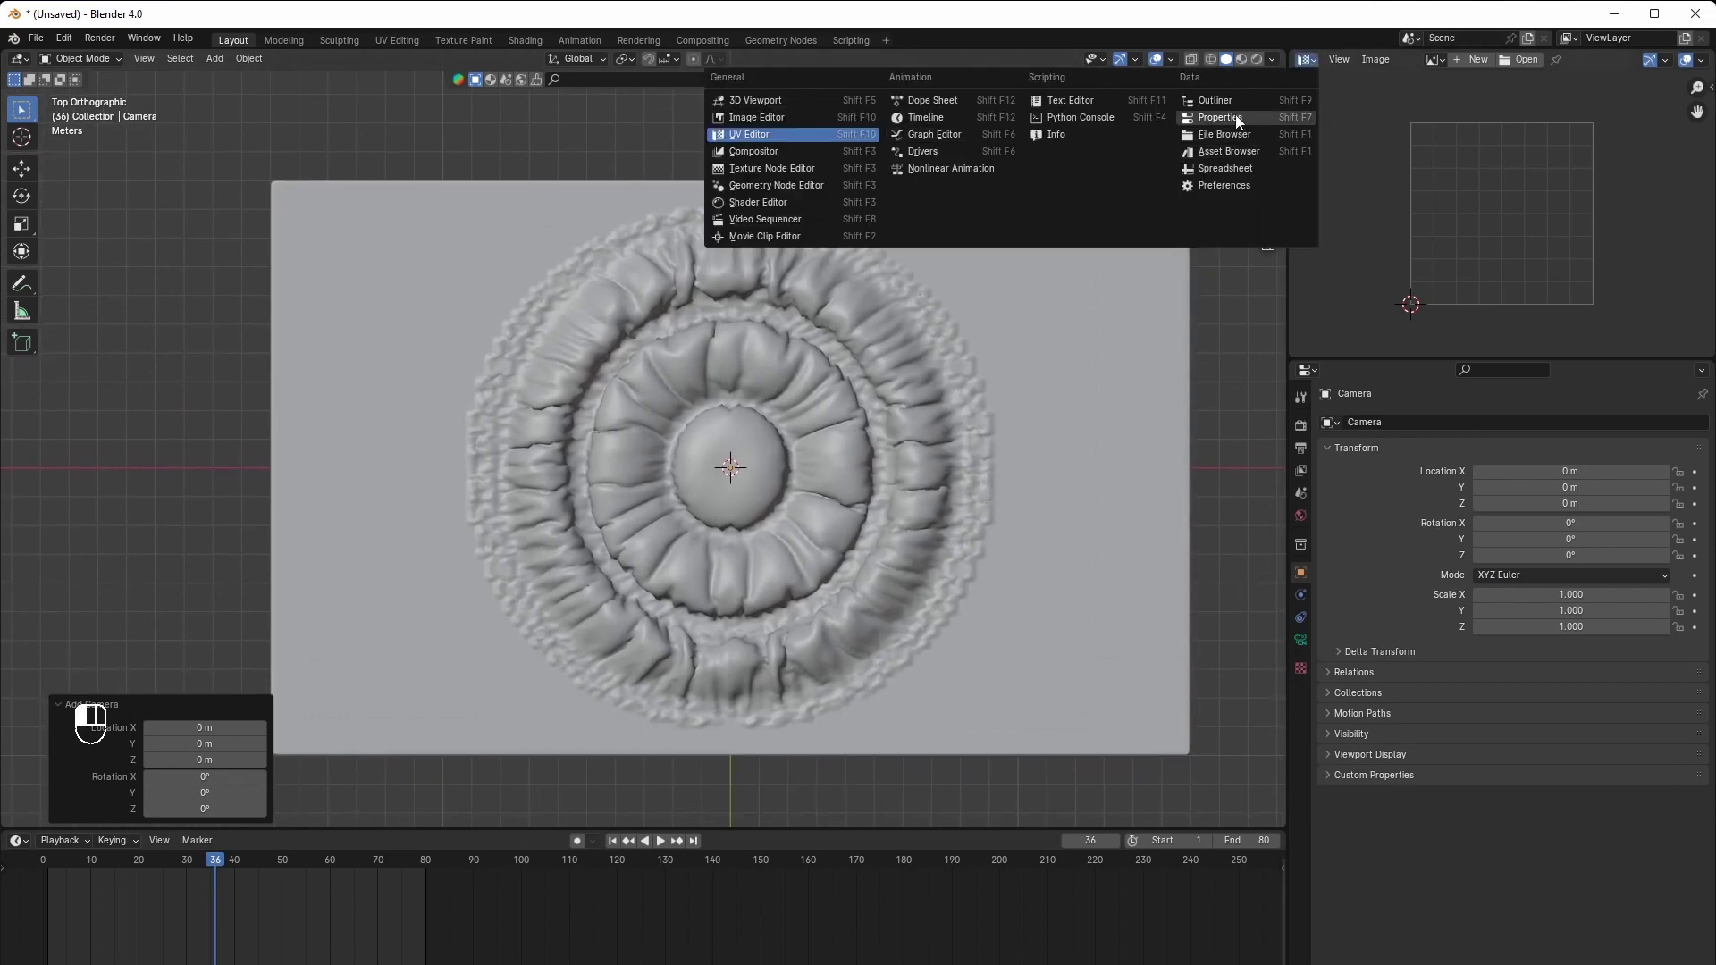
pyautogui.click(1217, 100)
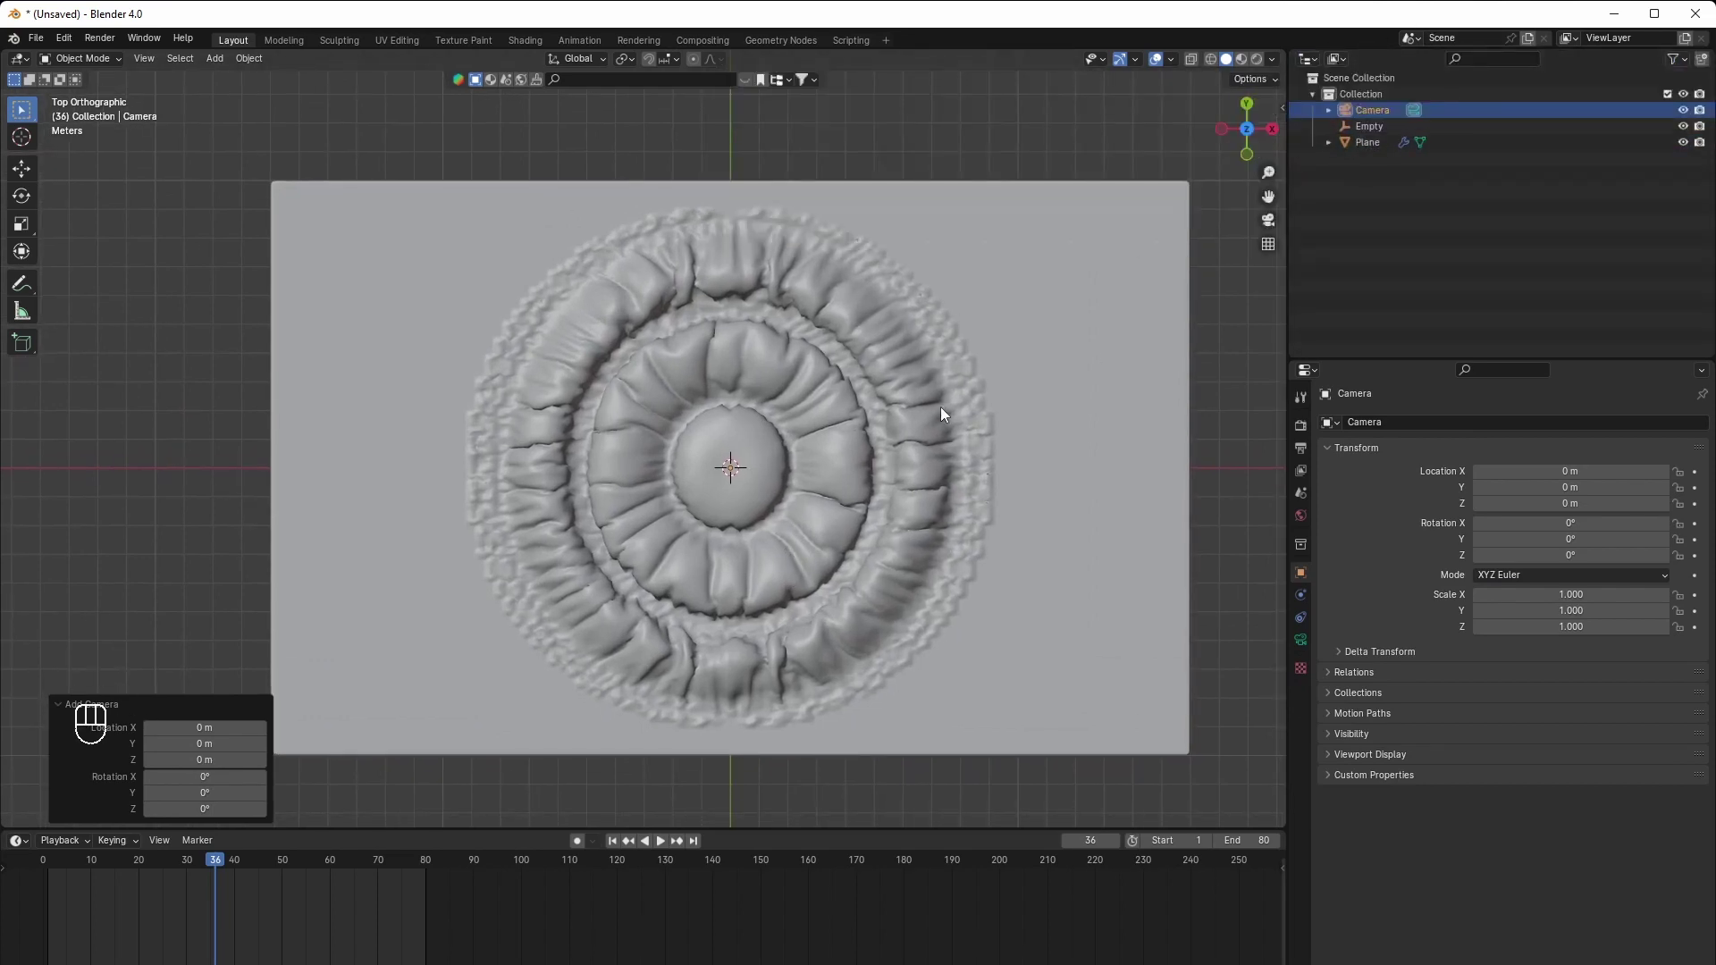
# Align the camera to the current top view and set its X location to 0 m
pyautogui.press('ctrl+alt+KP_0')
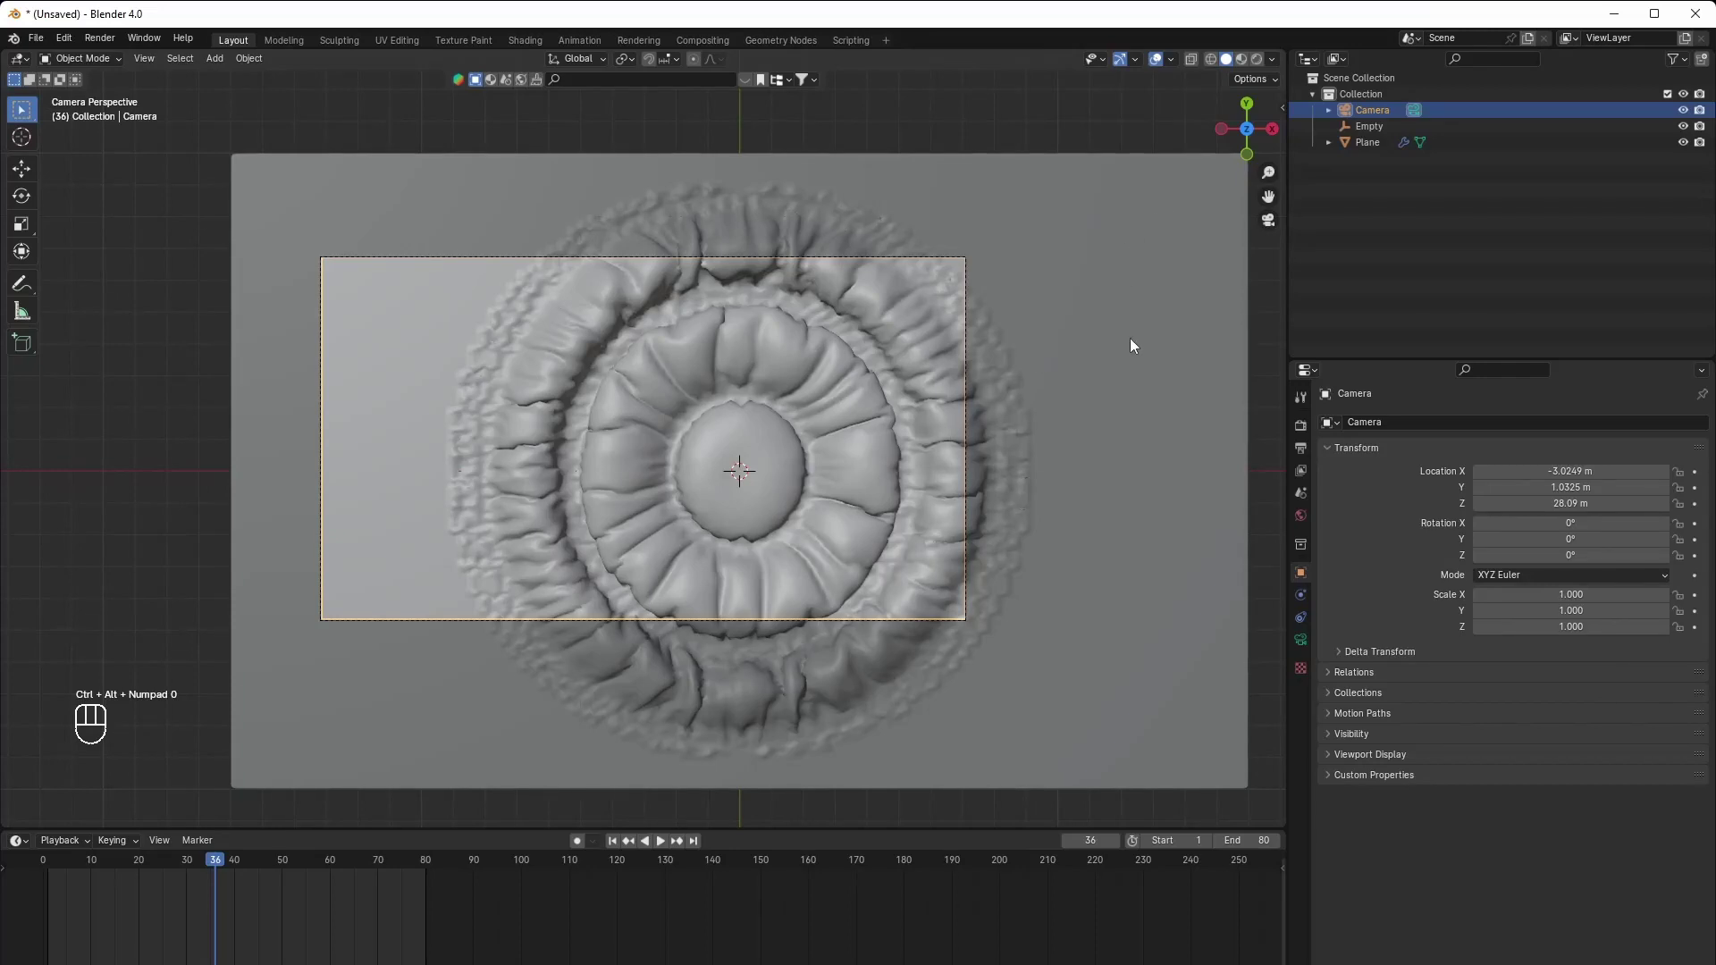
pyautogui.press('n')
pyautogui.click(1276, 183)
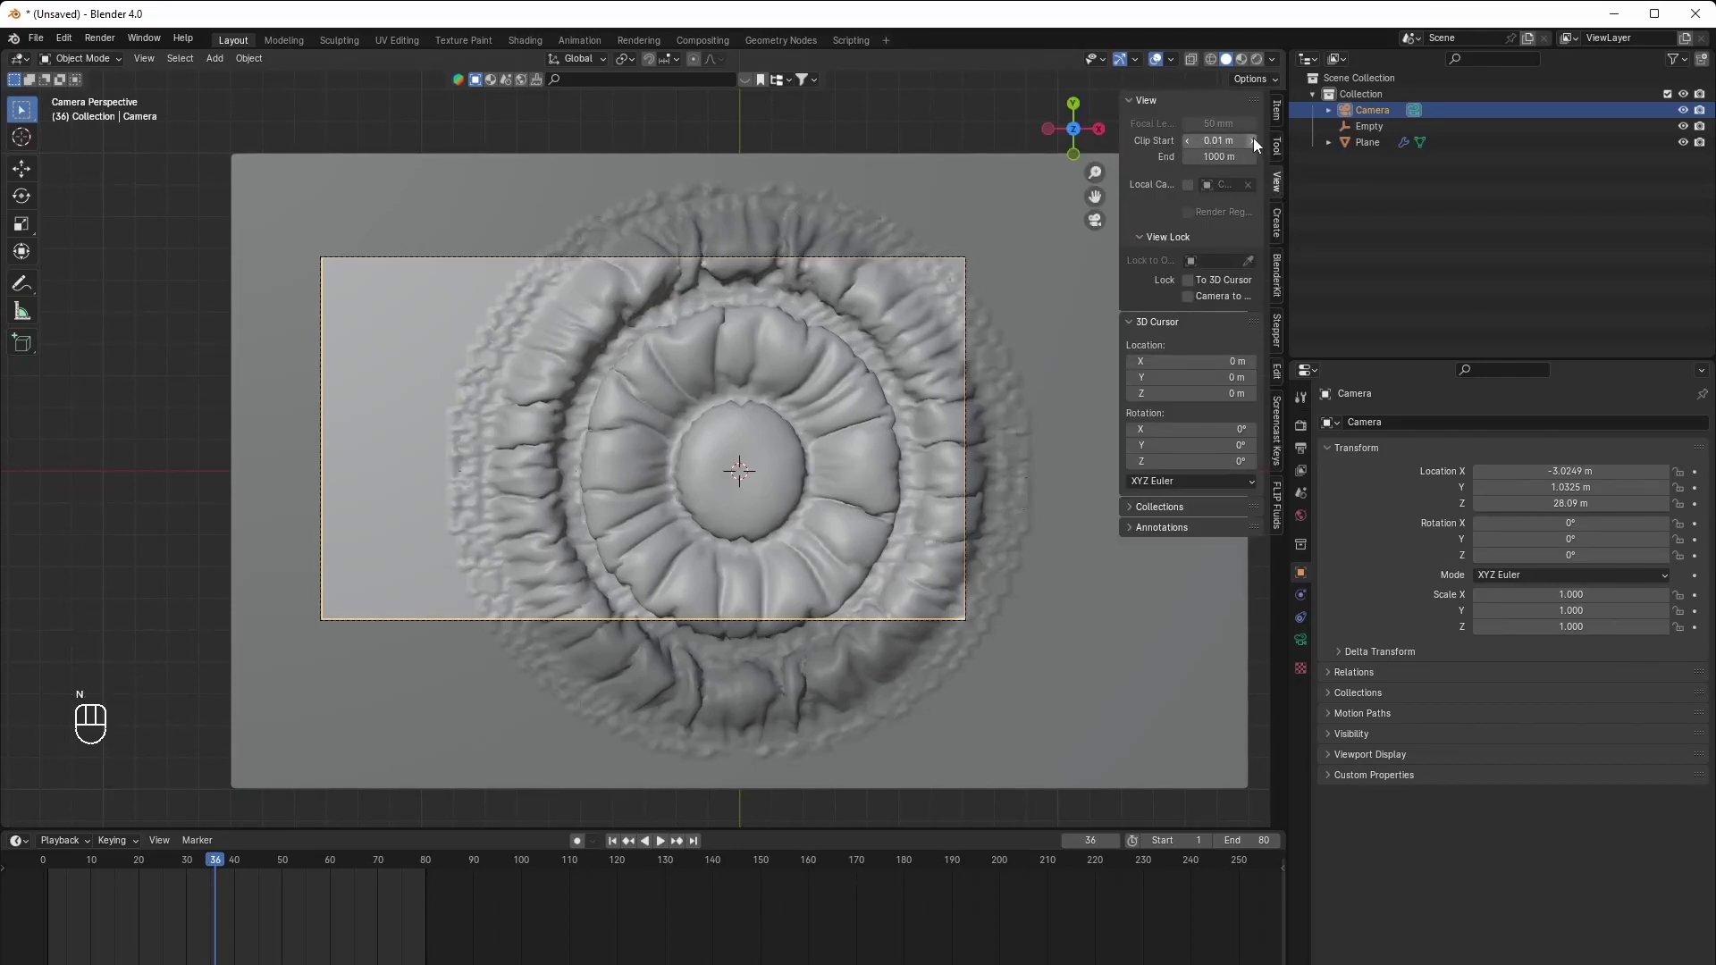
pyautogui.click(1276, 110)
pyautogui.click(1200, 141)
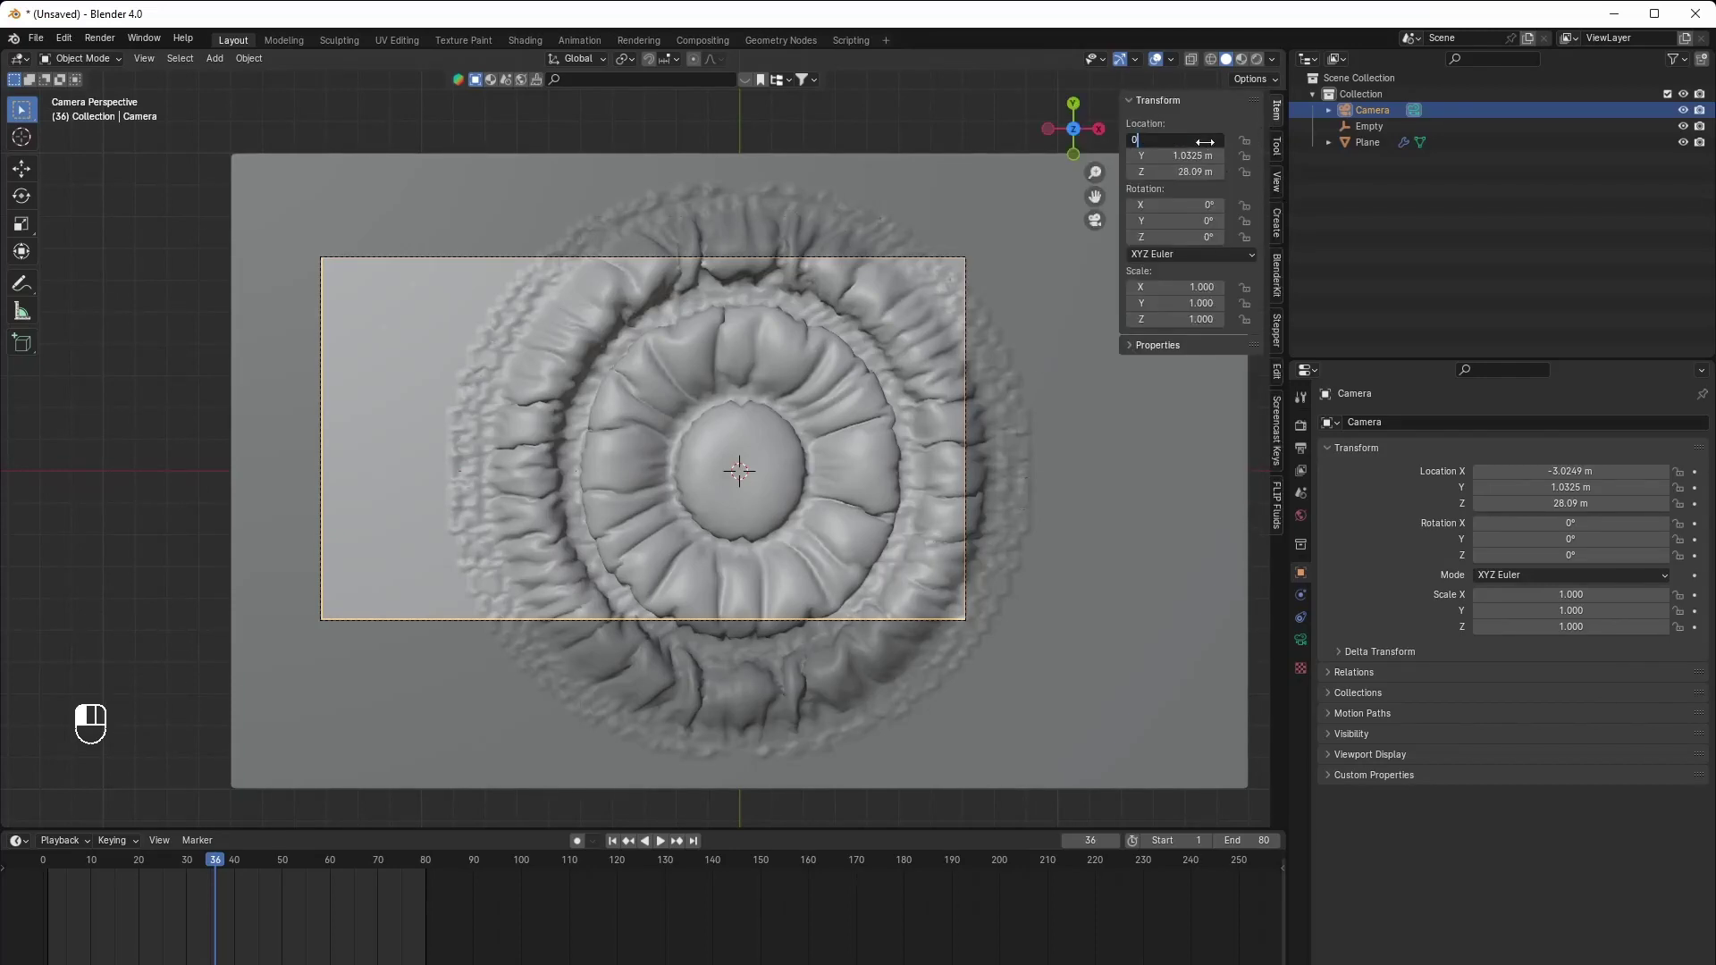
pyautogui.press('Return')
# Move the camera back about 12 m along its local Z and about -0.55 m along global Y to frame the plane
pyautogui.press('g')
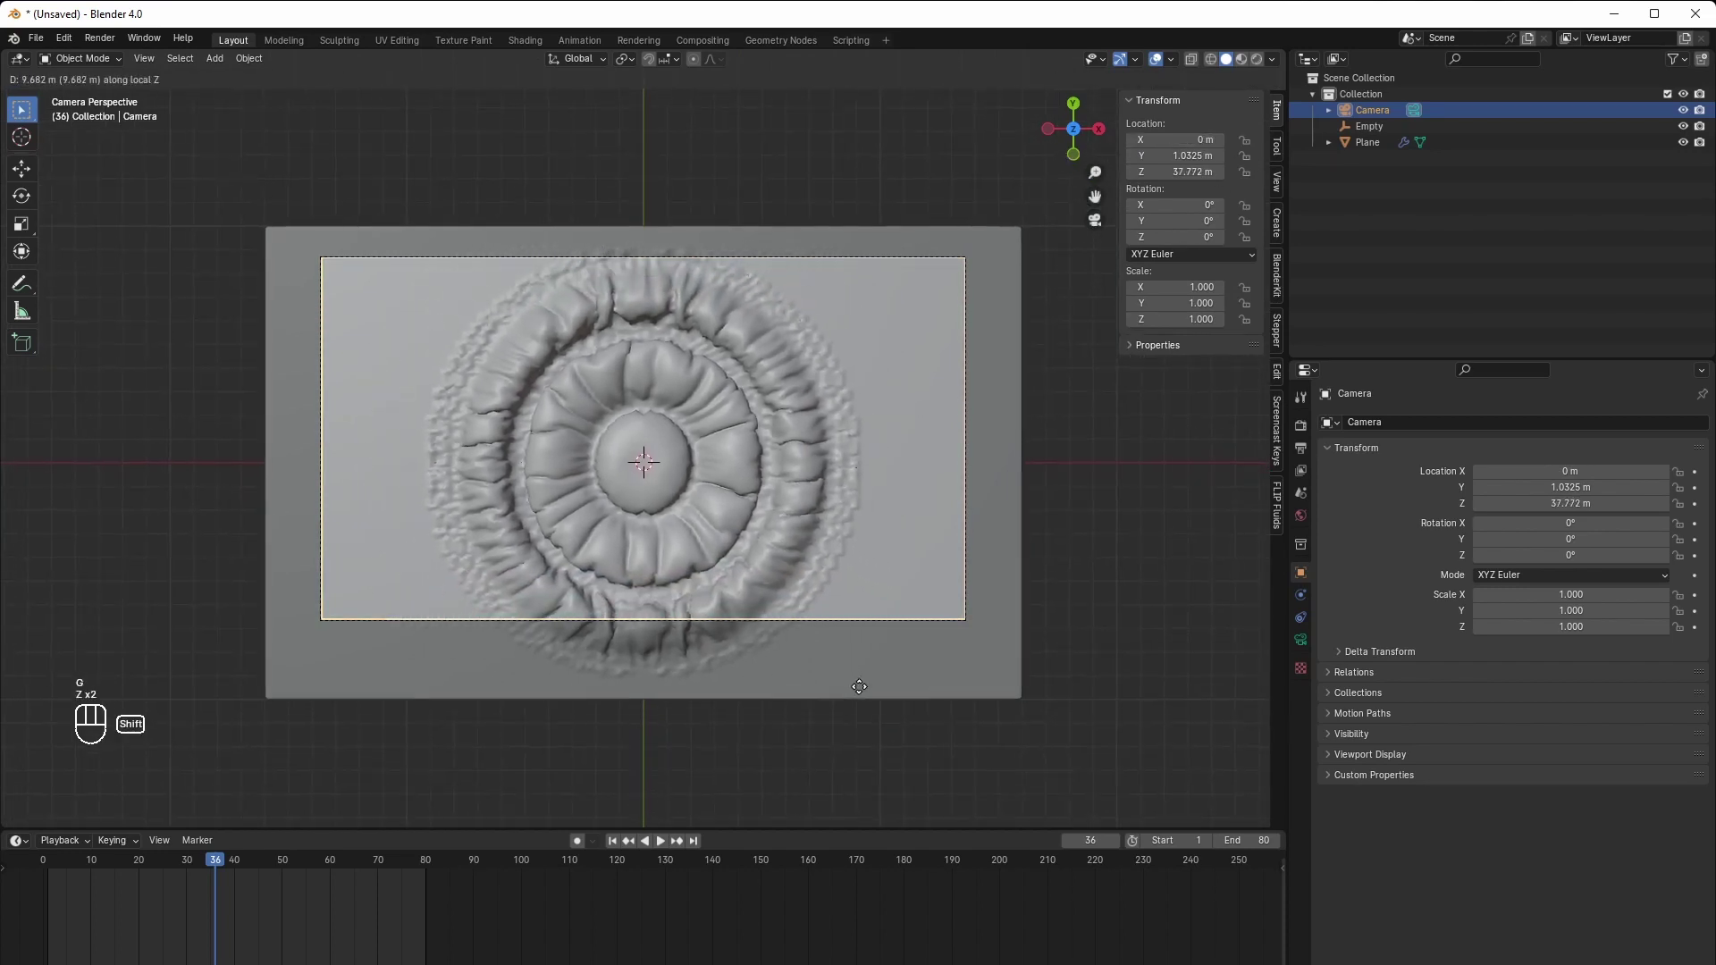
pyautogui.click(862, 56)
pyautogui.press('g')
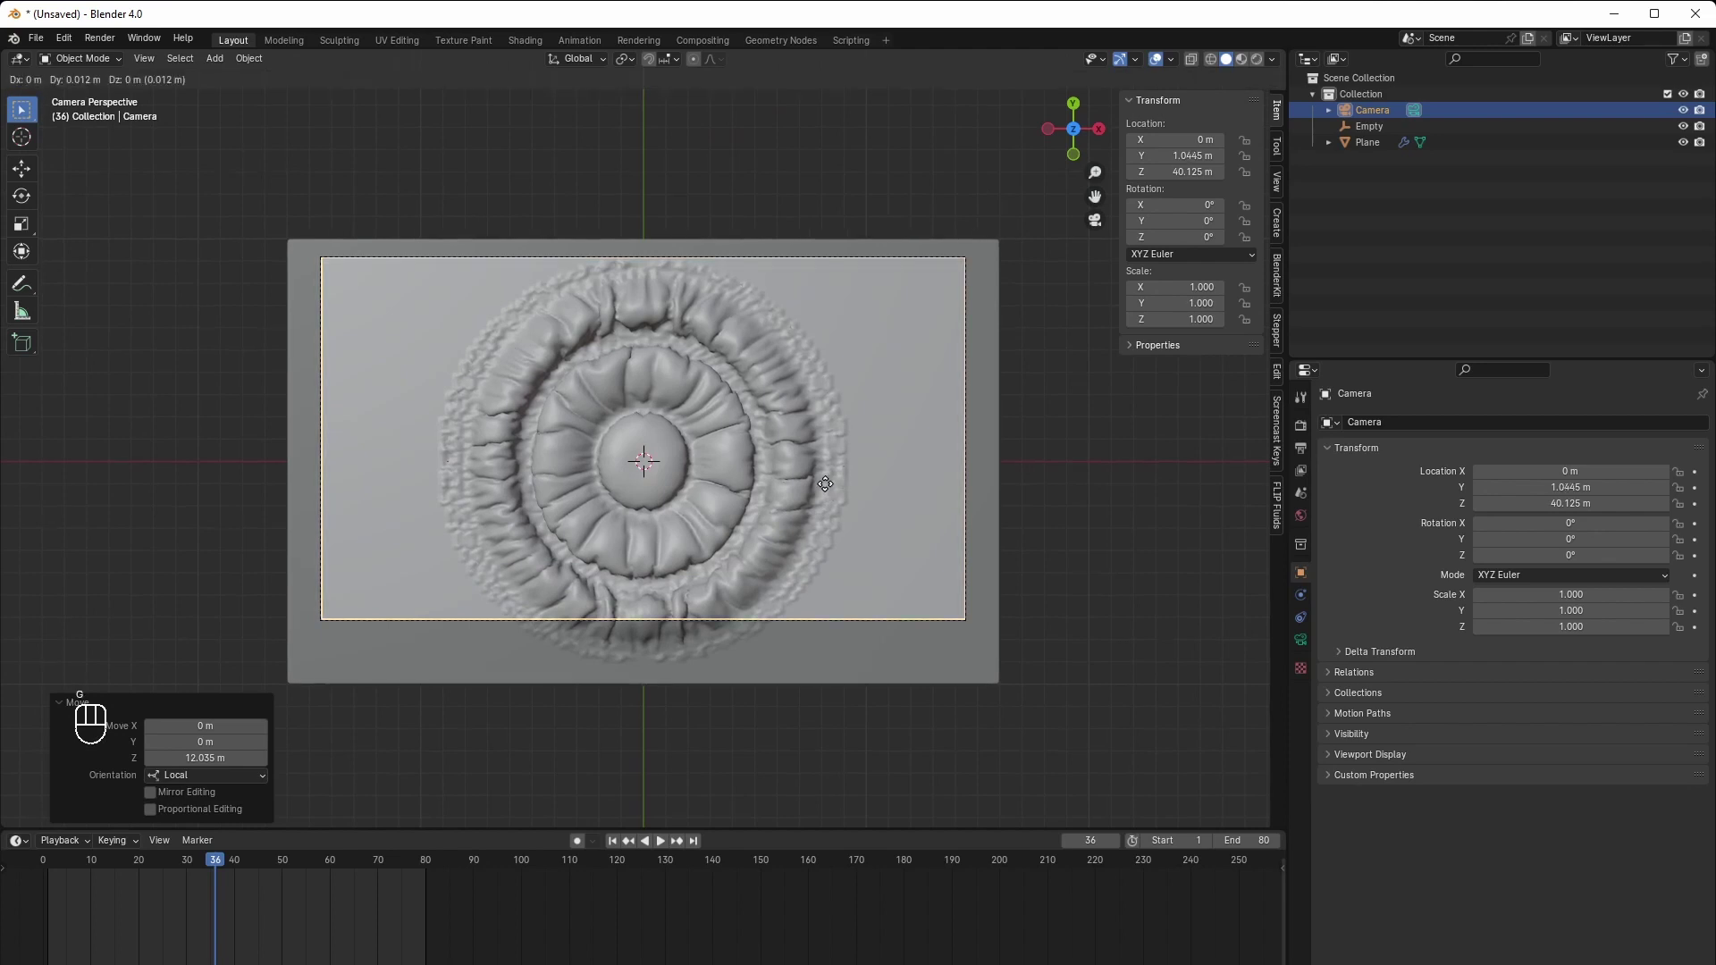
pyautogui.press('y')
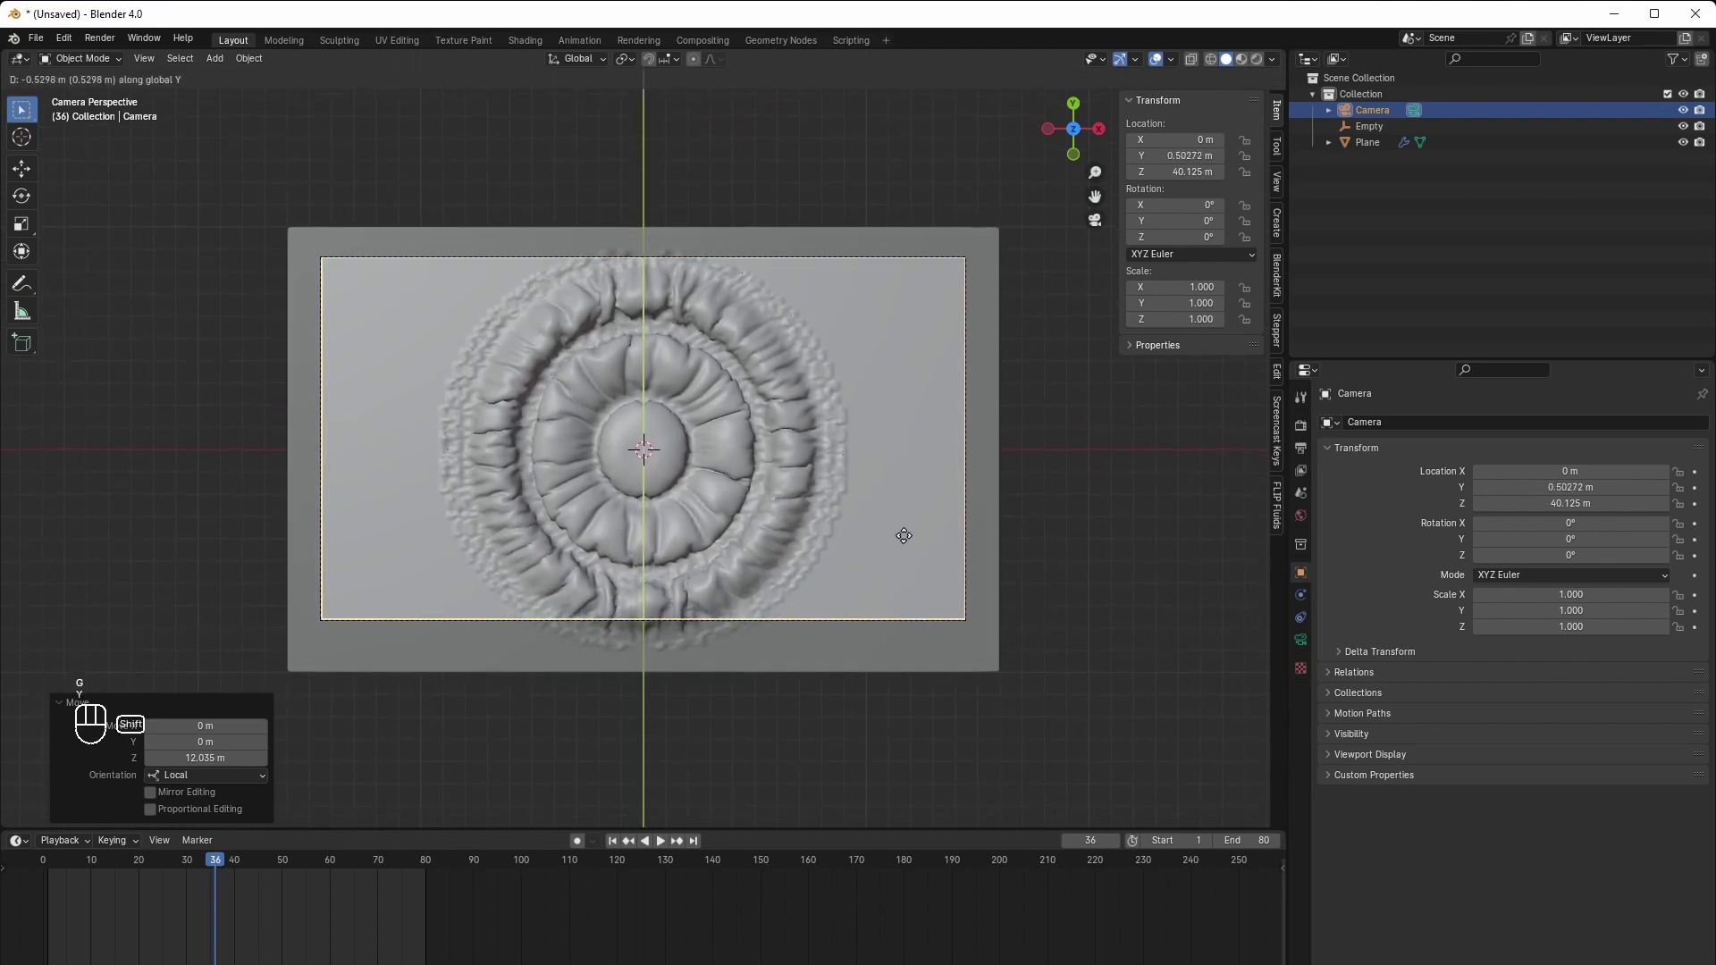
pyautogui.click(821, 432)
# Set the camera's focal length to 100 mm
pyautogui.click(1300, 640)
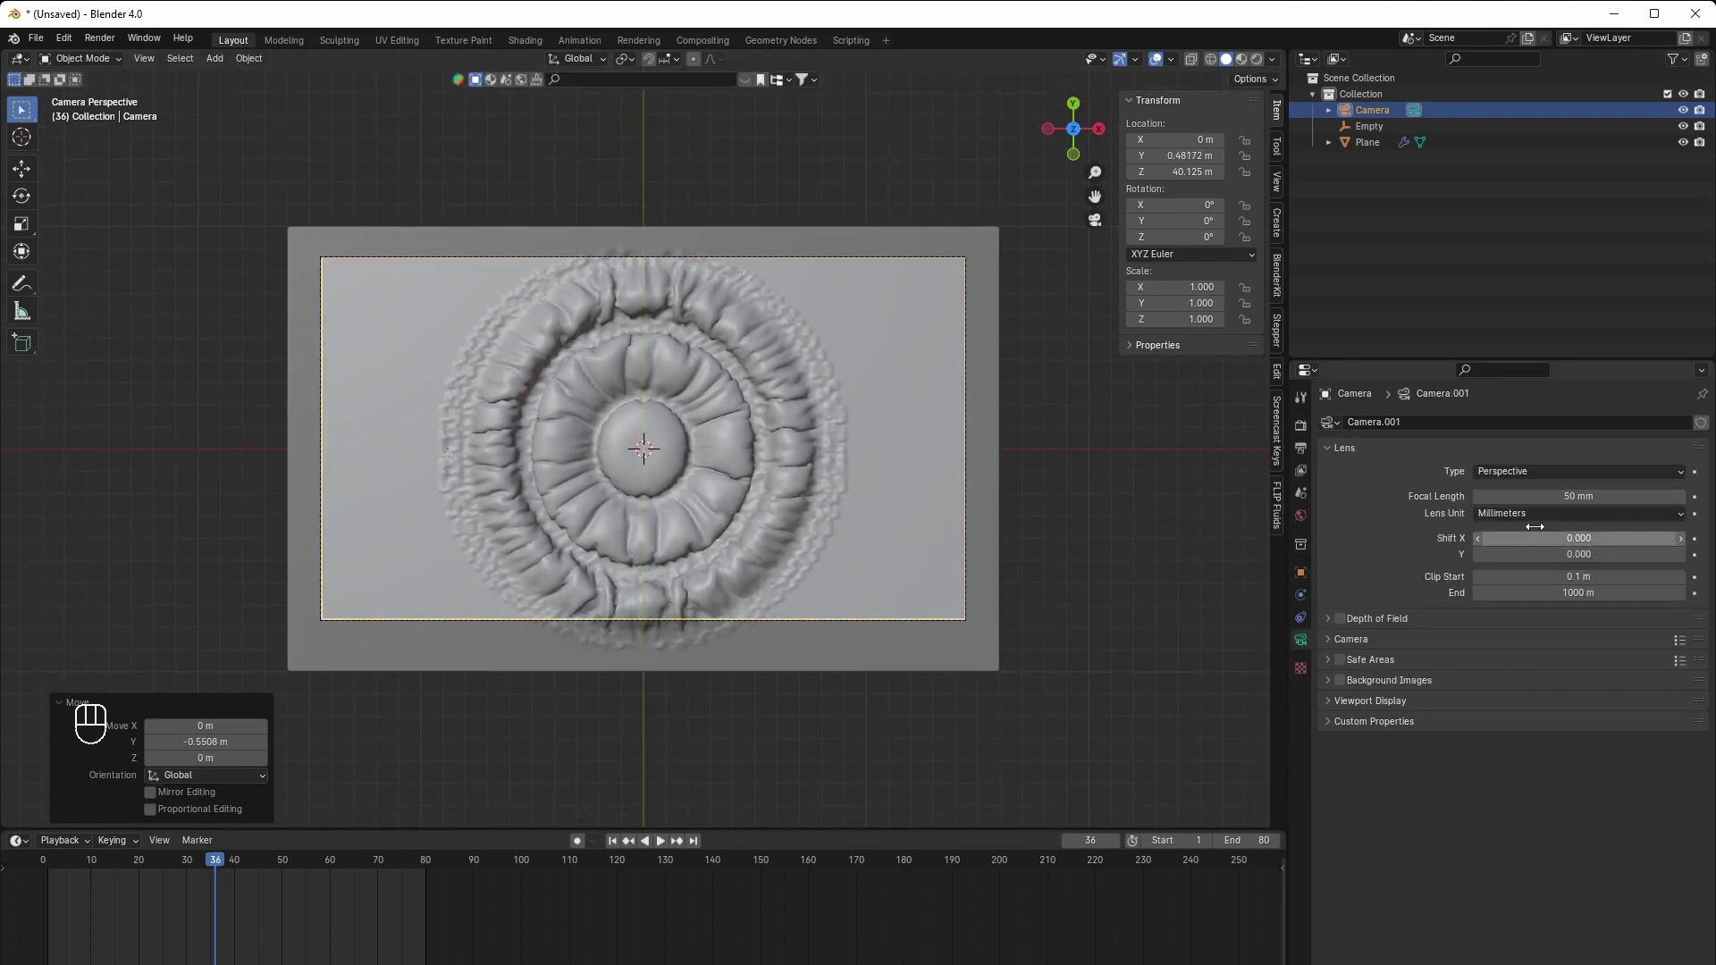
pyautogui.click(1537, 497)
pyautogui.write('100')
pyautogui.press('Return')
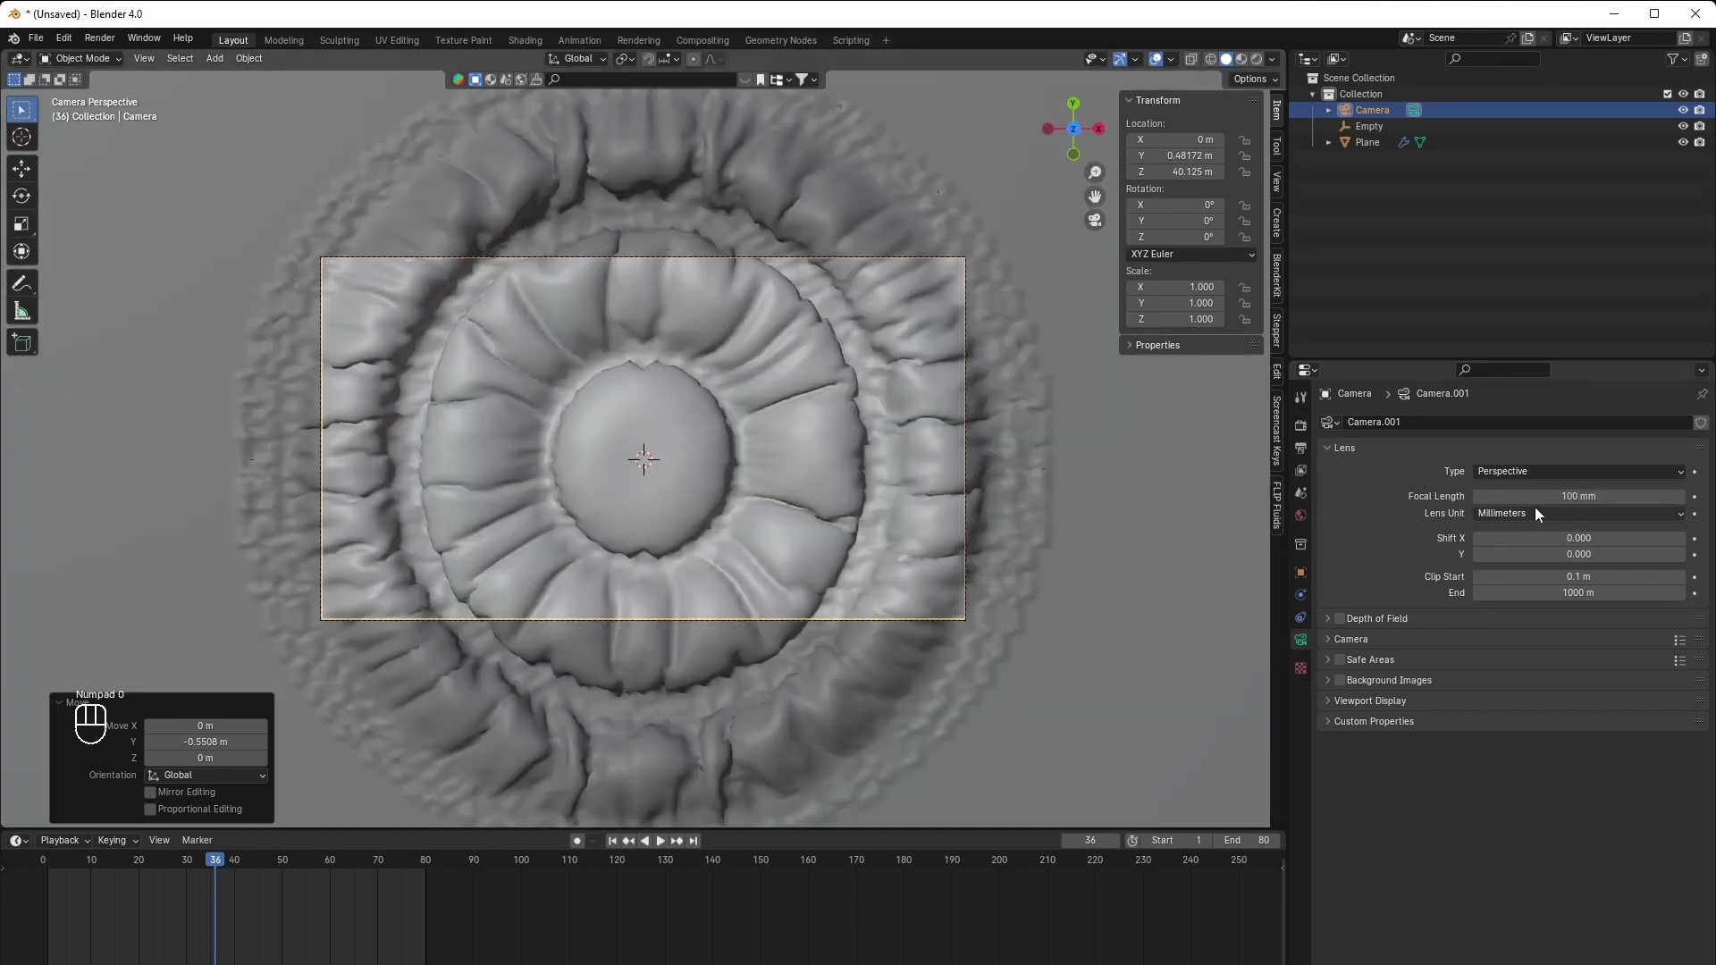
# Move the camera back about 45 m along its local Z so its frame nearly fills with the plane
pyautogui.press('g')
pyautogui.press('z')
pyautogui.press('z')
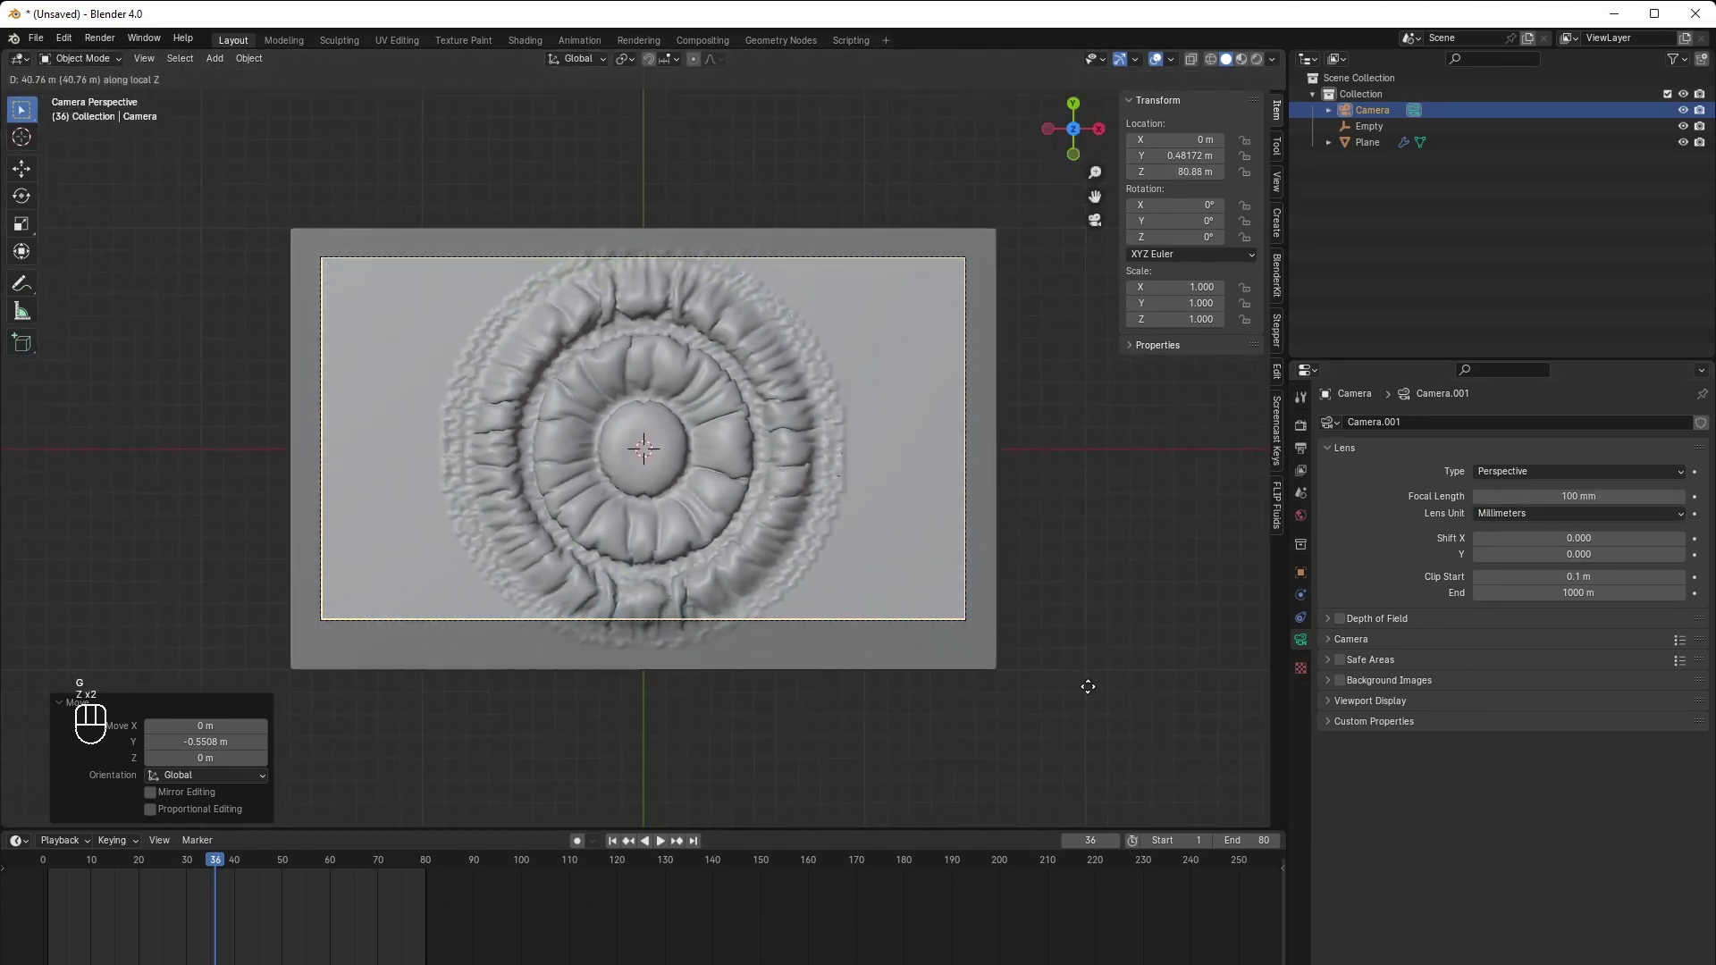
pyautogui.click(1115, 735)
pyautogui.scroll(3, 985, 579)
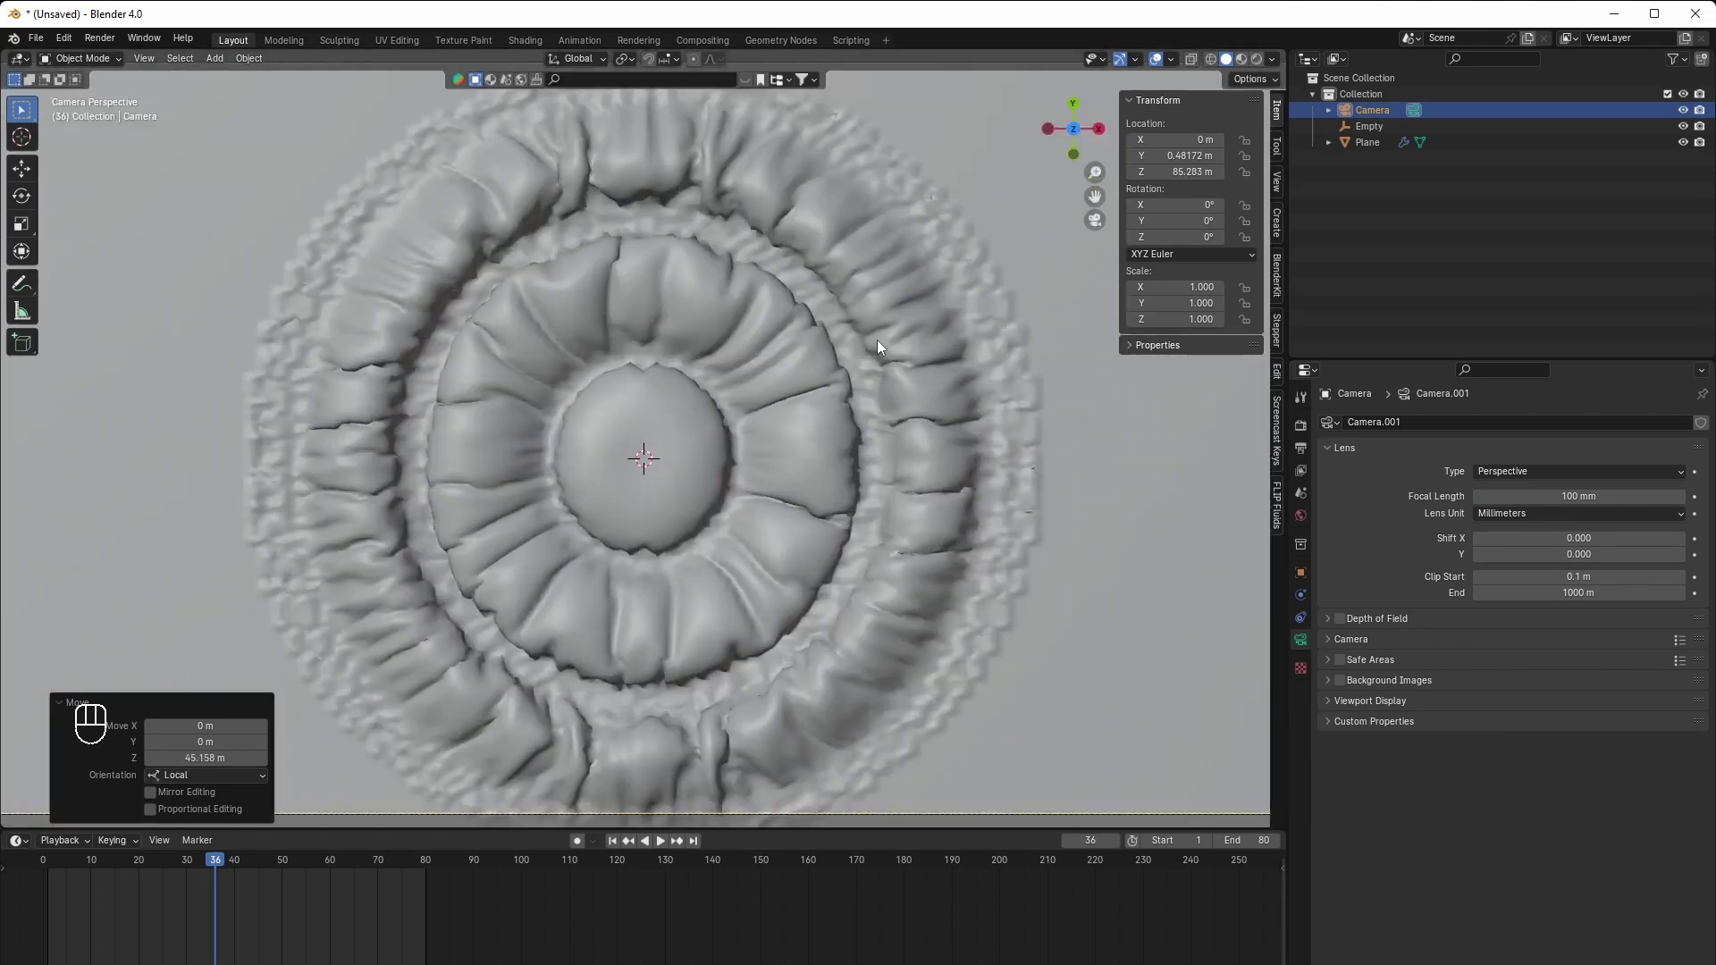
# Hide the viewport sidebar, split the viewport into two side by side, divide the second into upper and lower areas, and hide the upper one's toolbar
pyautogui.press('n')
pyautogui.scroll(-2, 708, 723)
pyautogui.moveTo(5, 54); pyautogui.dragTo(699, 88)
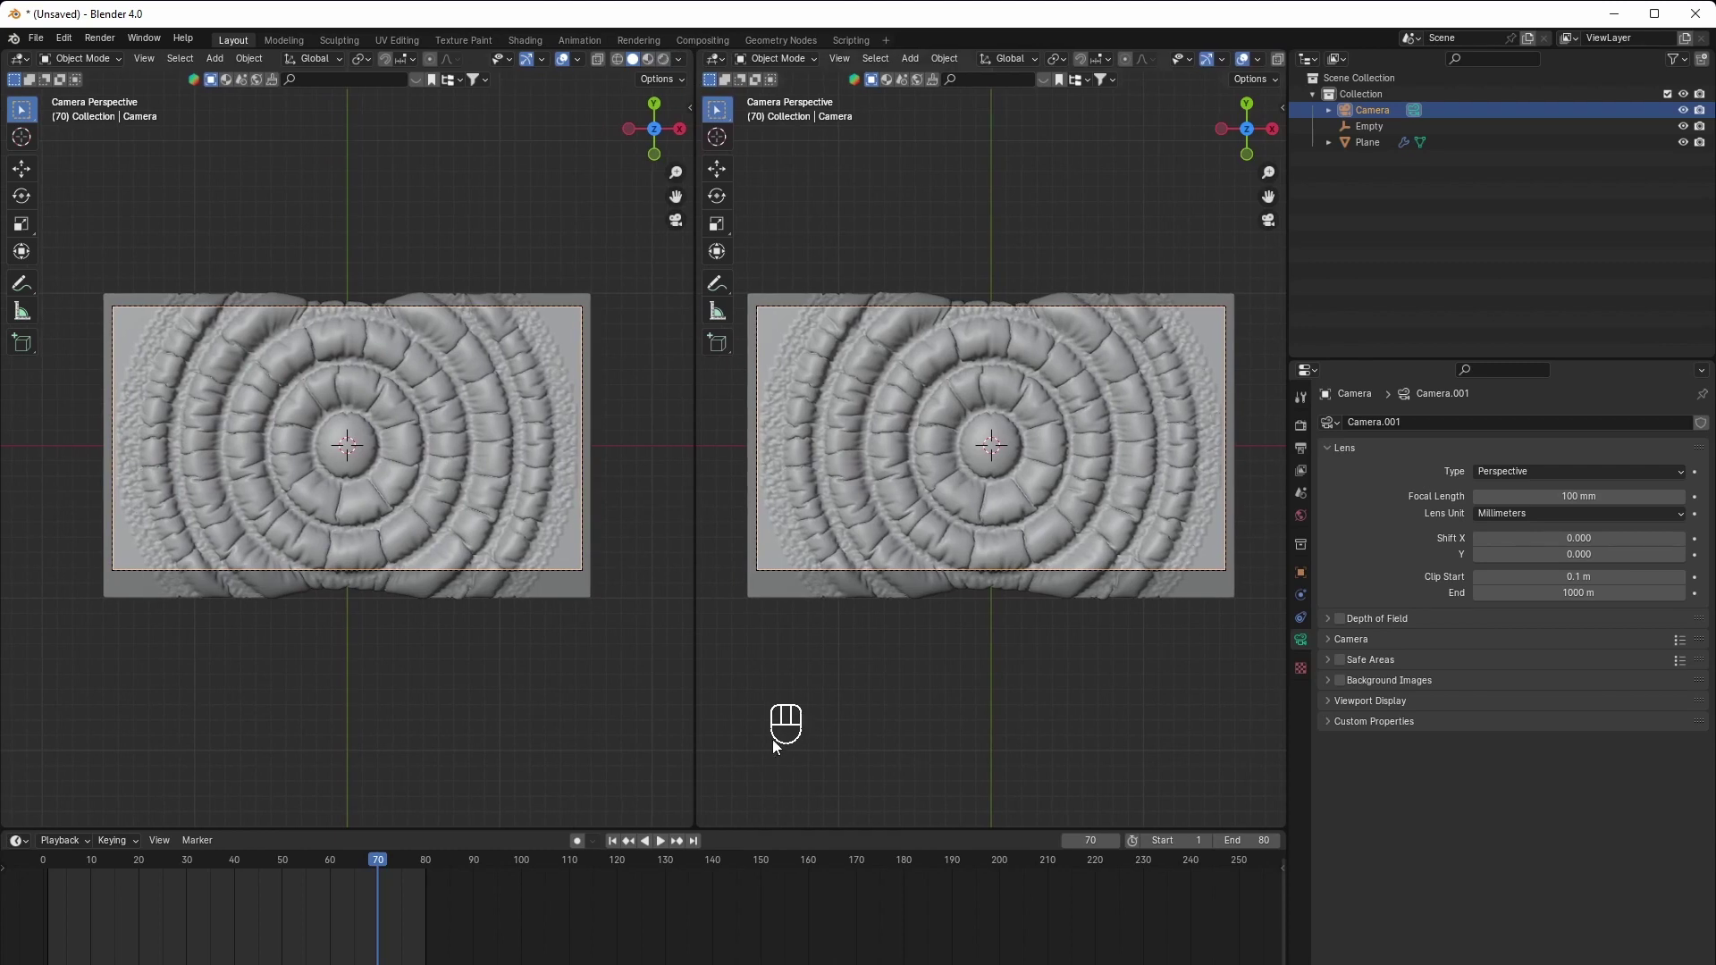
pyautogui.moveTo(703, 822); pyautogui.dragTo(776, 438)
pyautogui.scroll(3, 974, 354)
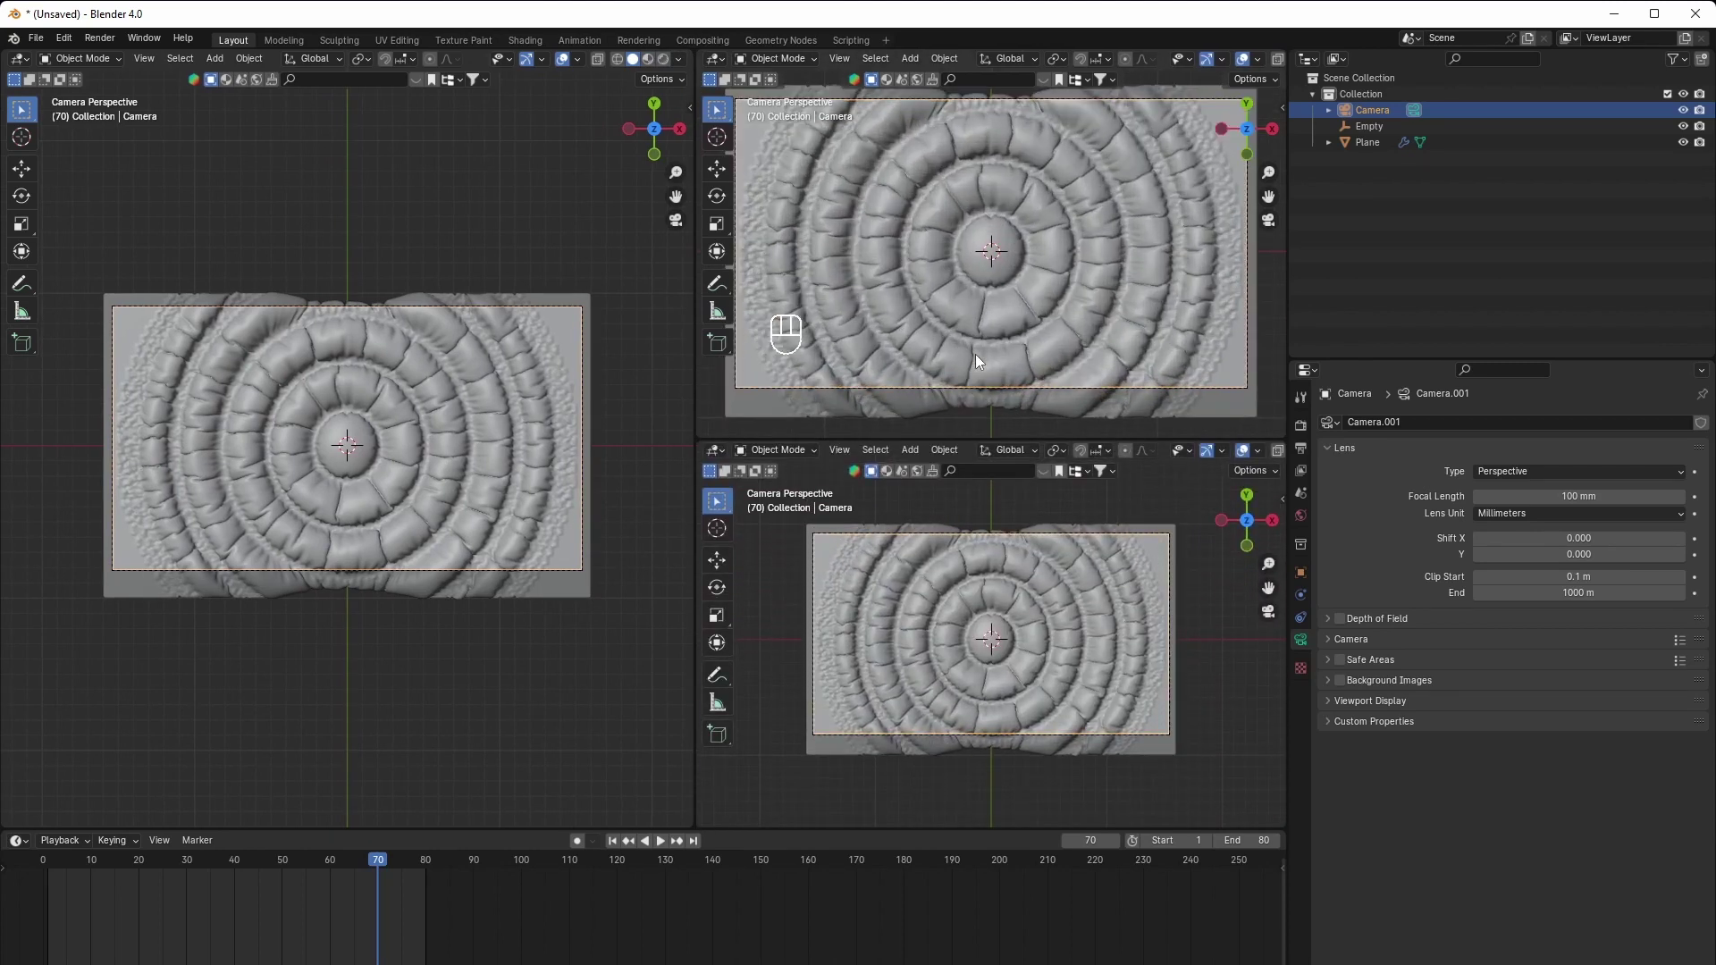
pyautogui.press('t')
pyautogui.scroll(-2, 940, 348)
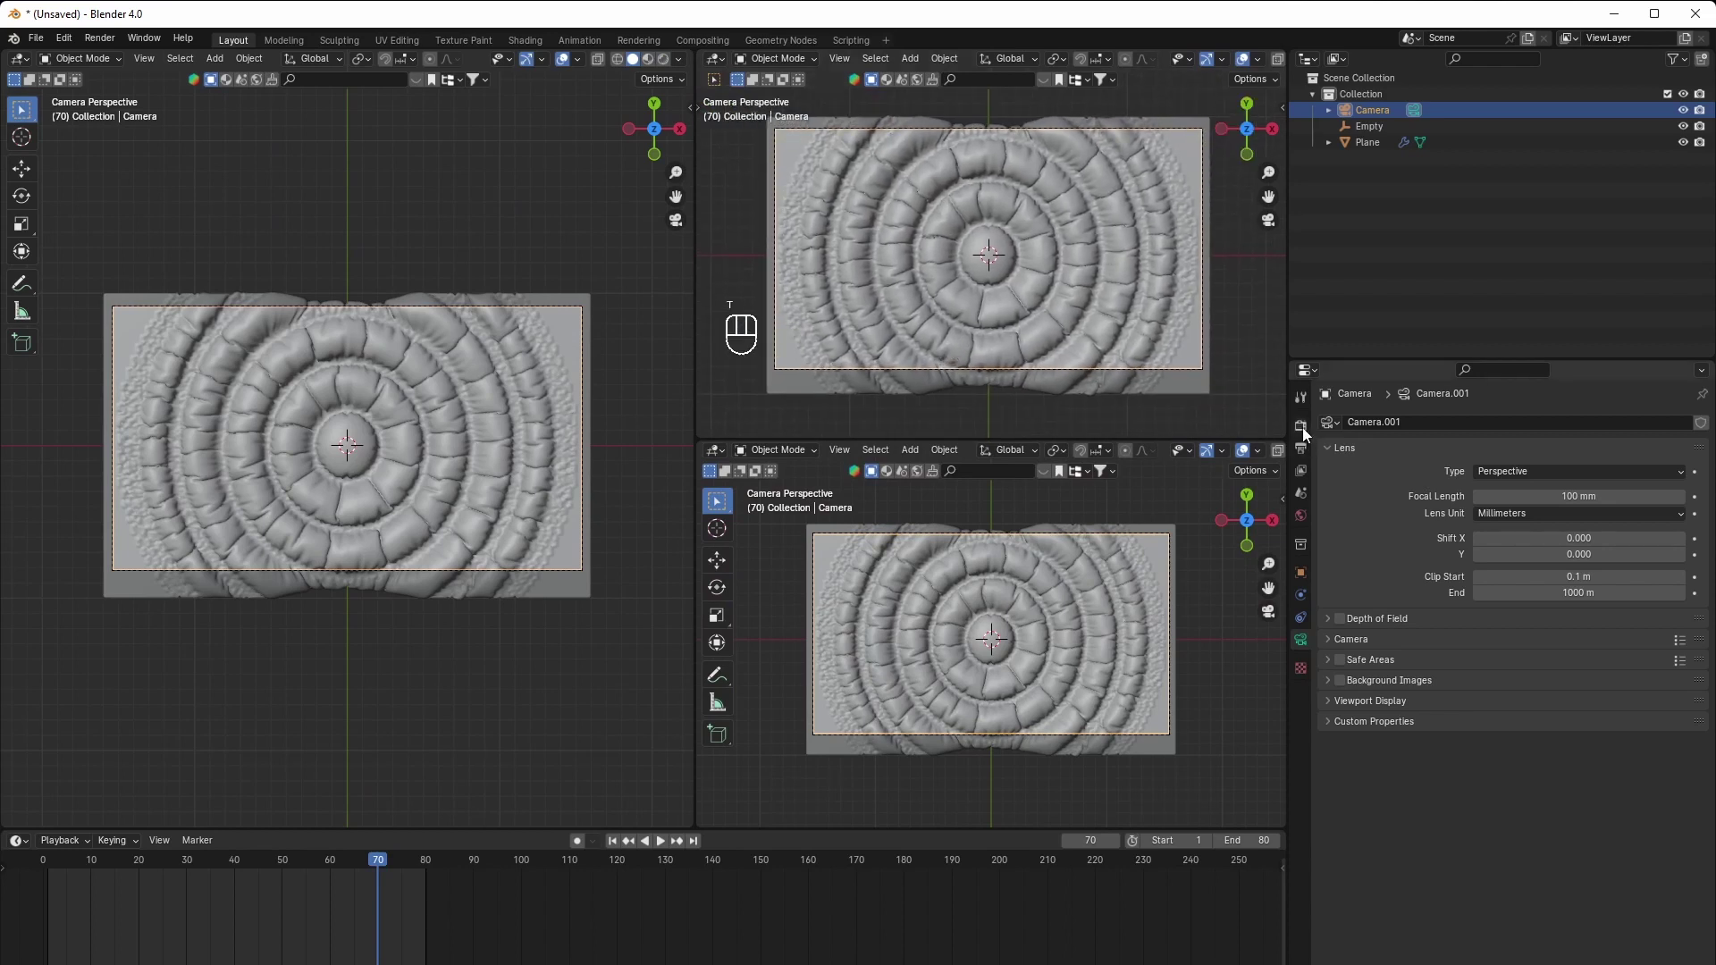
# Set the render engine to Cycles with GPU Compute as the device
pyautogui.click(1301, 427)
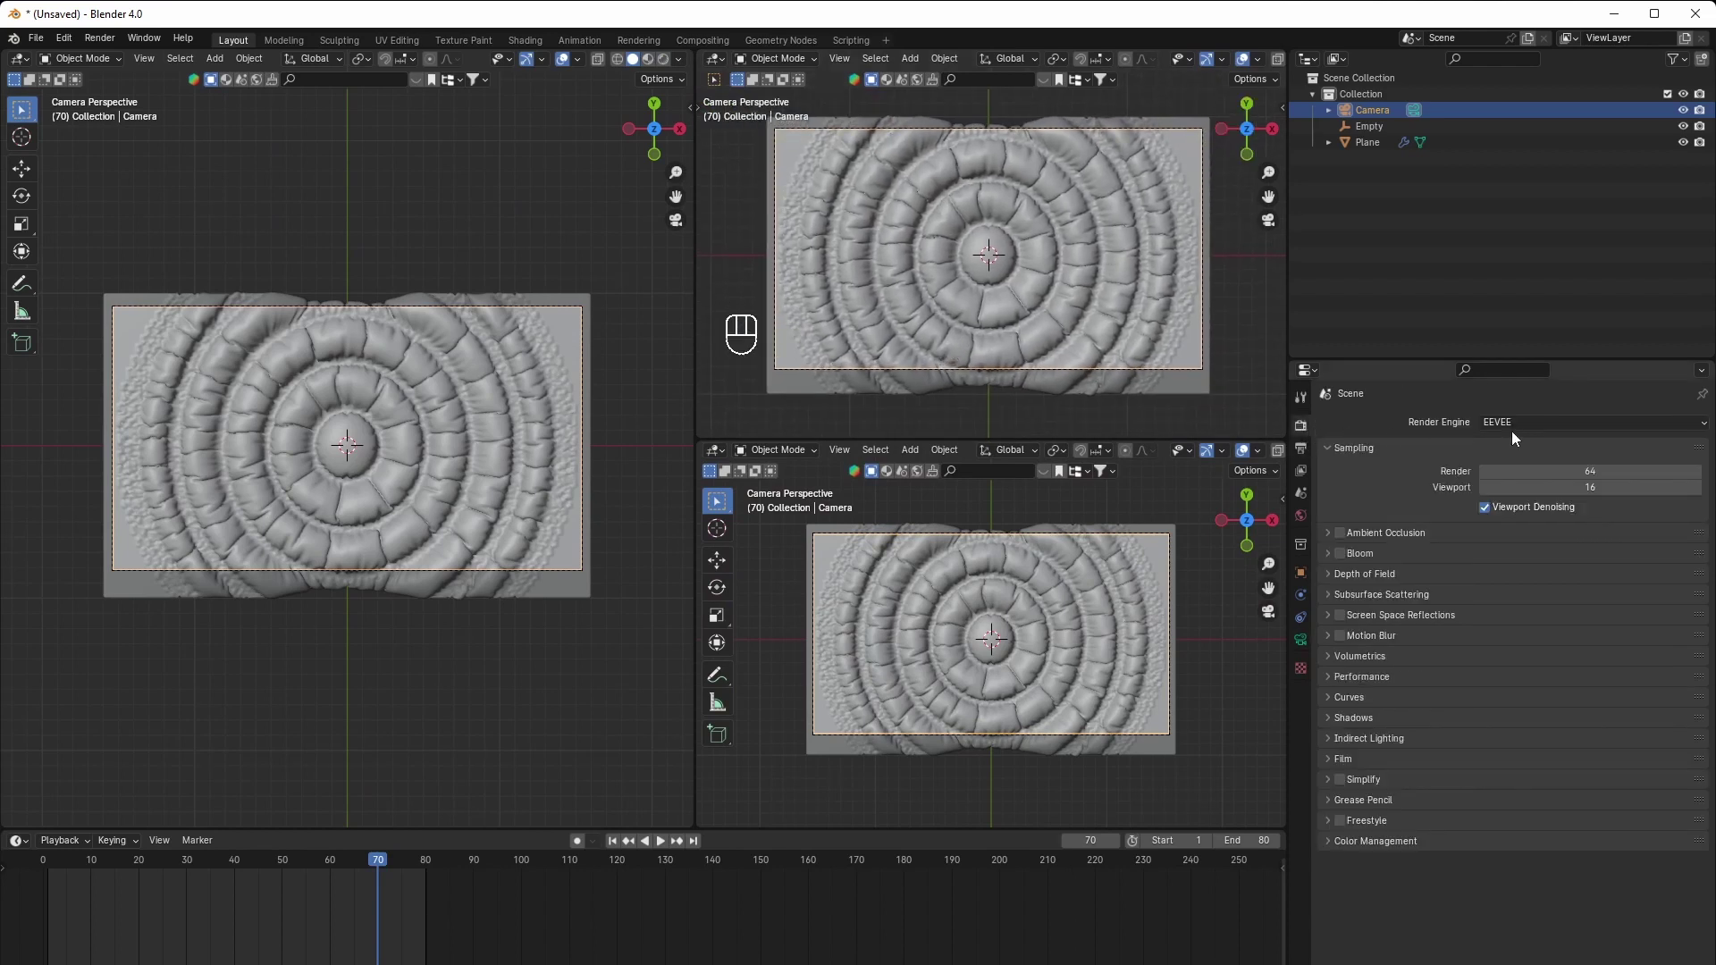
pyautogui.click(1514, 424)
pyautogui.click(1519, 474)
pyautogui.click(1515, 462)
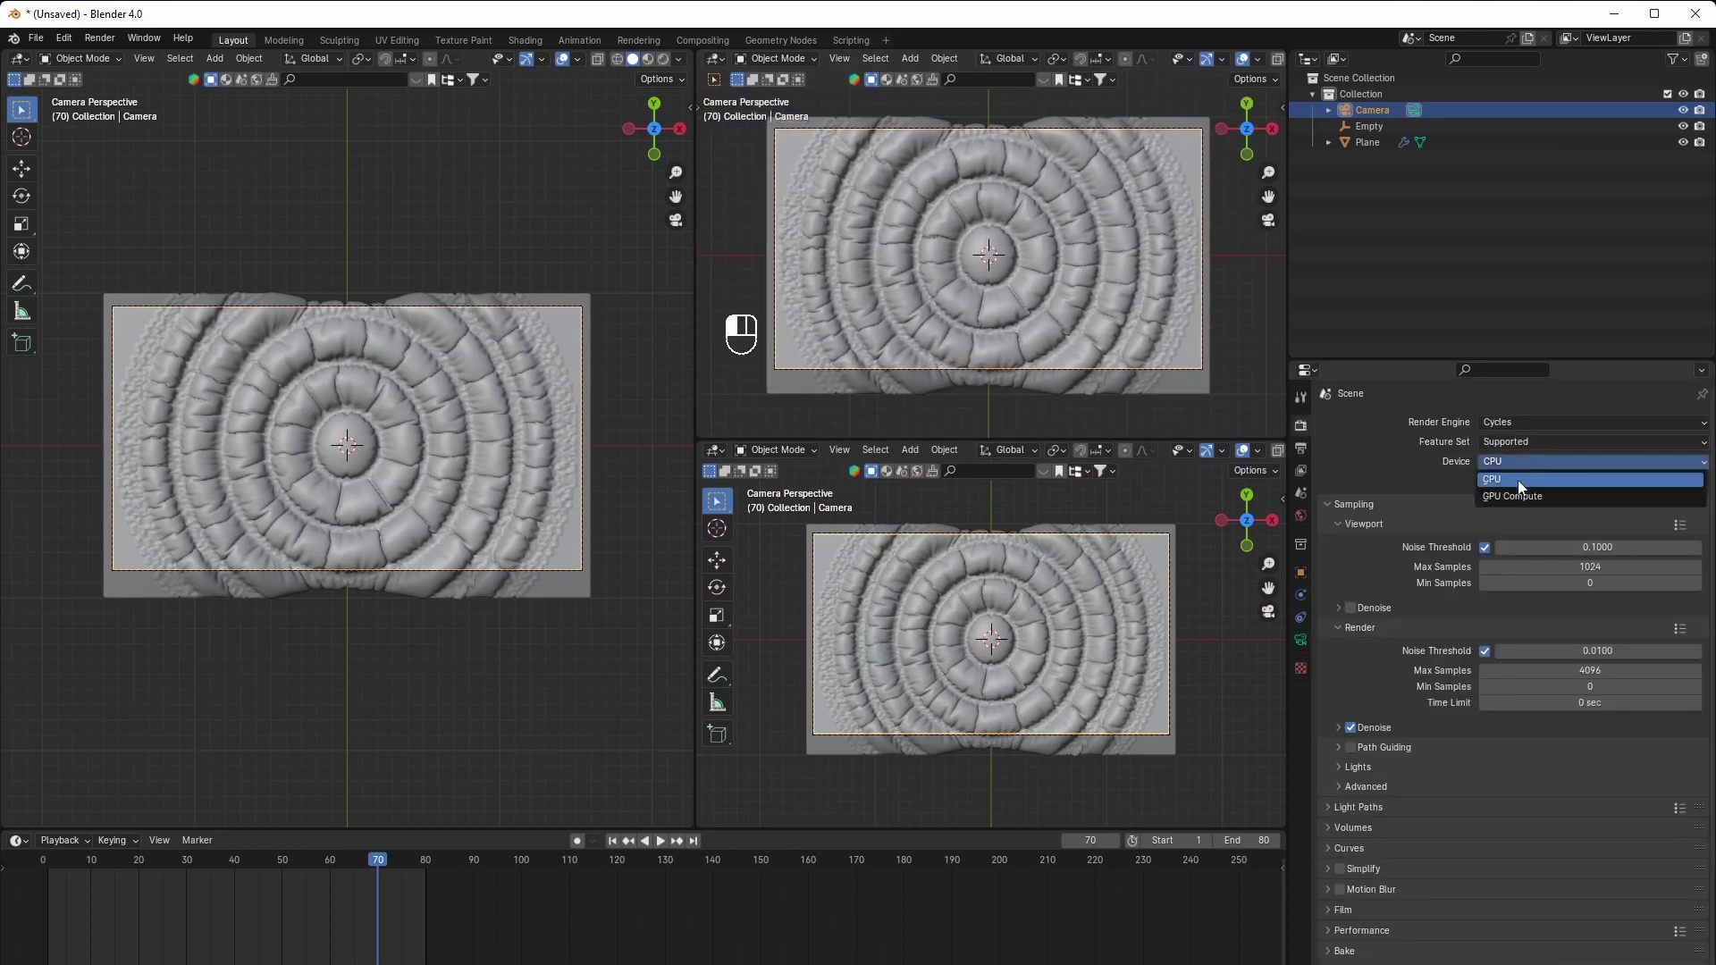
pyautogui.click(1513, 500)
# Turn the lower split area into a Shader Editor, and show the viewport above it in rendered shading without overlays
pyautogui.click(726, 452)
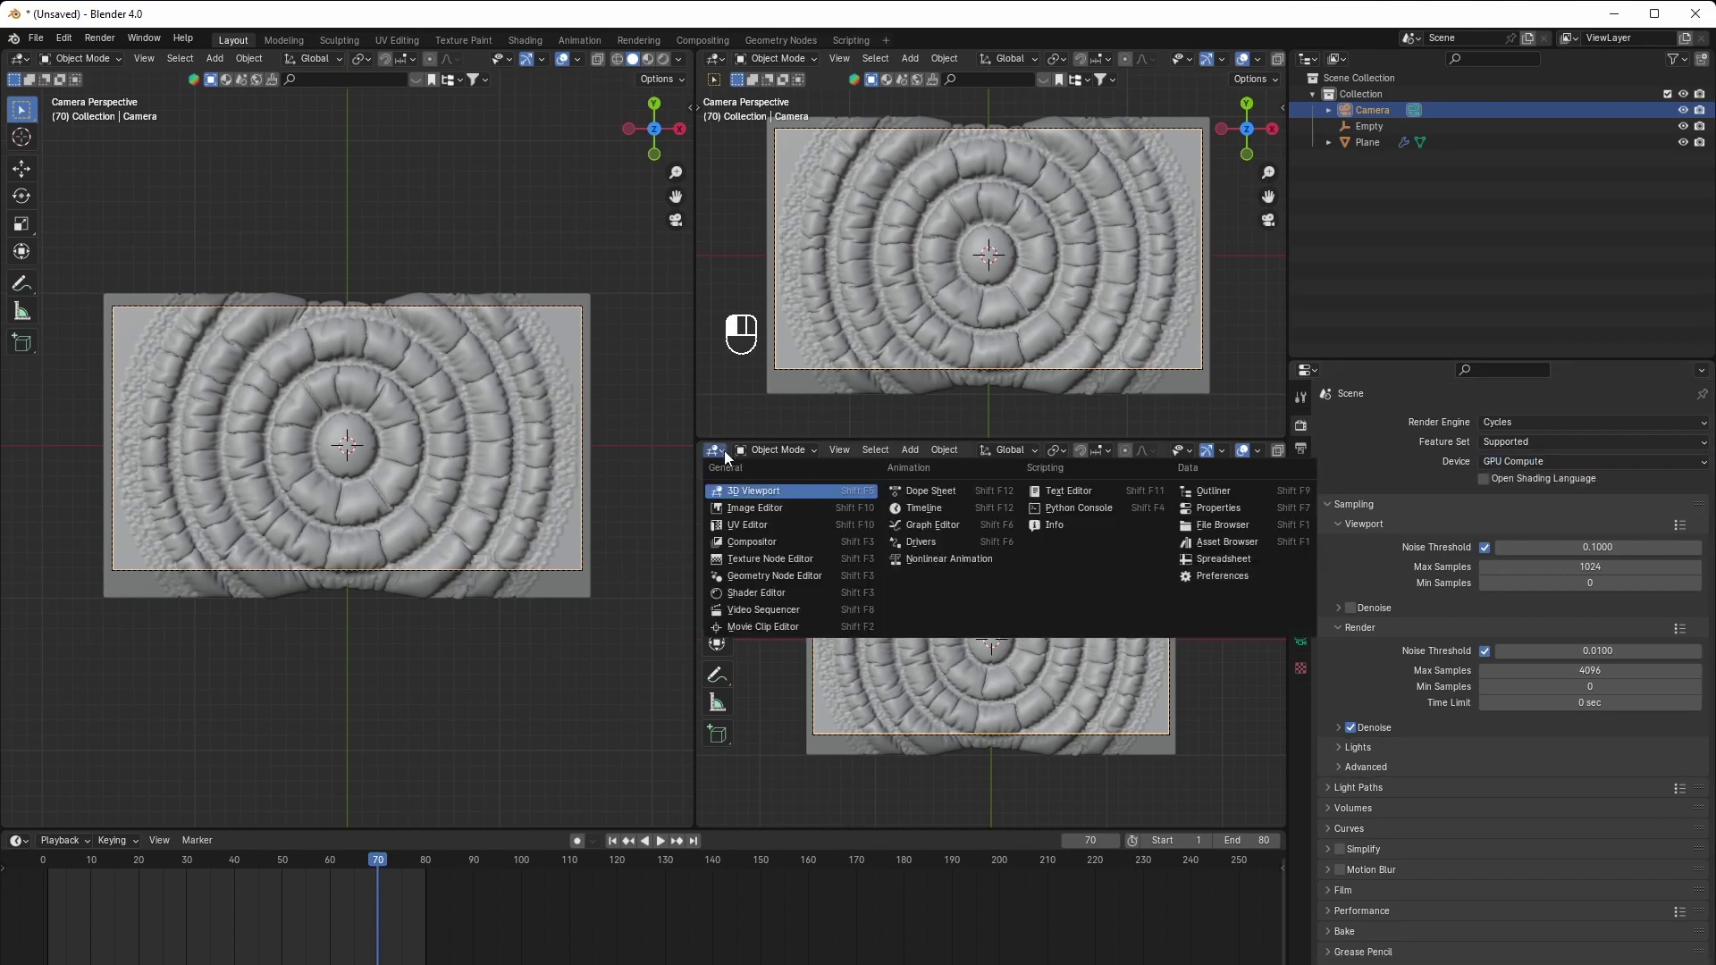
pyautogui.click(764, 585)
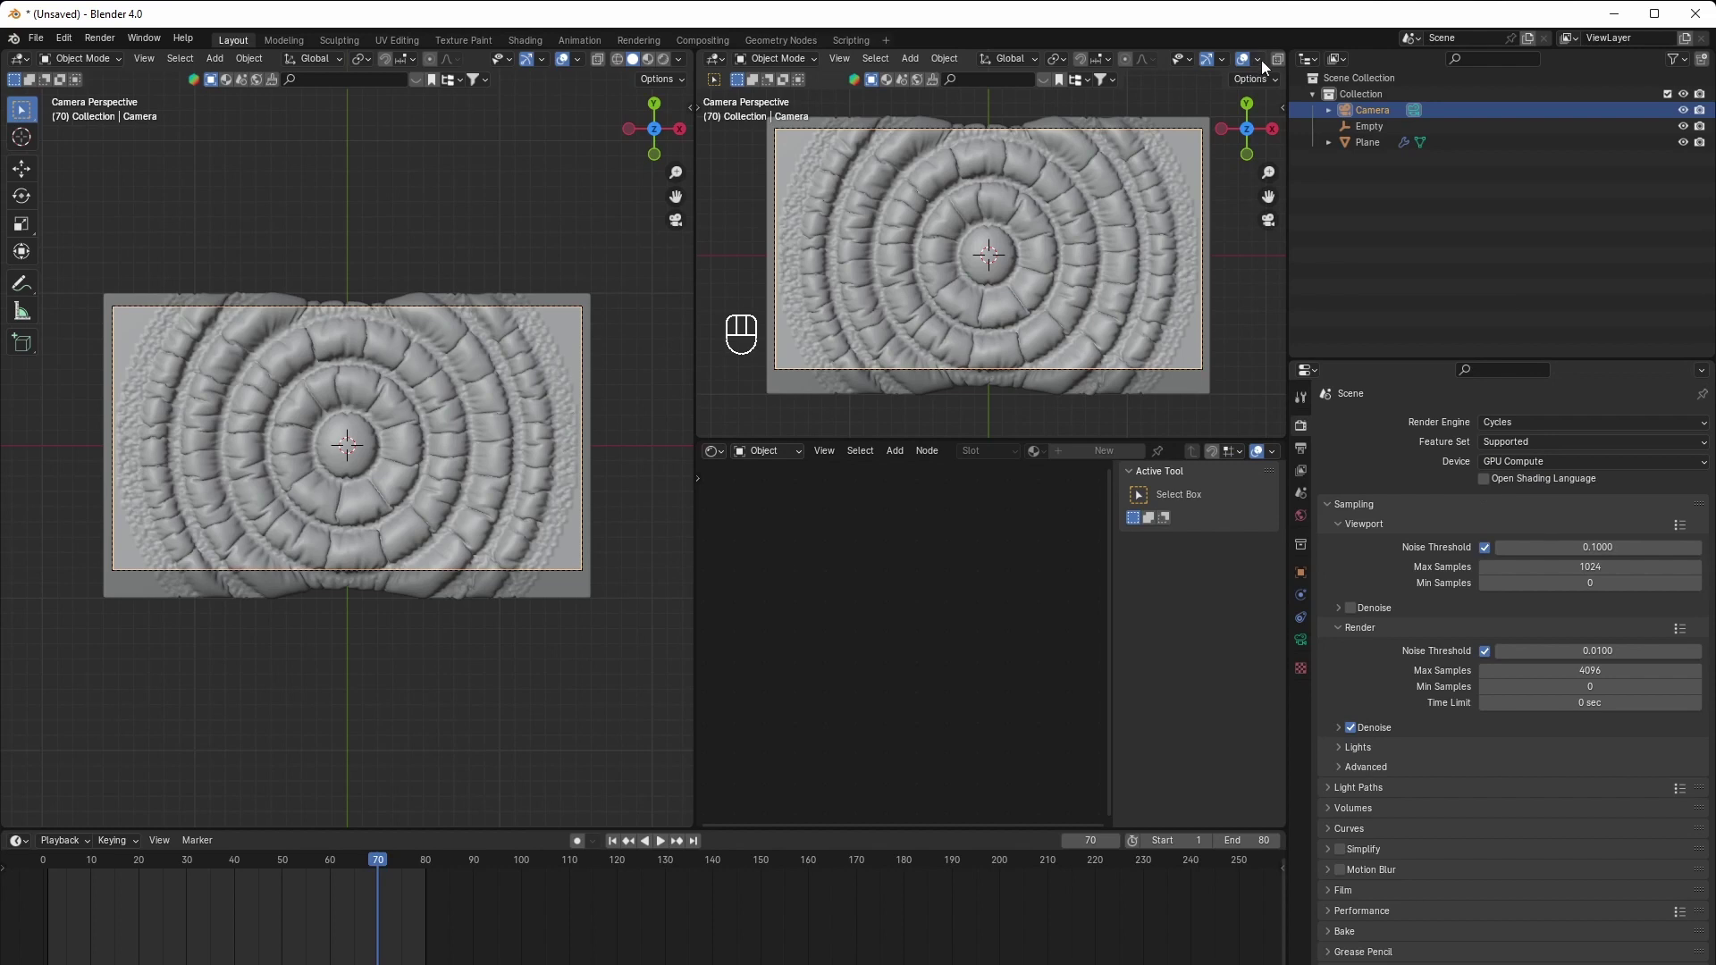
pyautogui.hscroll(2, 1262, 61)
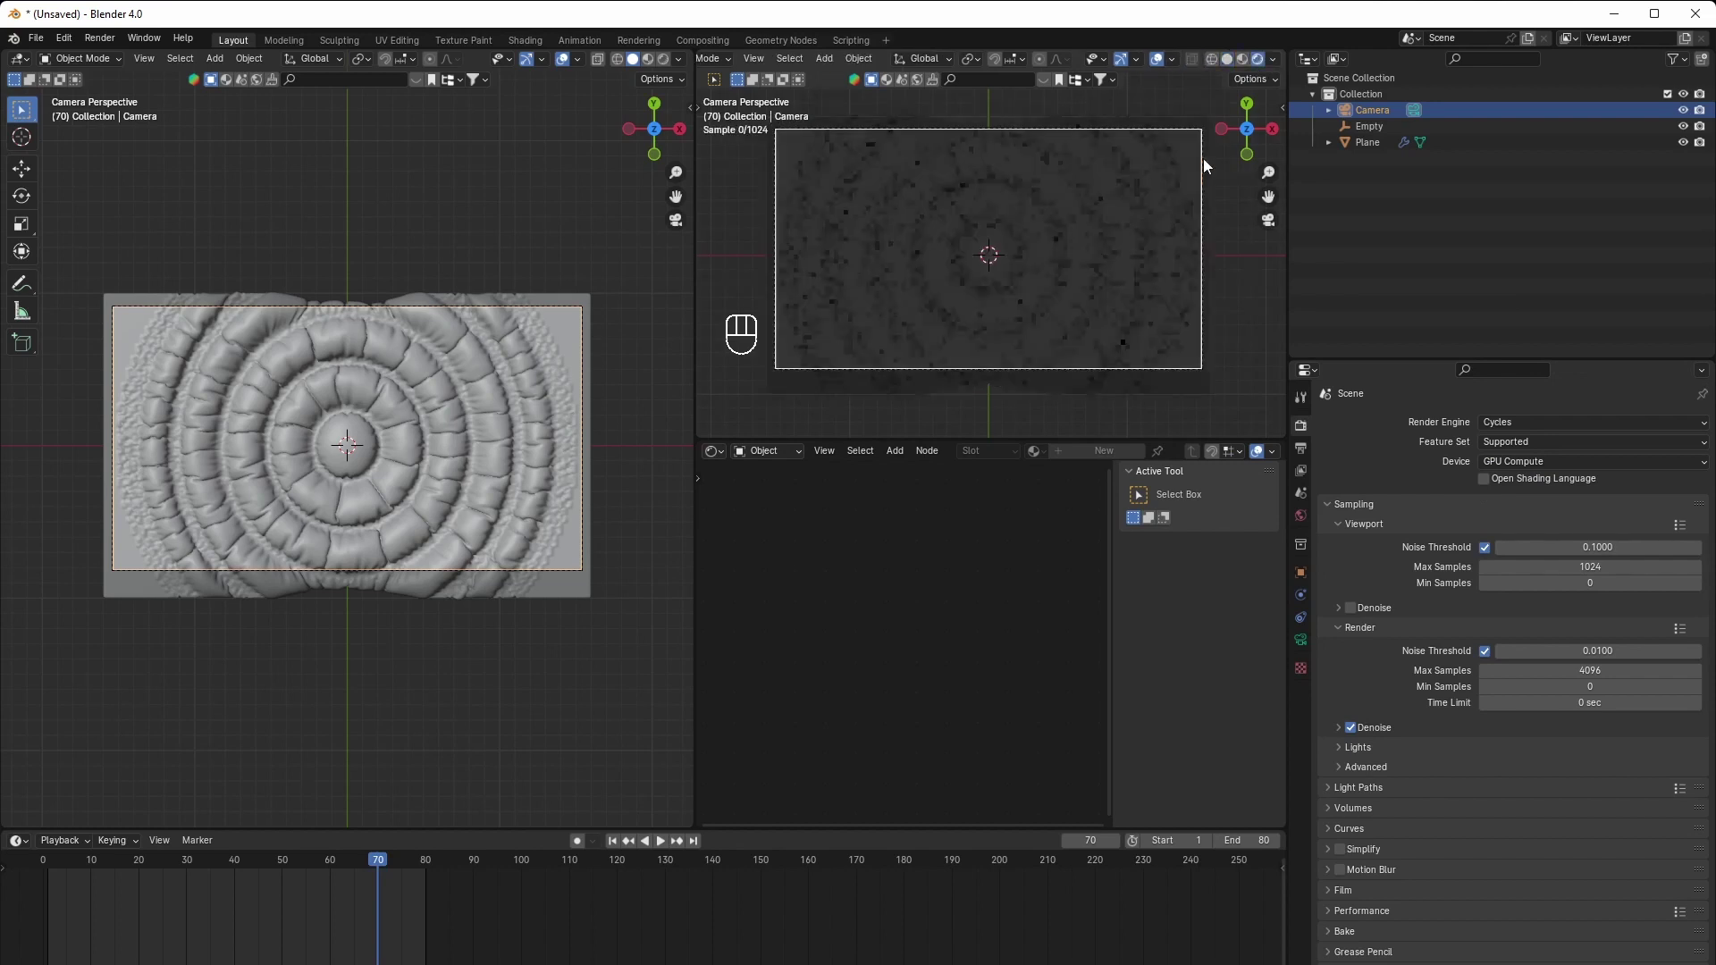
pyautogui.click(1167, 60)
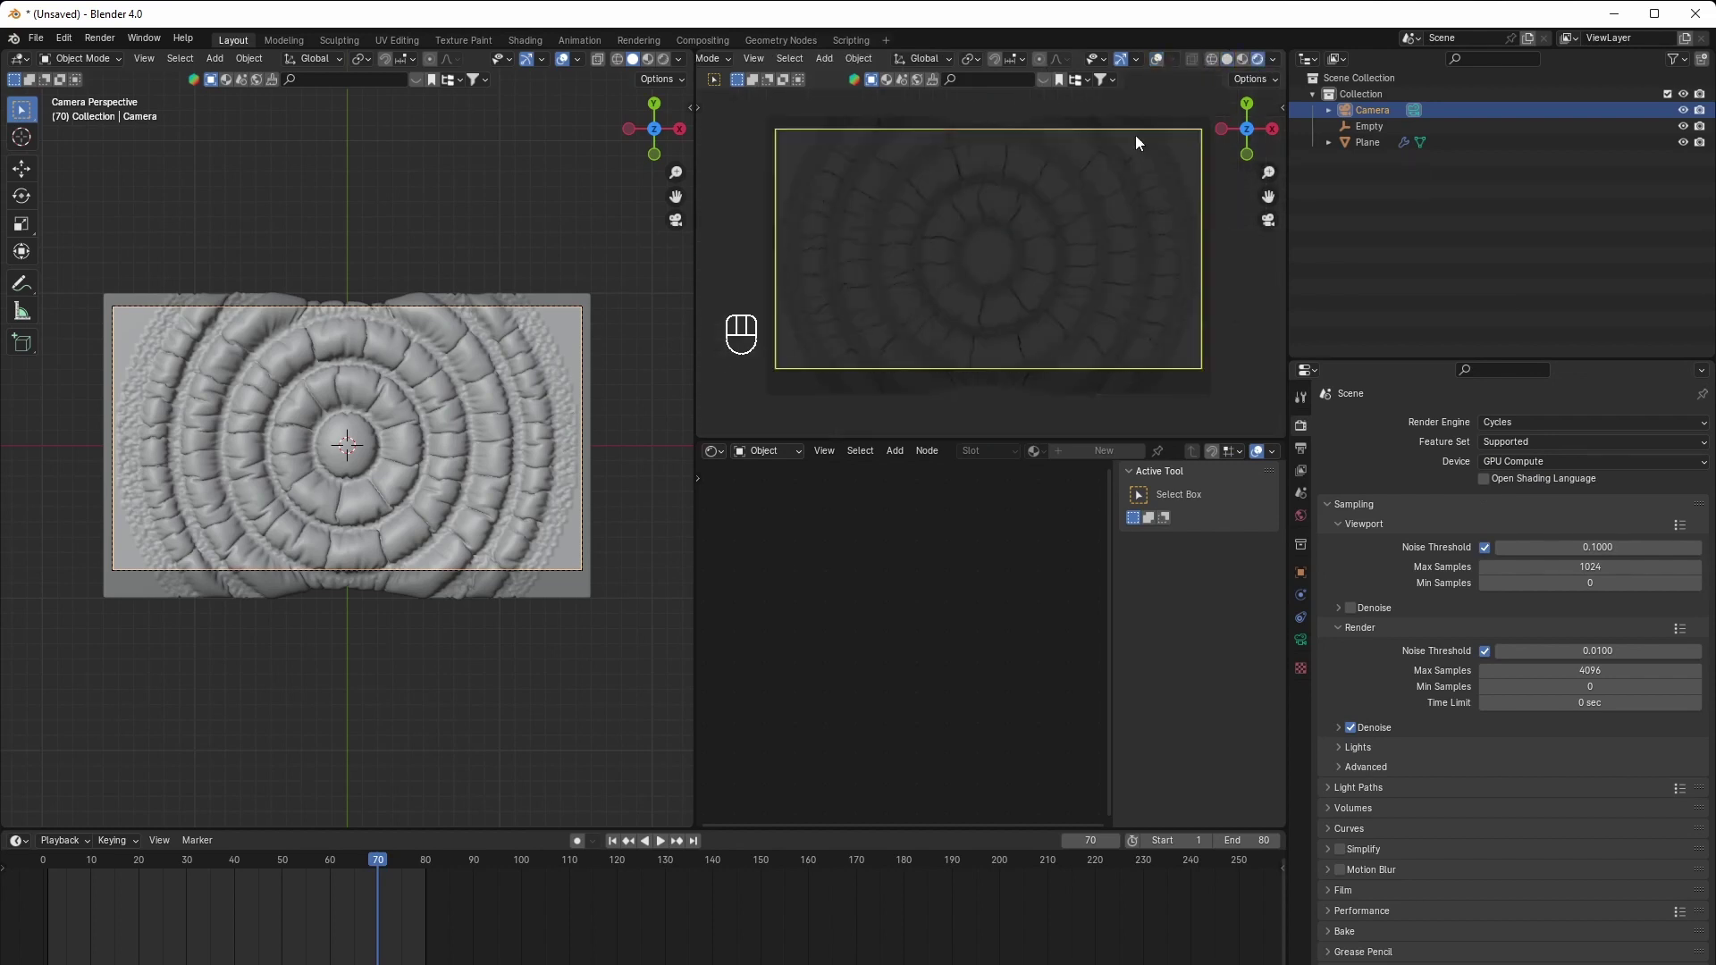
# Set a render region covering the whole camera frame in the rendered viewport
pyautogui.hotkey('ctrl', 'b')
pyautogui.moveTo(743, 94); pyautogui.dragTo(1260, 409)
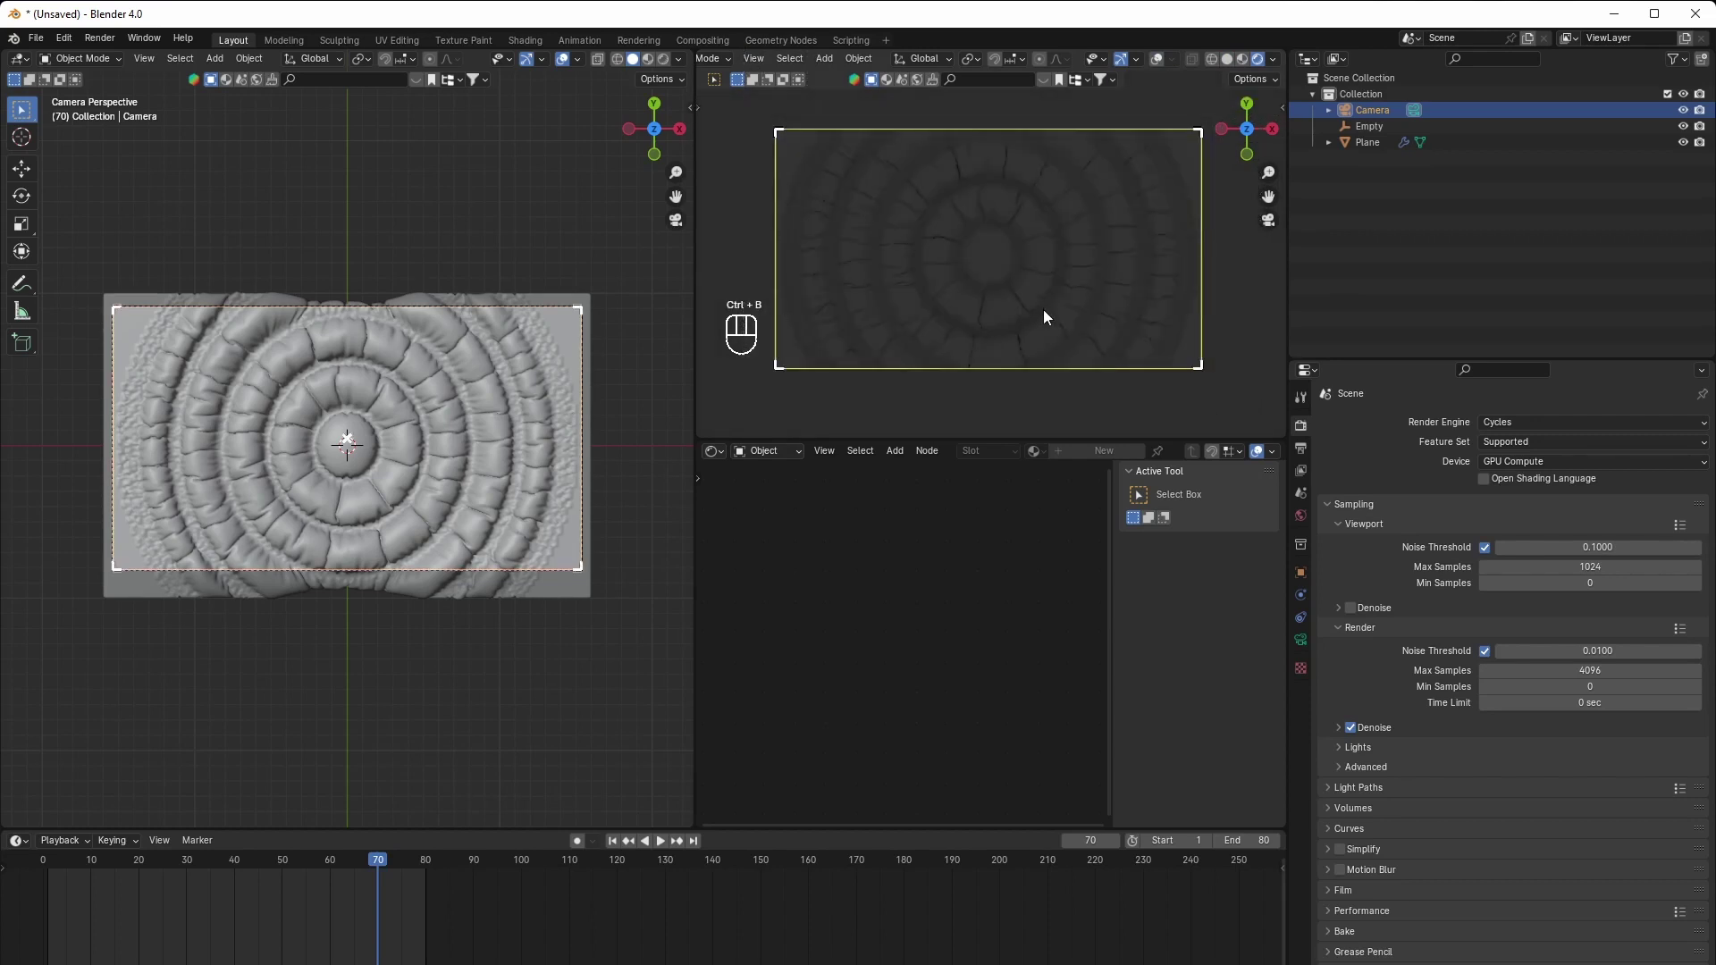
pyautogui.scroll(1, 1043, 309)
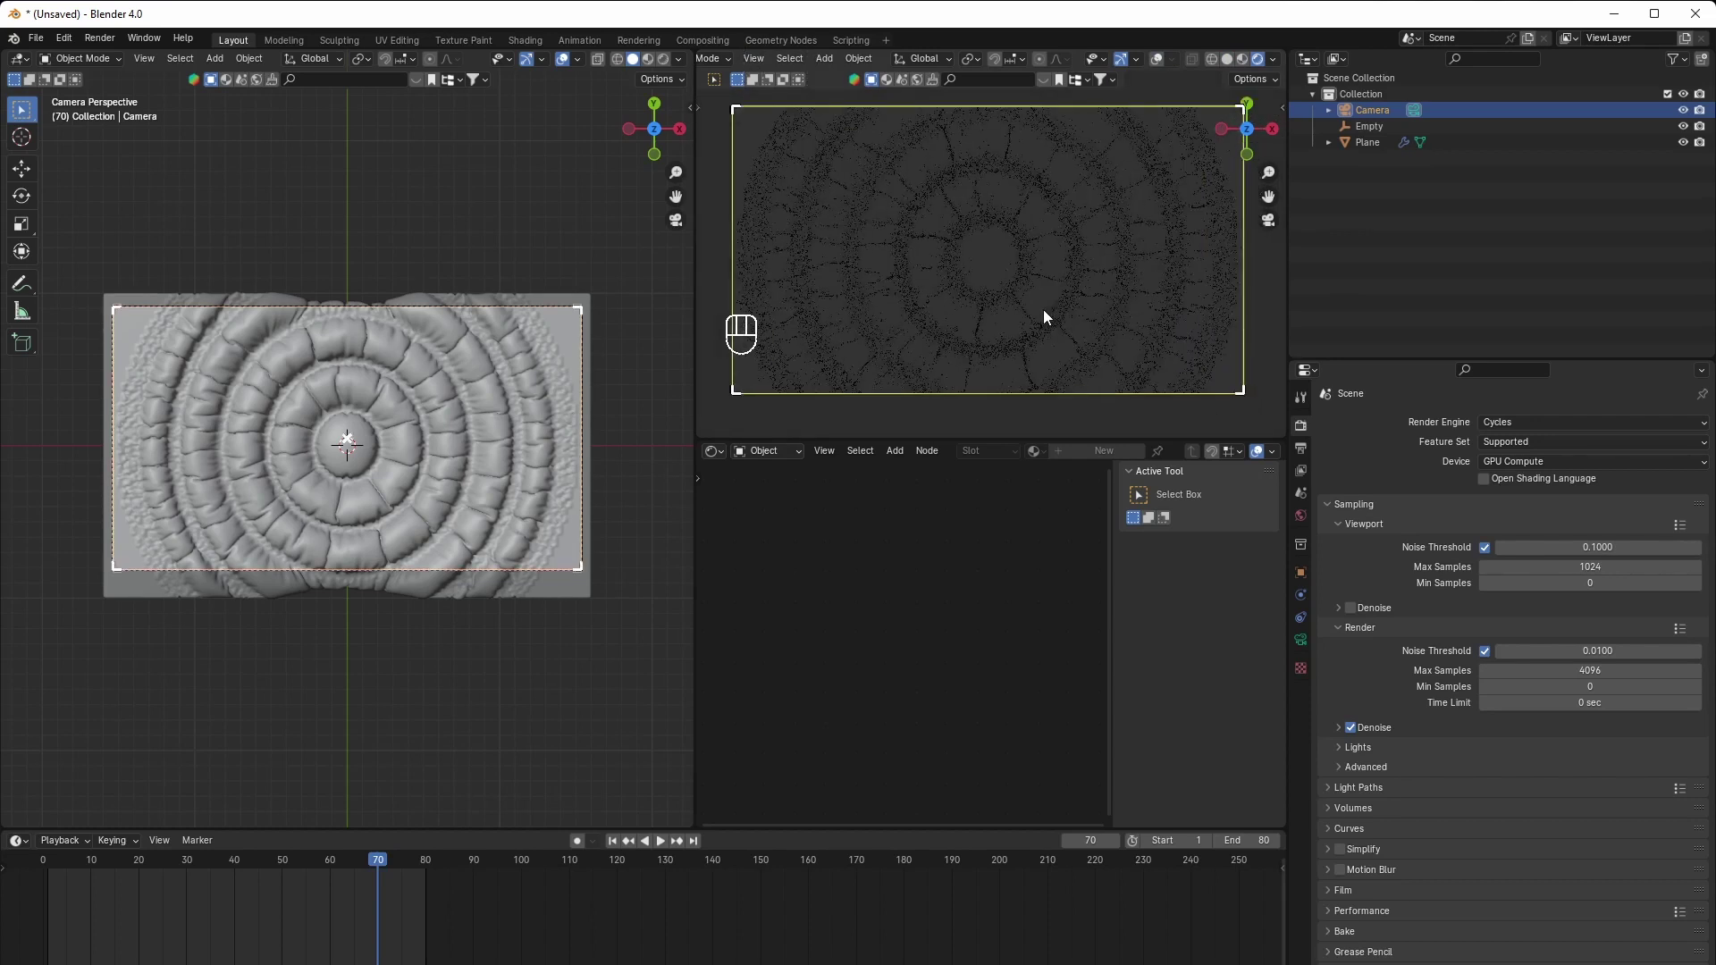
# Set the world background strength to 0
pyautogui.click(1301, 518)
pyautogui.click(1582, 539)
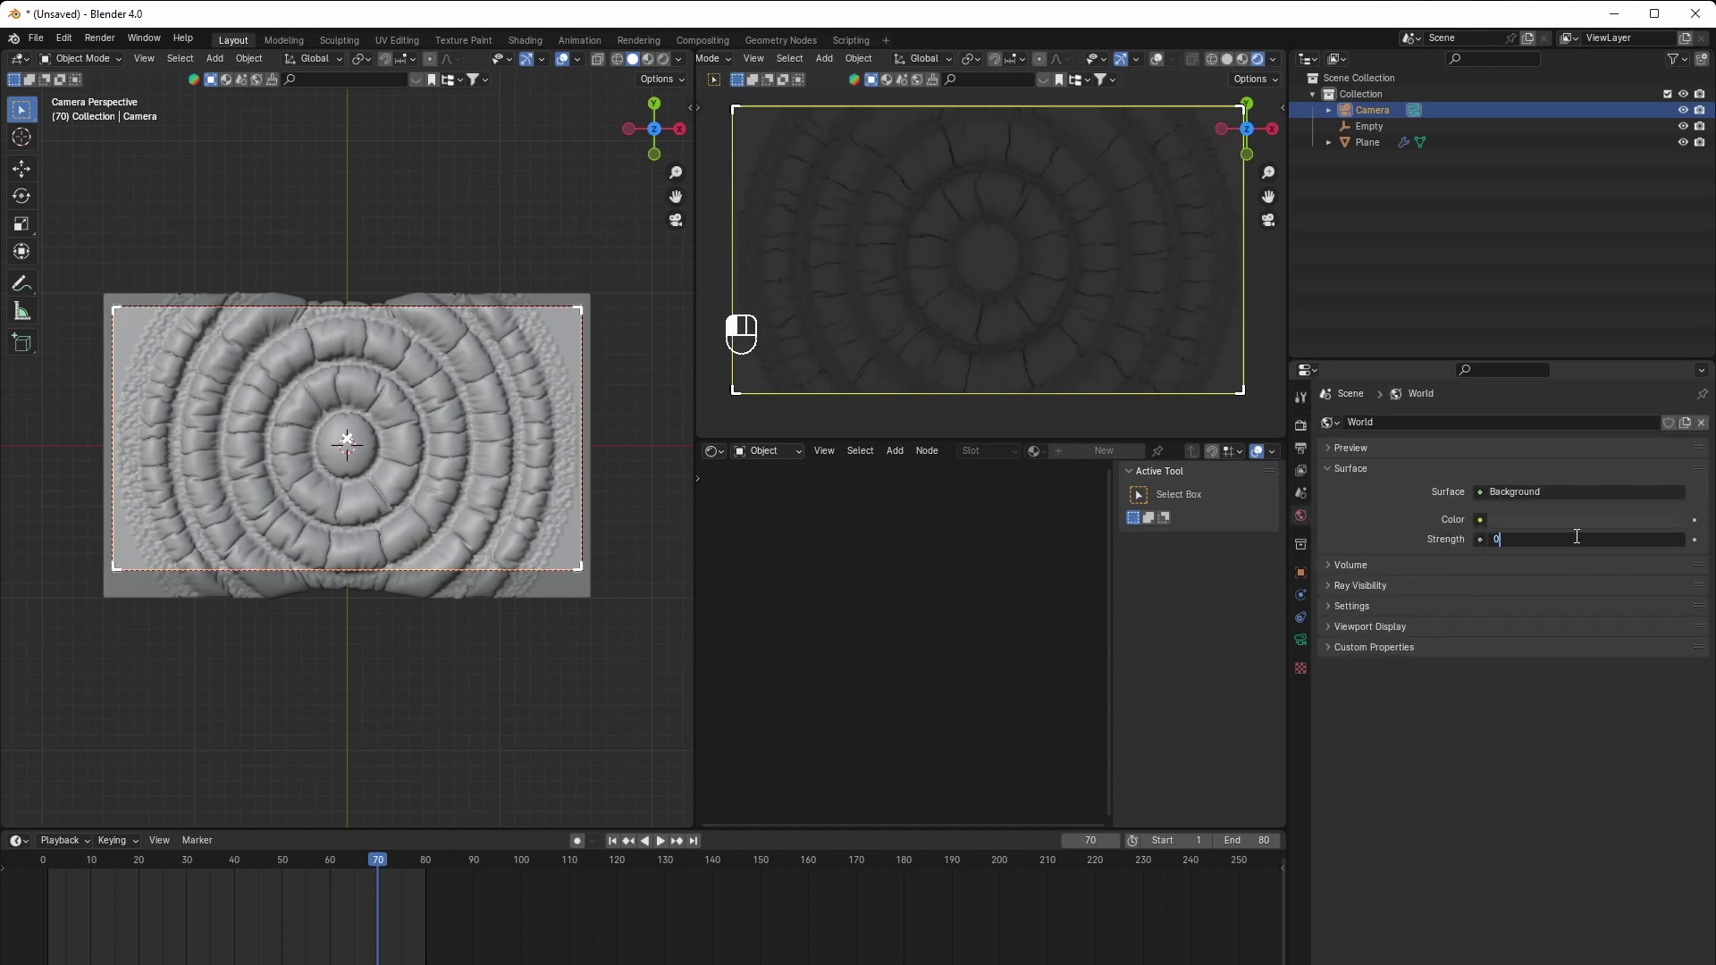
pyautogui.press('Return')
# Widen the modelling viewport, add a spot light at the world origin, and raise it about 21 m along Z
pyautogui.scroll(-4, 339, 441)
pyautogui.moveTo(424, 478)
pyautogui.mouseDown(button='middle')
pyautogui.moveTo(452, 400)
pyautogui.moveTo(433, 385)
pyautogui.moveTo(416, 445)
pyautogui.mouseUp(button='middle')
pyautogui.scroll(4, 485, 535)
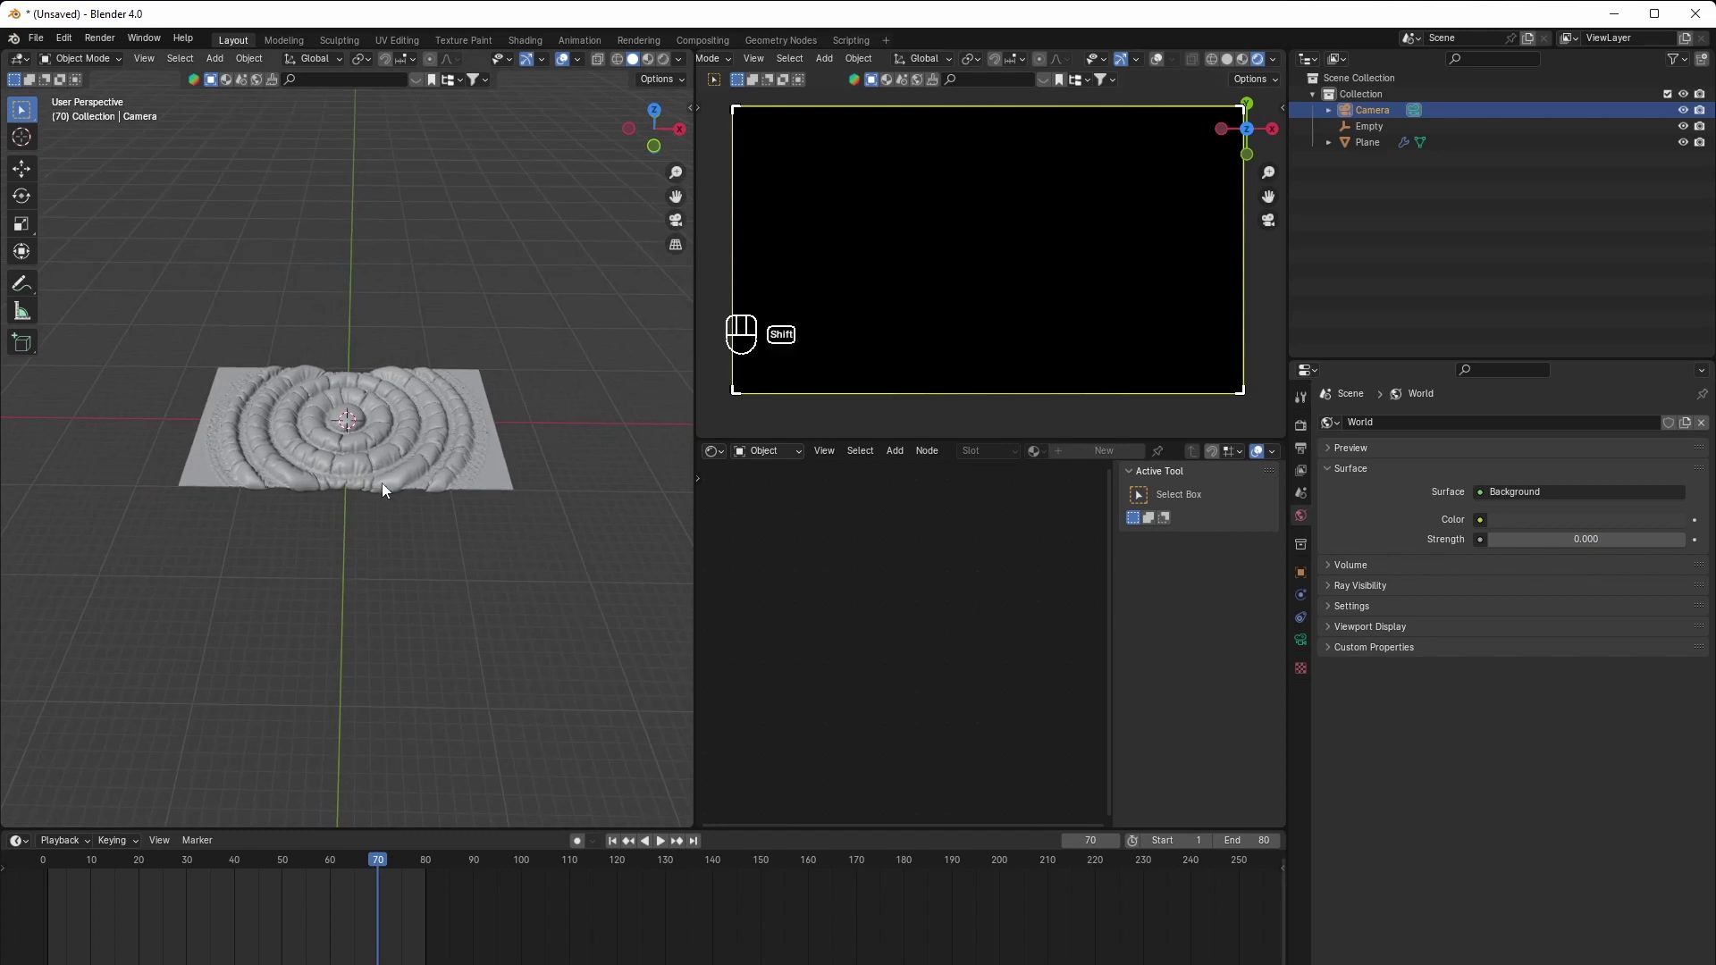
pyautogui.moveTo(694, 496); pyautogui.dragTo(751, 498)
pyautogui.scroll(2, 509, 519)
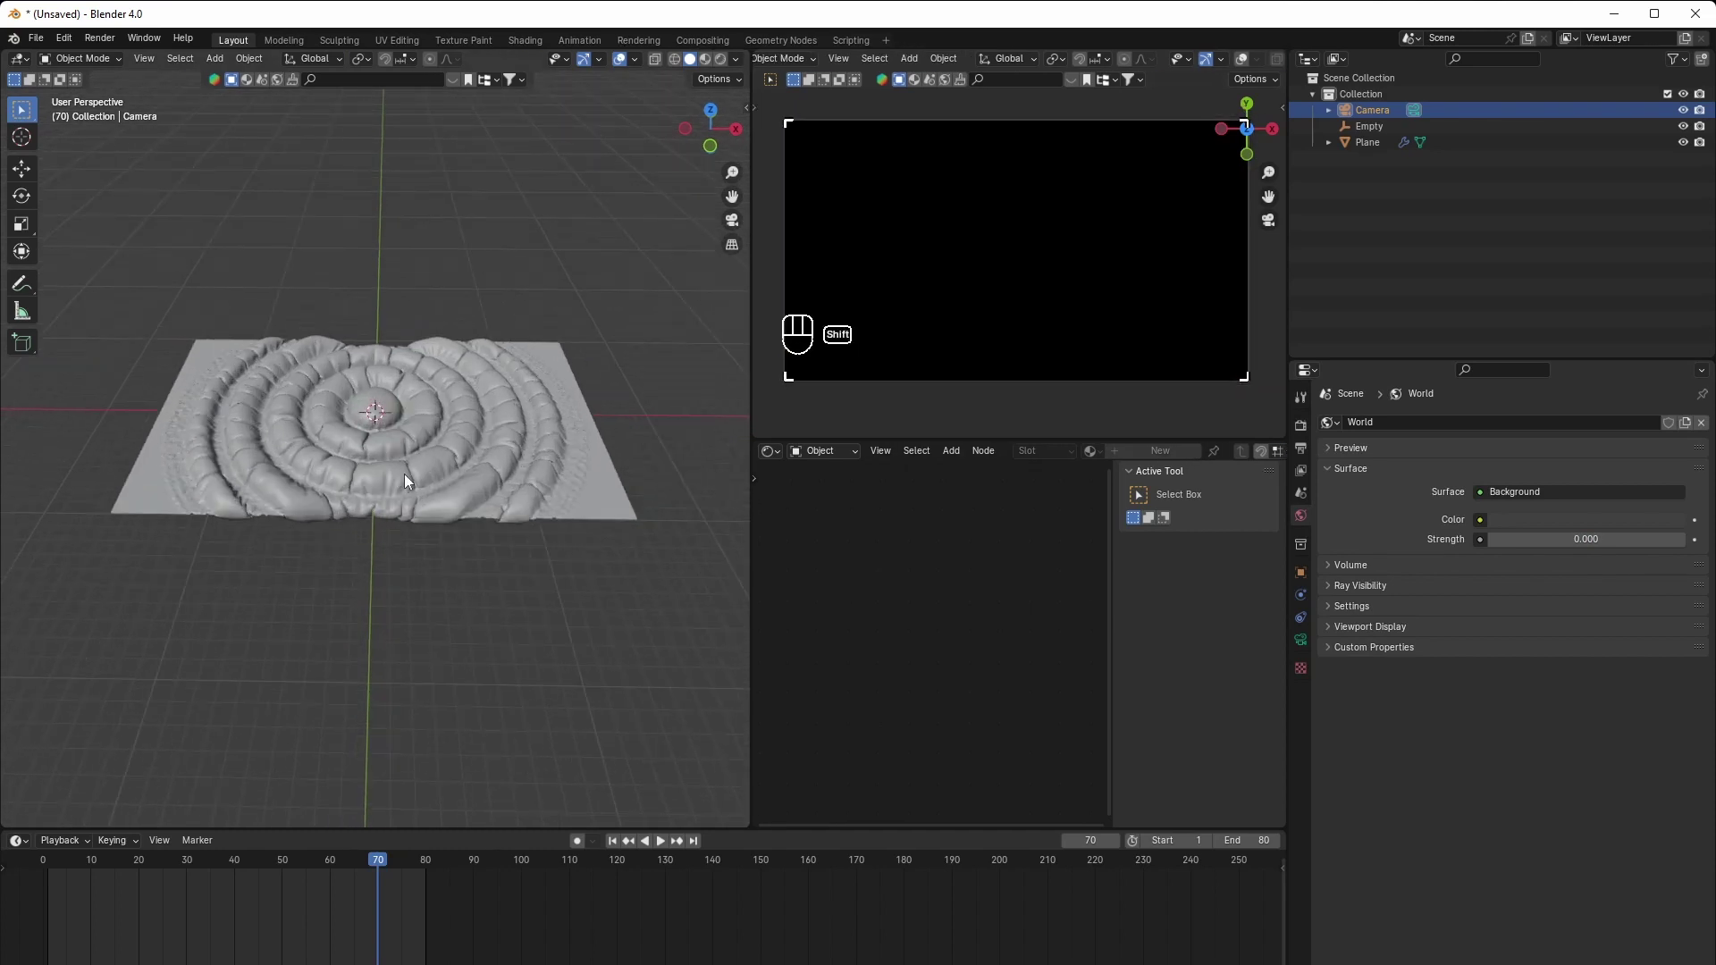
pyautogui.hotkey('shift', 'a')
pyautogui.moveTo(467, 453)
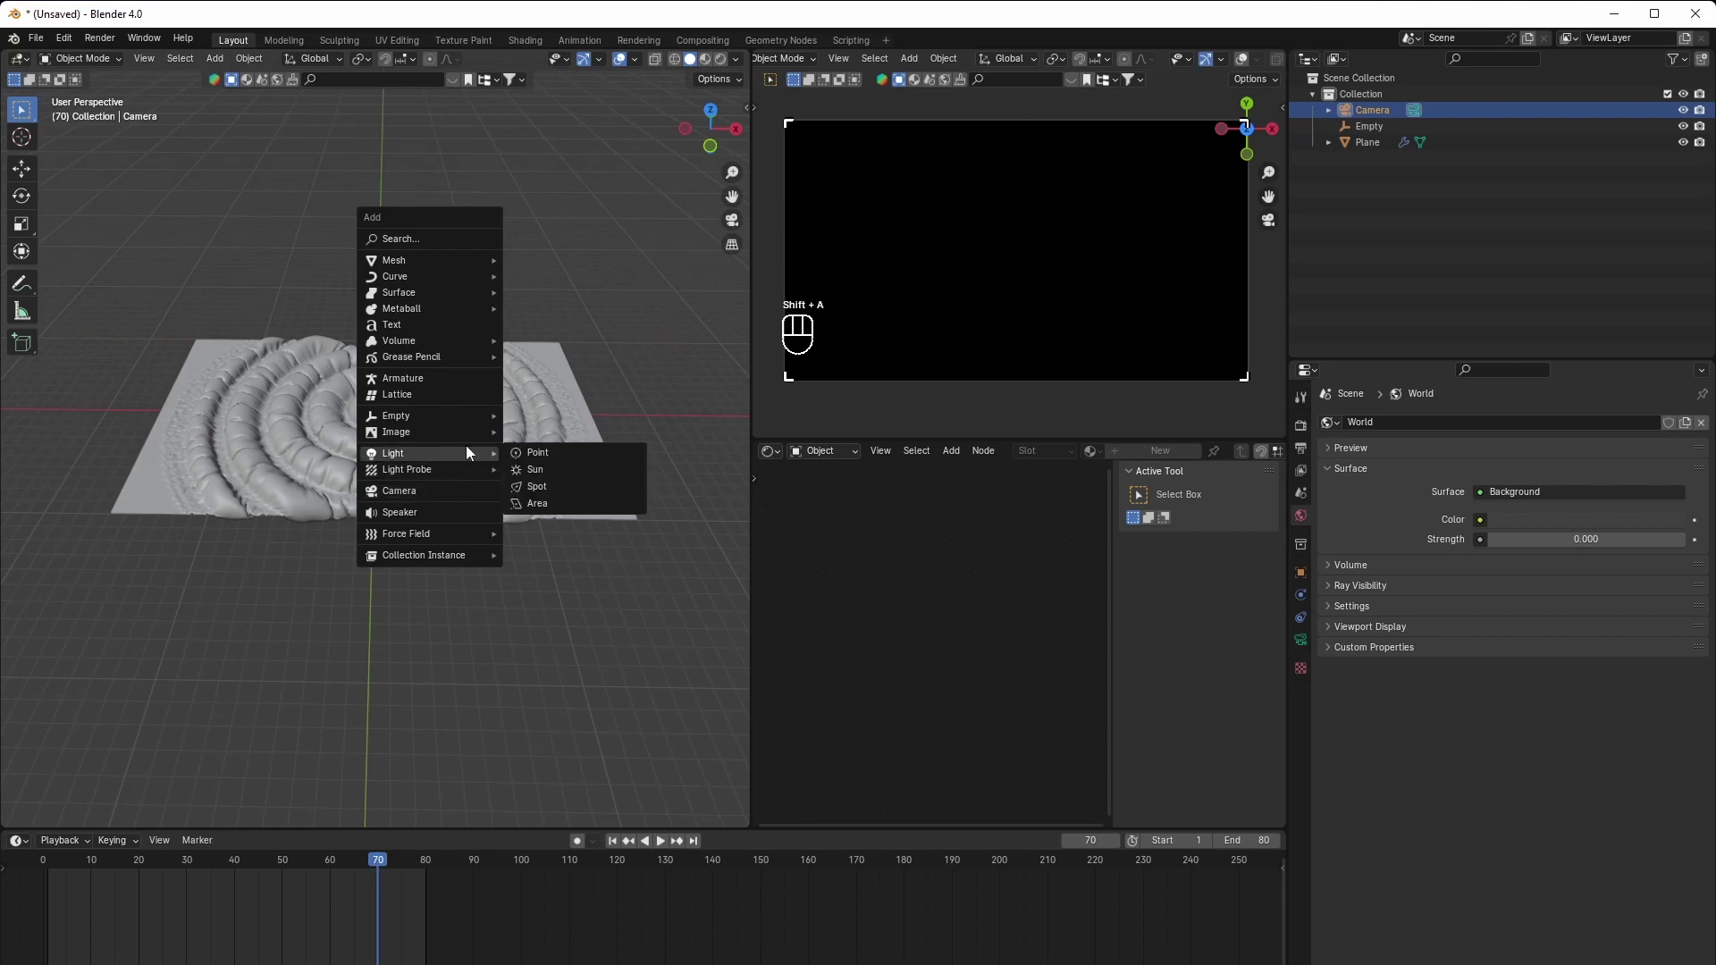
pyautogui.click(561, 493)
pyautogui.scroll(-4, 502, 497)
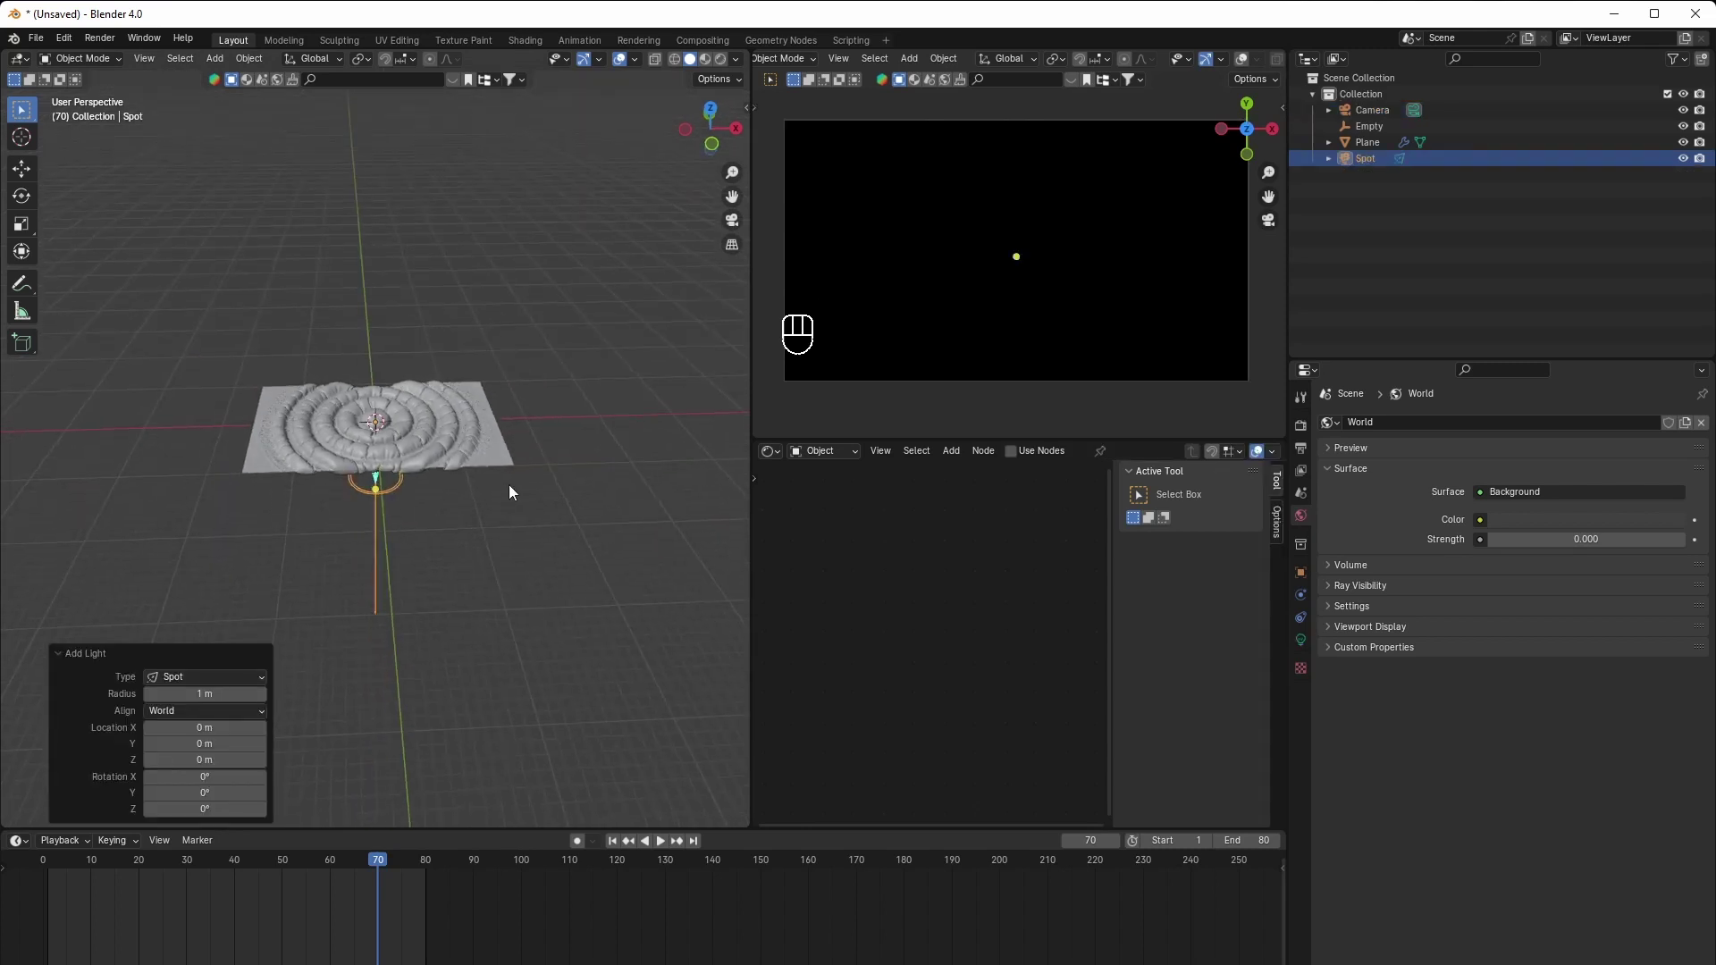
pyautogui.press('g')
pyautogui.press('z')
pyautogui.click(477, 327)
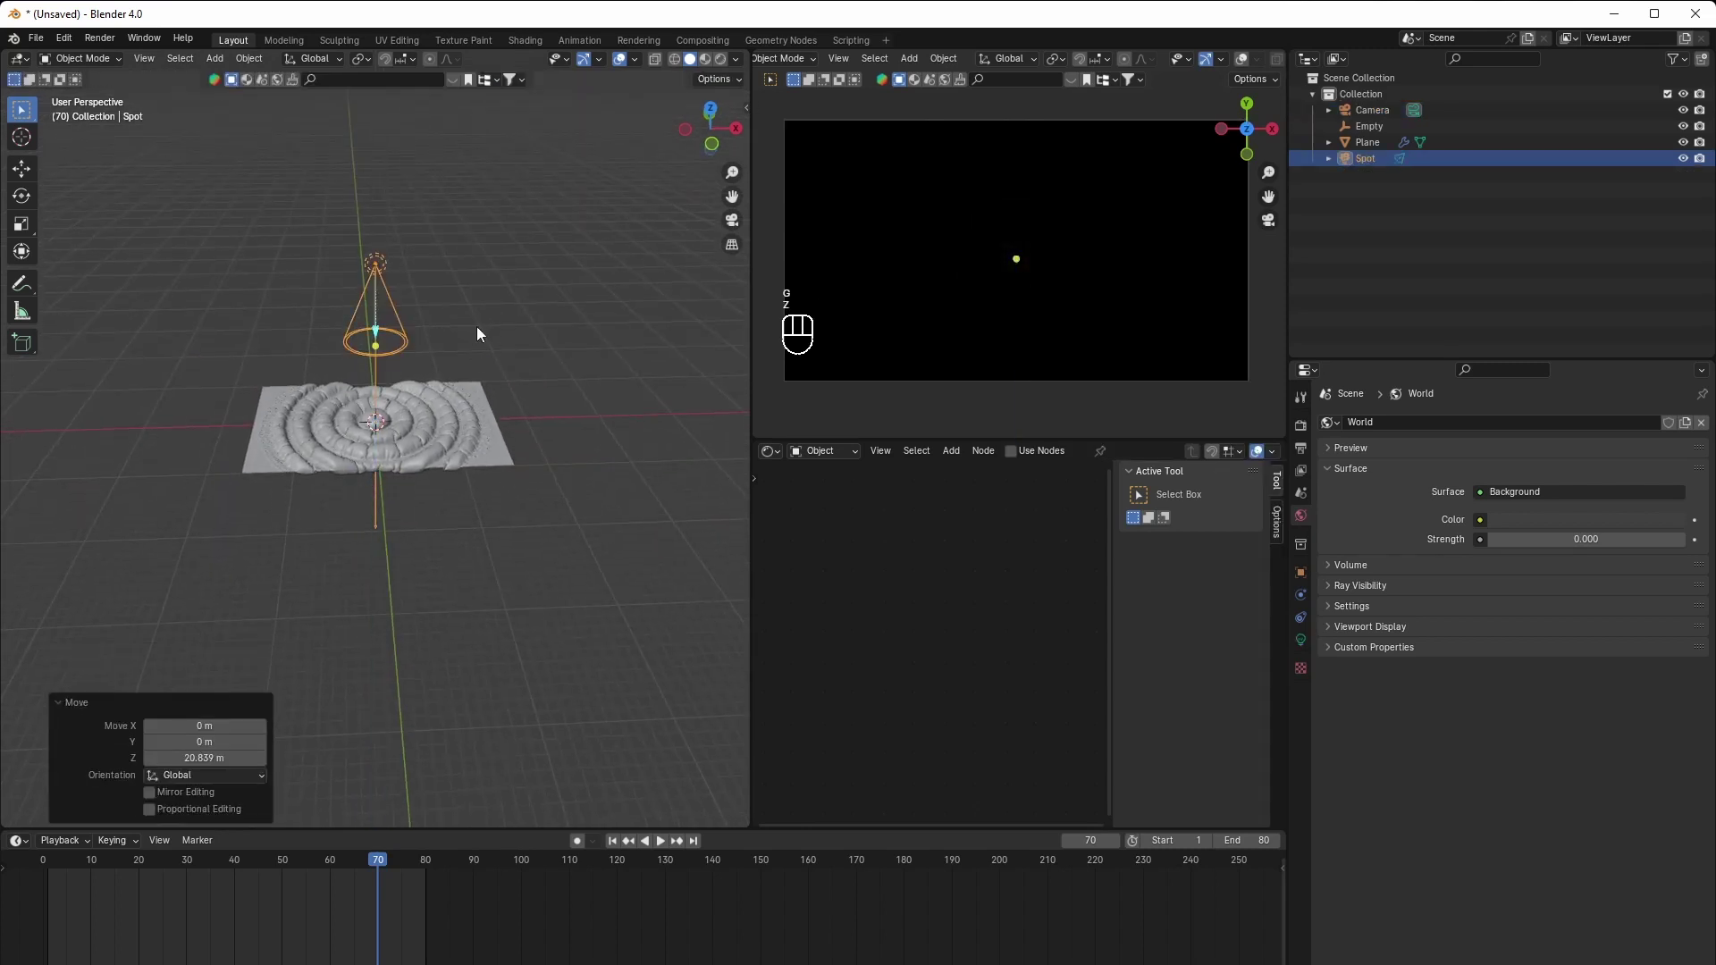
# In front view, rotate the spot light -75° and move it about -42 m along X and -2.3 m along Z
pyautogui.press('KP_1')
pyautogui.press('r')
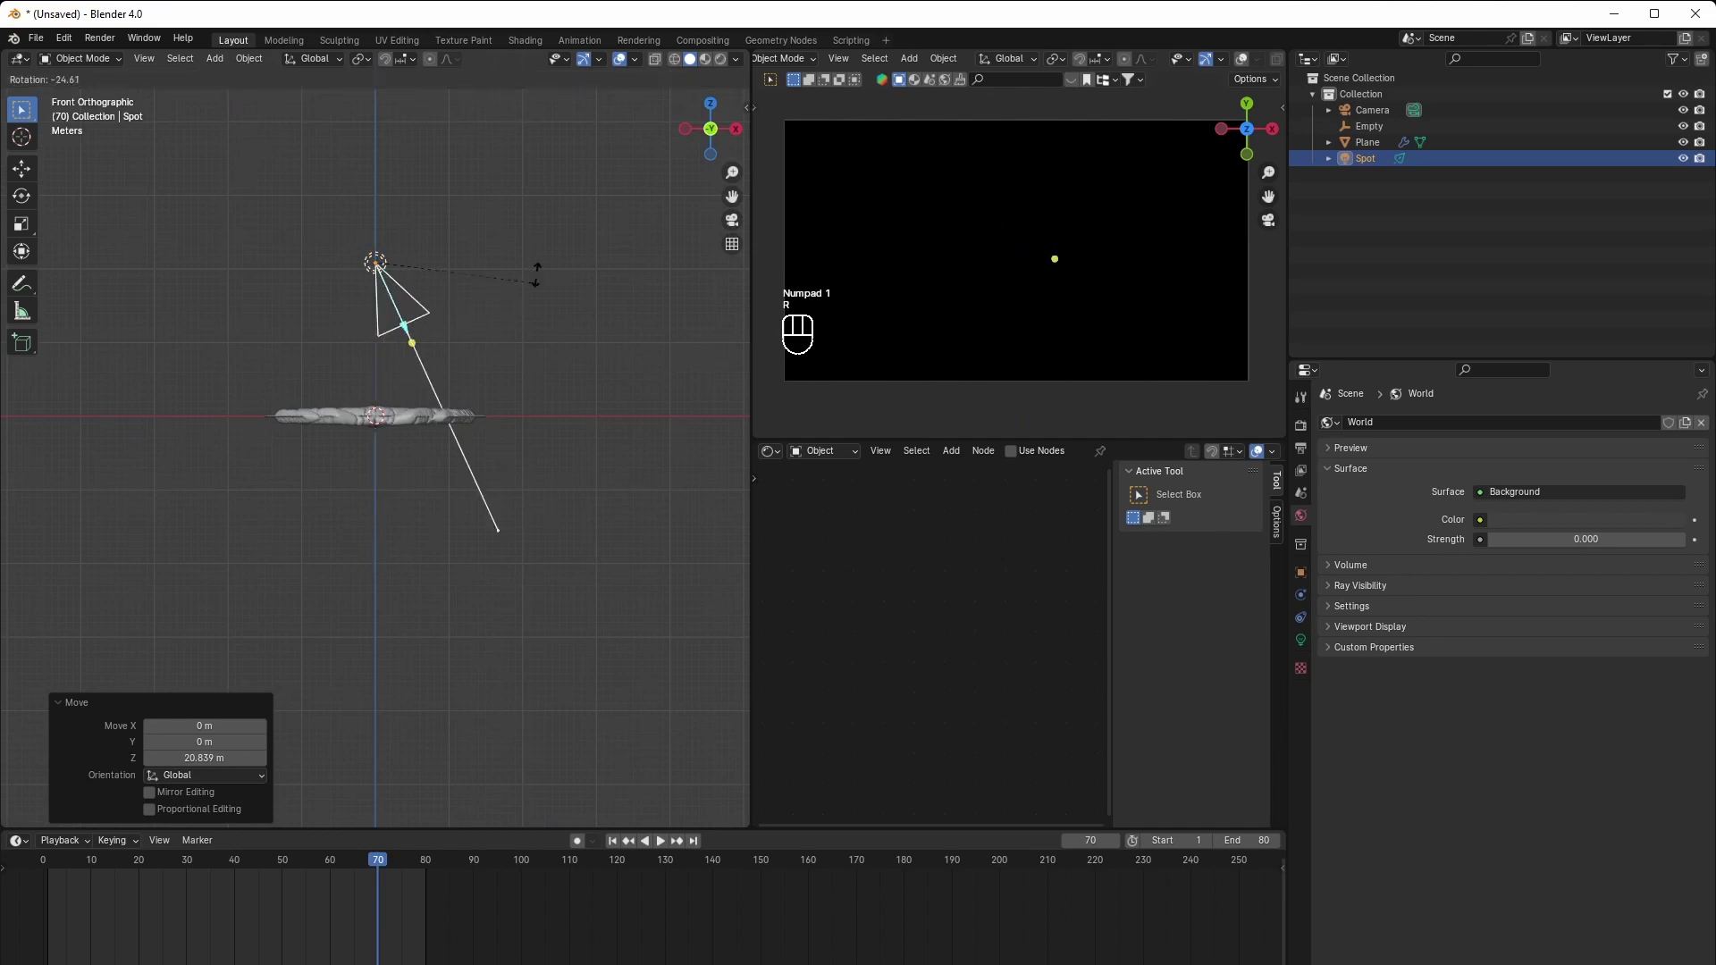
pyautogui.click(509, 134)
pyautogui.press('g')
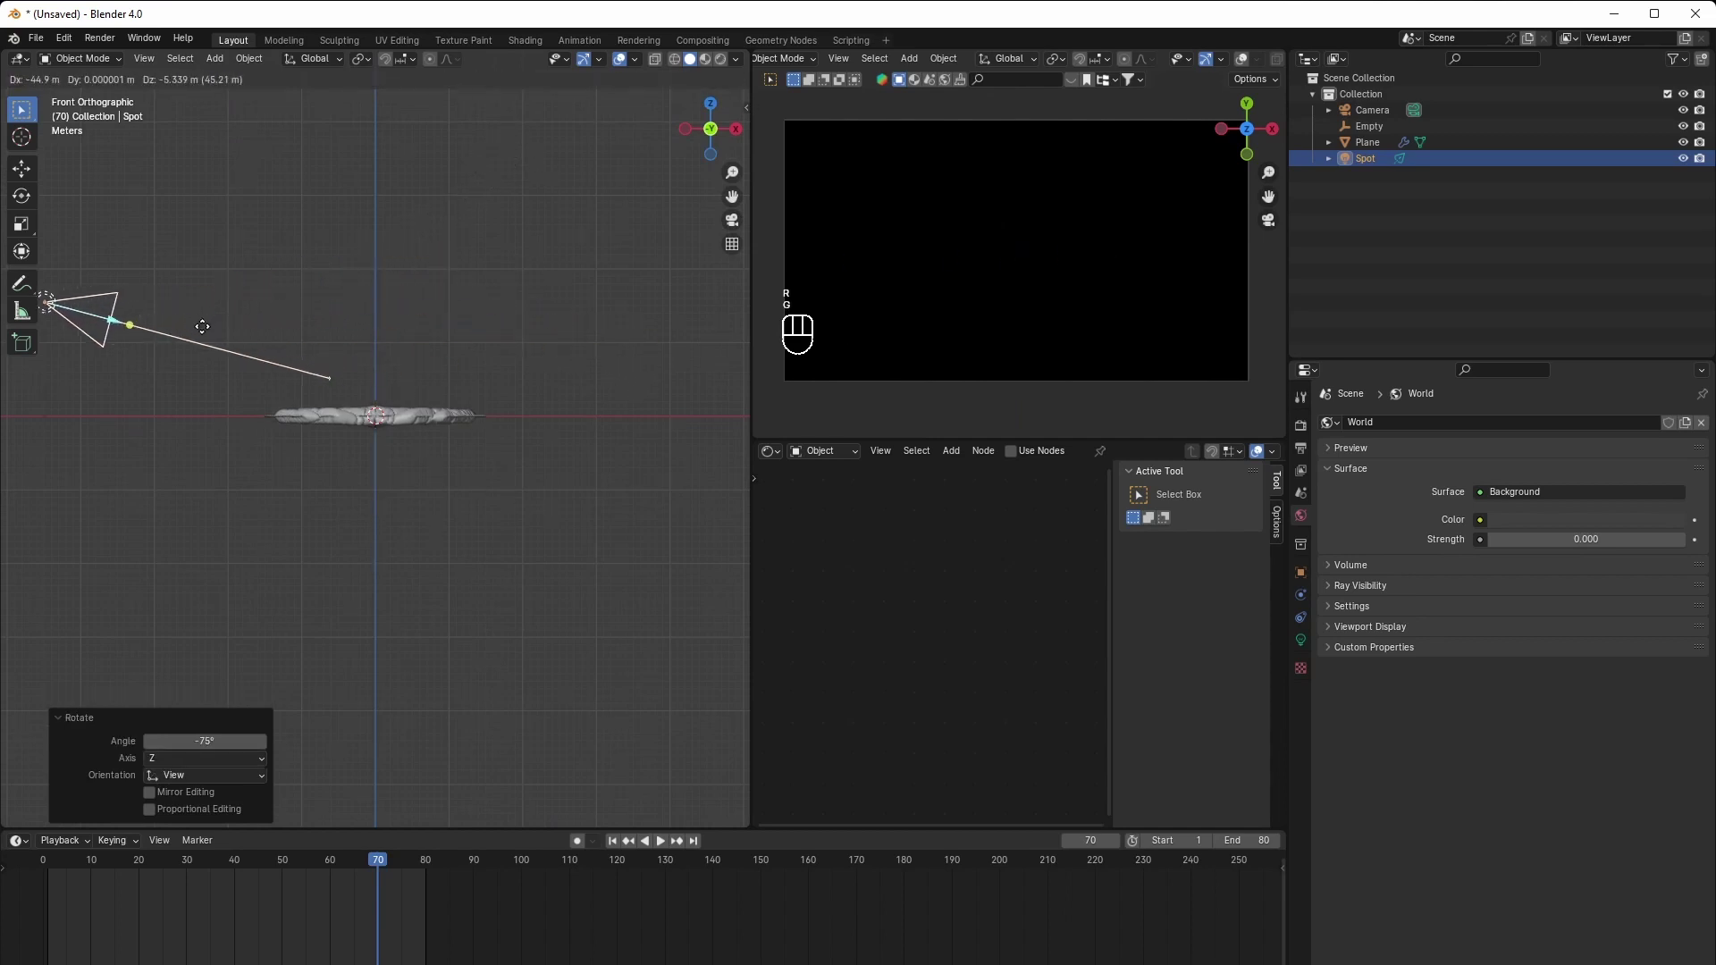
pyautogui.click(223, 302)
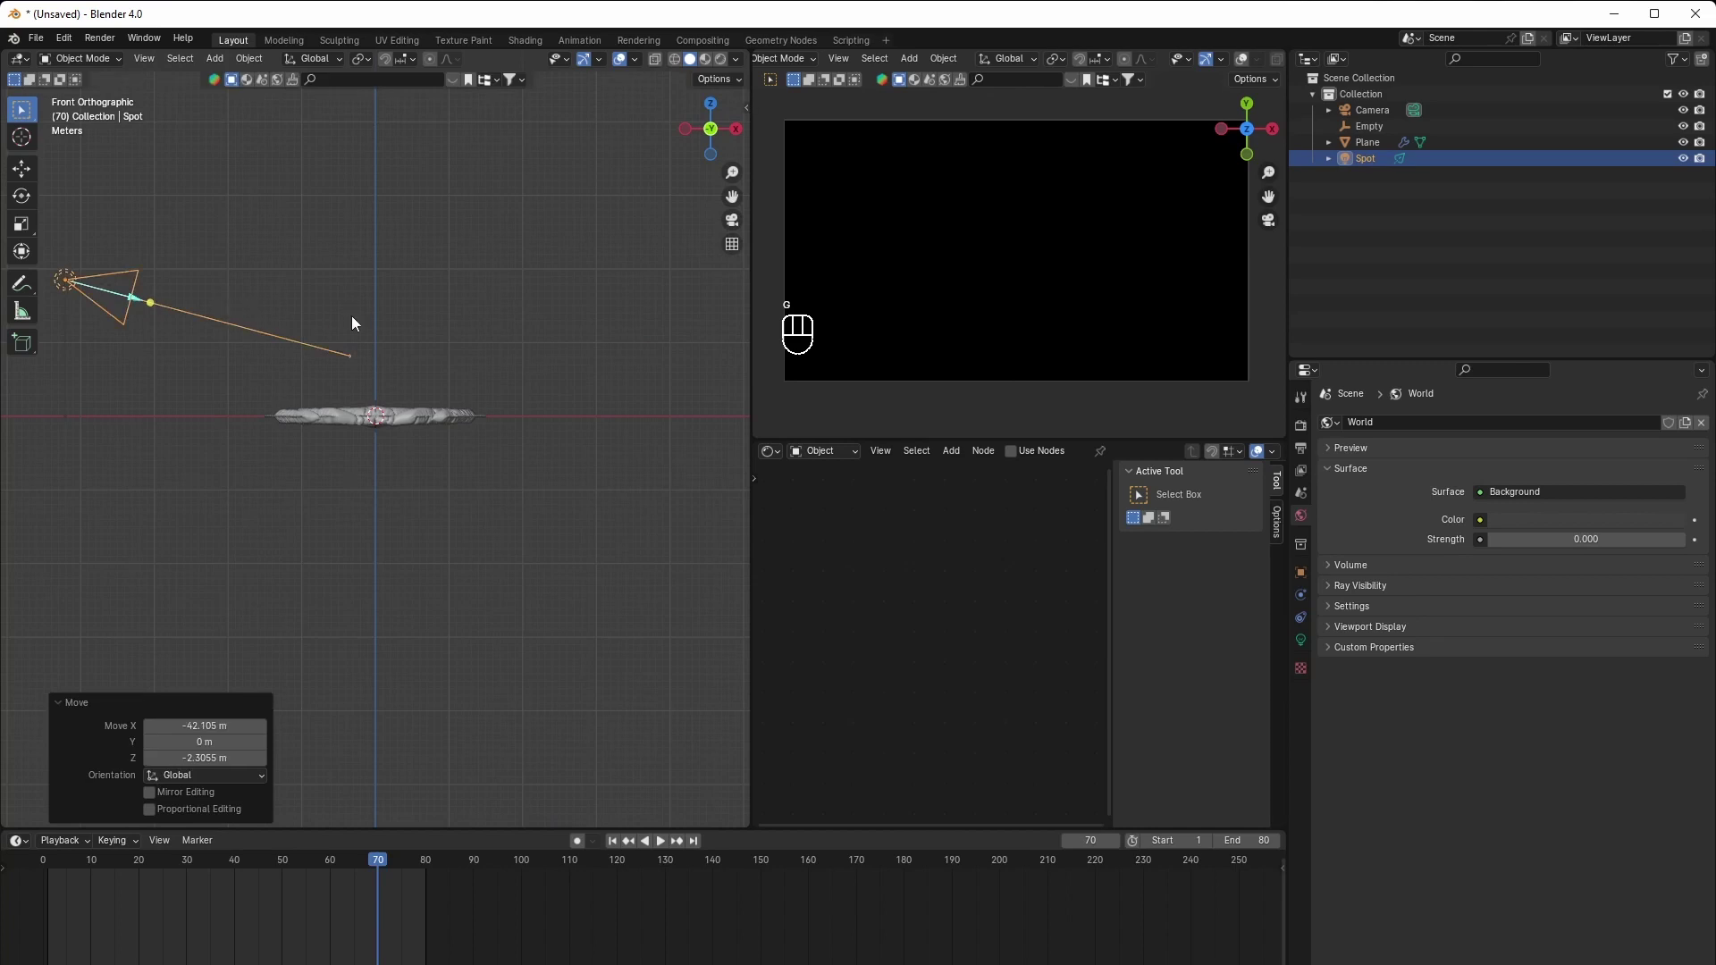
# Tilt the spot light 10° further toward the plane and shift it about 2.2 m along X and 1.7 m along Z
pyautogui.press('r')
pyautogui.press('ctrl')
pyautogui.click(331, 354)
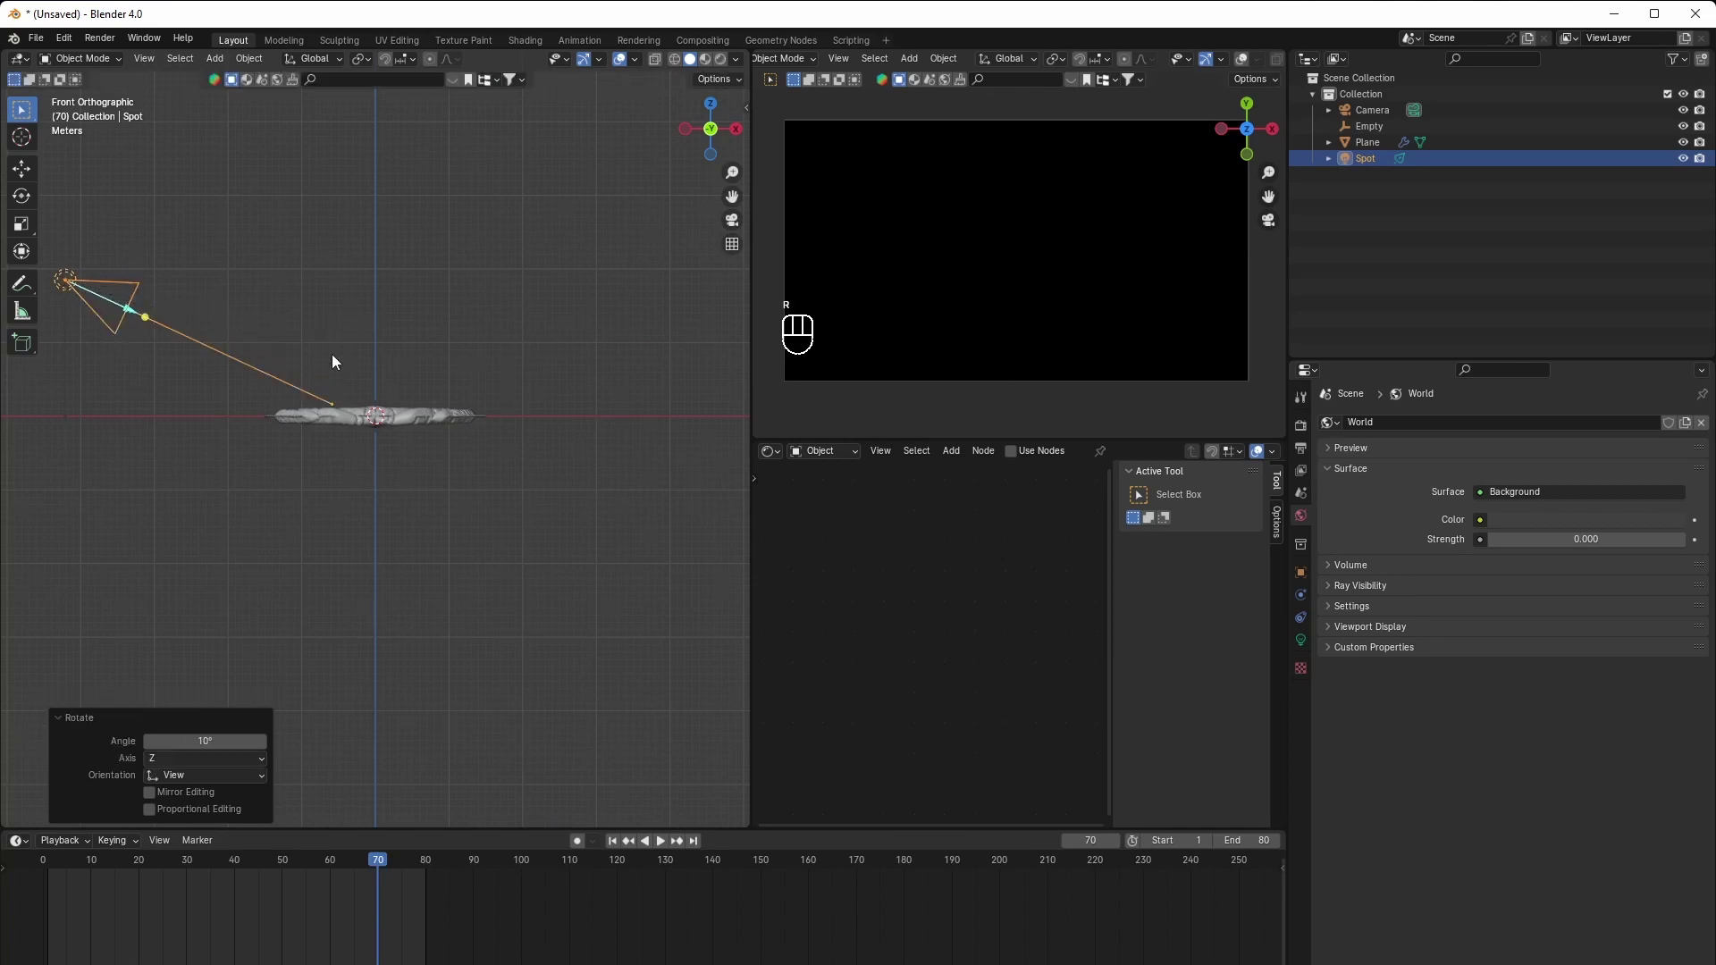
pyautogui.press('g')
pyautogui.click(368, 320)
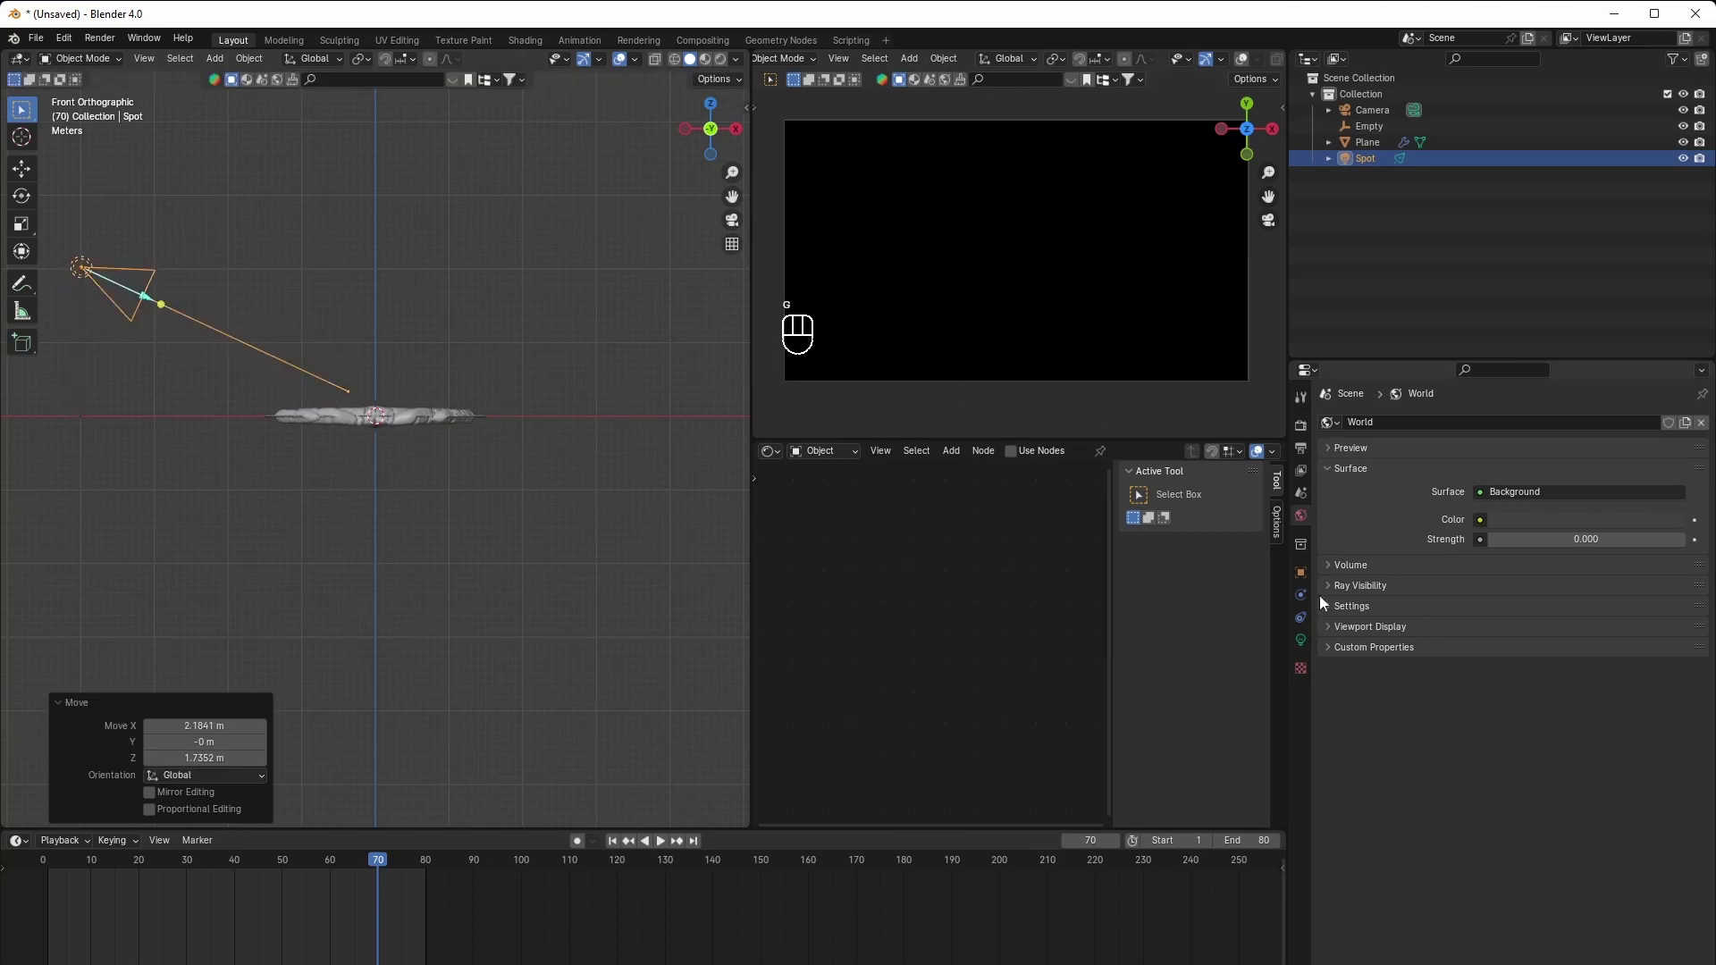
# Set the spot light's power to 50000 W
pyautogui.click(1300, 640)
pyautogui.click(1556, 528)
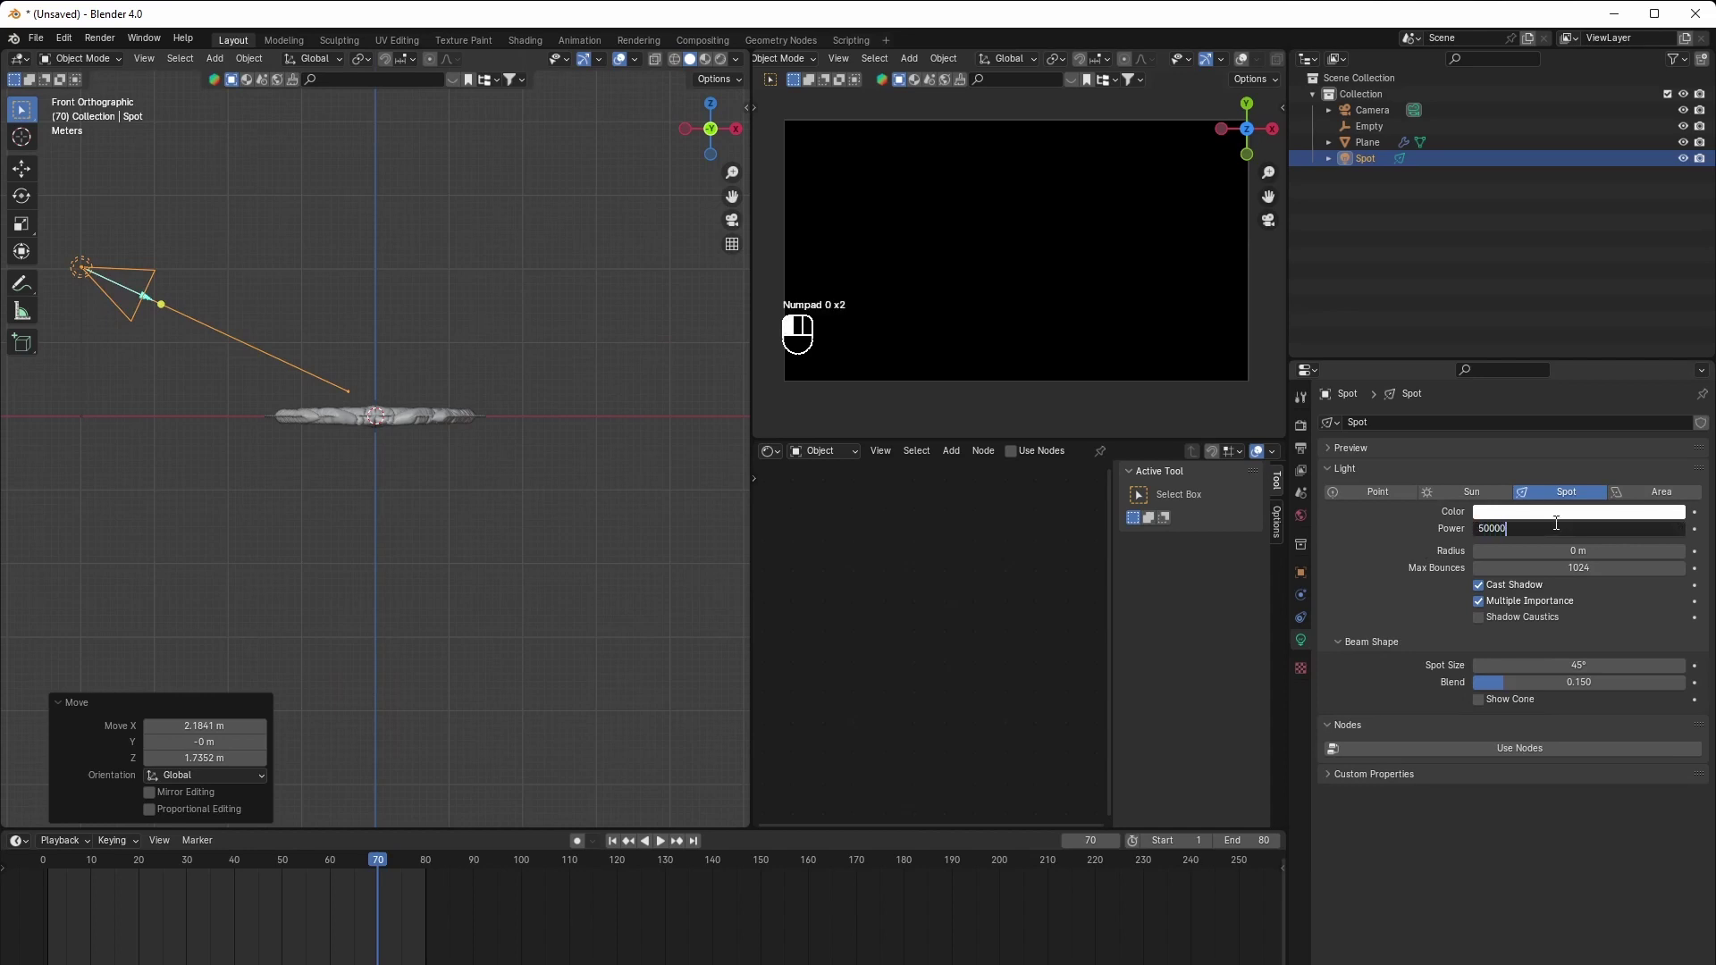
pyautogui.press('Return')
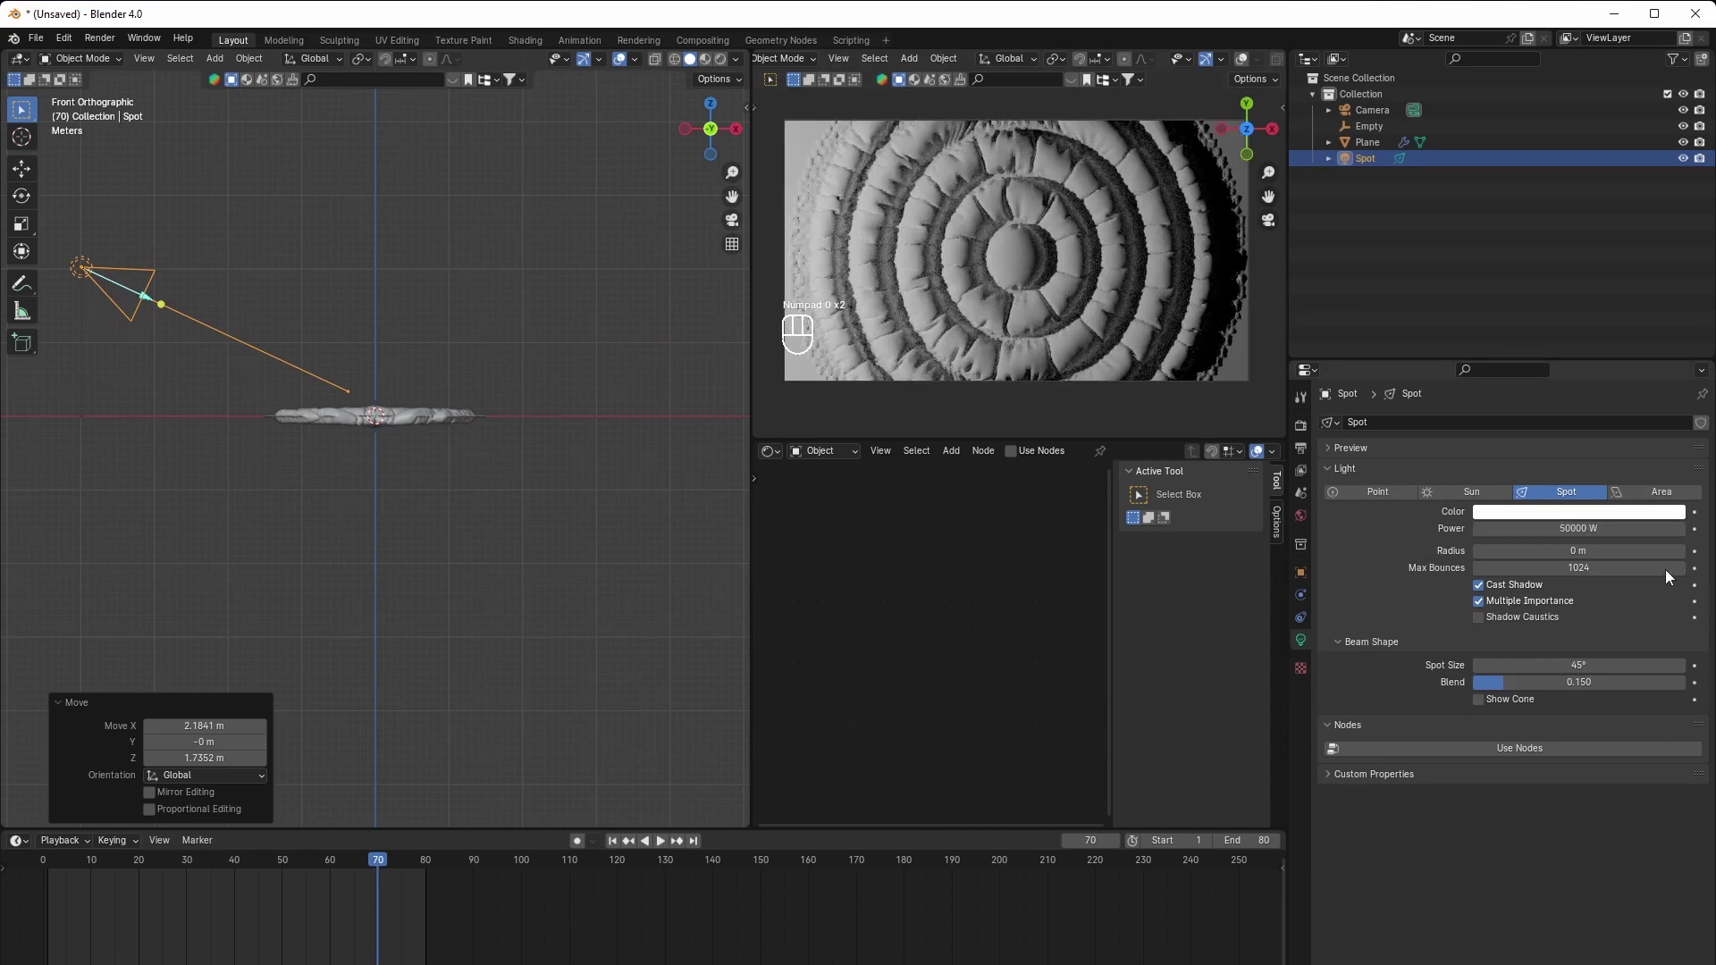
# Enable nodes for the spot light, widen the Shader Editor area, and hide its sidebar
pyautogui.click(1403, 749)
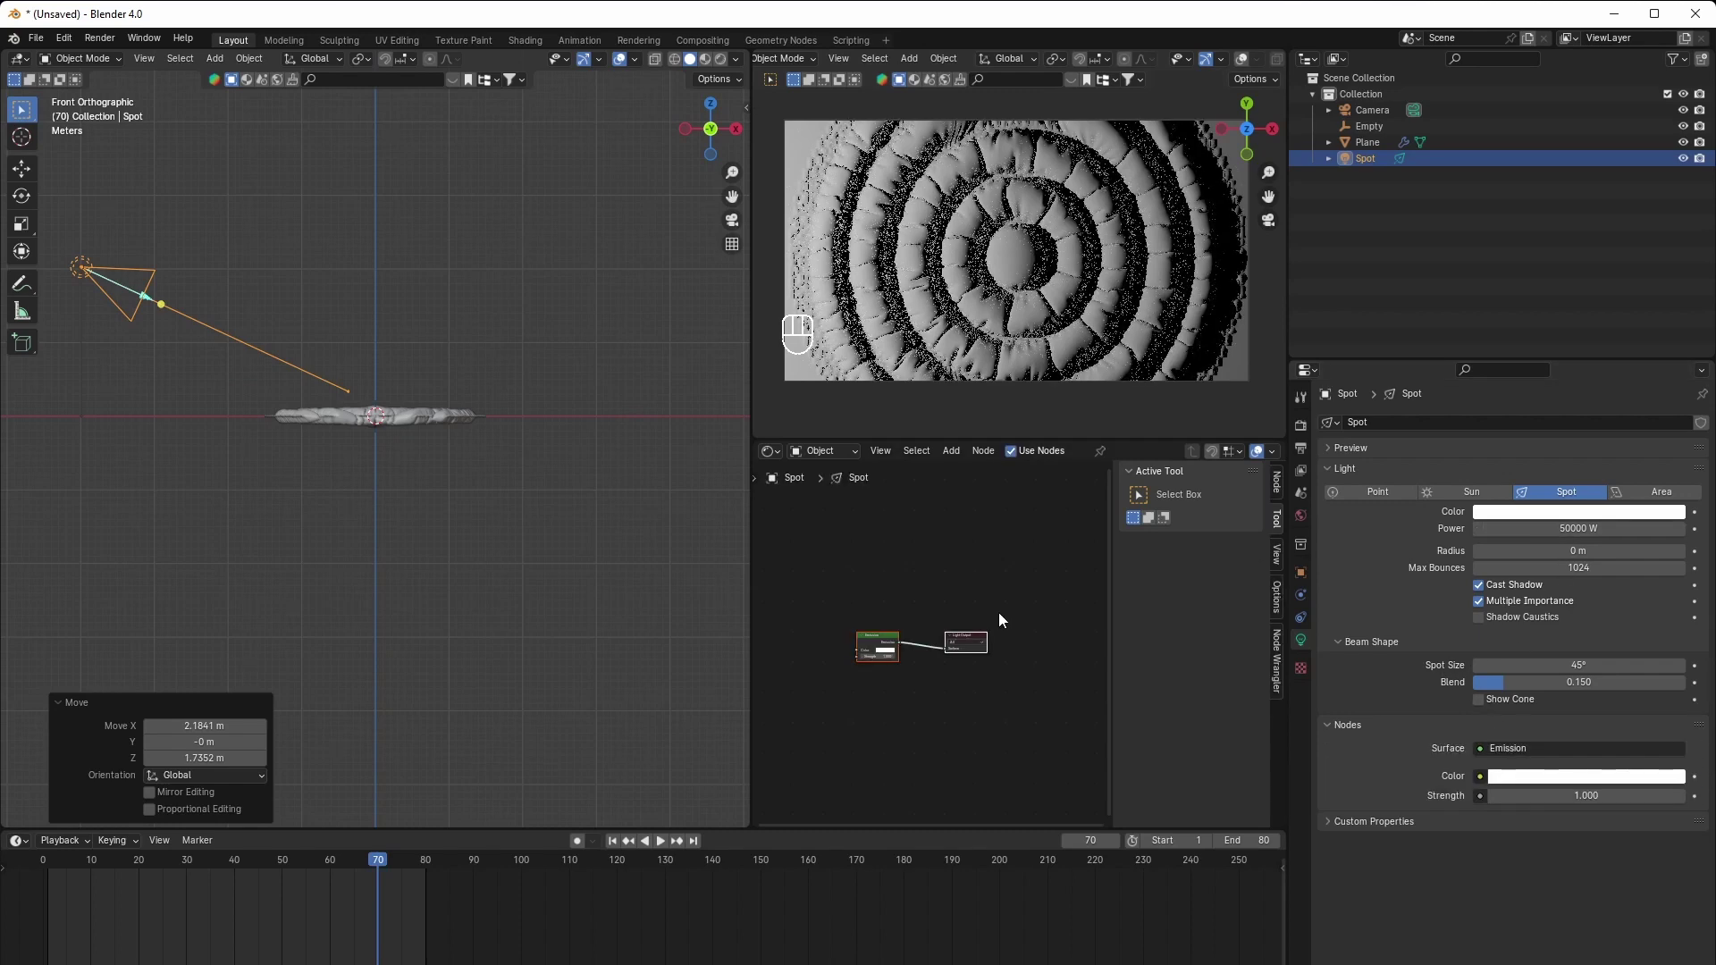
pyautogui.scroll(3, 915, 696)
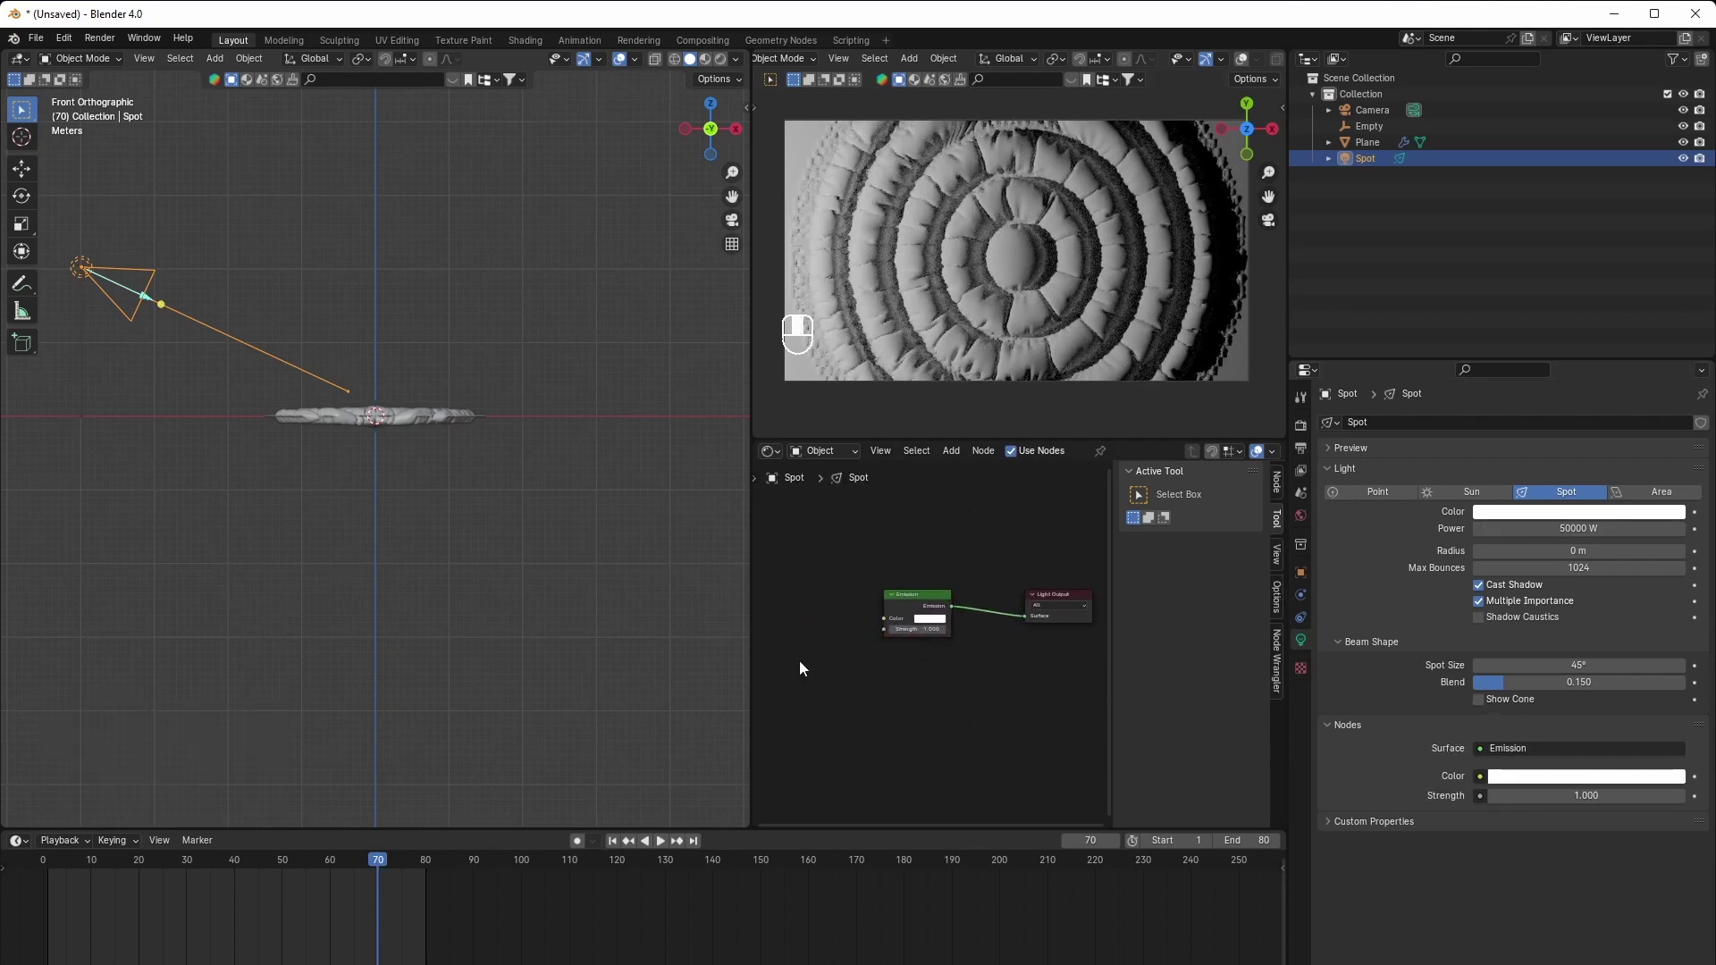
pyautogui.moveTo(751, 662); pyautogui.dragTo(619, 655)
pyautogui.scroll(5, 791, 670)
pyautogui.moveTo(790, 670)
pyautogui.mouseDown(button='middle')
pyautogui.moveTo(844, 686)
pyautogui.moveTo(781, 652)
pyautogui.mouseUp(button='middle')
pyautogui.scroll(-3, 769, 671)
pyautogui.press('t')
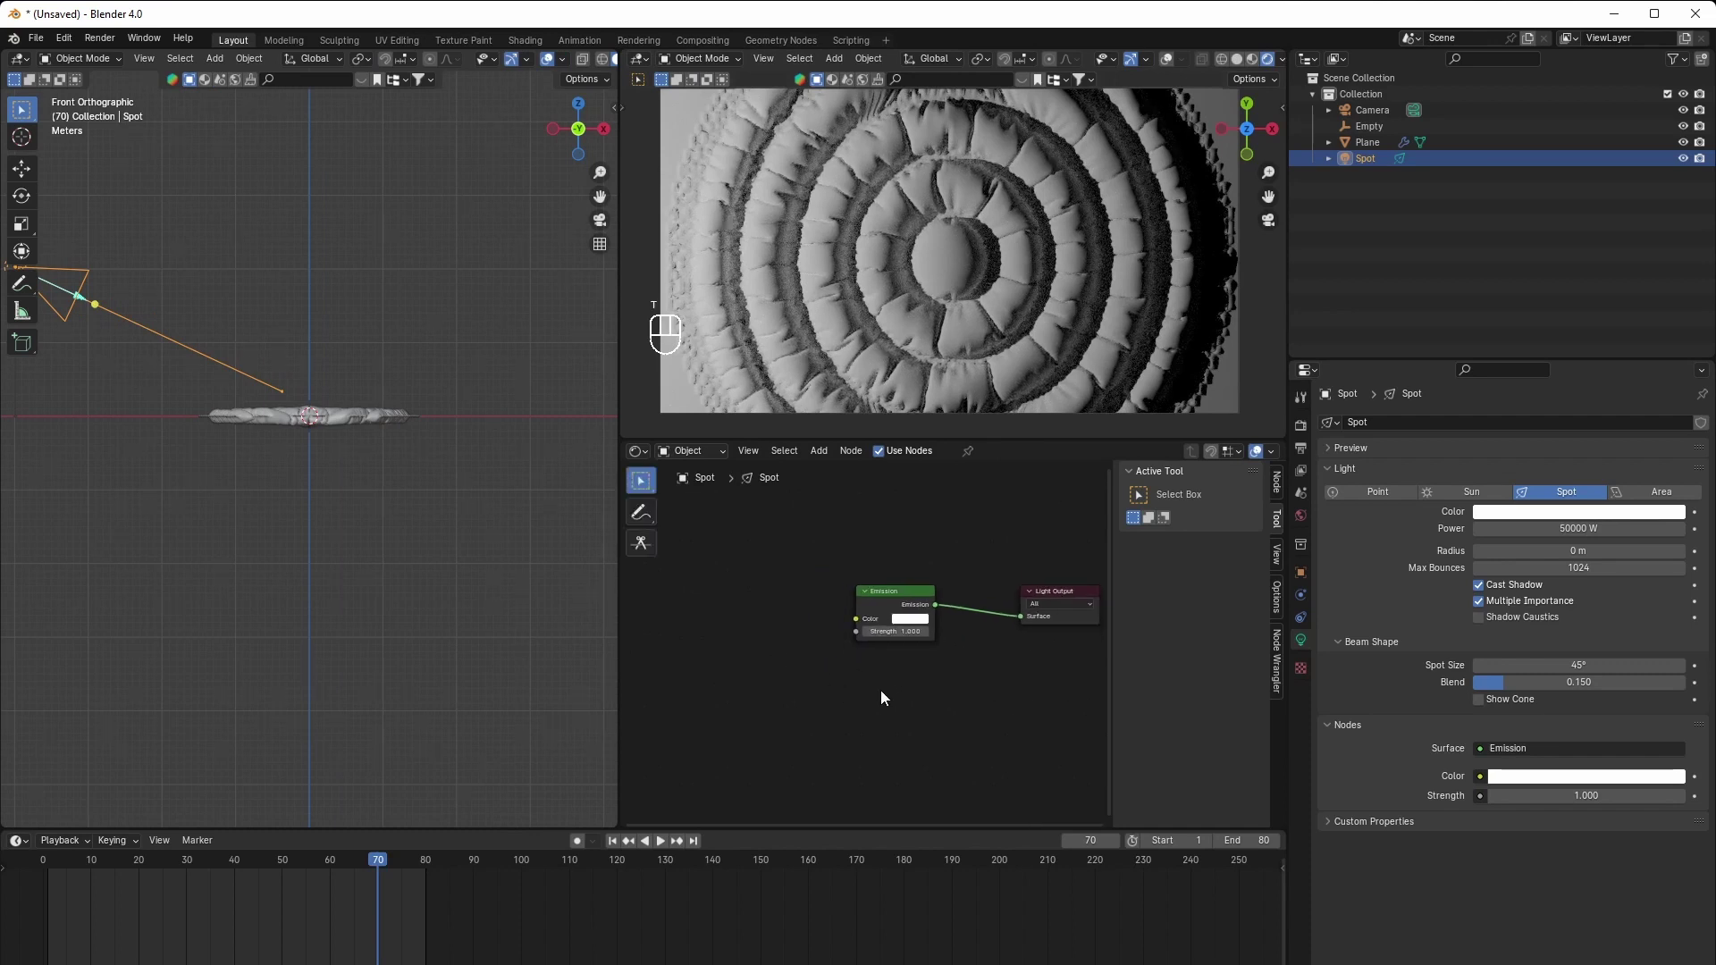
pyautogui.press('t')
pyautogui.press('n')
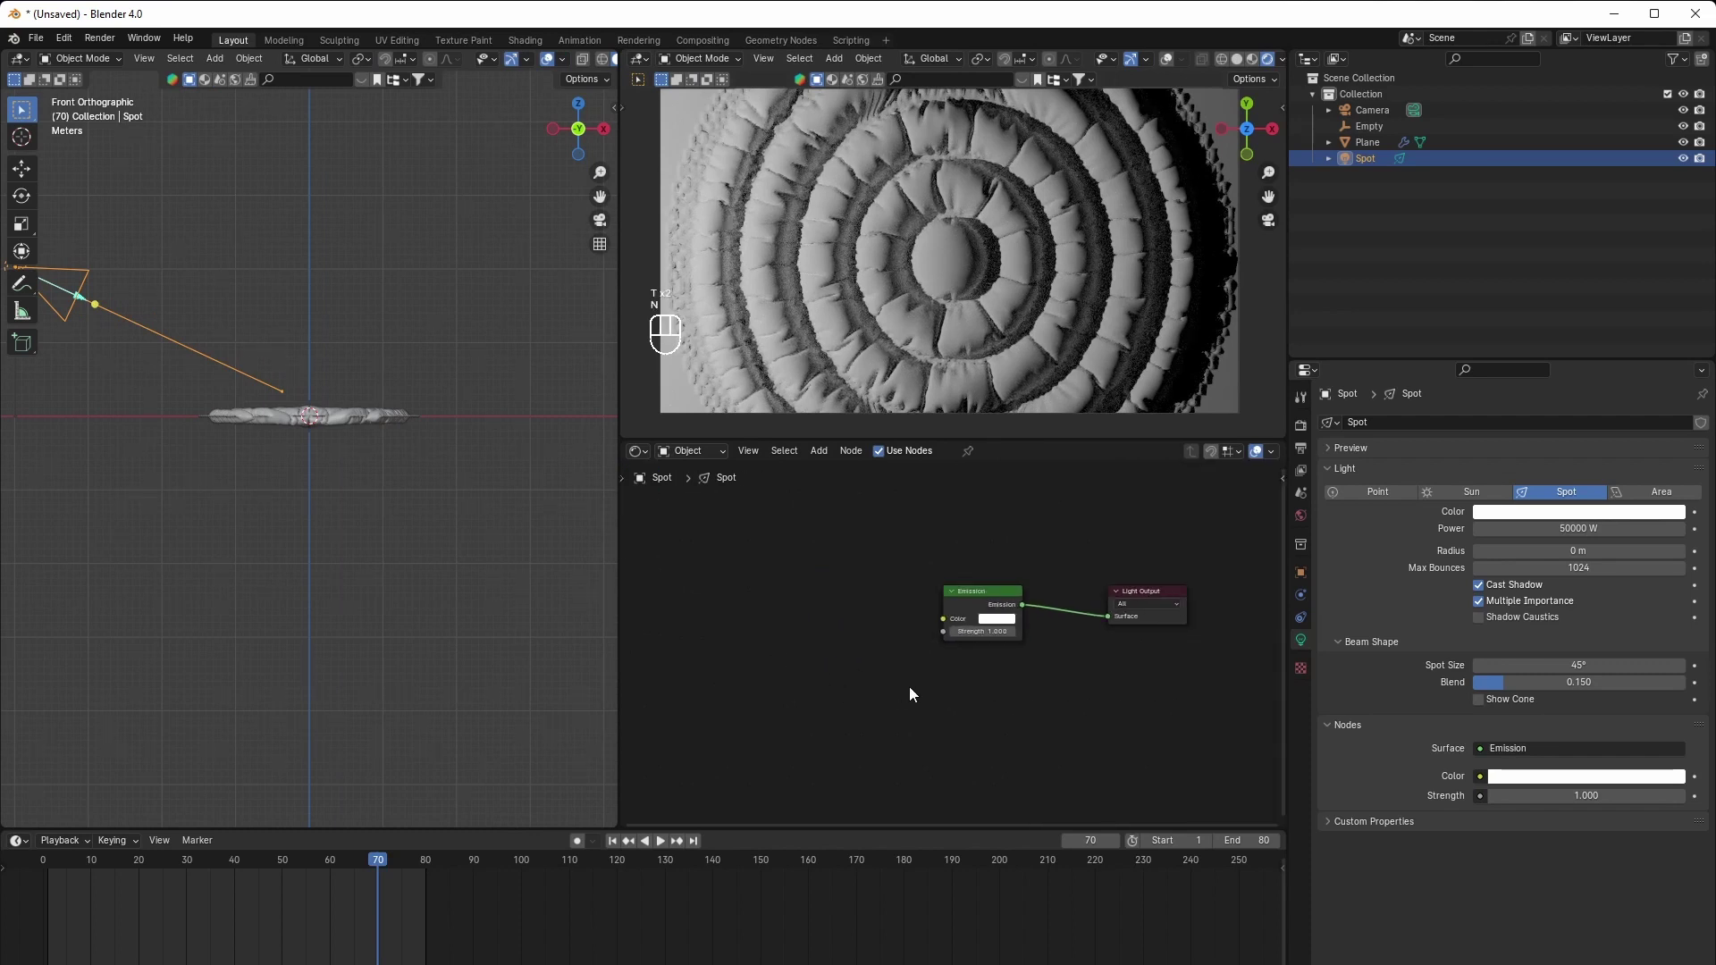
pyautogui.moveTo(889, 691); pyautogui.dragTo(863, 671, button='middle')
# Add a Musgrave Texture node before the Emission node in the spot light's node tree
pyautogui.hotkey('shift', 'a')
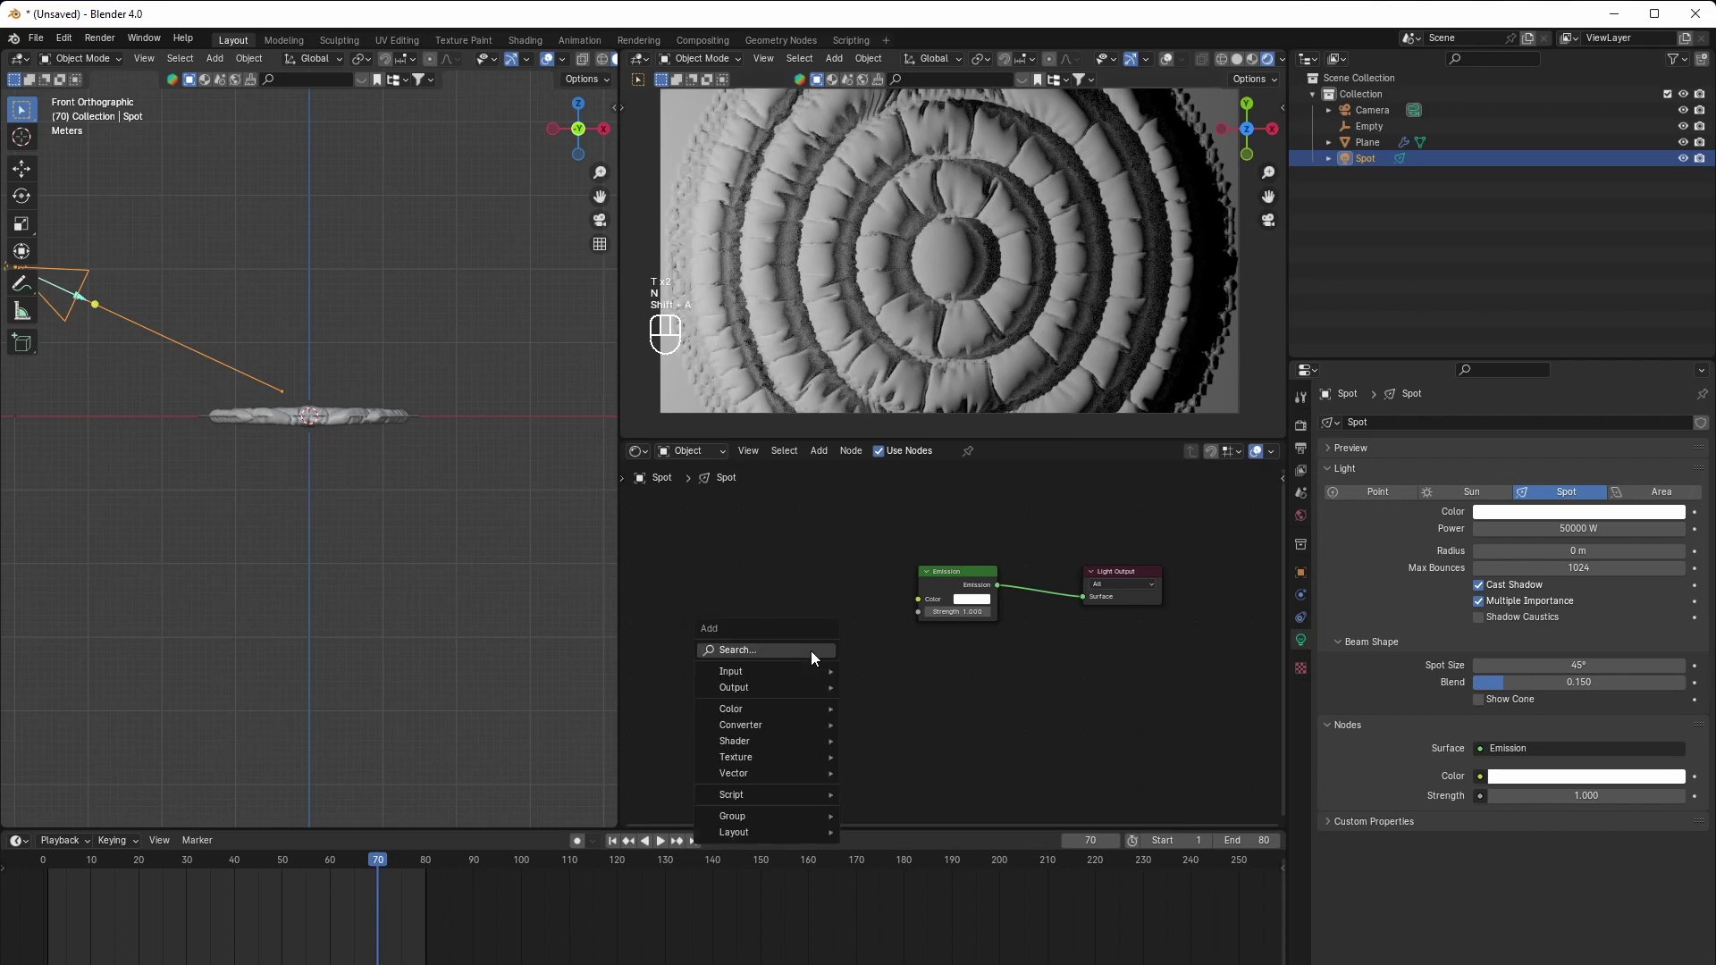
pyautogui.write('mus')
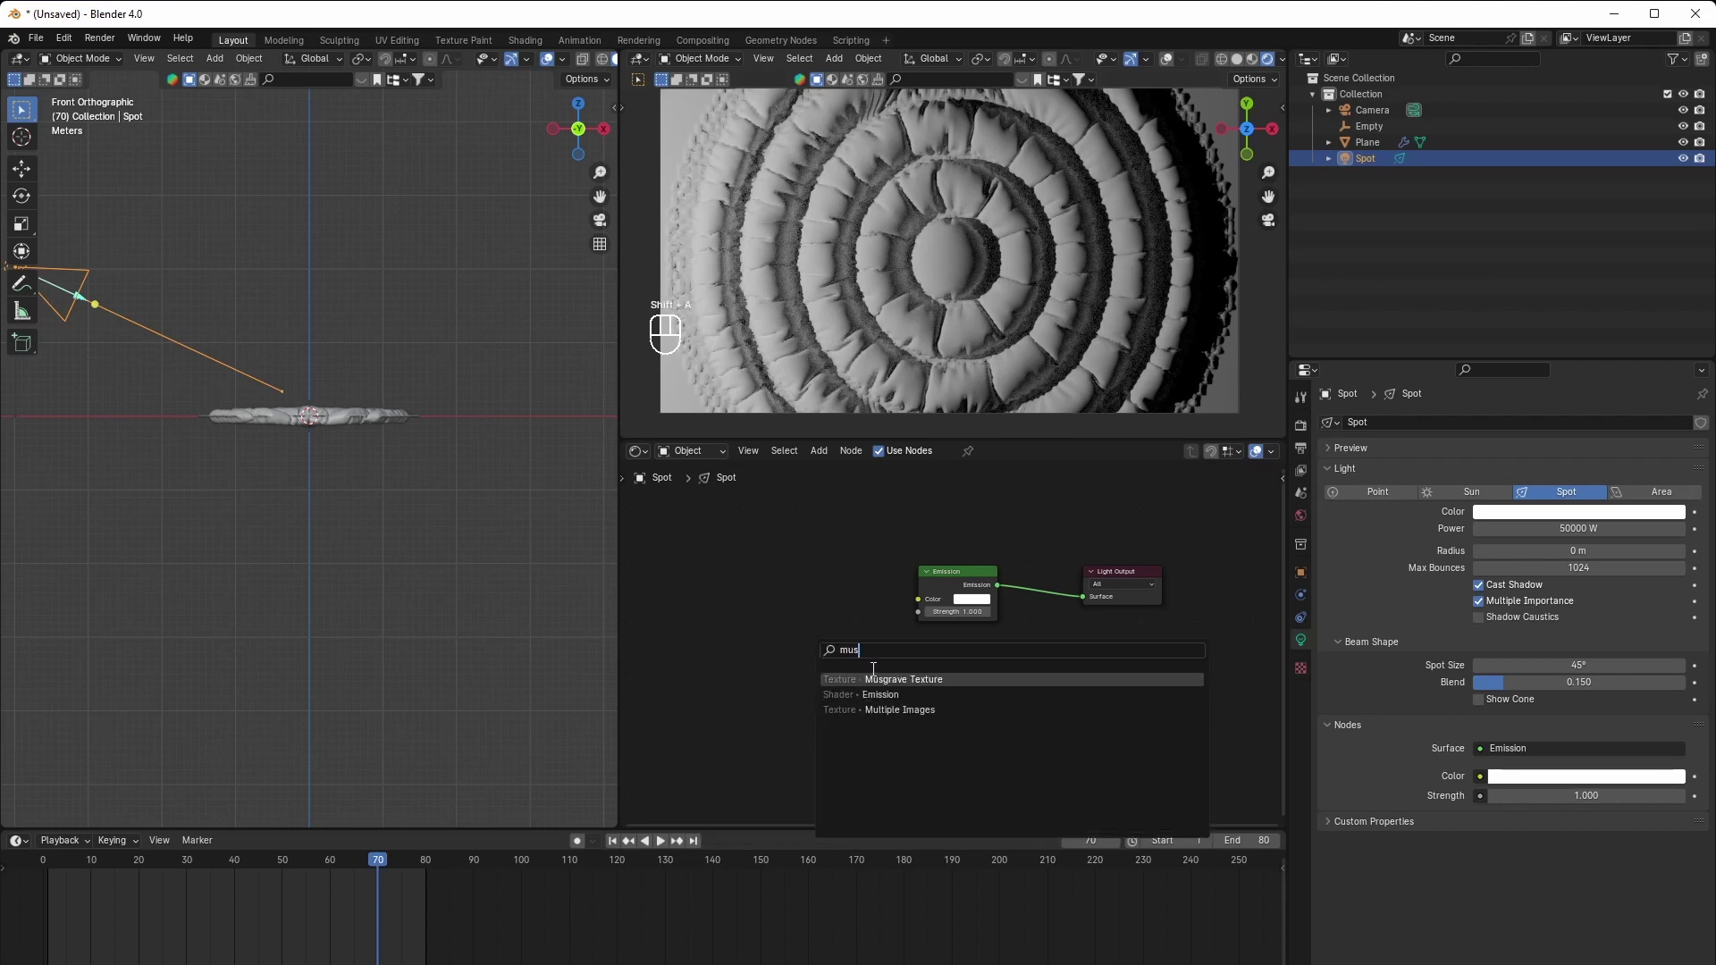
pyautogui.press('Return')
pyautogui.click(712, 545)
pyautogui.moveTo(821, 651); pyautogui.dragTo(884, 660, button='middle')
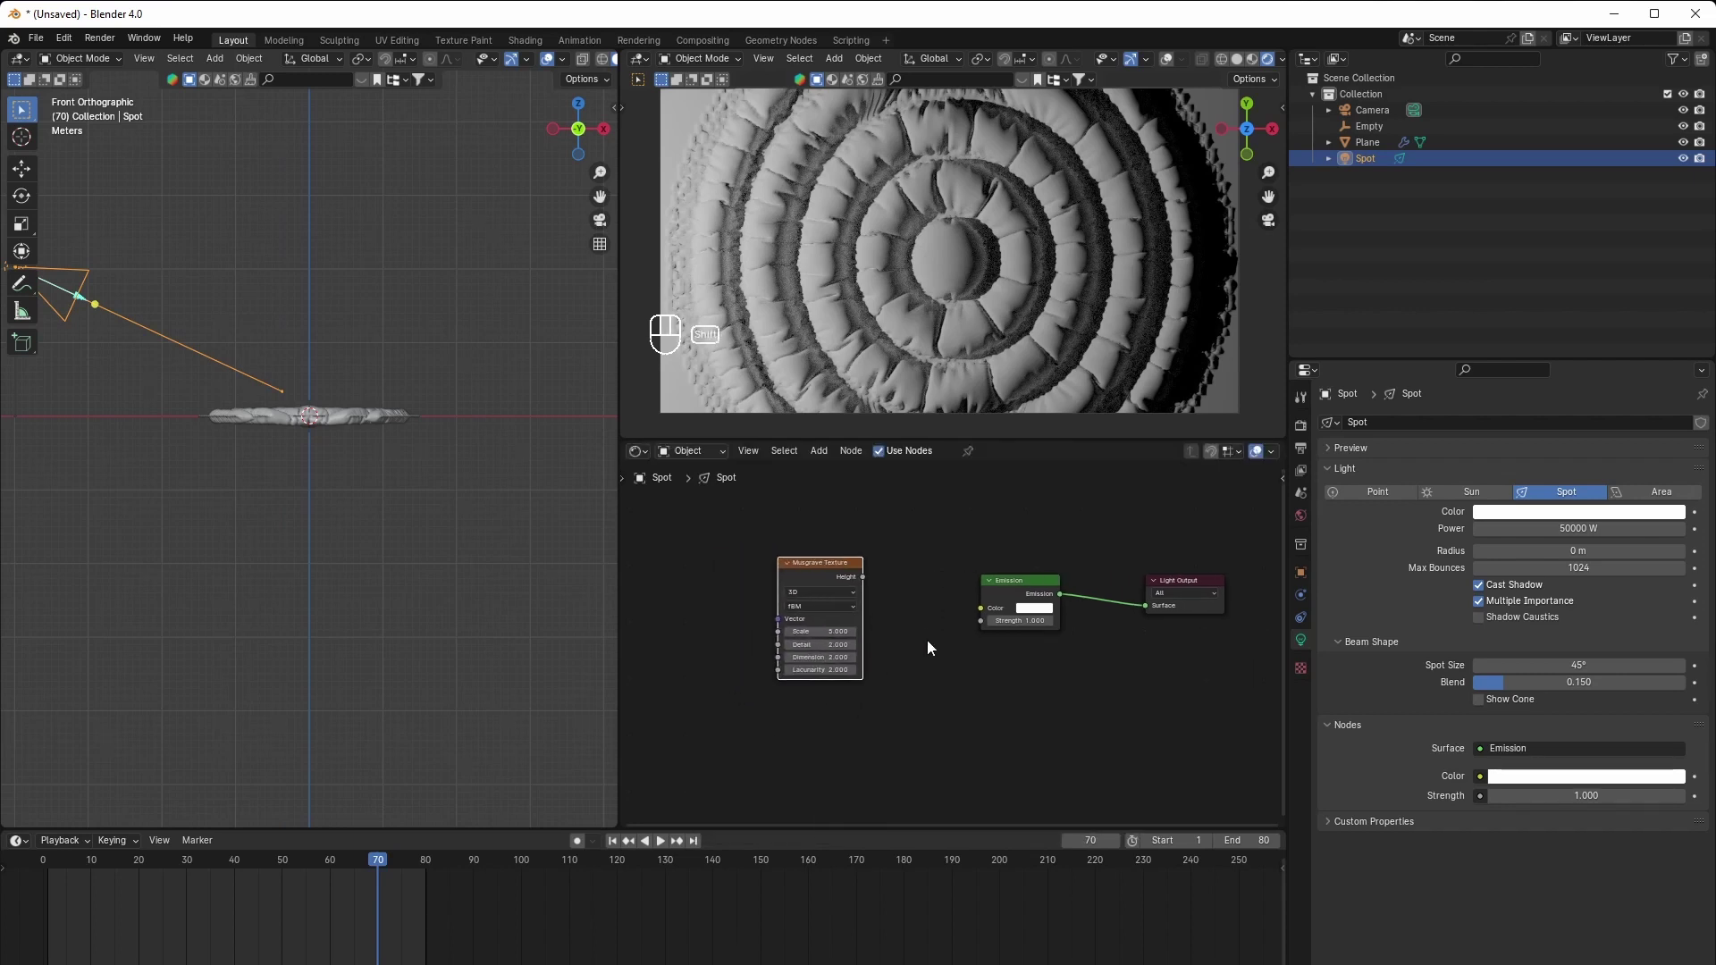
# Add a Color Ramp node below the Emission node in the spot light's node tree
pyautogui.hotkey('shift', 'a')
pyautogui.write('color')
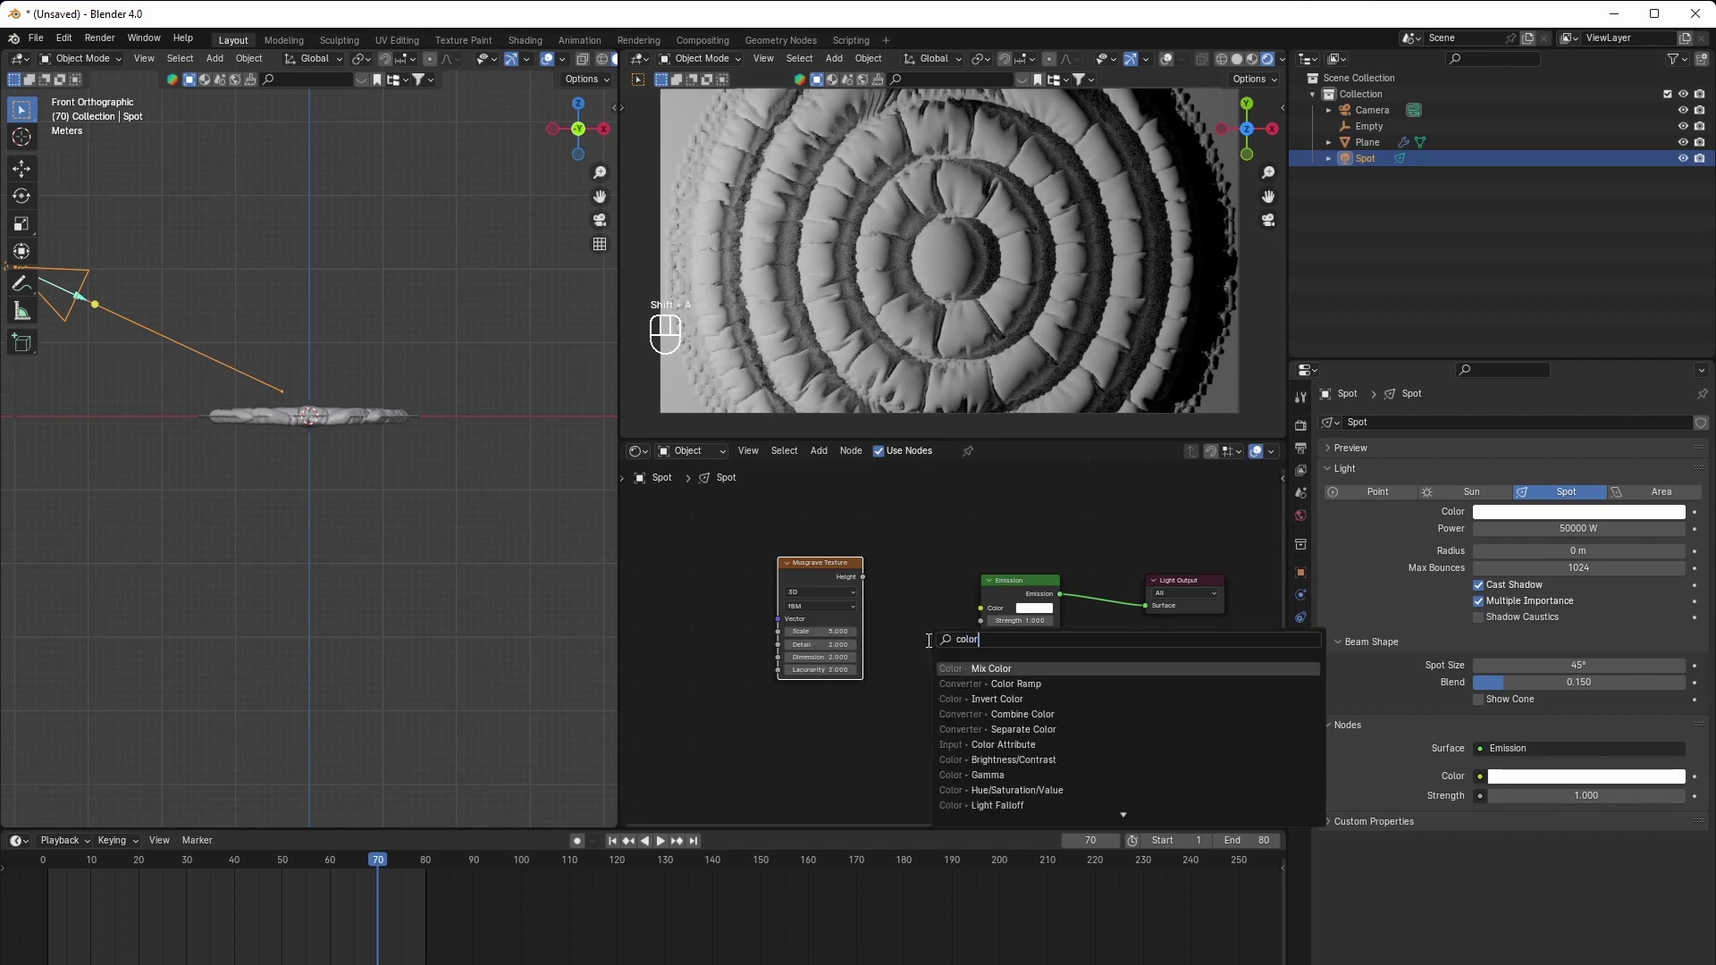
pyautogui.press('Down')
pyautogui.press('Return')
pyautogui.click(892, 663)
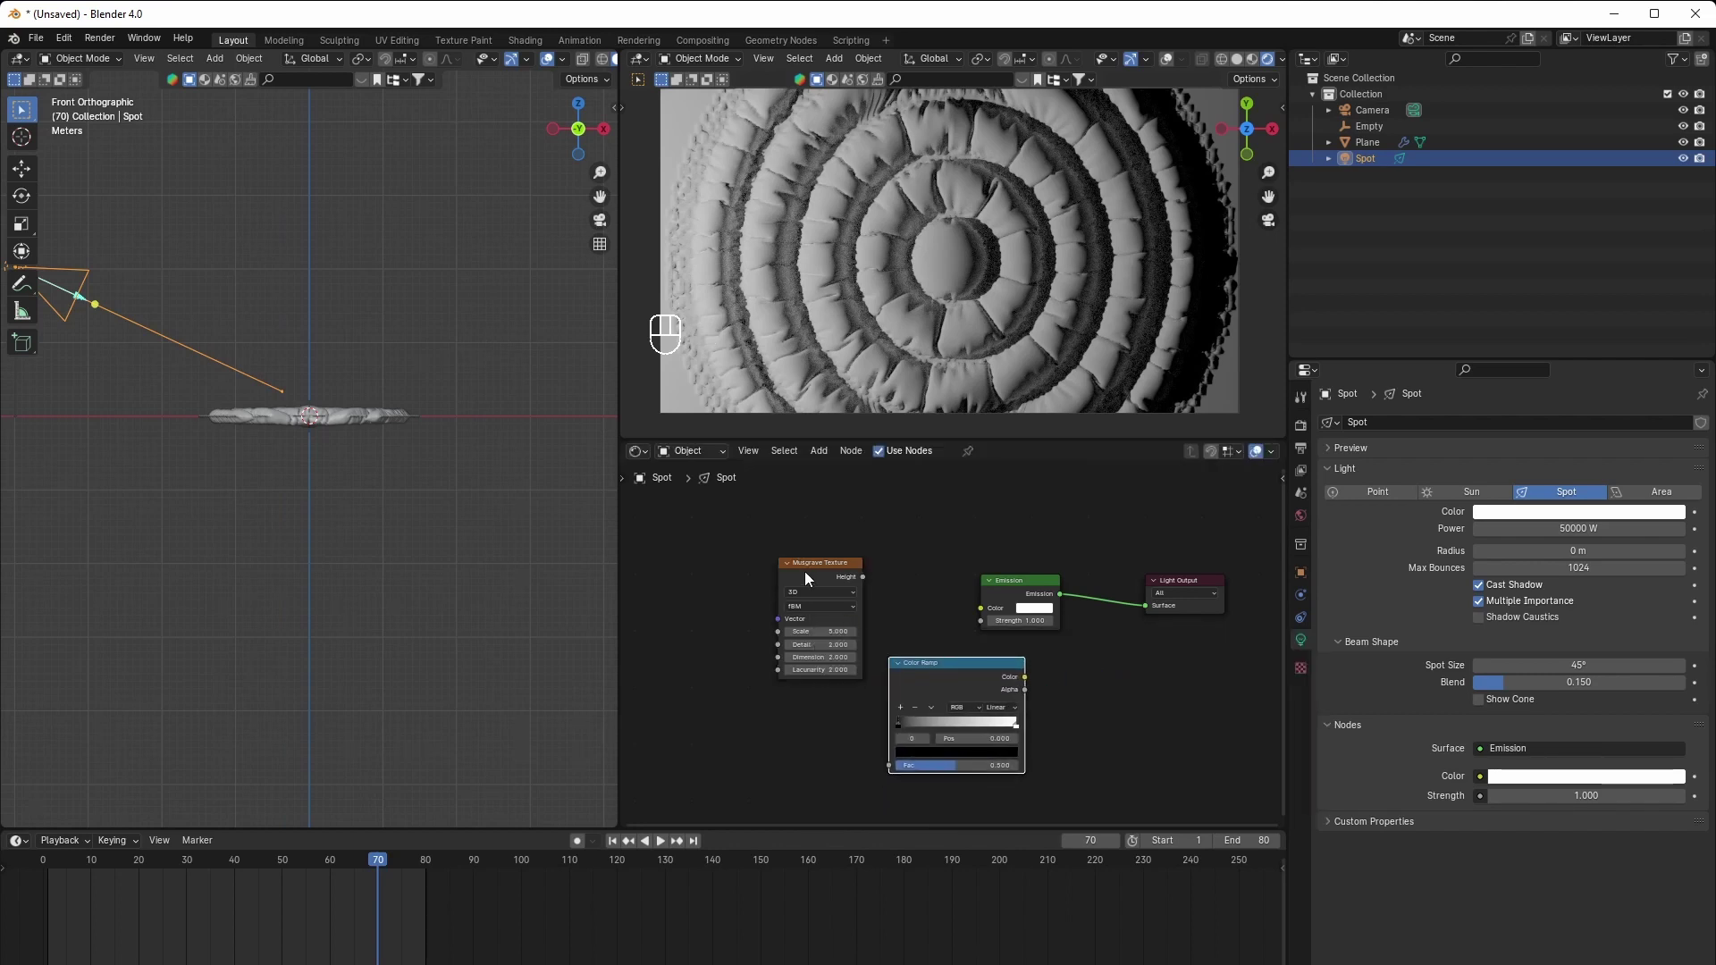
# Add a Geometry node before the Musgrave Texture node and connect its Incoming output to the Musgrave's Vector input
pyautogui.moveTo(805, 572); pyautogui.dragTo(792, 591)
pyautogui.click(754, 609)
pyautogui.moveTo(665, 605); pyautogui.dragTo(739, 594, button='middle')
pyautogui.hotkey('shift', 'a')
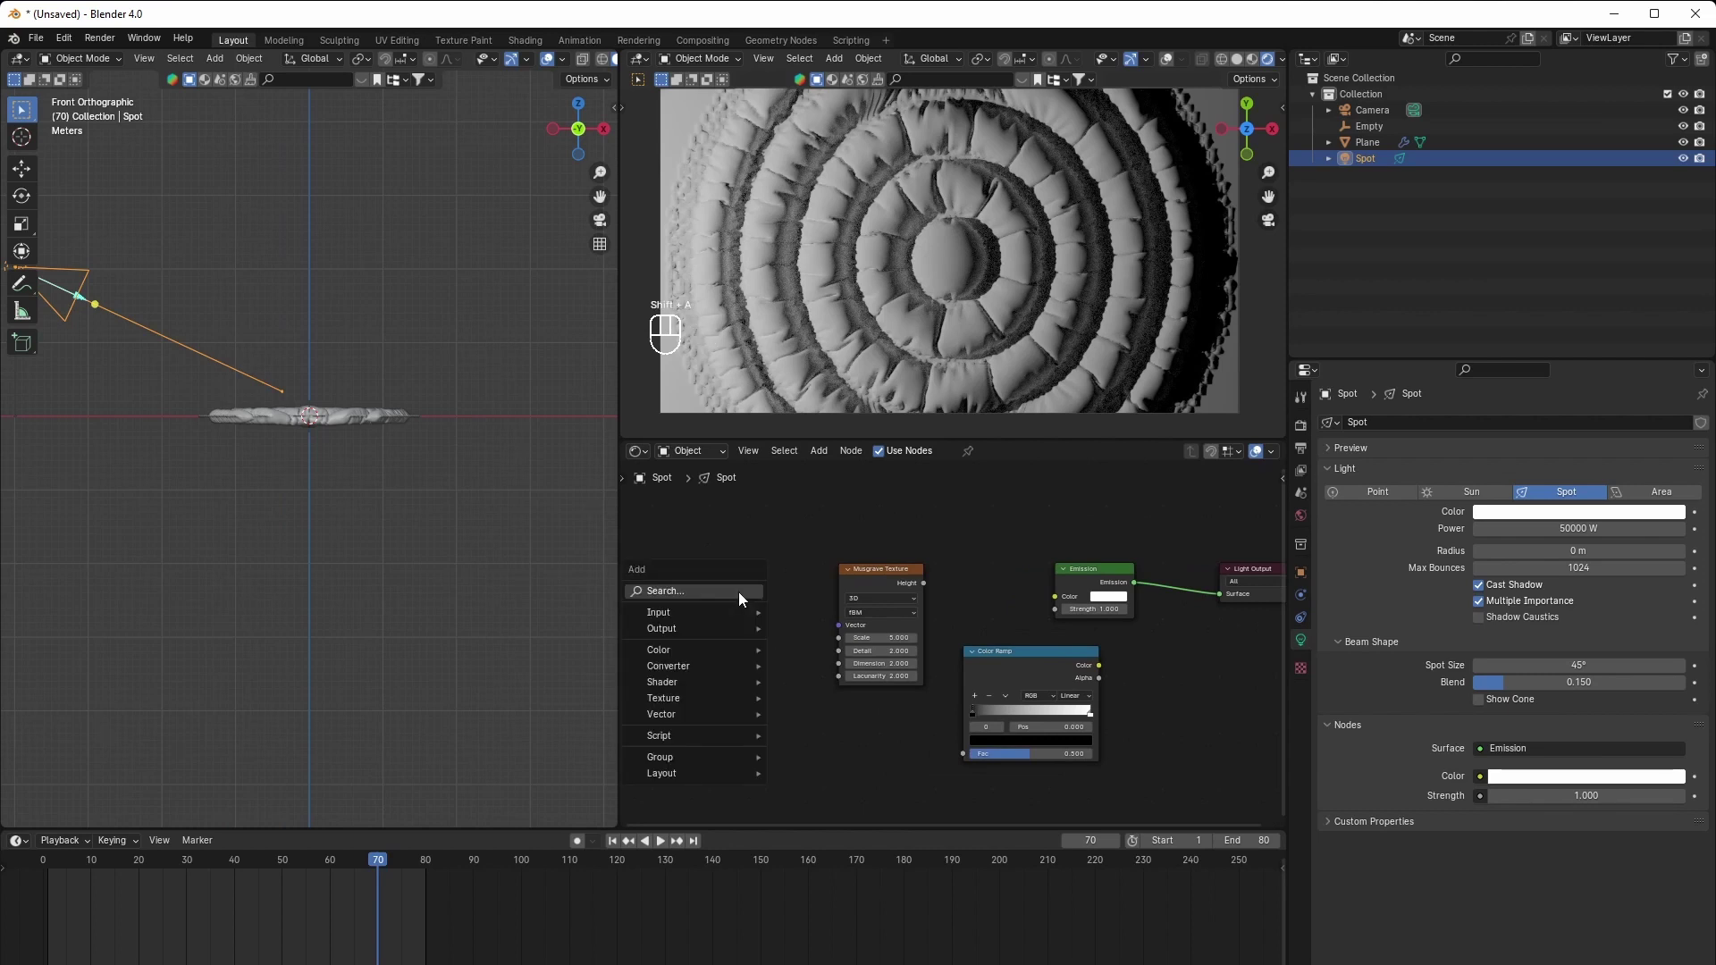
pyautogui.write('geo')
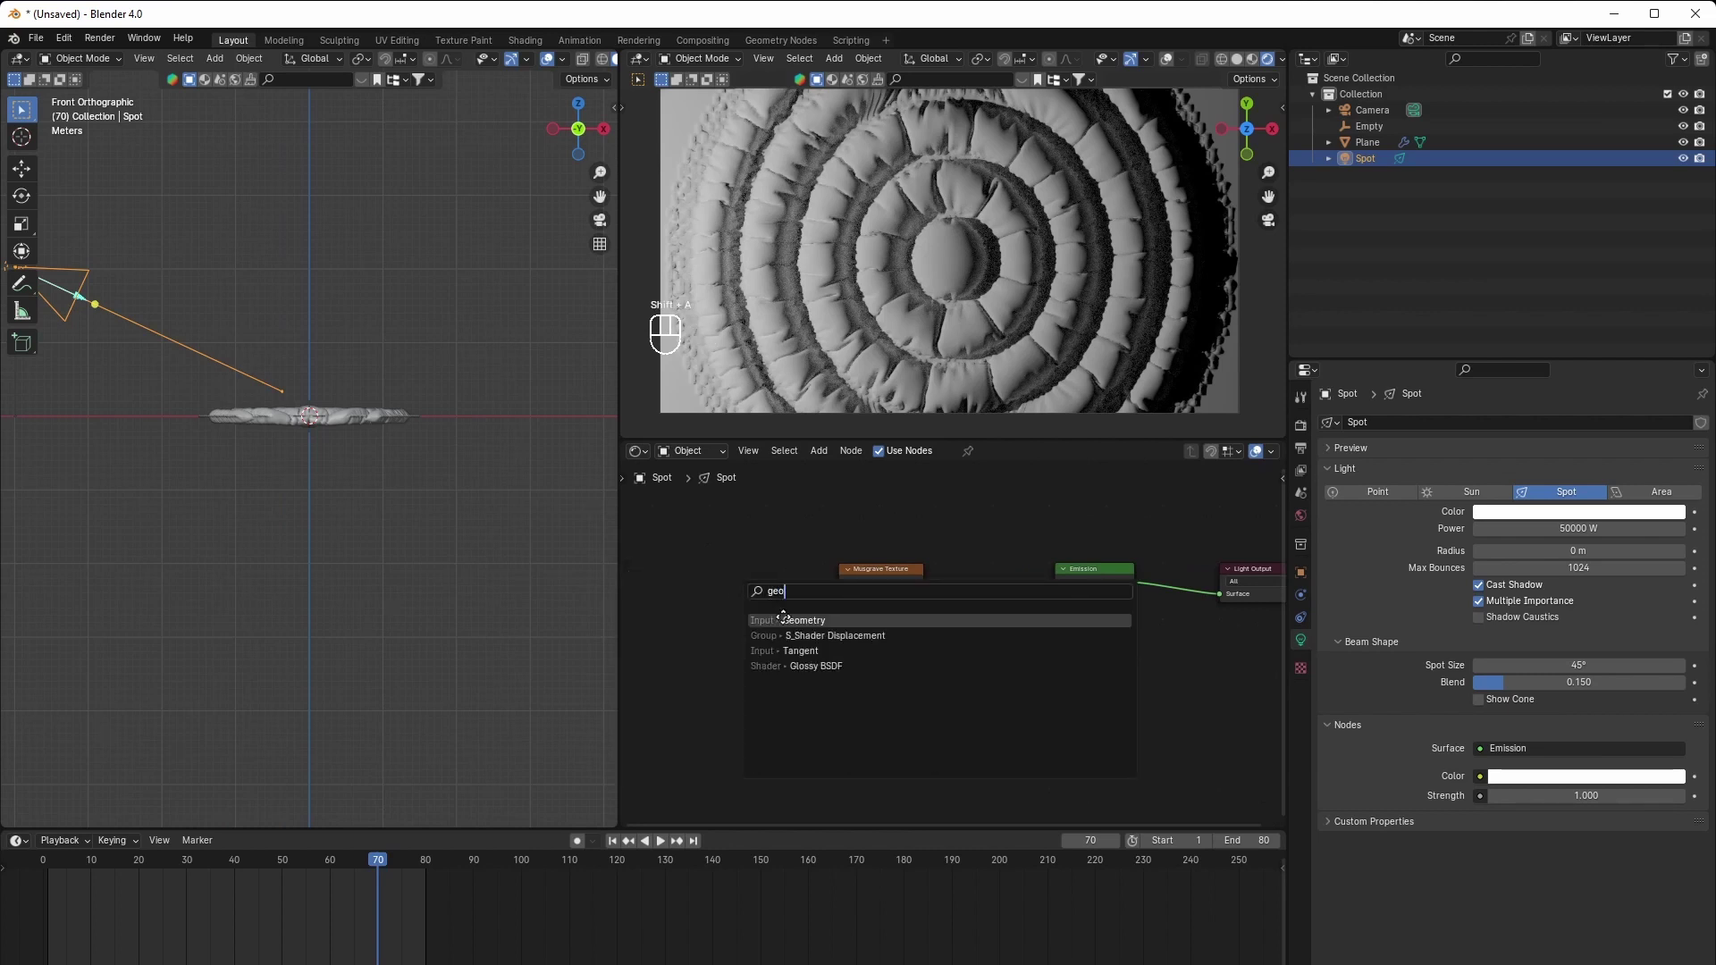
pyautogui.click(783, 619)
pyautogui.click(727, 601)
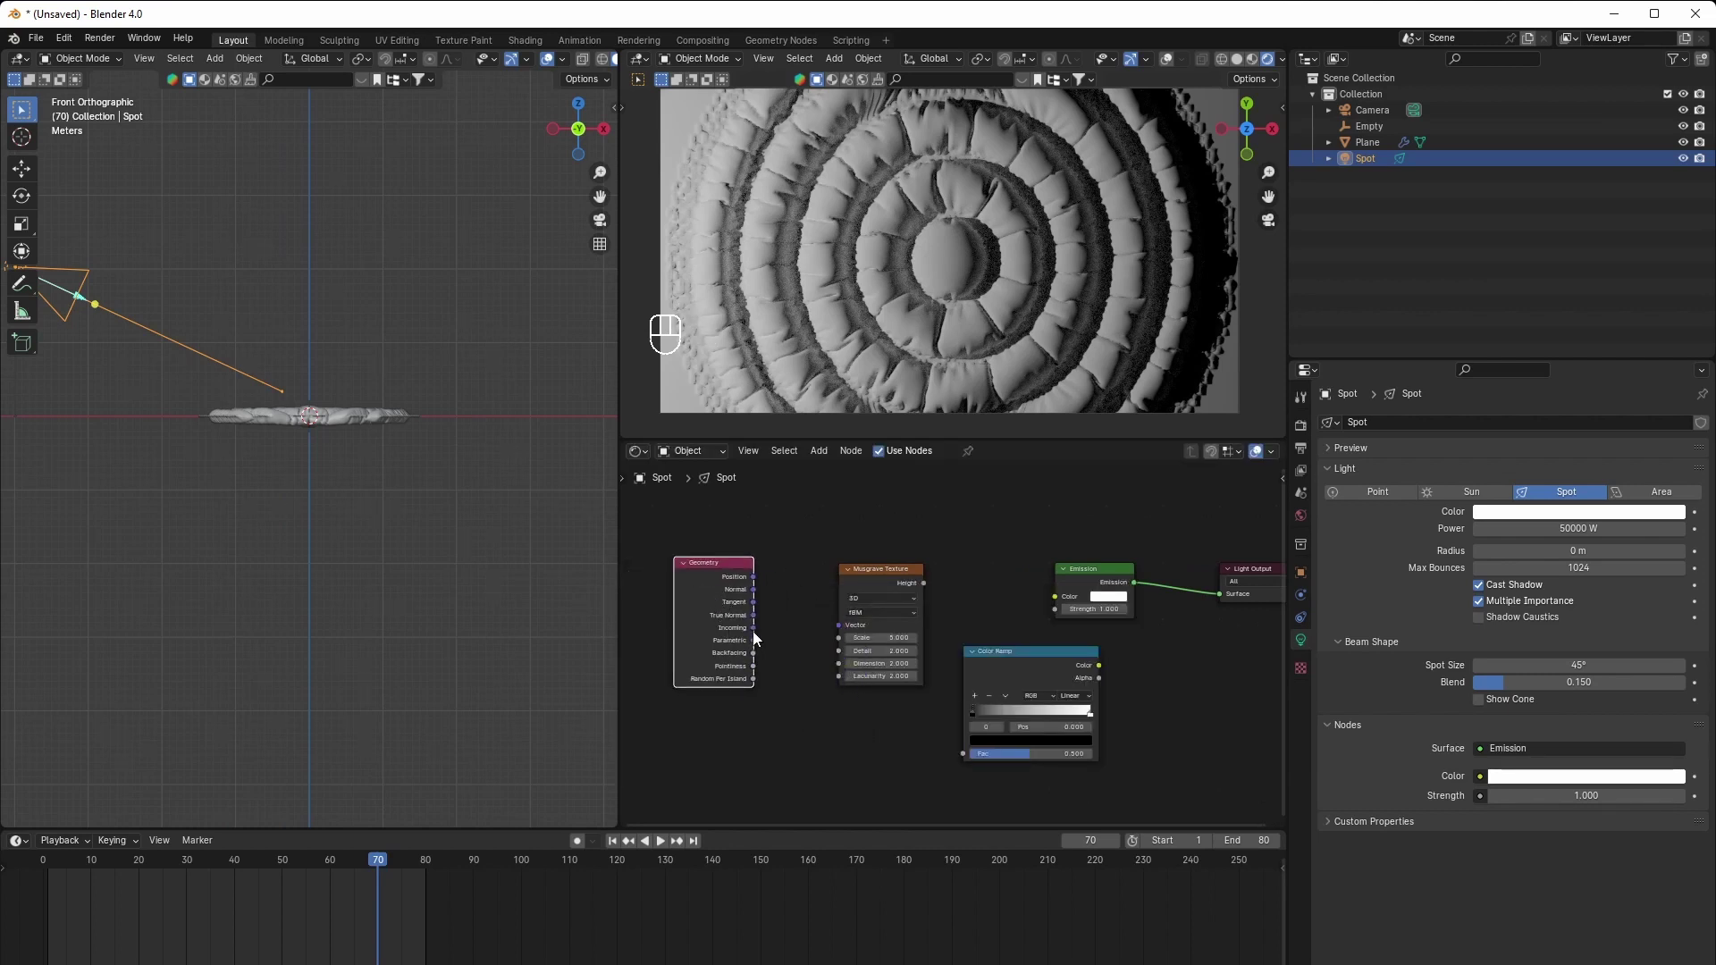
pyautogui.moveTo(753, 627); pyautogui.dragTo(838, 625)
# Connect the Musgrave's Height to the Color Ramp's Fac and the ramp's Color to the Emission node's Color input
pyautogui.scroll(3, 795, 669)
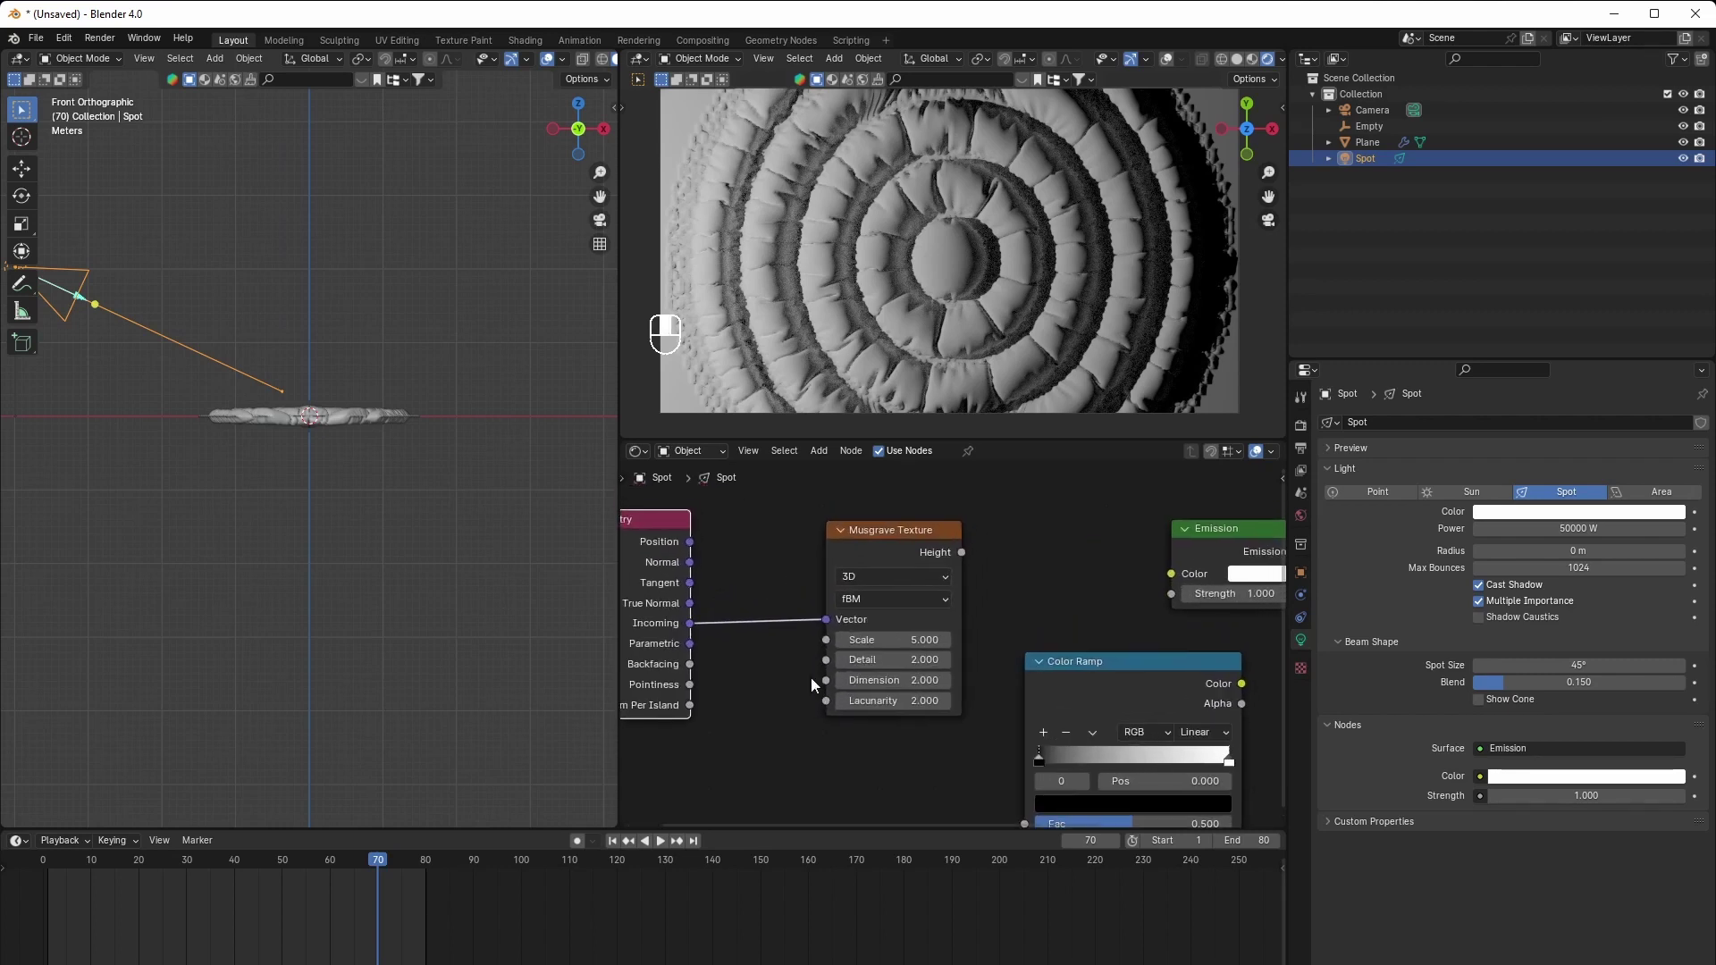
pyautogui.scroll(-1, 812, 677)
pyautogui.moveTo(860, 563); pyautogui.dragTo(801, 559)
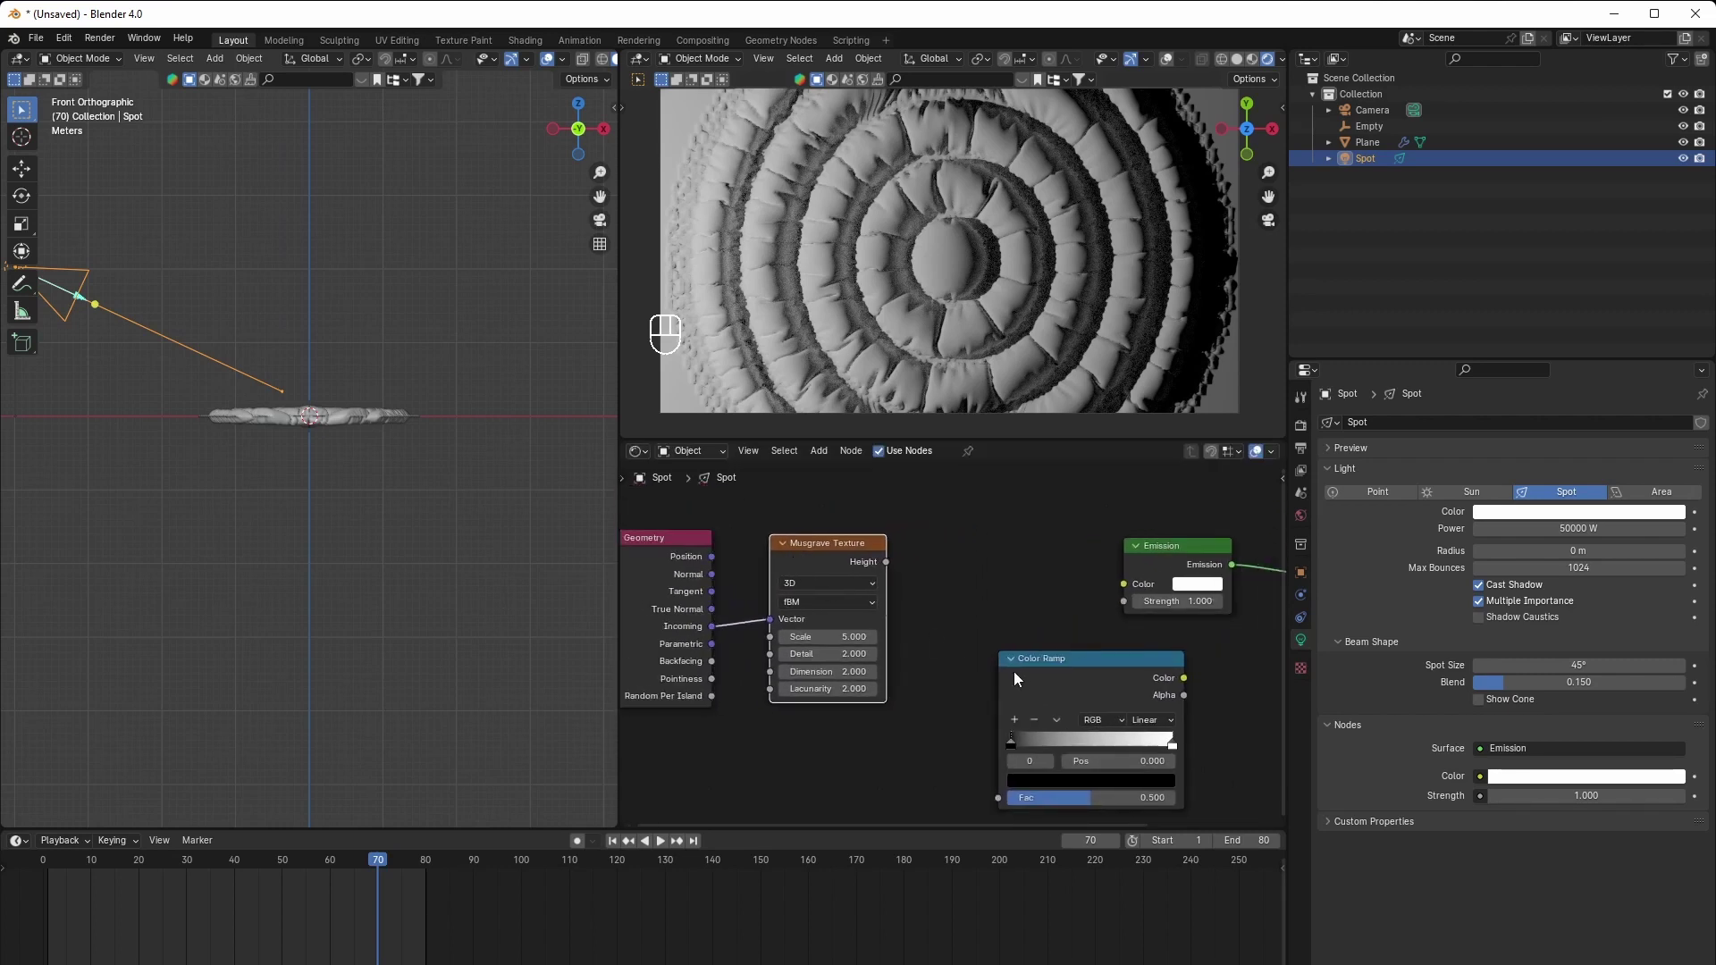
pyautogui.moveTo(1015, 679); pyautogui.dragTo(911, 691)
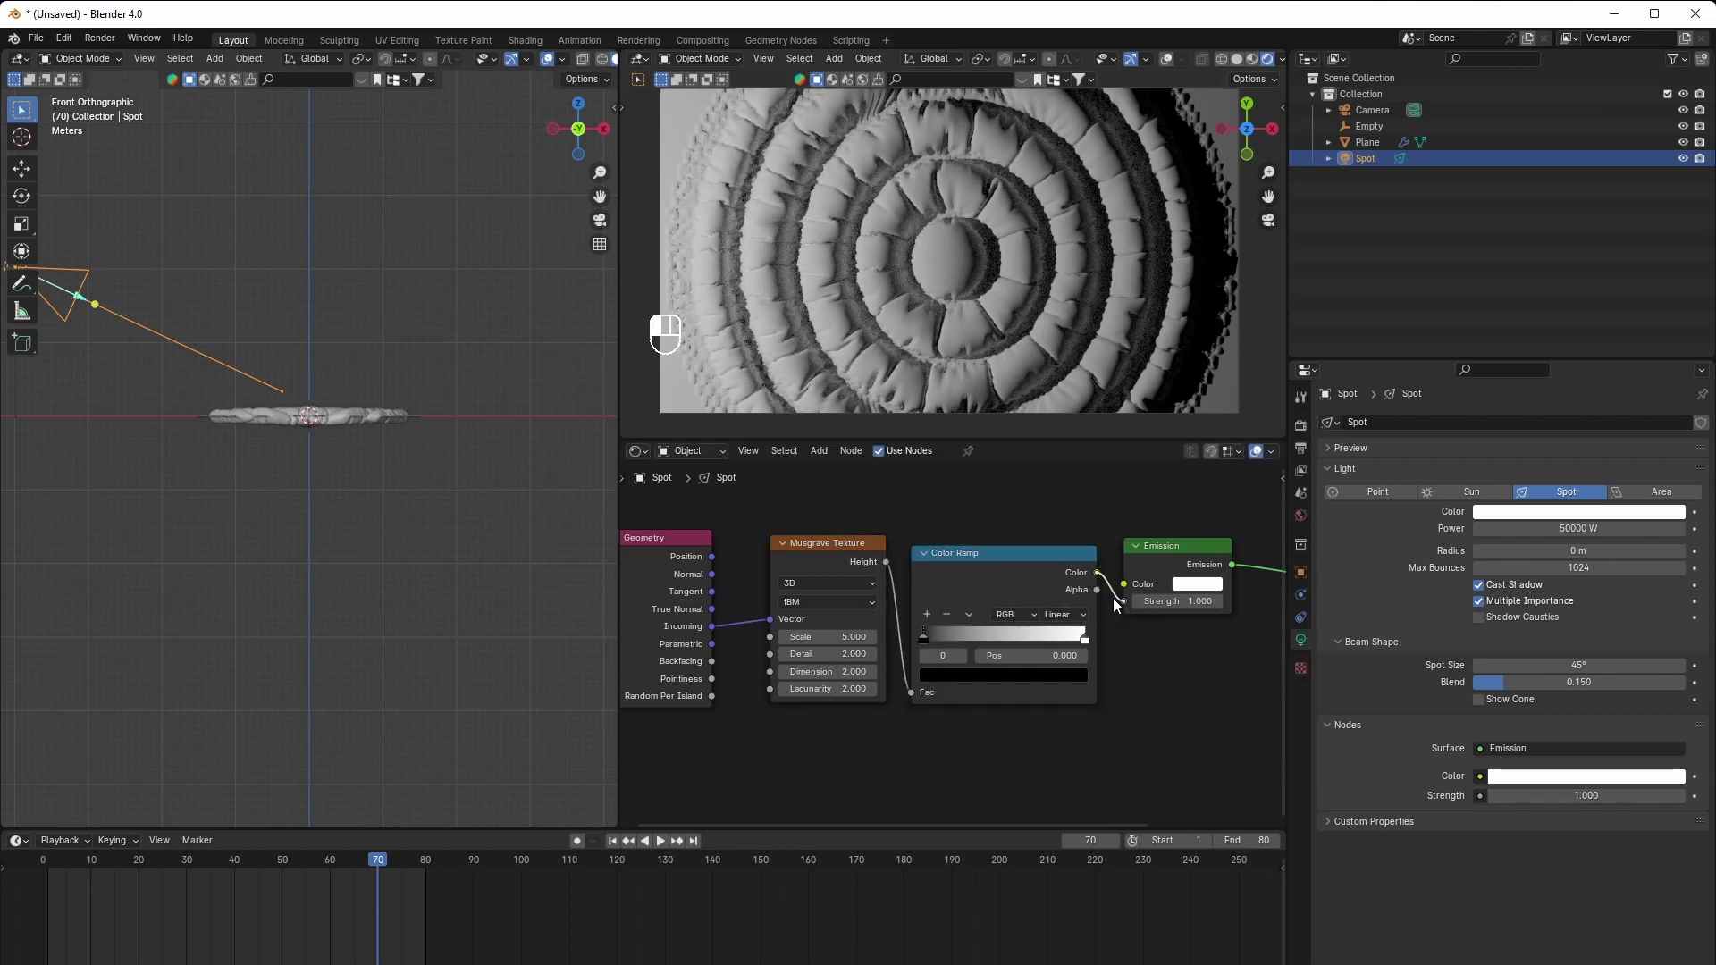
pyautogui.moveTo(1113, 598); pyautogui.dragTo(1120, 585)
pyautogui.keyDown('ctrl'); pyautogui.hscroll(2, 1122, 620); pyautogui.keyUp('ctrl')
# Set the Emission node's strength to 3 and the Musgrave Texture's scale to about 17.8
pyautogui.click(1124, 606)
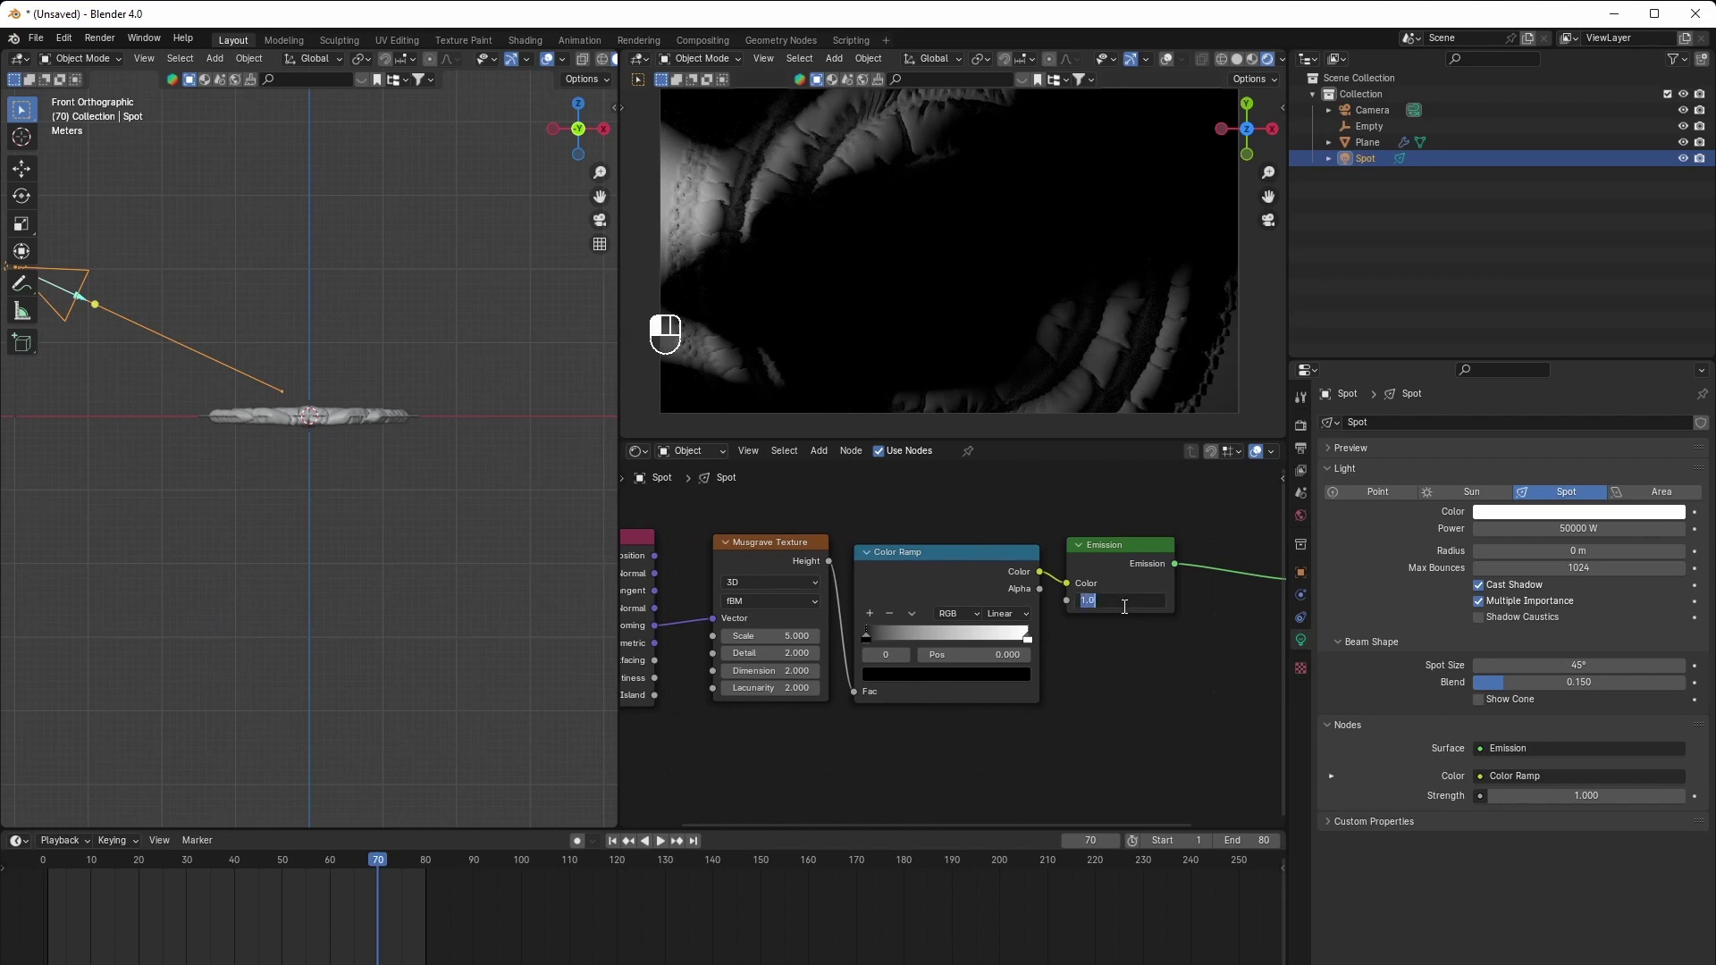
pyautogui.write('3')
pyautogui.press('Return')
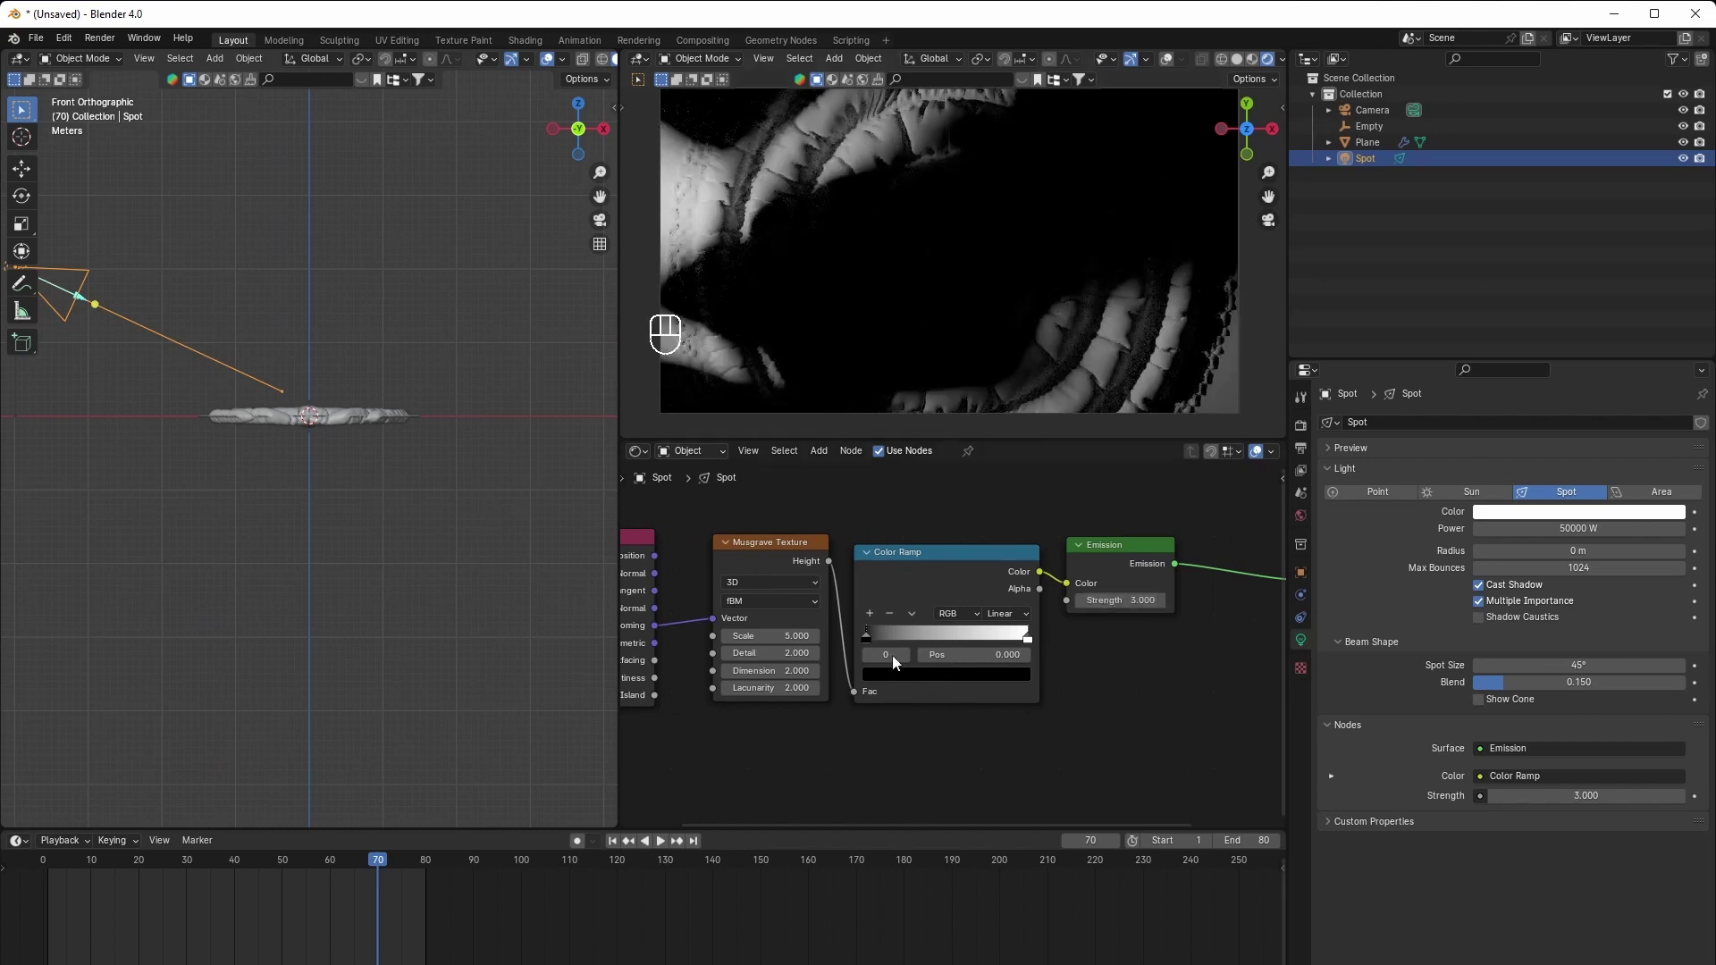
pyautogui.scroll(-2, 892, 656)
pyautogui.moveTo(894, 651); pyautogui.dragTo(938, 617, button='middle')
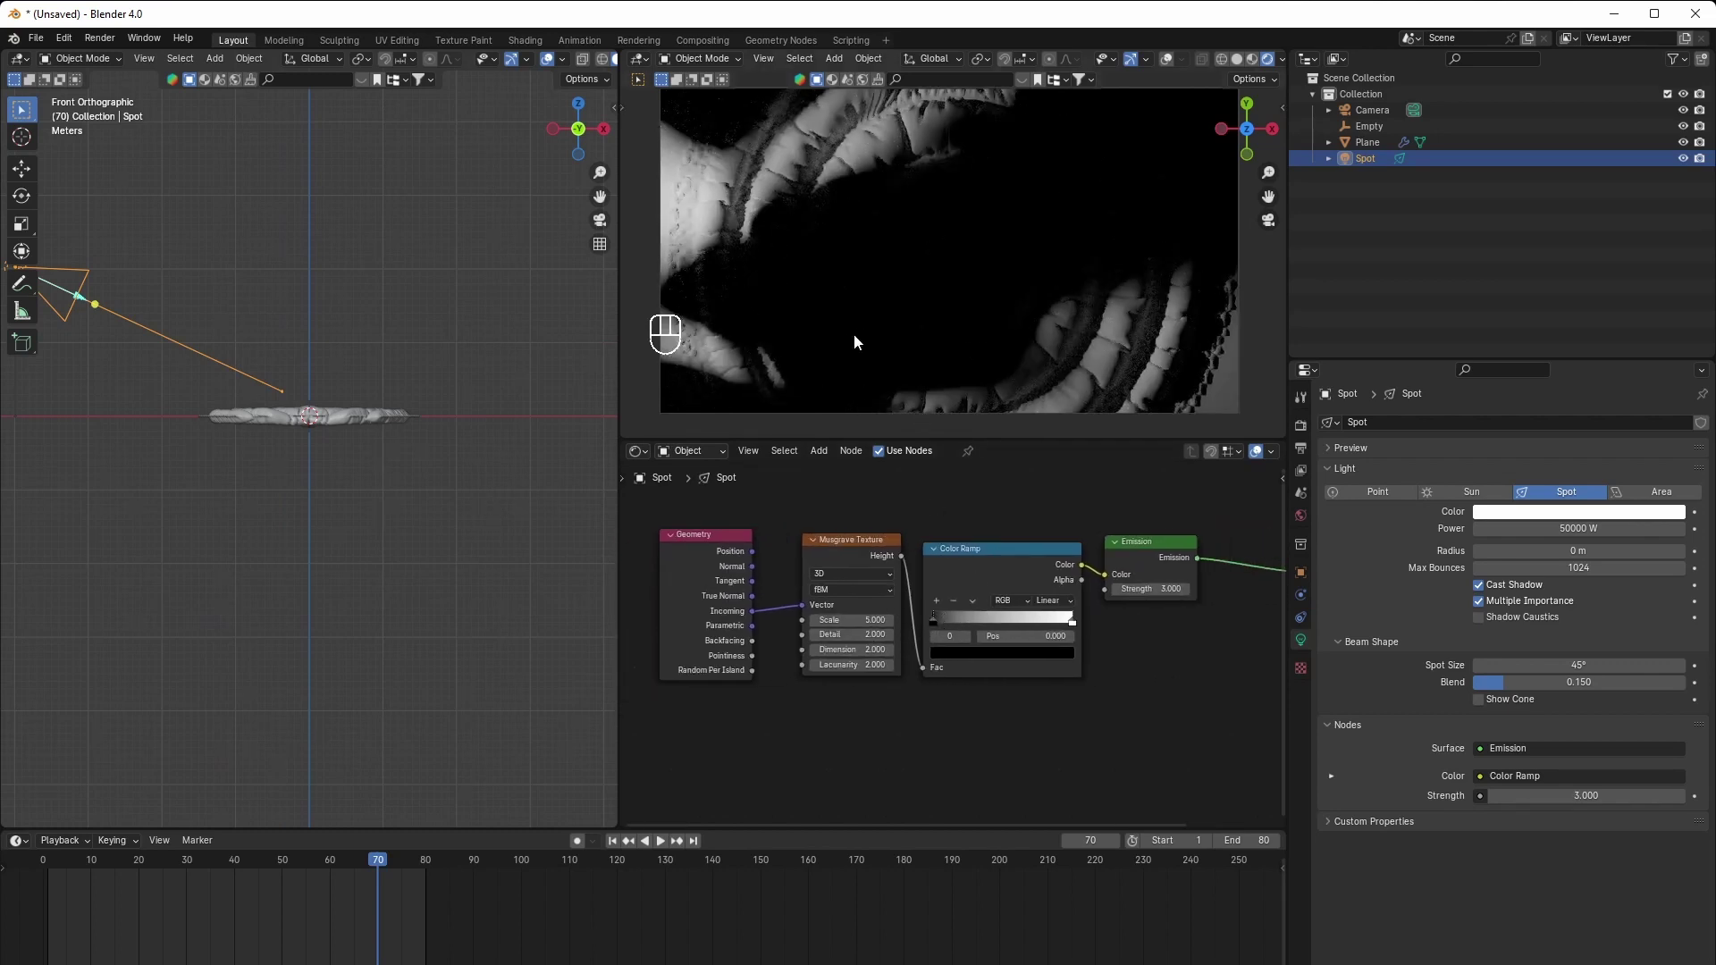
pyautogui.moveTo(847, 623); pyautogui.dragTo(1100, 623)
pyautogui.scroll(1, 1042, 765)
pyautogui.moveTo(1043, 768); pyautogui.dragTo(1026, 798, button='middle')
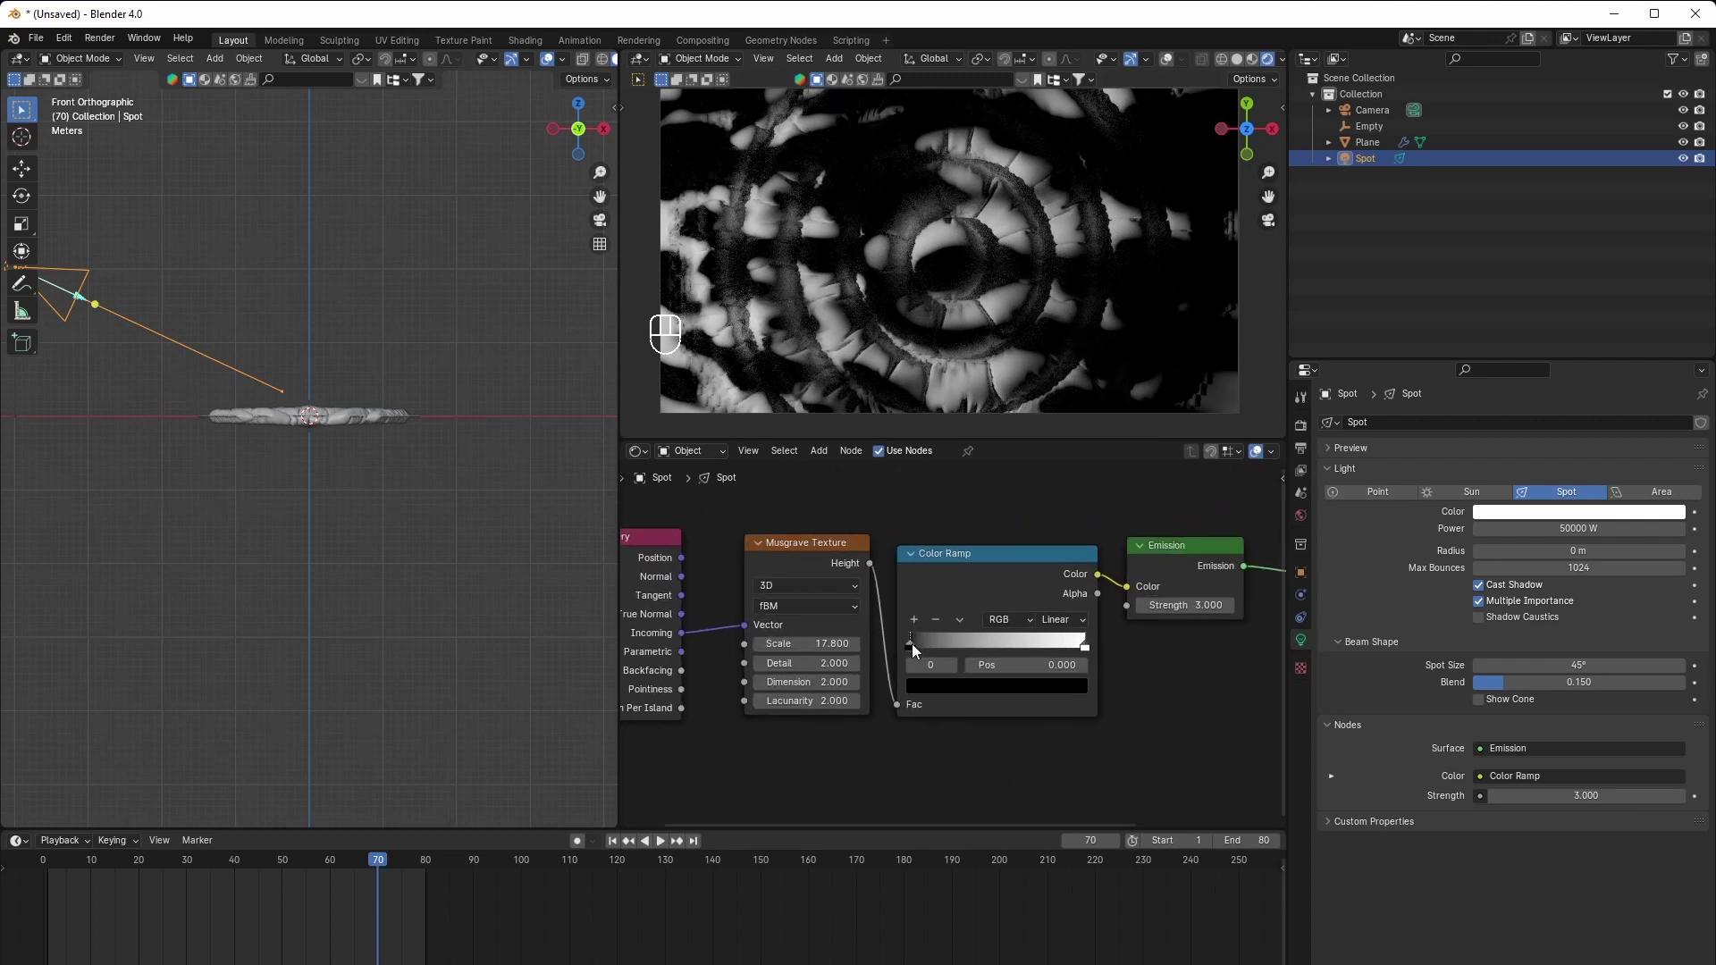
# Lighten the Color Ramp's black stop to a dark grey and move its white stop to about position 0.344
pyautogui.click(945, 685)
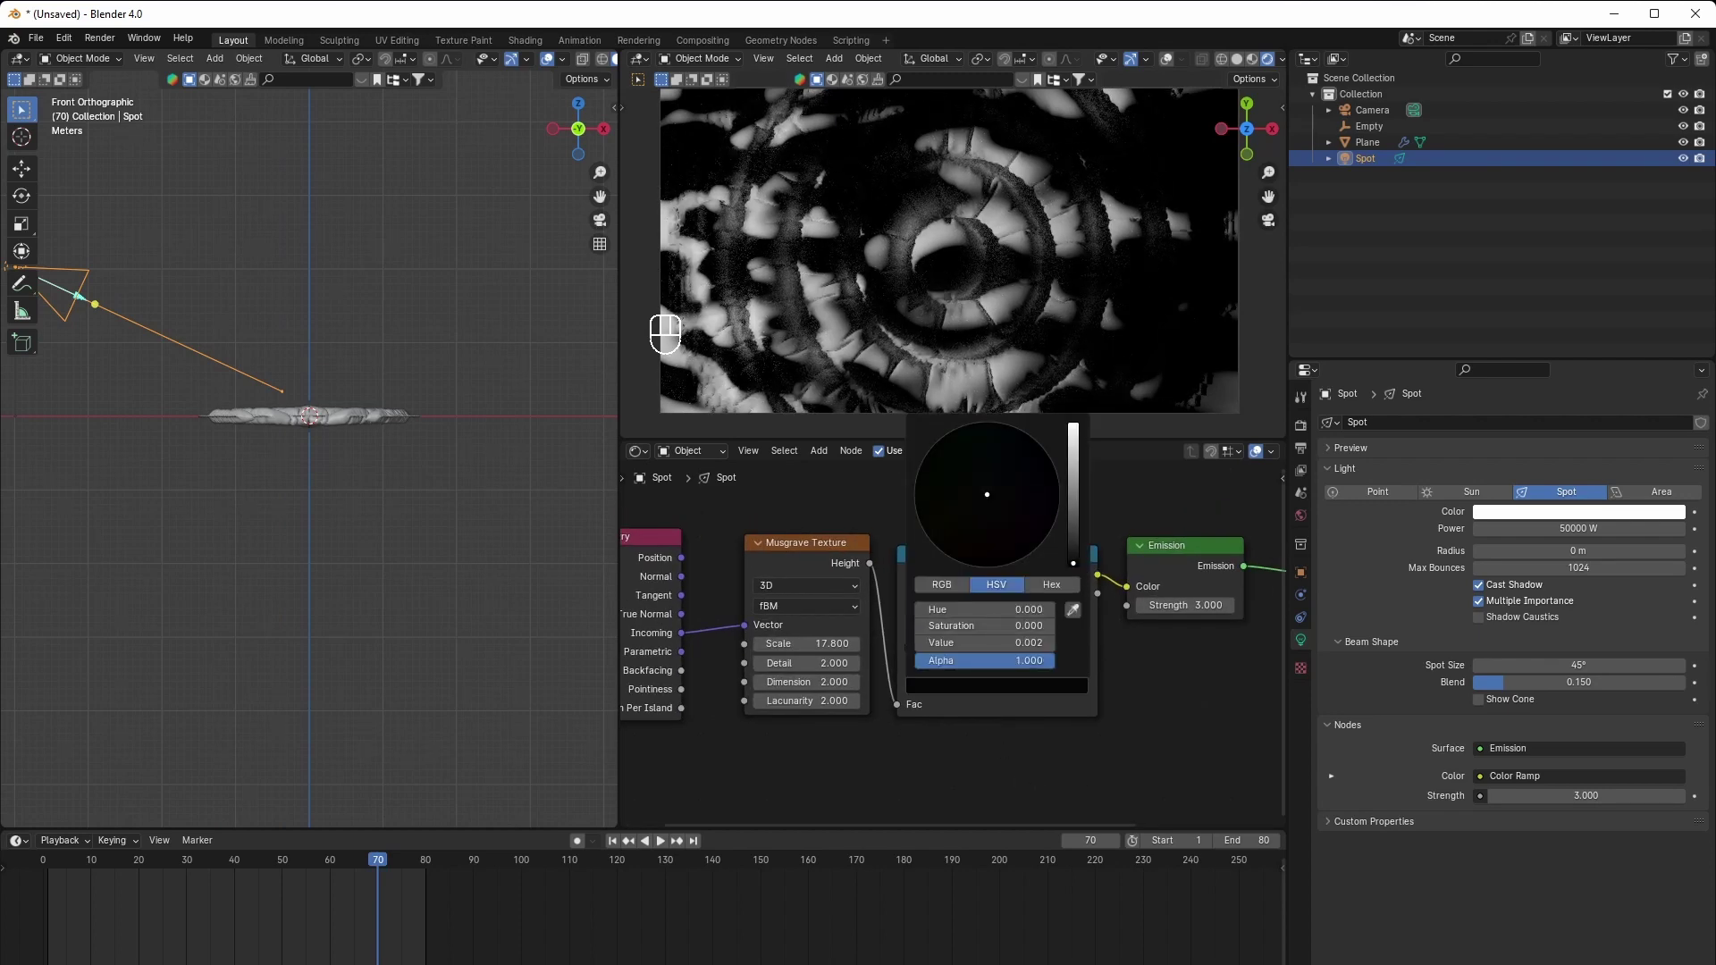
pyautogui.moveTo(1074, 563); pyautogui.dragTo(1073, 521)
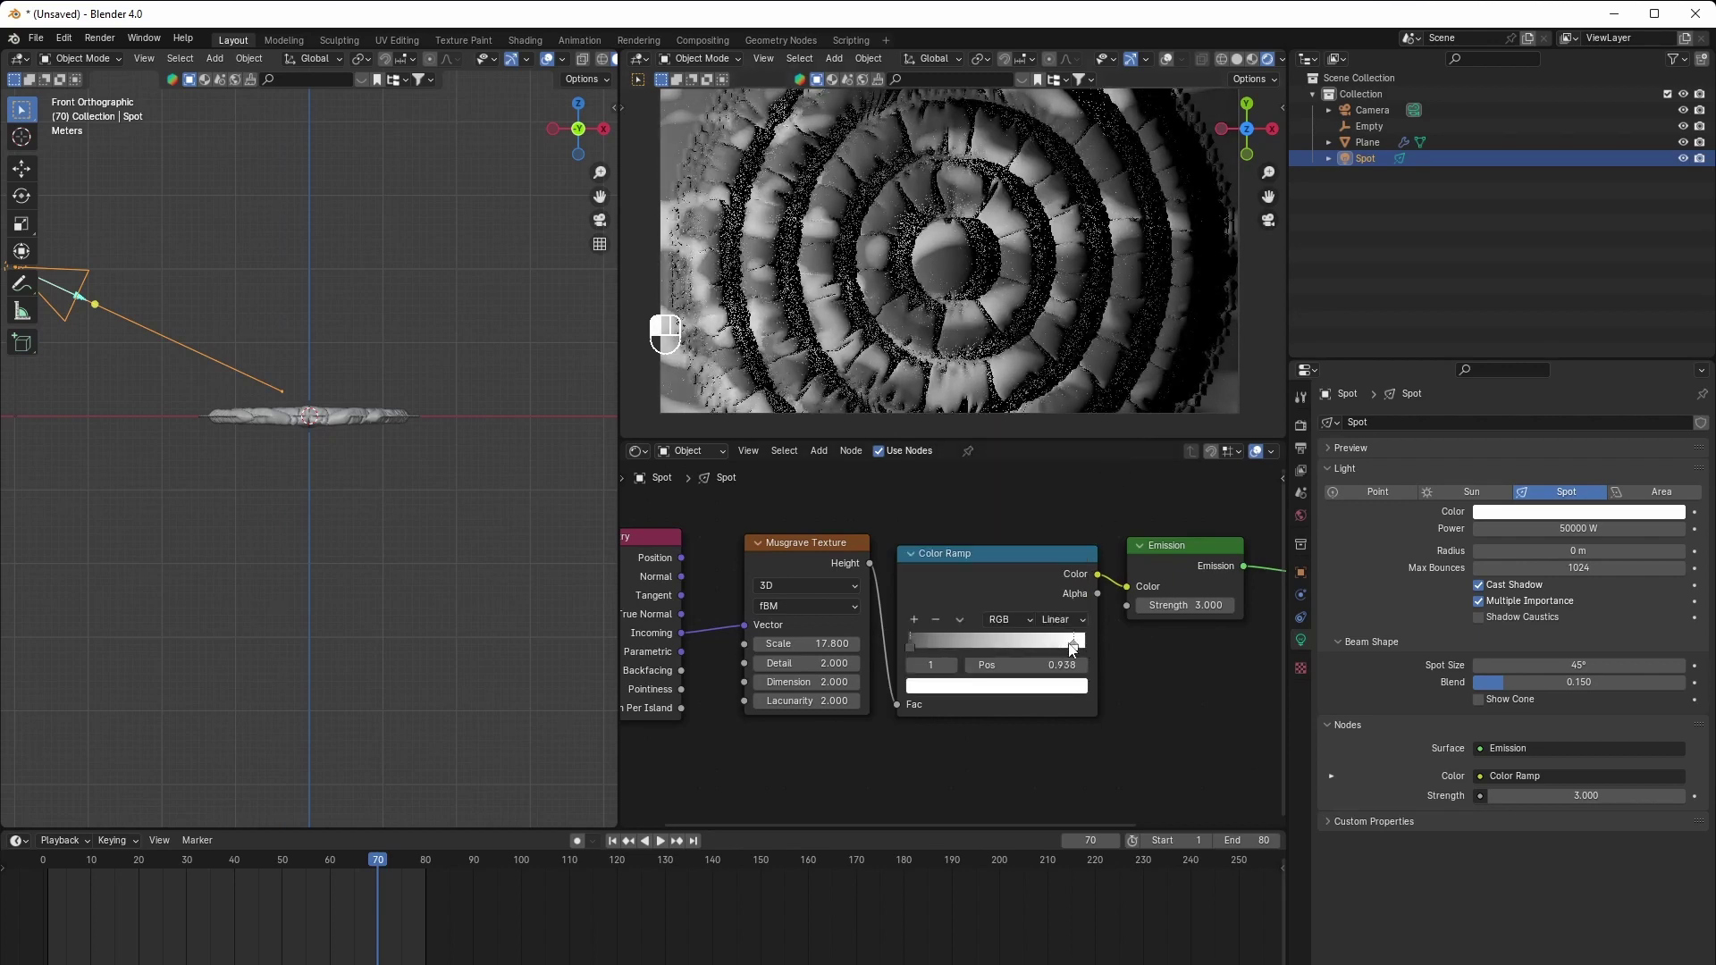
pyautogui.moveTo(1082, 644); pyautogui.dragTo(966, 651)
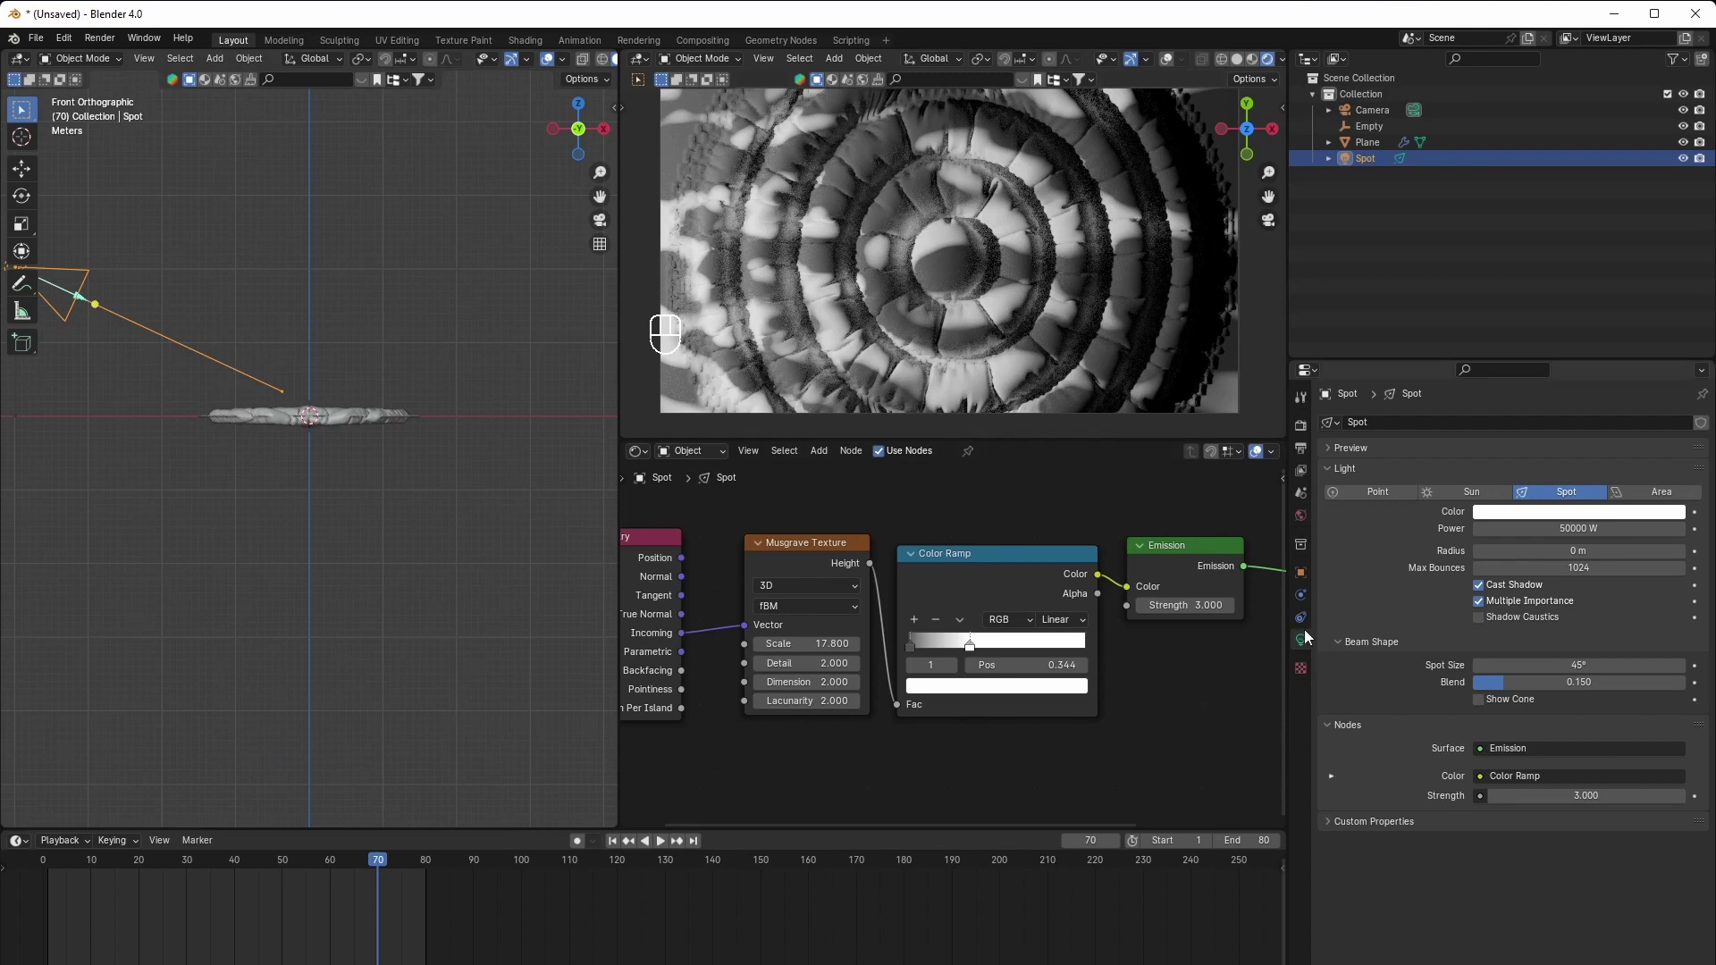
# Set the spot light's radius to about 0.57 m and the Emission node's strength to 5
pyautogui.moveTo(1579, 551); pyautogui.dragTo(1530, 551)
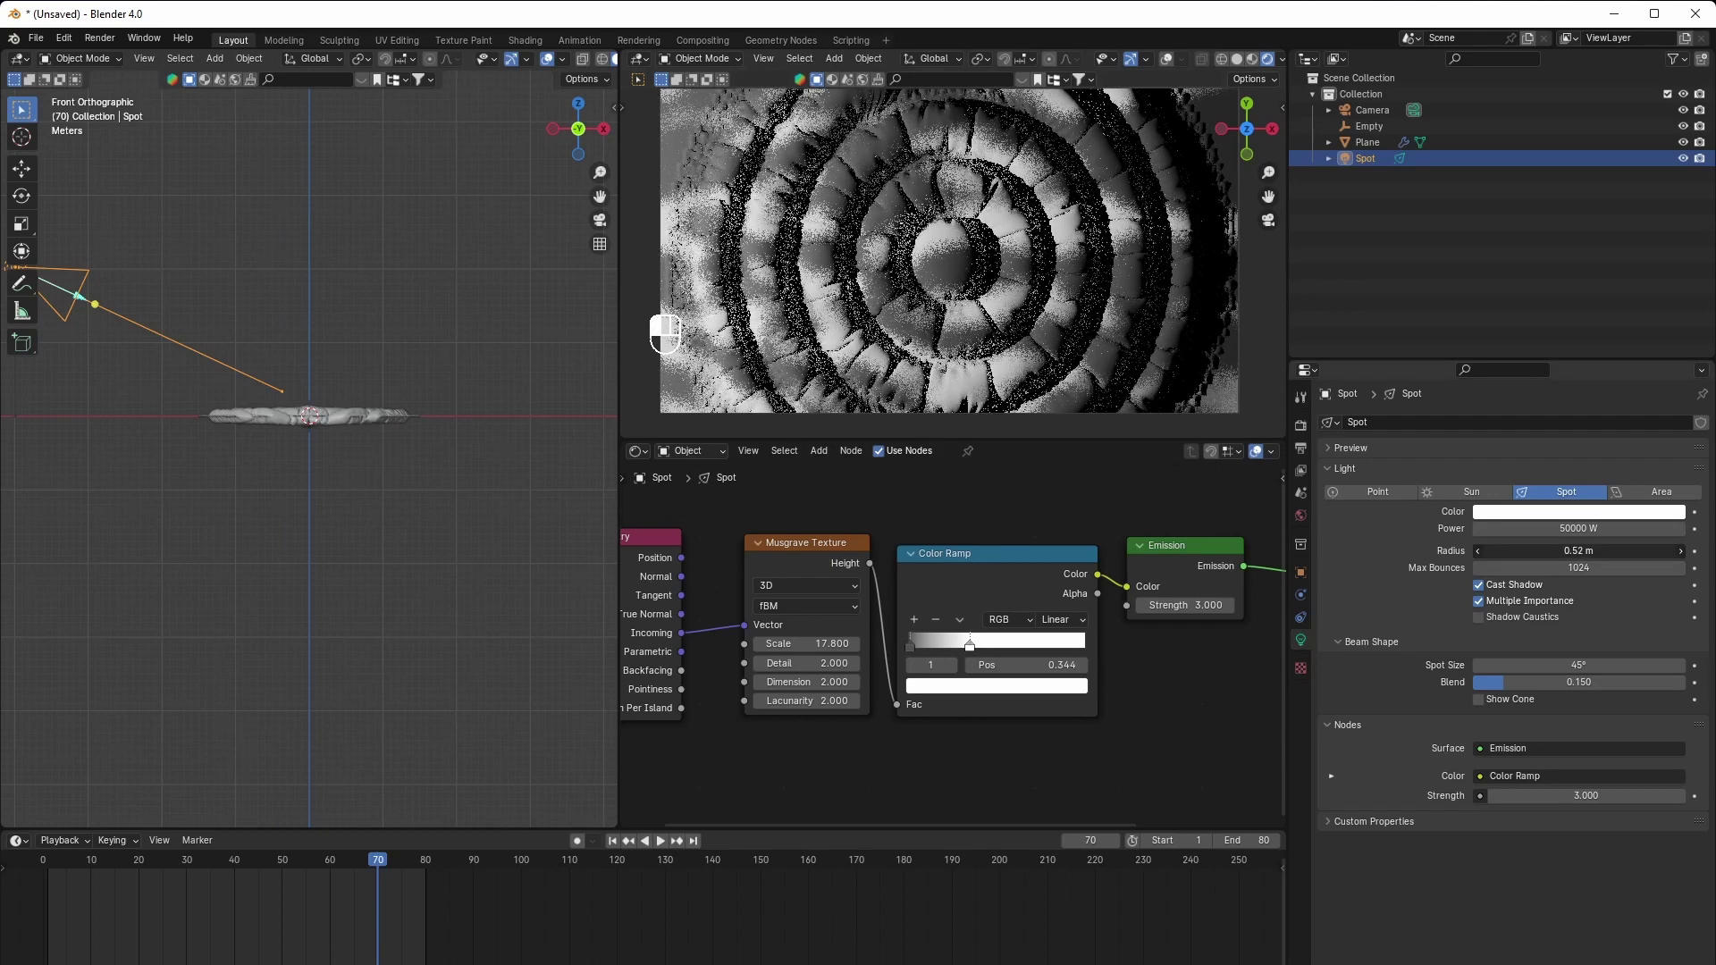
pyautogui.click(1179, 605)
pyautogui.write('5')
pyautogui.press('Return')
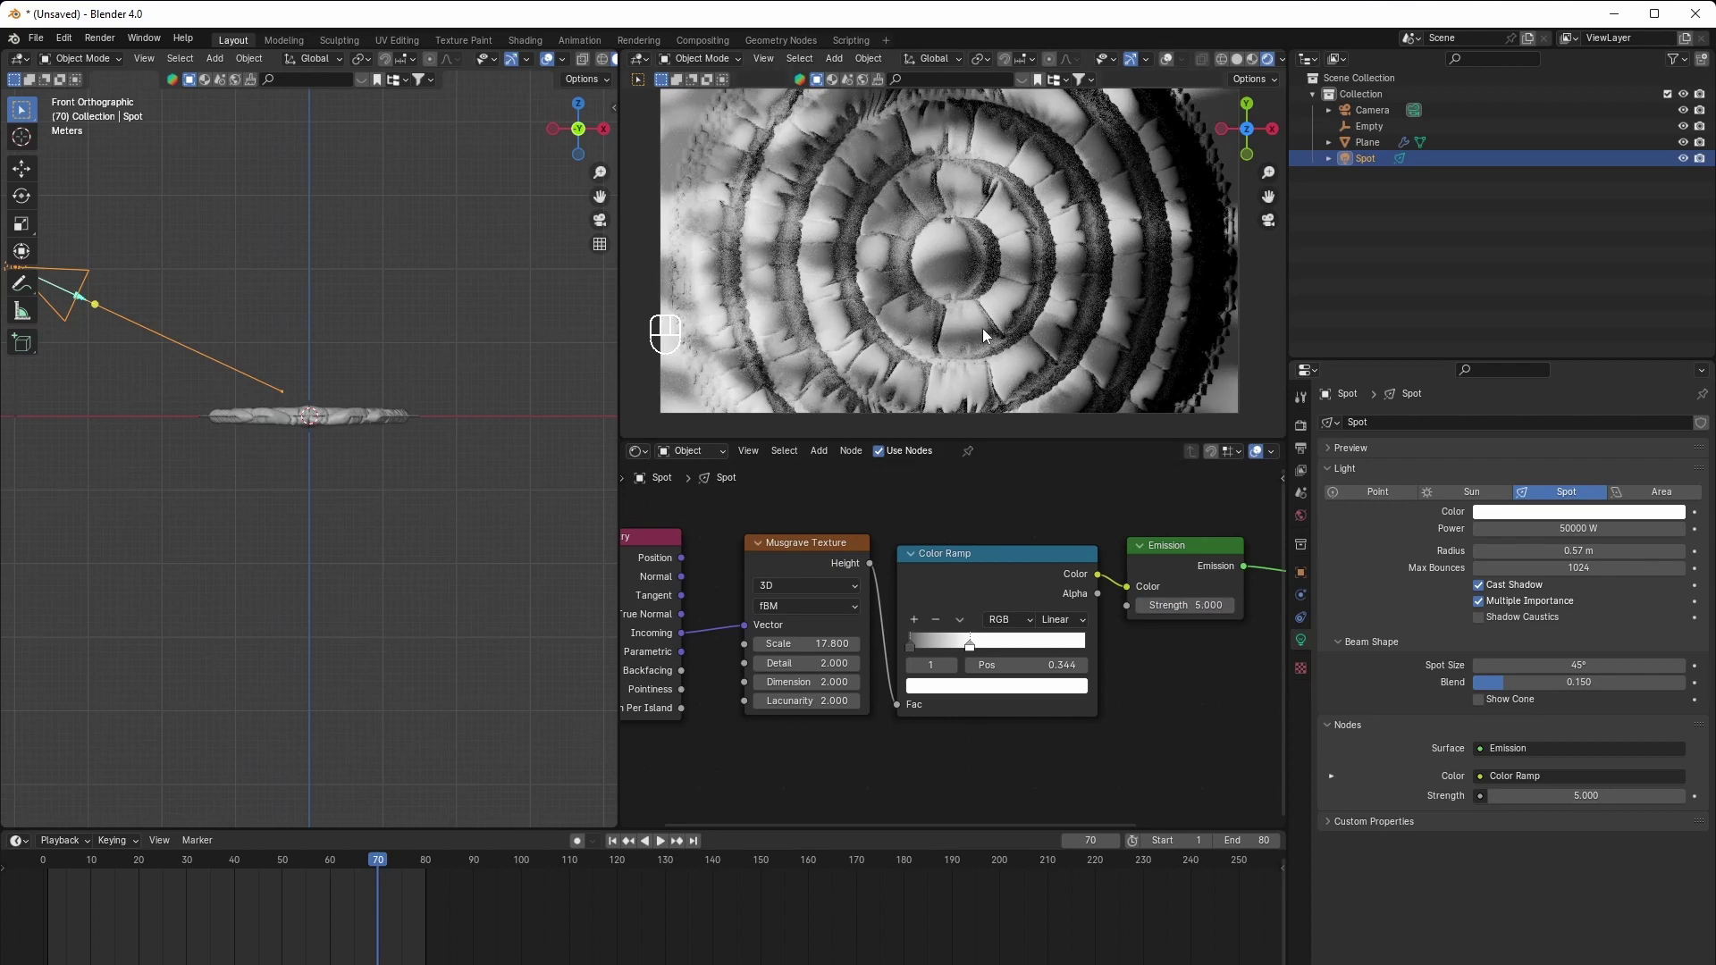
pyautogui.scroll(-2, 984, 331)
pyautogui.scroll(2, 978, 326)
# Go to frame 62 and lower the camera about 5 m along the global Z axis
pyautogui.moveTo(387, 860); pyautogui.dragTo(340, 860)
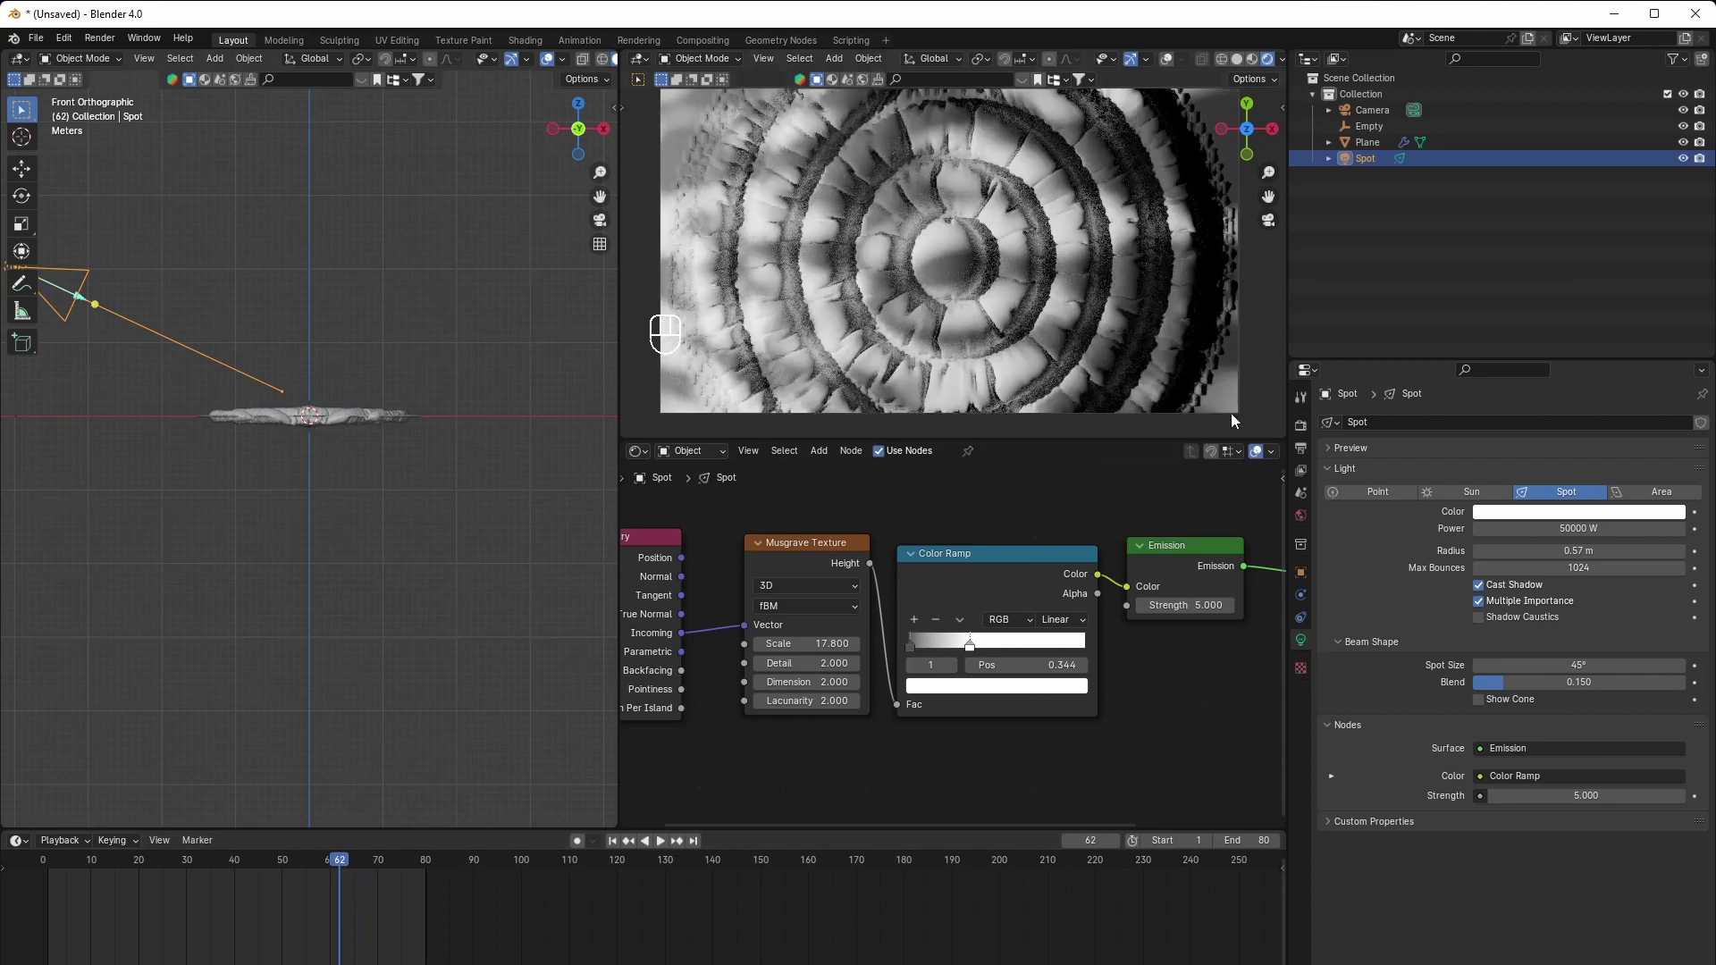
pyautogui.click(1231, 413)
pyautogui.scroll(-5, 438, 427)
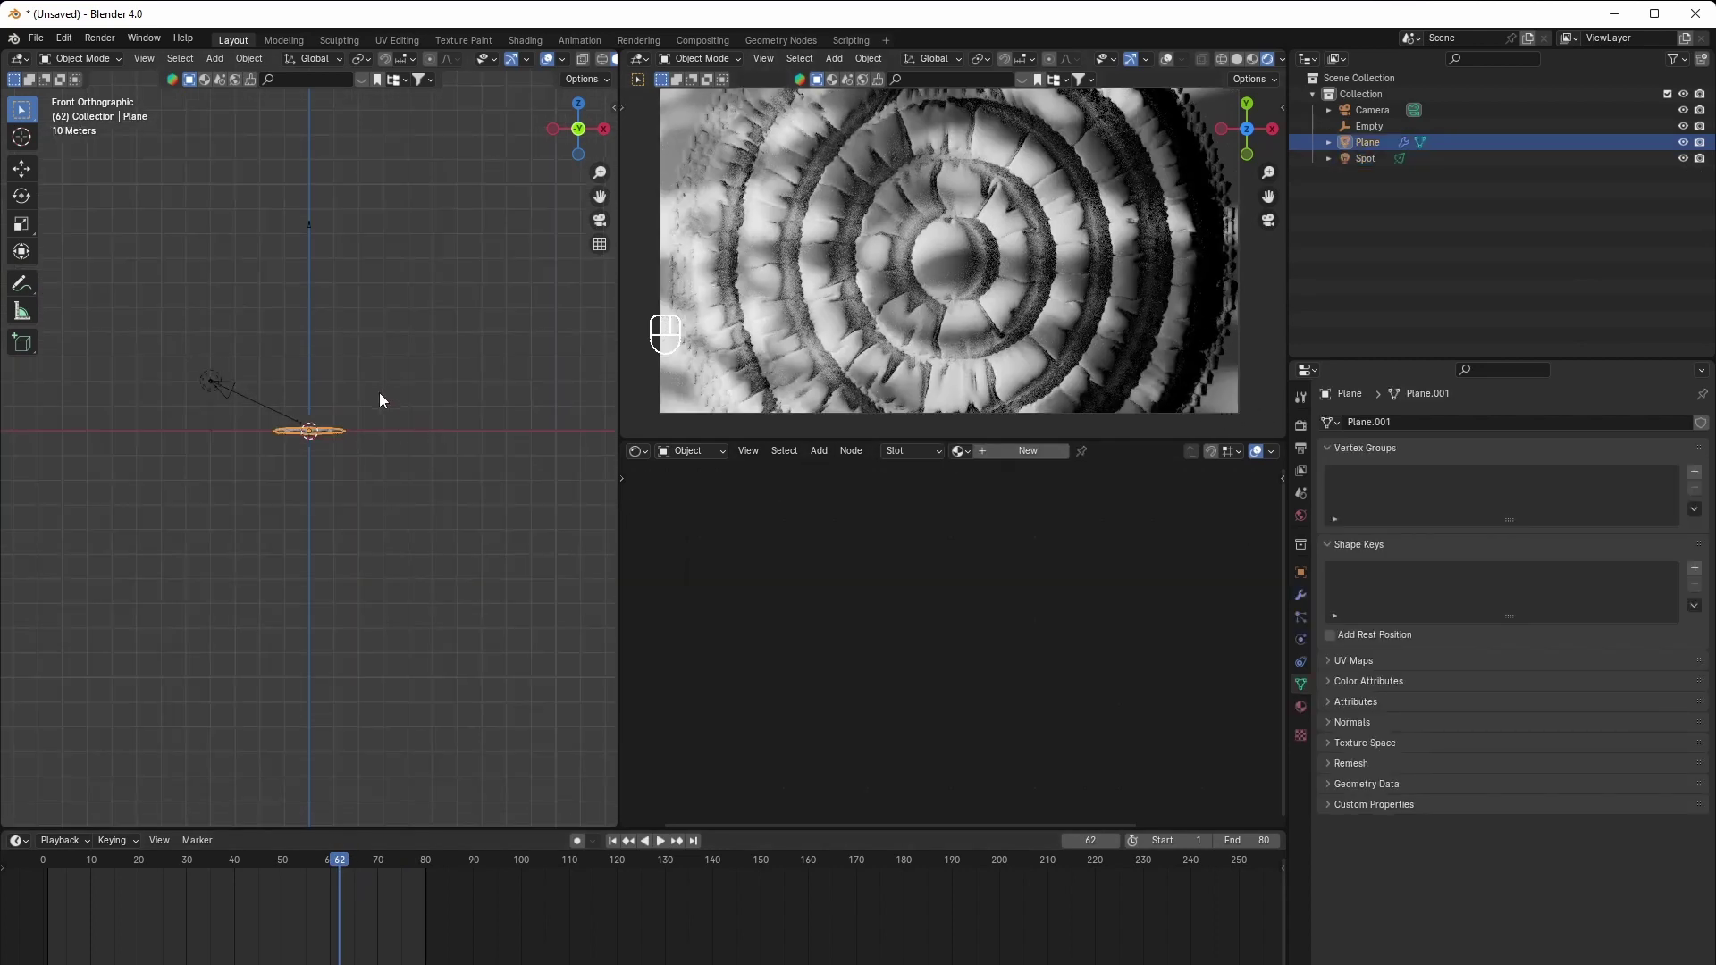
pyautogui.moveTo(380, 394); pyautogui.dragTo(346, 267, button='middle')
pyautogui.click(309, 209)
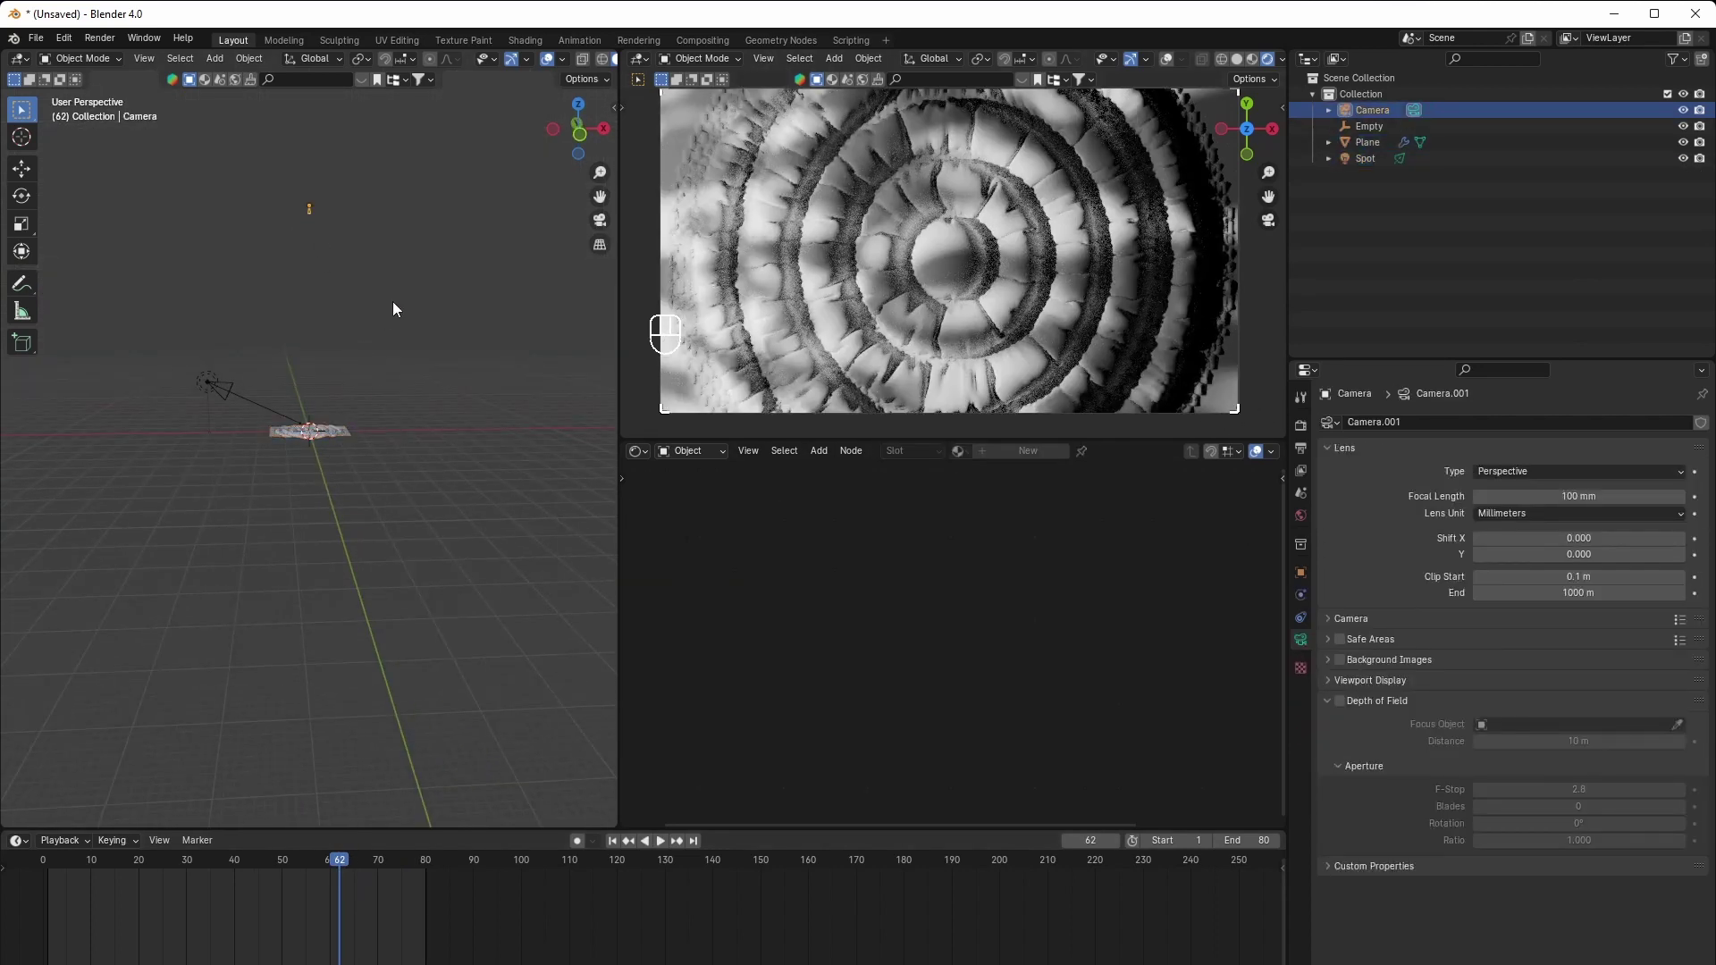
pyautogui.press('g')
pyautogui.press('z')
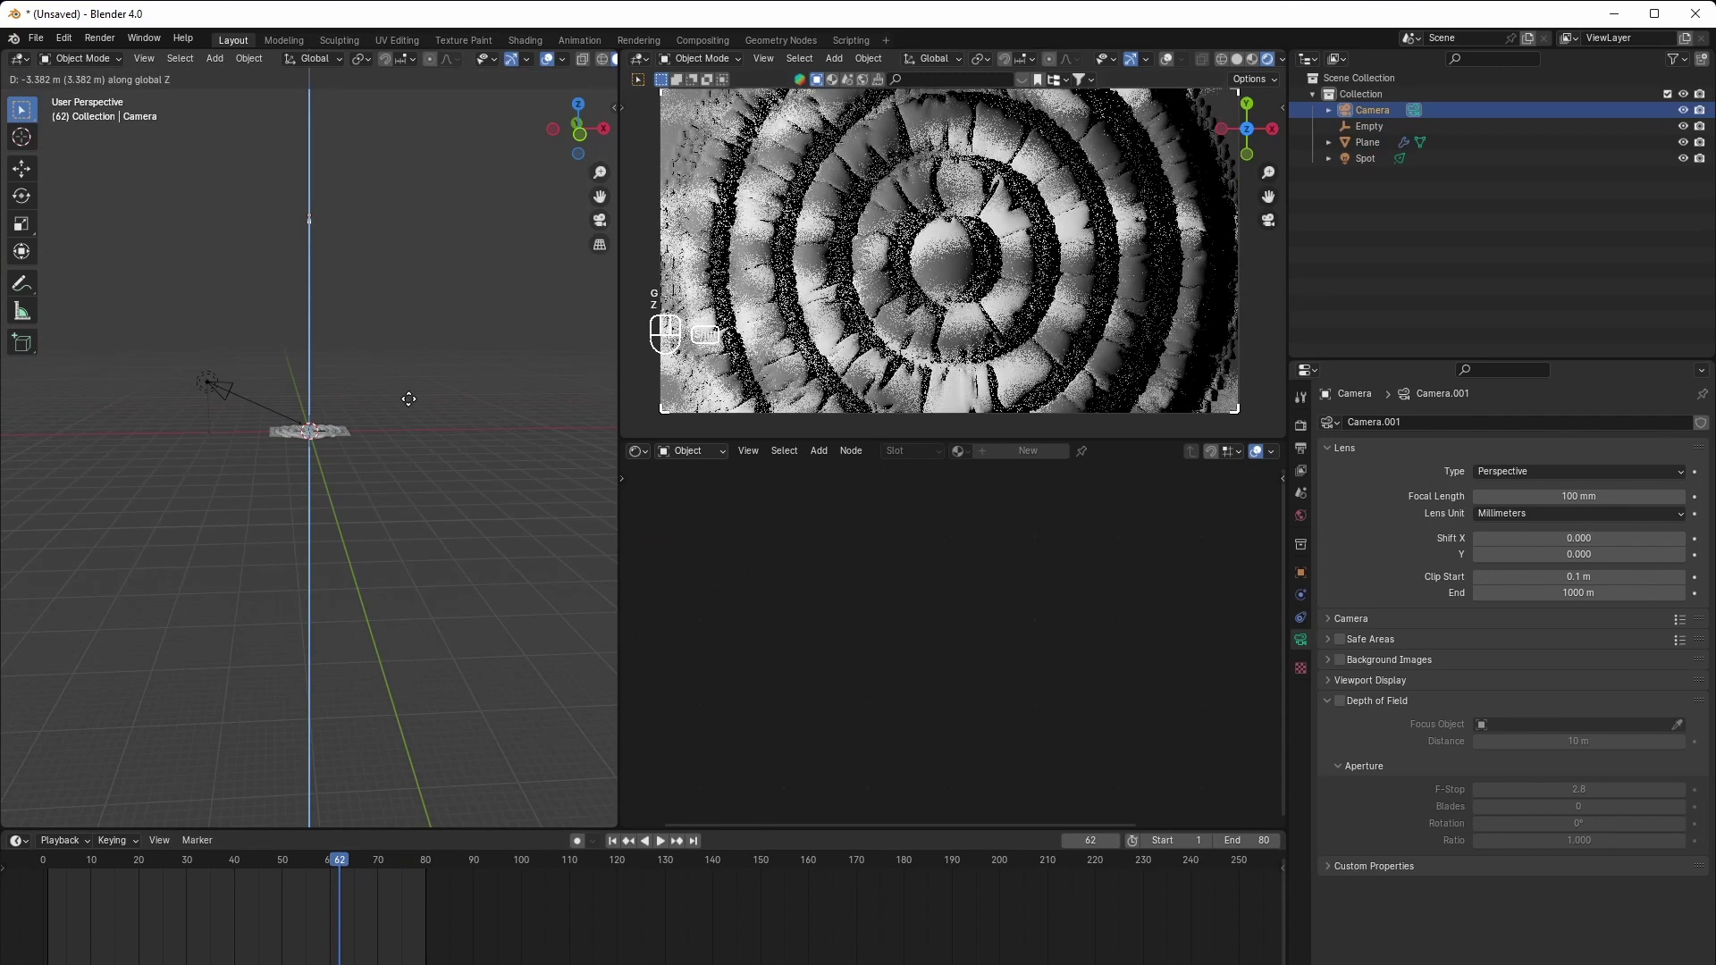
pyautogui.click(422, 442)
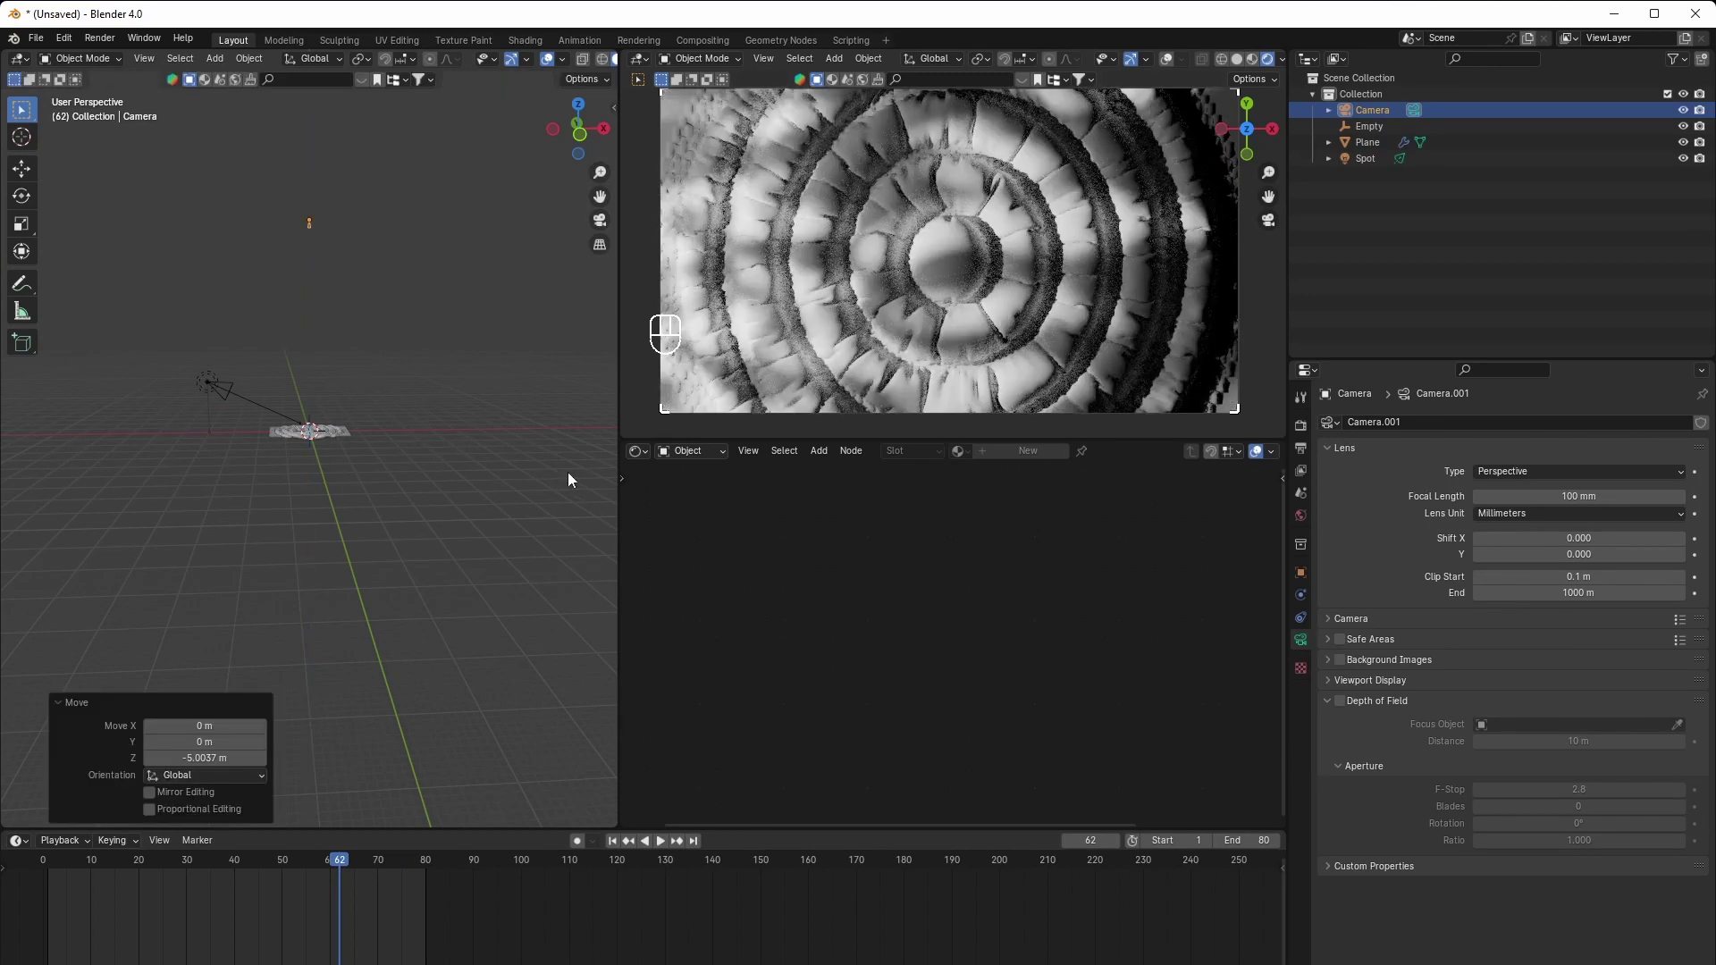
# Set the spot light's Musgrave scale to about 22.8 and move the Color Ramp's white stop to about 0.138
pyautogui.click(234, 399)
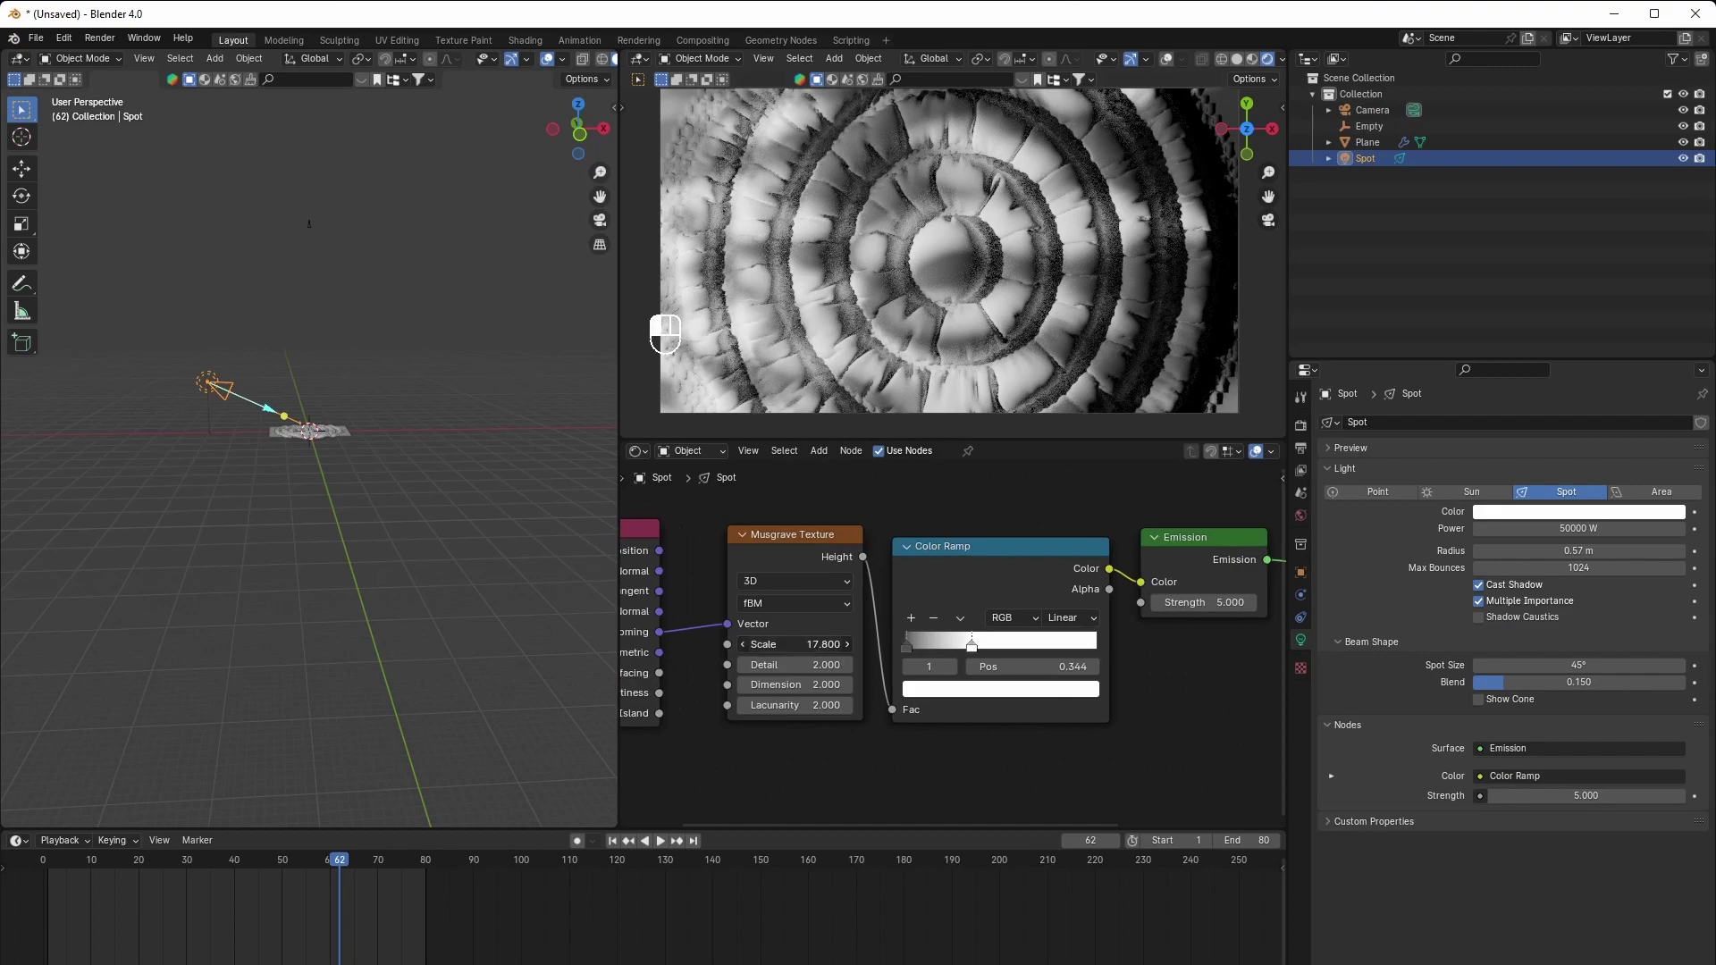
pyautogui.moveTo(793, 645); pyautogui.dragTo(821, 644)
pyautogui.moveTo(980, 654)
pyautogui.mouseDown()
pyautogui.moveTo(917, 653)
pyautogui.moveTo(934, 654)
pyautogui.mouseUp()
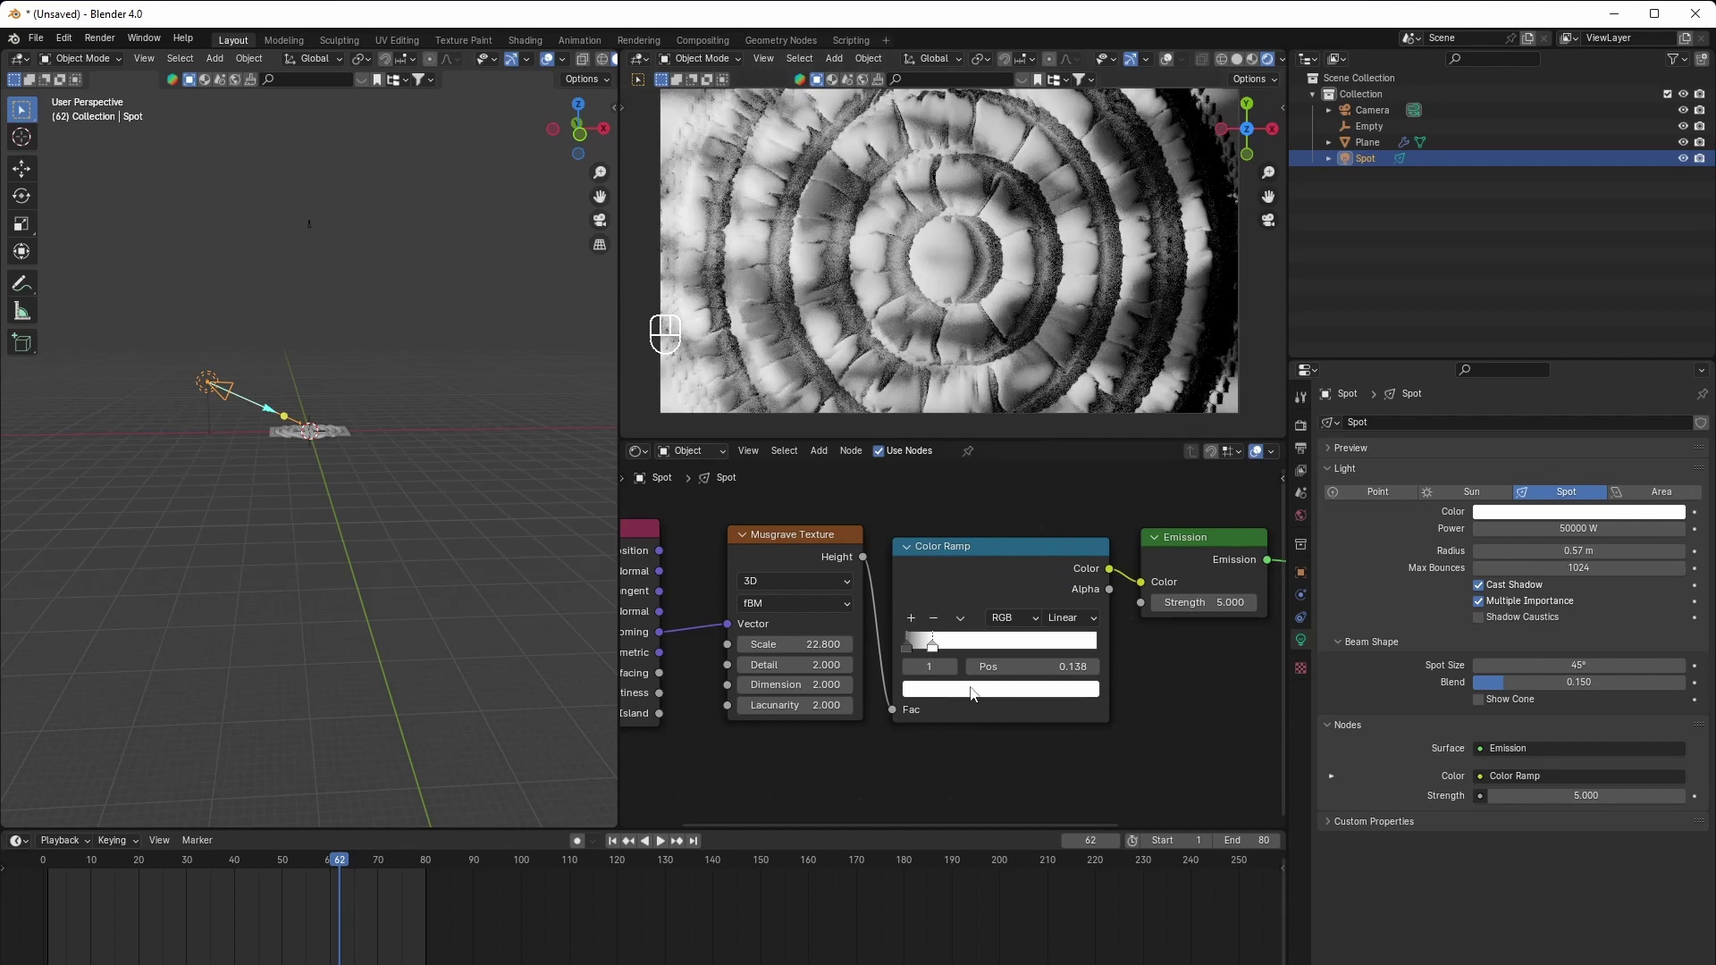
# Move the Geometry node farther away from the Musgrave Texture and switch the Musgrave's dimensions to 4D
pyautogui.scroll(-3, 971, 690)
pyautogui.moveTo(971, 691); pyautogui.dragTo(1086, 601, button='middle')
pyautogui.moveTo(785, 470); pyautogui.dragTo(703, 474)
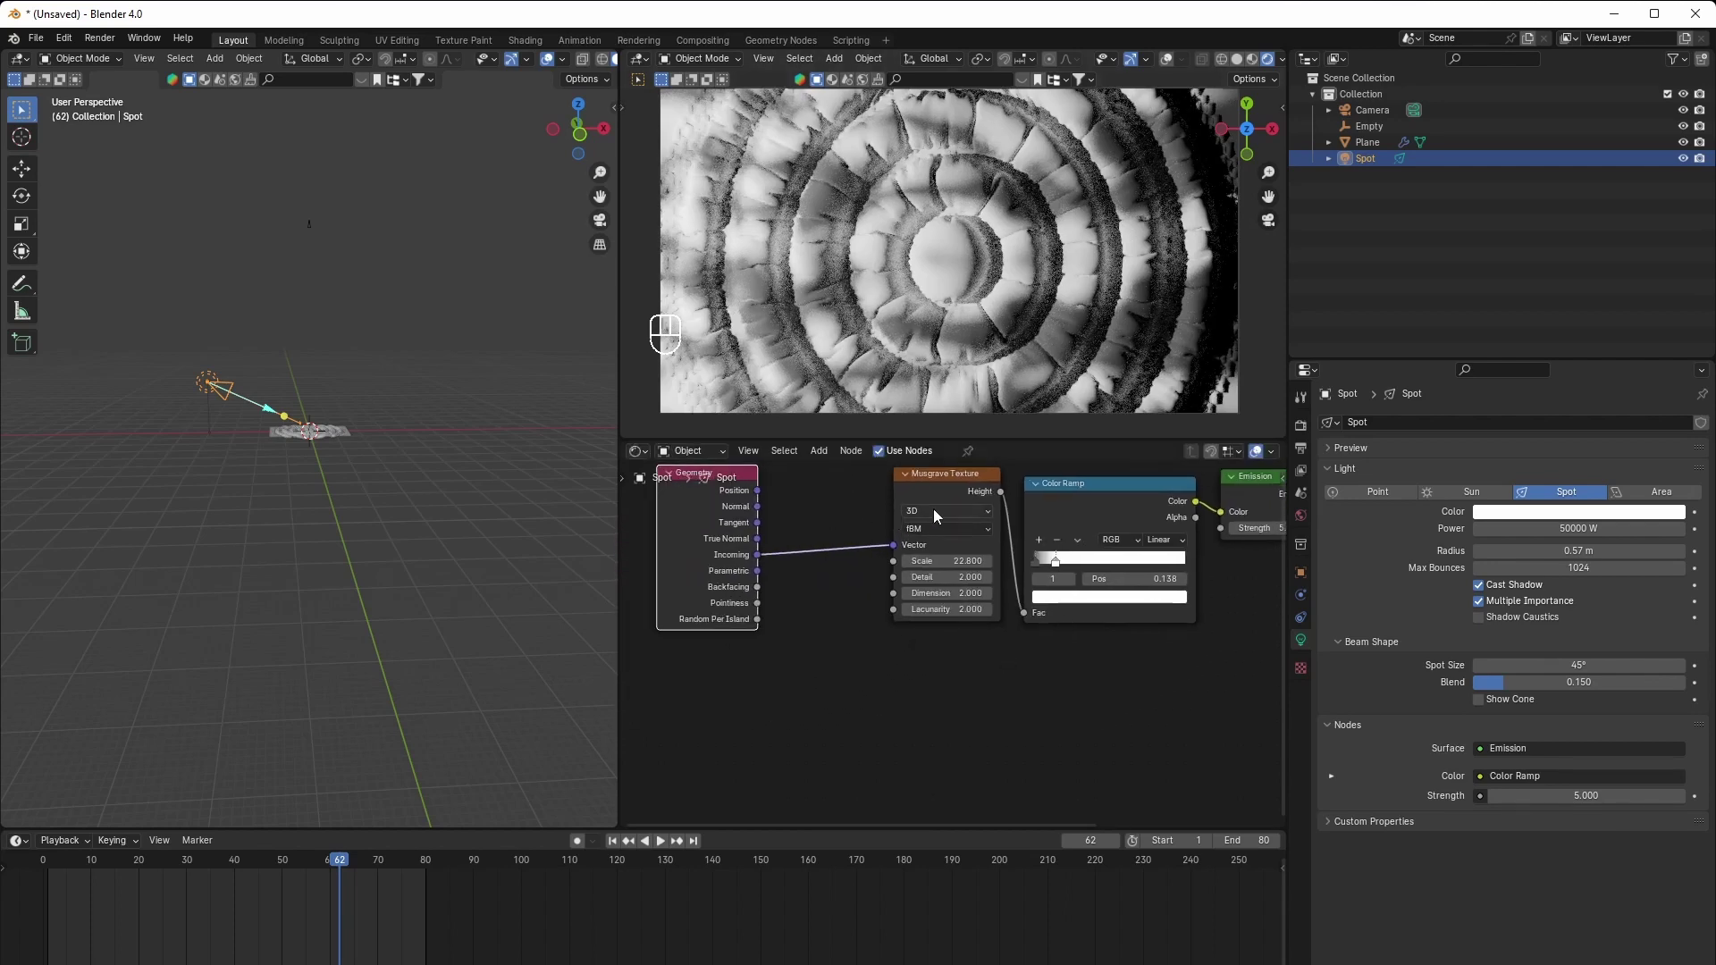
pyautogui.click(934, 507)
pyautogui.click(931, 565)
pyautogui.scroll(2, 951, 681)
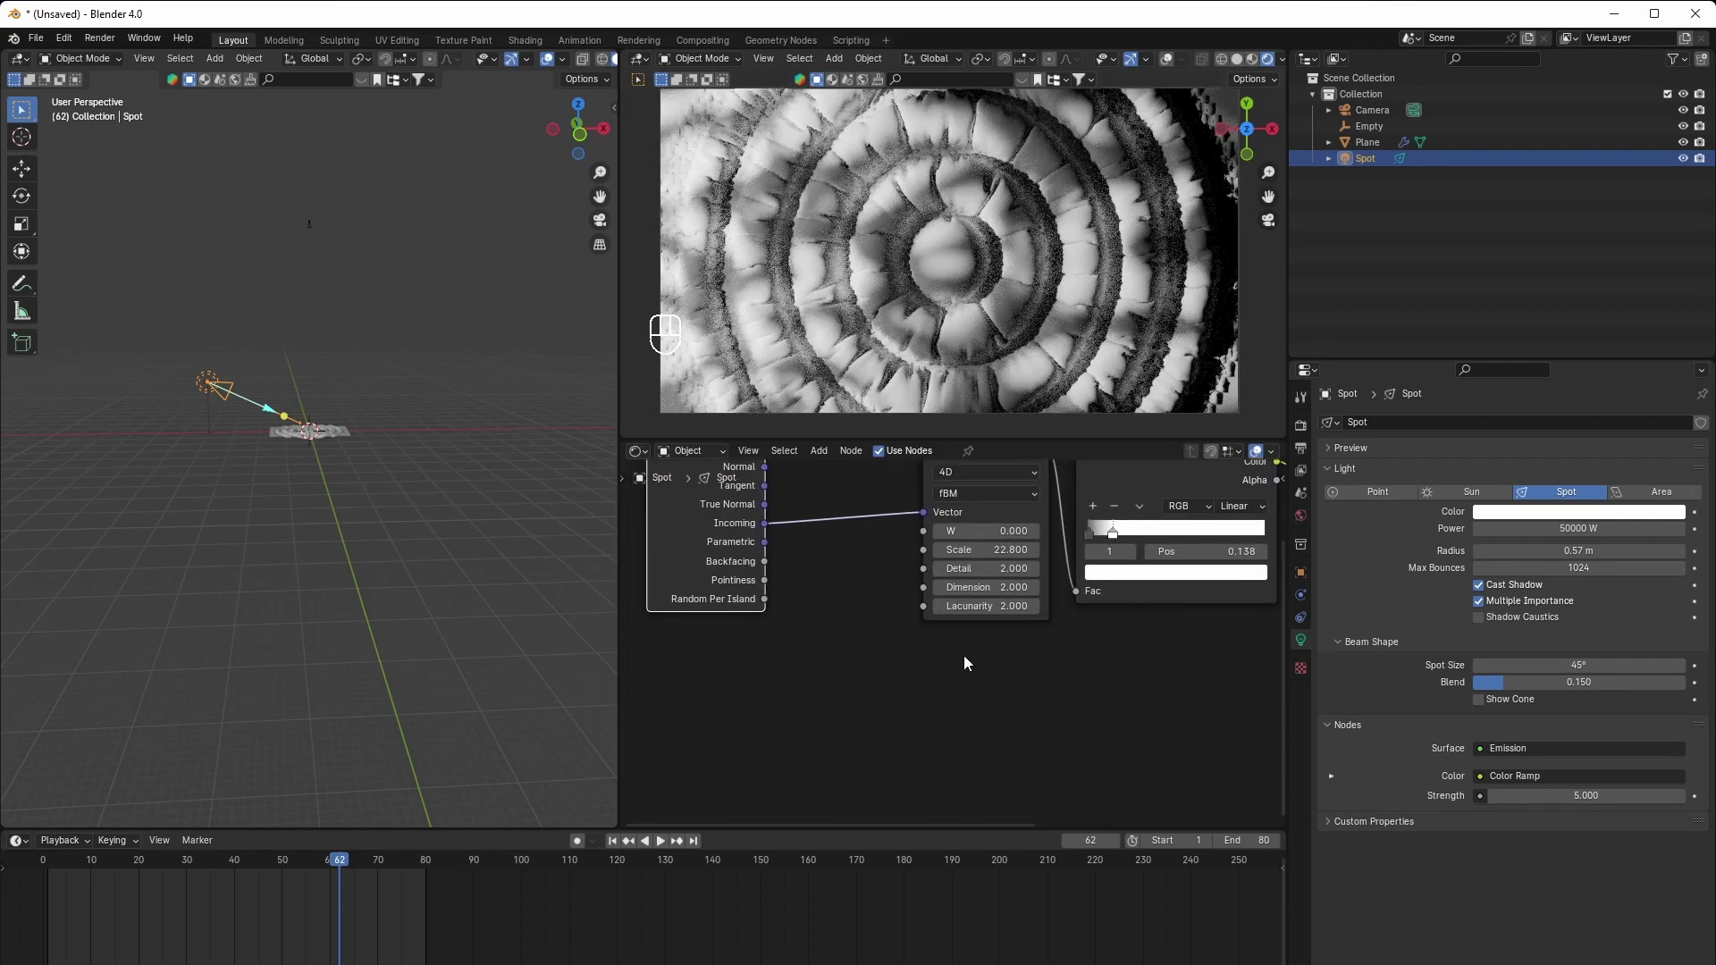
# Add a Value node below the Geometry node and connect it to the Musgrave Texture's W input
pyautogui.hotkey('shift', 'a')
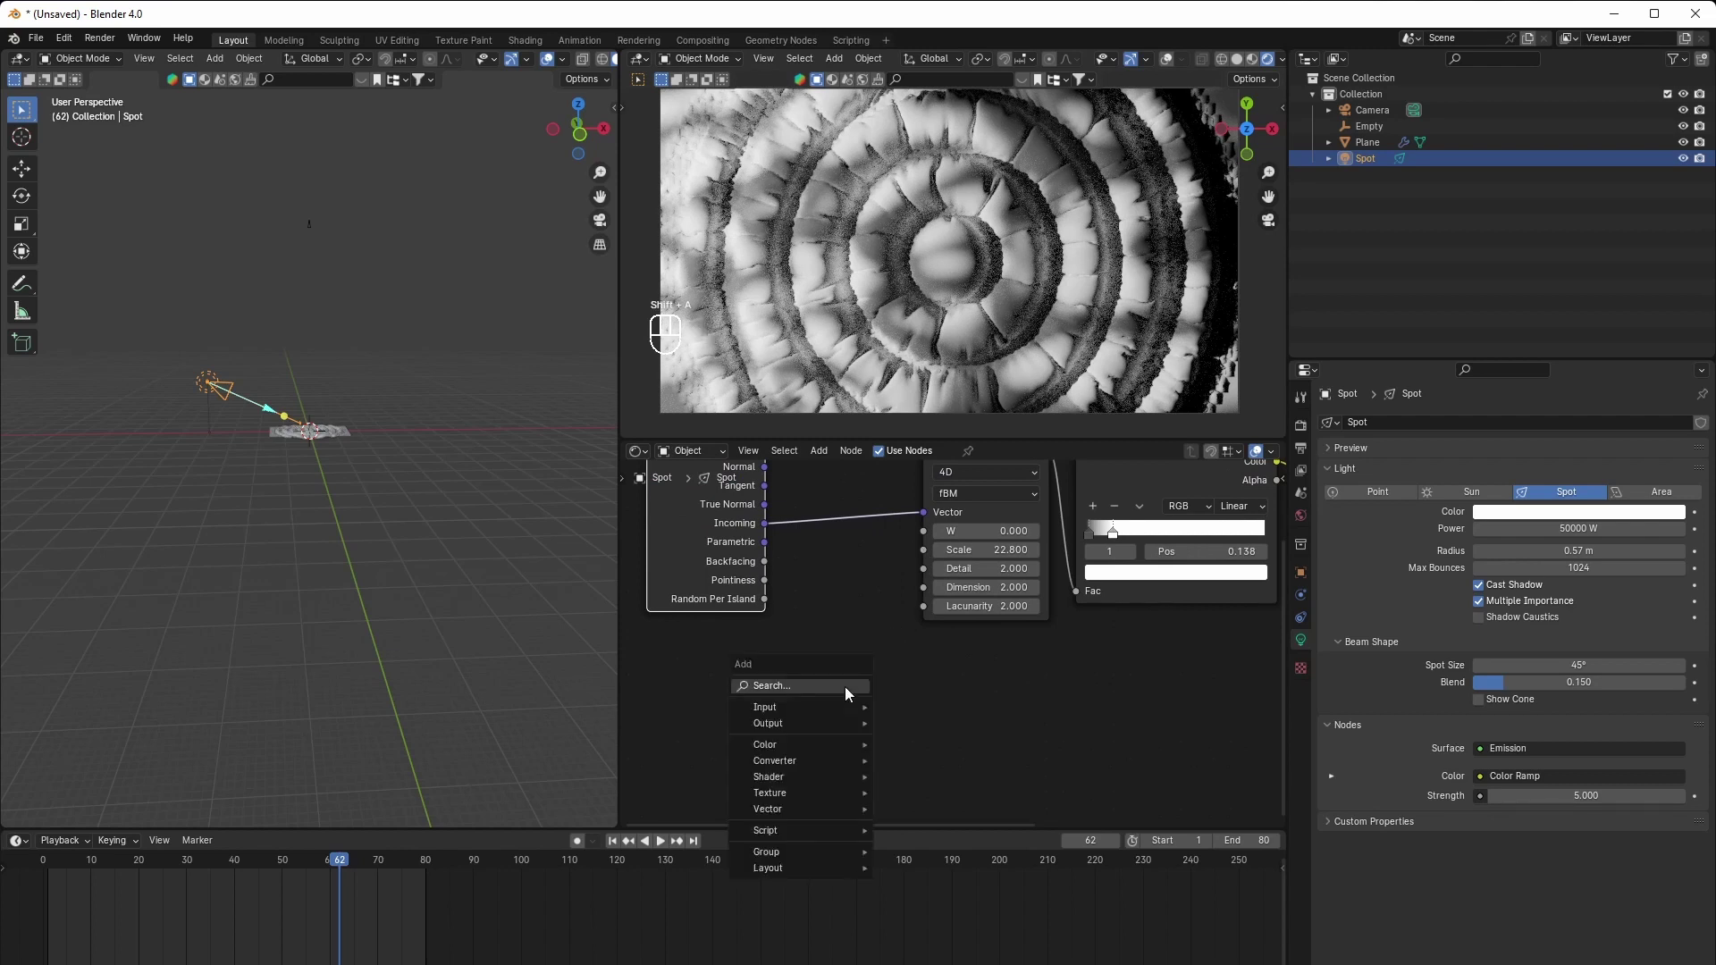
pyautogui.write('value')
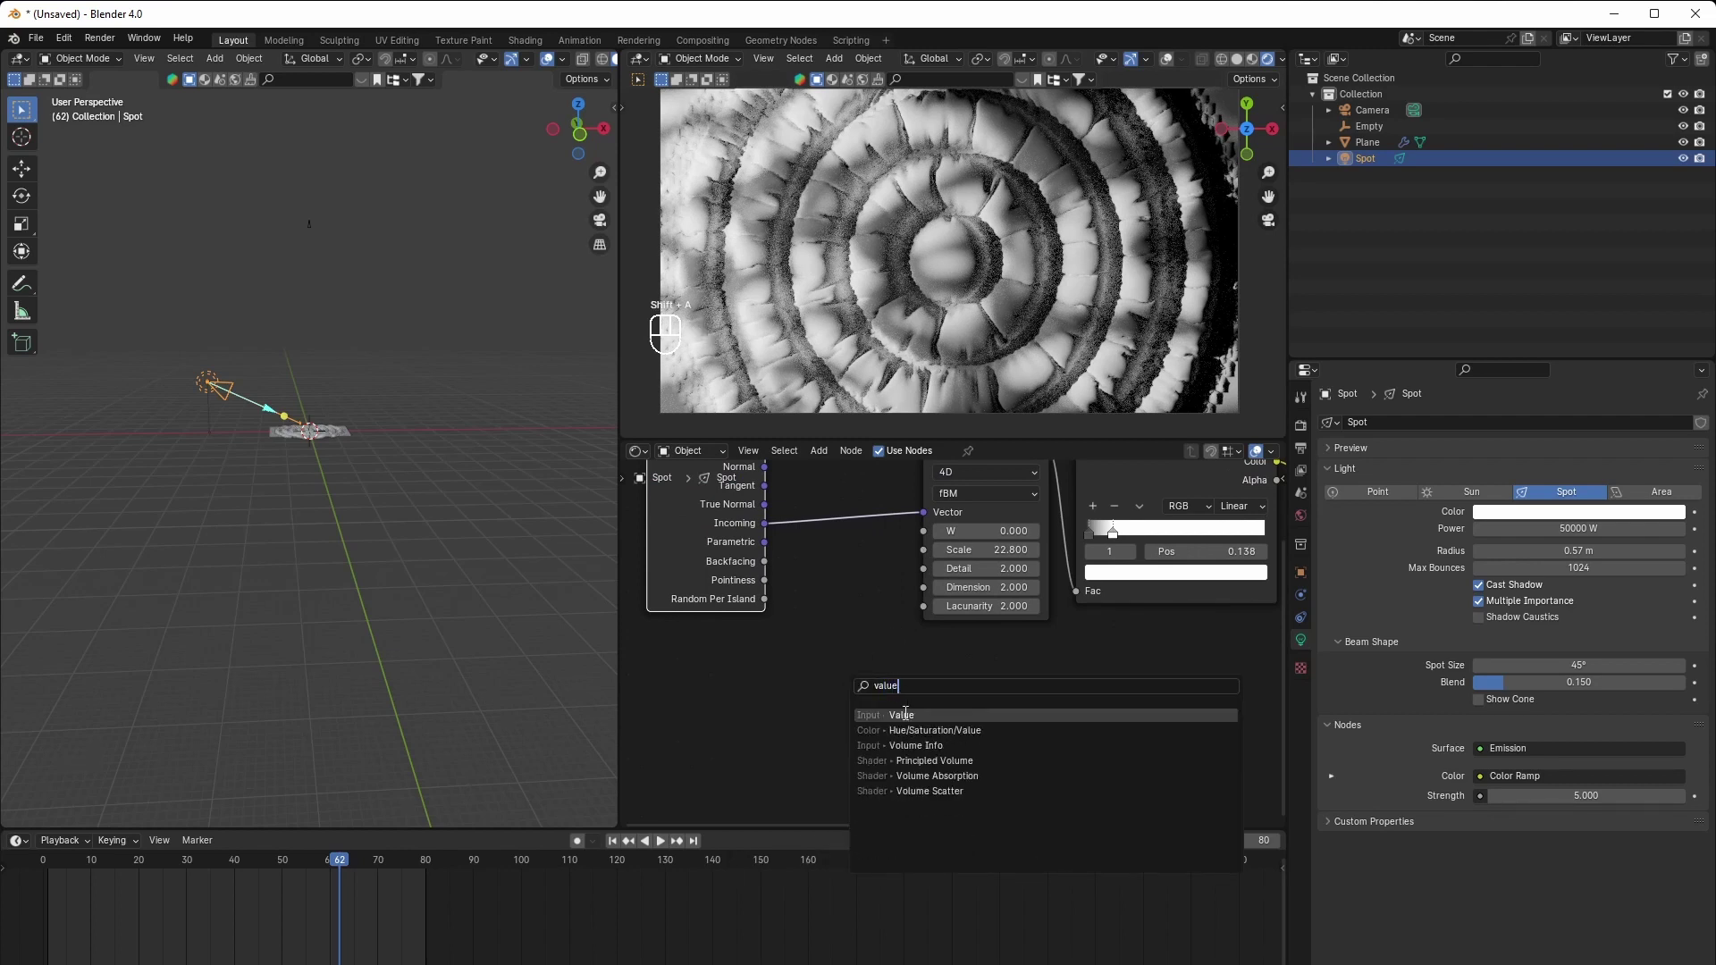
pyautogui.click(905, 715)
pyautogui.click(817, 686)
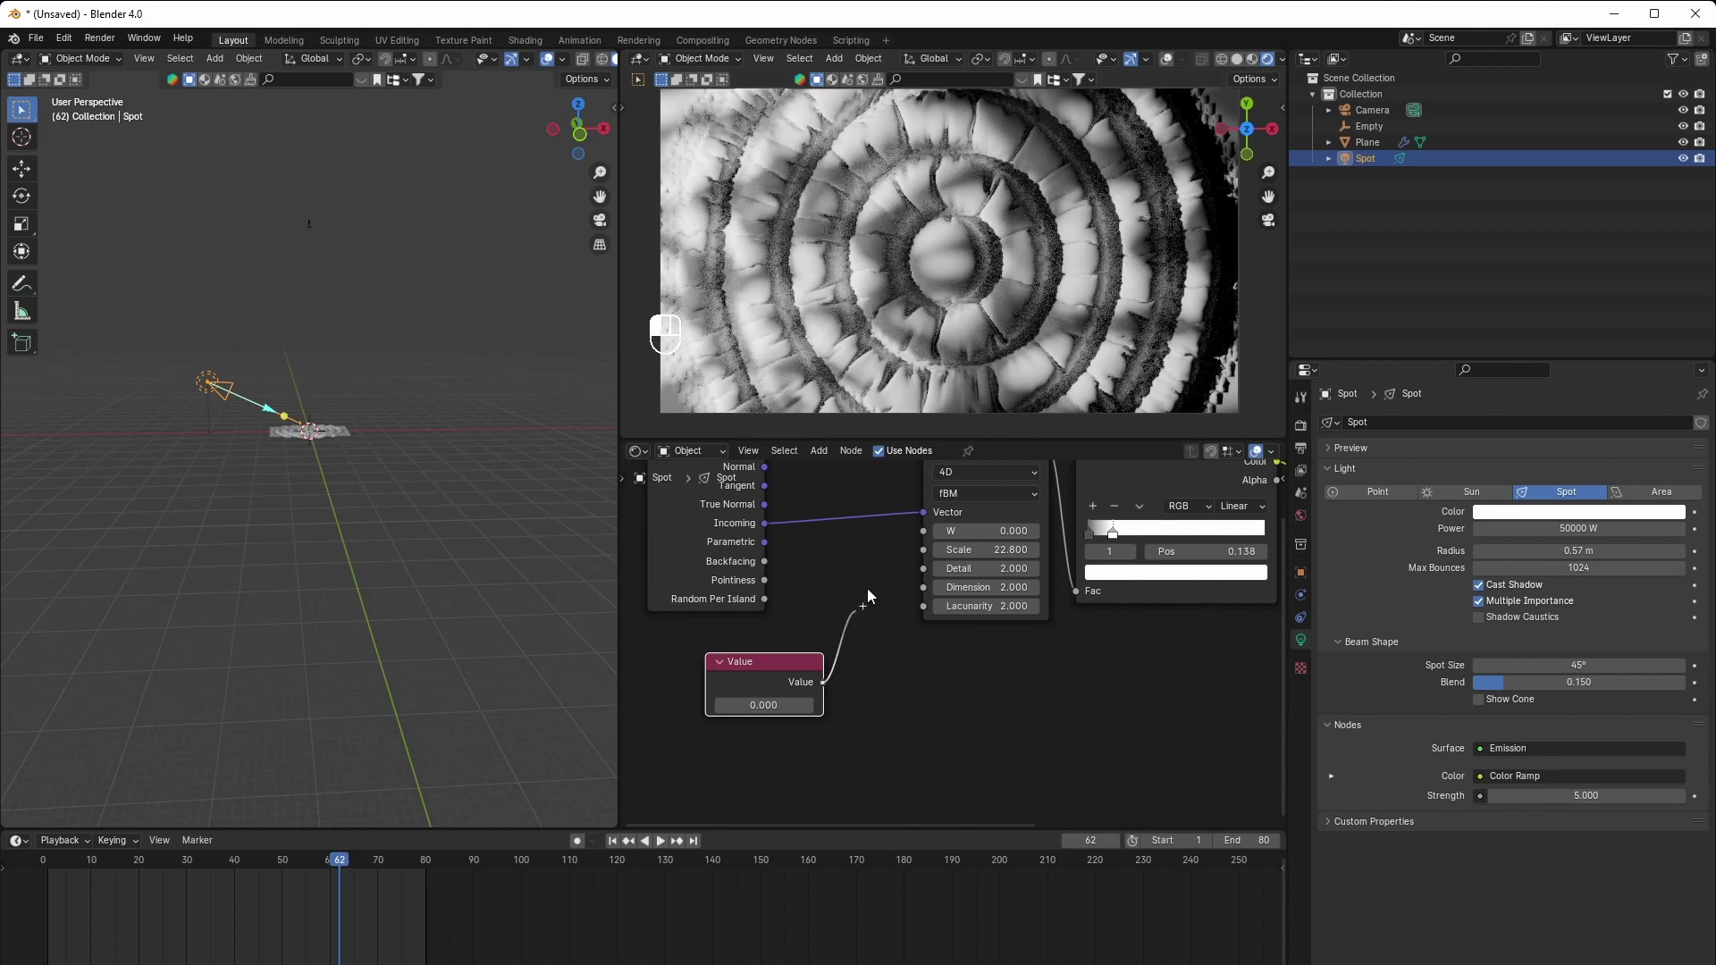
pyautogui.moveTo(868, 596); pyautogui.dragTo(924, 531)
pyautogui.moveTo(757, 677); pyautogui.dragTo(707, 666)
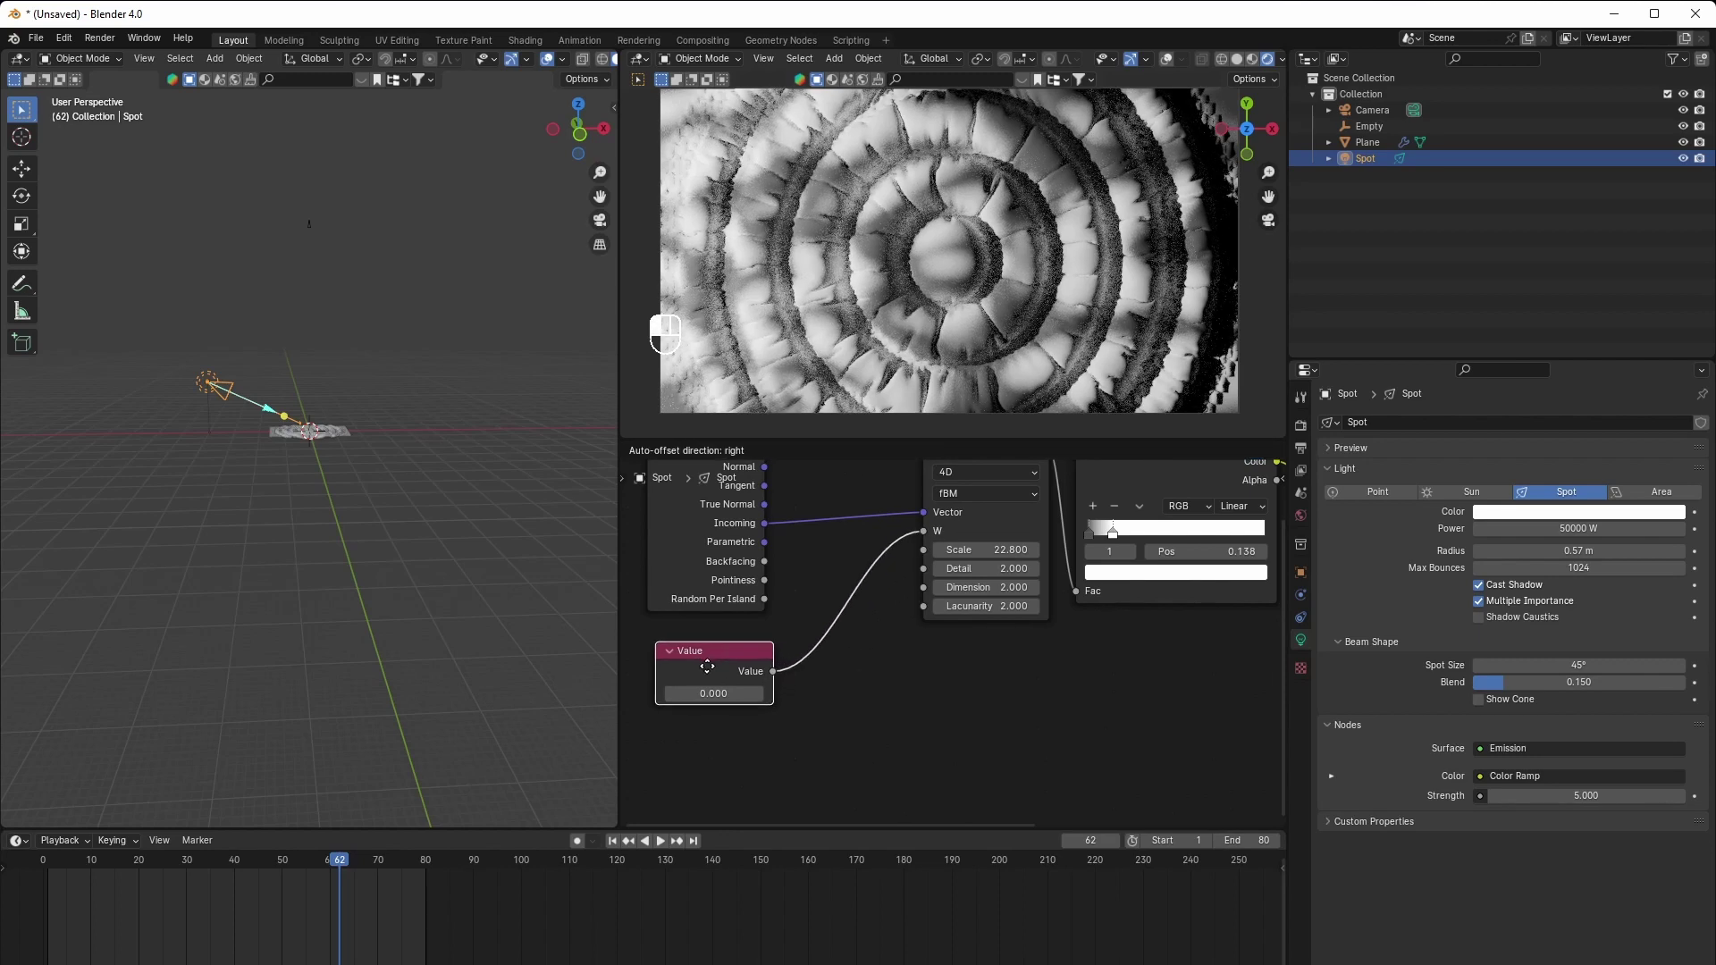
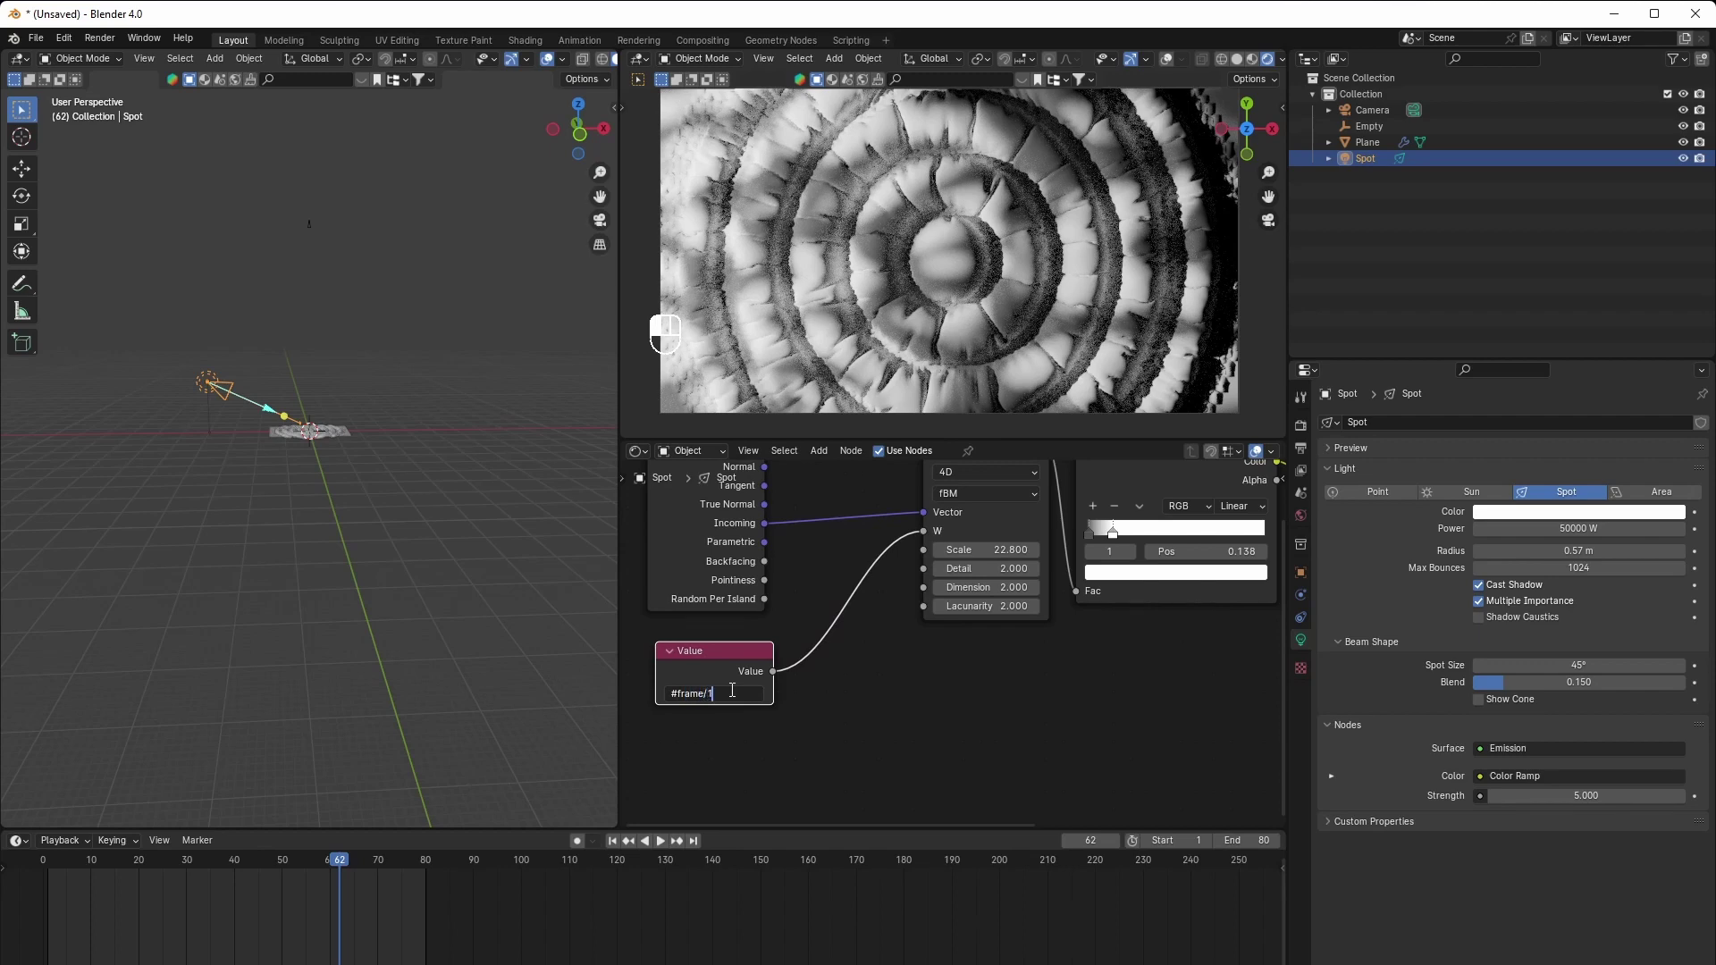
# Drive the Value node with the expression #frame/100 and play the animation briefly as a check
pyautogui.press('Return')
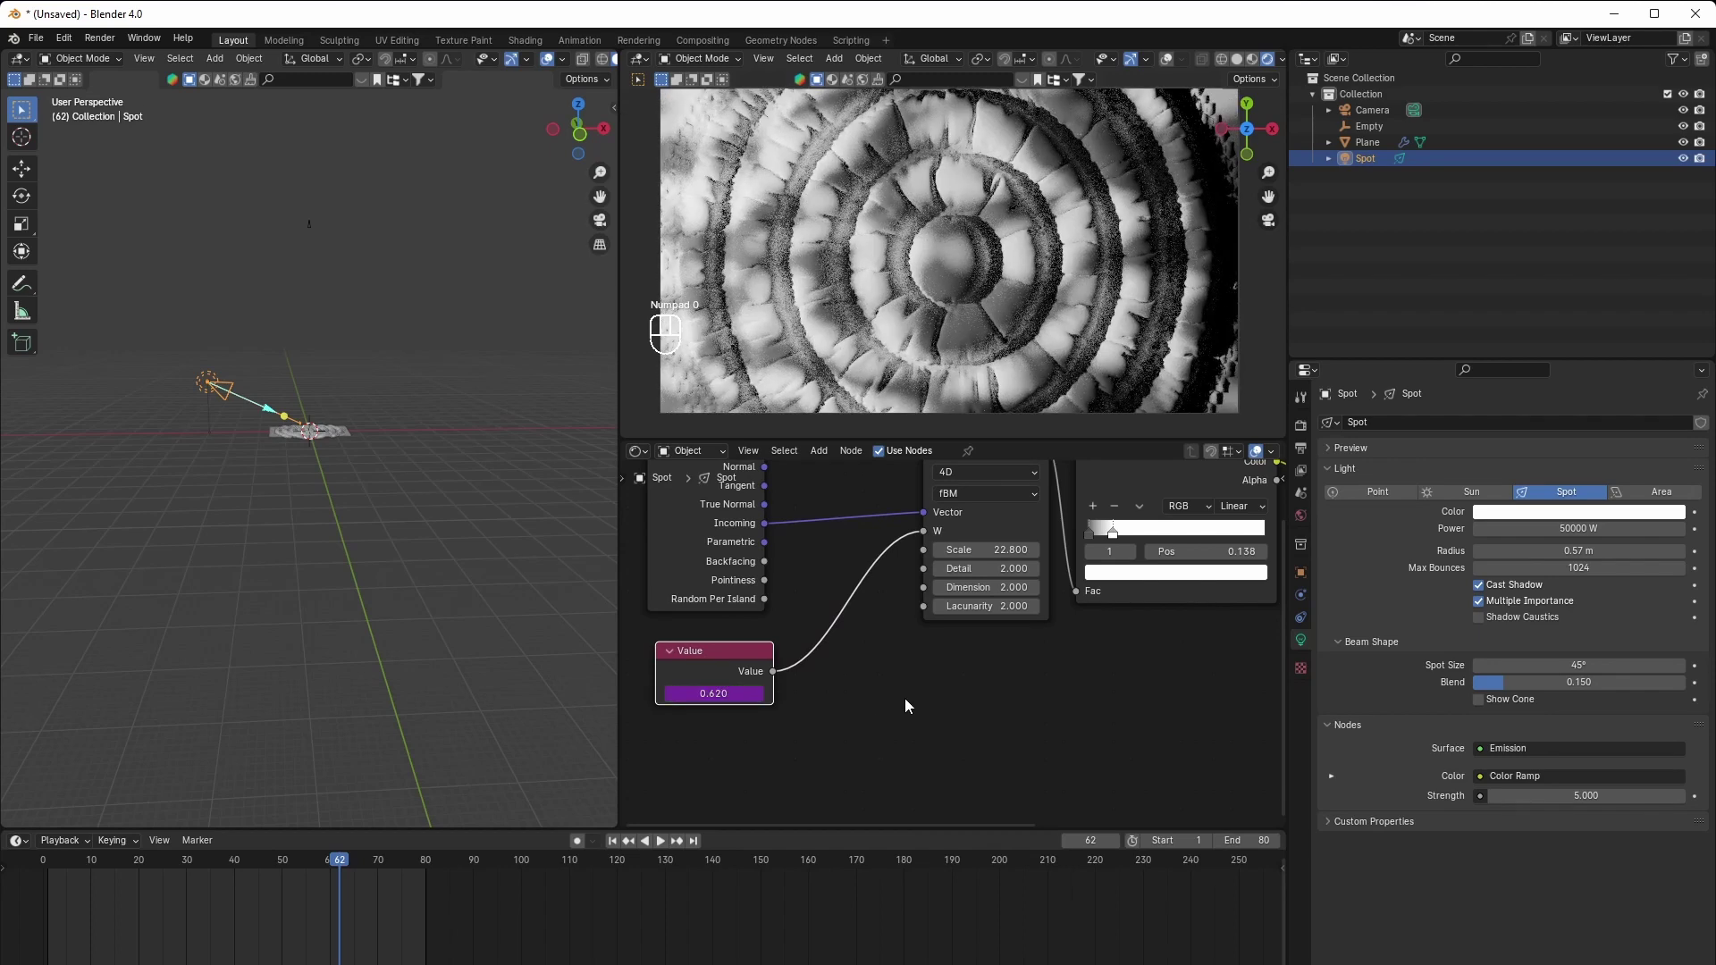
pyautogui.press('space')
pyautogui.press('space')
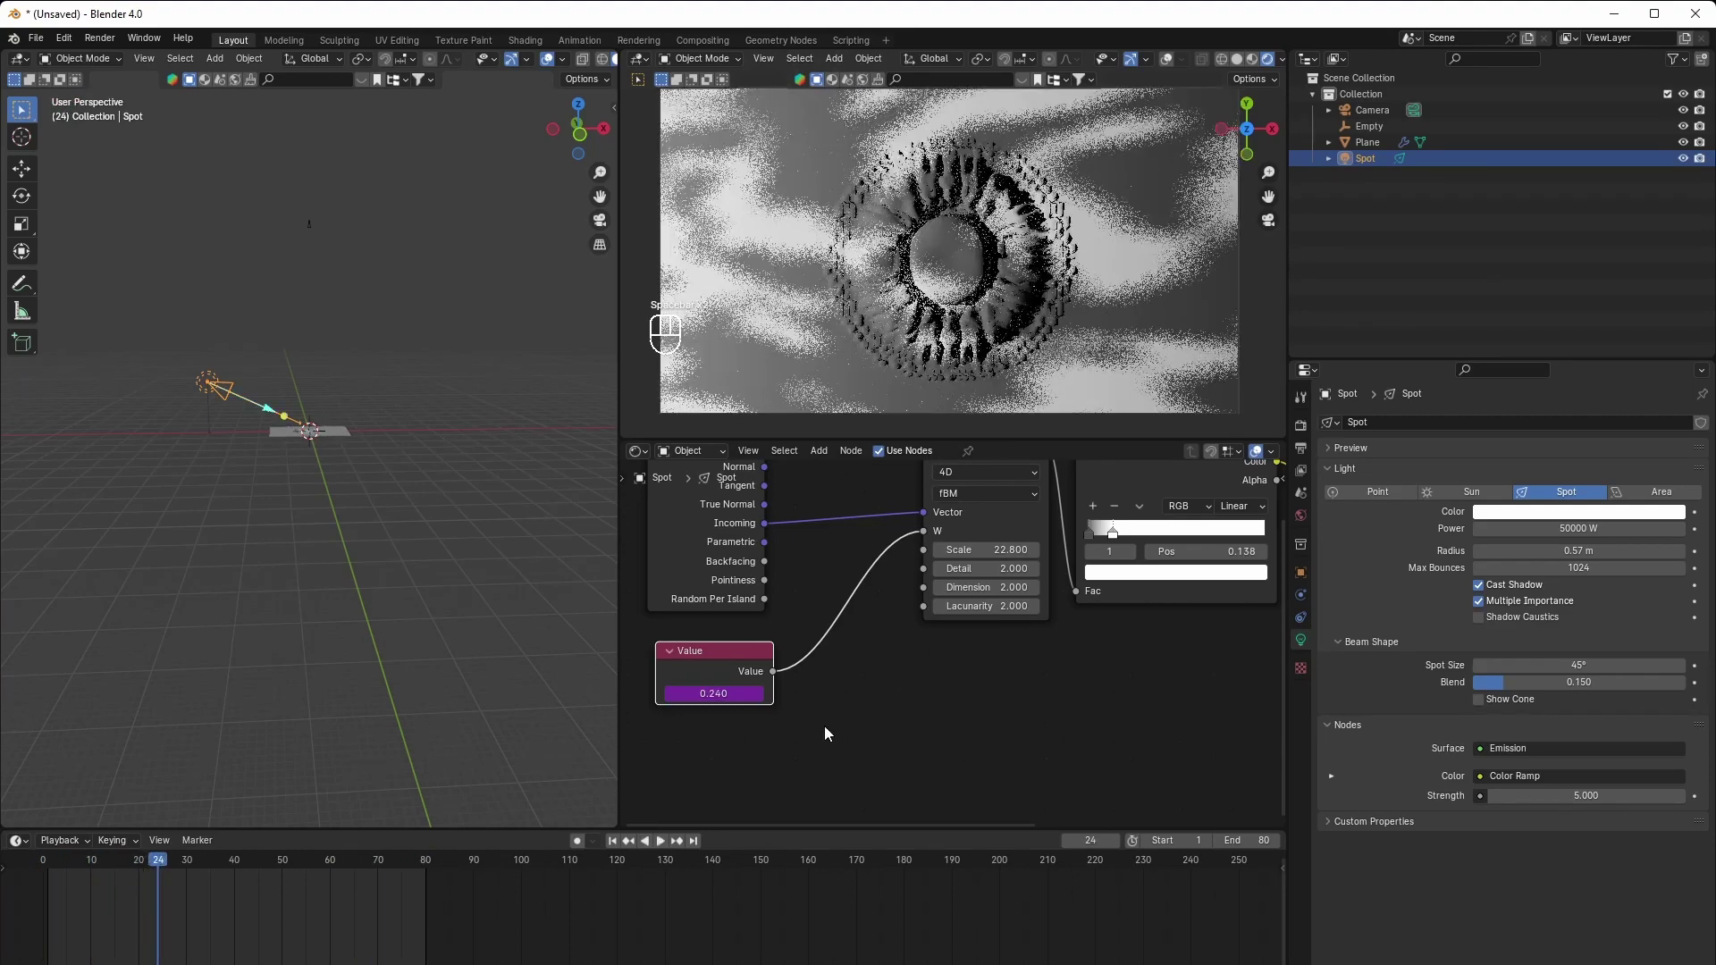
# Insert a Math node set to Divide between the Value node and the Musgrave Texture's W input
pyautogui.hotkey('shift', 'a')
pyautogui.write('math')
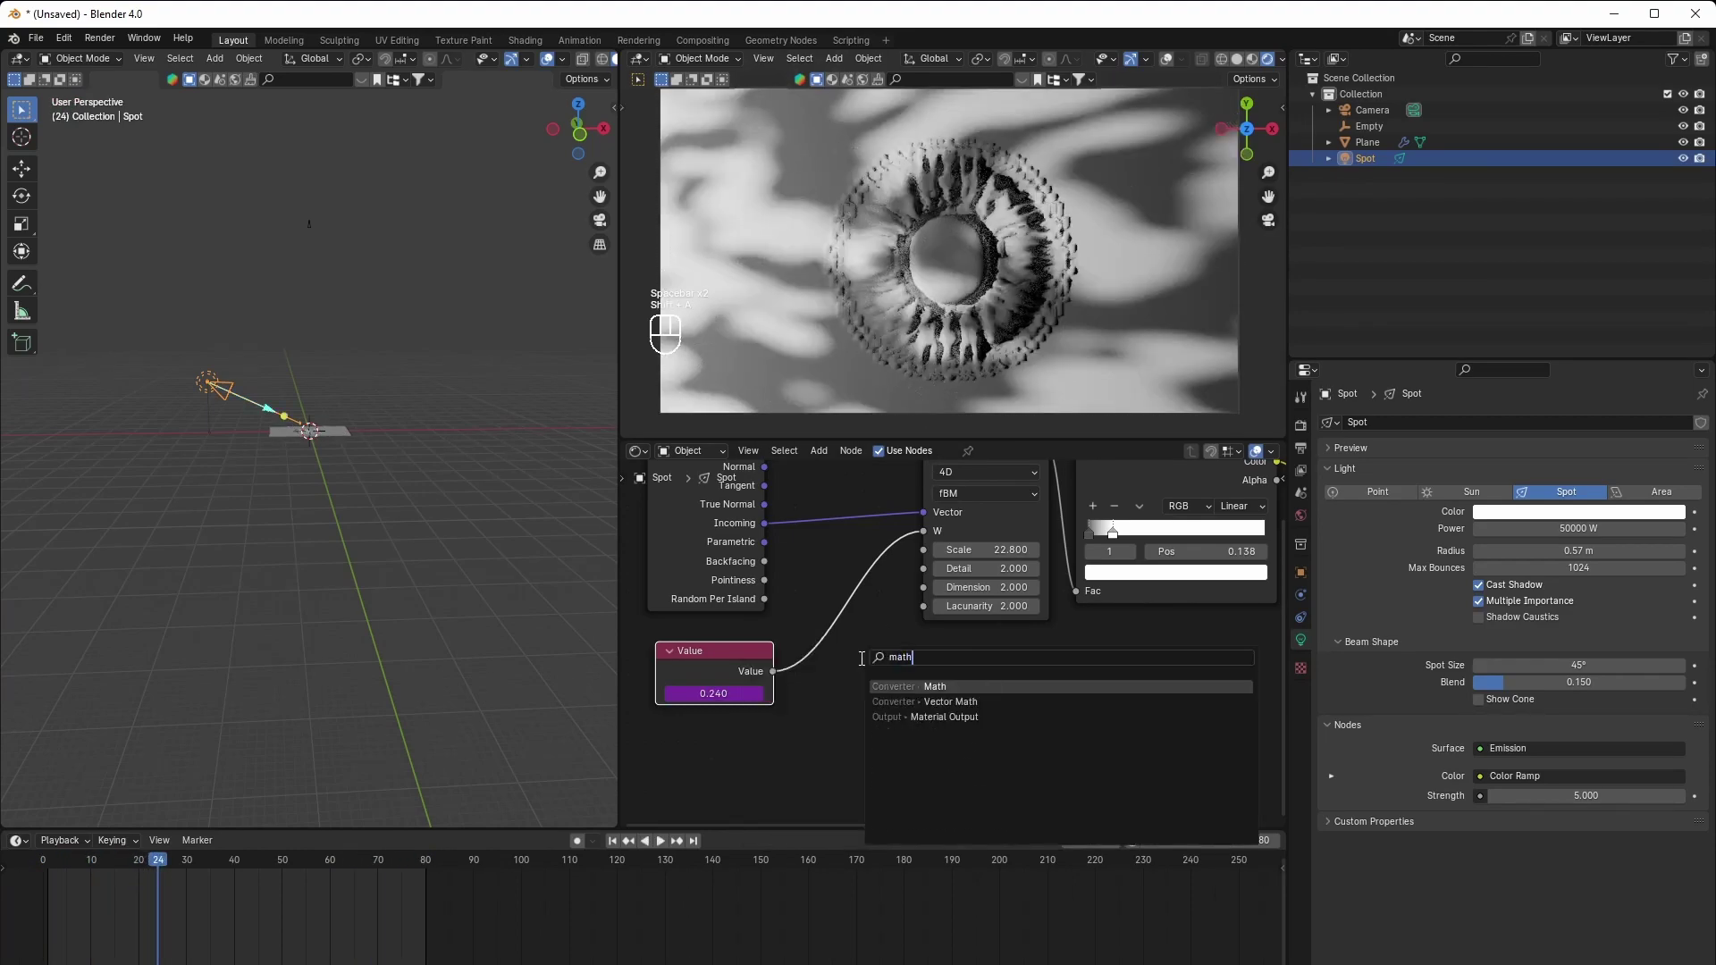
pyautogui.press('Return')
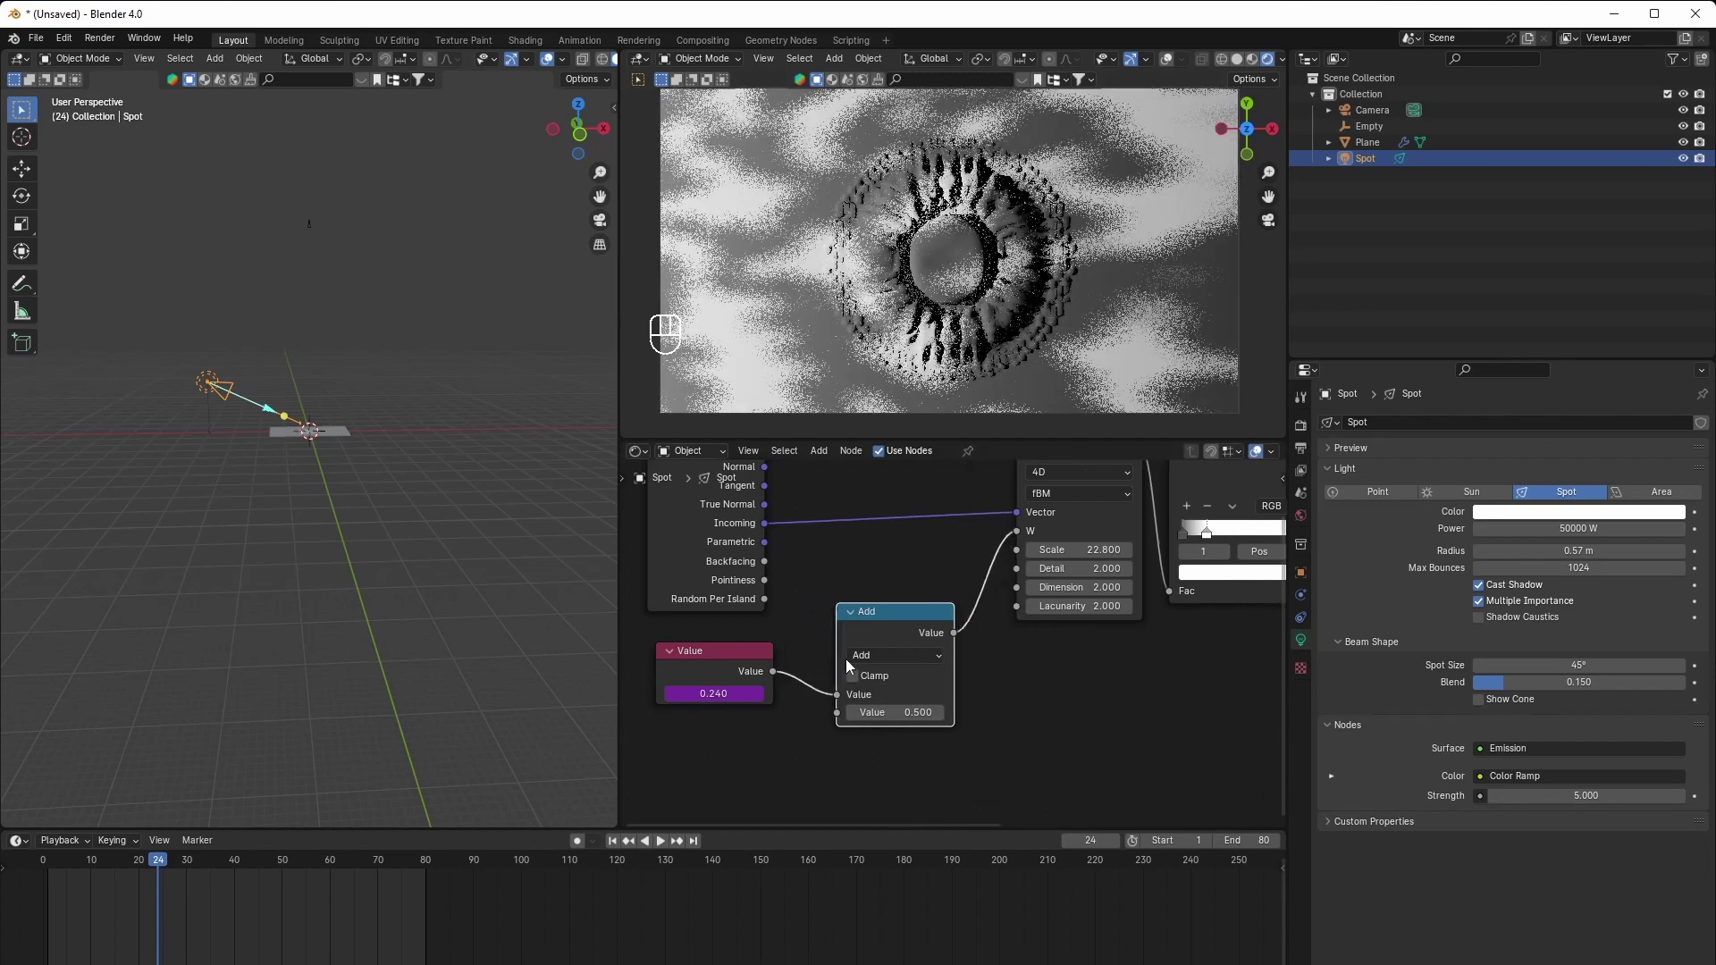
pyautogui.click(846, 658)
pyautogui.click(910, 655)
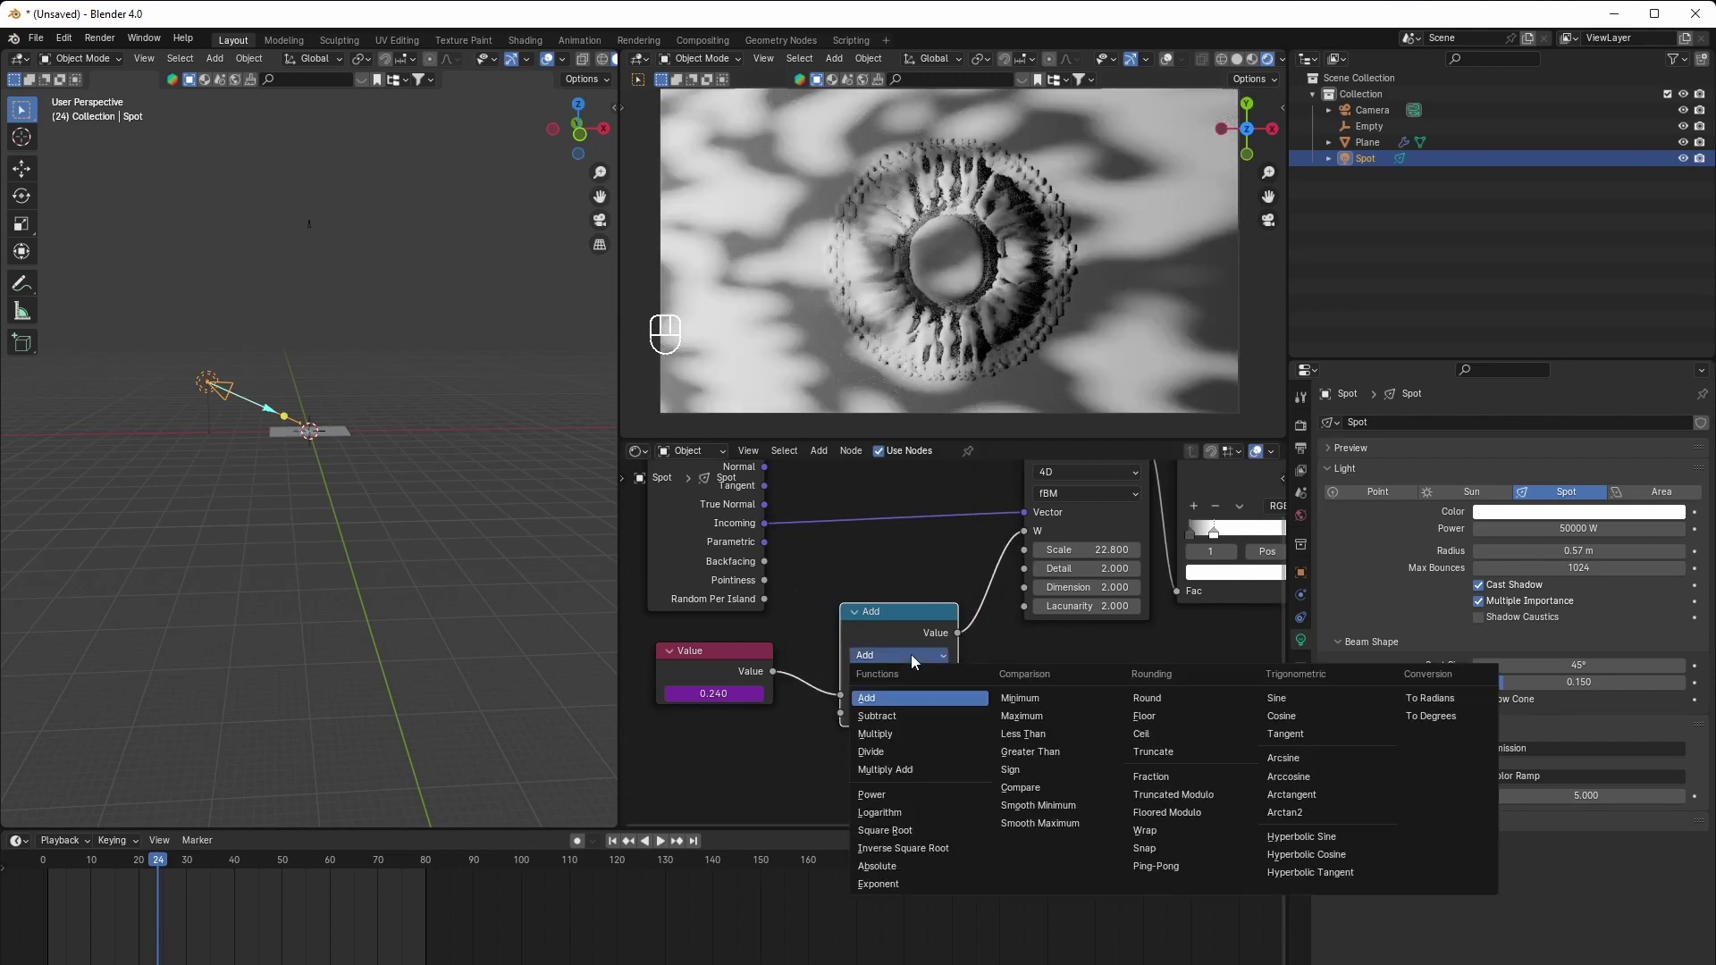
pyautogui.click(872, 752)
# Set the Divide node's divisor to 10 and play the animation briefly as a check
pyautogui.press('space')
pyautogui.click(902, 712)
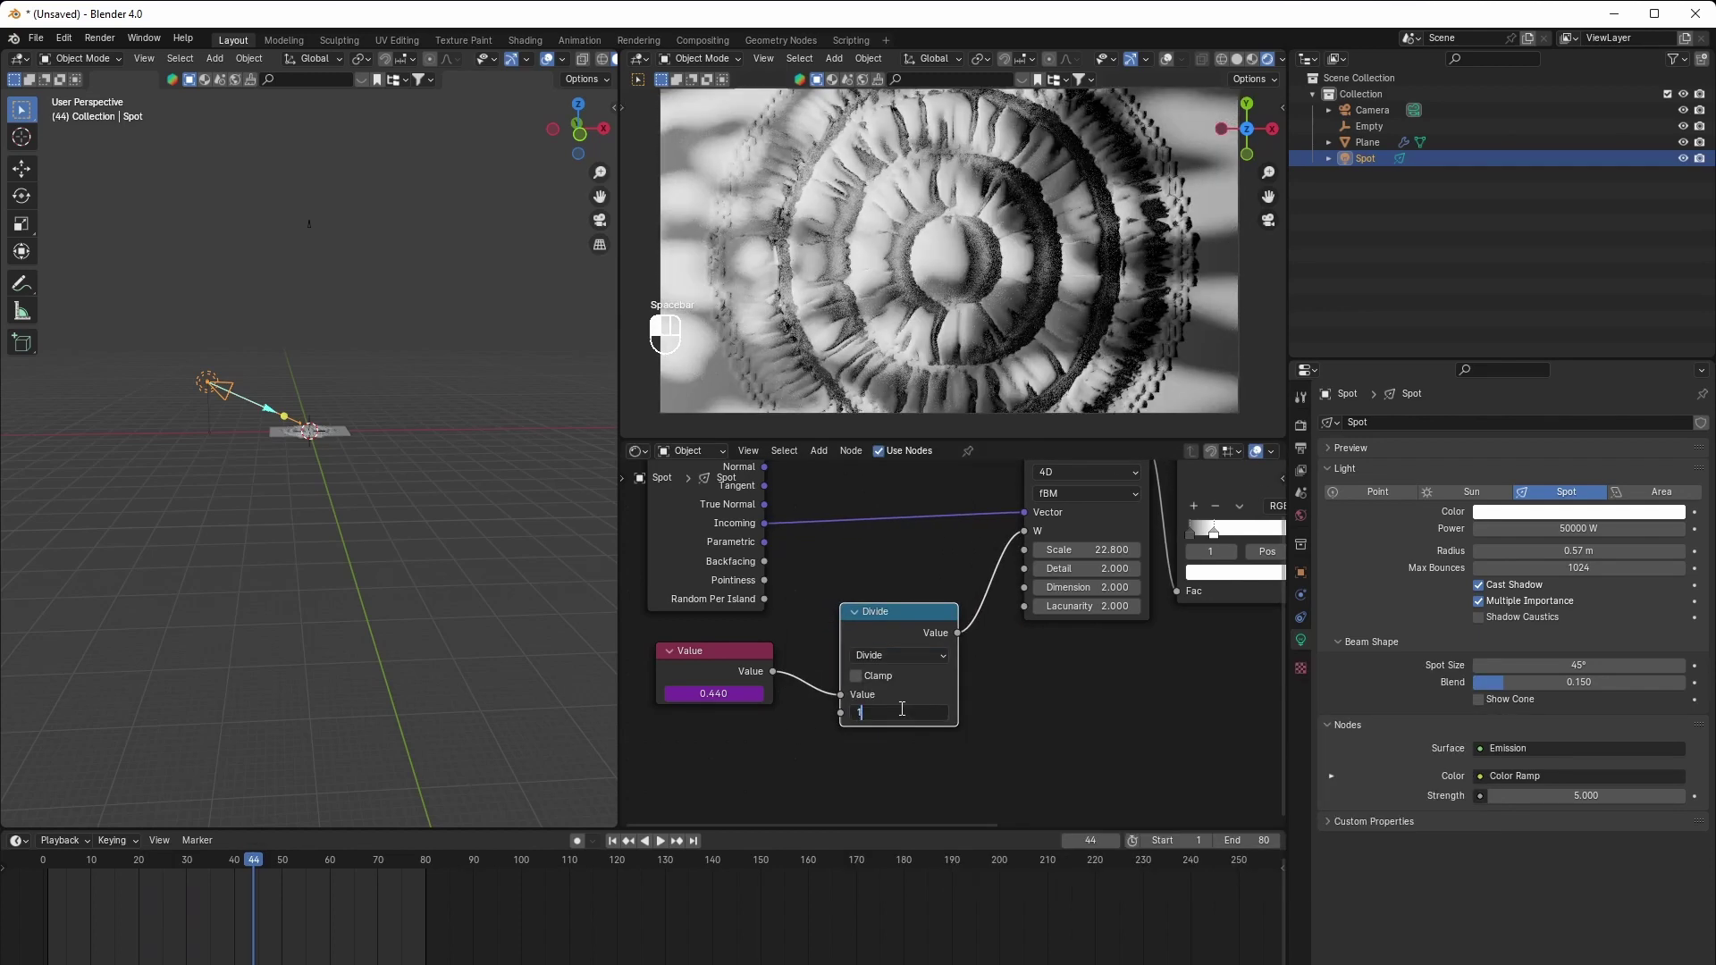
pyautogui.write('10')
pyautogui.press('Return')
pyautogui.press('space')
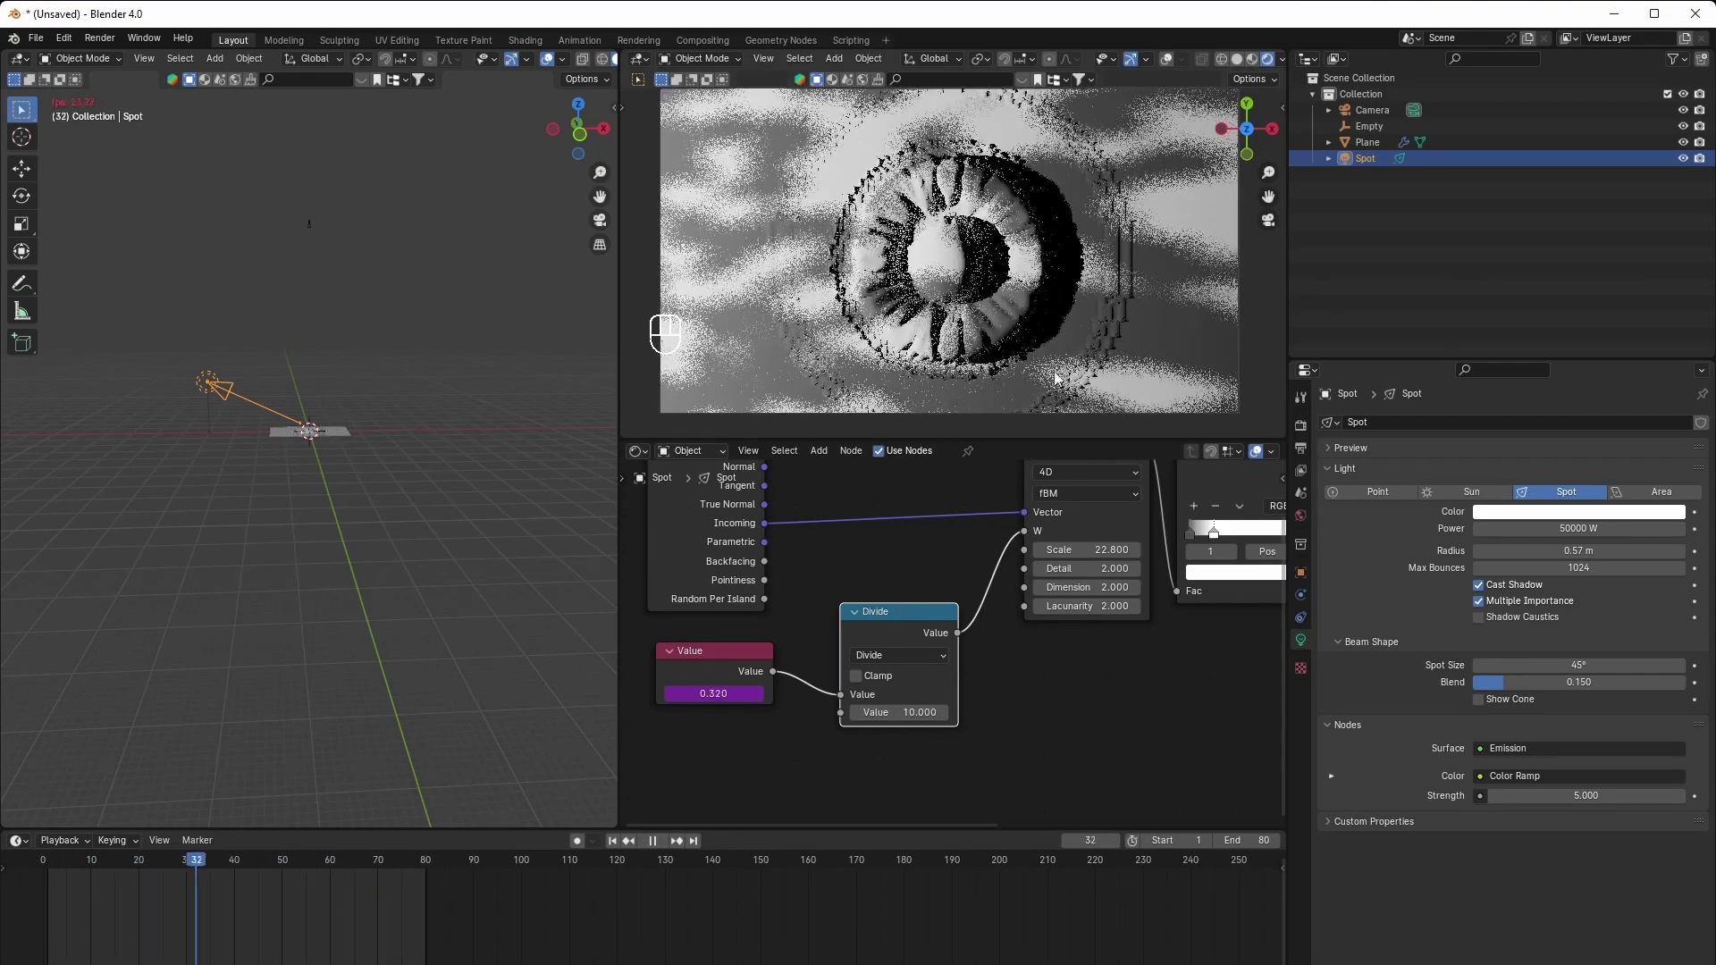
pyautogui.press('space')
# Set the render color management to the Filmic view transform with the High Contrast look
pyautogui.scroll(-2, 1116, 694)
pyautogui.moveTo(1140, 701); pyautogui.dragTo(1002, 711, button='middle')
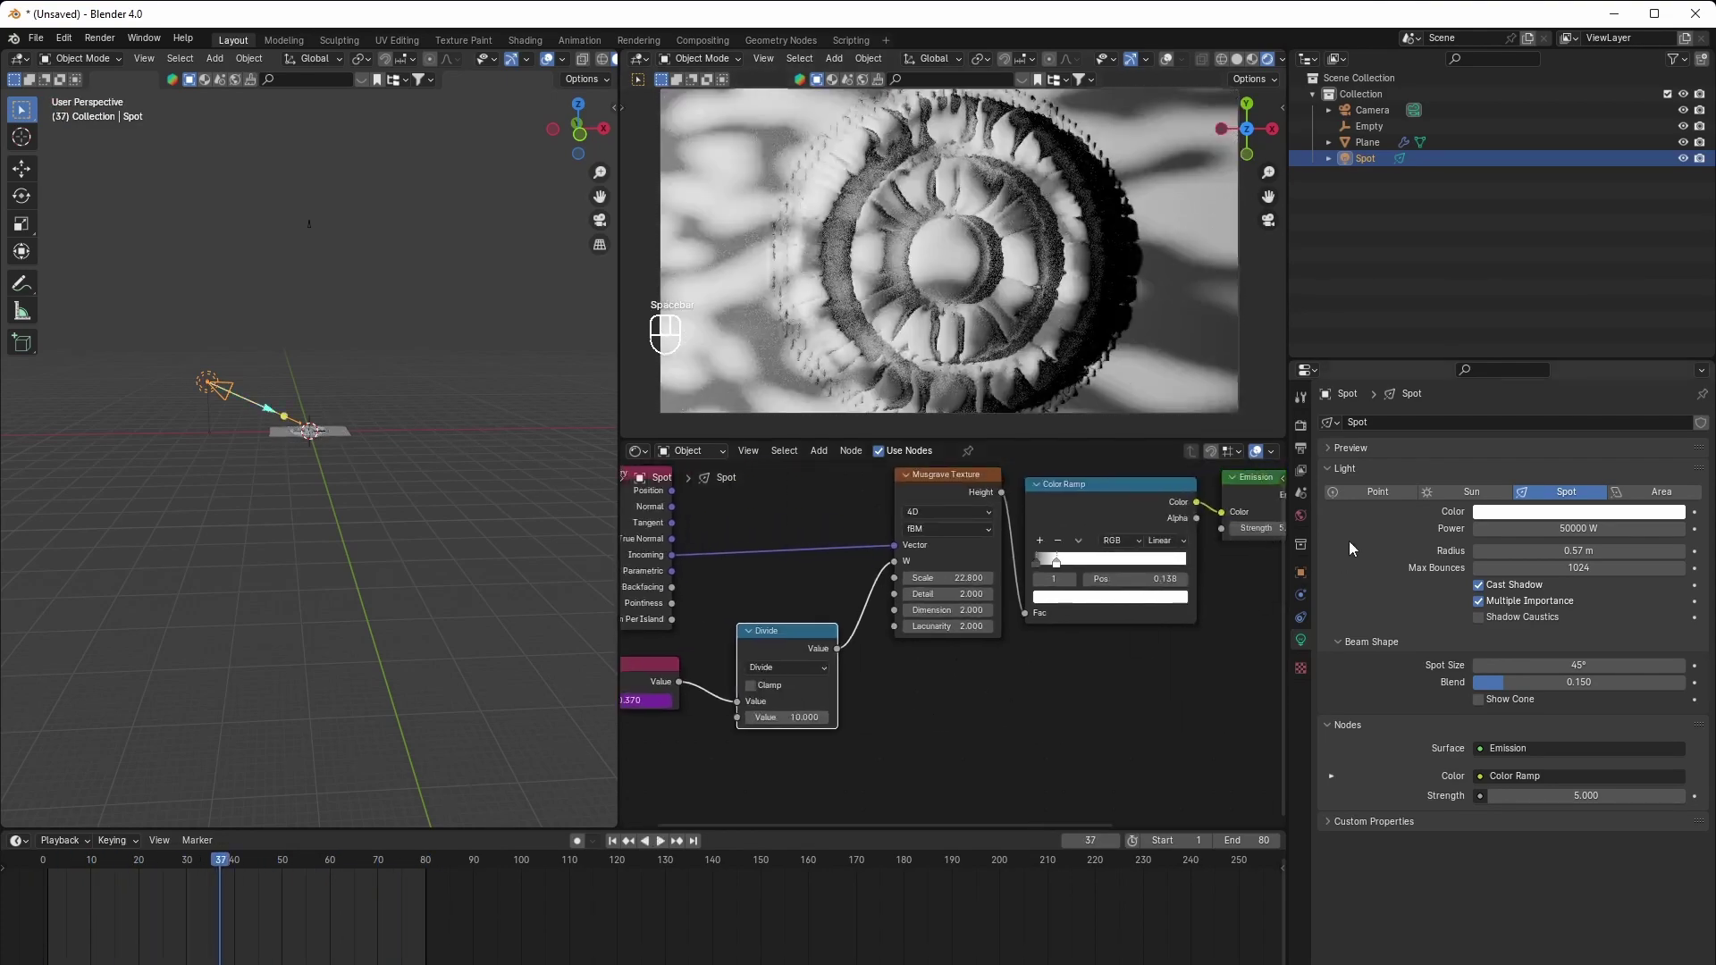
pyautogui.click(1302, 428)
pyautogui.scroll(-4, 1450, 855)
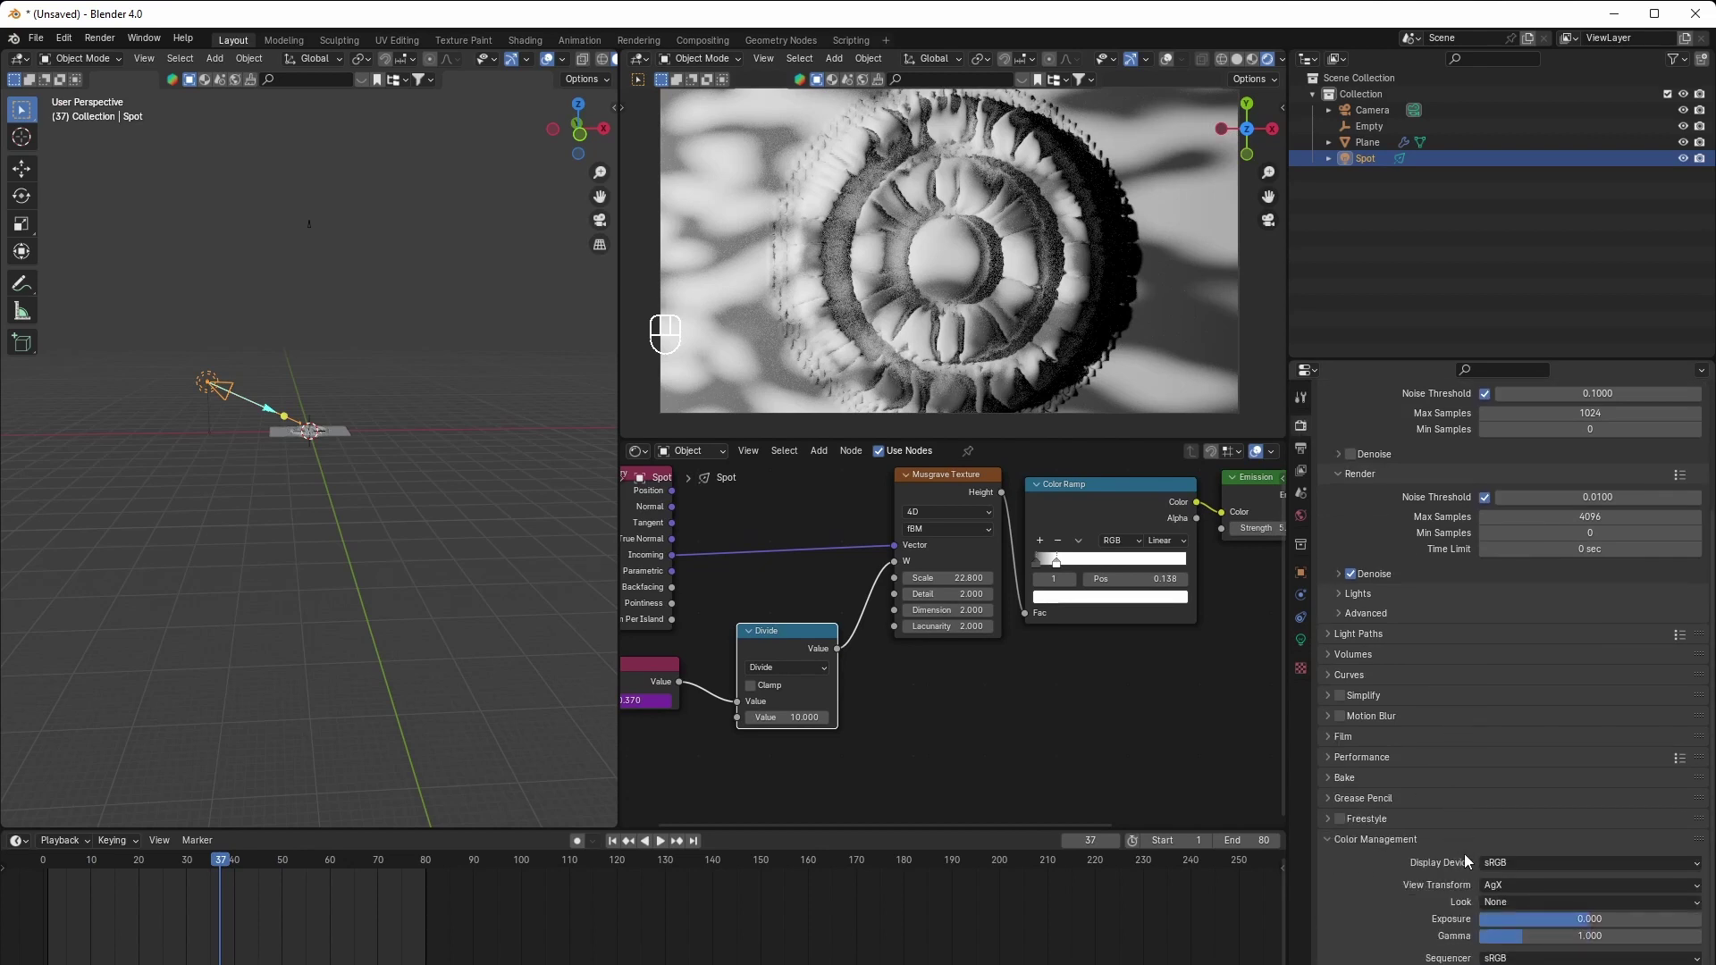
pyautogui.click(1519, 901)
pyautogui.click(1518, 800)
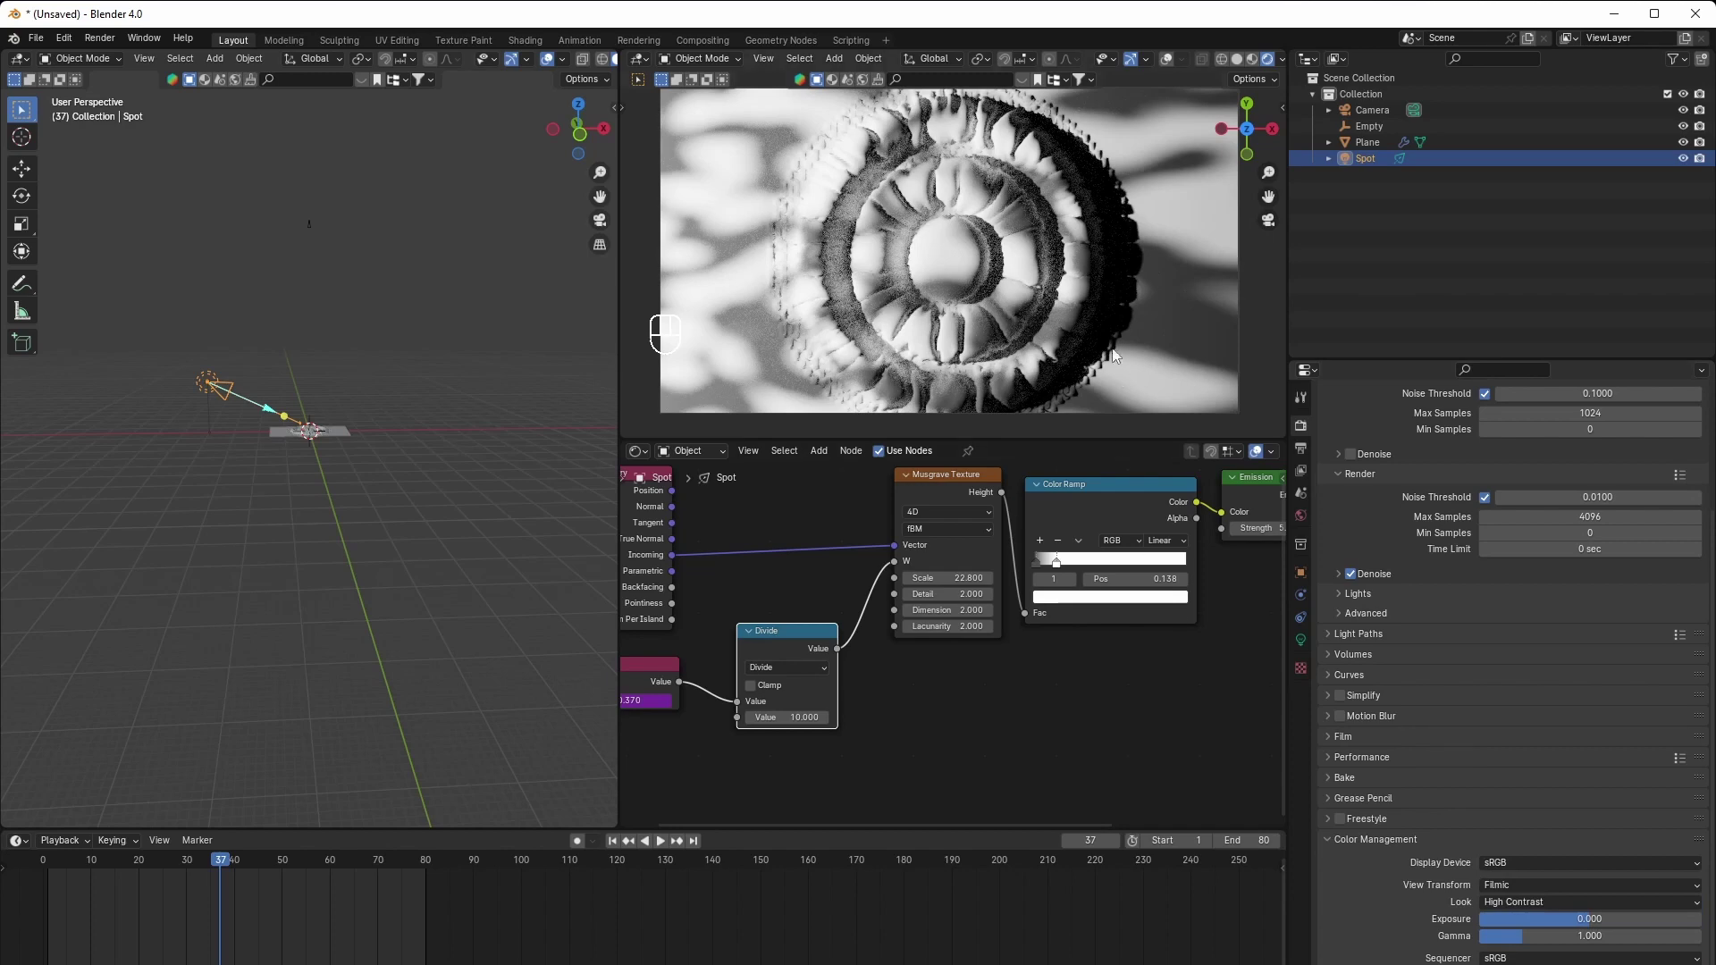
# Add a point light and, in front view, move it about 9.6 m along X and 7.3 m up, opposite the spot light
pyautogui.scroll(-1, 1127, 690)
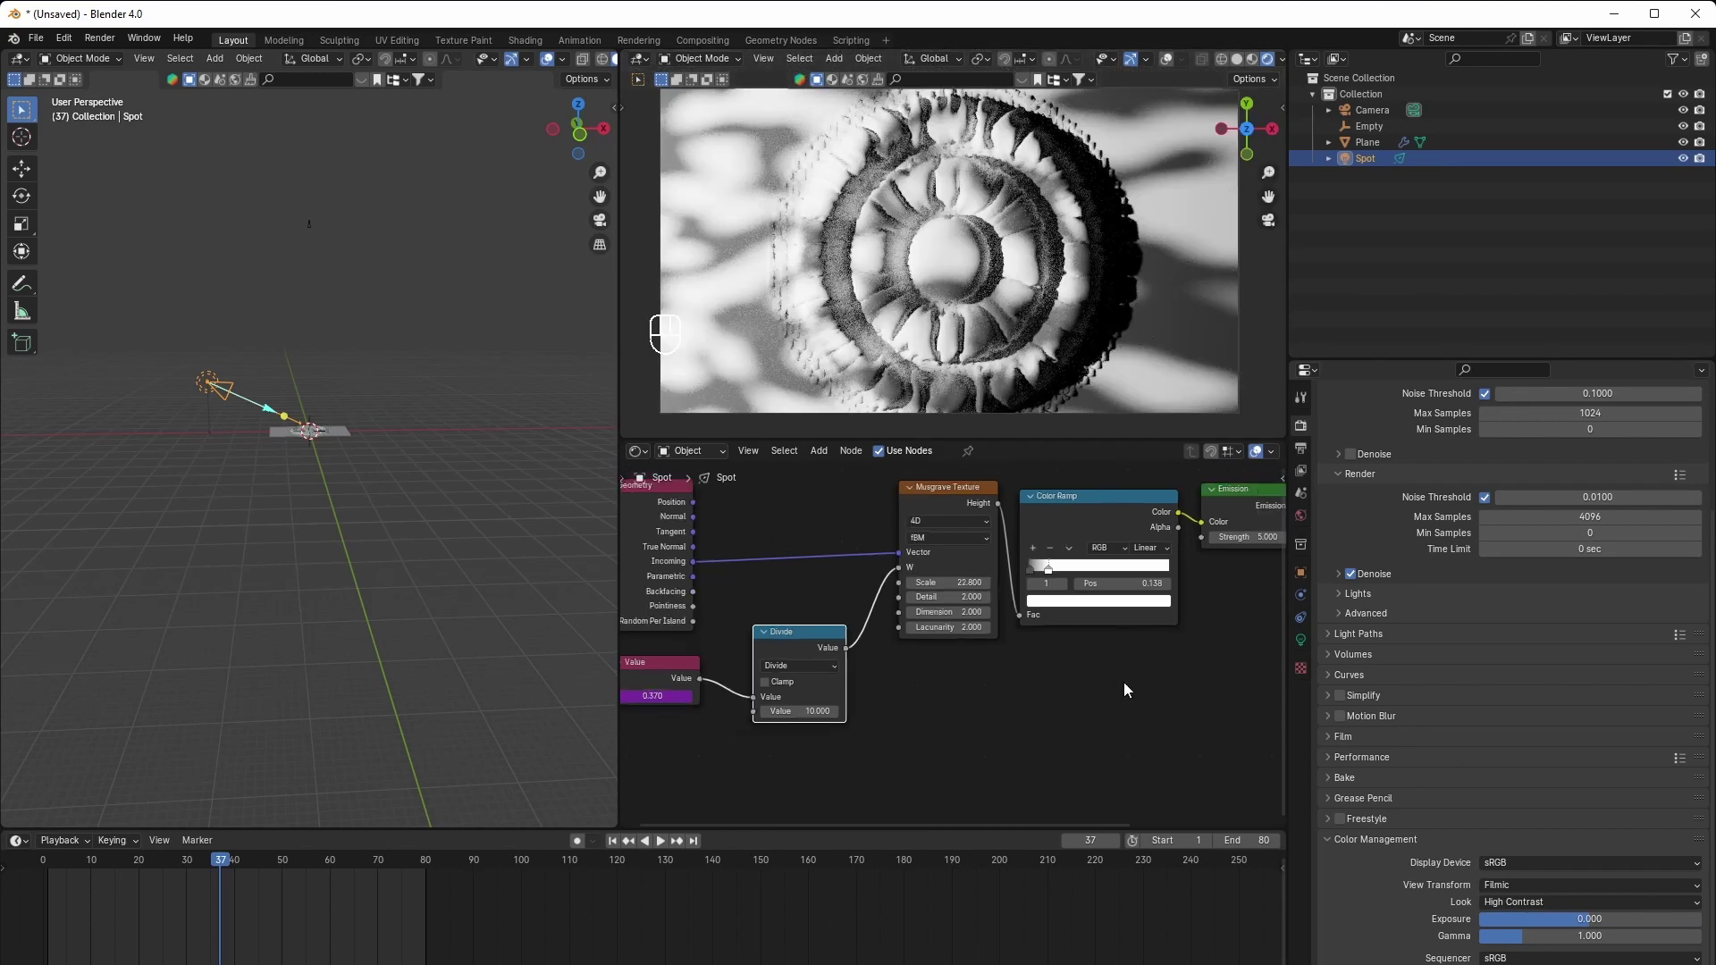
pyautogui.scroll(-1, 1123, 683)
pyautogui.moveTo(1128, 672); pyautogui.dragTo(1032, 682, button='middle')
pyautogui.scroll(5, 363, 523)
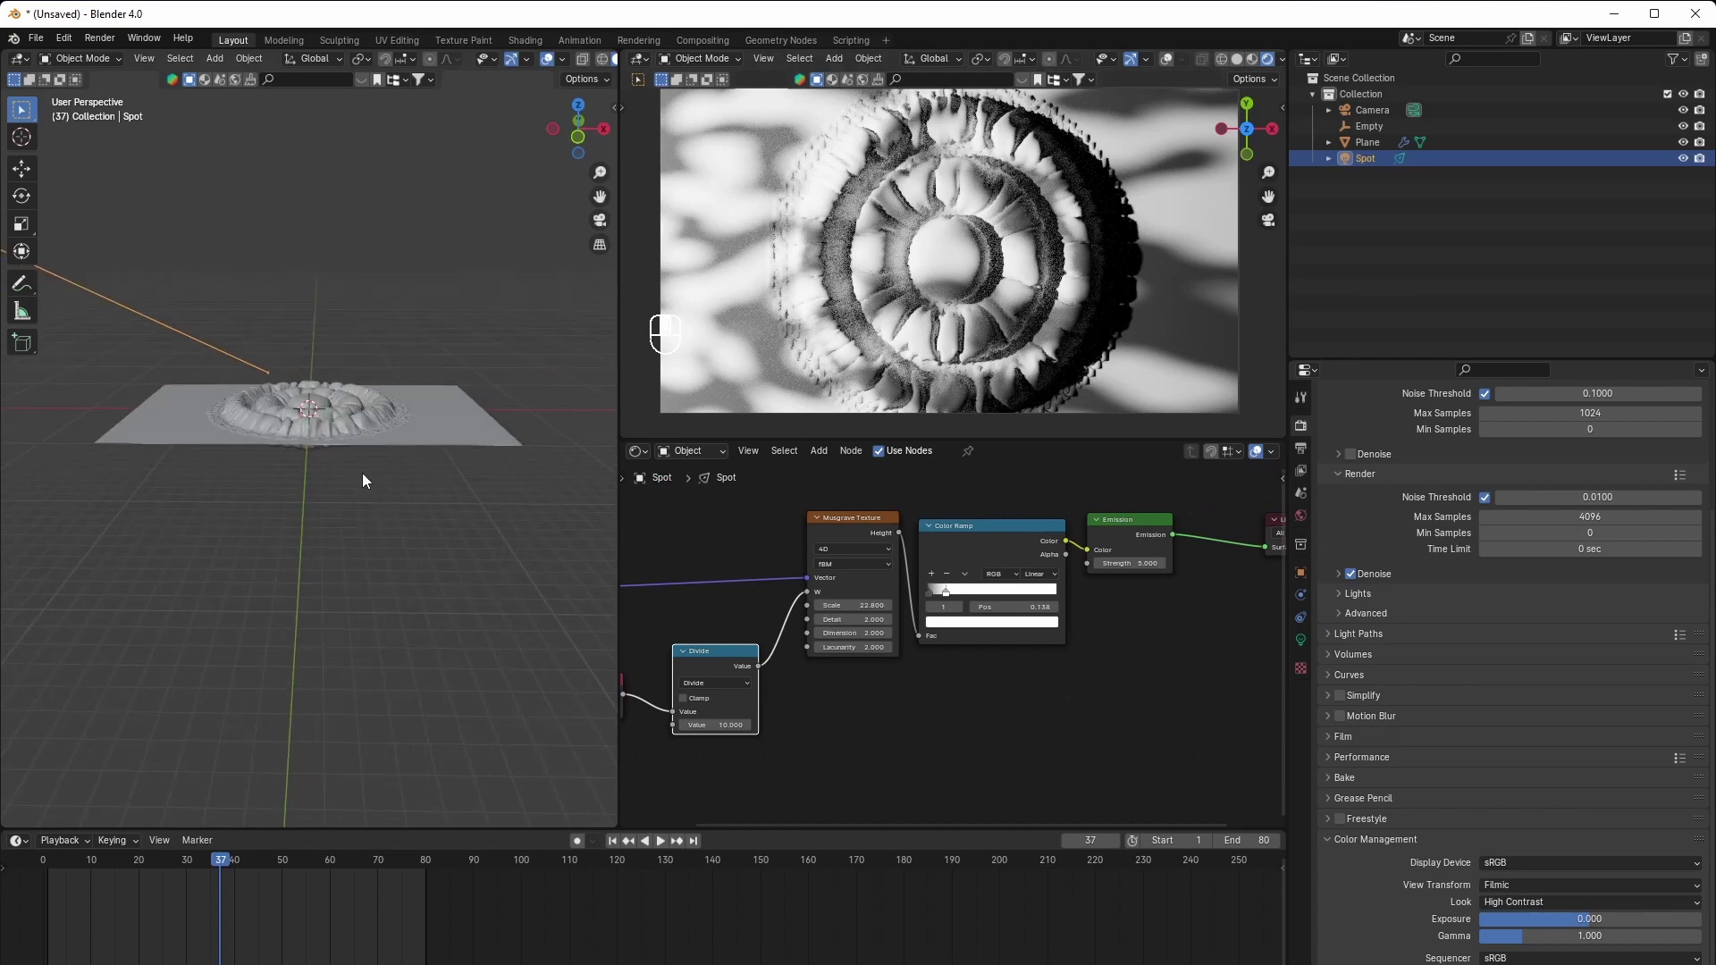
pyautogui.scroll(2, 362, 474)
pyautogui.hotkey('shift', 'a')
pyautogui.moveTo(374, 454)
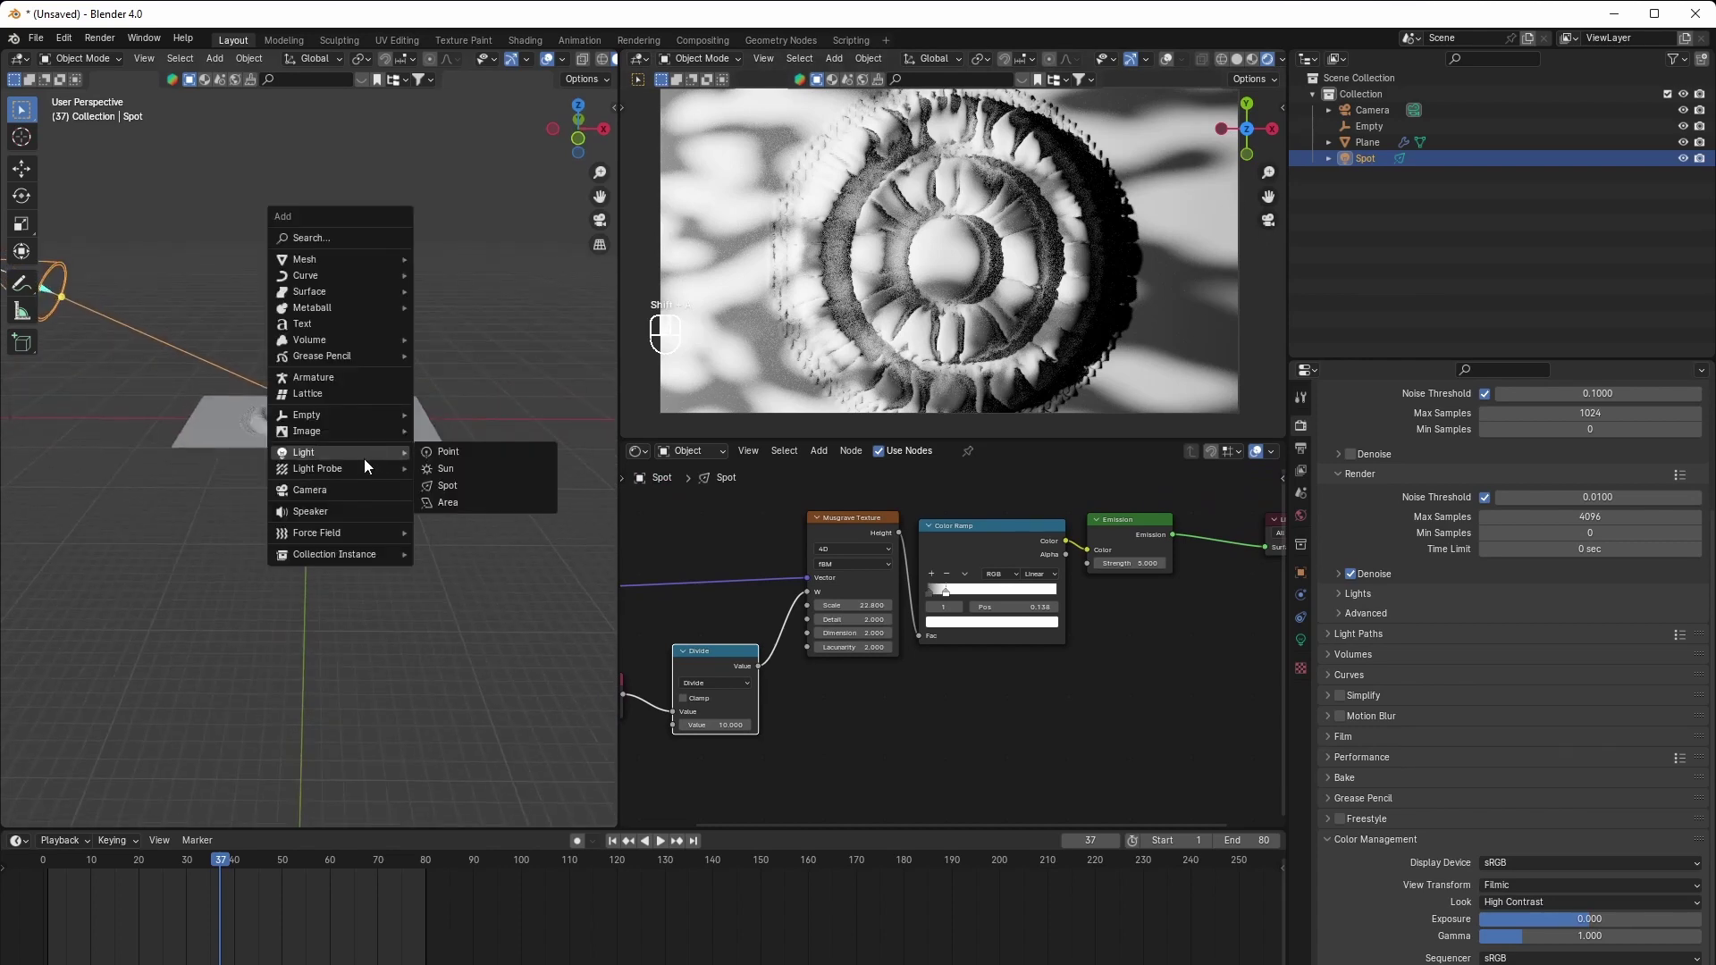
pyautogui.click(432, 452)
pyautogui.press('KP_1')
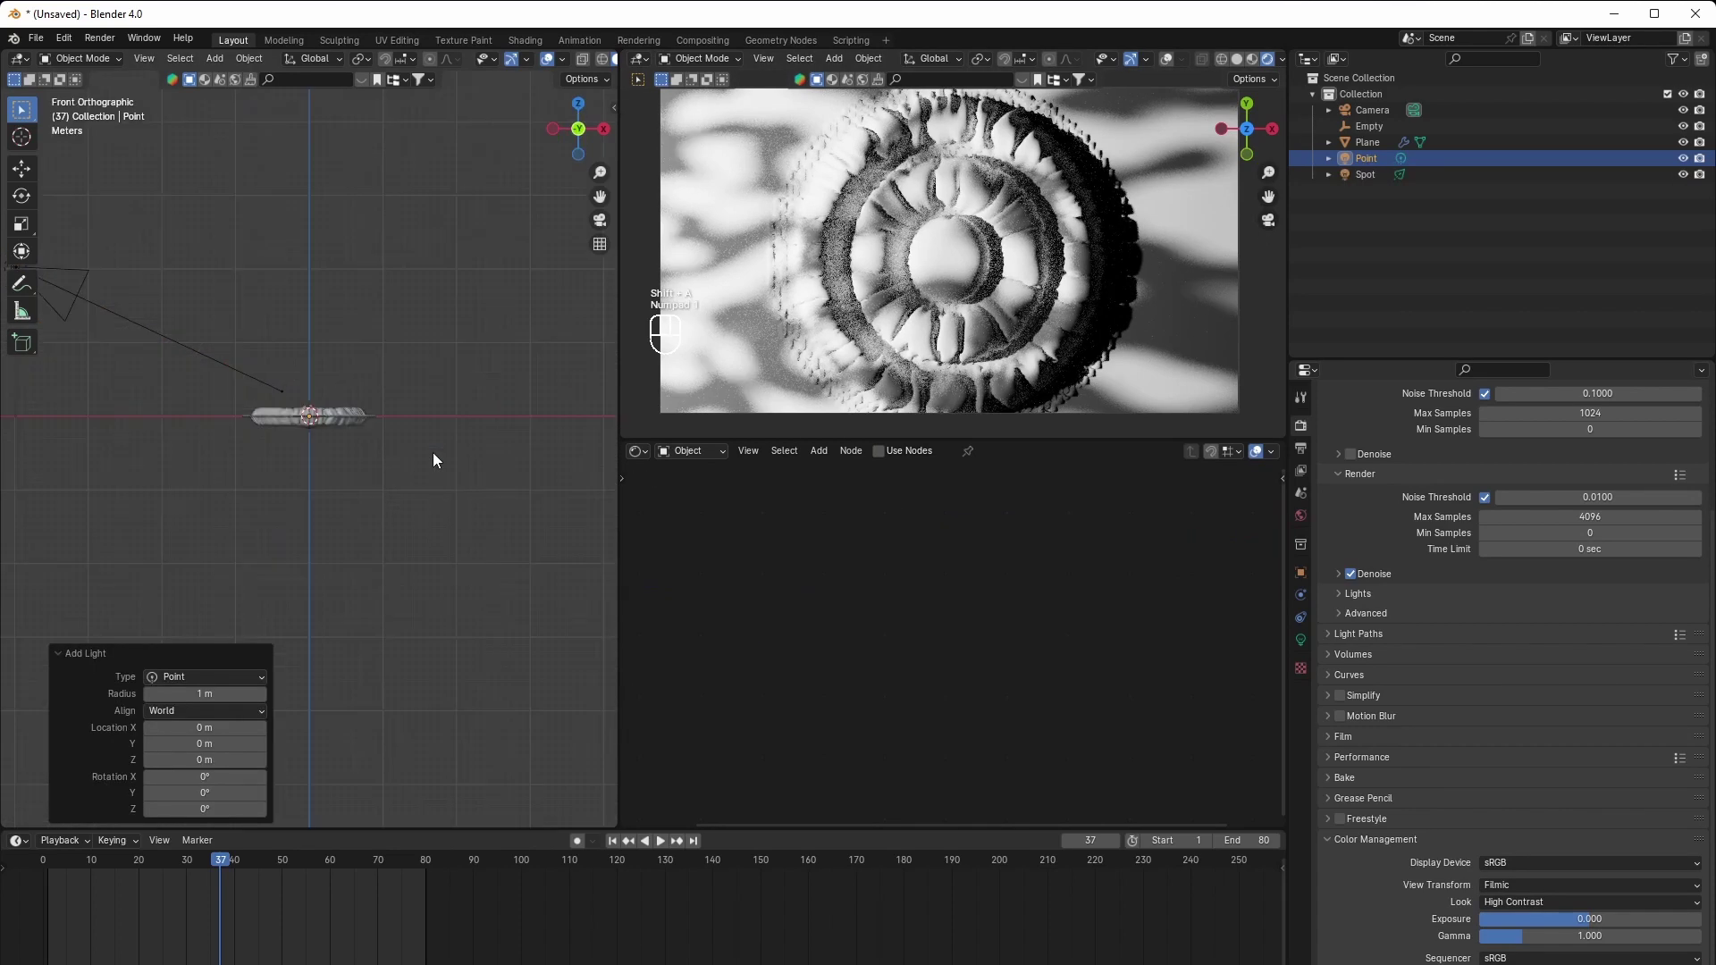
pyautogui.press('g')
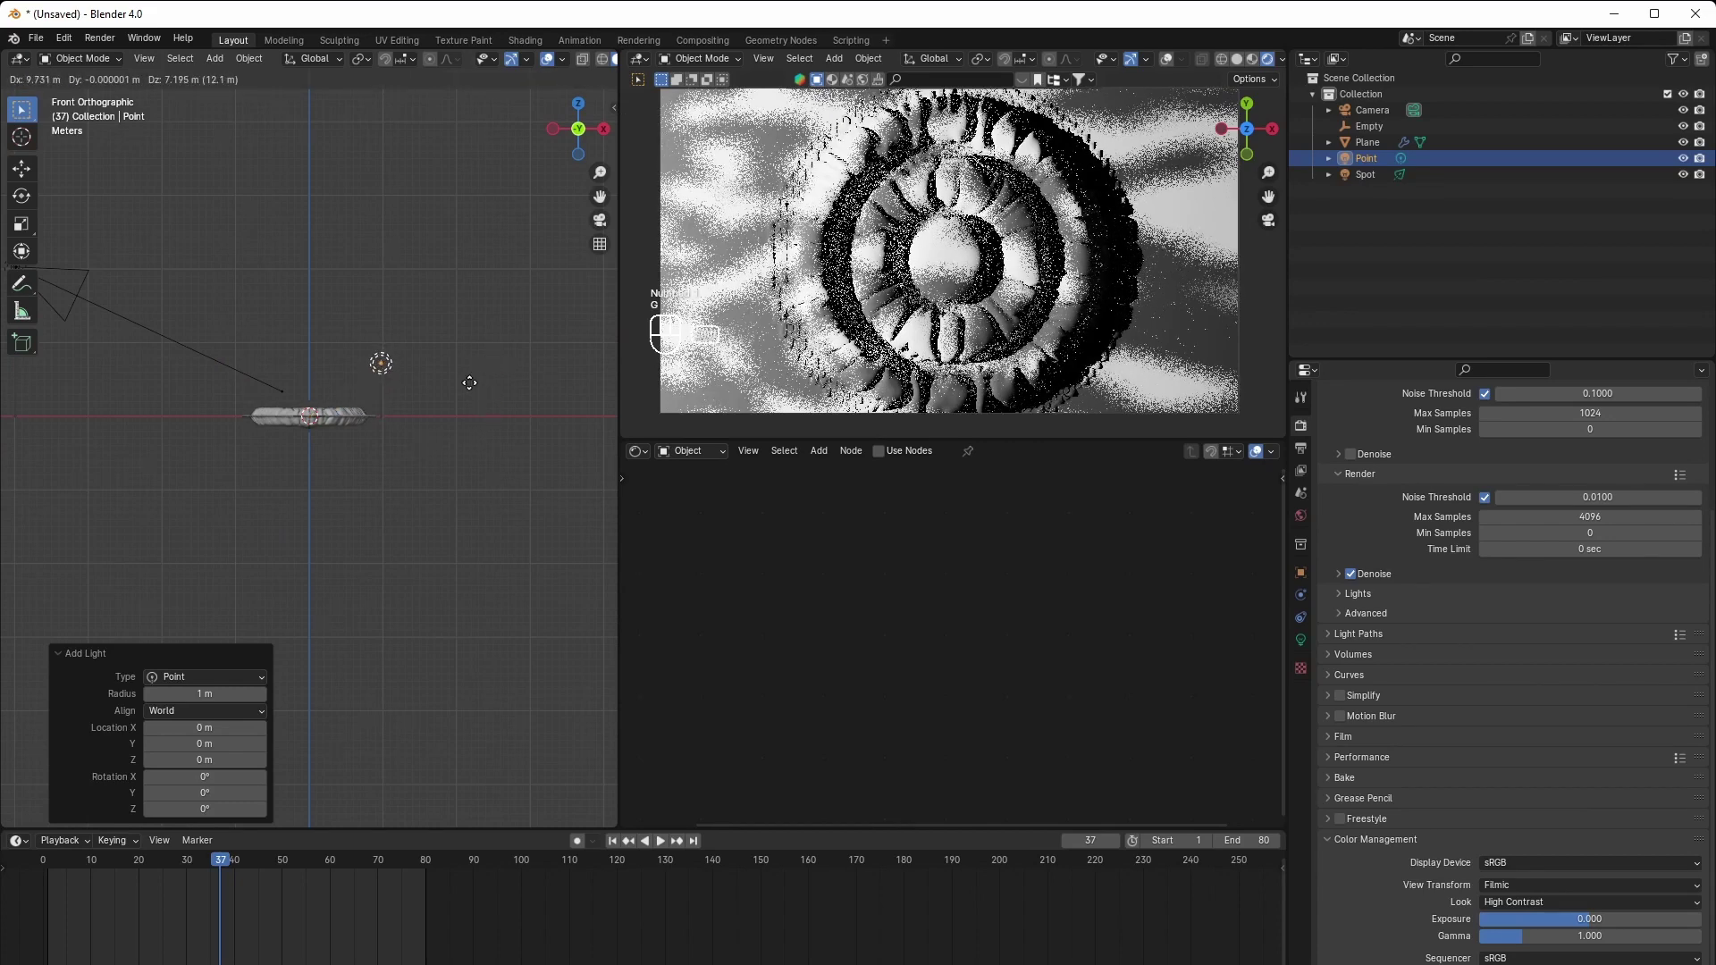
pyautogui.click(466, 382)
# Set the point light's power to 500 W after trying 1000 W
pyautogui.click(1302, 639)
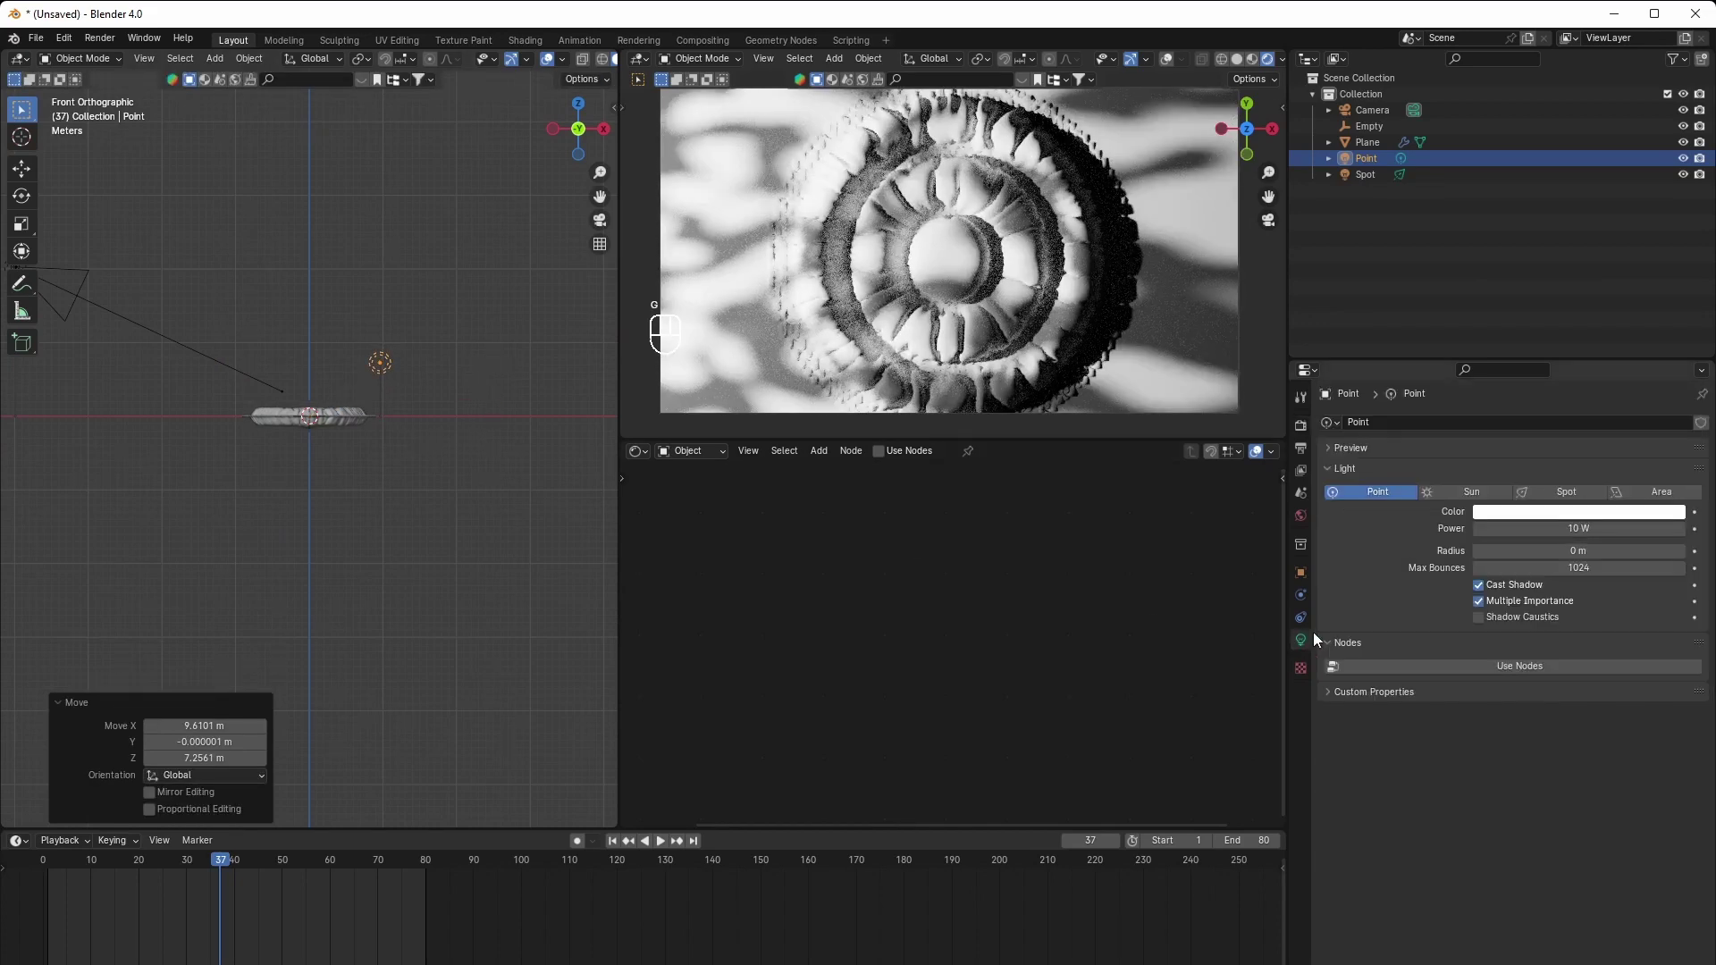
pyautogui.click(1571, 529)
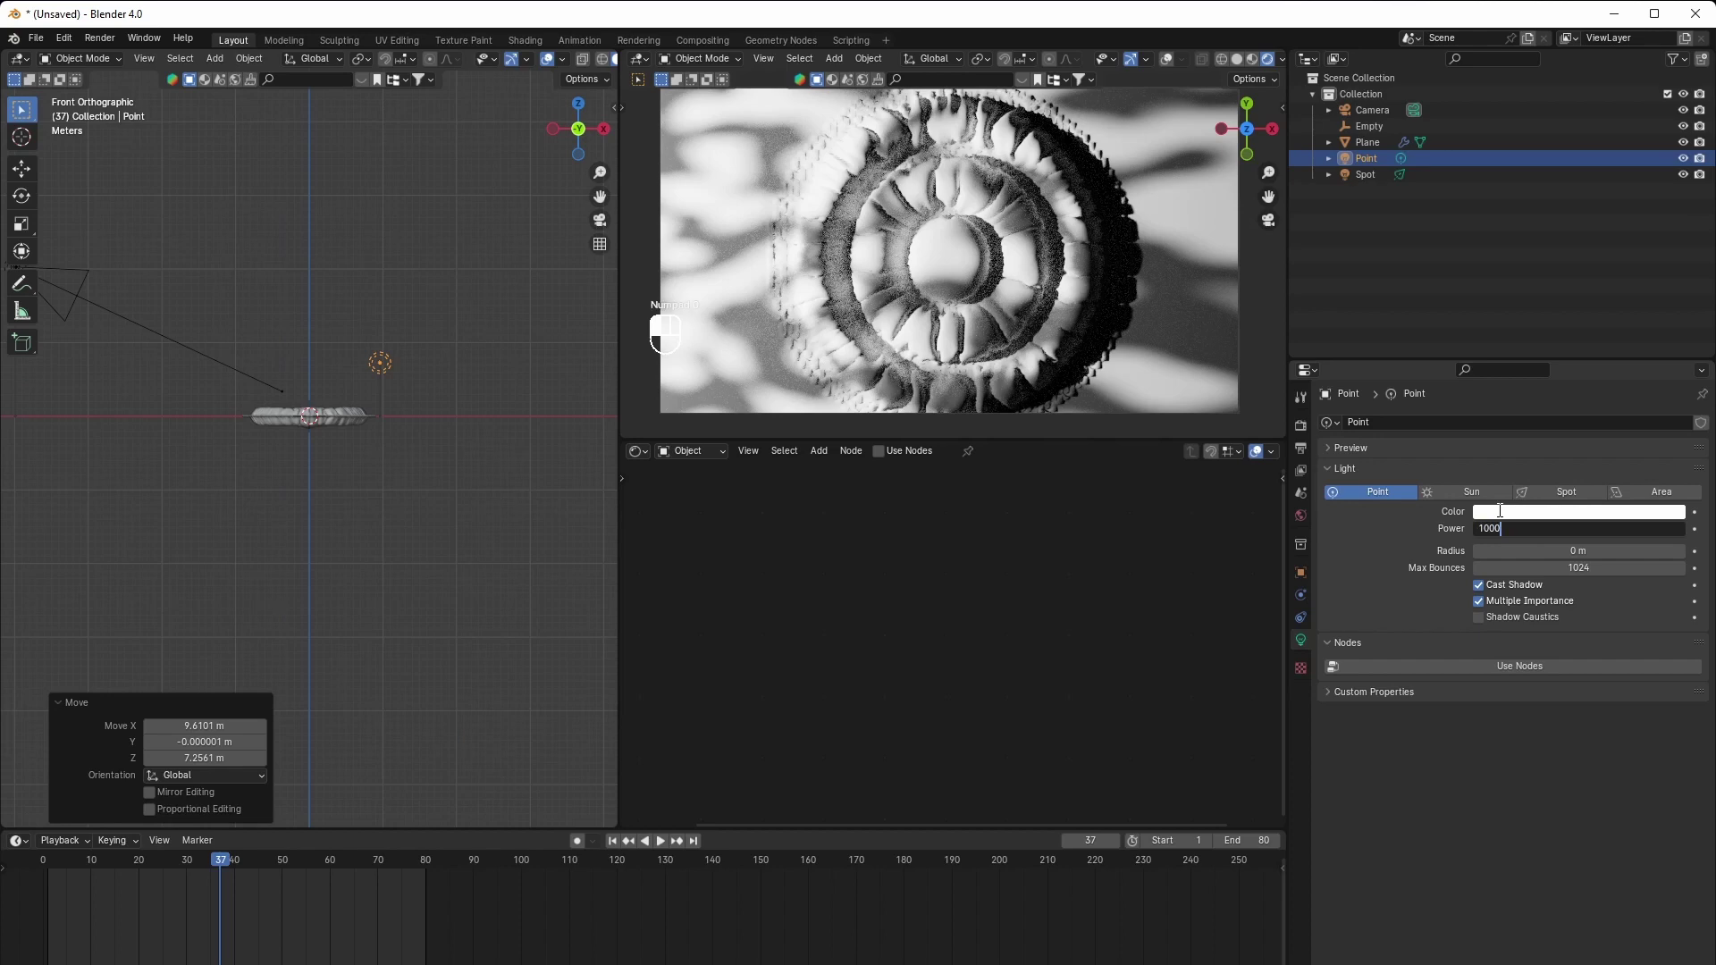
pyautogui.press('Return')
pyautogui.click(1536, 529)
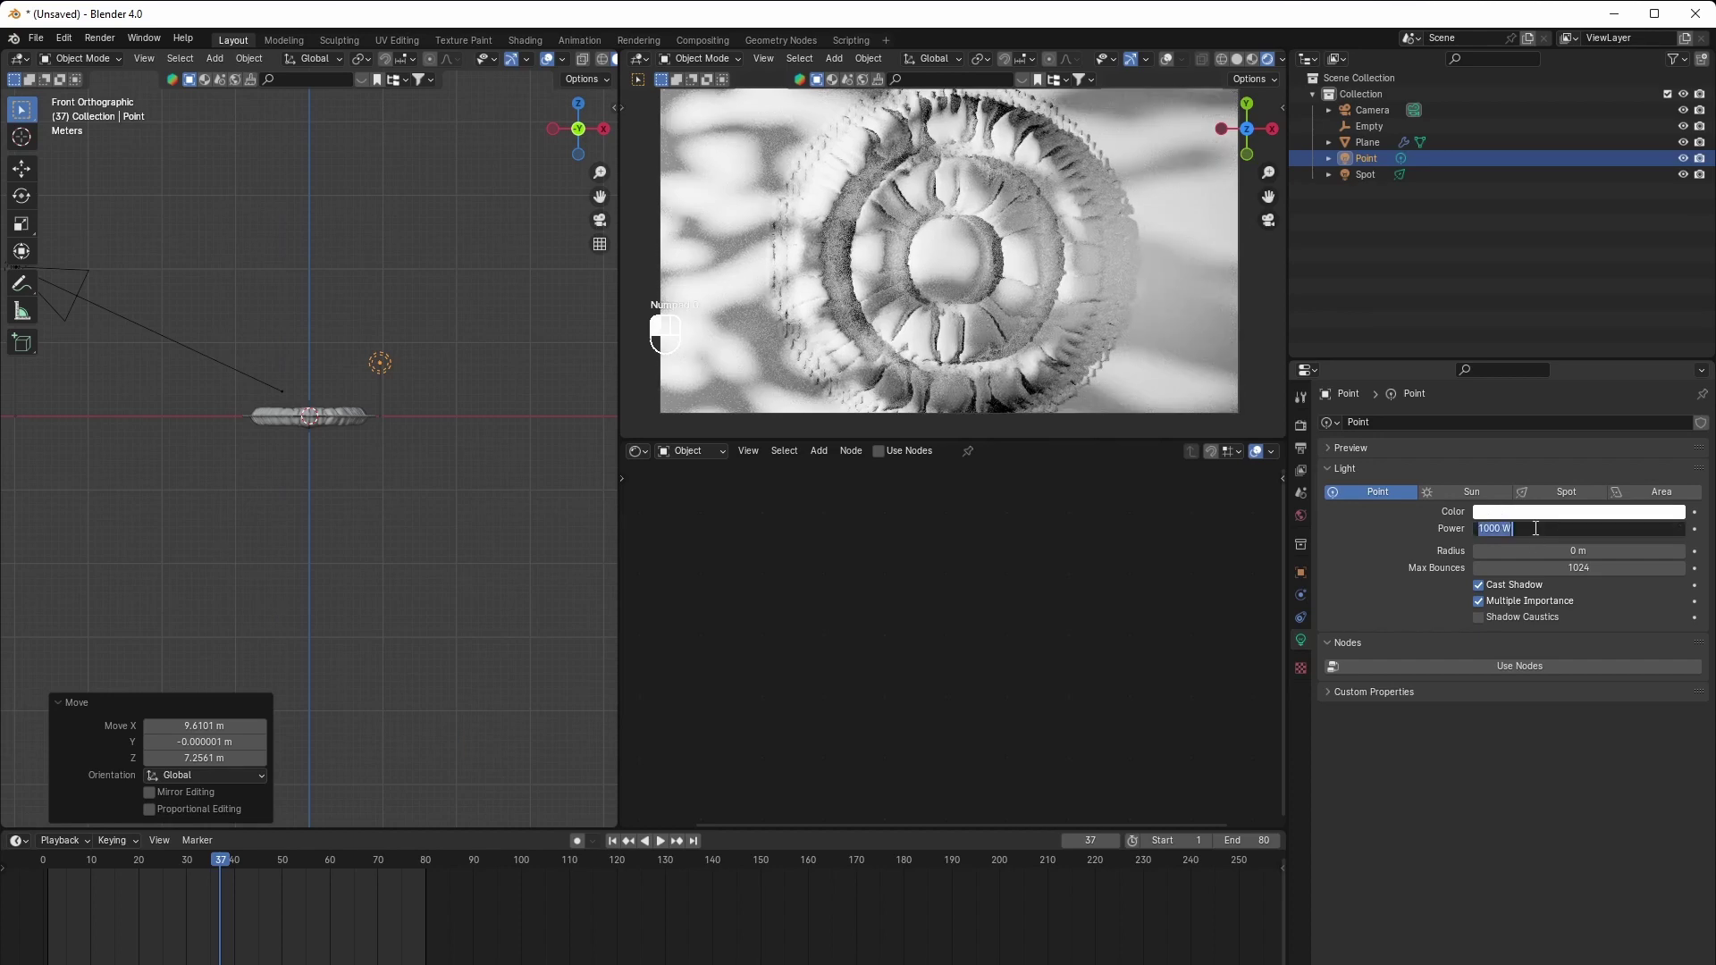
pyautogui.press('Return')
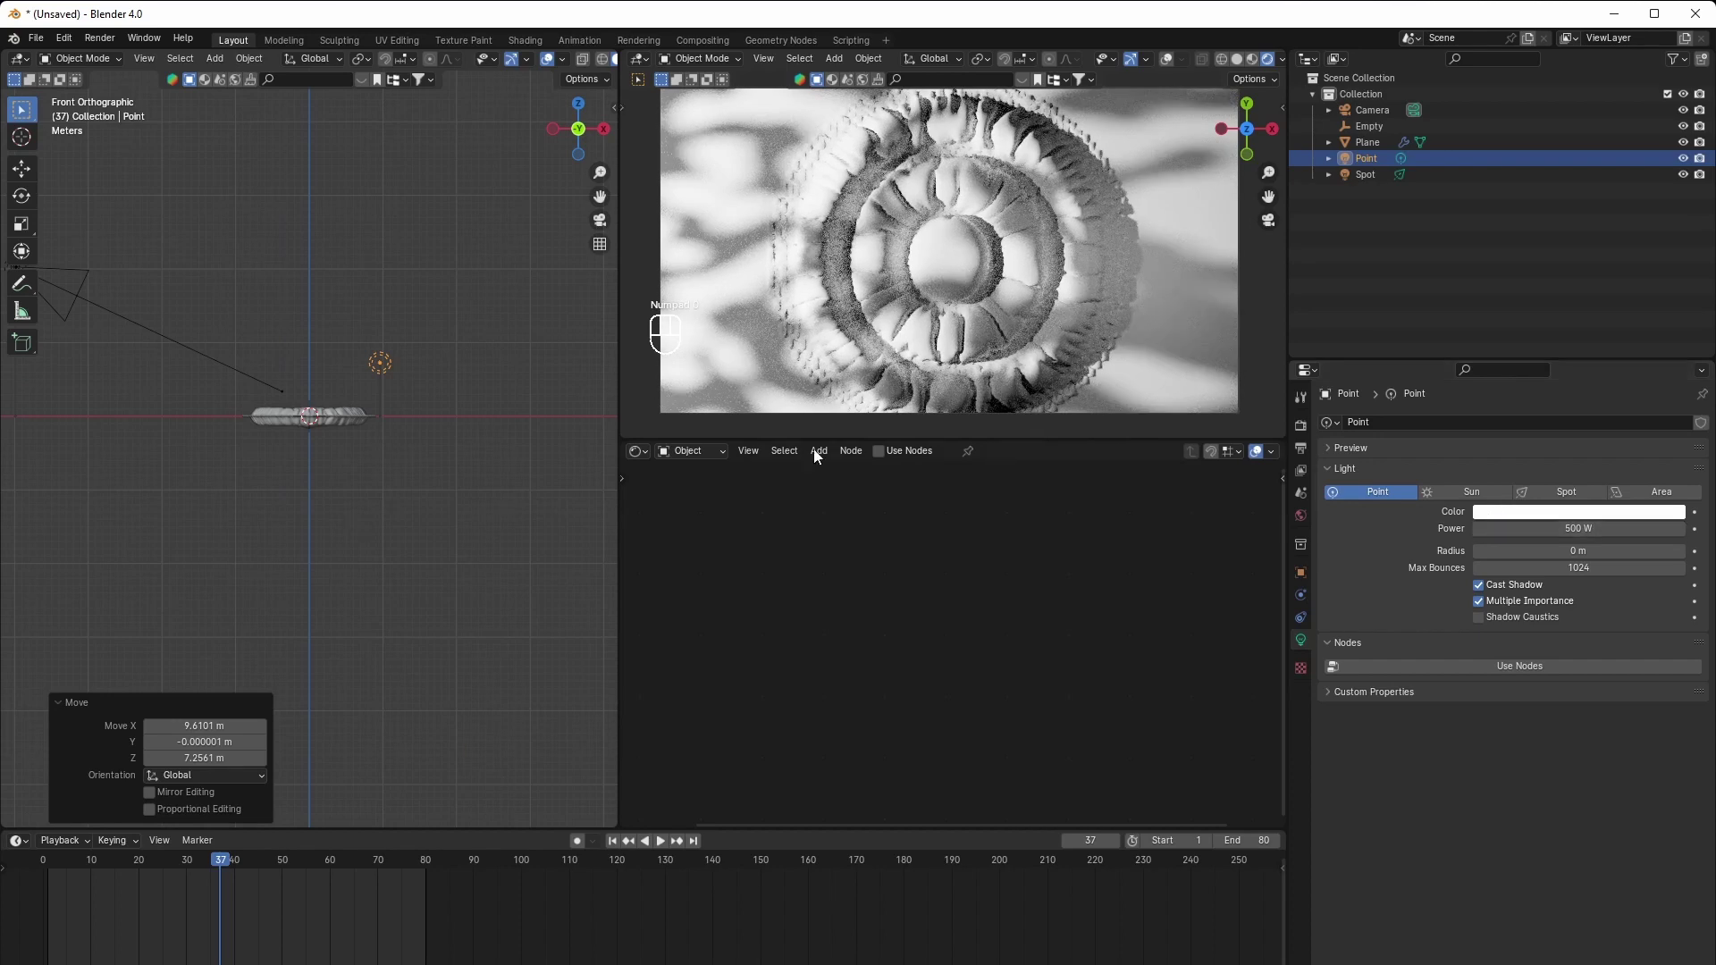
# Raise the point light about 3.4 m along the Z axis
pyautogui.press('g')
pyautogui.press('z')
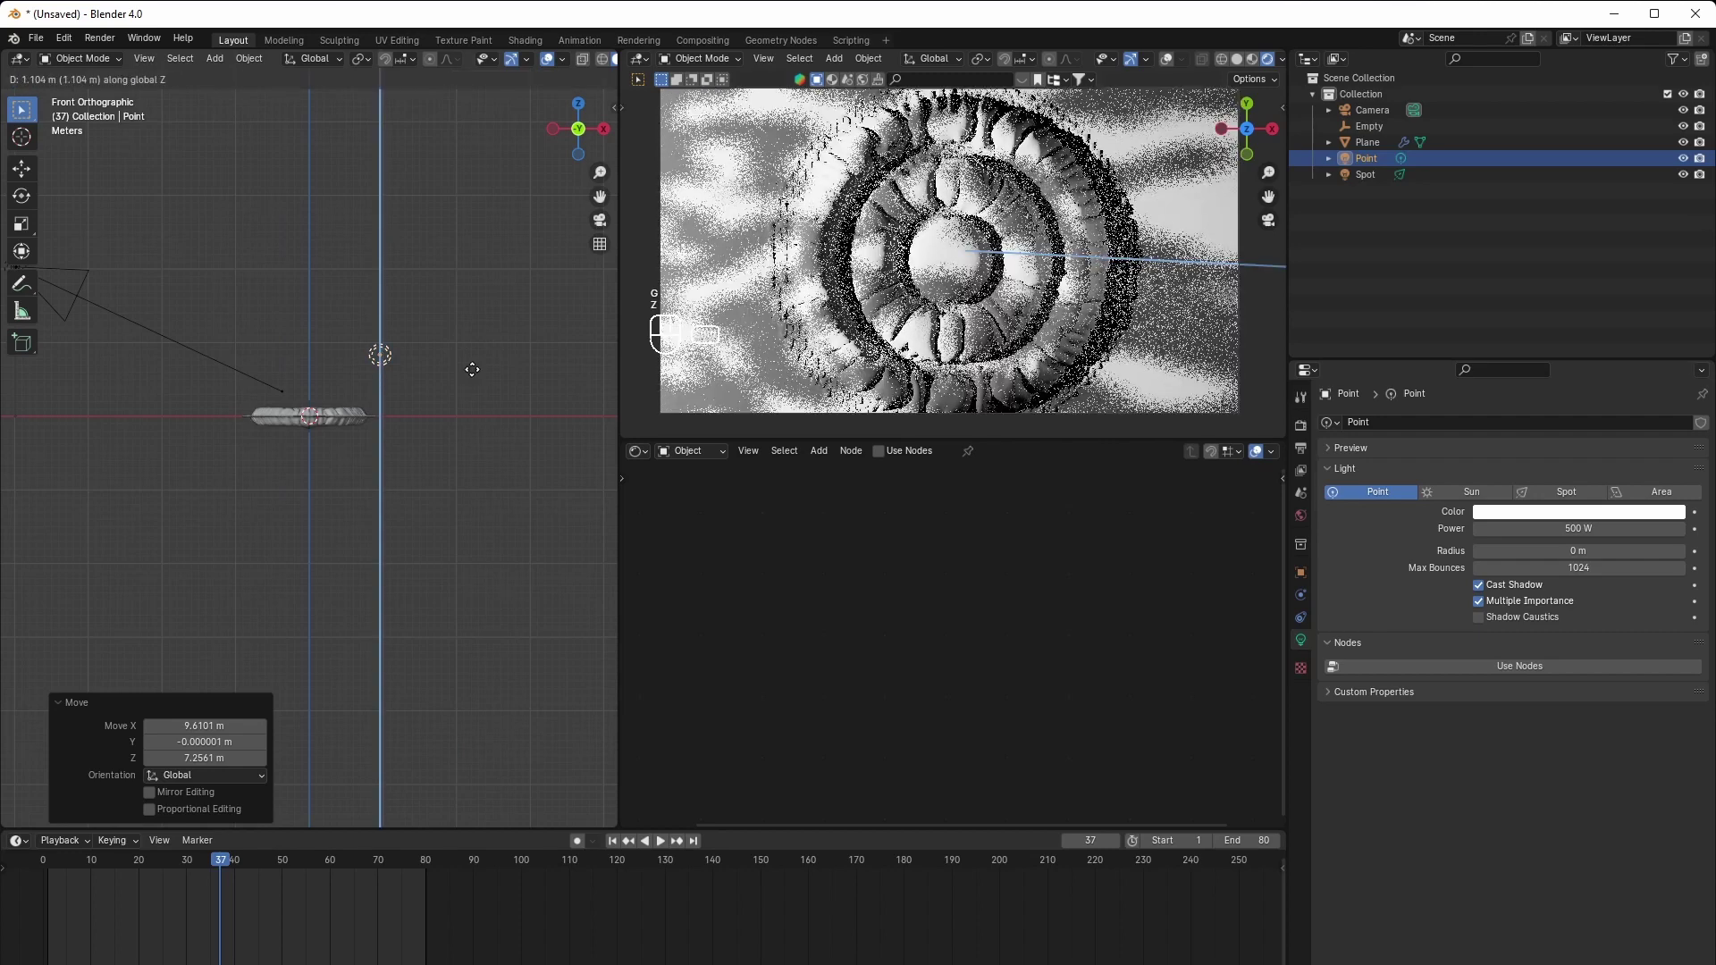
pyautogui.click(488, 215)
# Duplicate the point light twice in top view, placing one copy beyond each long edge of the plane, centered on the Y axis
pyautogui.press('KP_7')
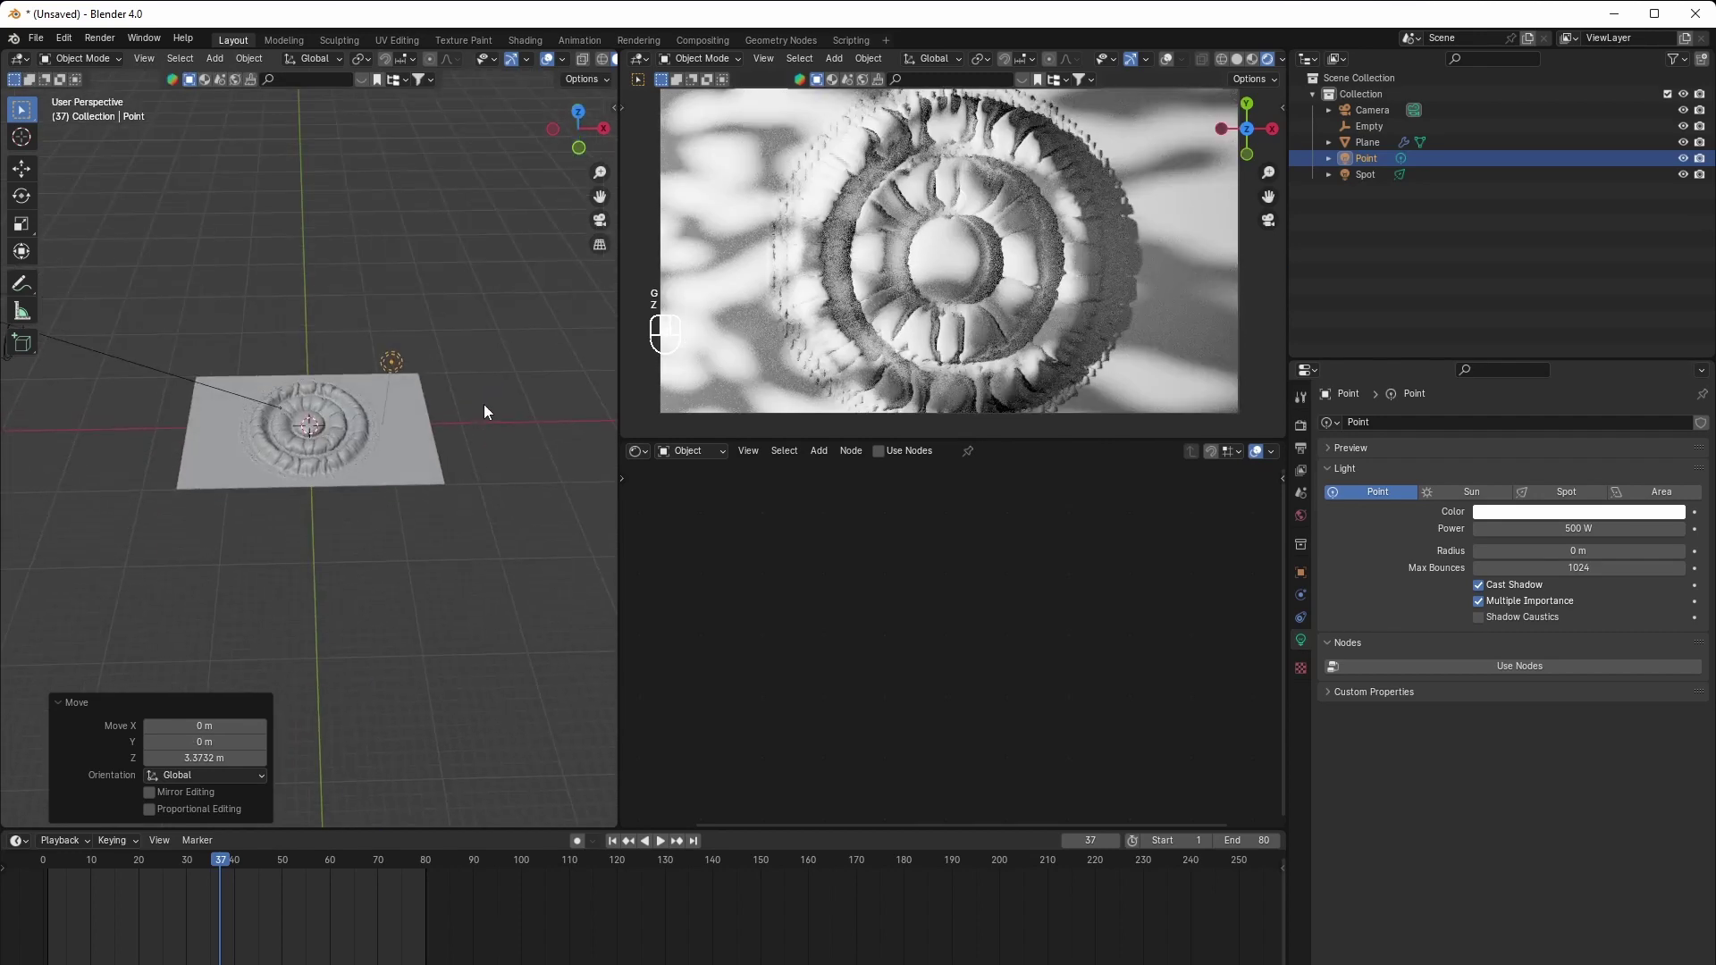
pyautogui.hotkey('shift', 'd')
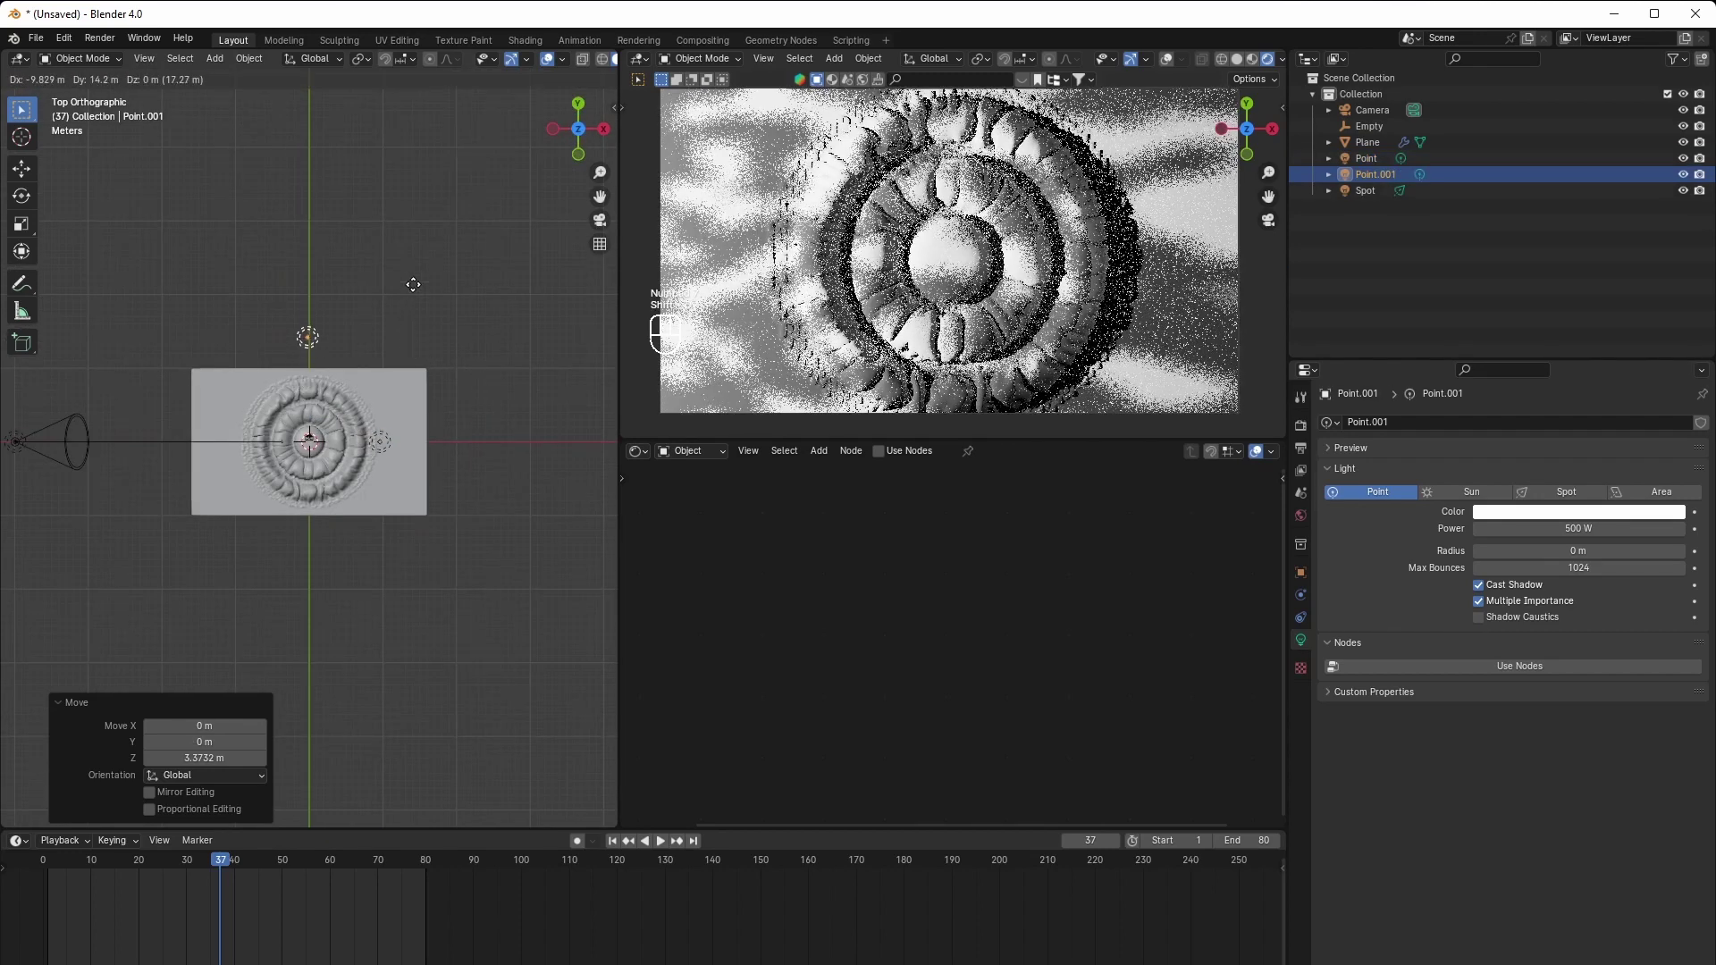
pyautogui.click(415, 293)
pyautogui.hotkey('shift', 'd')
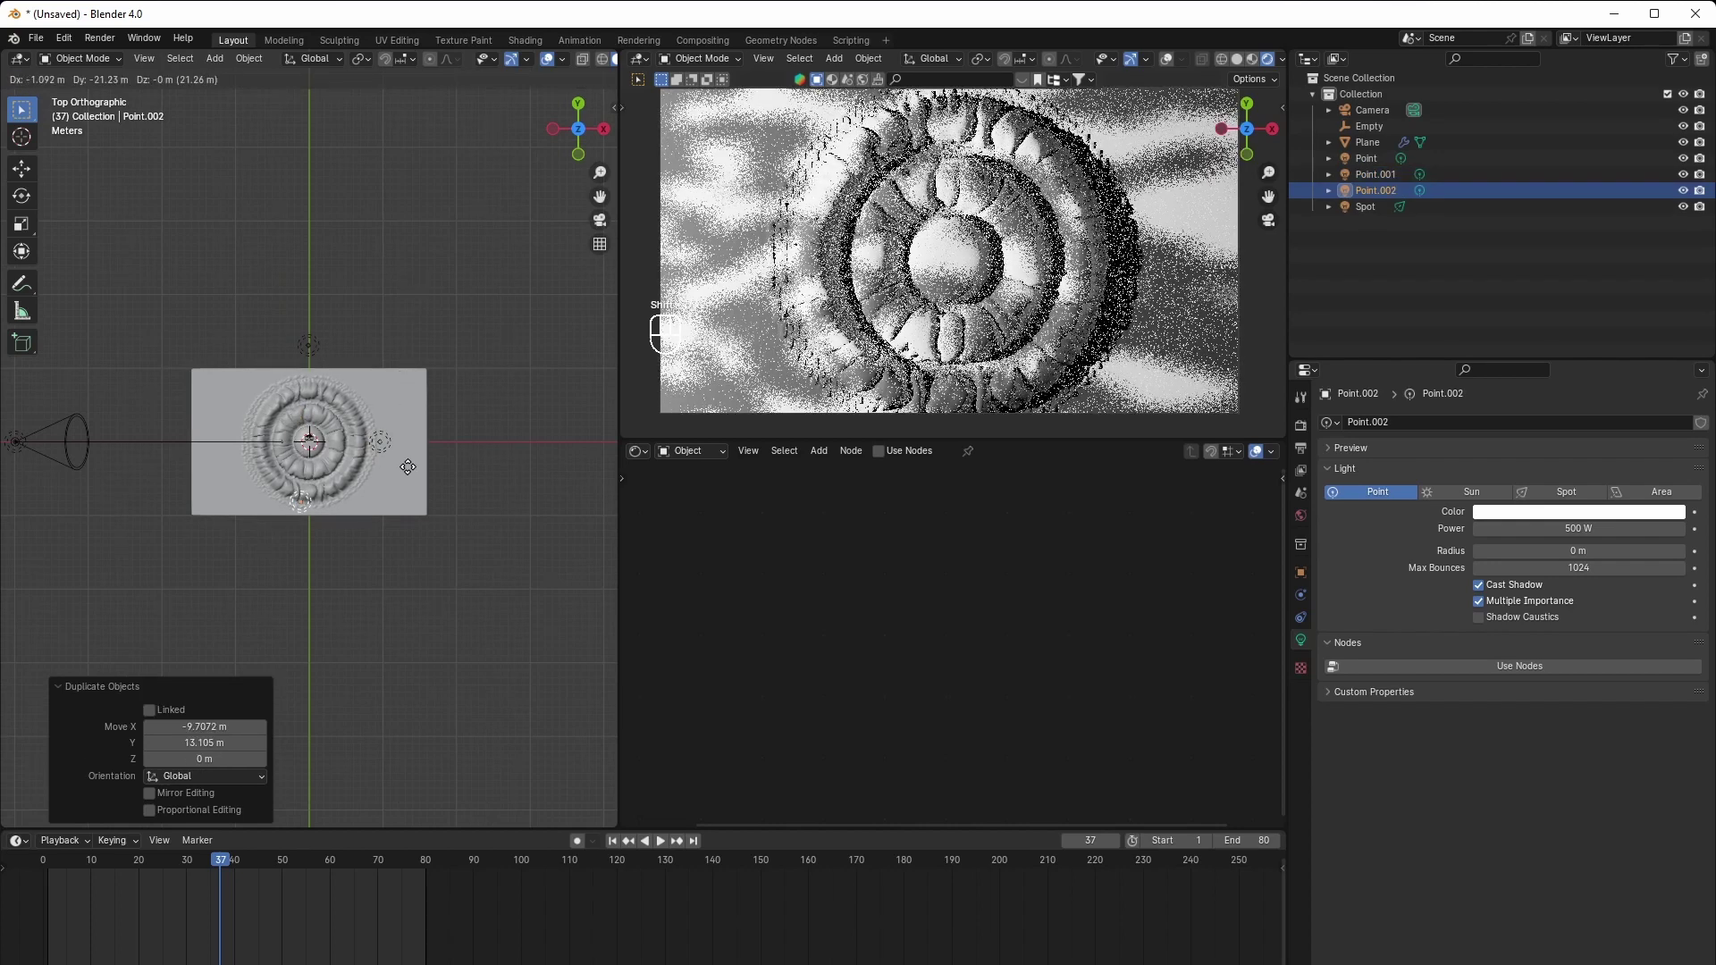
pyautogui.click(417, 484)
pyautogui.click(491, 496)
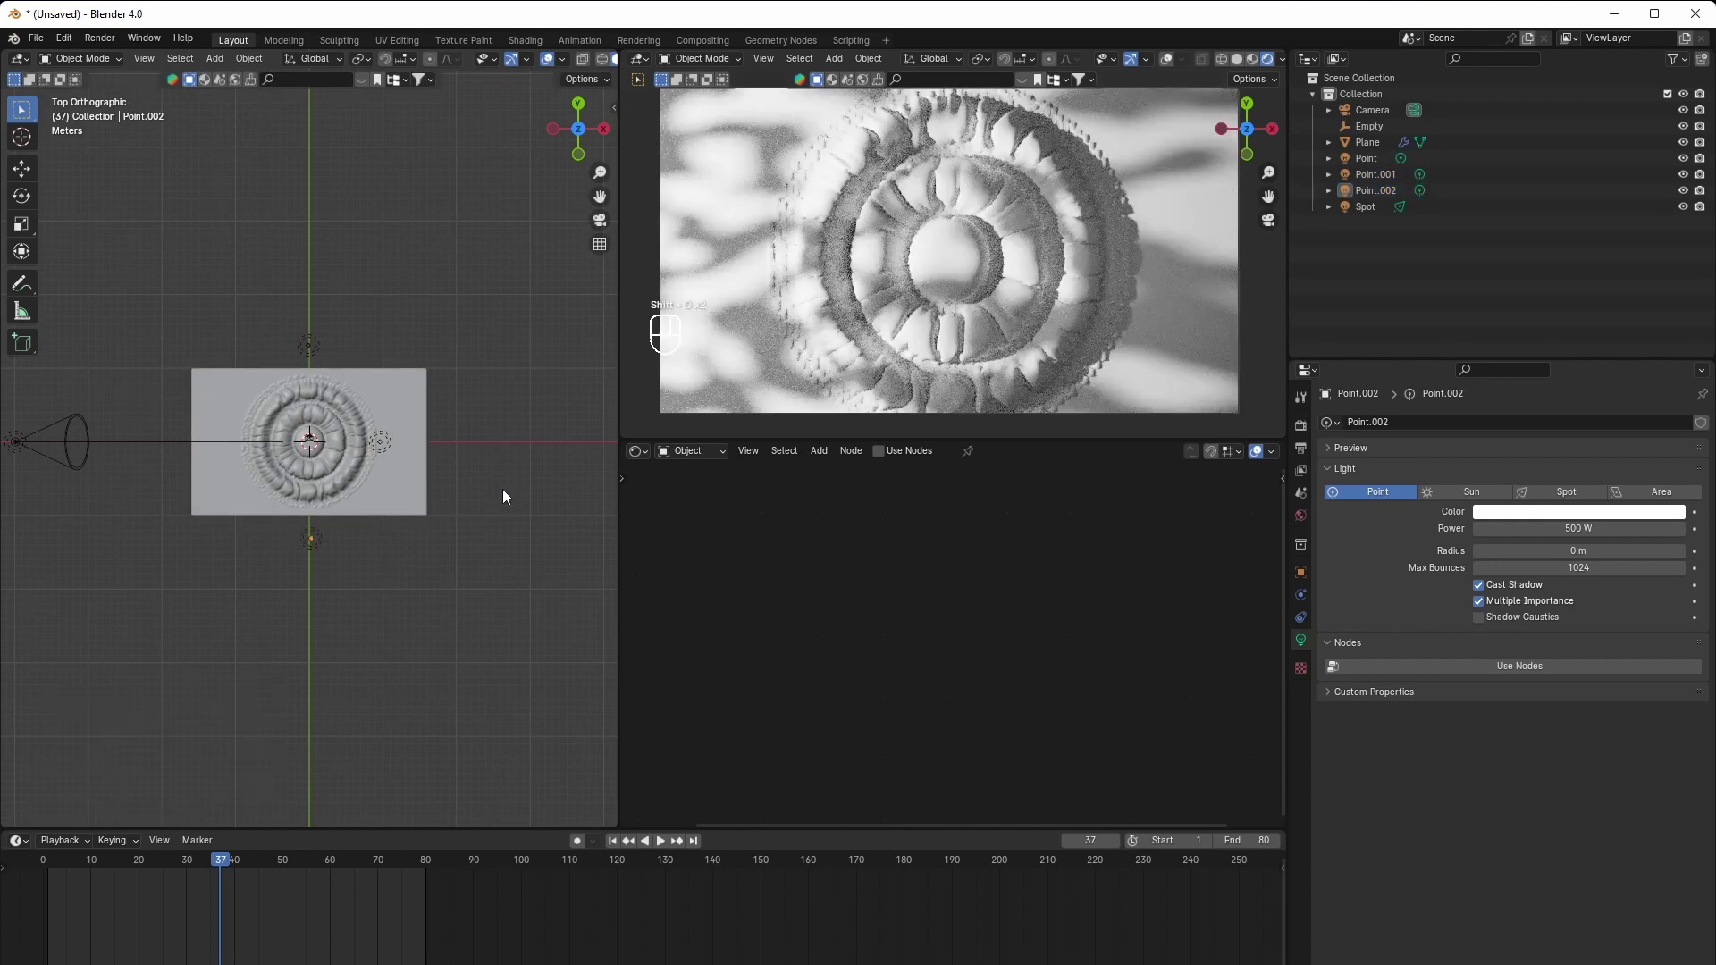
# Create a new material for the plane and name it Cloth
pyautogui.scroll(4, 454, 517)
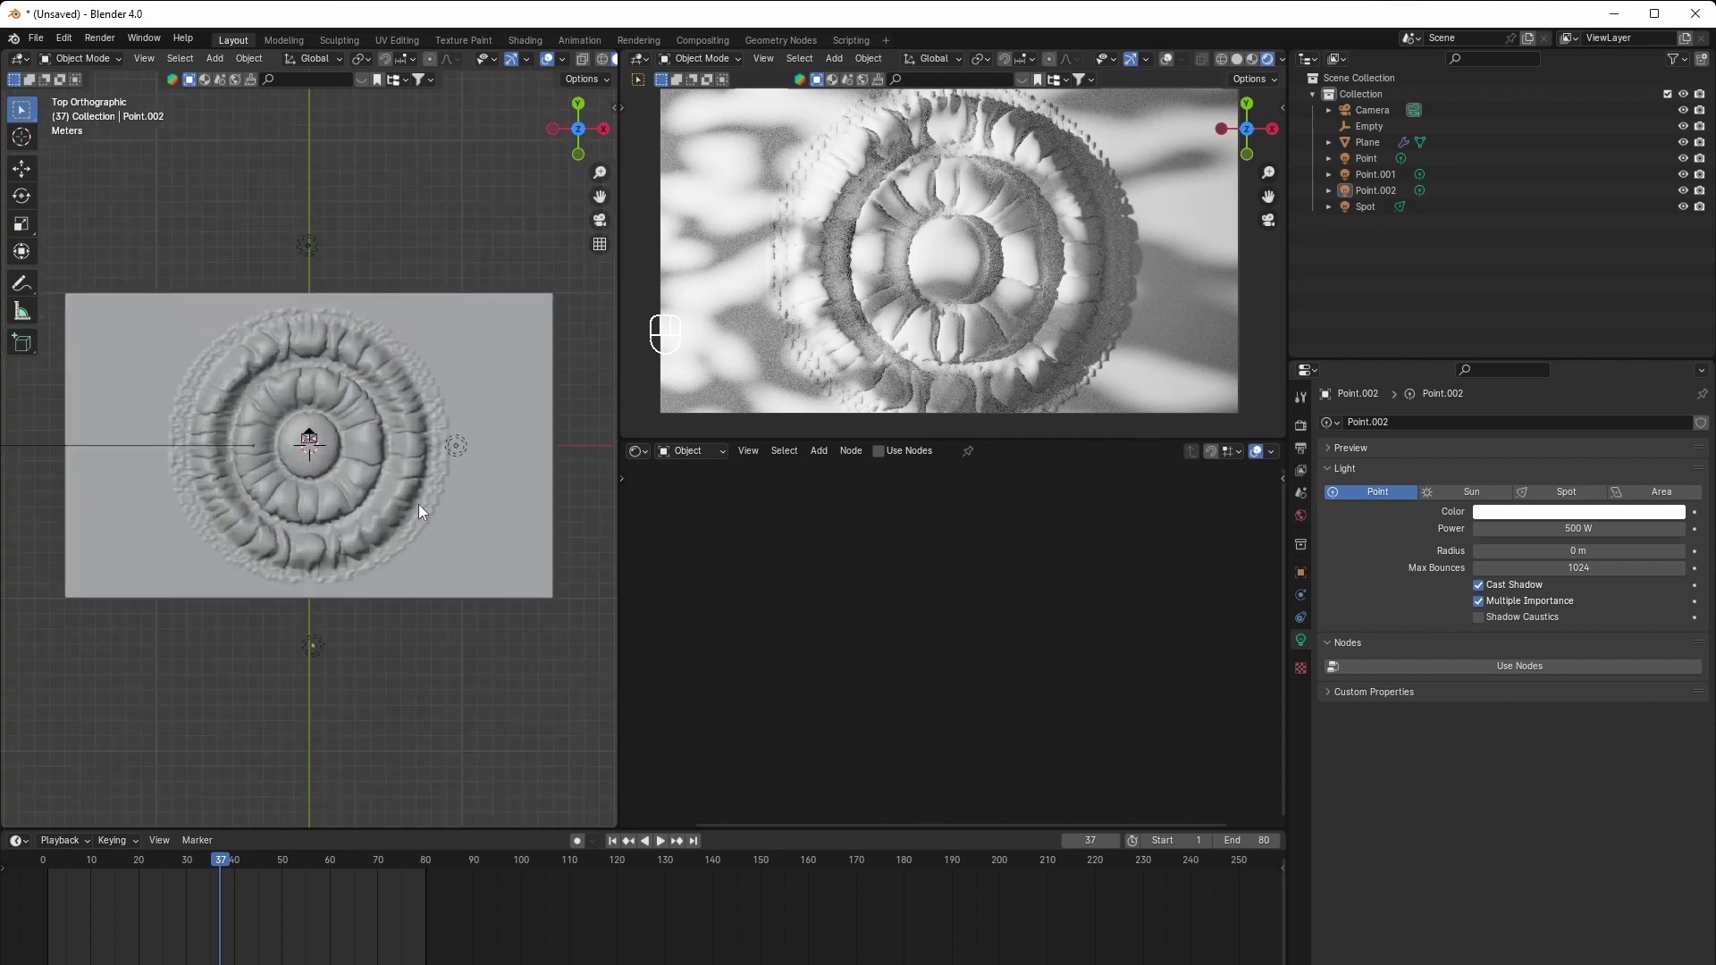
pyautogui.moveTo(418, 504); pyautogui.dragTo(383, 469, button='middle')
pyautogui.click(400, 463)
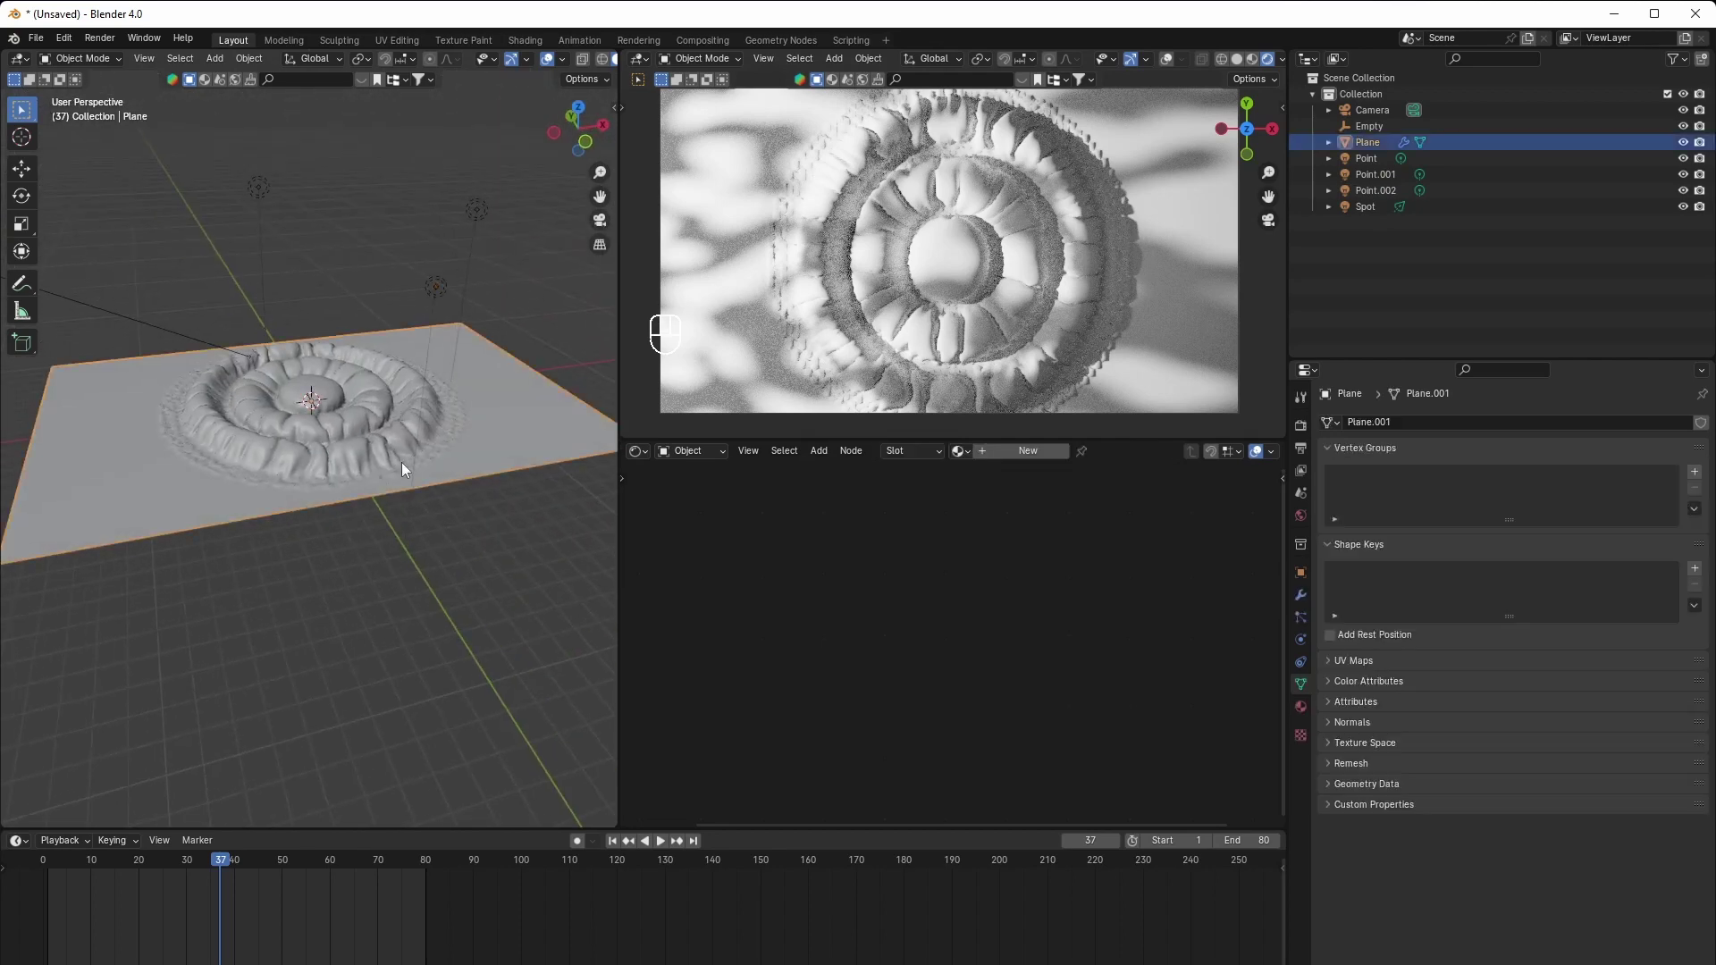
pyautogui.click(1019, 451)
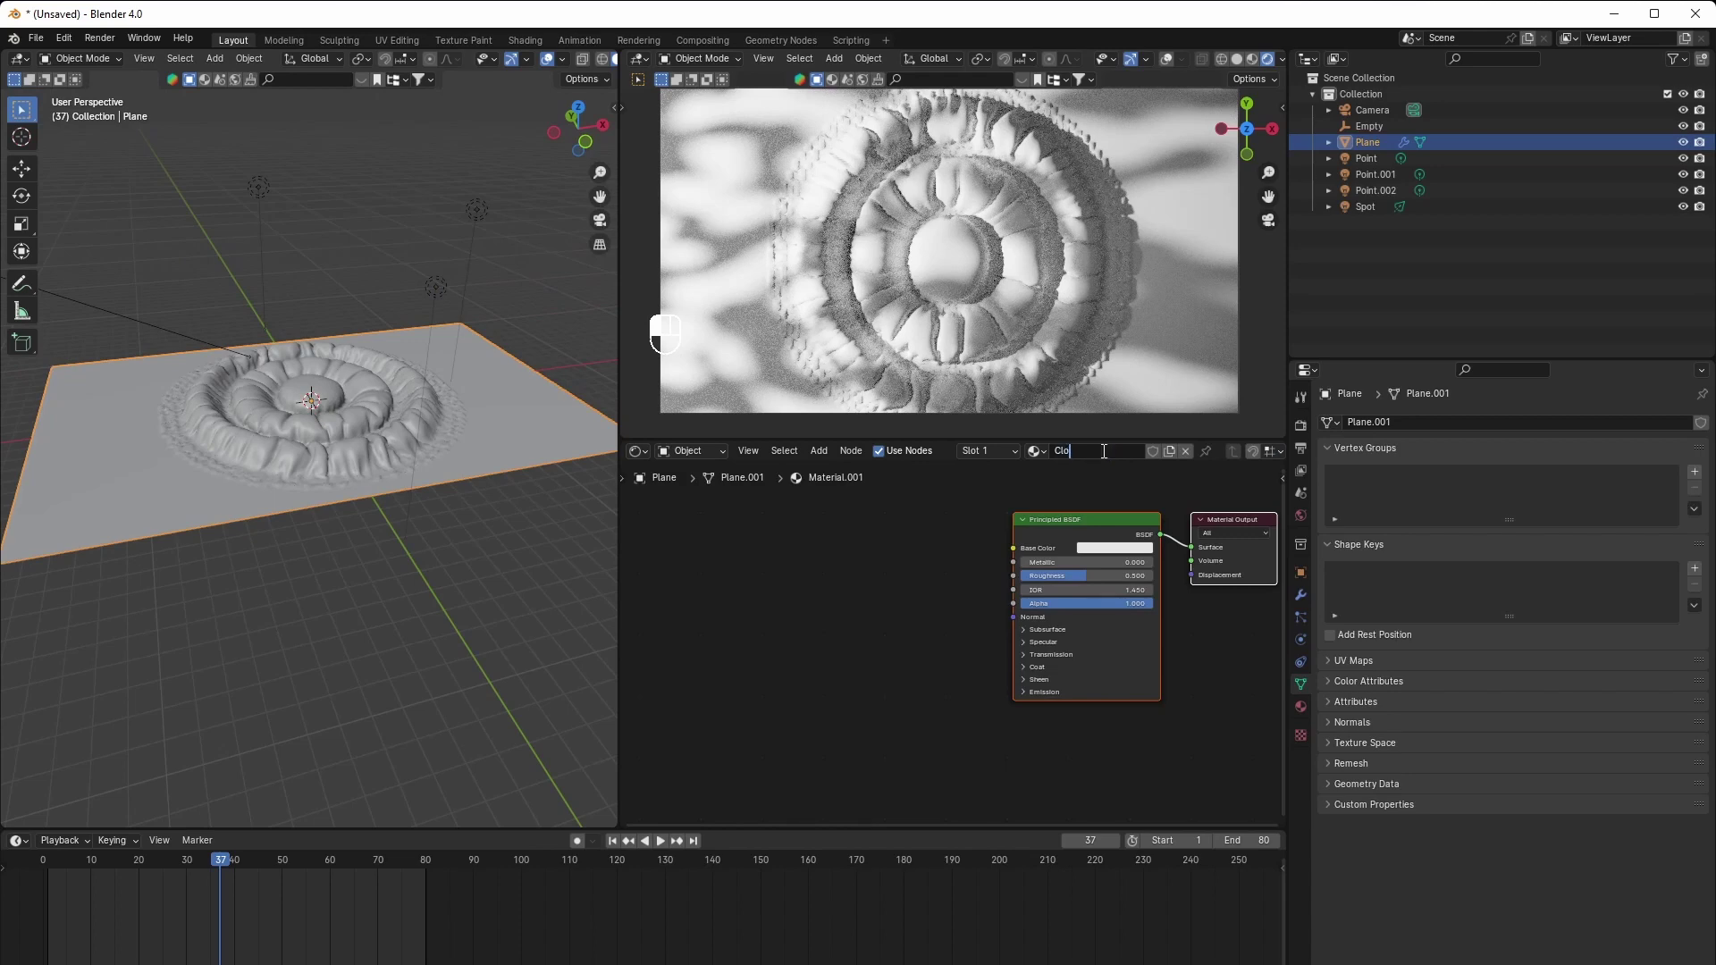
pyautogui.press('Return')
# Add a Voronoi Texture to the Cloth material and feed it Object coordinates through Texture Coordinate and Mapping nodes
pyautogui.scroll(1, 844, 594)
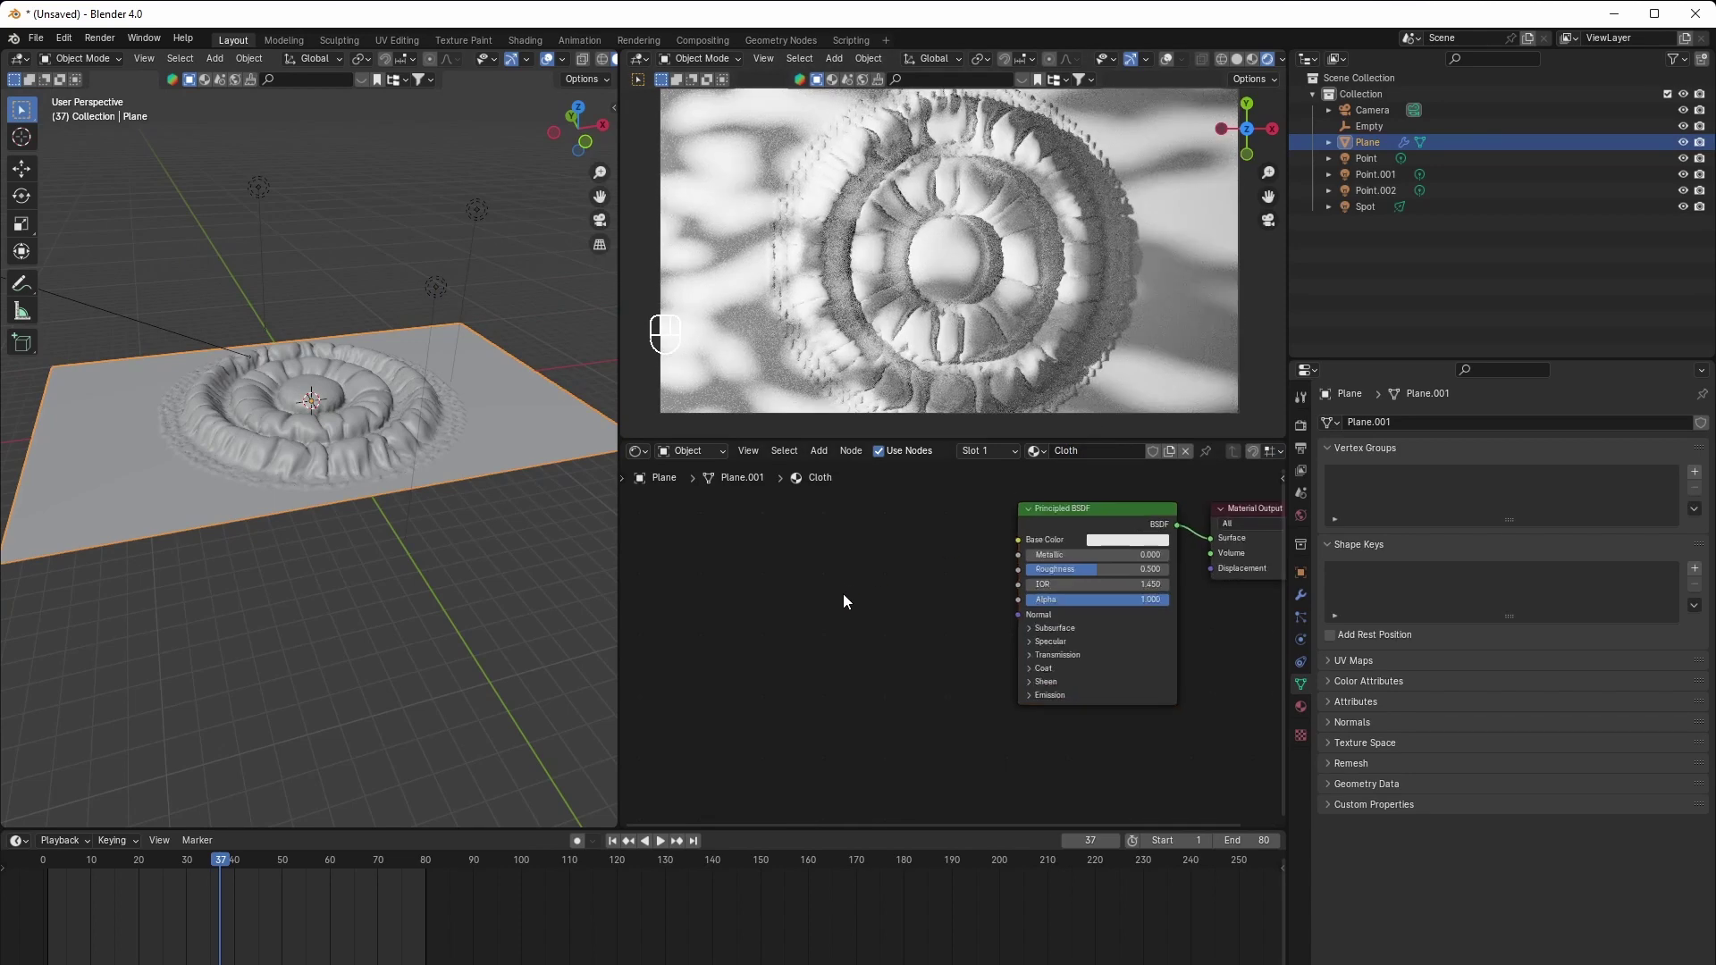
pyautogui.hotkey('shift', 'a')
pyautogui.write('voro')
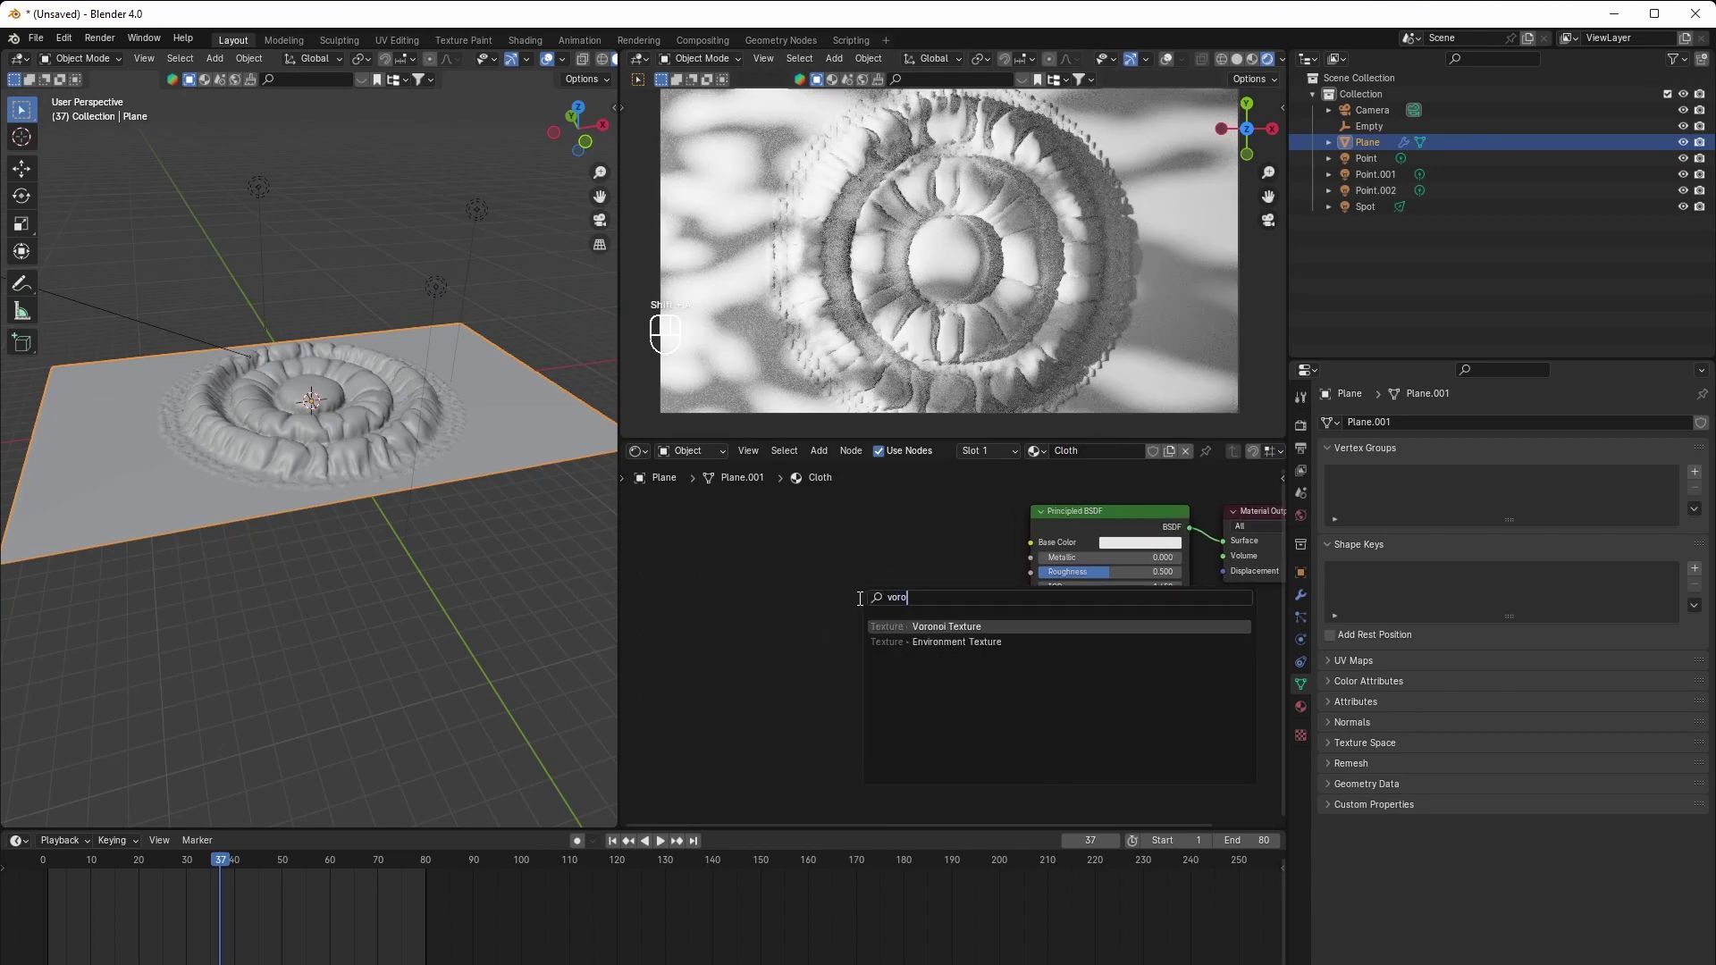
pyautogui.click(921, 629)
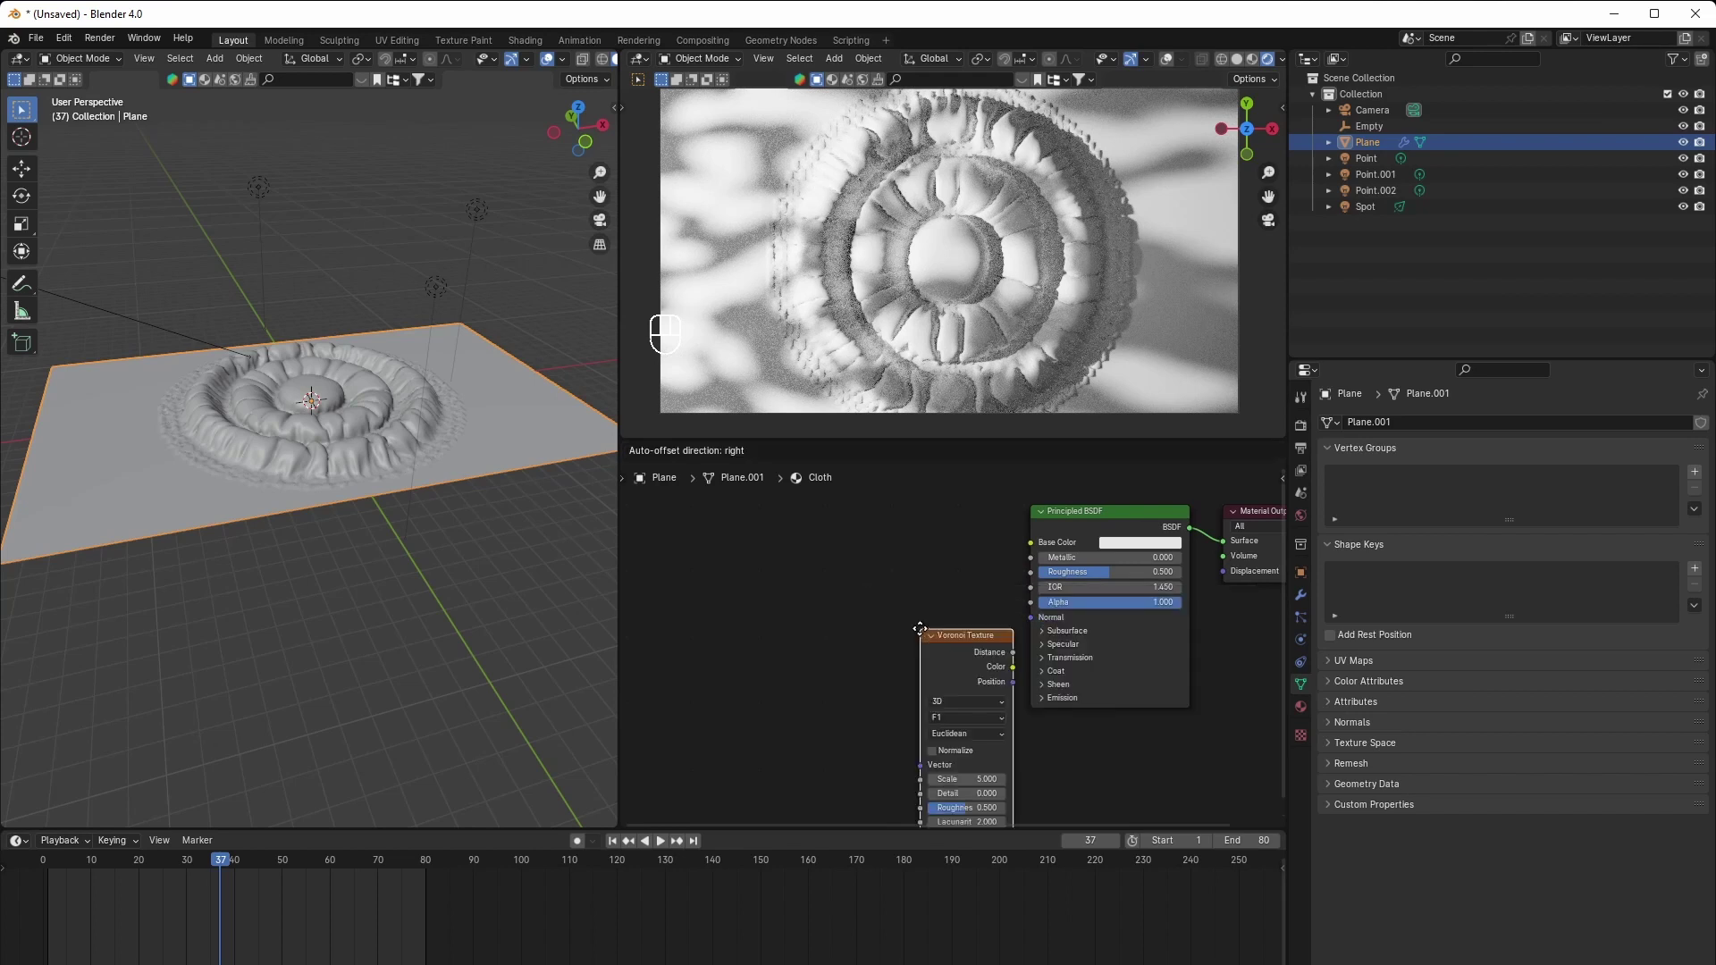
pyautogui.click(767, 602)
pyautogui.scroll(-1, 887, 677)
pyautogui.scroll(1, 888, 676)
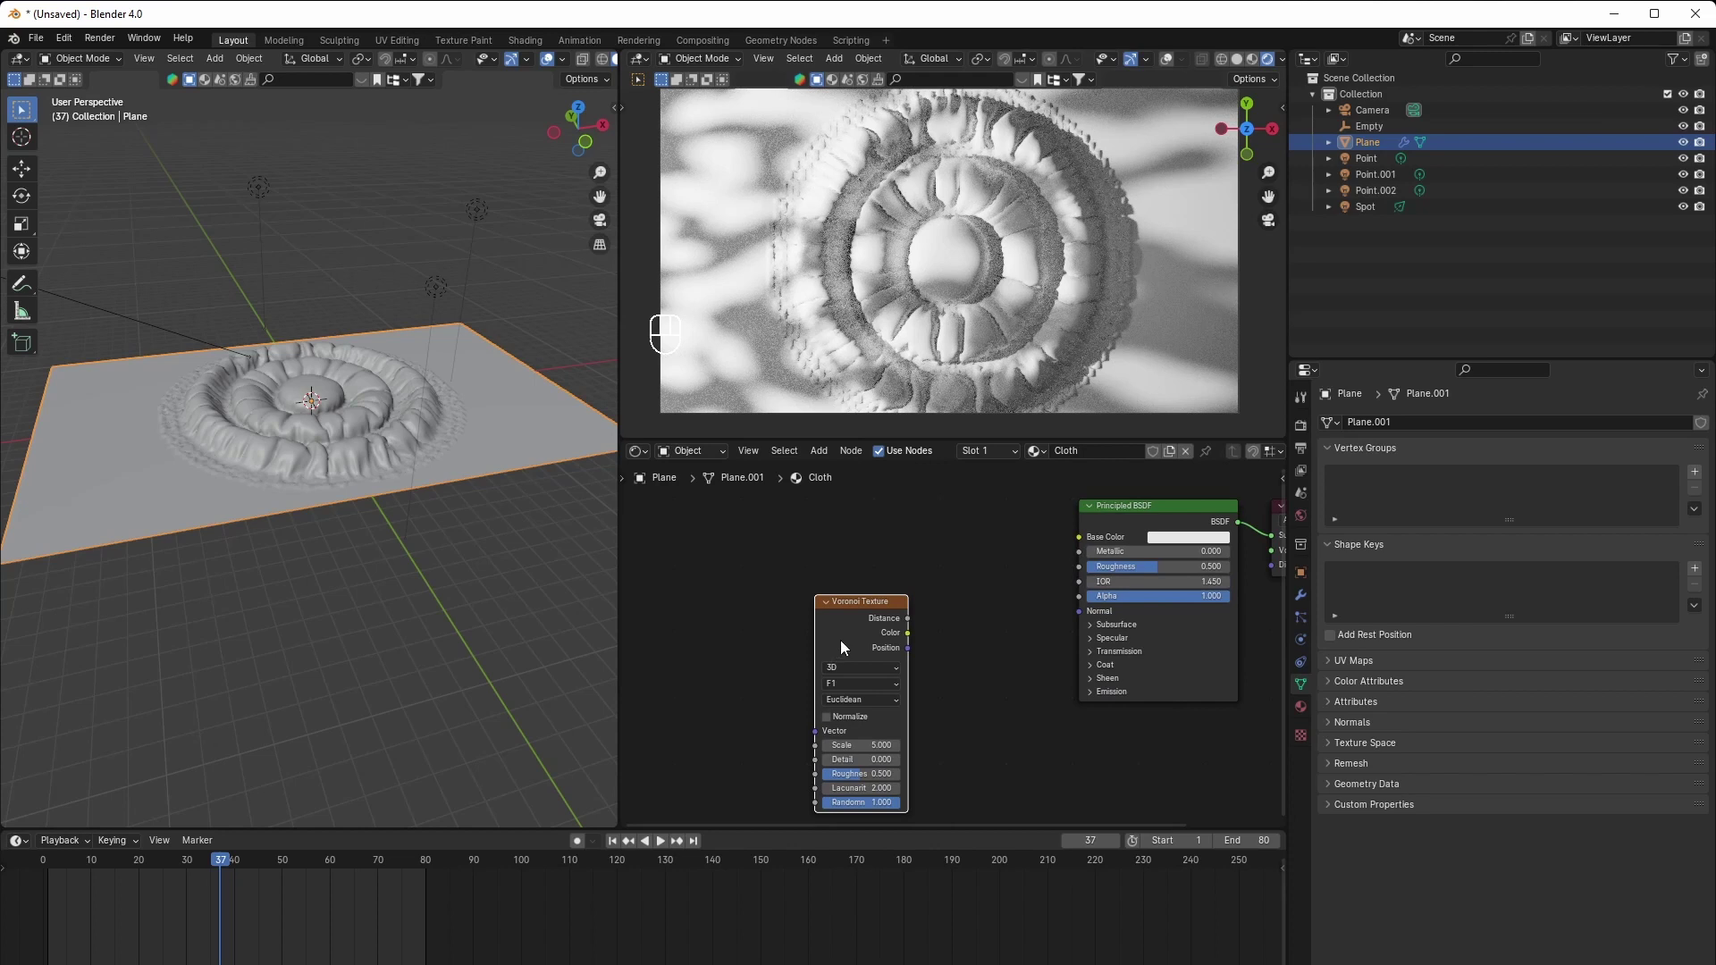
pyautogui.hotkey('ctrl', 't')
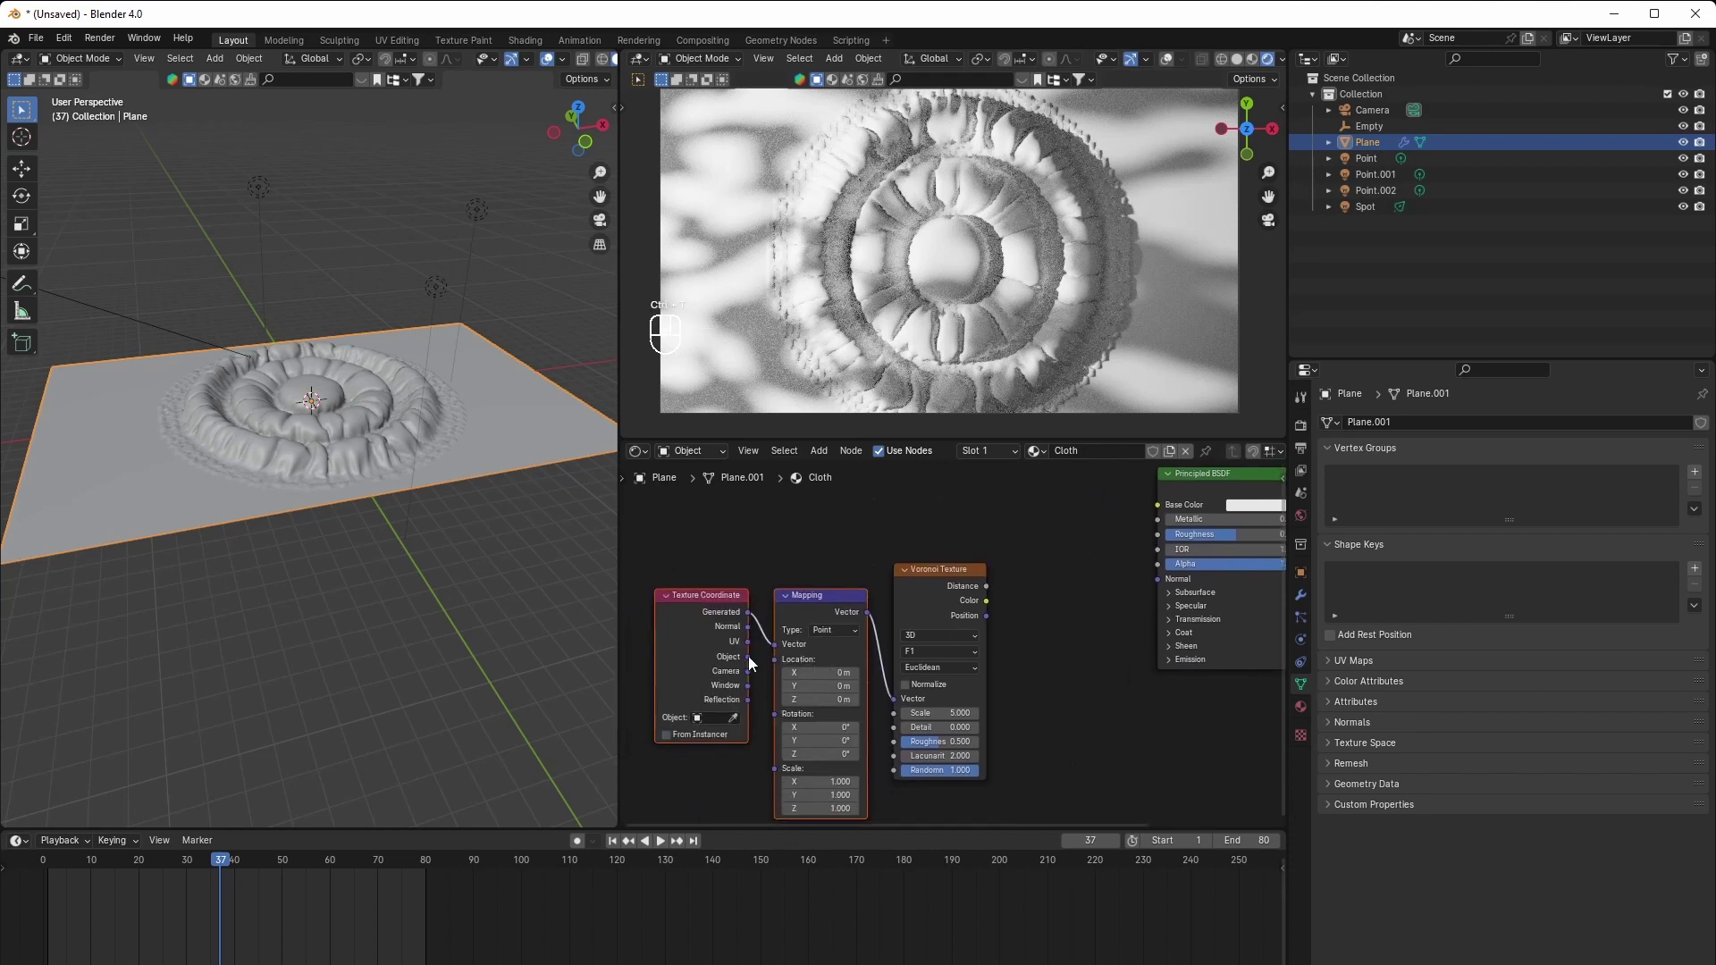
# Add a Bump node between the Voronoi Texture and the Principled BSDF, leaving it unconnected
pyautogui.moveTo(1032, 627); pyautogui.dragTo(914, 625, button='middle')
pyautogui.hotkey('shift', 'a')
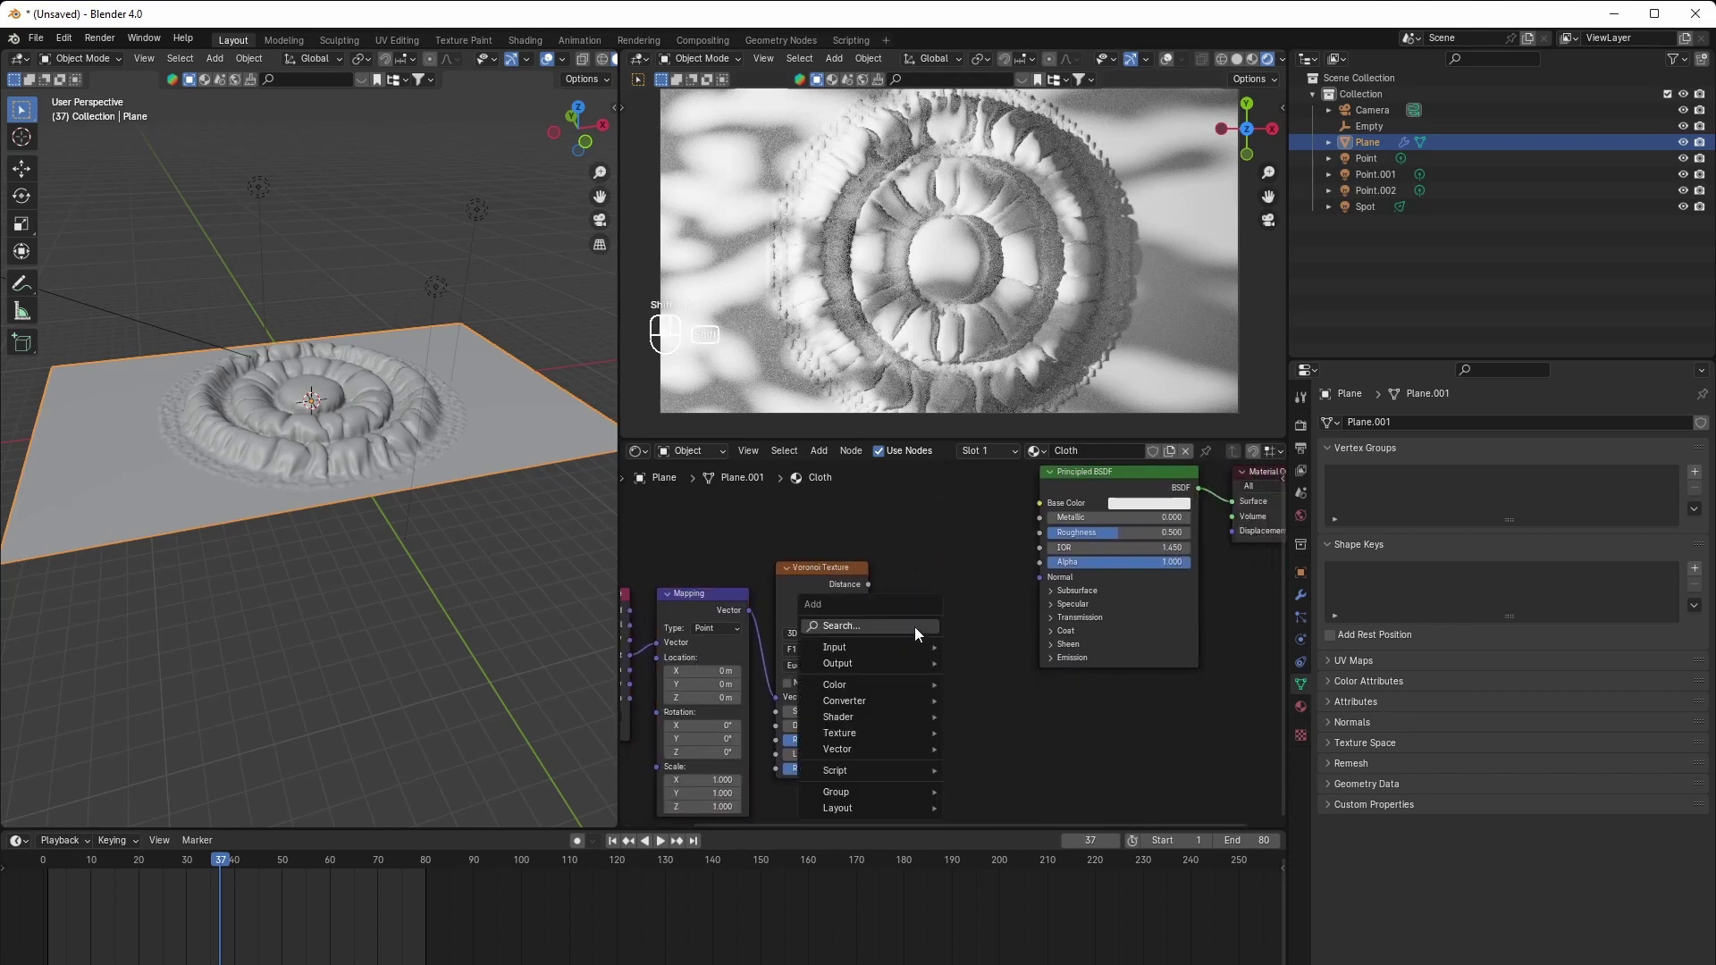
pyautogui.click(914, 625)
pyautogui.write('bump')
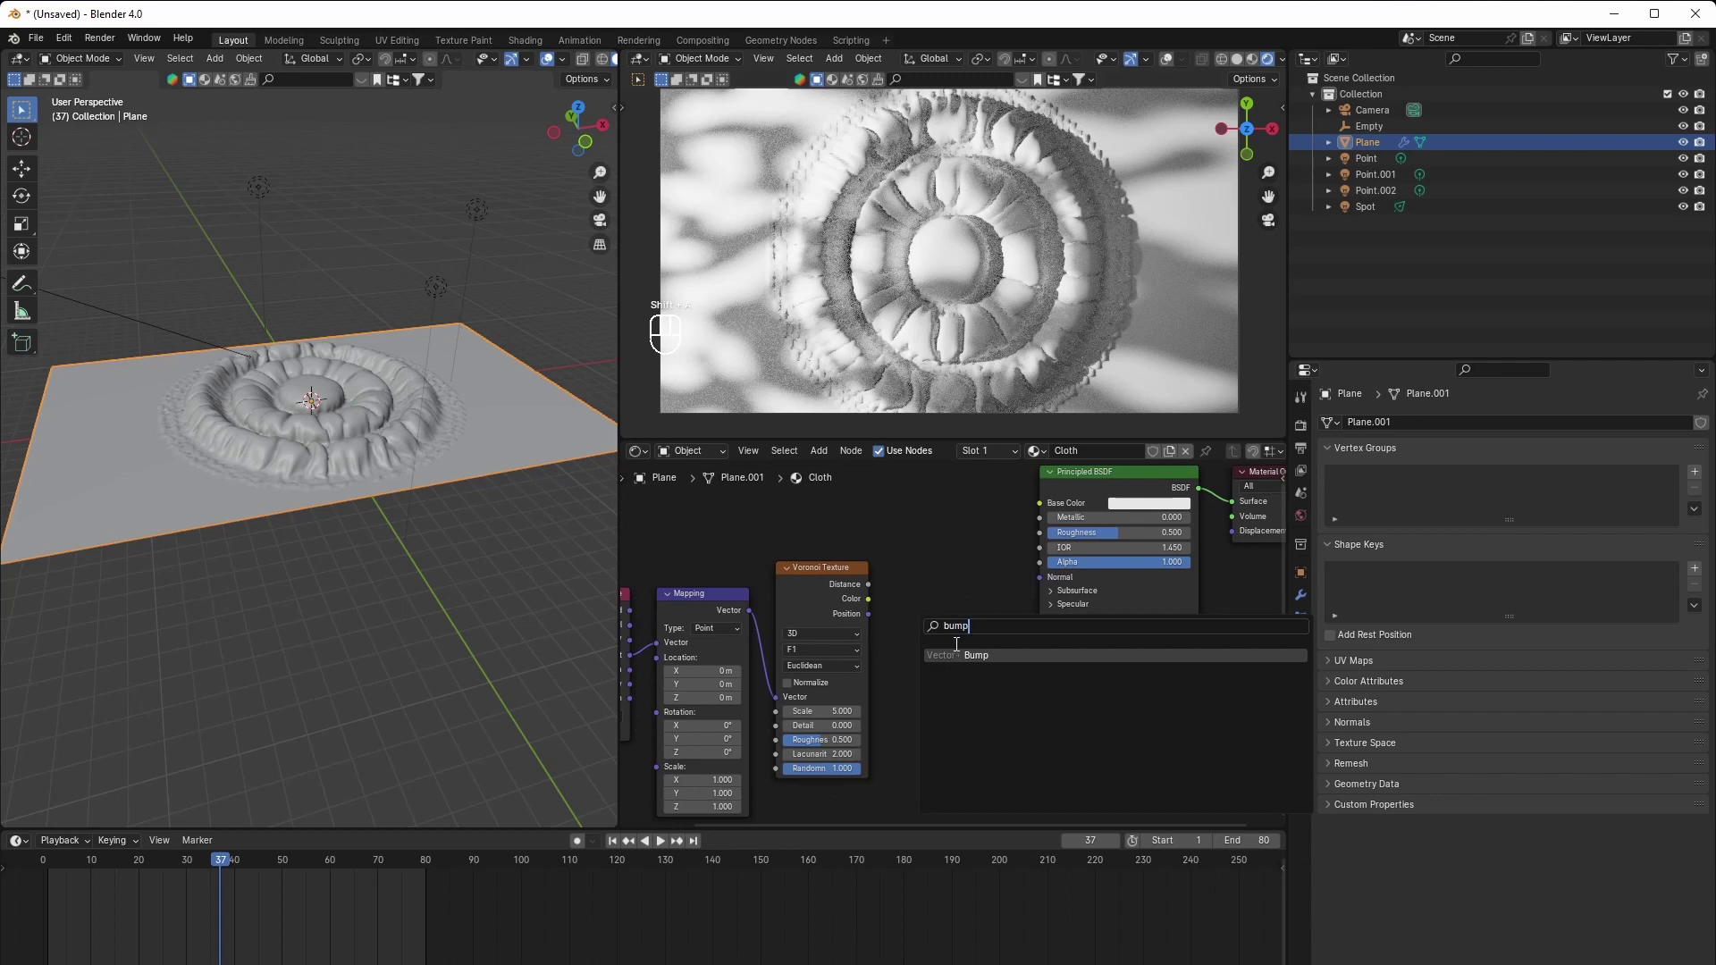
pyautogui.press('Return')
pyautogui.click(957, 645)
# Preview the Voronoi Texture on the plane, set its feature to Distance to Edge, and lower Randomness to 0.123
pyautogui.keyDown('ctrl'); pyautogui.keyDown('shift'); pyautogui.click(843, 599); pyautogui.keyUp('shift'); pyautogui.keyUp('ctrl')
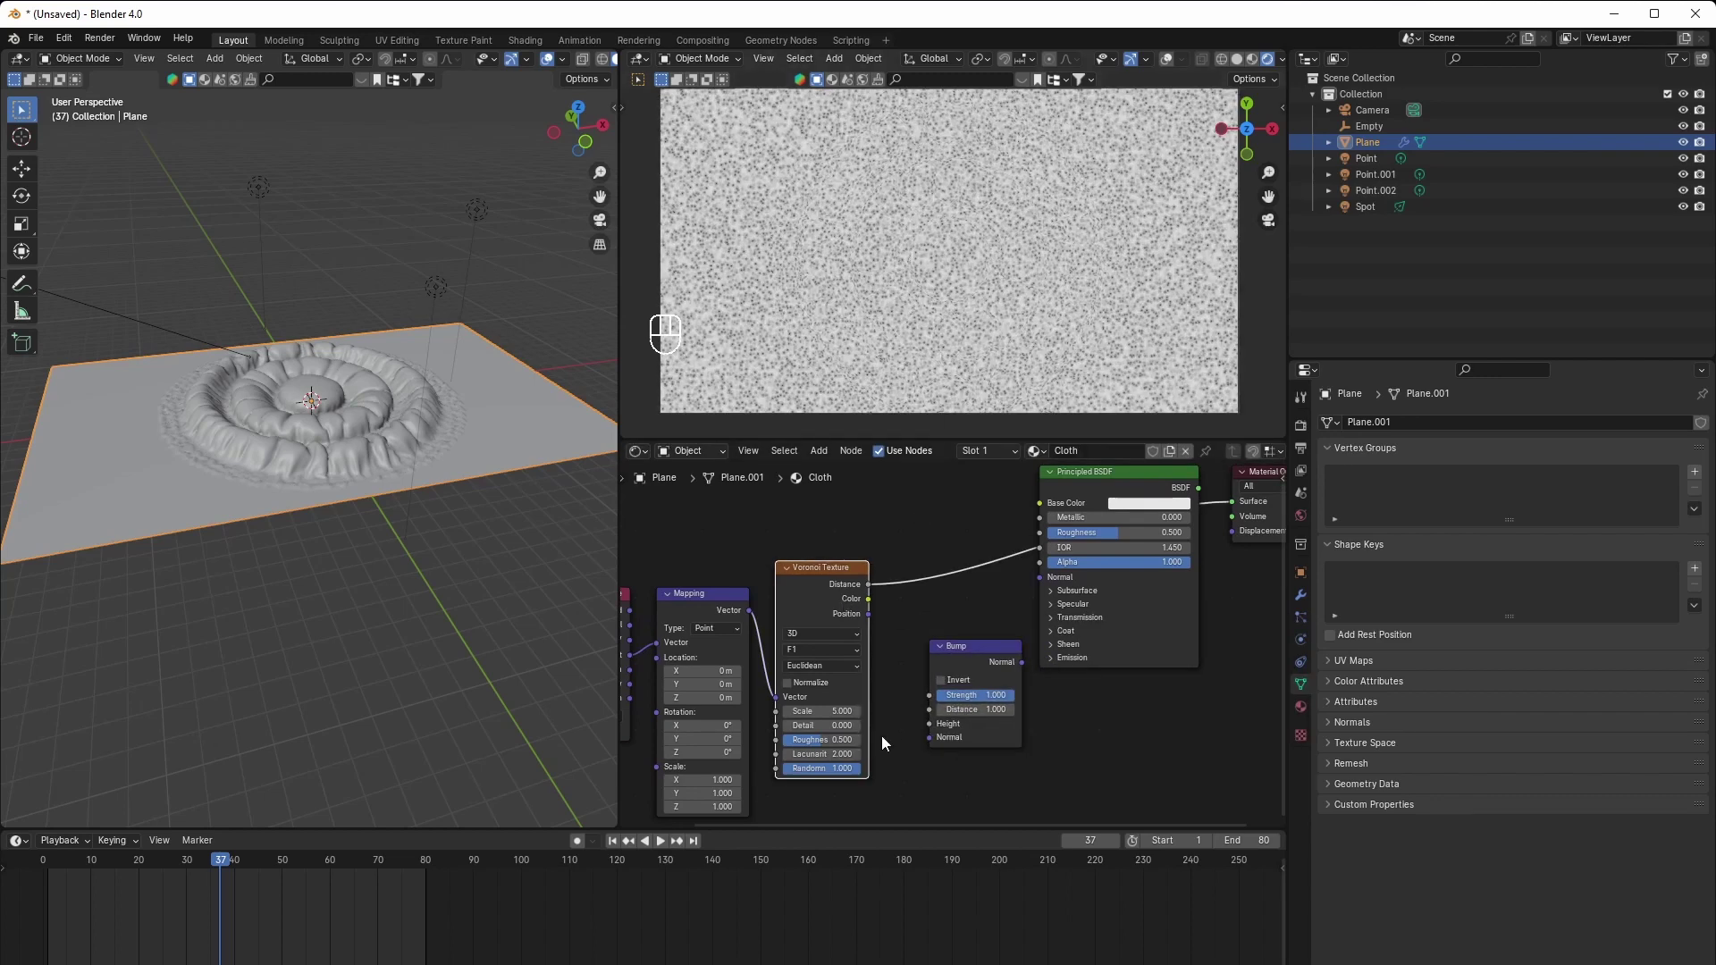
pyautogui.scroll(1, 881, 735)
pyautogui.click(815, 632)
pyautogui.click(827, 712)
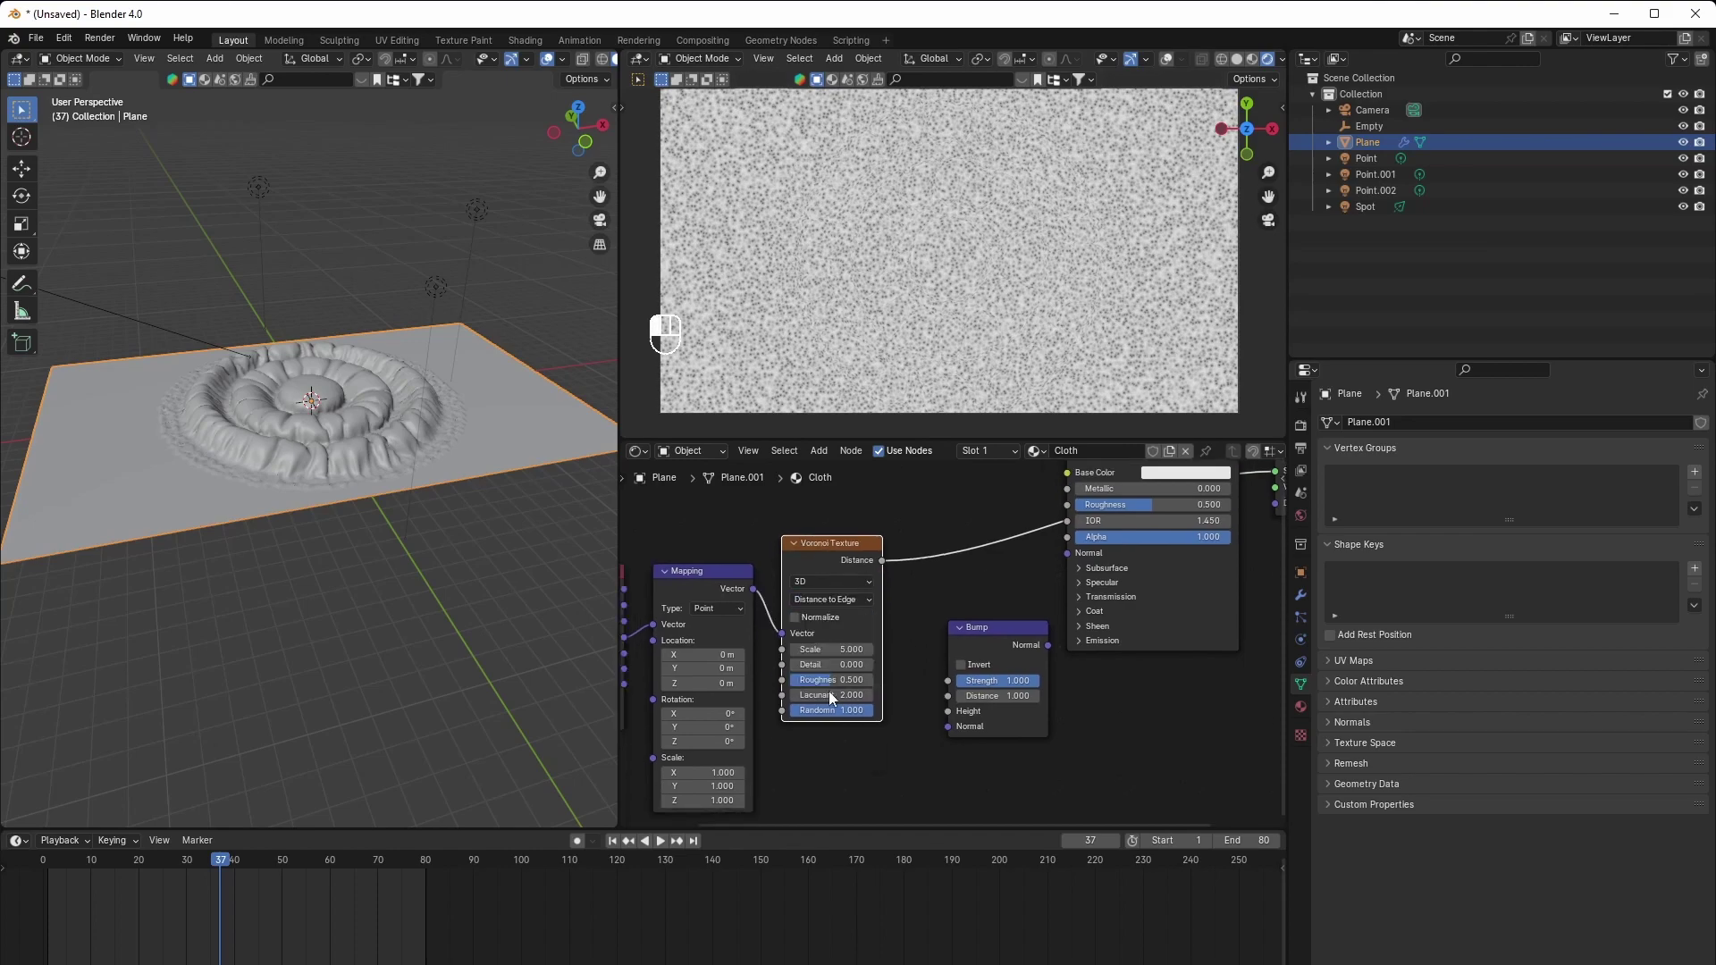
pyautogui.moveTo(856, 712); pyautogui.dragTo(802, 713)
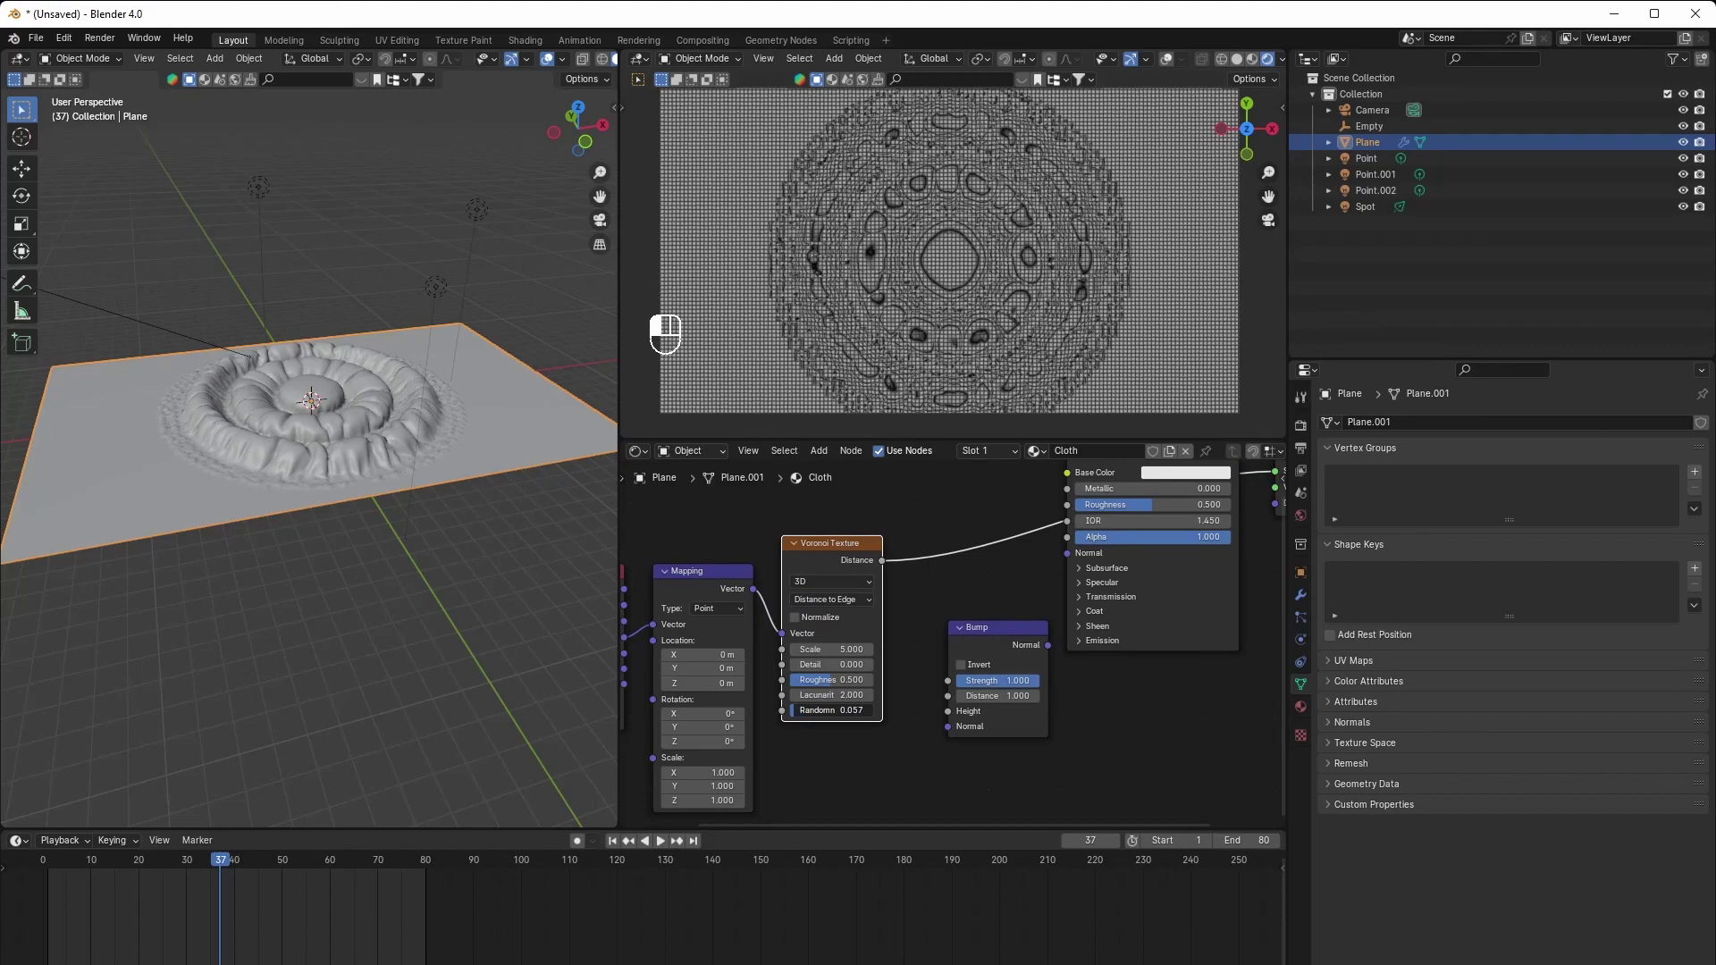
pyautogui.moveTo(831, 710); pyautogui.dragTo(858, 710)
pyautogui.scroll(3, 881, 384)
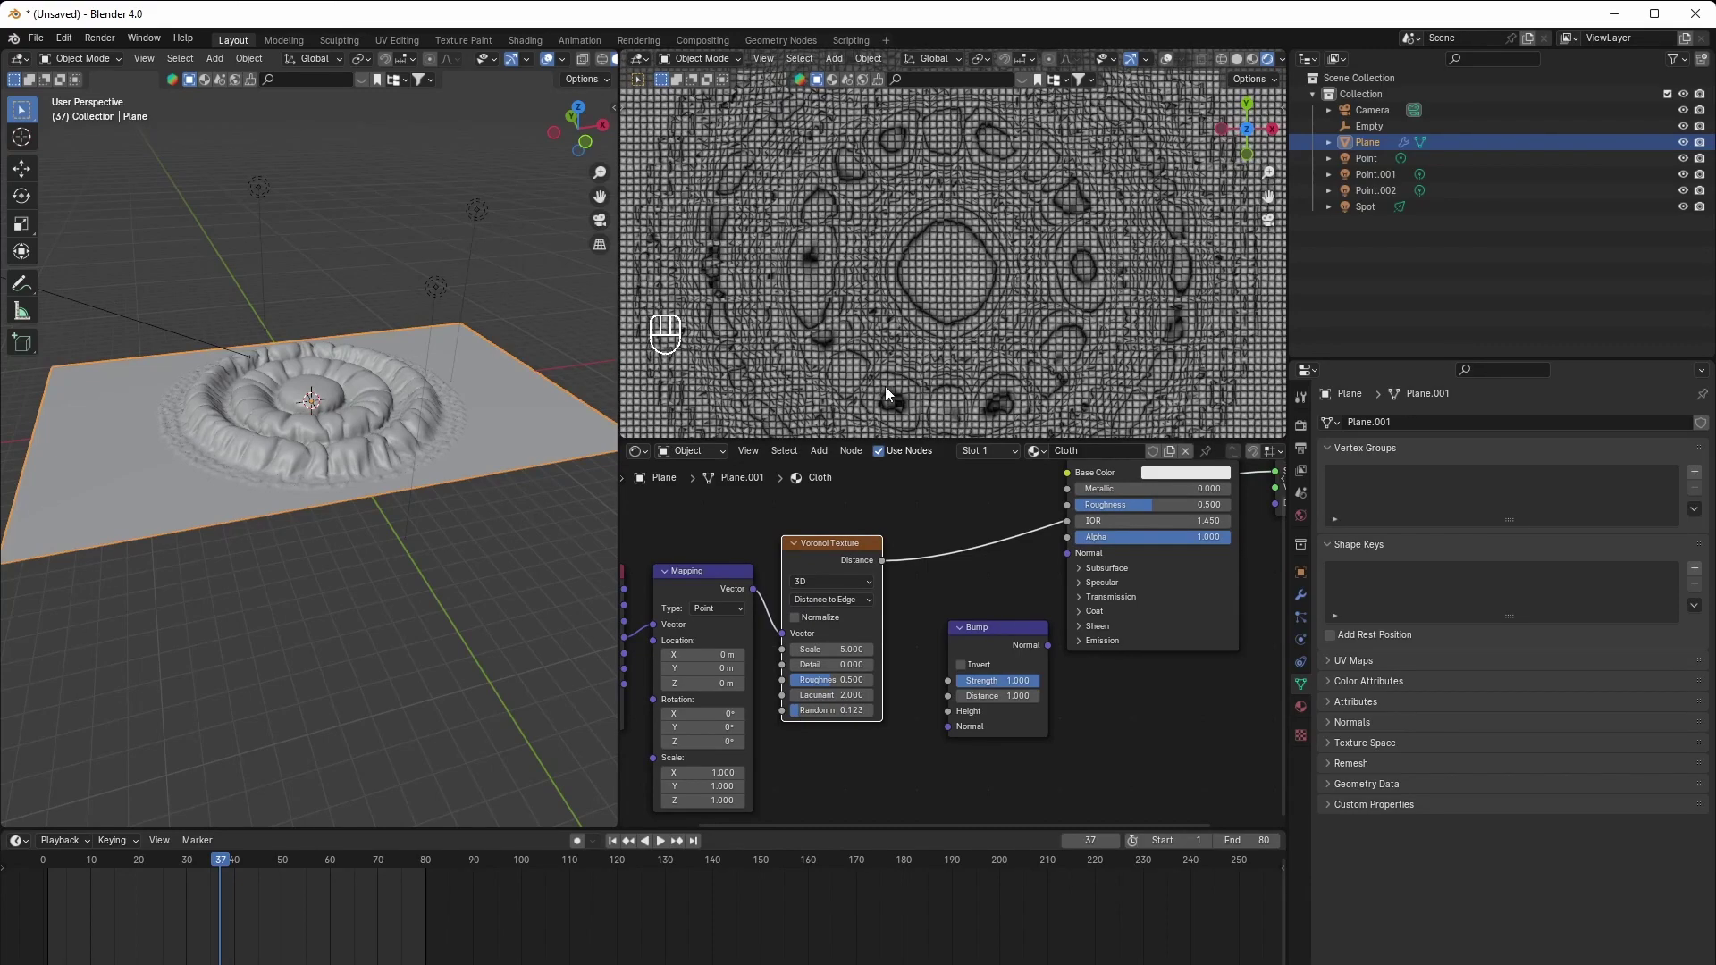
pyautogui.scroll(-3, 884, 394)
# Set the Voronoi scale to 8.5, route Distance through Bump Height into the Principled BSDF Normal, and reconnect the shader to the Material Output surface
pyautogui.moveTo(827, 649); pyautogui.dragTo(980, 527)
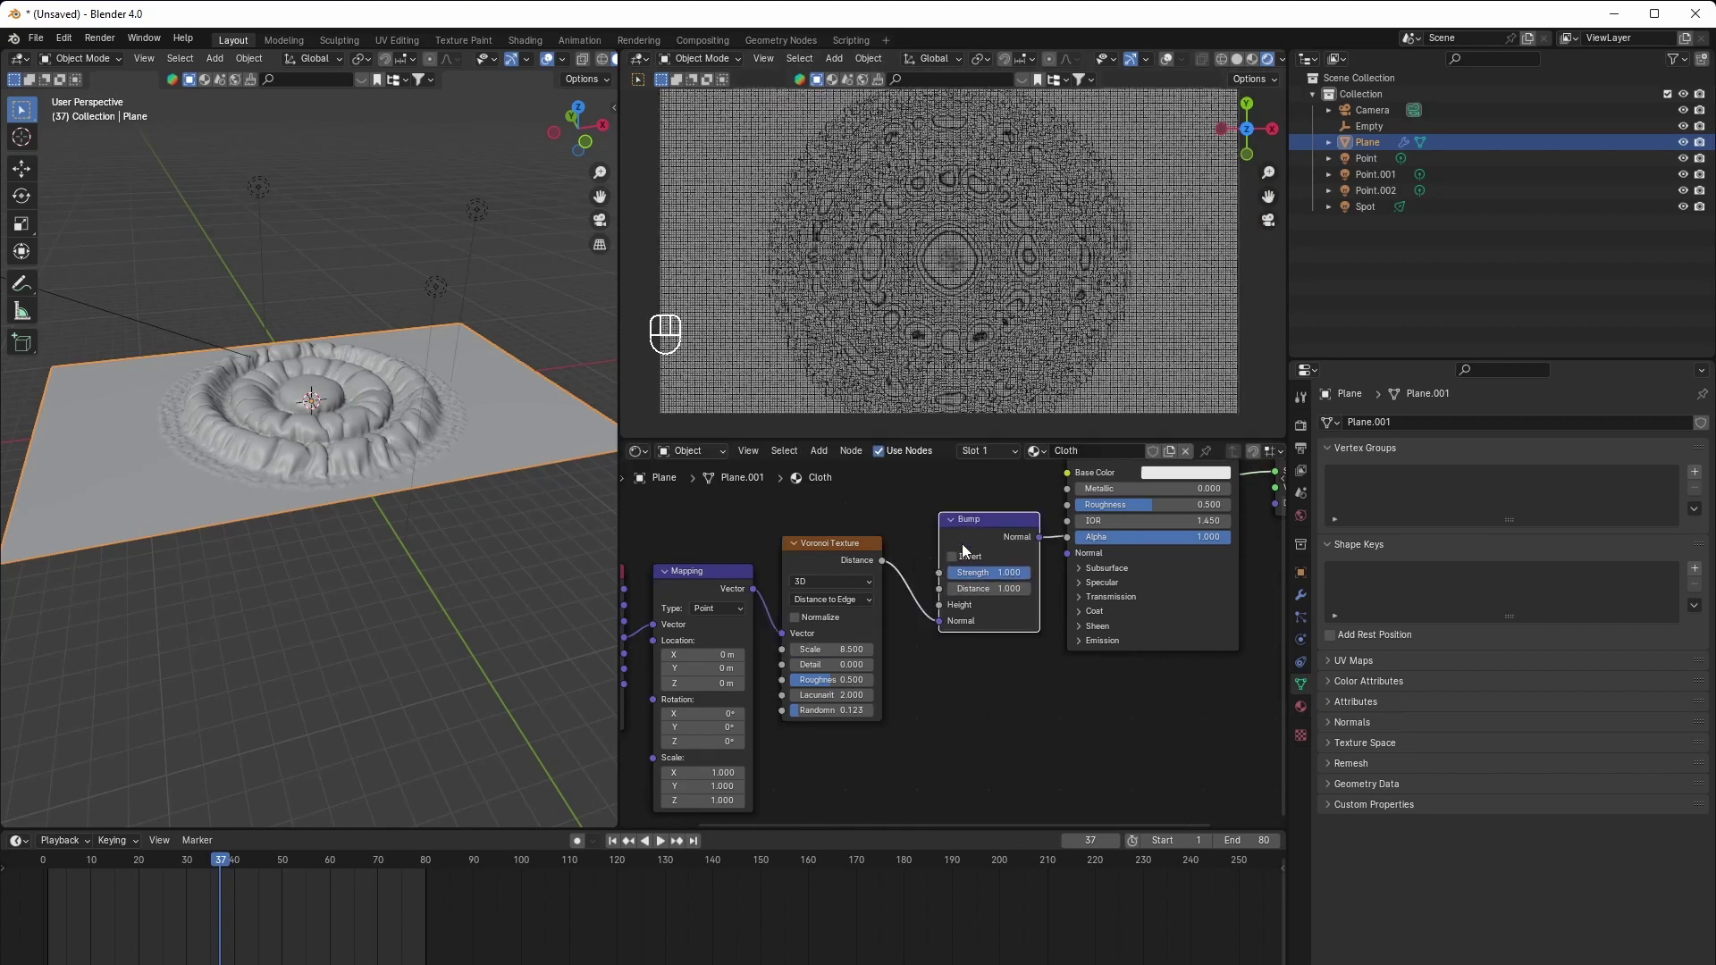
pyautogui.moveTo(941, 612); pyautogui.dragTo(938, 609)
pyautogui.moveTo(1012, 581); pyautogui.dragTo(986, 587, button='middle')
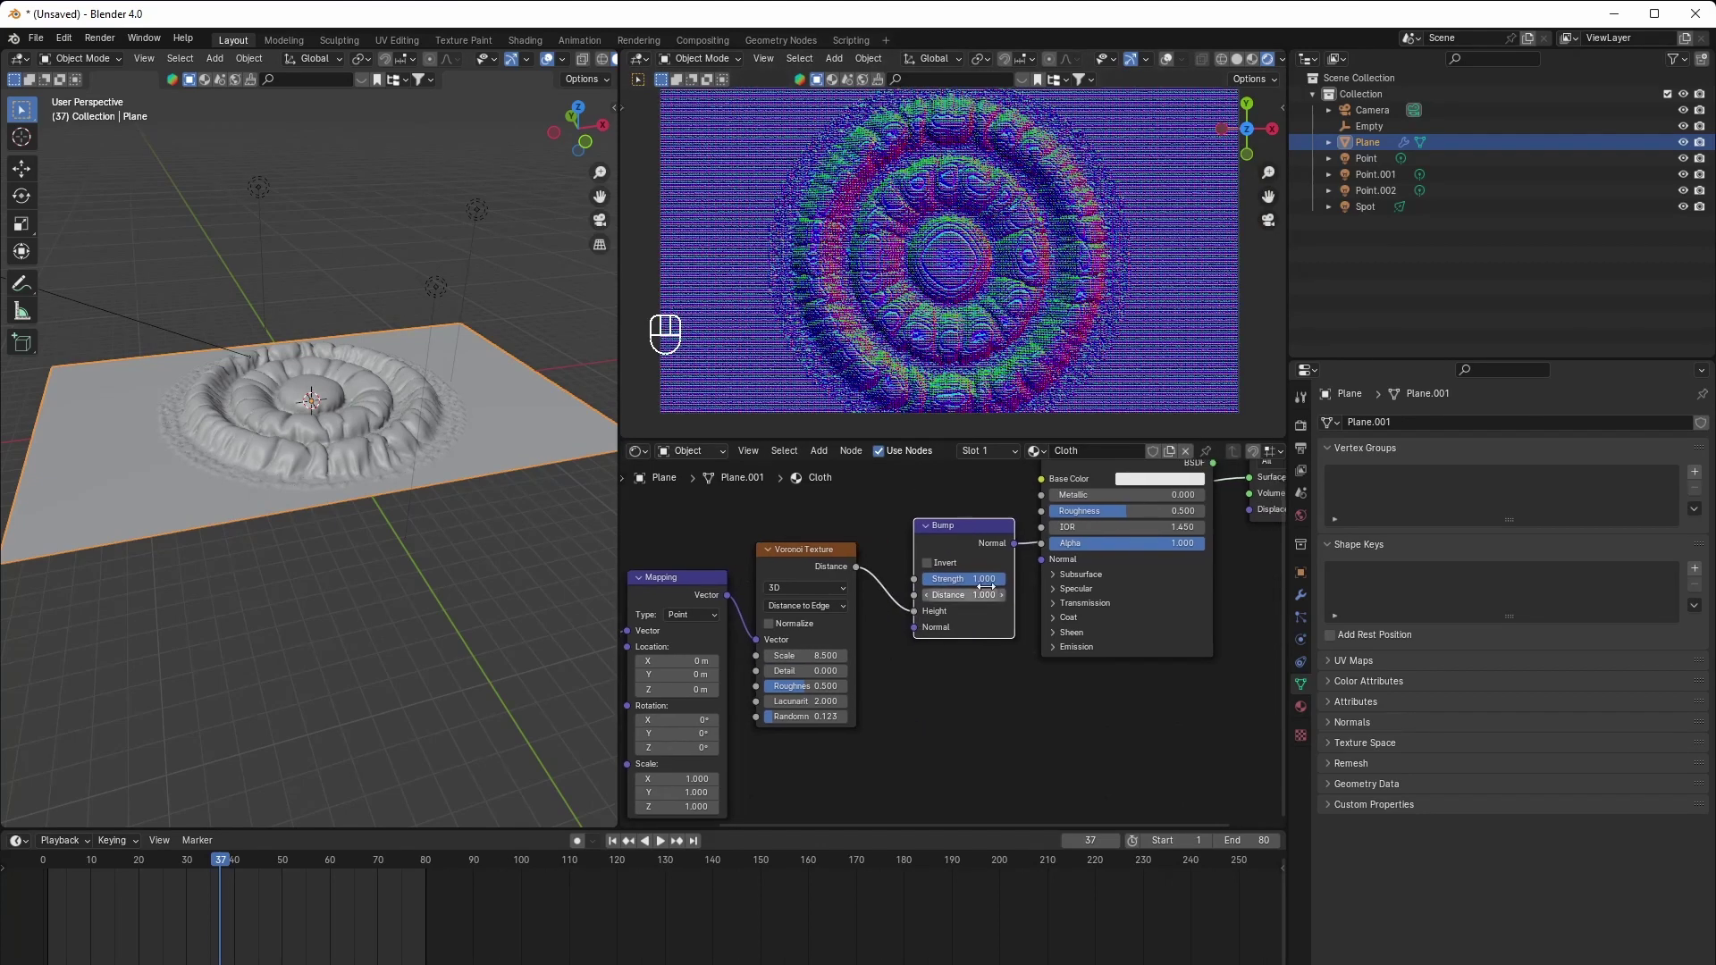
pyautogui.moveTo(1016, 544); pyautogui.dragTo(1041, 560)
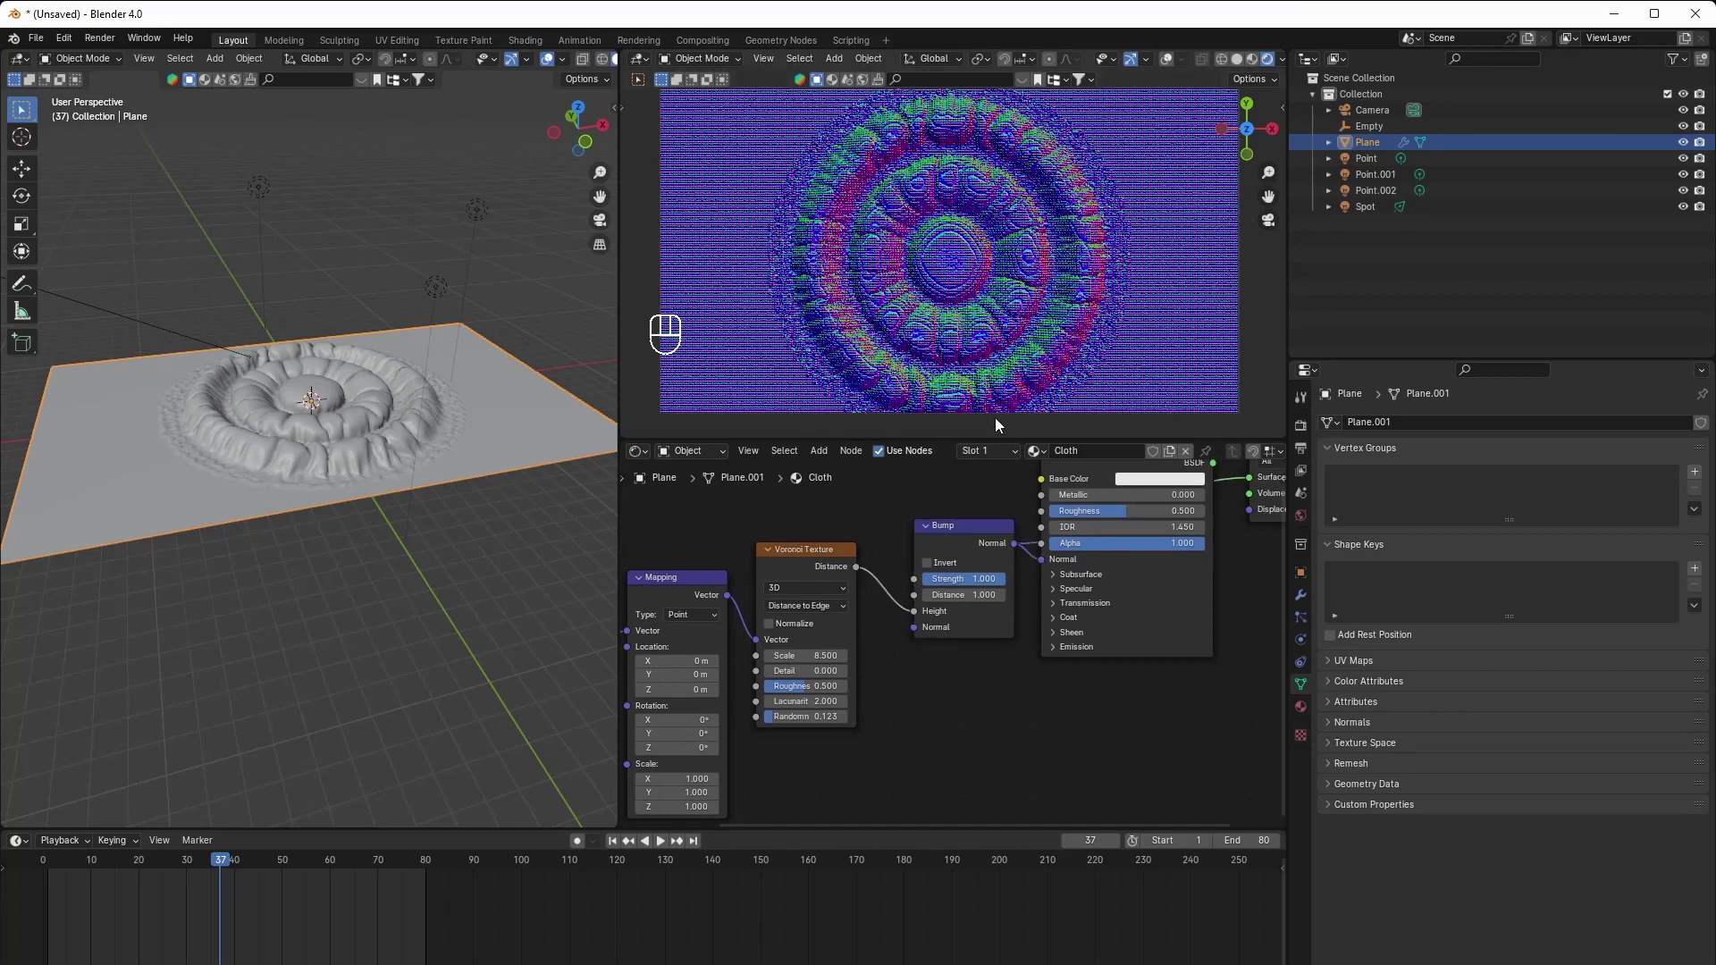
pyautogui.press('Home')
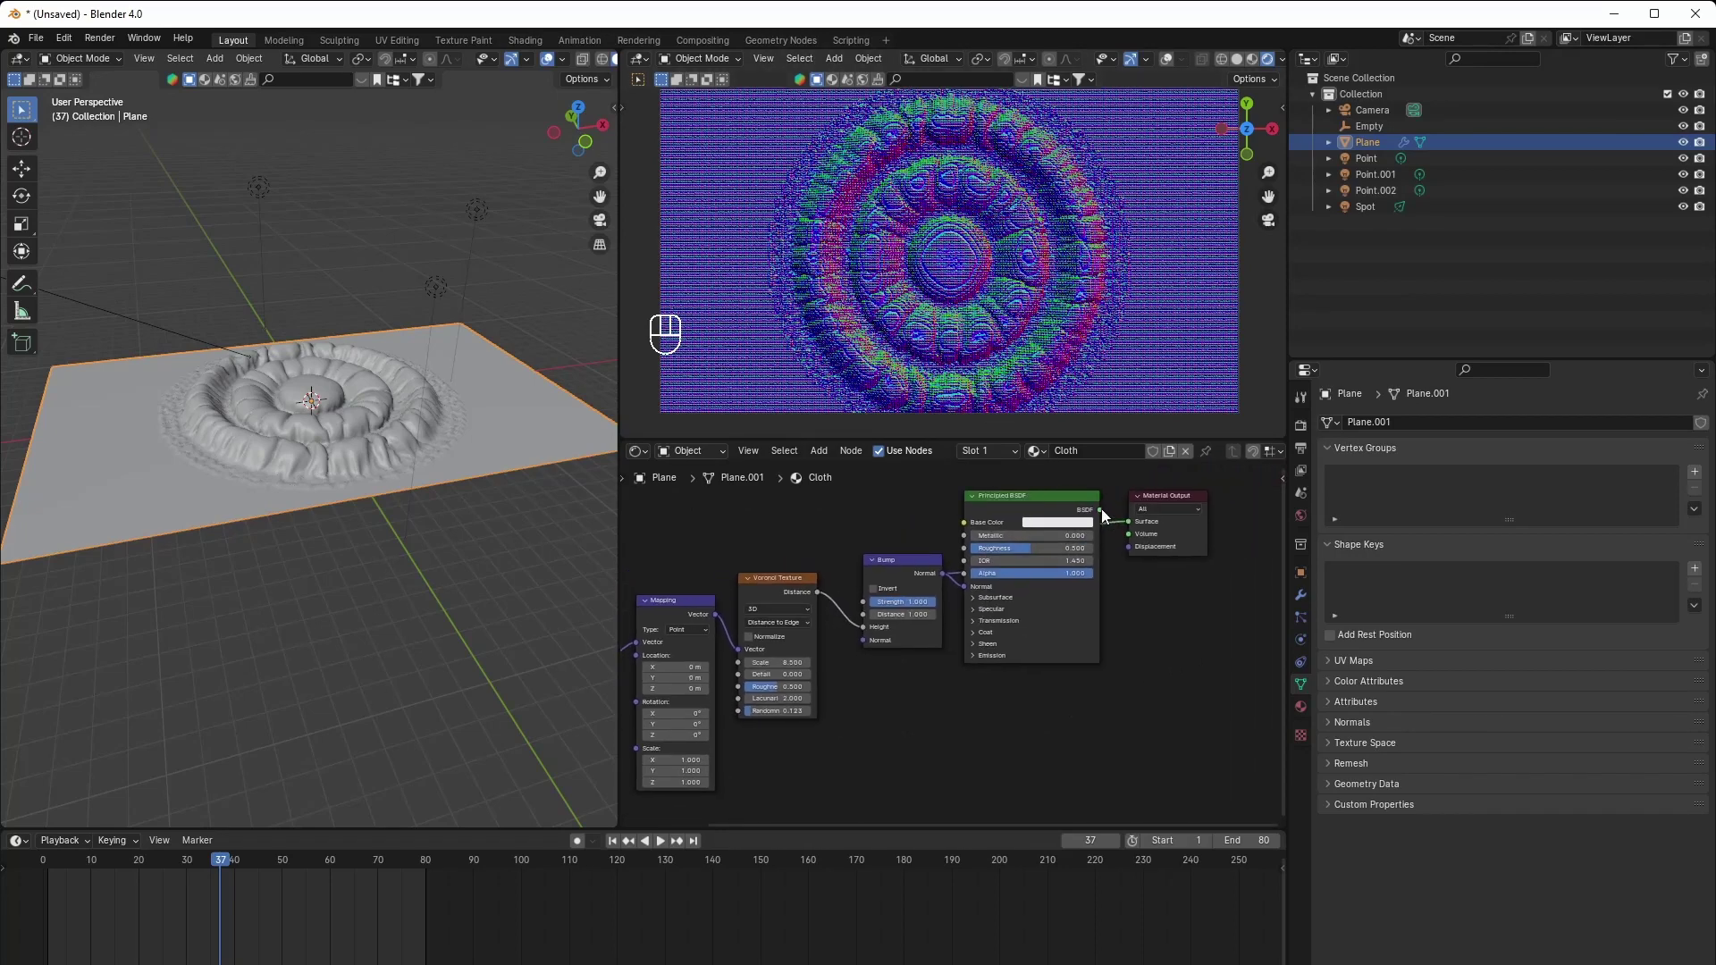
pyautogui.moveTo(1123, 515); pyautogui.dragTo(1128, 521)
# Try Bump distances of 0.001 and 0.01 while inspecting the cloth weave up close in the rendered view
pyautogui.scroll(6, 1005, 349)
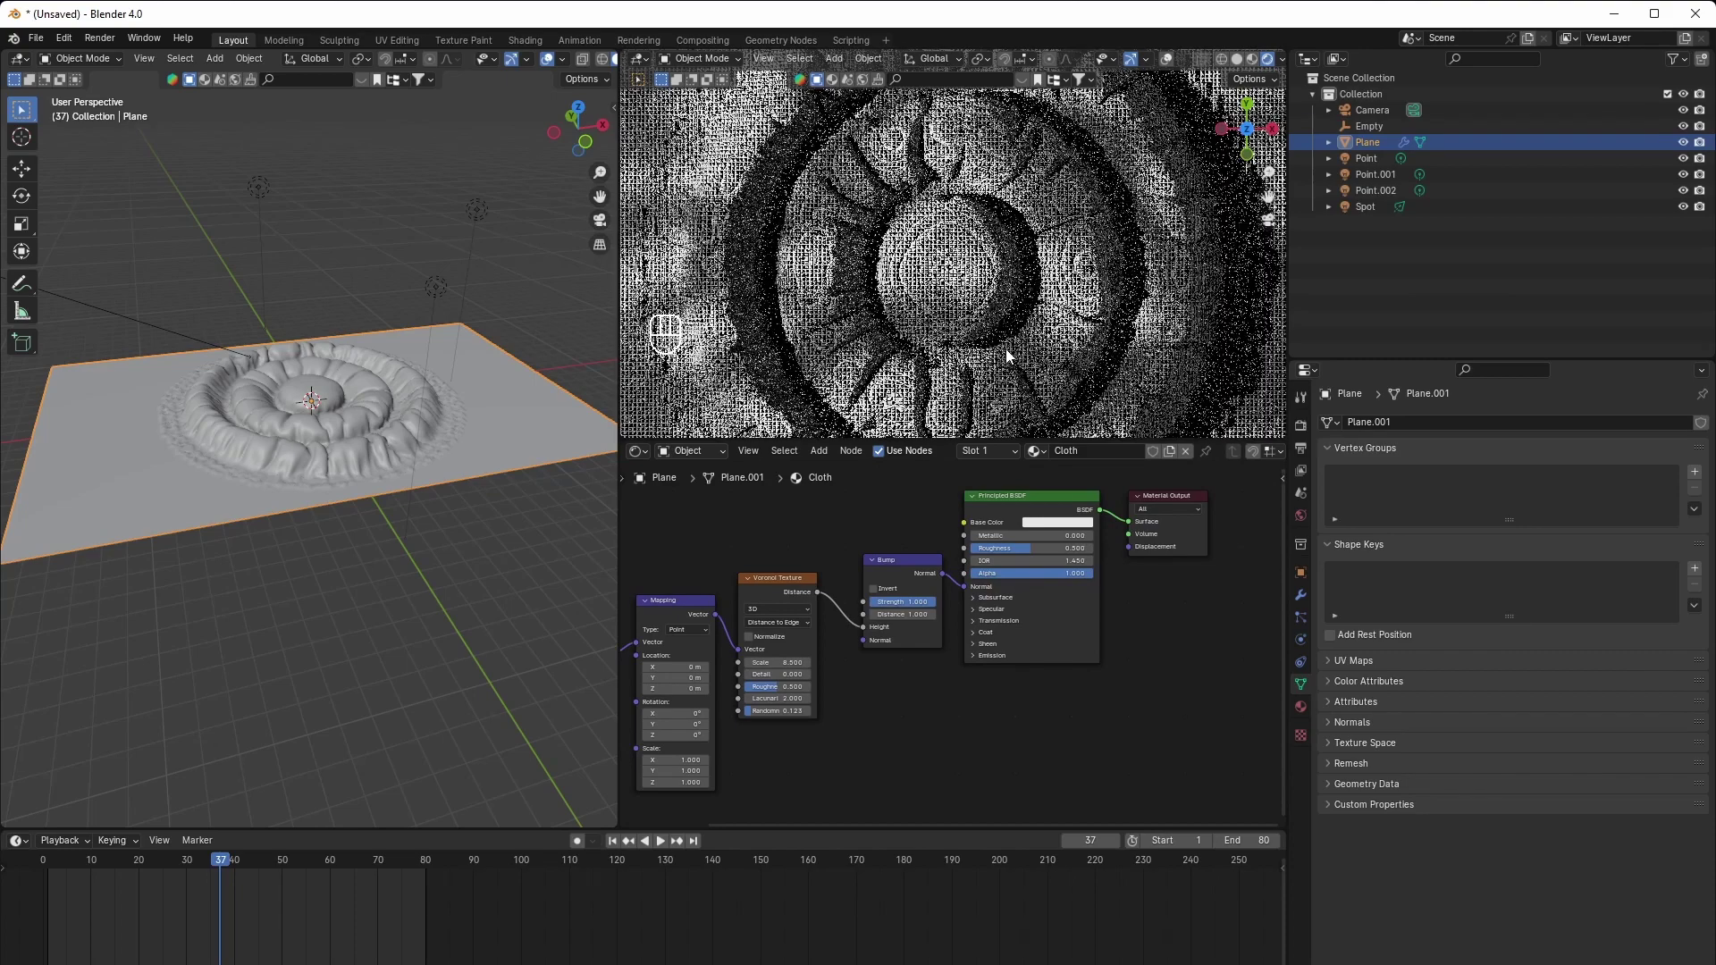
pyautogui.scroll(3, 987, 349)
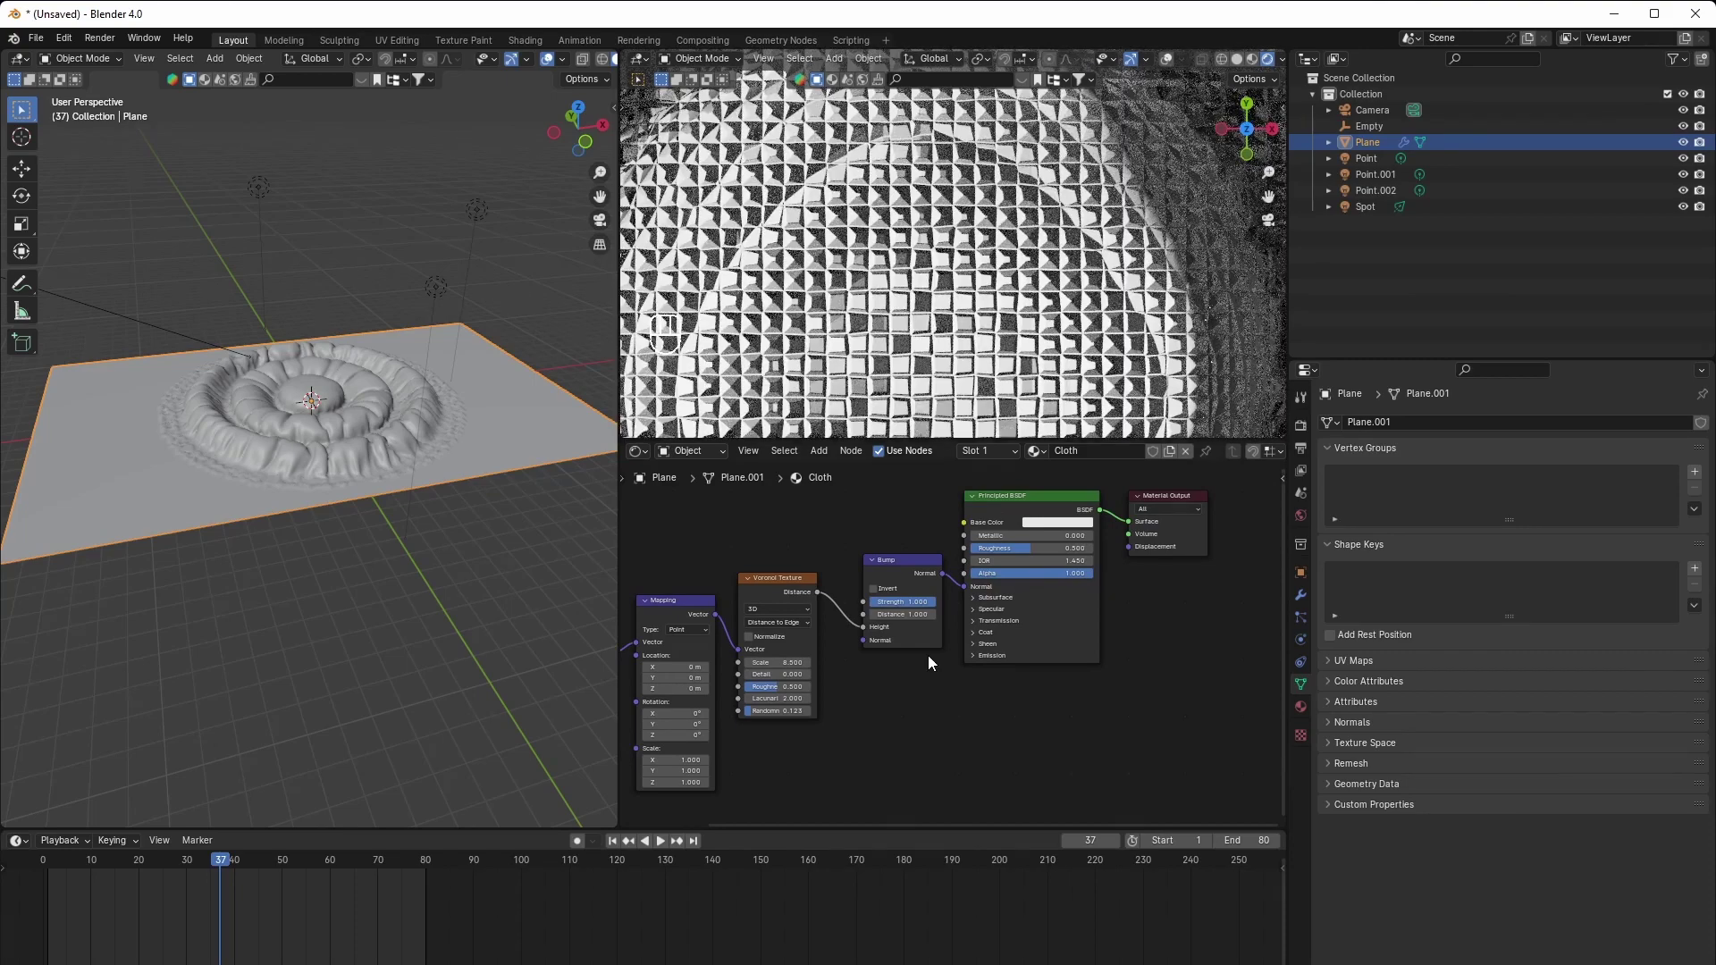
pyautogui.scroll(2, 894, 678)
pyautogui.click(899, 657)
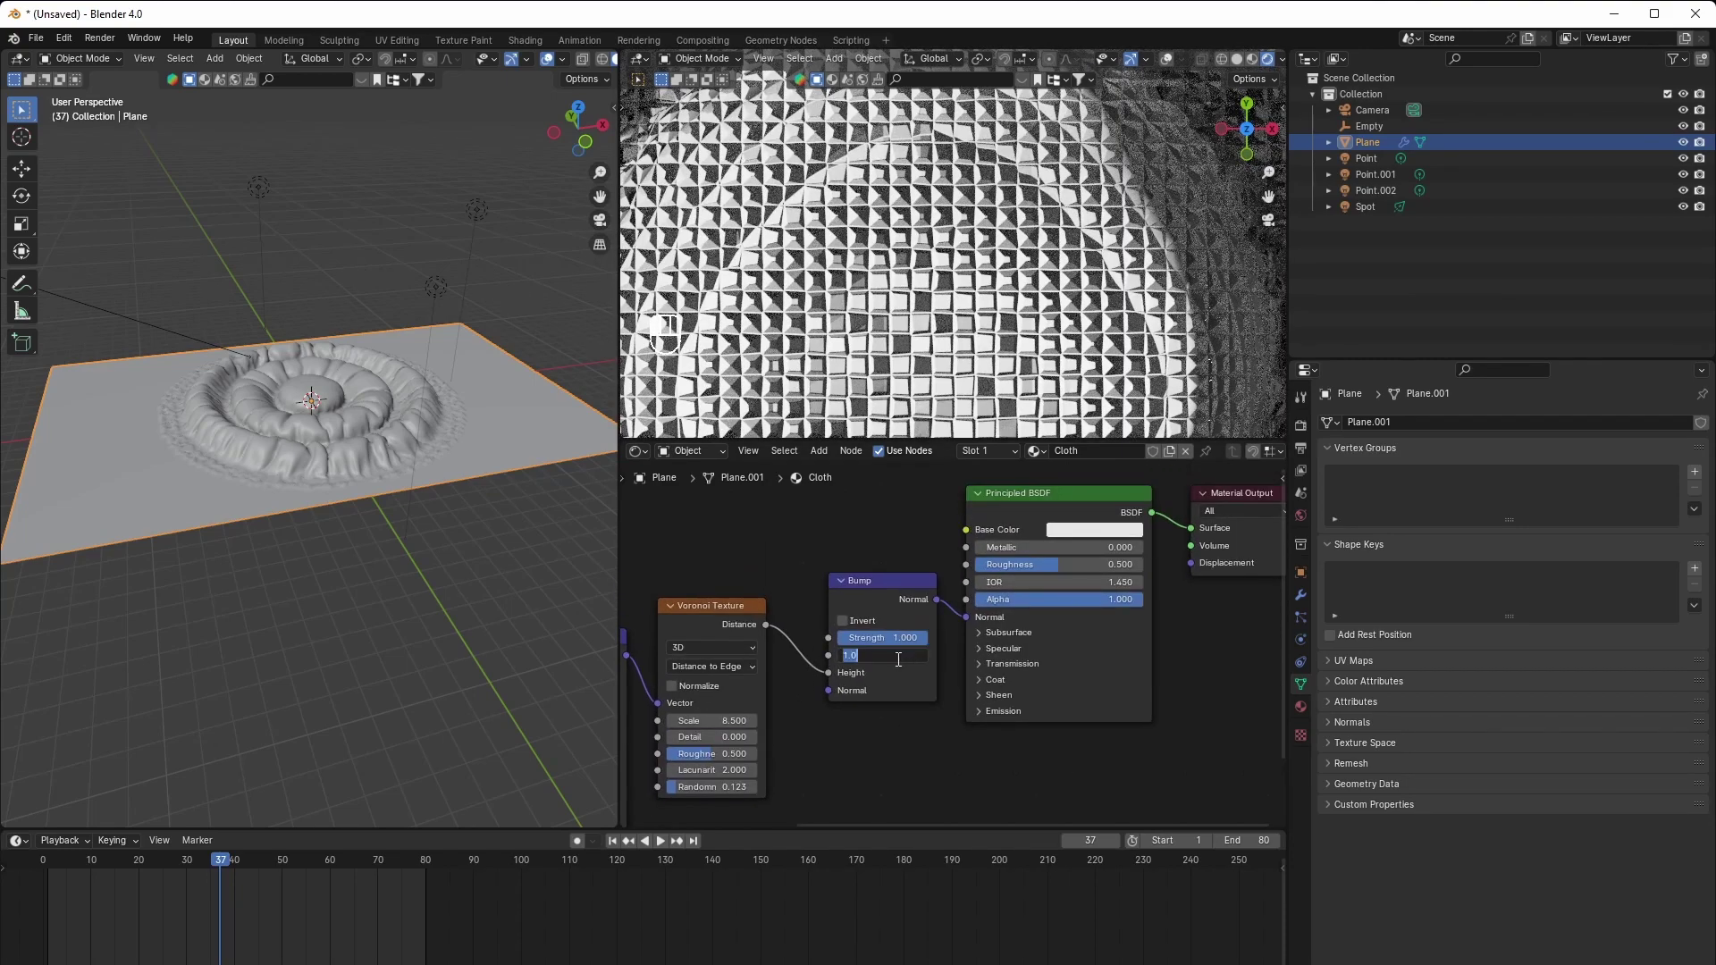
pyautogui.write('.001')
pyautogui.press('Return')
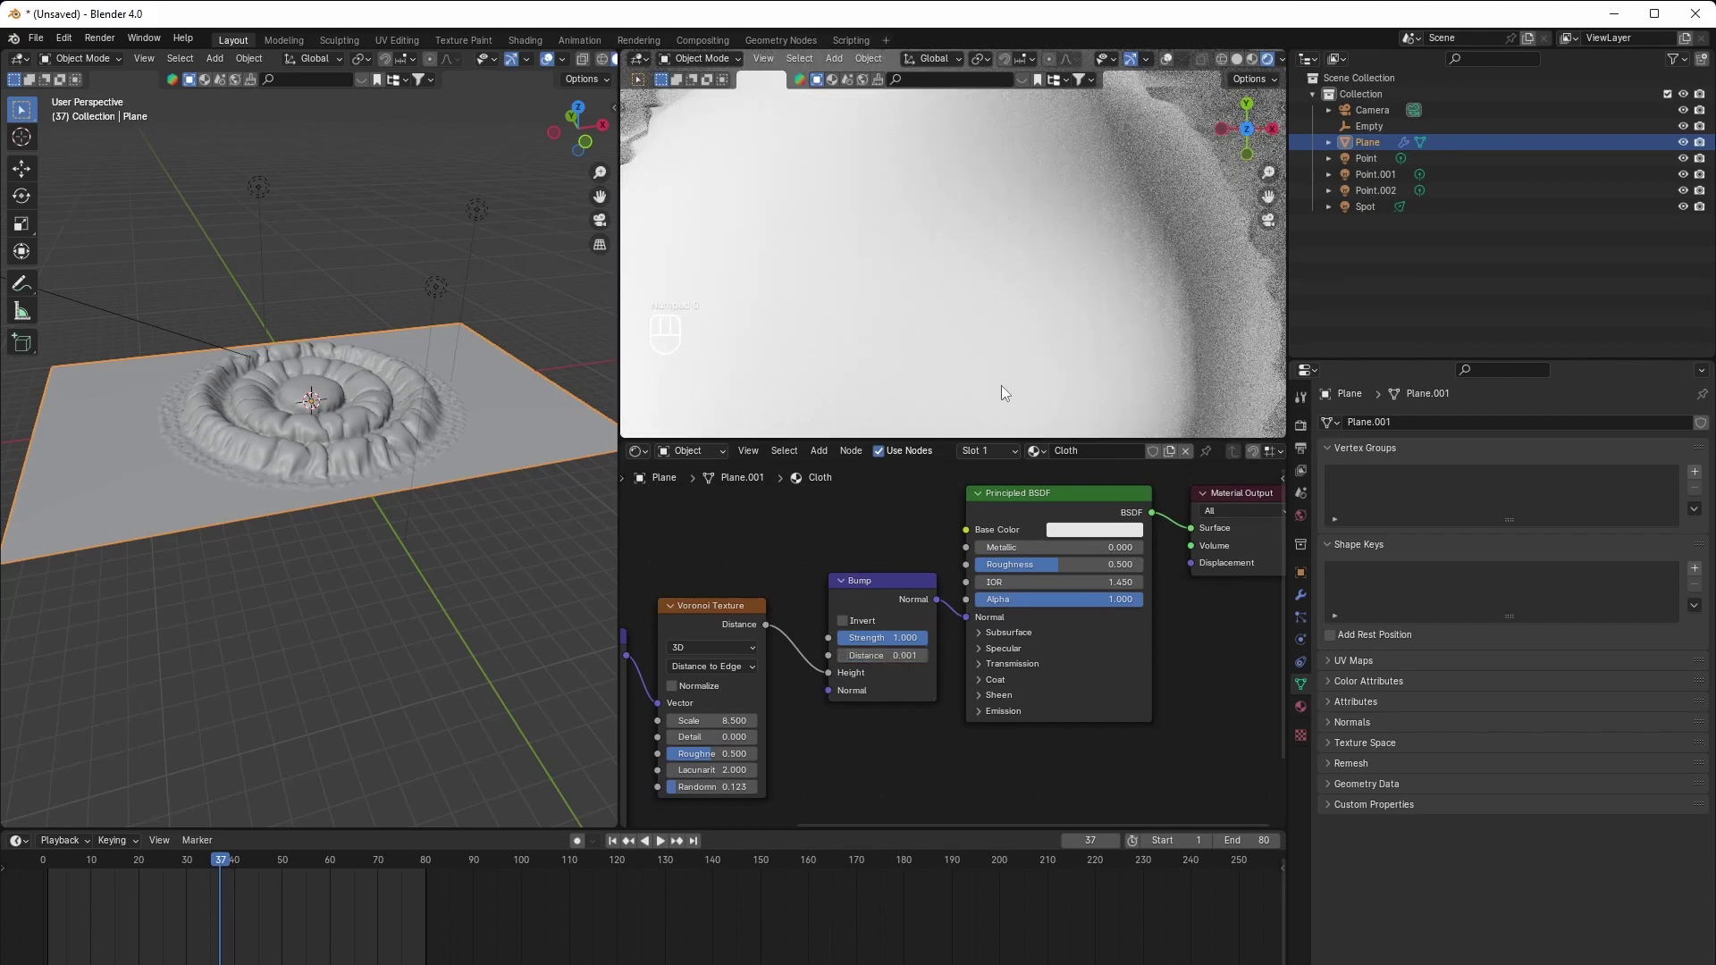
pyautogui.scroll(-4, 1001, 384)
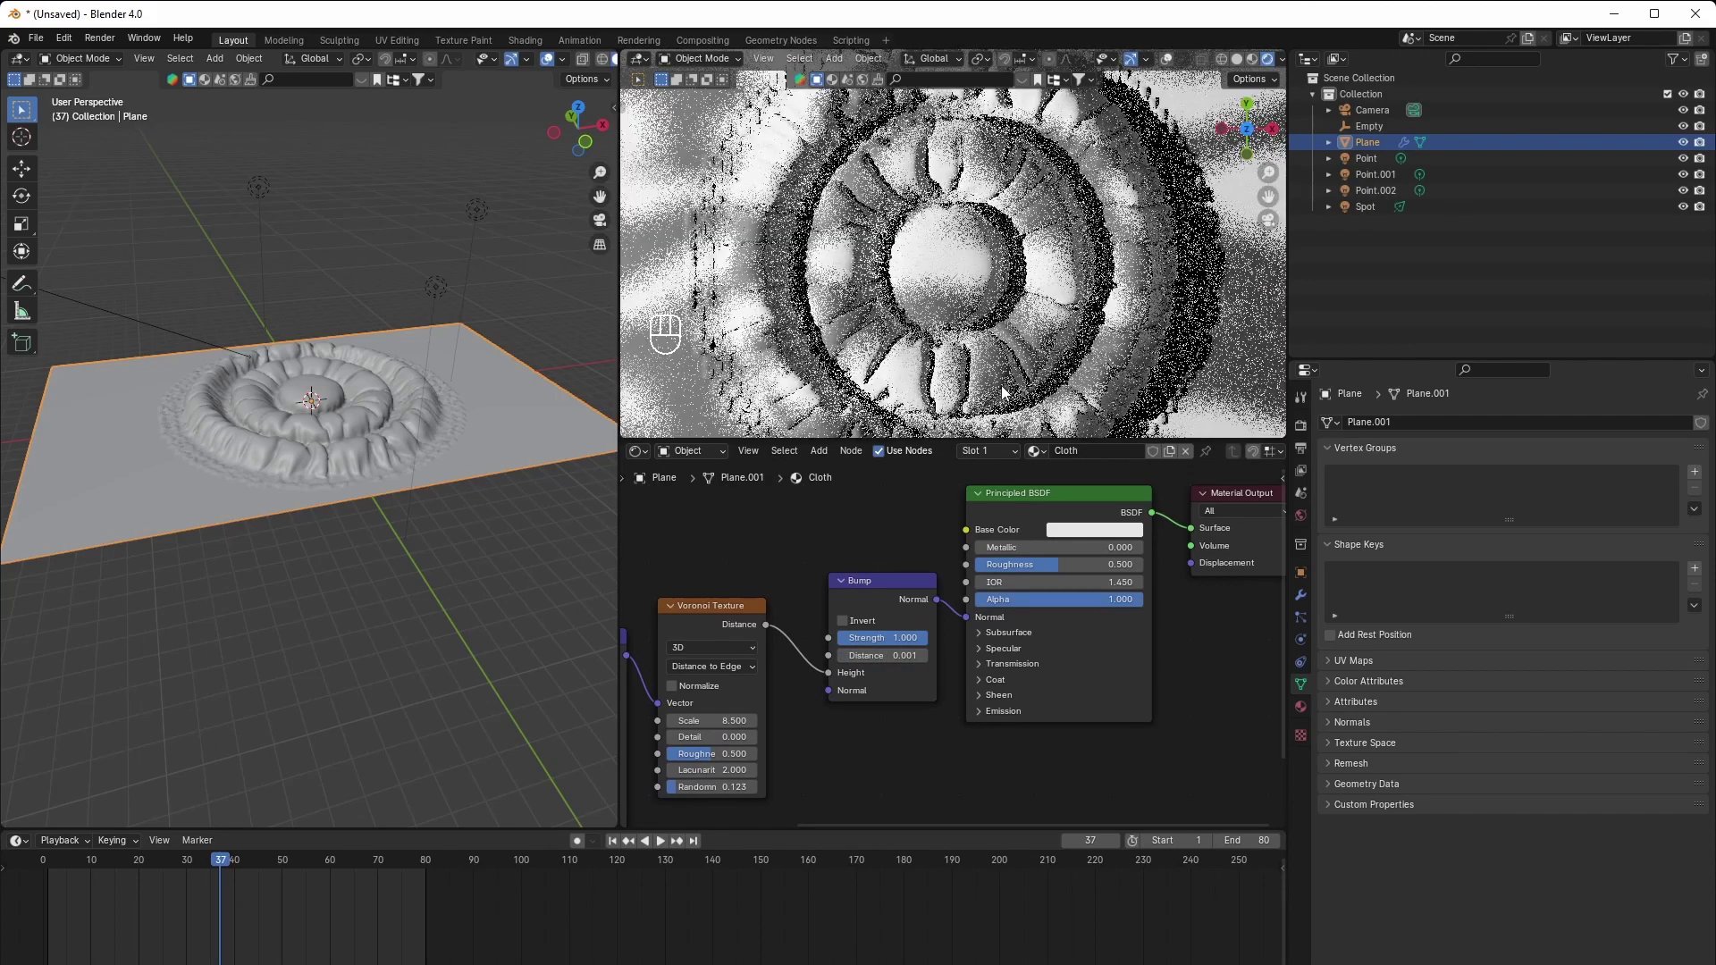
pyautogui.click(901, 659)
pyautogui.write('.01')
pyautogui.press('Return')
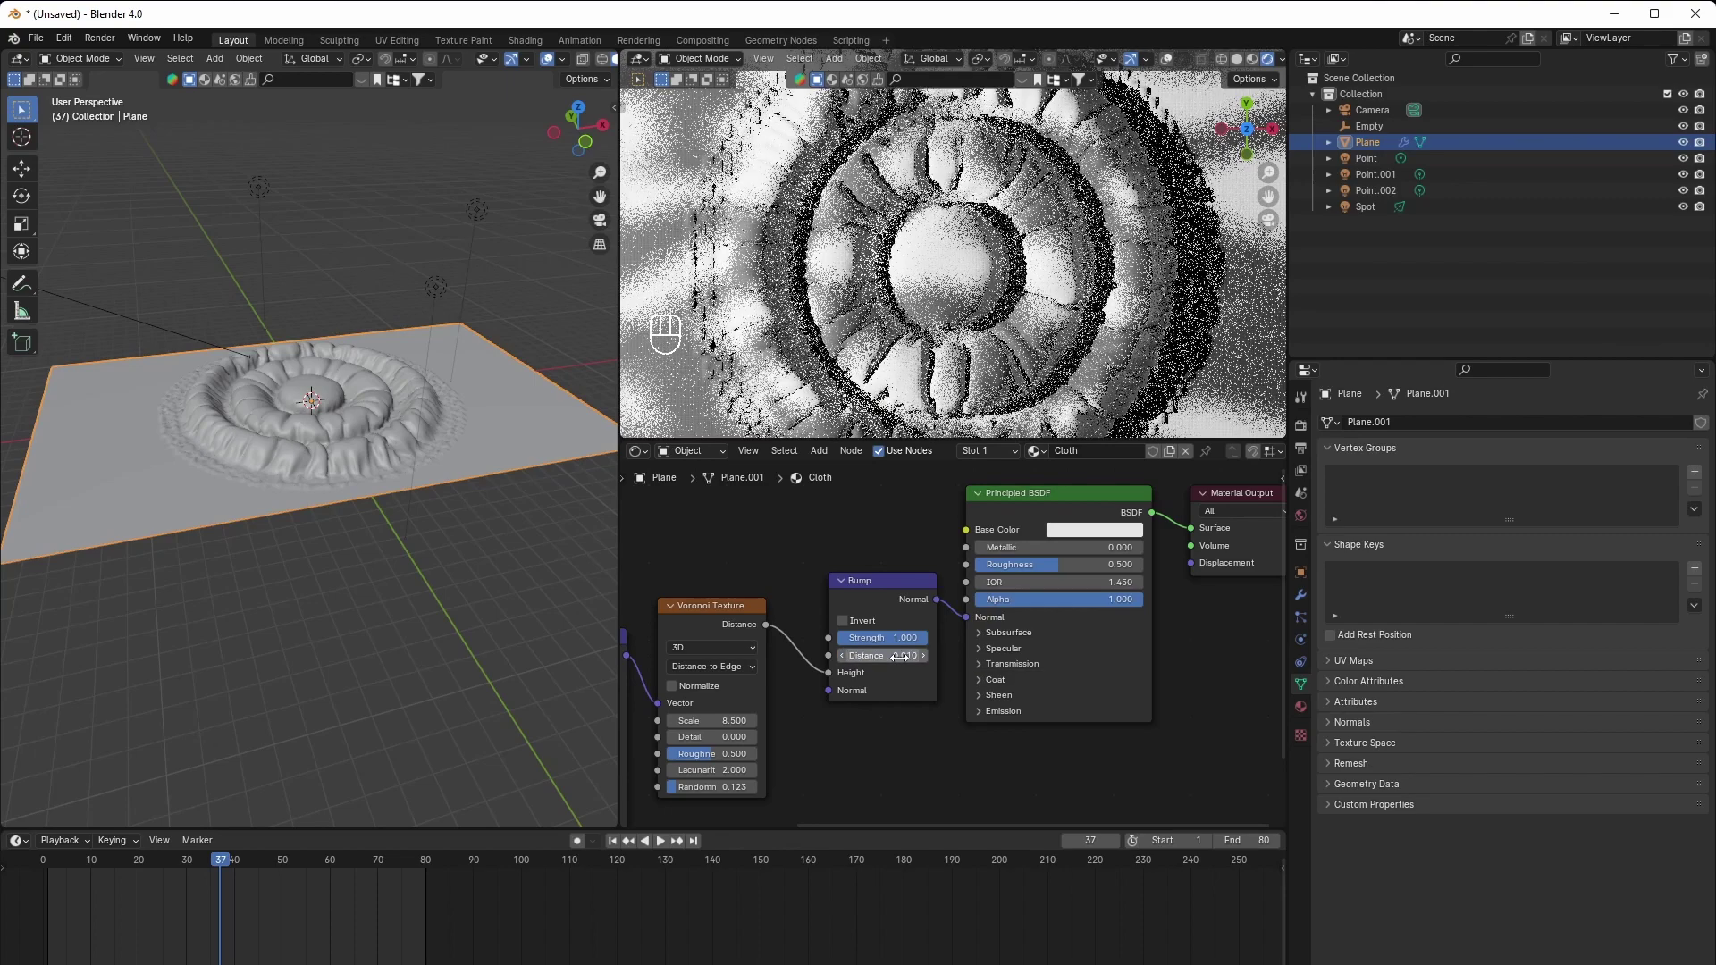
# Set the Voronoi scale to 12.5 and the Bump distance to 0.04, then play the animation briefly to check the render
pyautogui.write('.0')
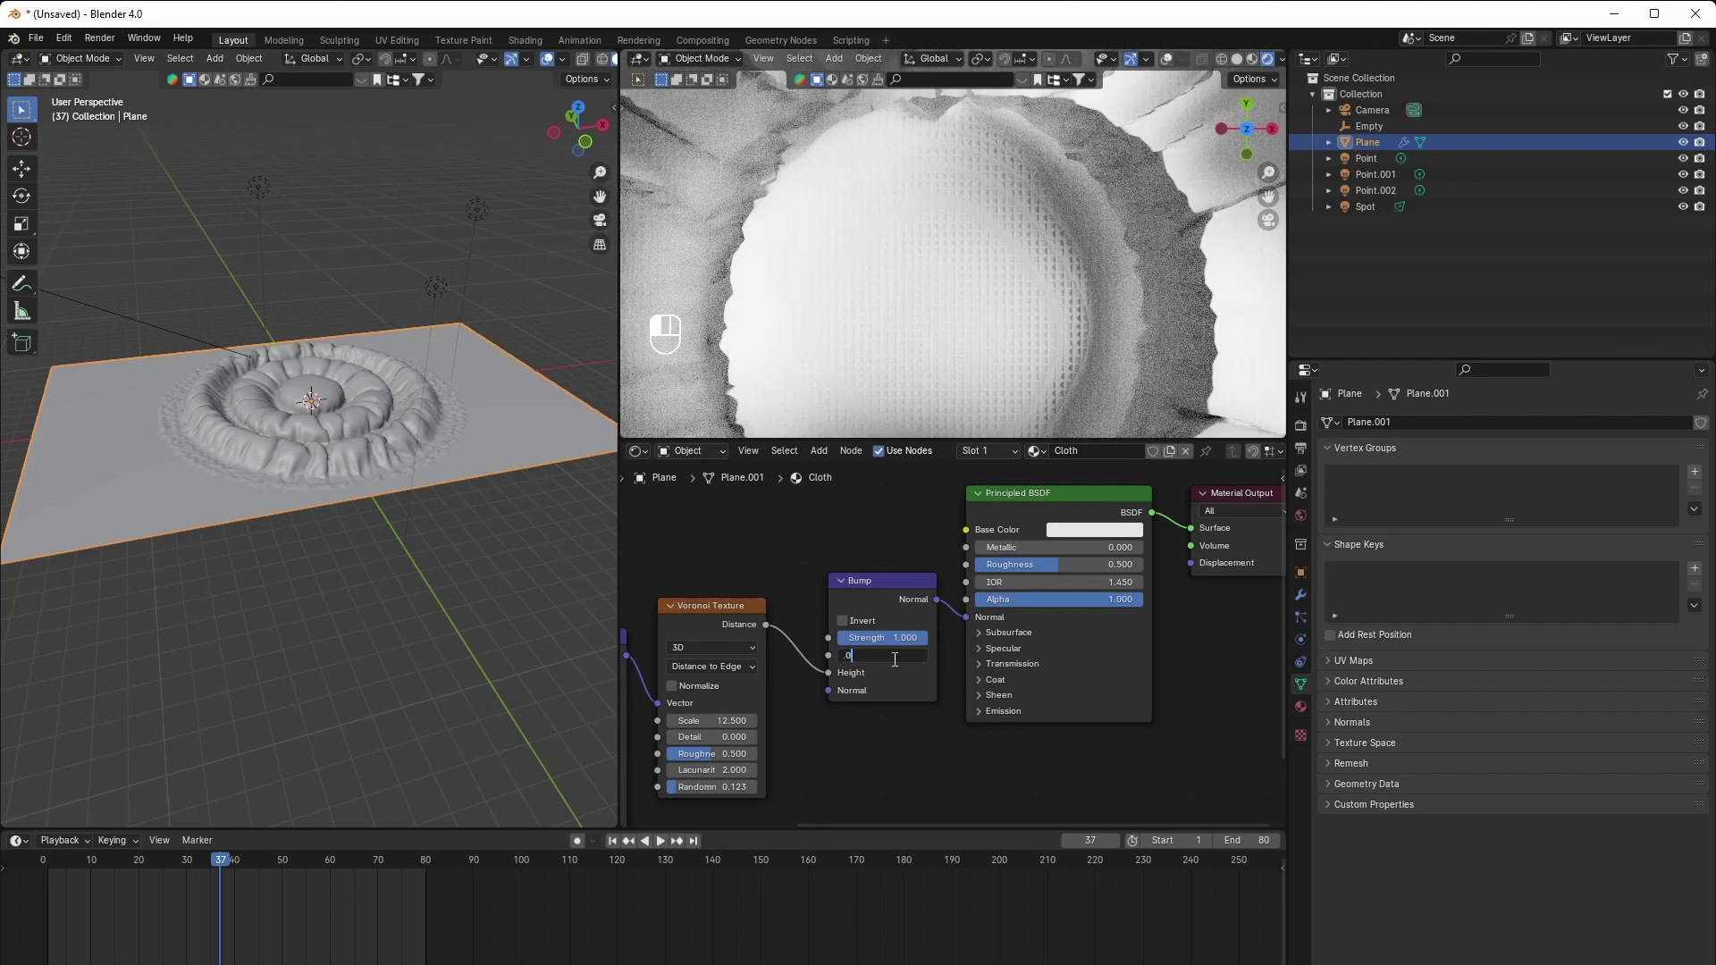
pyautogui.write('4')
pyautogui.press('Return')
pyautogui.scroll(-3, 1027, 324)
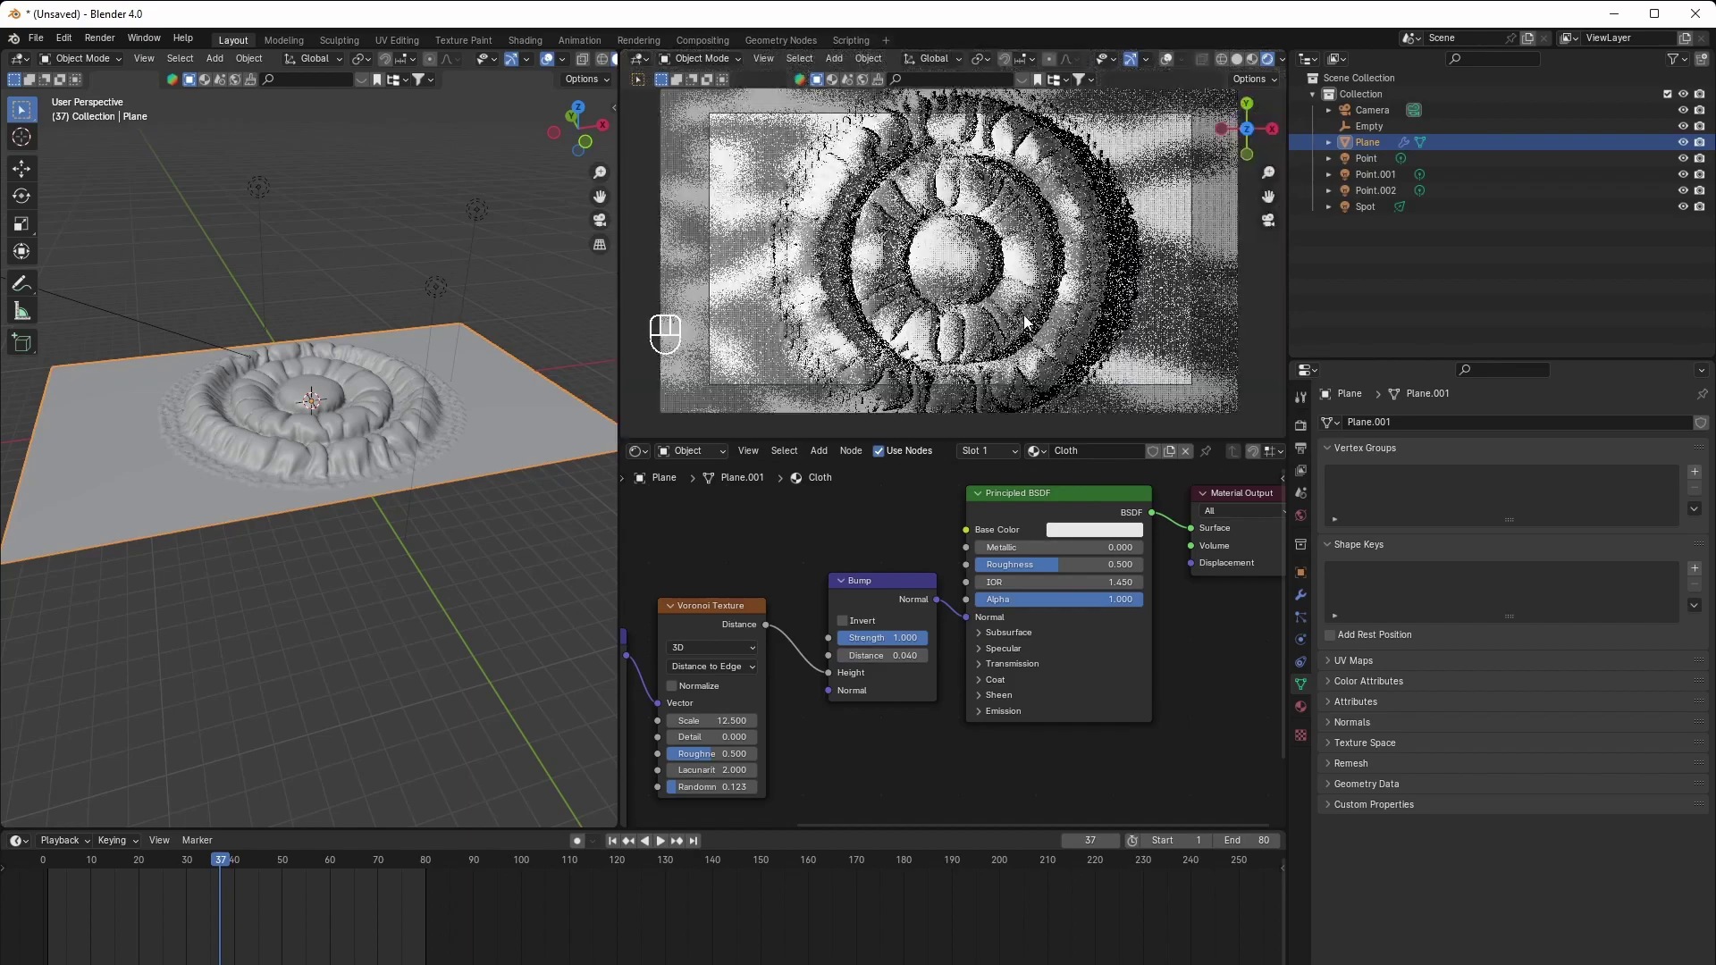
pyautogui.scroll(-2, 1027, 323)
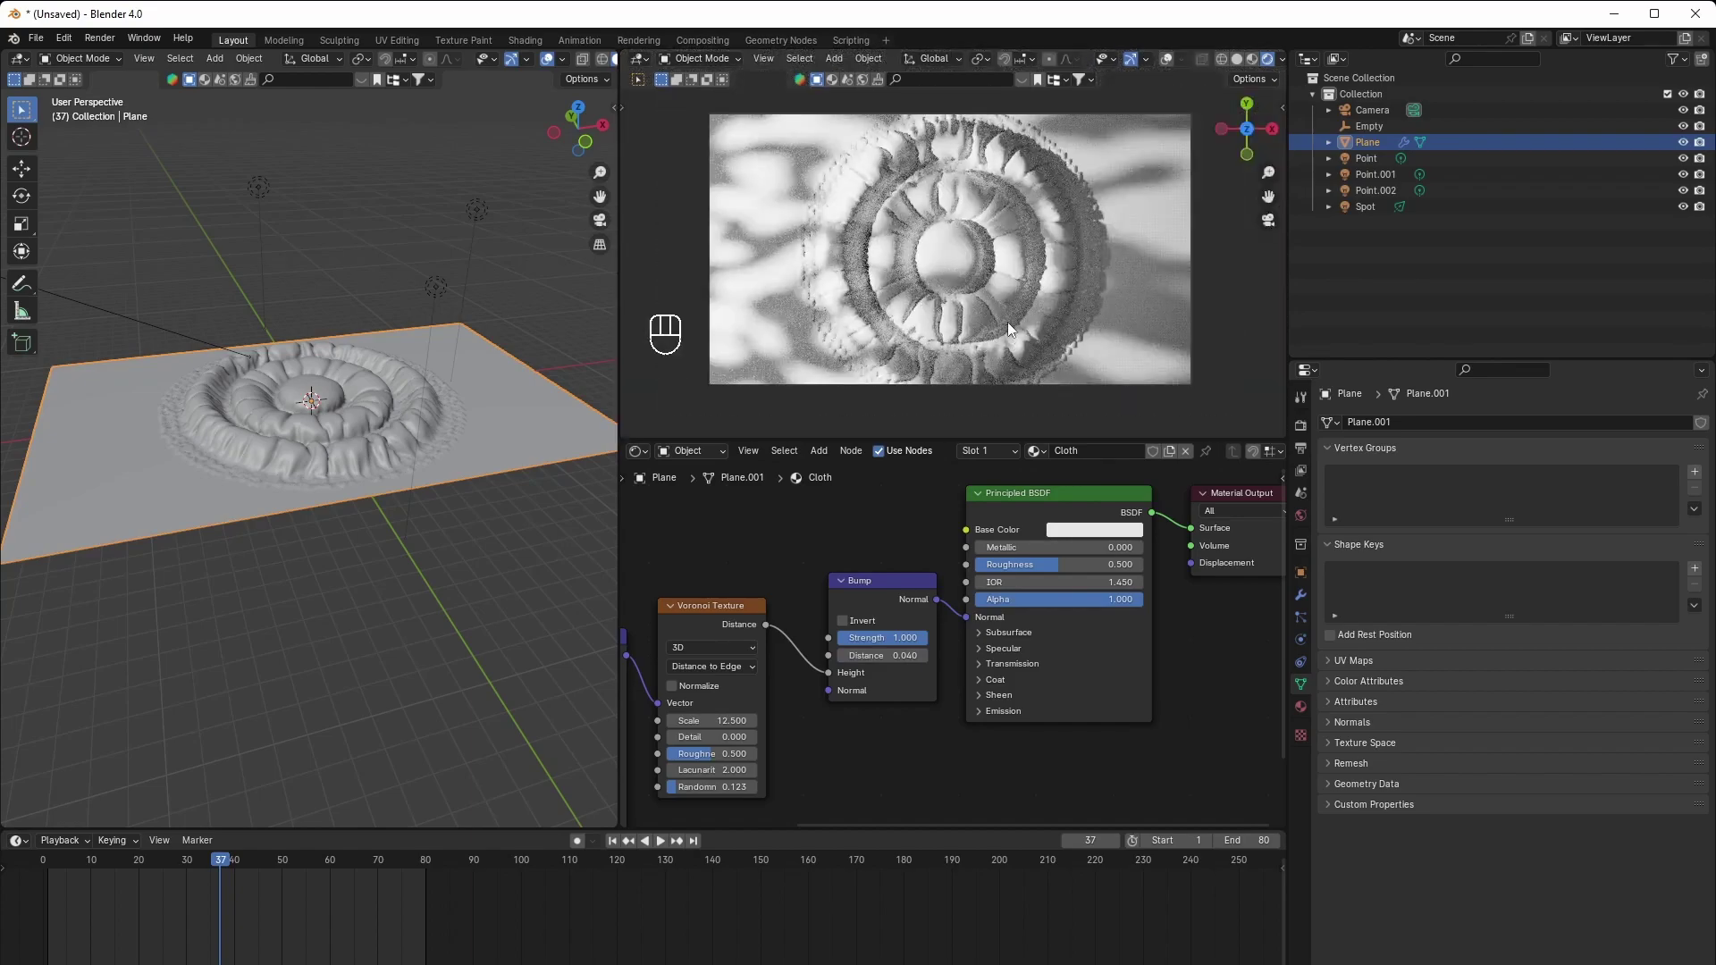
pyautogui.scroll(4, 1007, 322)
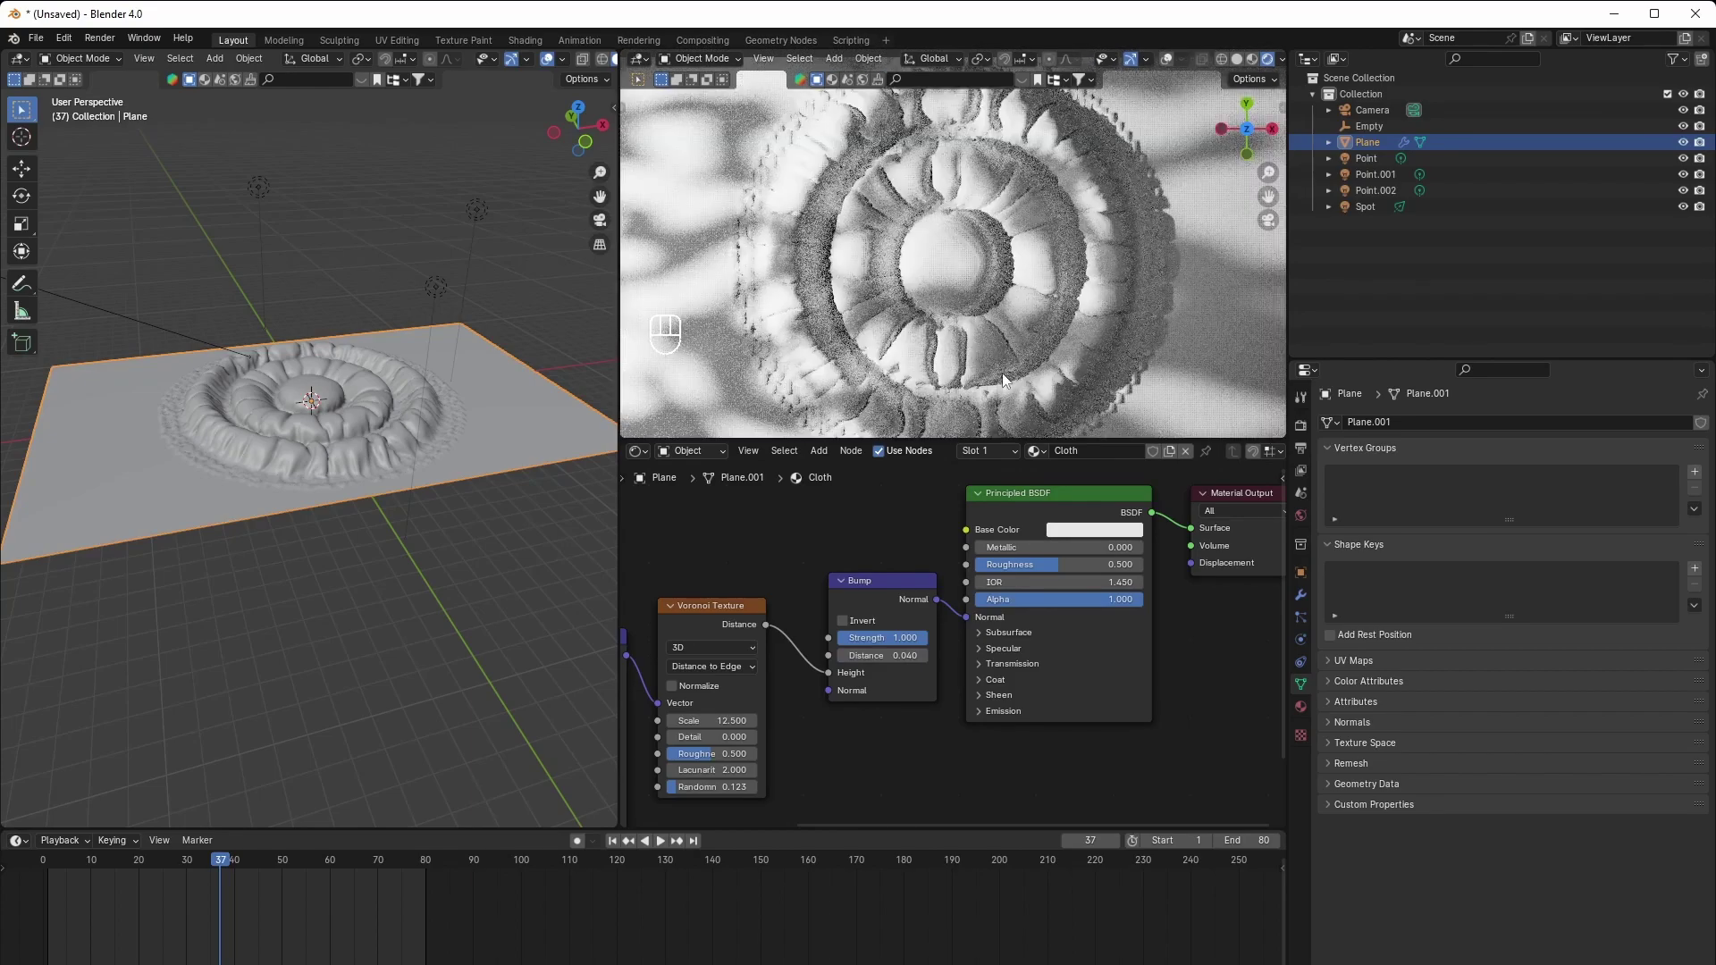
pyautogui.press('space')
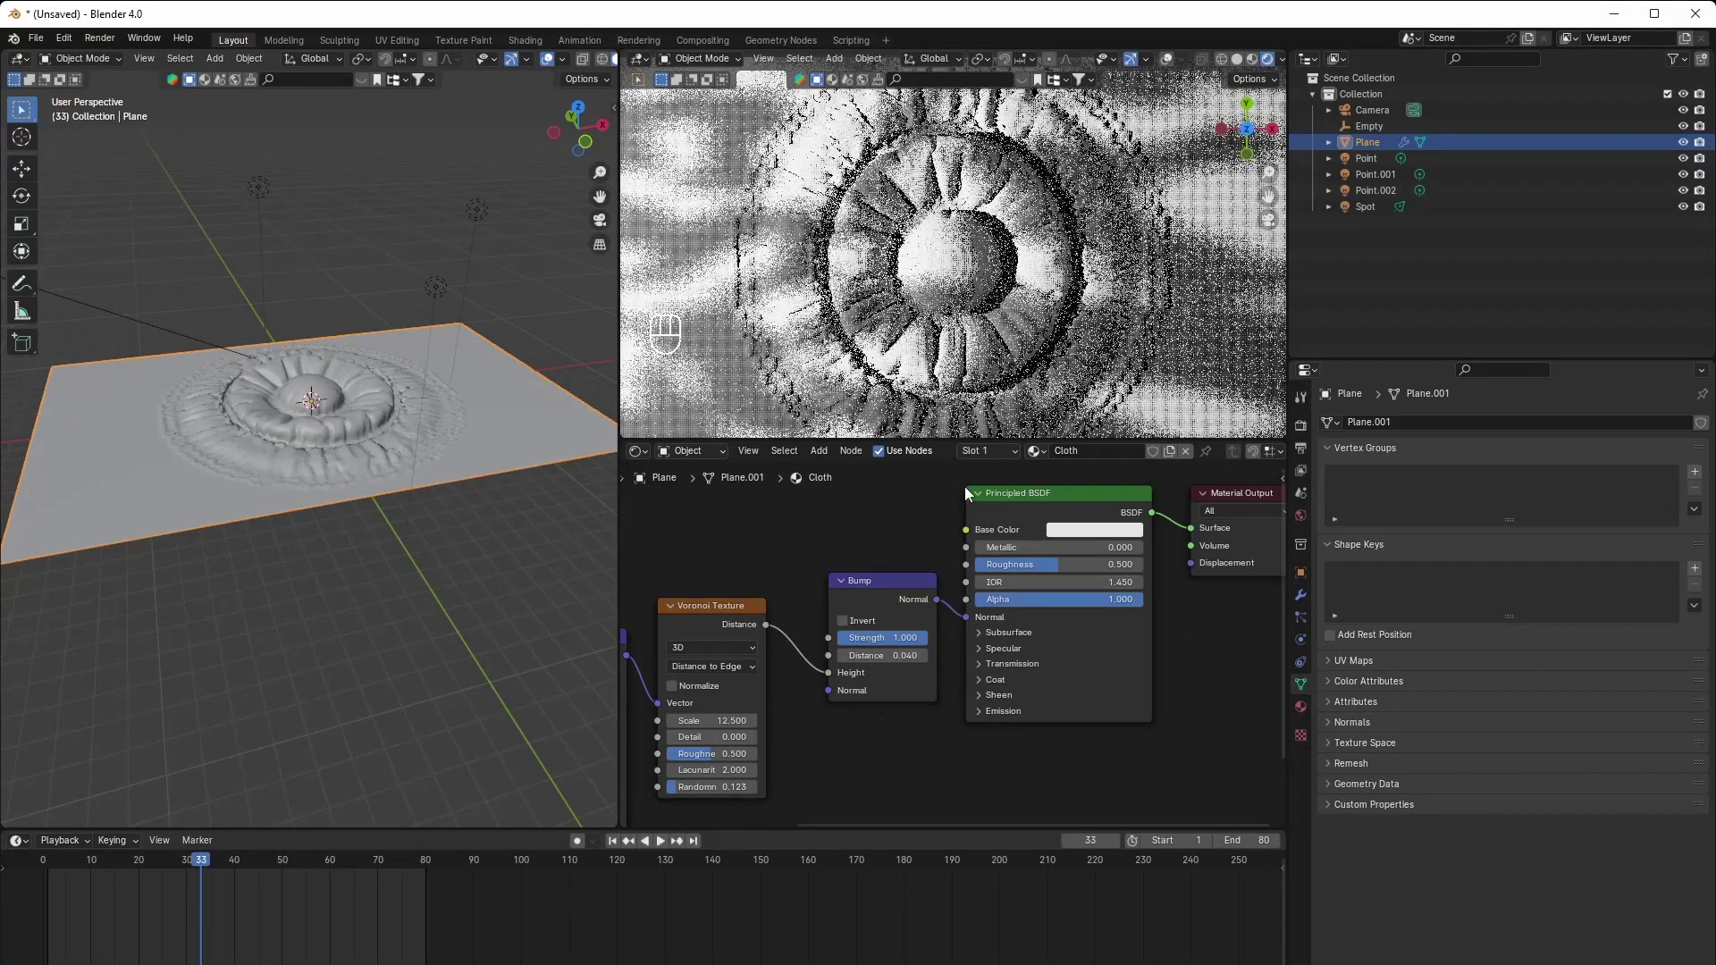
pyautogui.press('space')
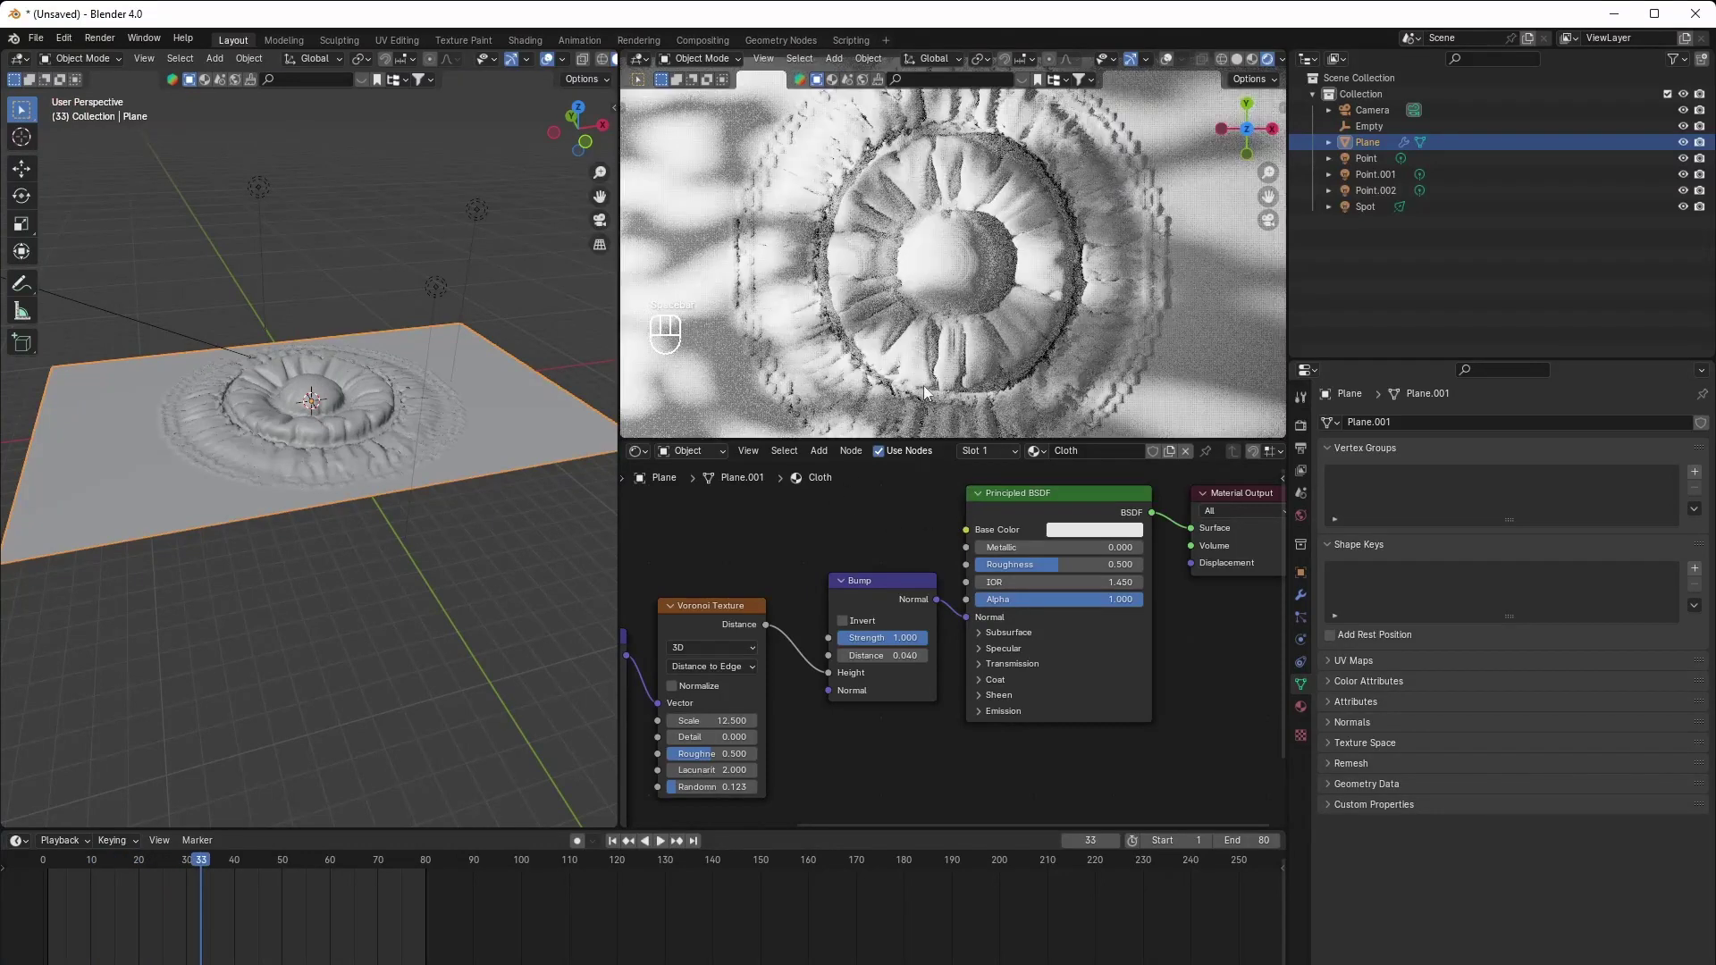
# In the spot light's Color Ramp, move the white stop close to the dark stop and brighten the dark stop to a lighter gray
pyautogui.click(203, 341)
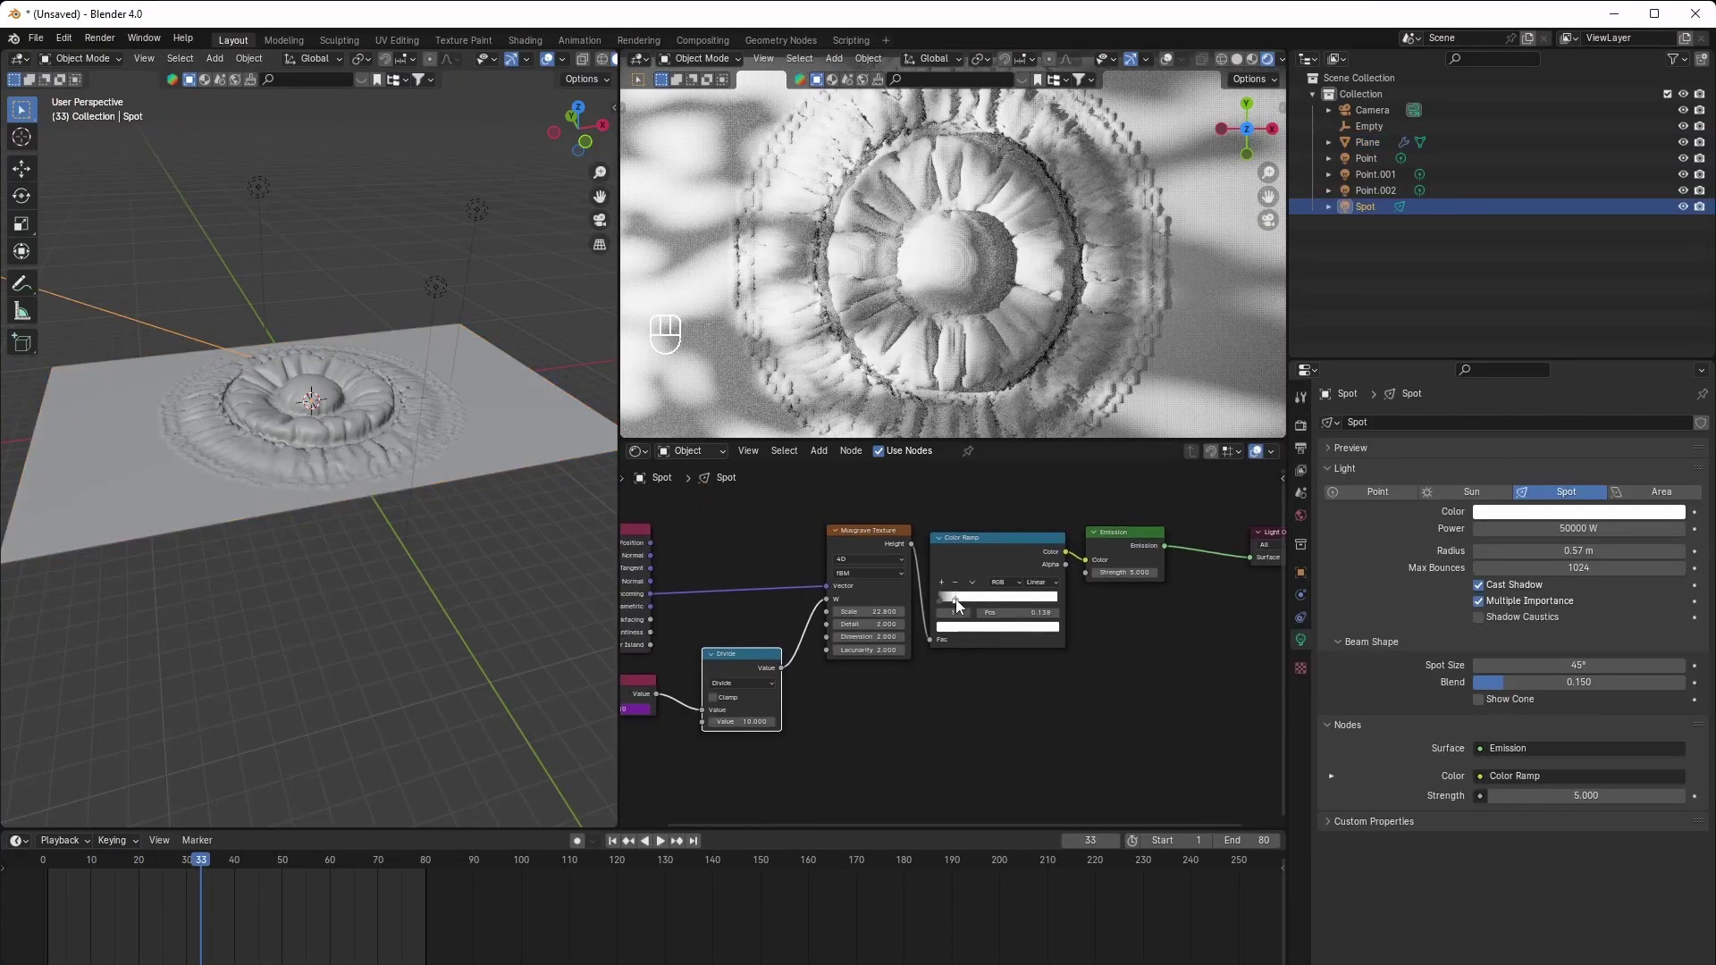
pyautogui.moveTo(958, 606); pyautogui.dragTo(951, 606)
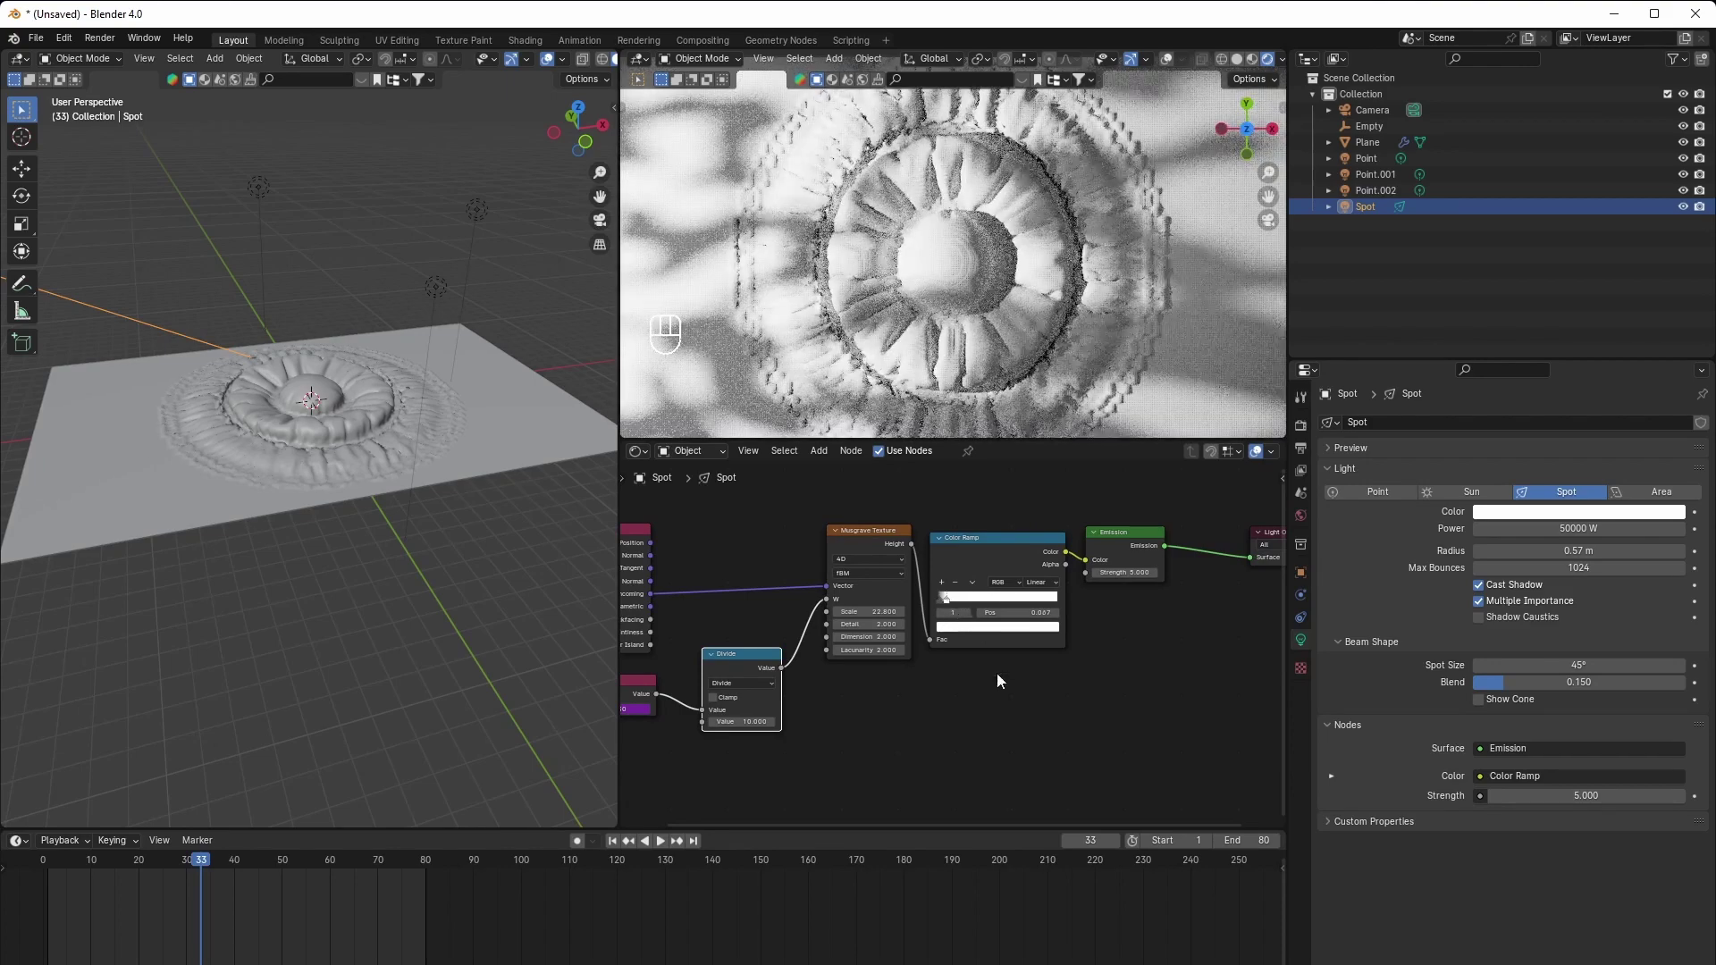
pyautogui.scroll(2, 948, 635)
pyautogui.click(971, 623)
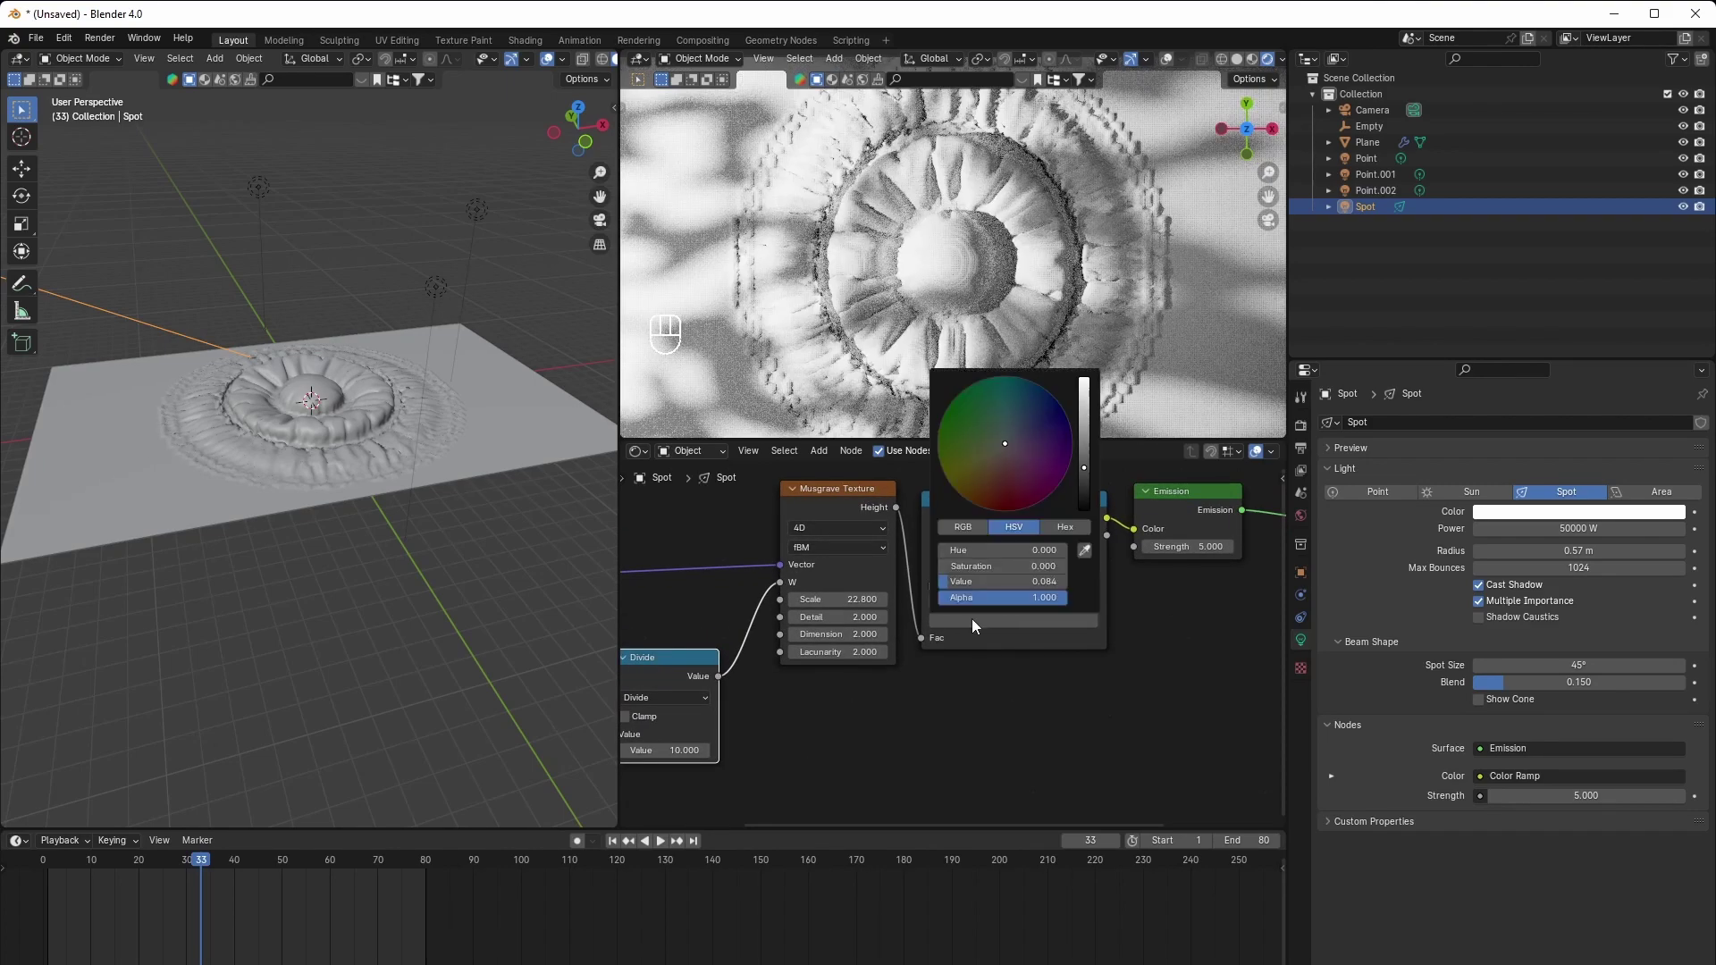
pyautogui.moveTo(1085, 474); pyautogui.dragTo(1084, 442)
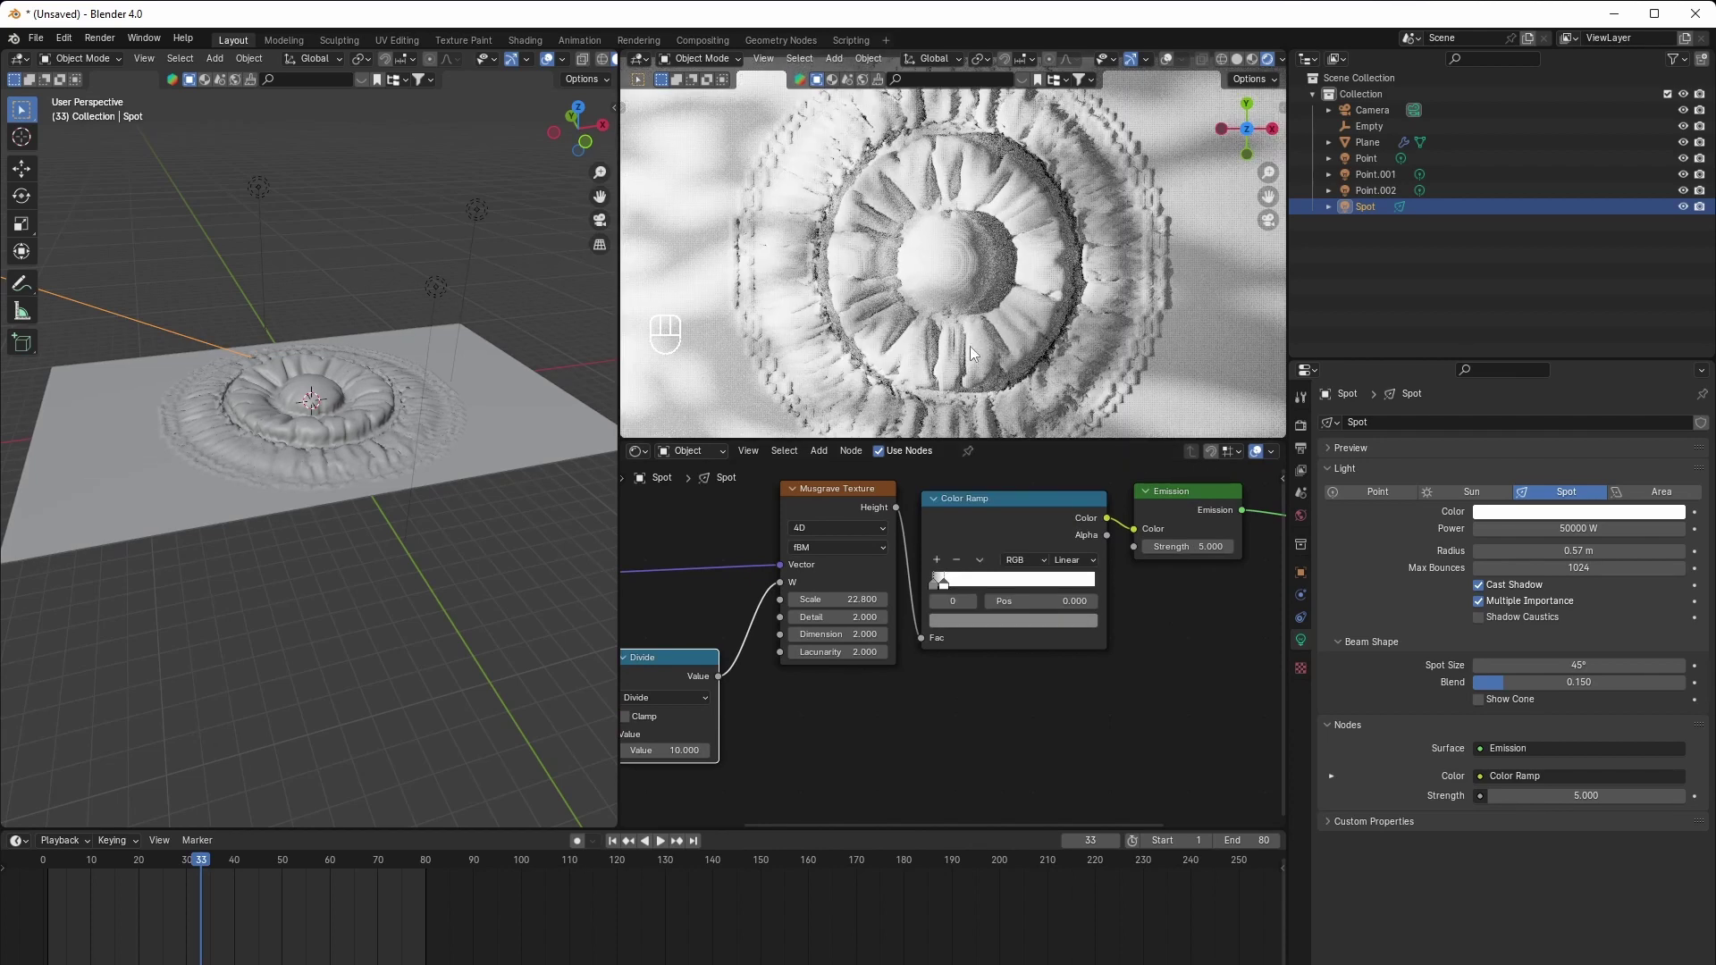
# Select the plane and move the Cloth material's Material Output farther from the Principled BSDF to make room between them
pyautogui.click(386, 460)
pyautogui.scroll(-3, 915, 668)
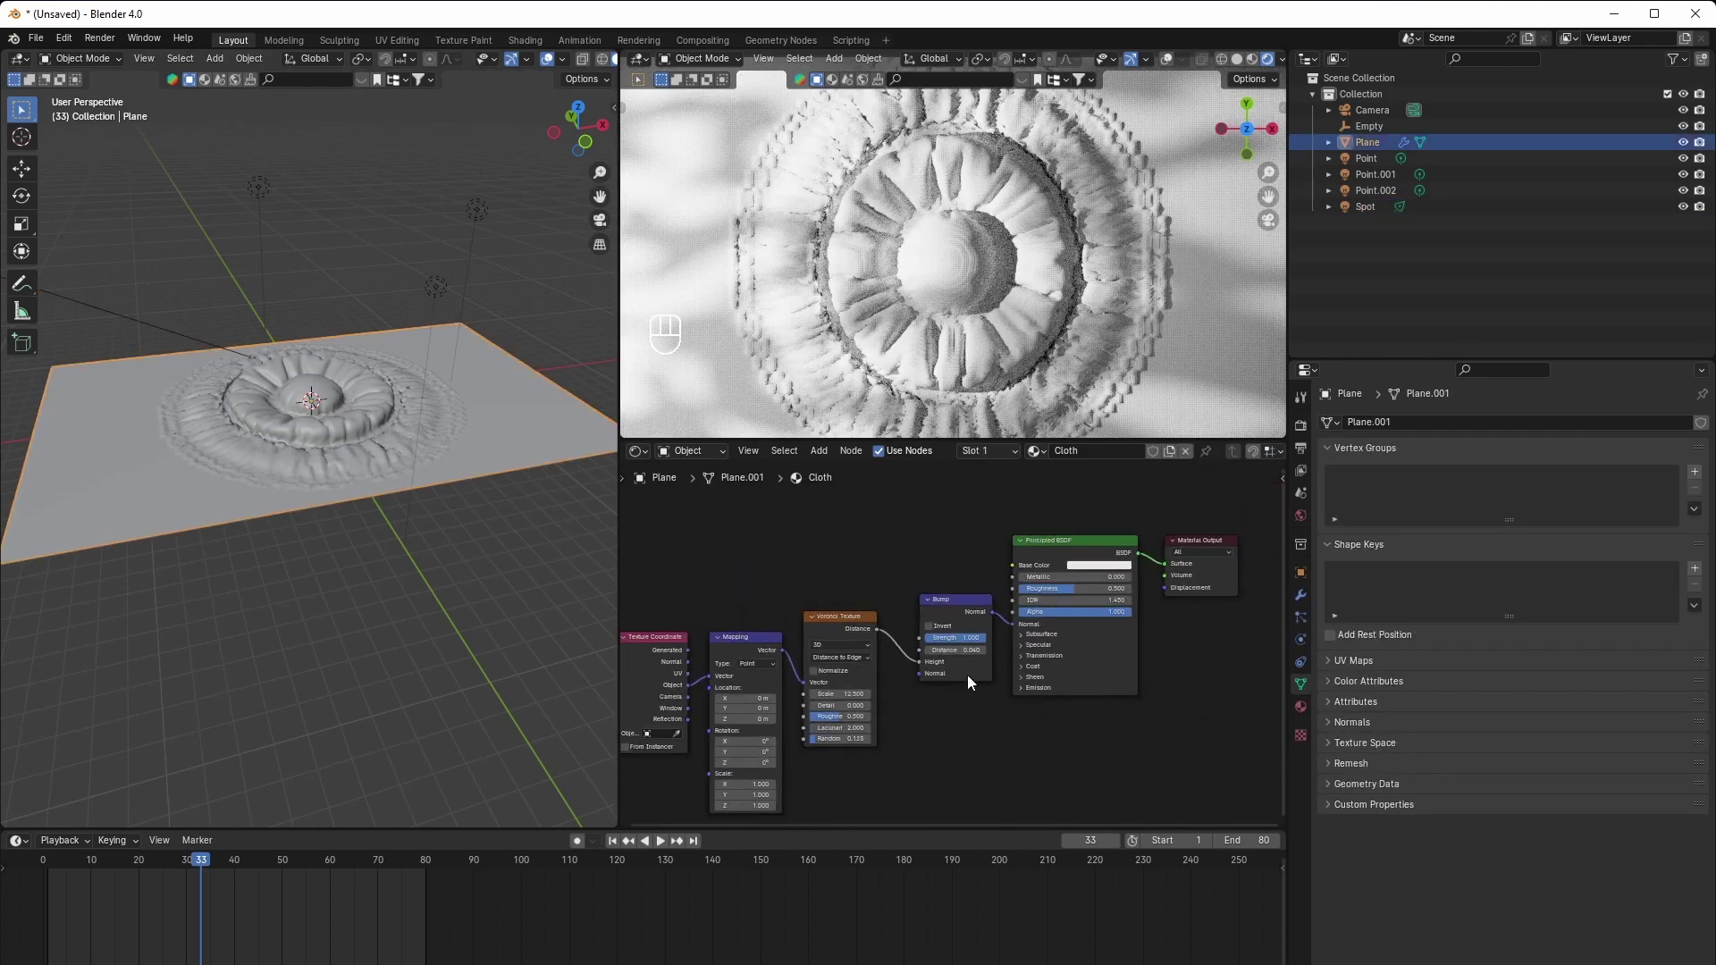
pyautogui.moveTo(1137, 607); pyautogui.dragTo(1184, 597)
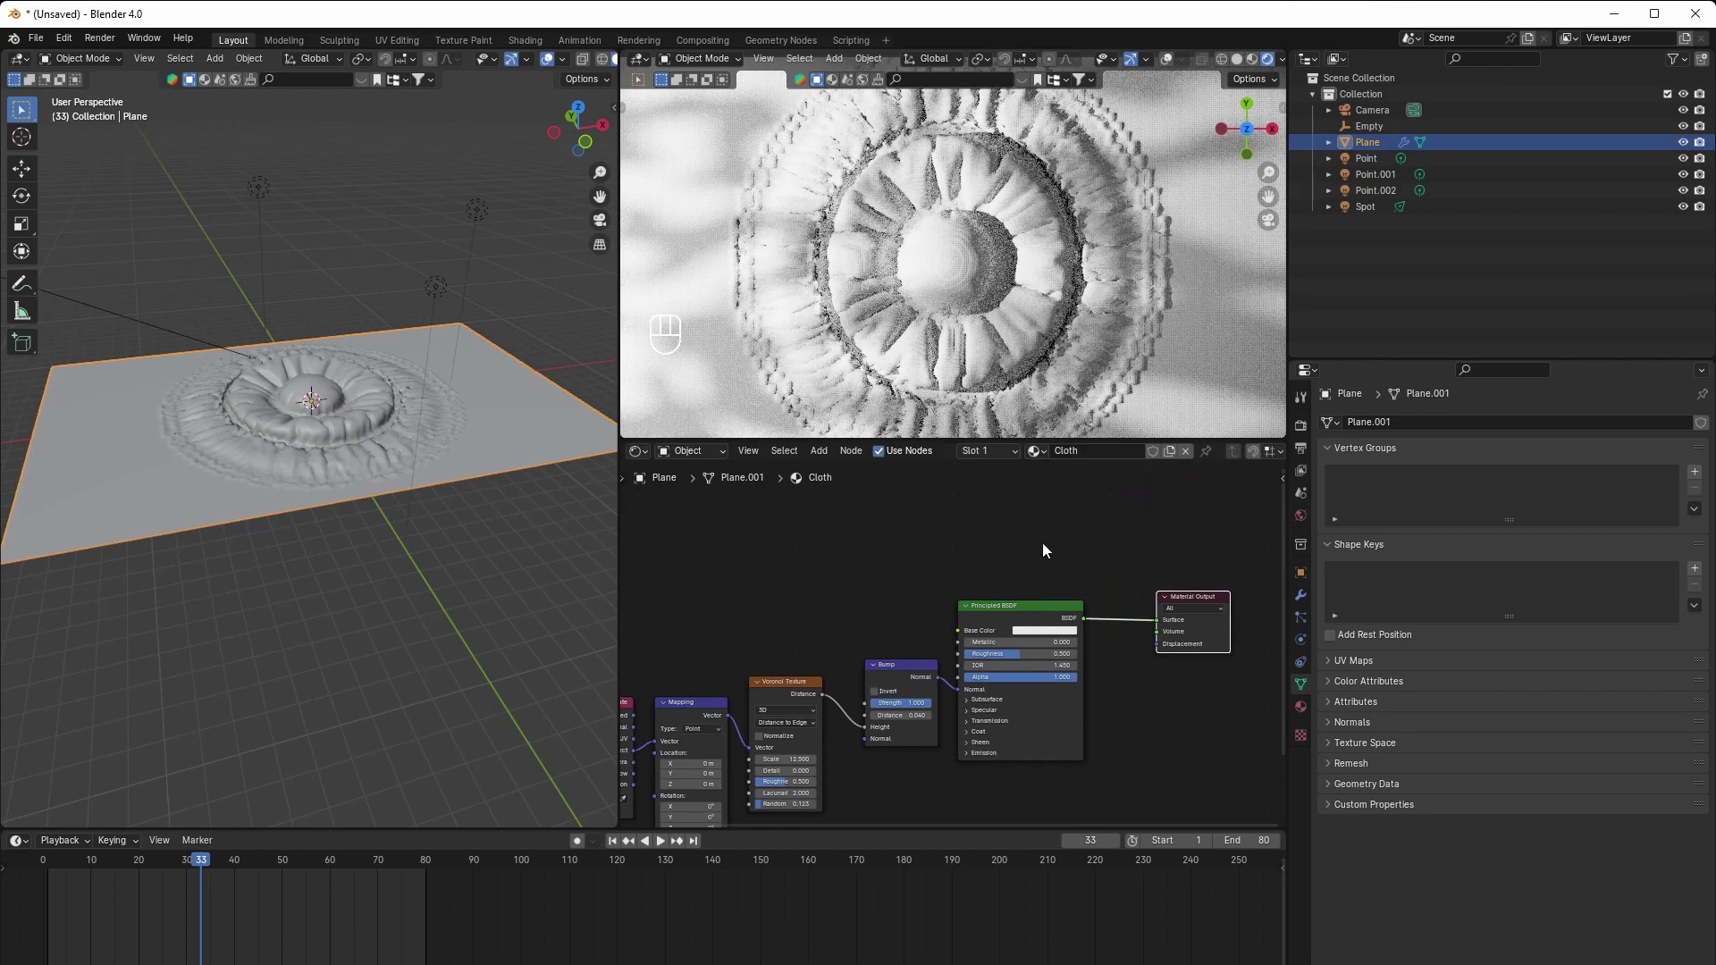
pyautogui.click(1040, 544)
pyautogui.moveTo(994, 551); pyautogui.dragTo(963, 589, button='middle')
# Add a Fresnel node above the Bump node in the Cloth material
pyautogui.hotkey('shift', 'a')
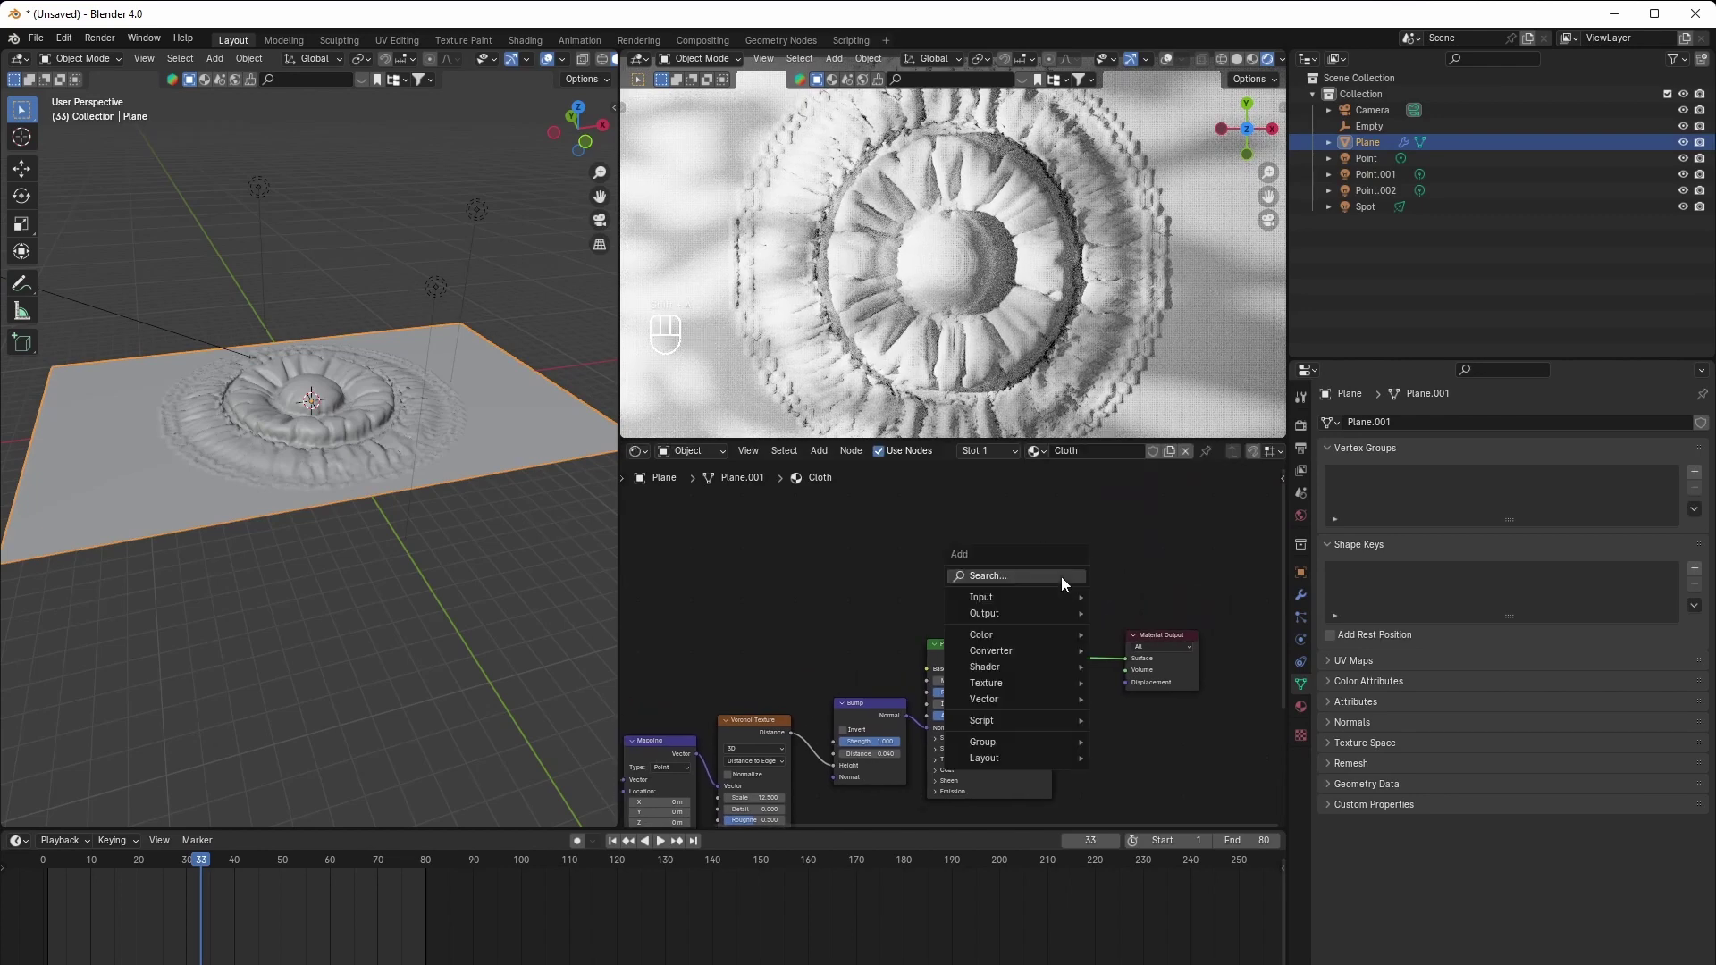
pyautogui.write('fre')
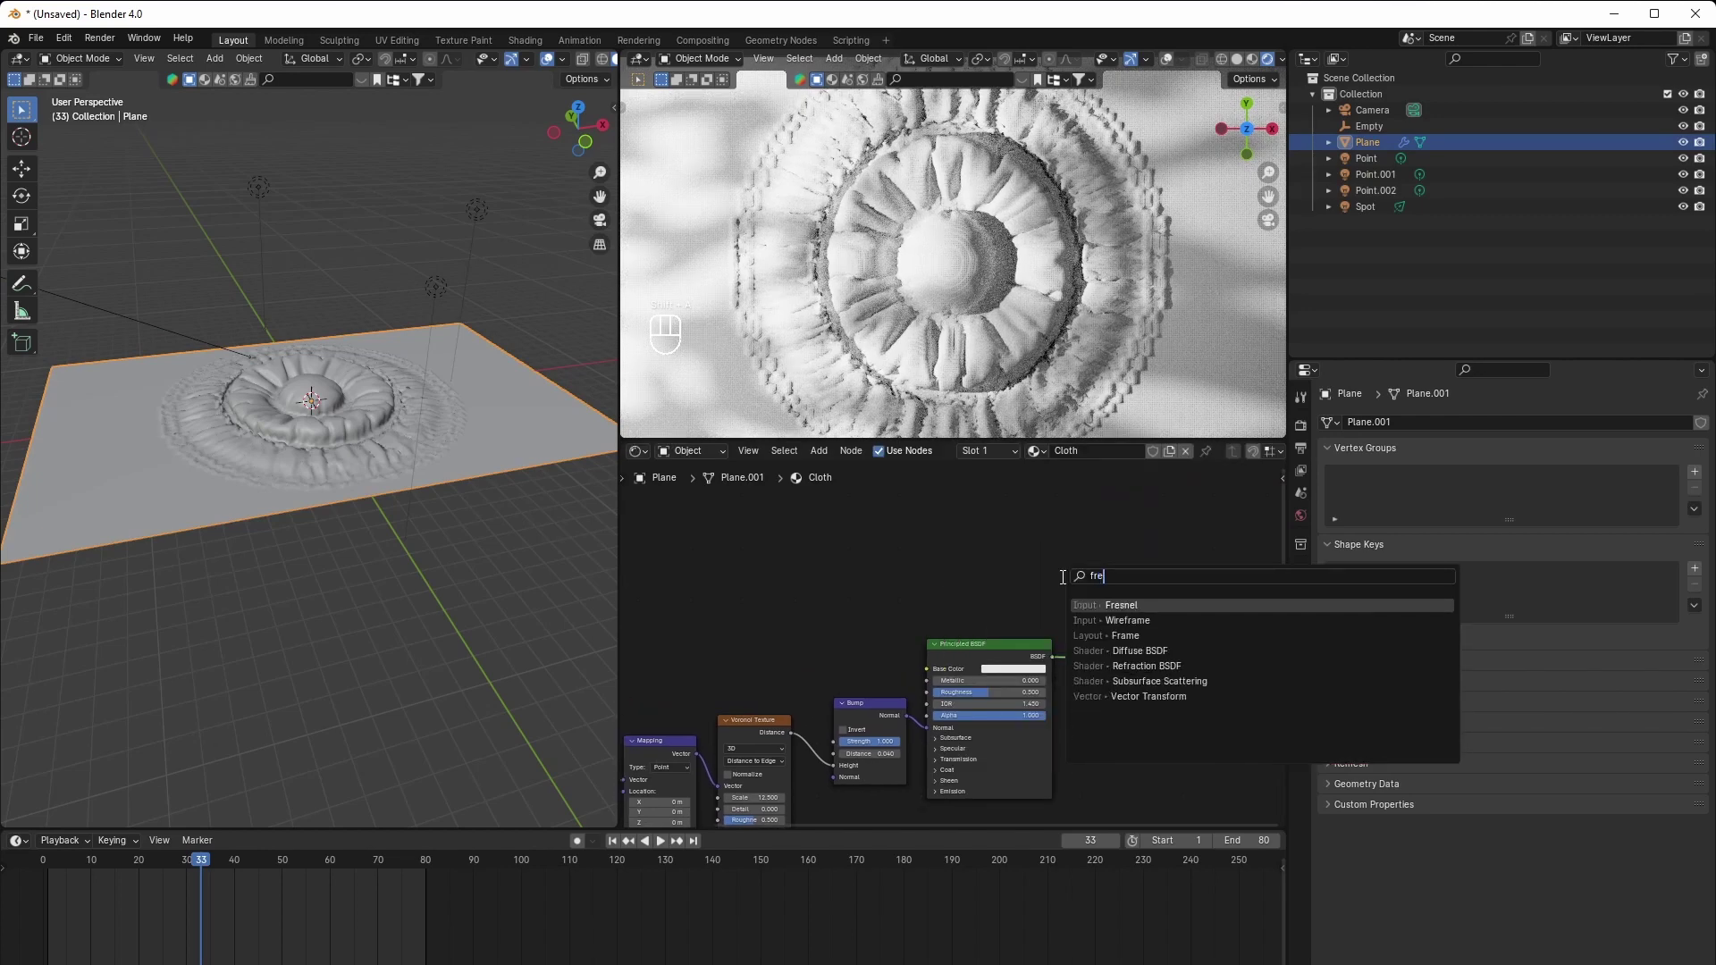
pyautogui.click(1177, 607)
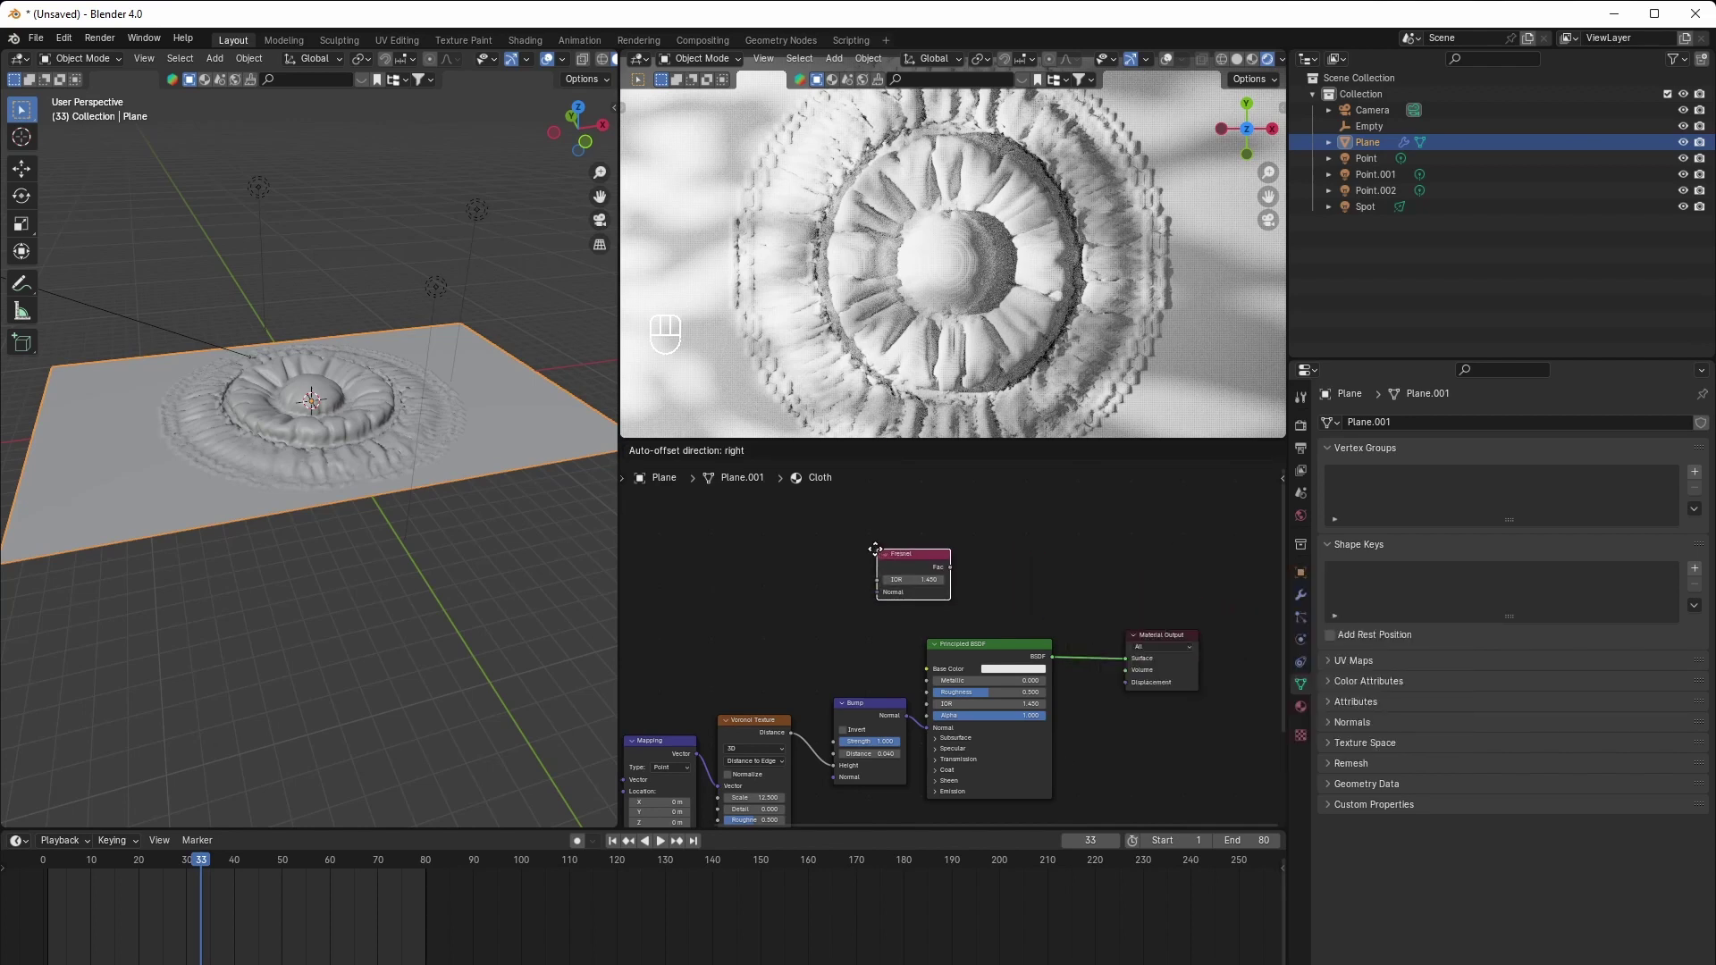
pyautogui.click(796, 547)
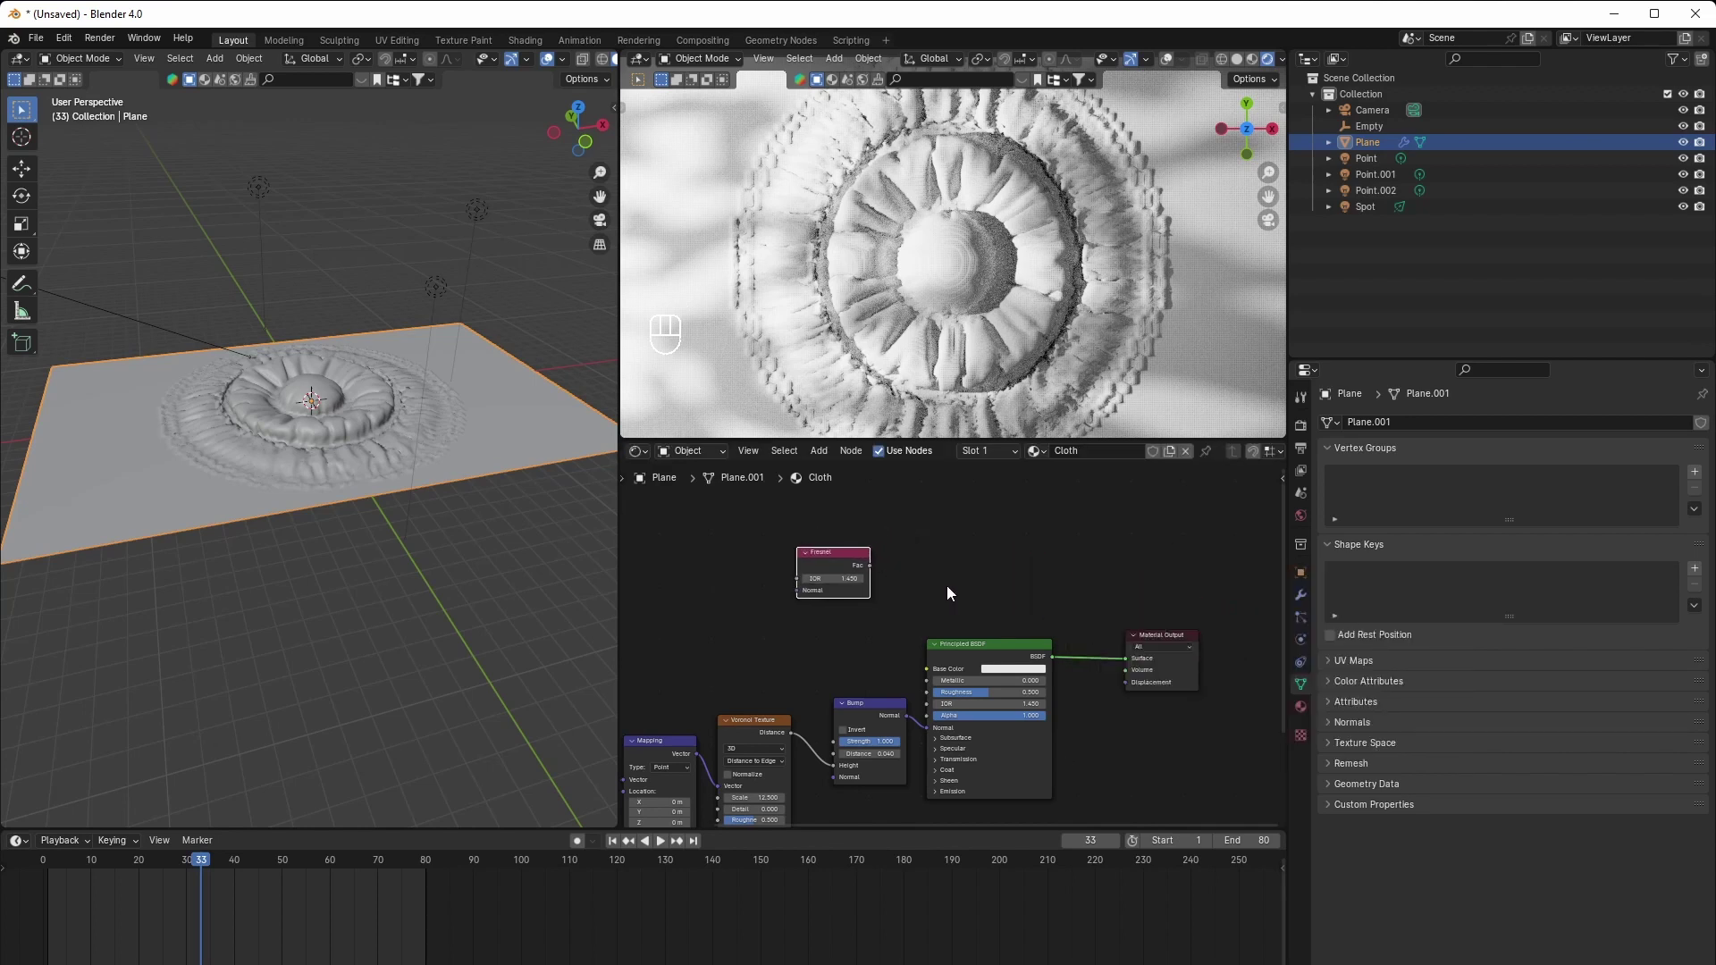
# Add a Layer Weight node above the Bump node and delete the Fresnel node it replaces
pyautogui.hotkey('shift', 'a')
pyautogui.write('layer')
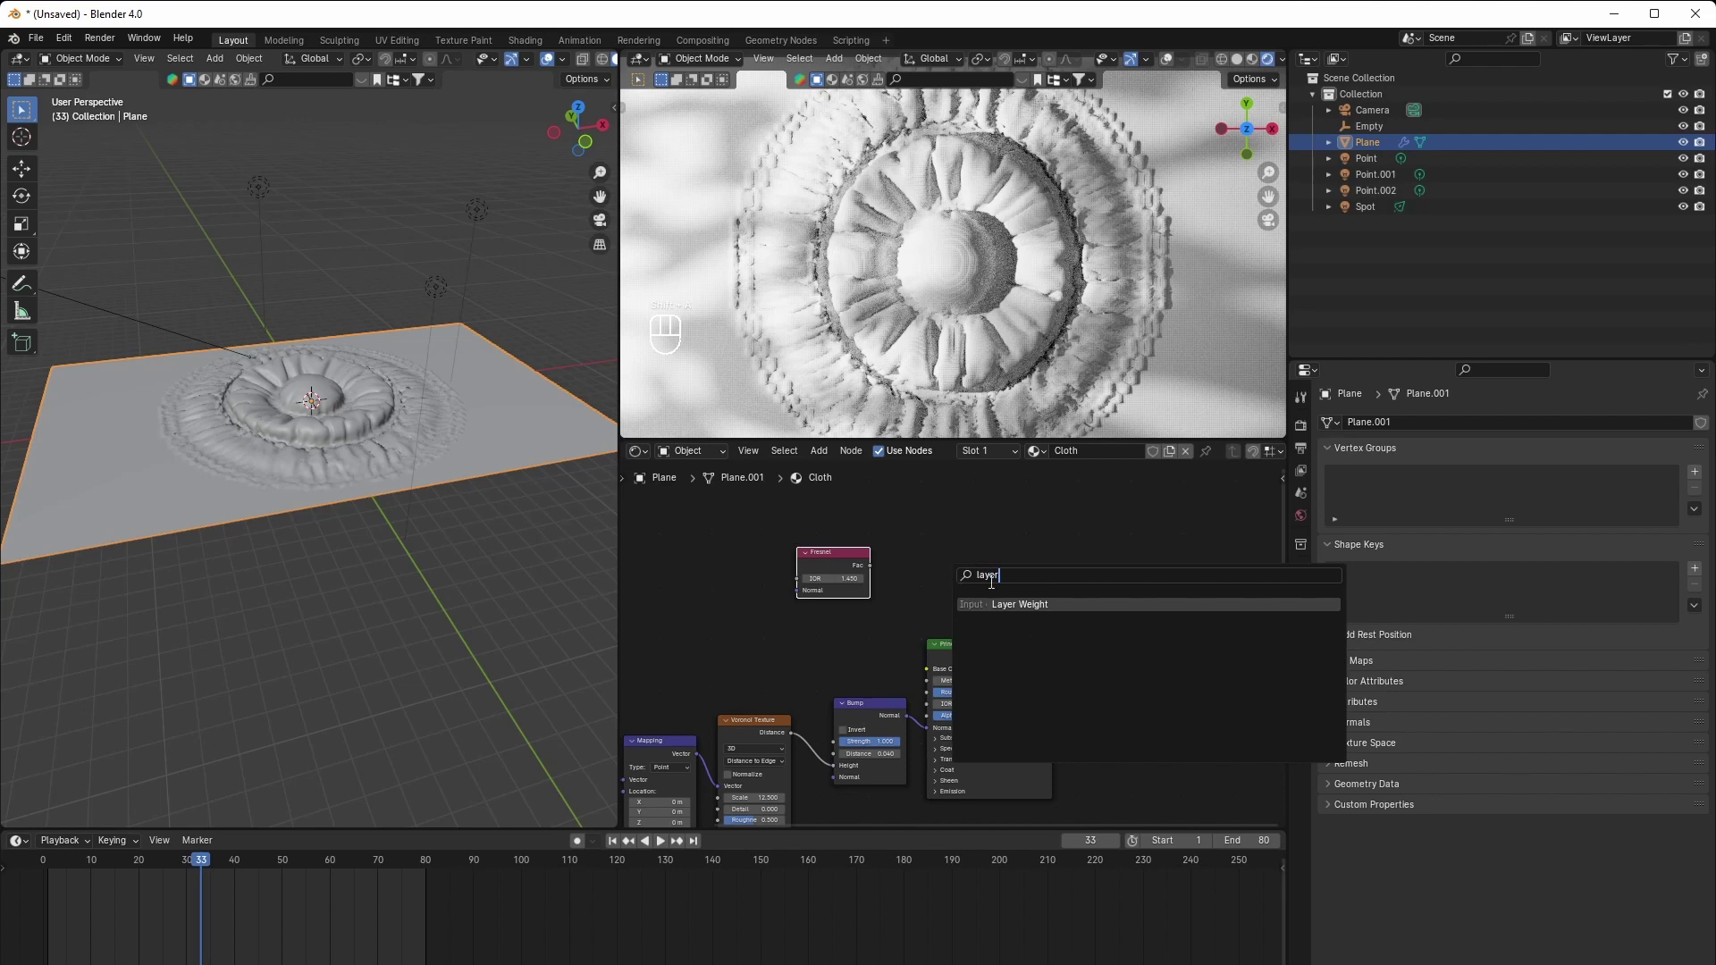
pyautogui.press('Return')
pyautogui.click(887, 554)
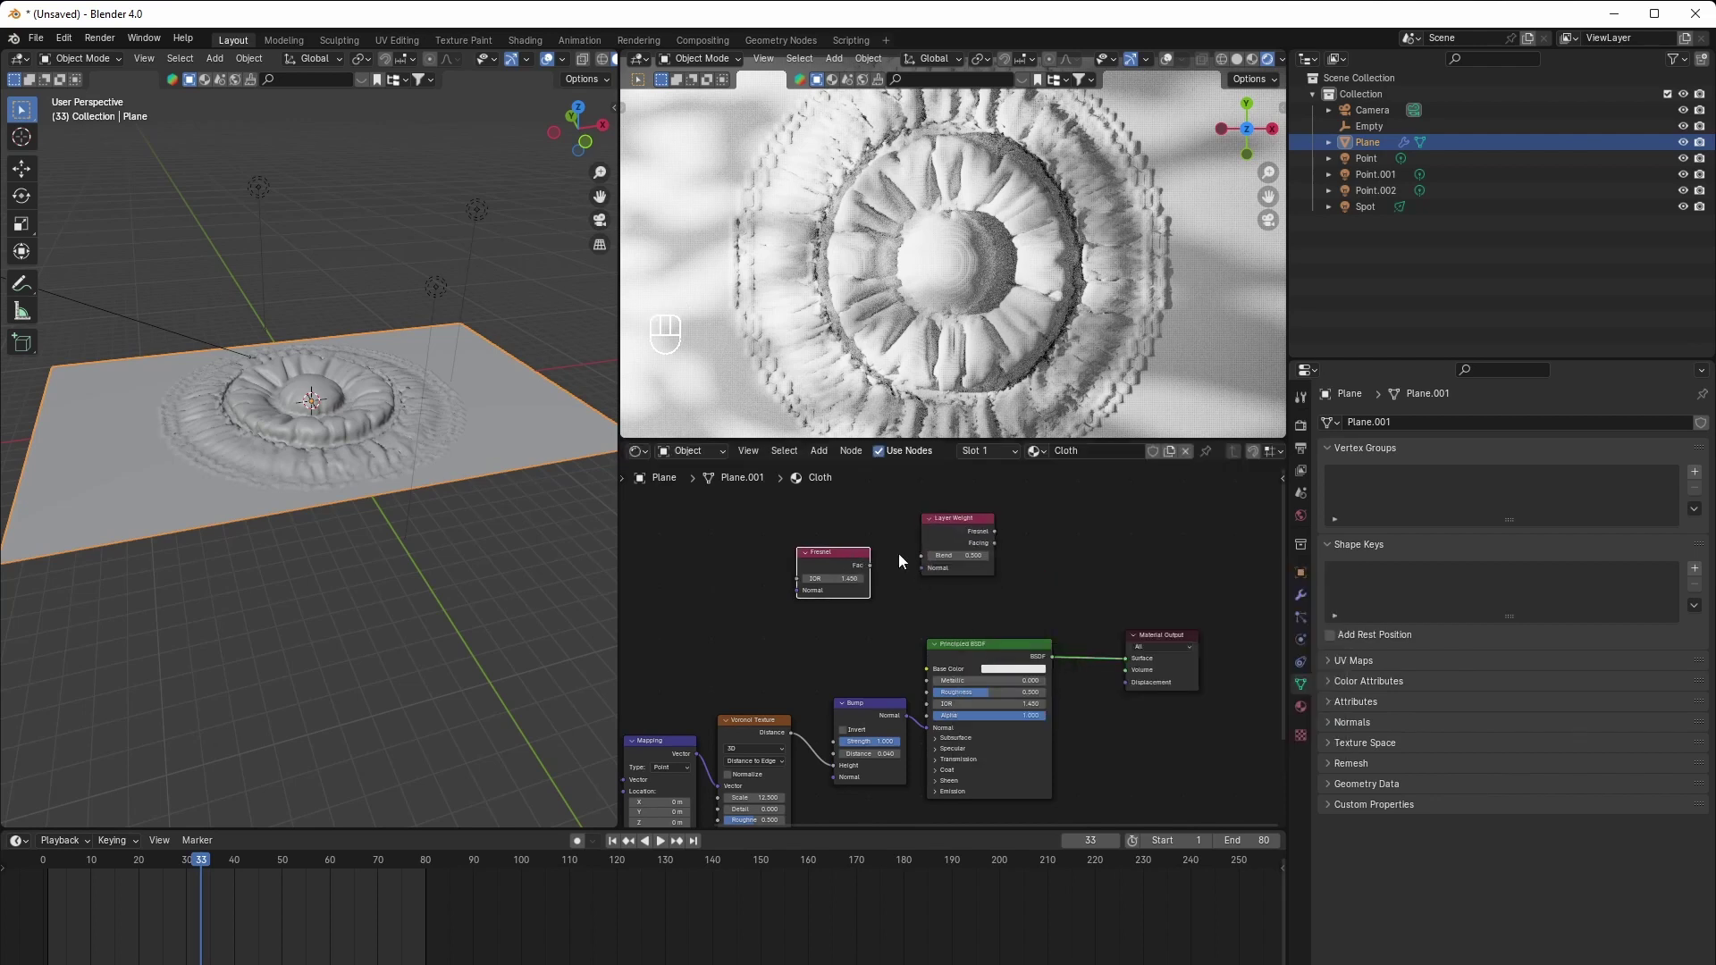
pyautogui.press('Delete')
pyautogui.moveTo(938, 537); pyautogui.dragTo(849, 537)
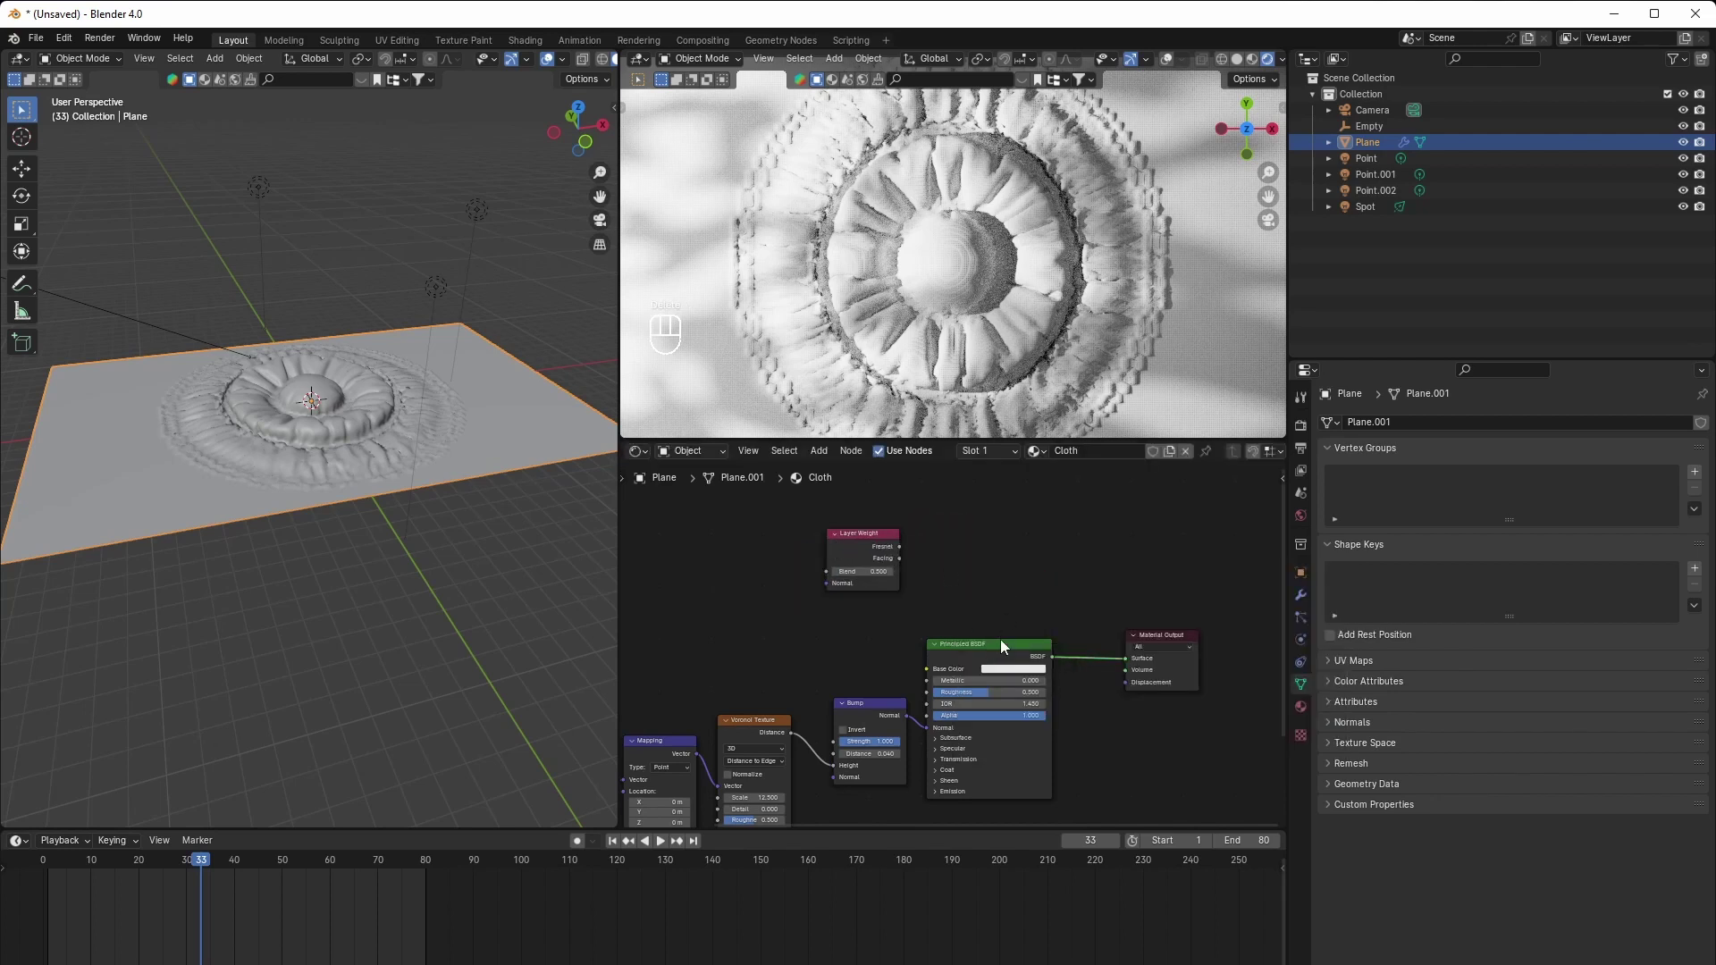
# Duplicate the Principled BSDF and place the copy directly below the original
pyautogui.click(999, 643)
pyautogui.moveTo(999, 646); pyautogui.dragTo(970, 548, button='middle')
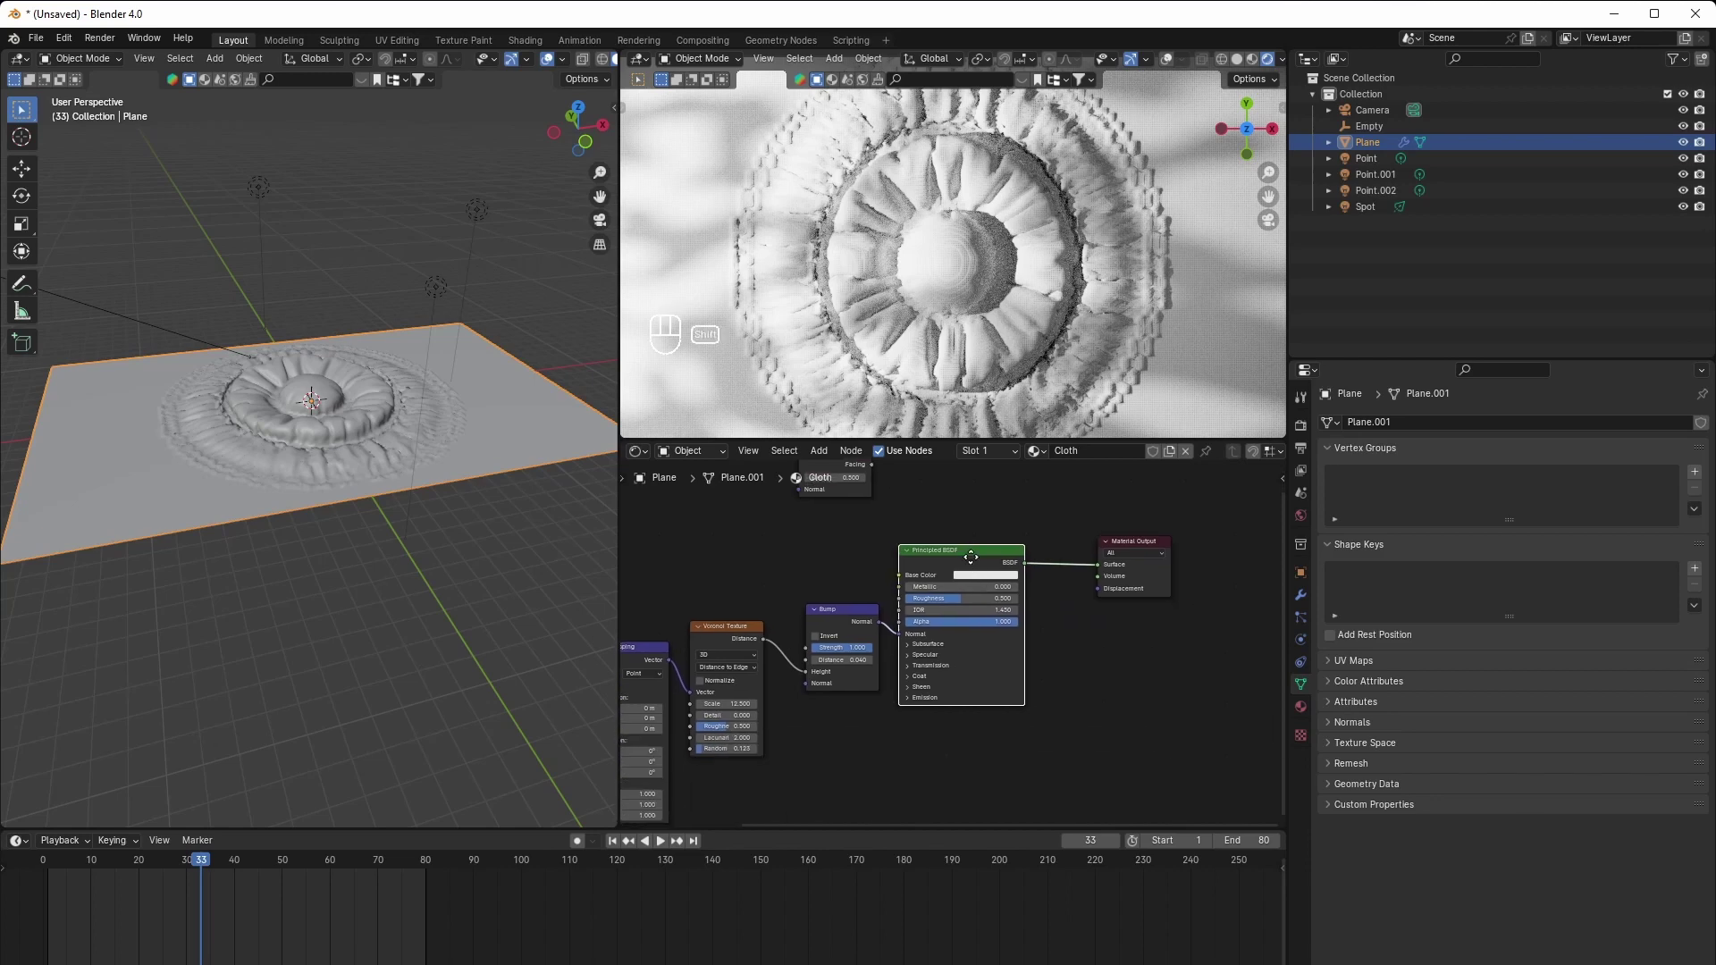
pyautogui.hotkey('shift', 'd')
pyautogui.click(970, 726)
# Insert a Mix Shader between the original Principled BSDF and the Material Output, feeding the duplicated BSDF into its second Shader input
pyautogui.moveTo(1151, 575); pyautogui.dragTo(1192, 574)
pyautogui.hotkey('shift', 'a')
pyautogui.write('mi')
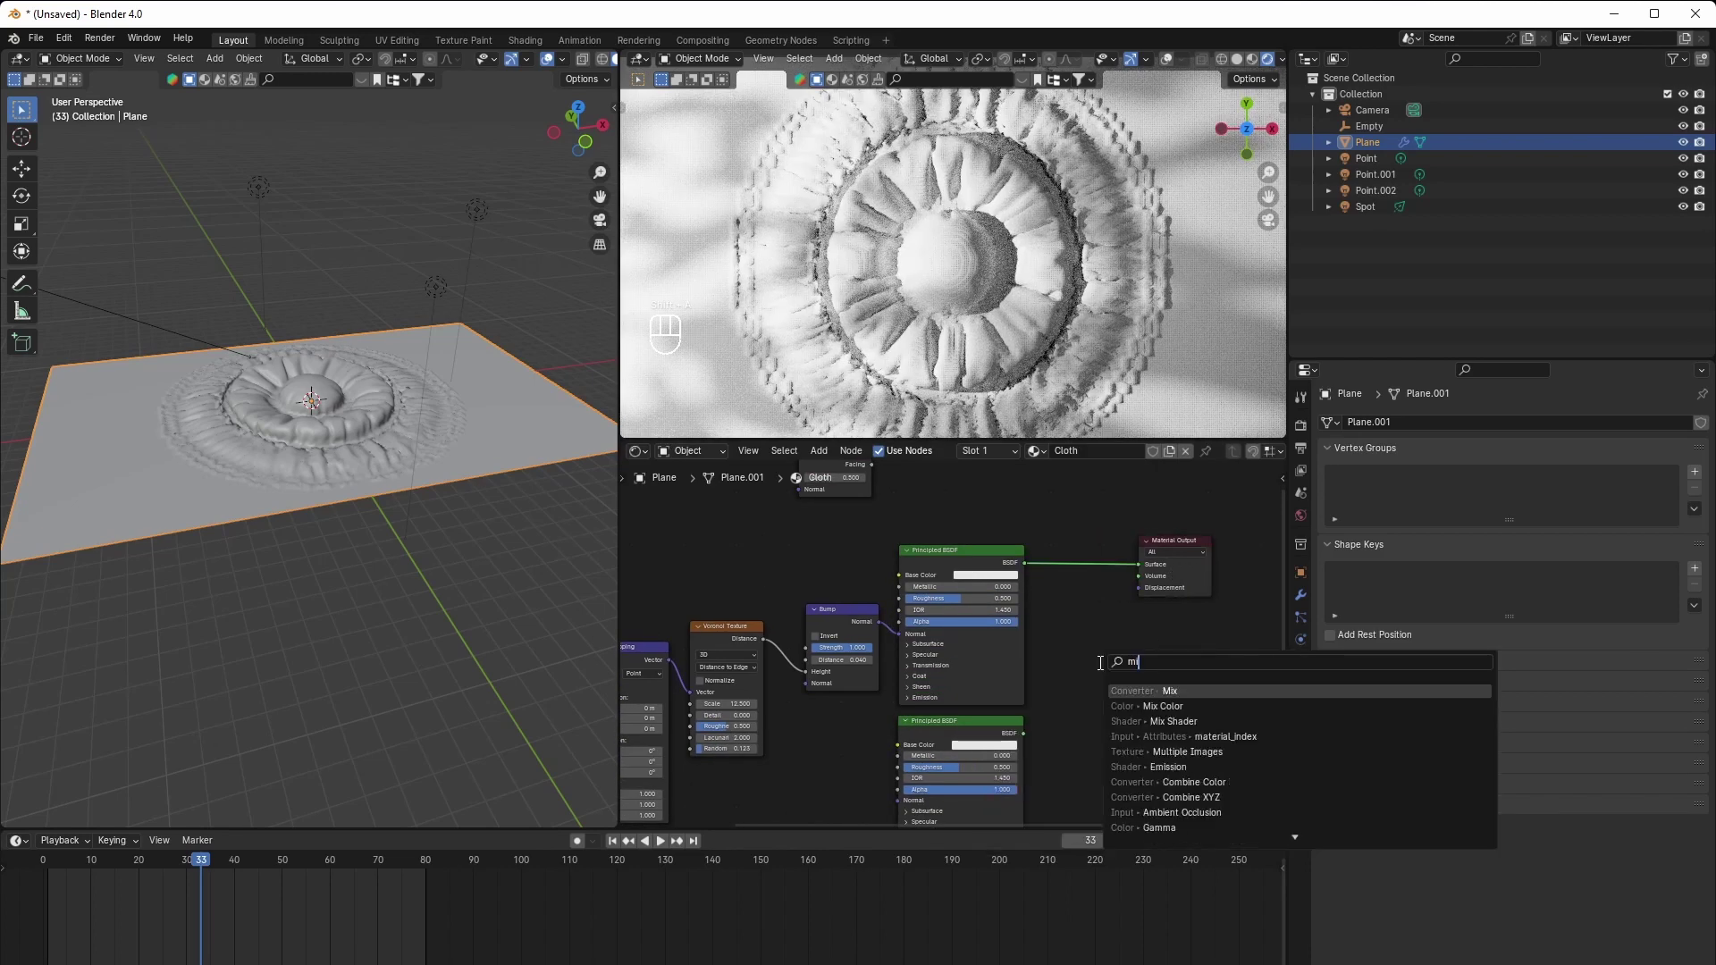
pyautogui.write('x')
pyautogui.click(1171, 722)
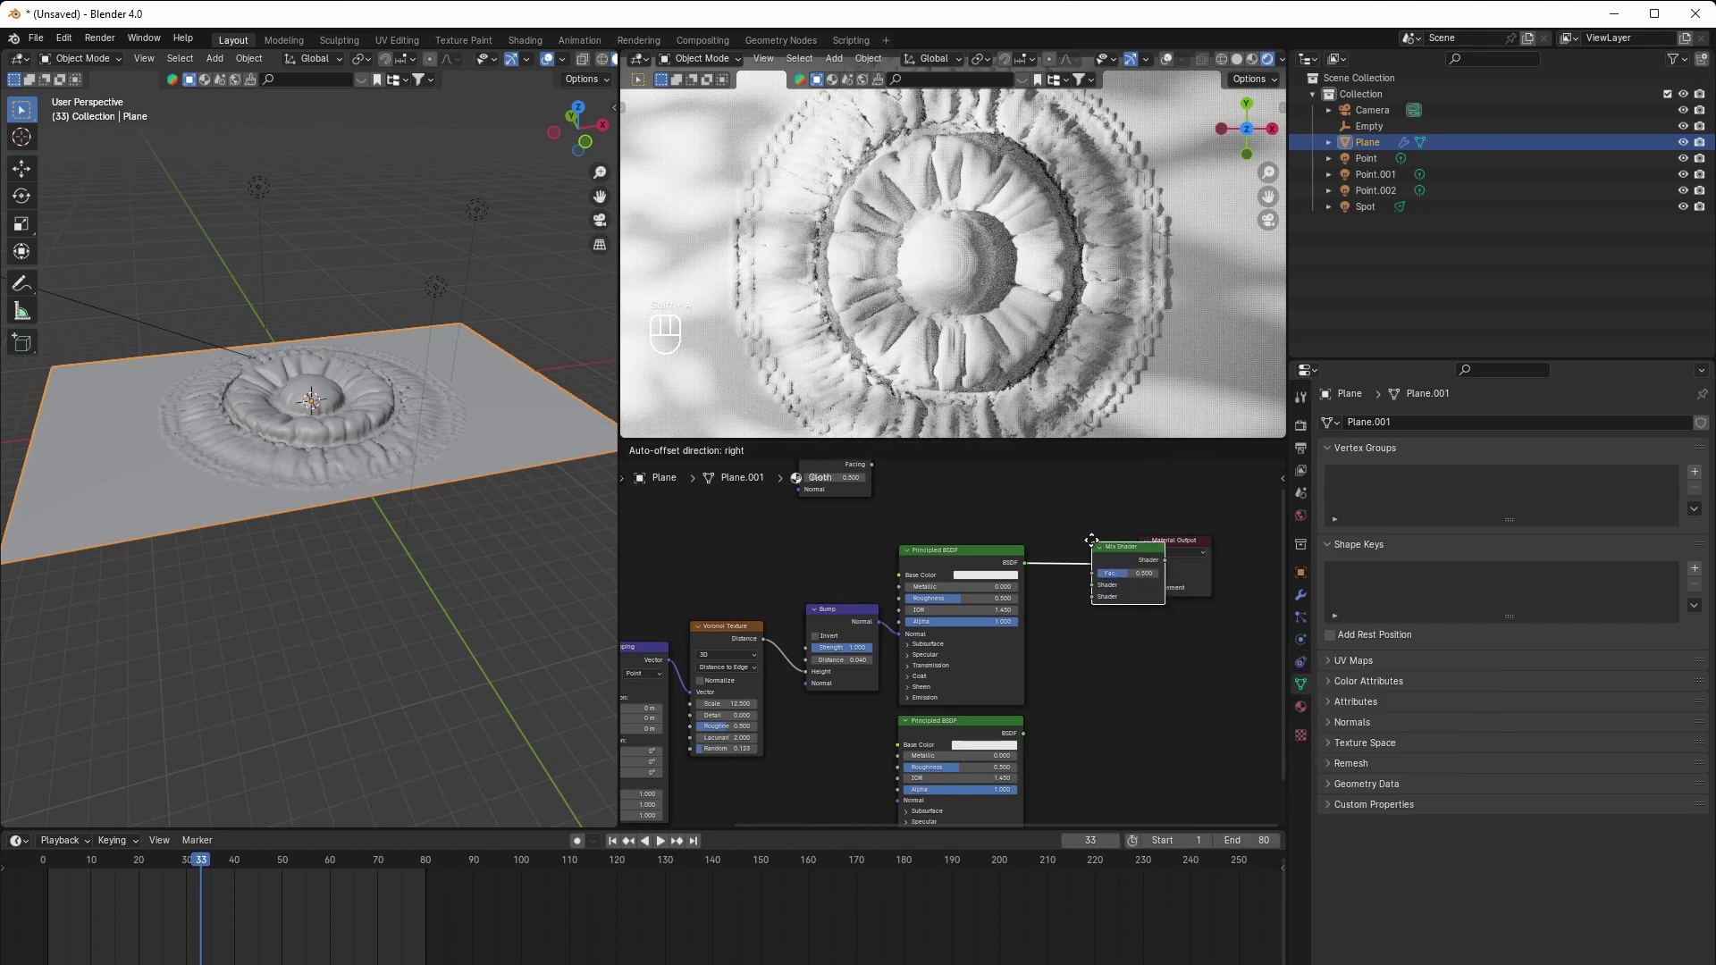
pyautogui.click(1091, 540)
pyautogui.moveTo(1024, 733); pyautogui.dragTo(1092, 592)
# Drive the Mix Shader's factor from the Layer Weight's Fresnel output through a new Color Ramp, spacing the Layer Weight farther from the ramp
pyautogui.moveTo(1058, 672); pyautogui.dragTo(1052, 729, button='middle')
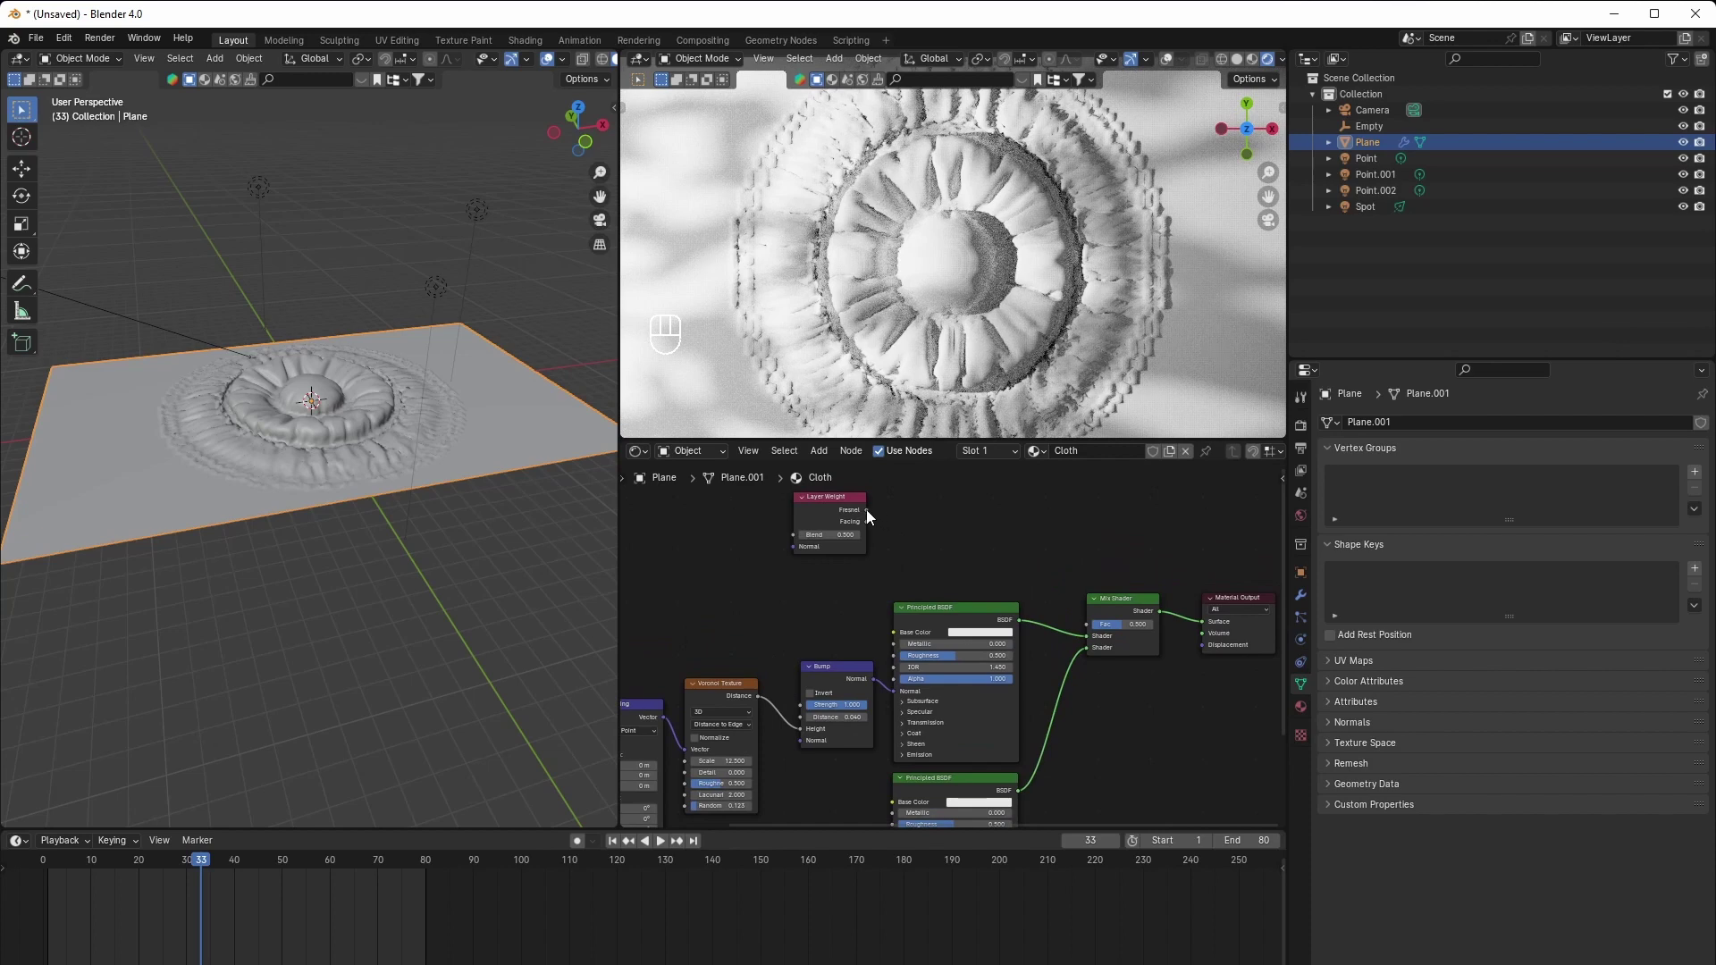
pyautogui.moveTo(1084, 619); pyautogui.dragTo(927, 563)
pyautogui.write('col')
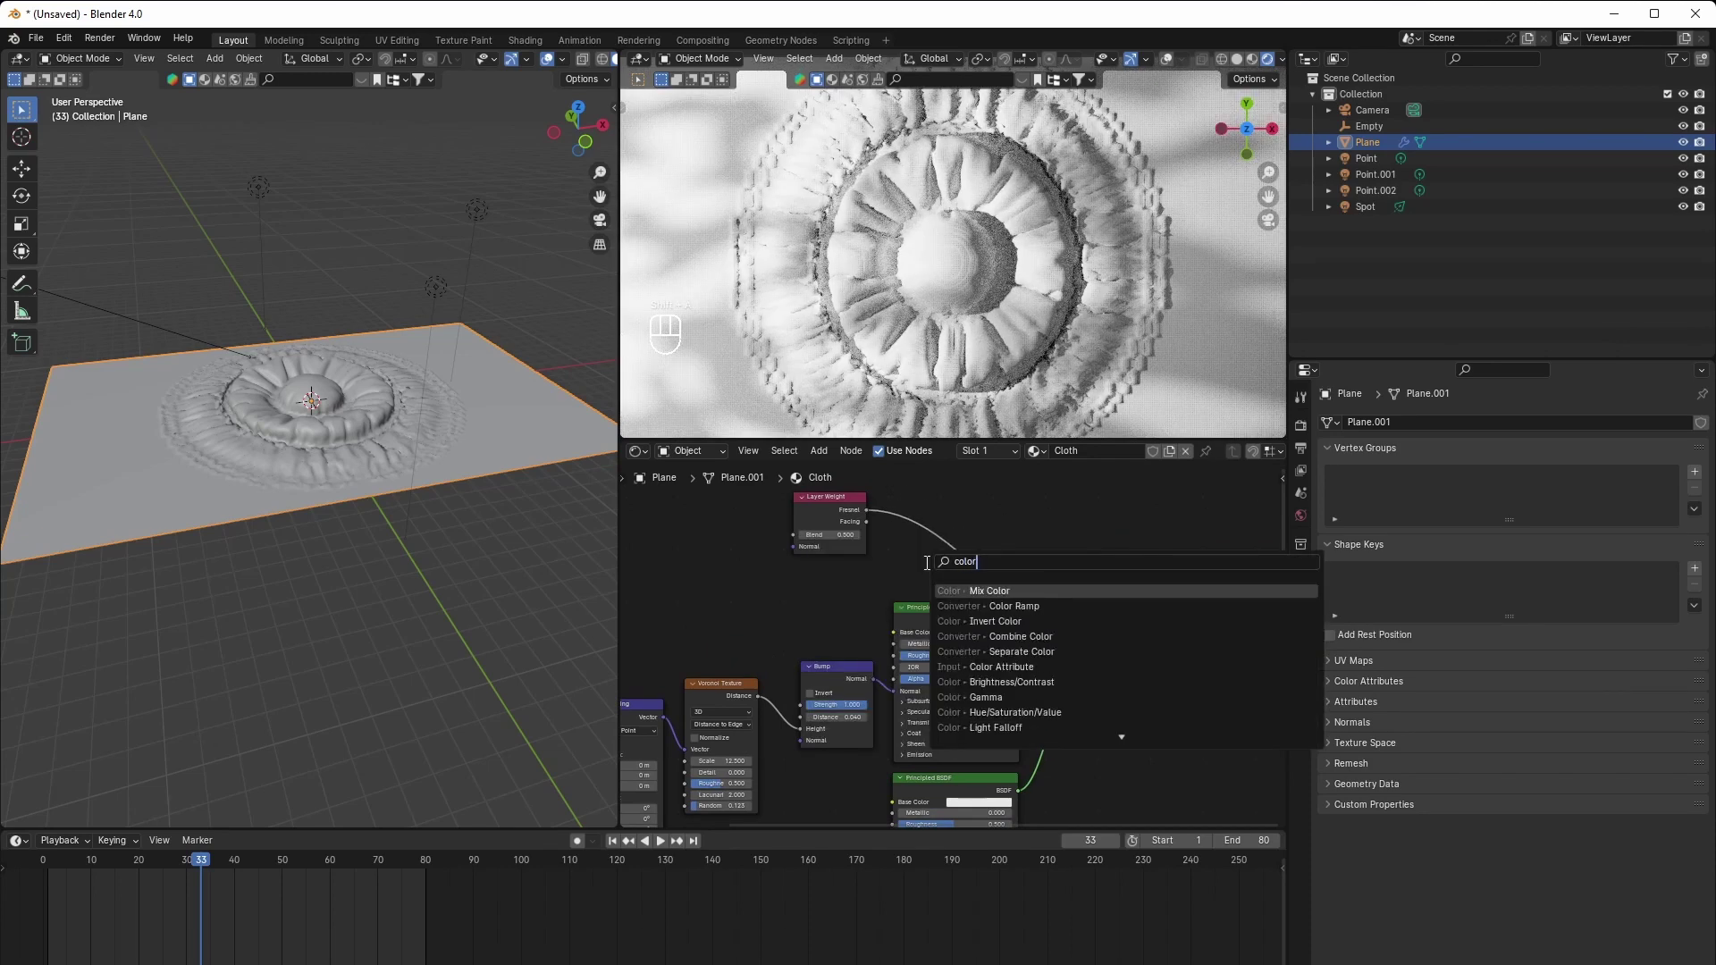
pyautogui.write('or')
pyautogui.press('Down')
pyautogui.press('Return')
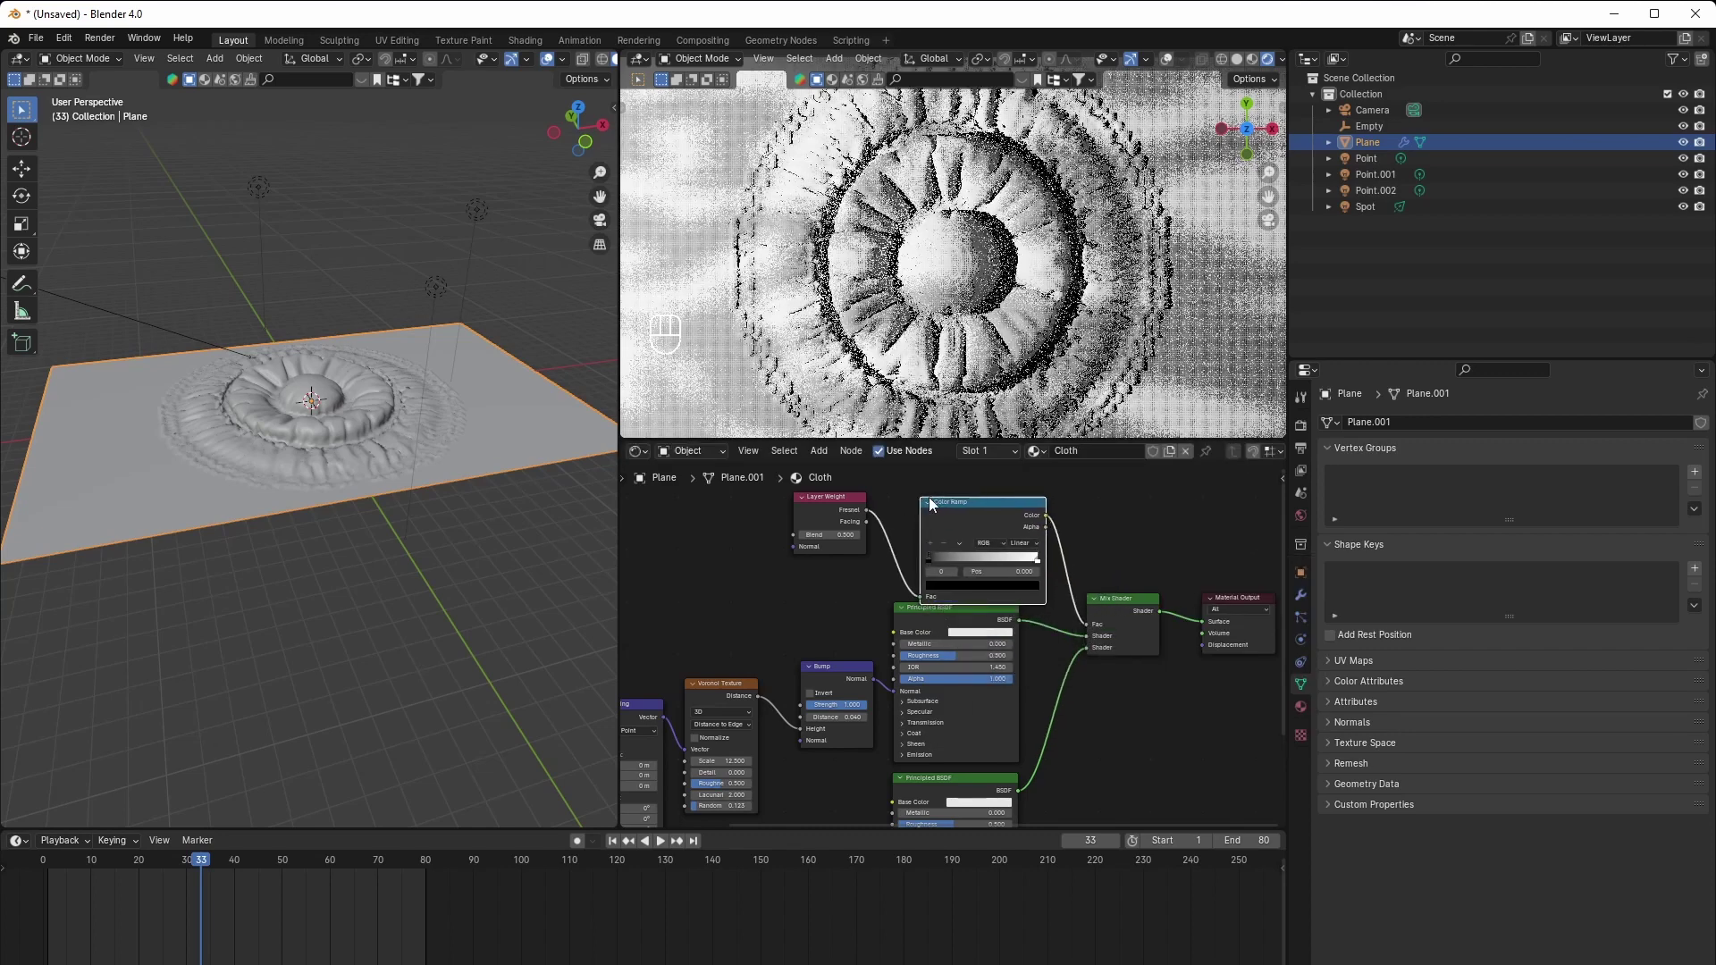
pyautogui.moveTo(919, 580); pyautogui.dragTo(925, 547, button='middle')
pyautogui.moveTo(835, 491); pyautogui.dragTo(796, 506)
pyautogui.click(1123, 705)
pyautogui.moveTo(1081, 690); pyautogui.dragTo(1080, 676, button='middle')
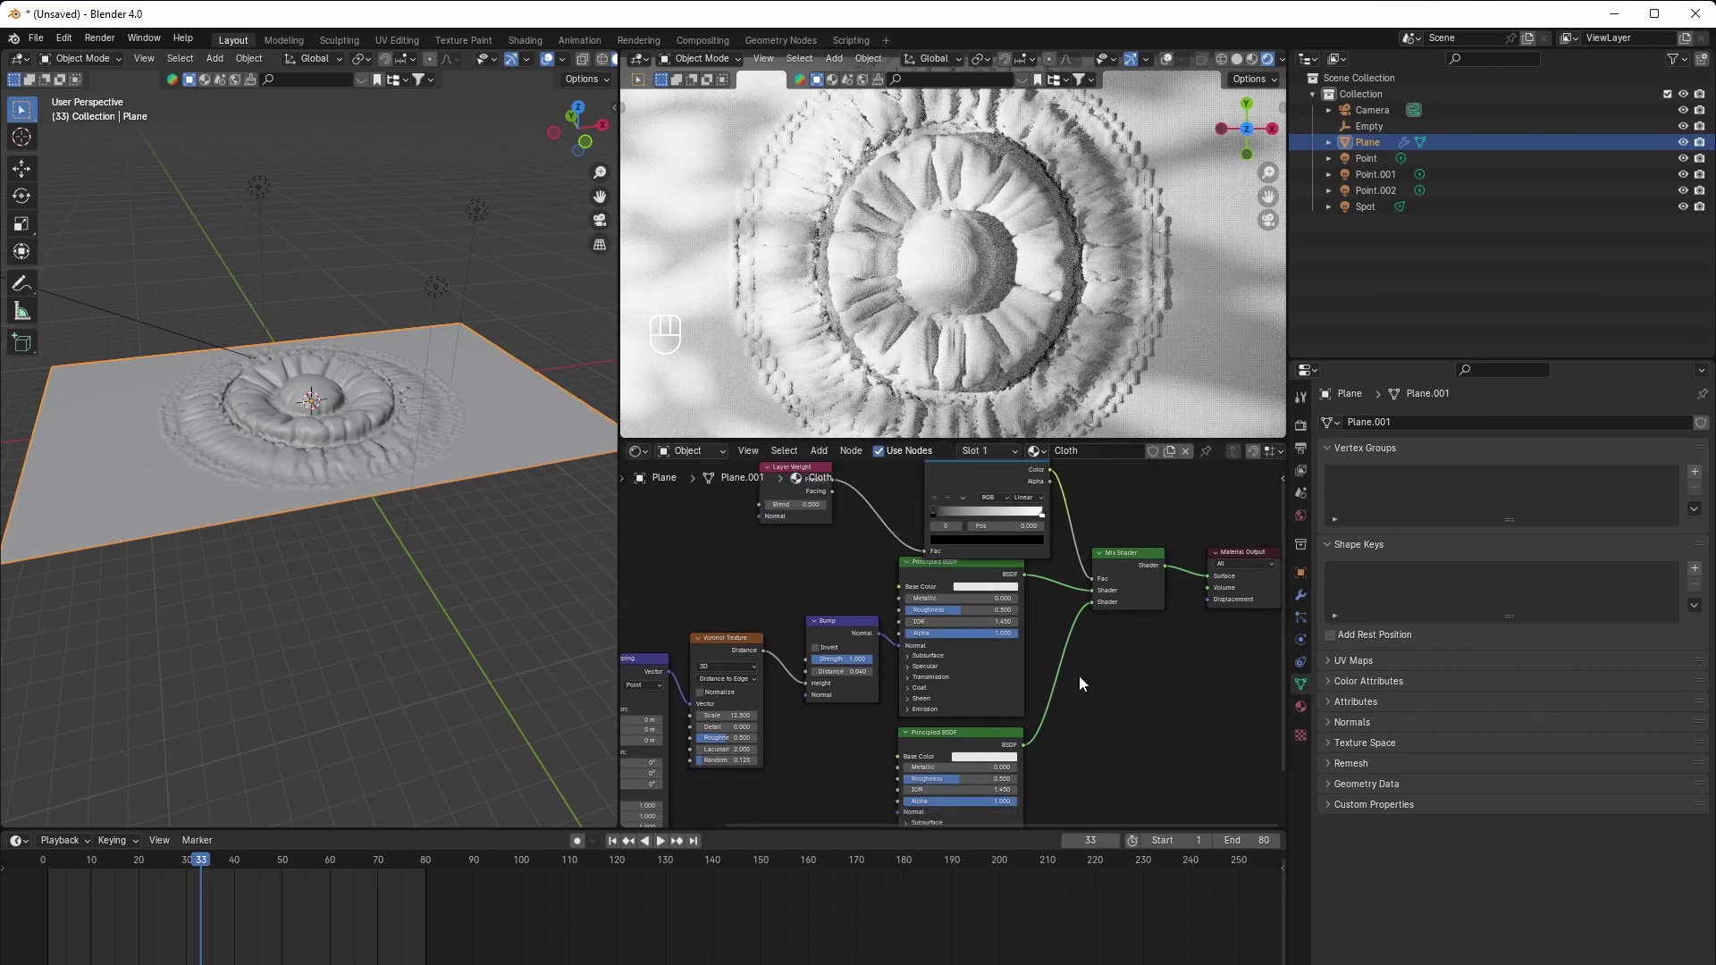
# Brighten the upper Principled BSDF's base color to white and set the lower one's base color to pink
pyautogui.click(1004, 588)
pyautogui.moveTo(1058, 436); pyautogui.dragTo(1059, 413)
pyautogui.moveTo(1171, 714); pyautogui.dragTo(1172, 602, button='middle')
pyautogui.click(1005, 651)
pyautogui.click(1009, 551)
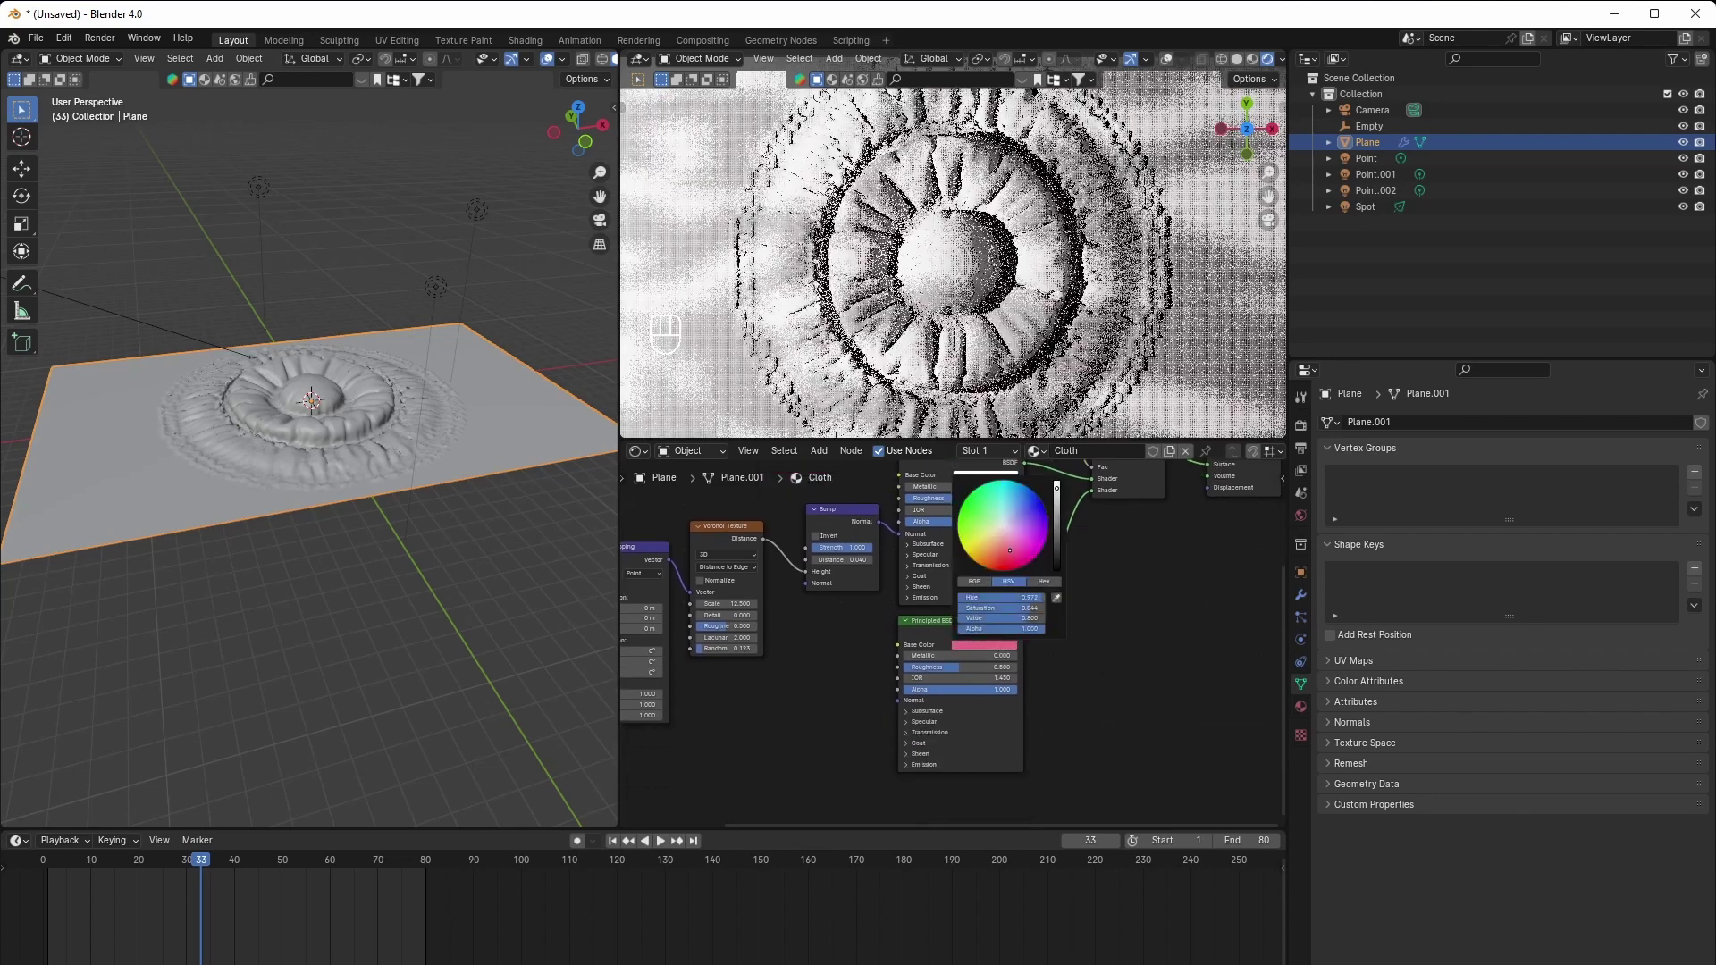
# Raise the Color Ramp, feed it from the Layer Weight's Facing output, and move both stops inward with the white one at 0.821
pyautogui.scroll(2, 1095, 666)
pyautogui.moveTo(1095, 666); pyautogui.dragTo(1104, 798, button='middle')
pyautogui.scroll(1, 1044, 626)
pyautogui.scroll(1, 1040, 620)
pyautogui.moveTo(1015, 647); pyautogui.dragTo(997, 798, button='middle')
pyautogui.moveTo(921, 556); pyautogui.dragTo(924, 515)
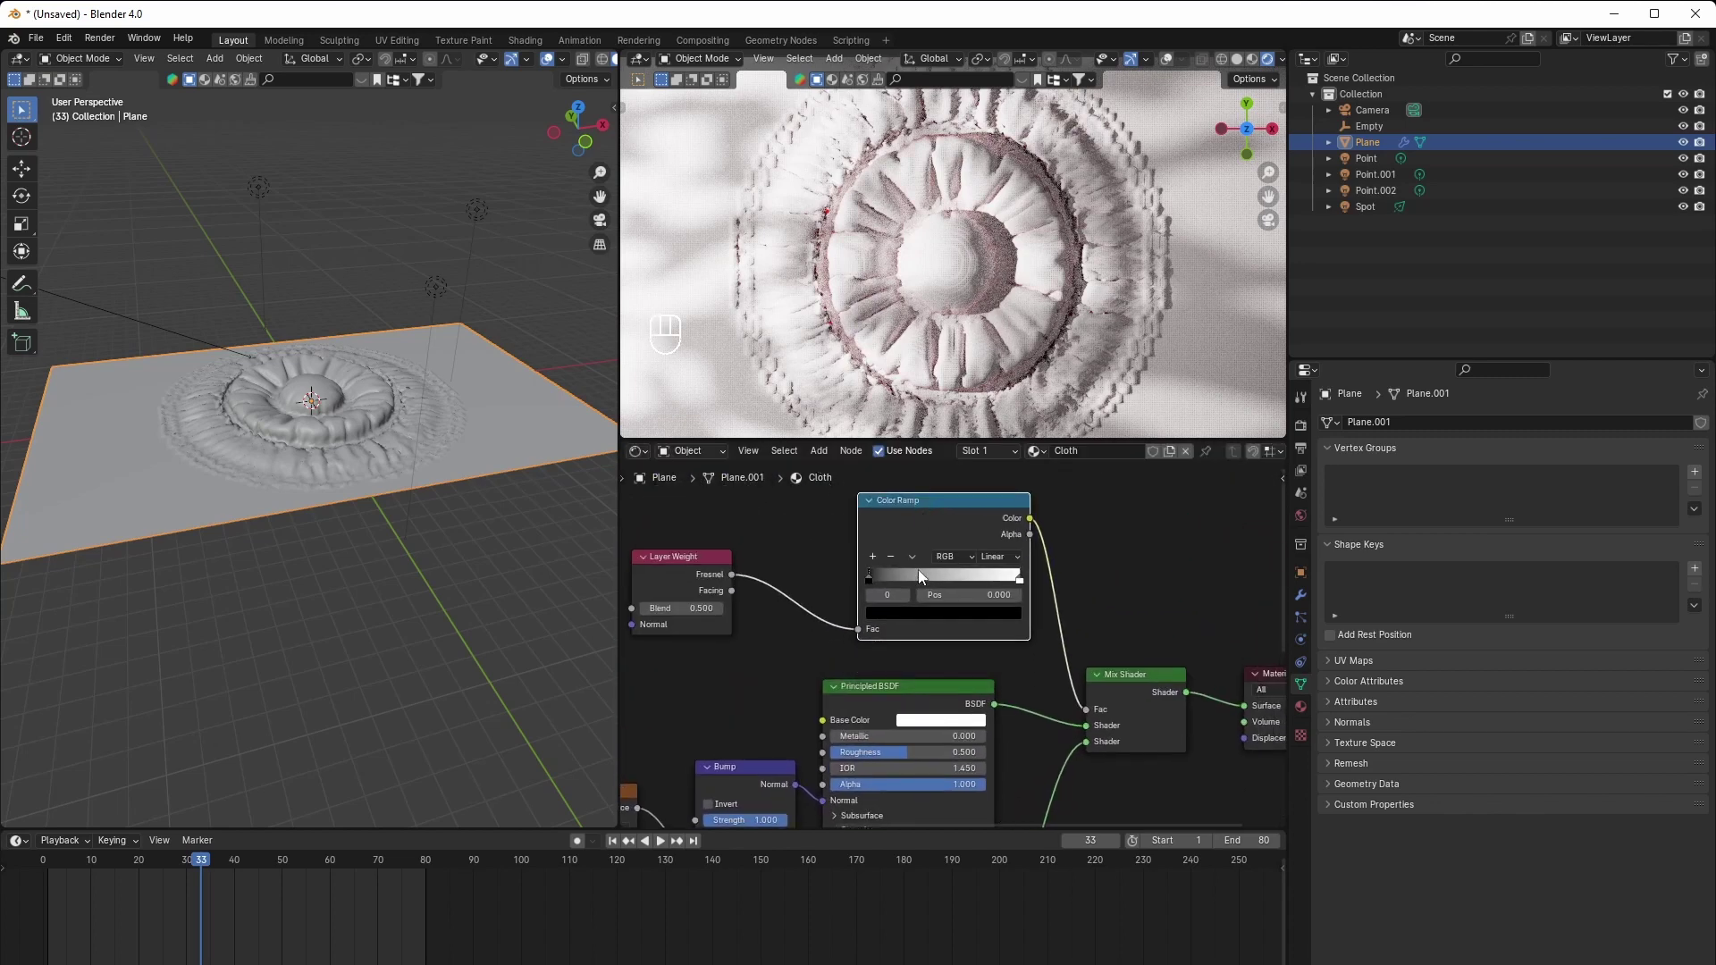
pyautogui.moveTo(867, 577)
pyautogui.mouseDown()
pyautogui.moveTo(919, 575)
pyautogui.moveTo(854, 578)
pyautogui.mouseUp()
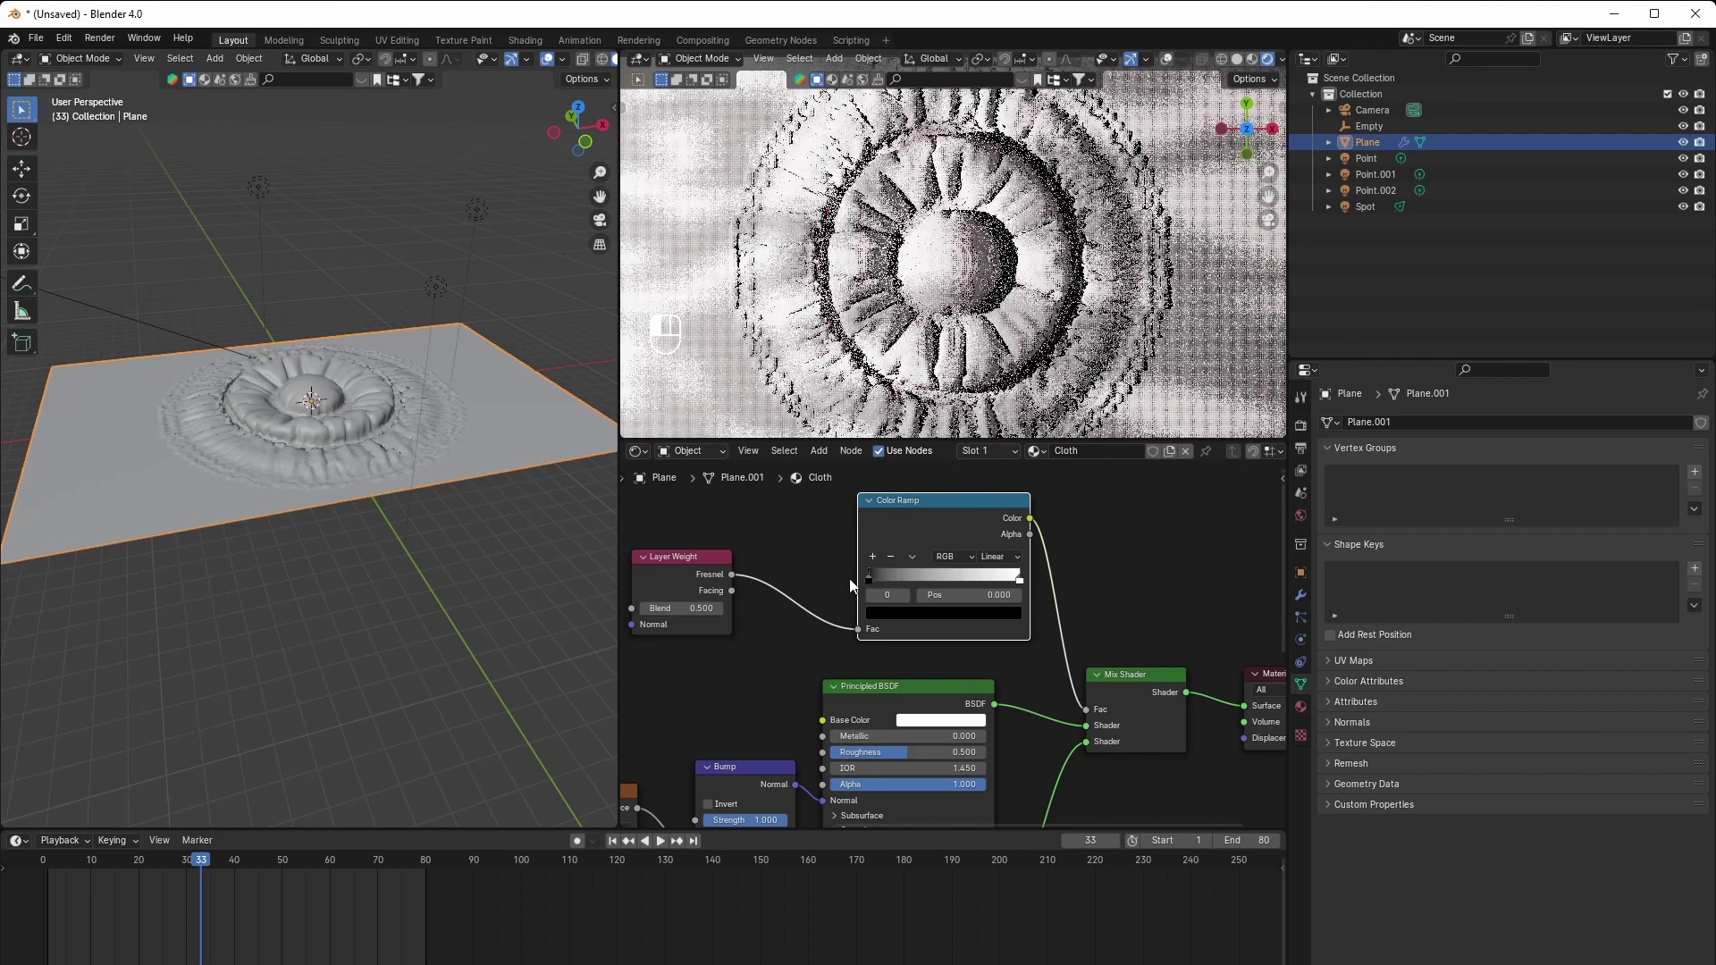
pyautogui.moveTo(731, 591); pyautogui.dragTo(989, 583)
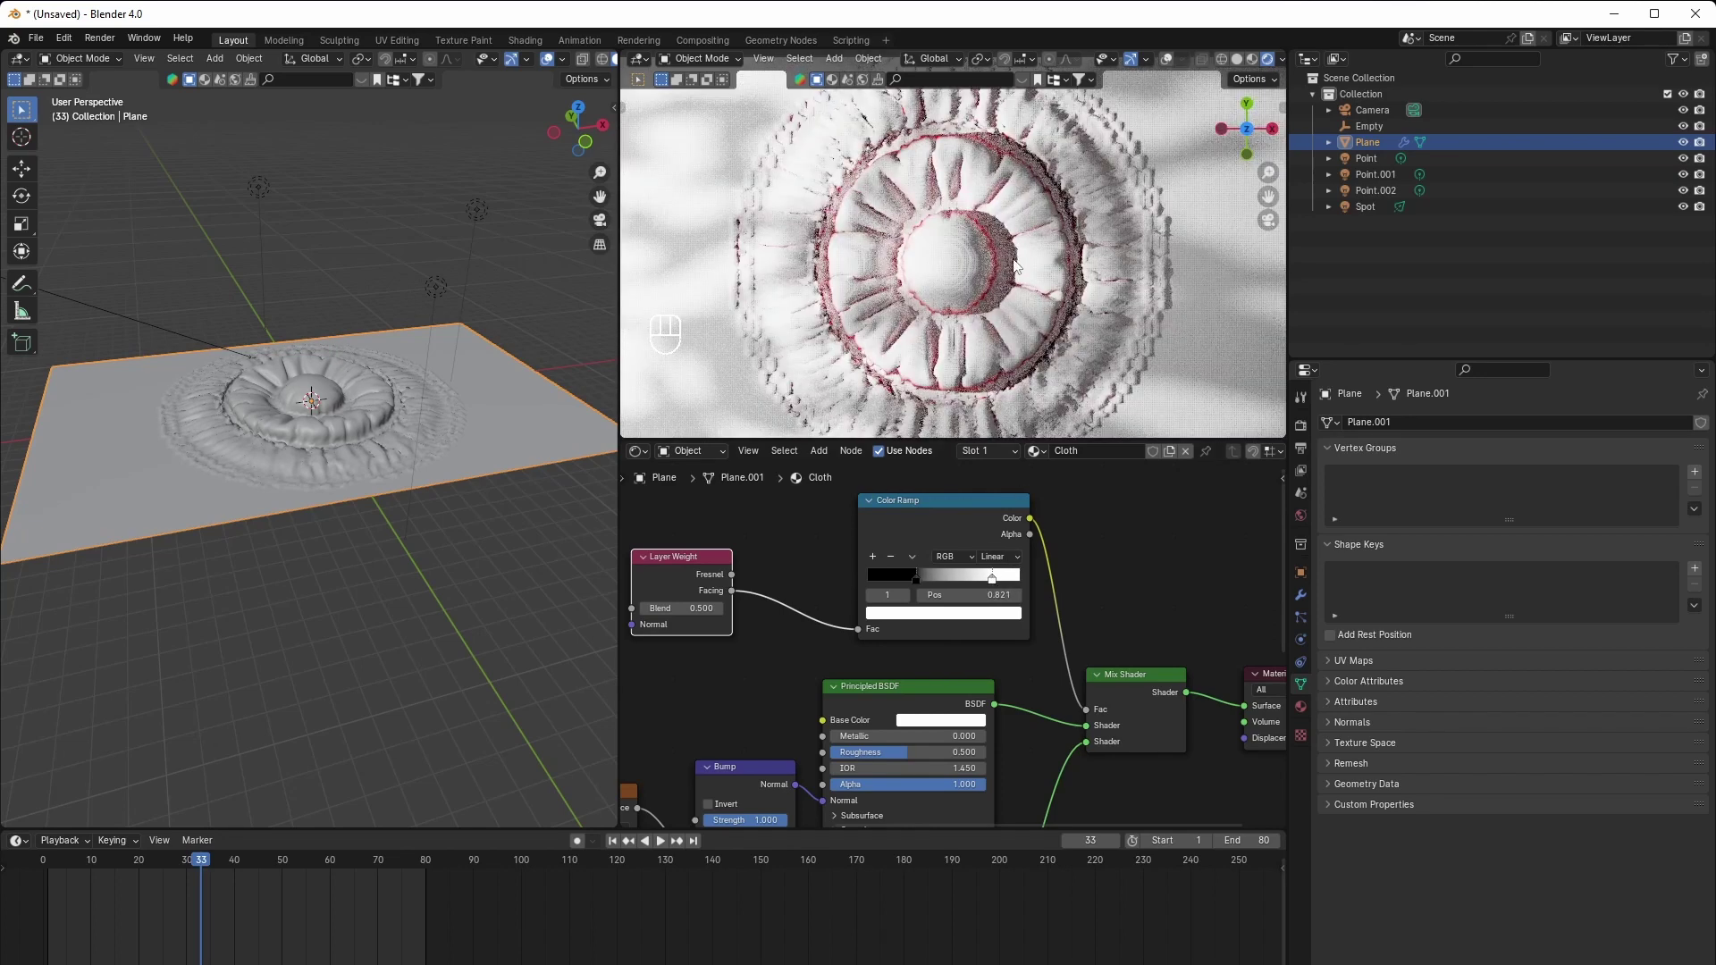
# Set the Sheen weight to 1.000 on both Principled BSDF nodes
pyautogui.scroll(-3, 1011, 715)
pyautogui.moveTo(1011, 711); pyautogui.dragTo(1001, 540, button='middle')
pyautogui.scroll(3, 988, 617)
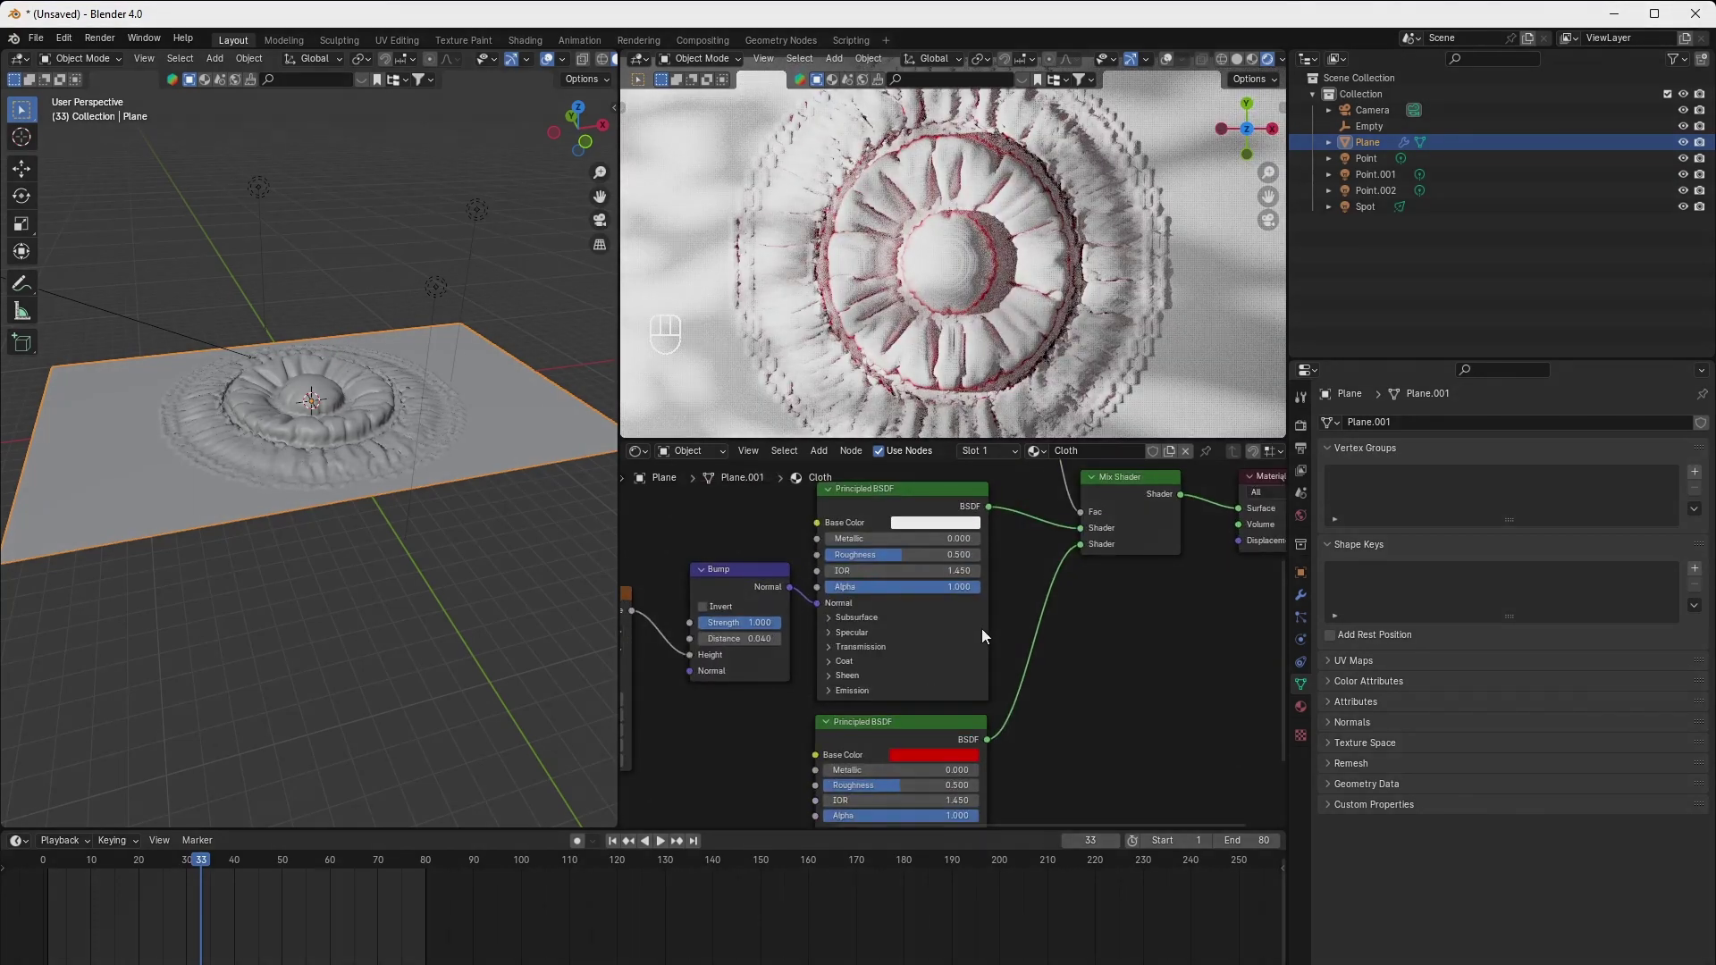
pyautogui.moveTo(936, 620); pyautogui.dragTo(950, 546, button='middle')
pyautogui.click(867, 603)
pyautogui.moveTo(917, 622); pyautogui.dragTo(1073, 622)
pyautogui.moveTo(1033, 724); pyautogui.dragTo(1008, 620, button='middle')
pyautogui.click(838, 728)
pyautogui.moveTo(868, 744); pyautogui.dragTo(972, 744)
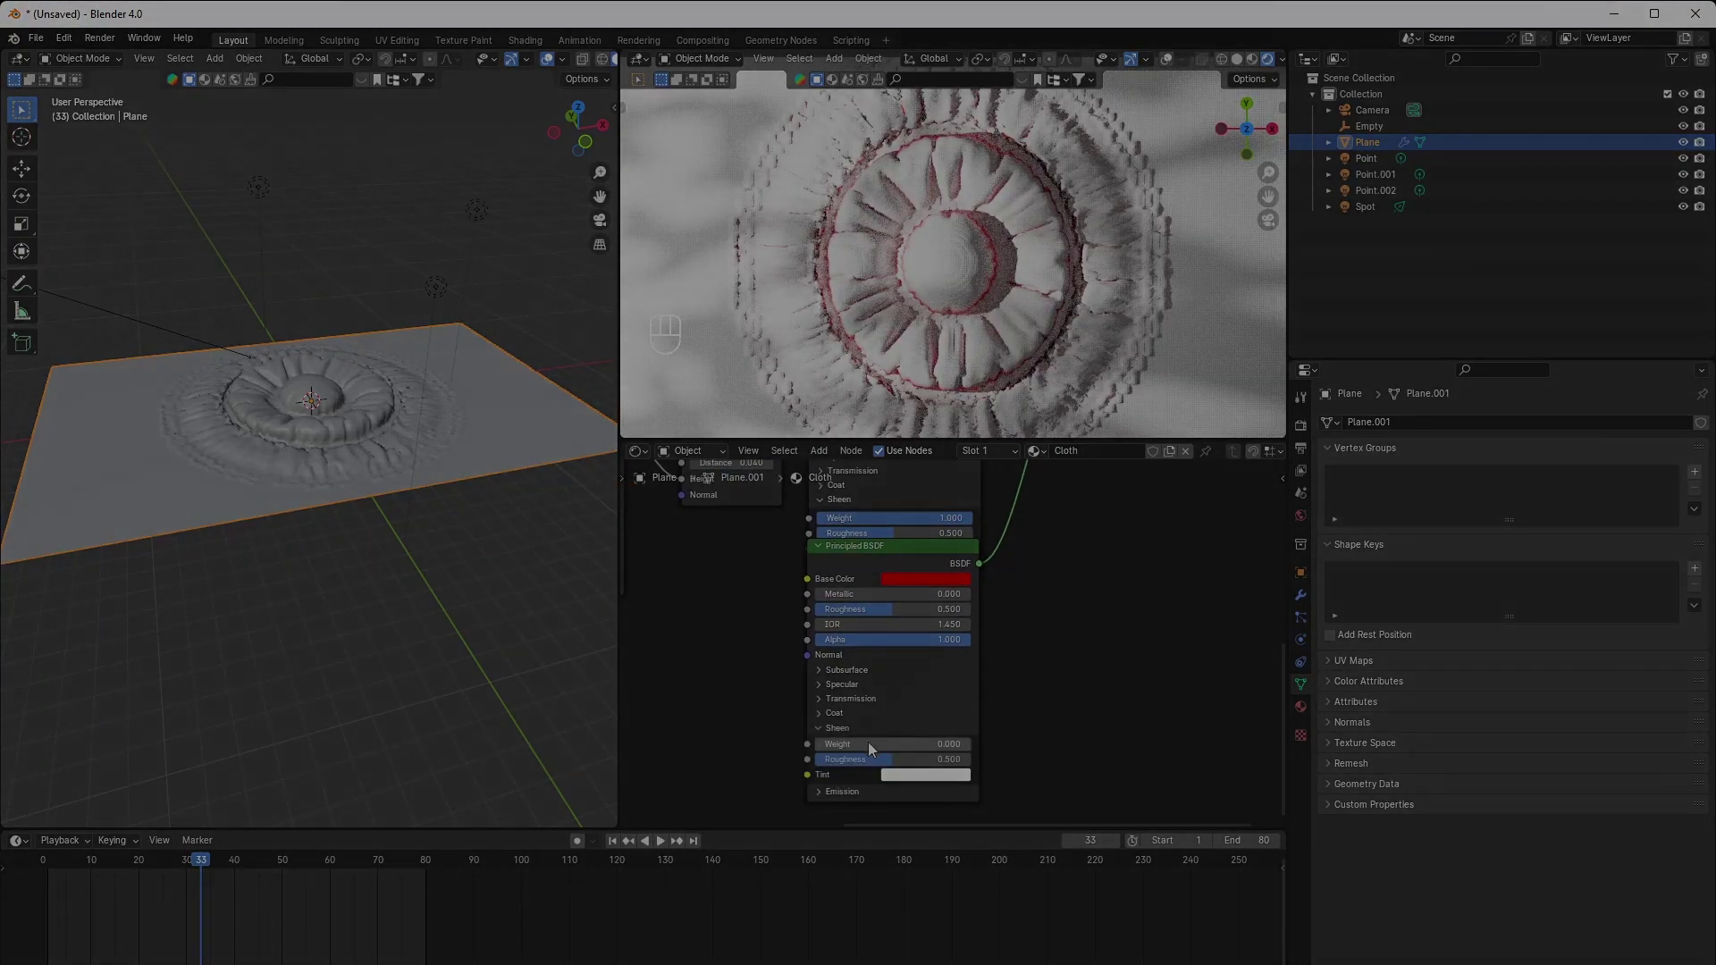
# Check the cloth shading up close in the rendered view and change the lower Principled BSDF's base color to purple
pyautogui.scroll(7, 1010, 253)
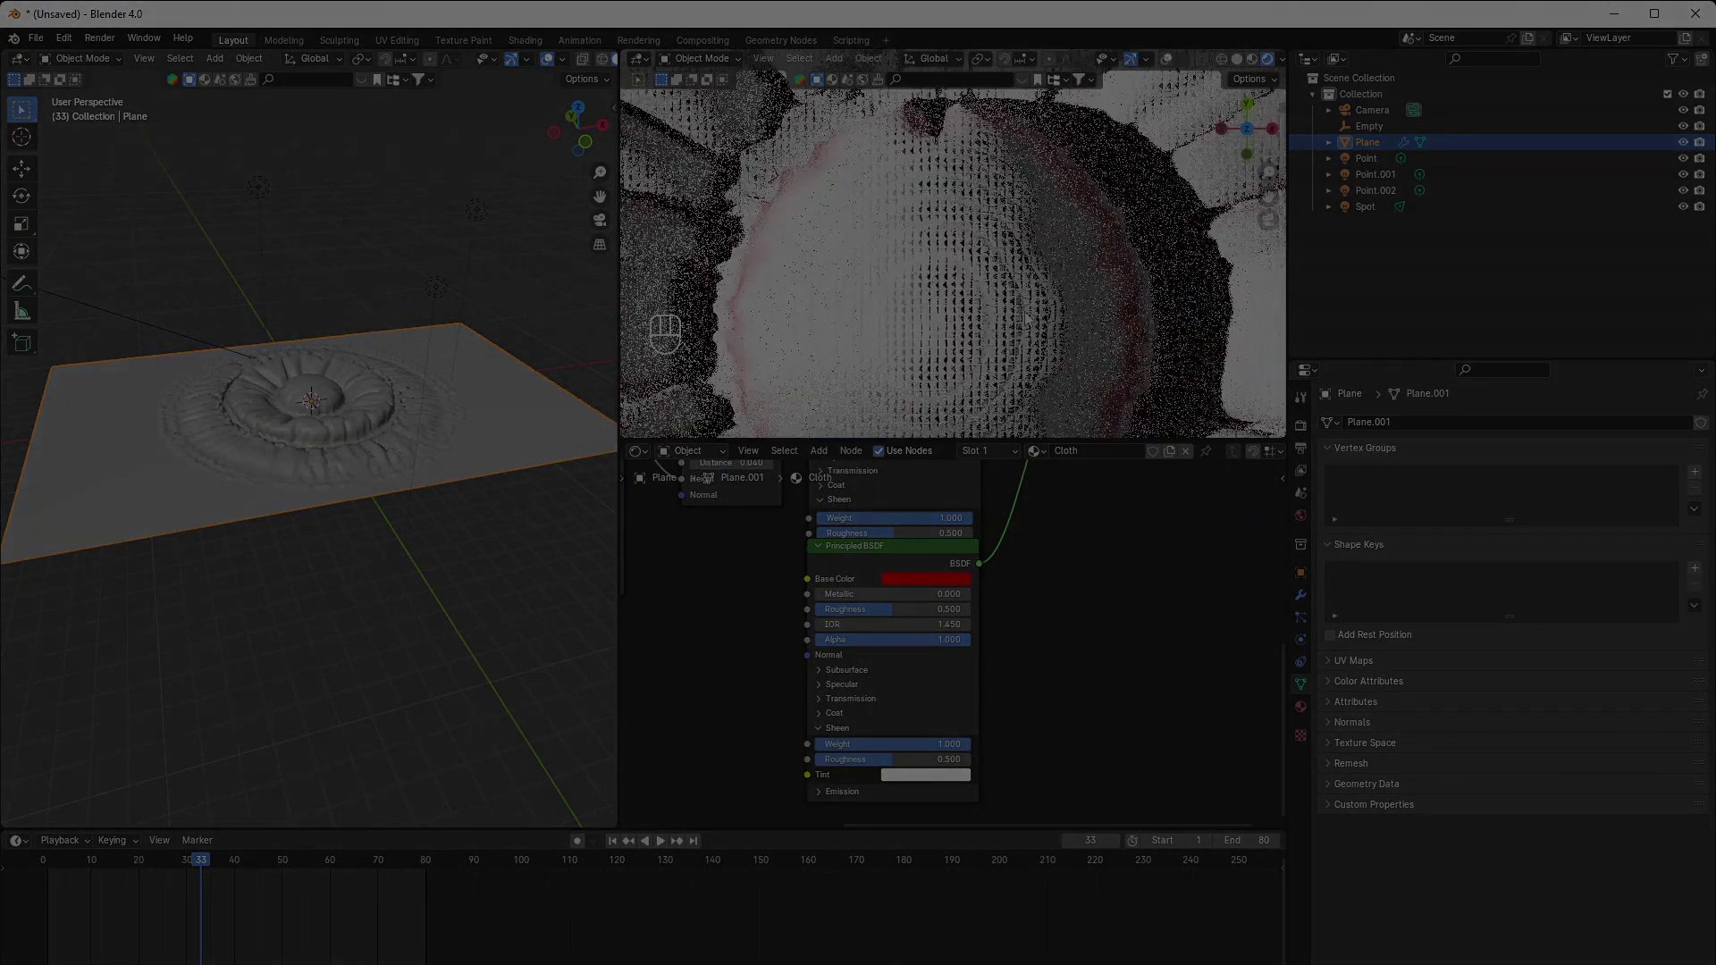
pyautogui.scroll(-2, 1027, 574)
pyautogui.moveTo(1001, 598); pyautogui.dragTo(958, 640, button='middle')
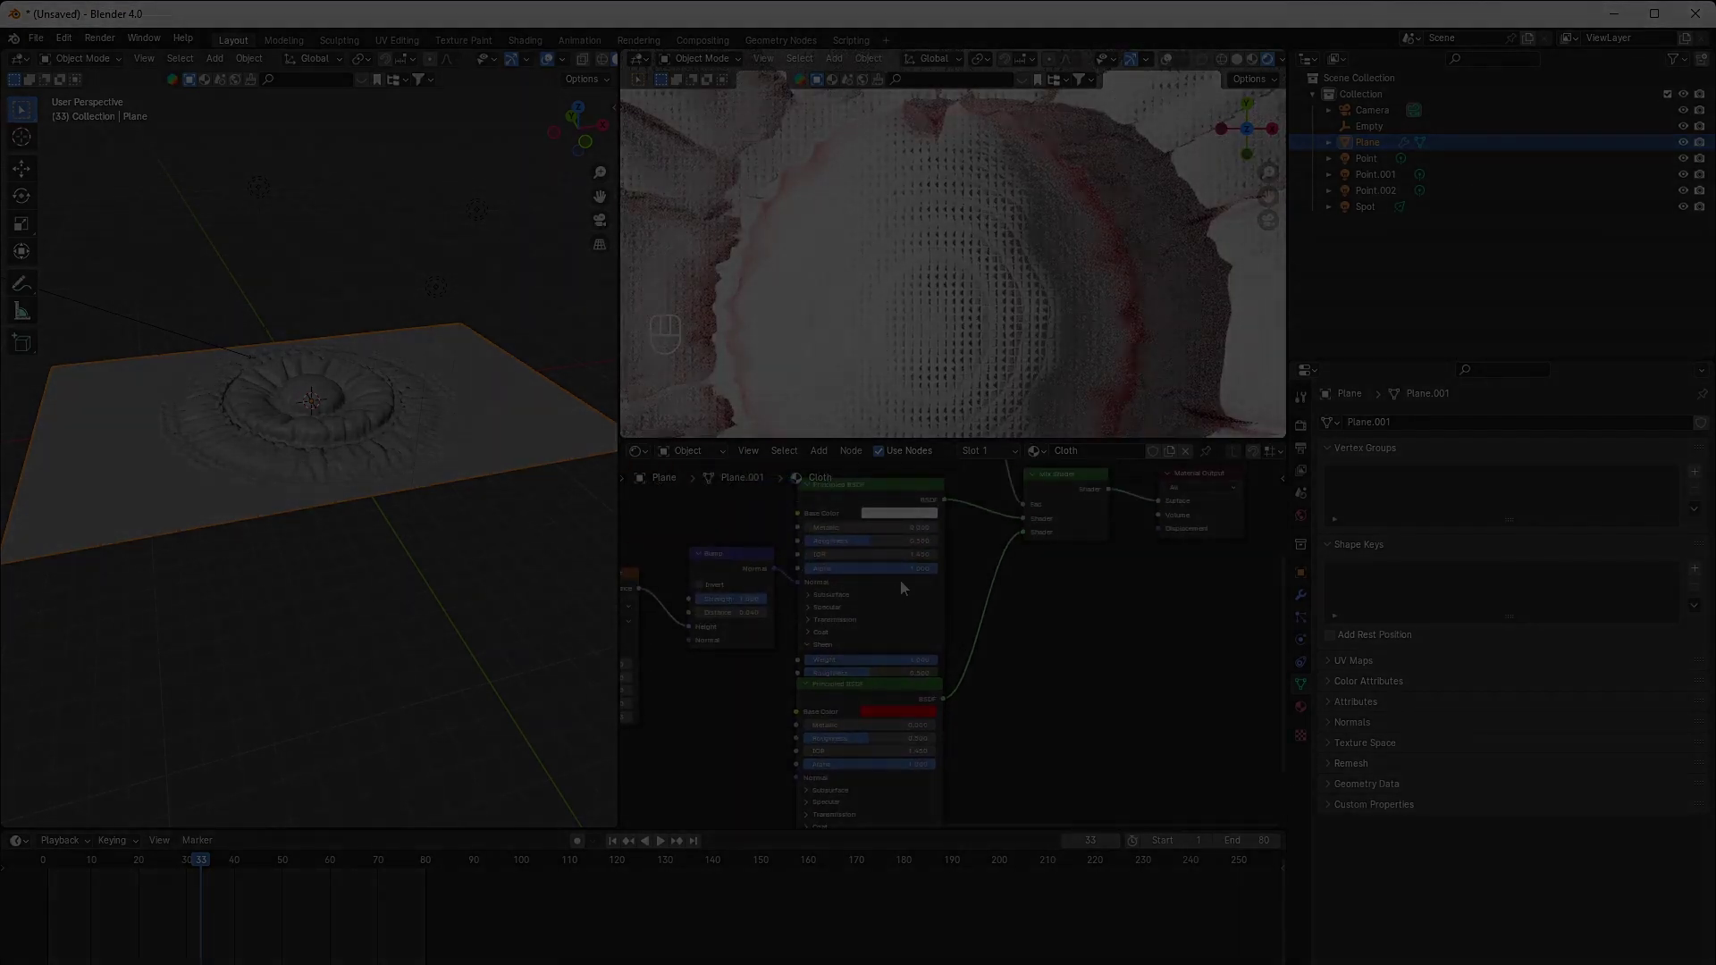
pyautogui.click(922, 712)
pyautogui.click(958, 581)
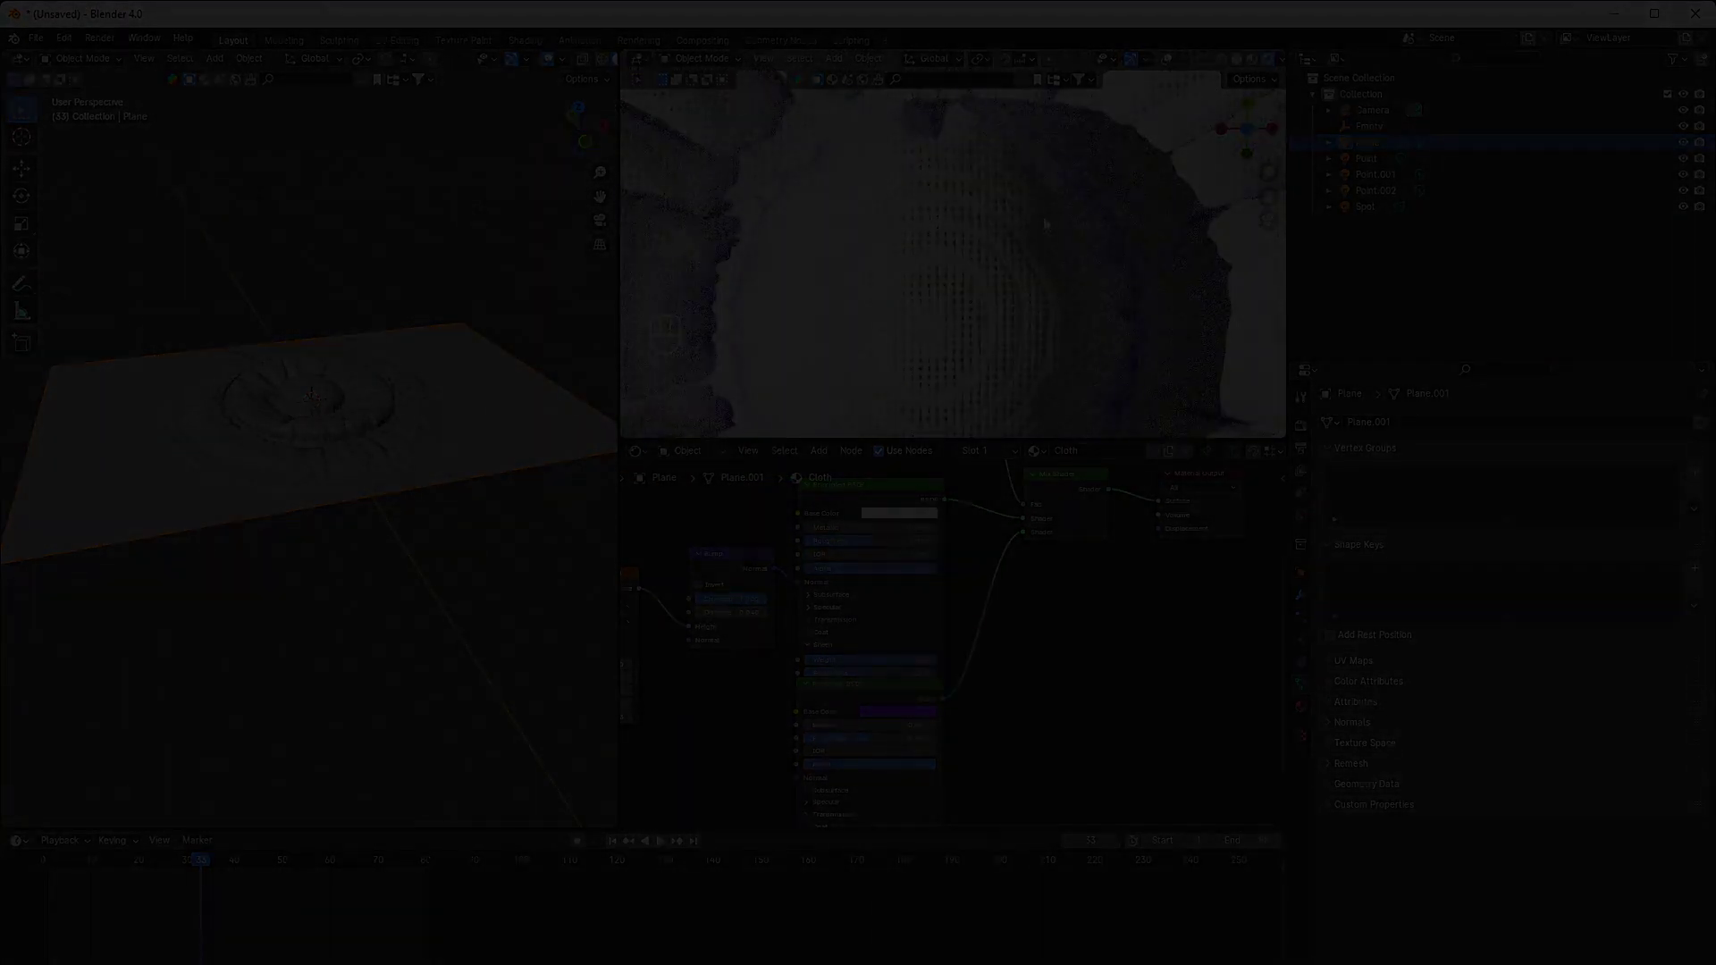